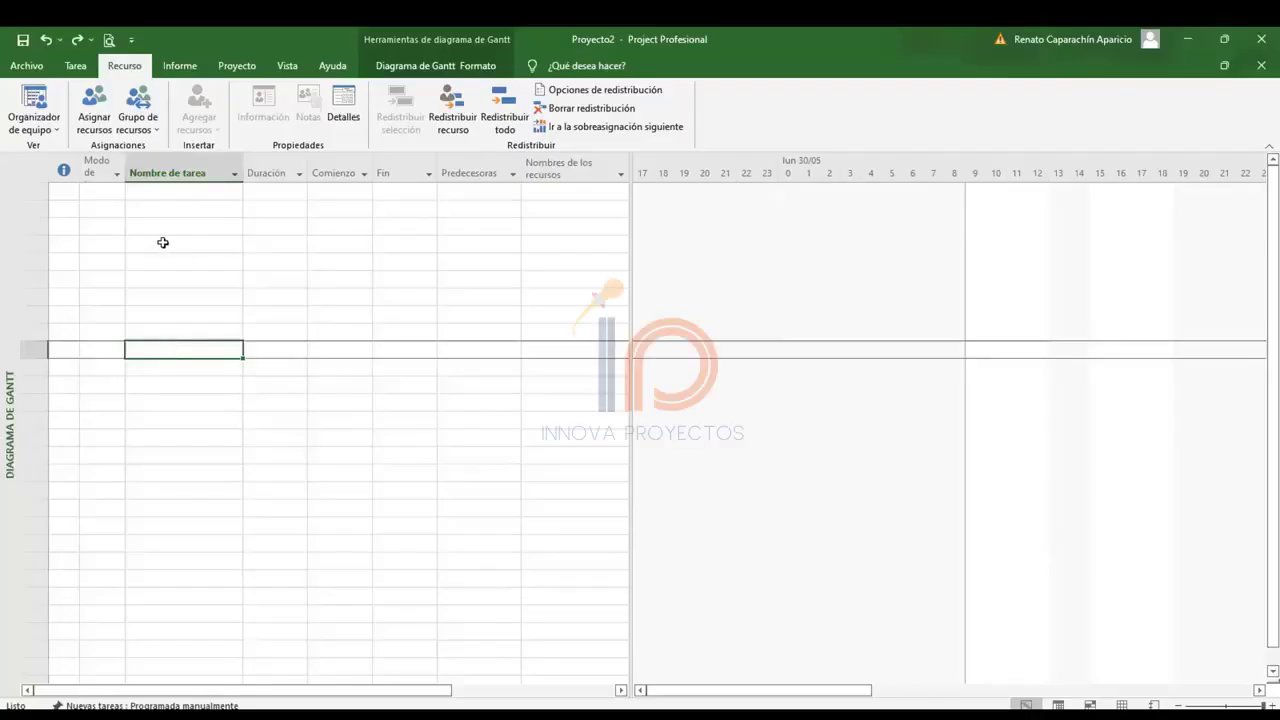
Enter "Concreto premezclado en obra" as the first task in the empty Gantt table.
click(169, 211)
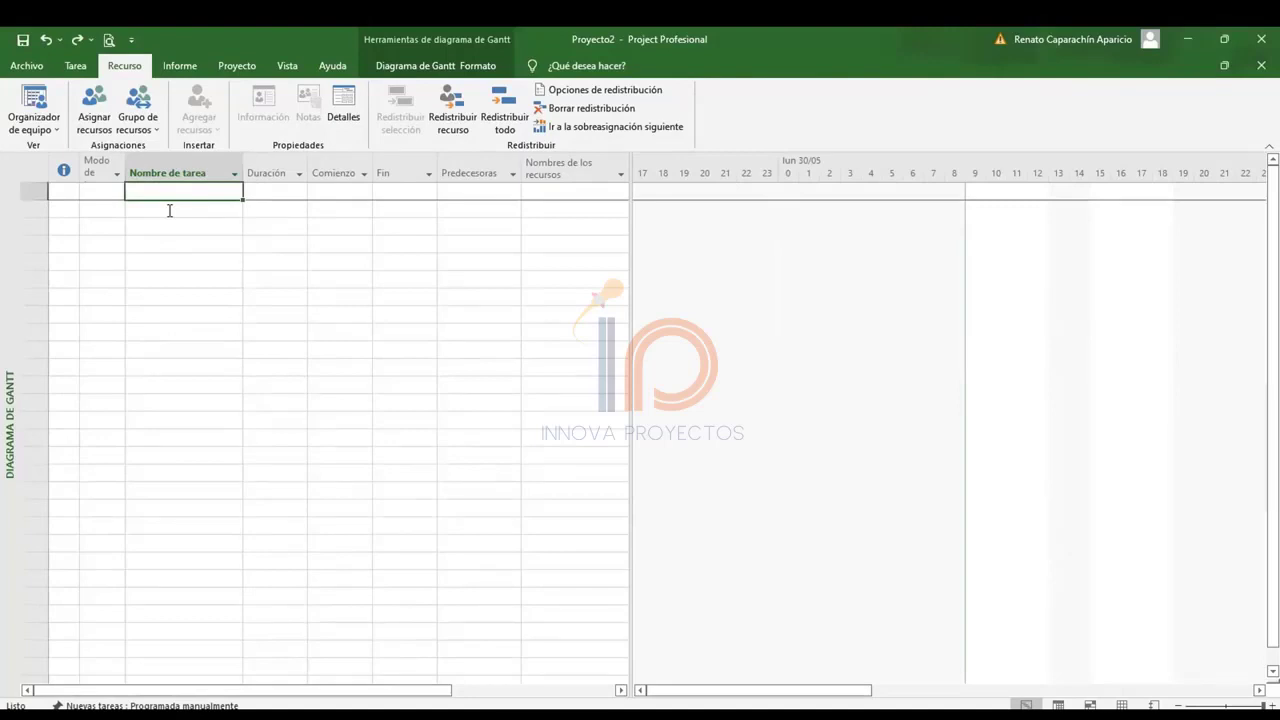
key(Right)
key(Left)
text(Co)
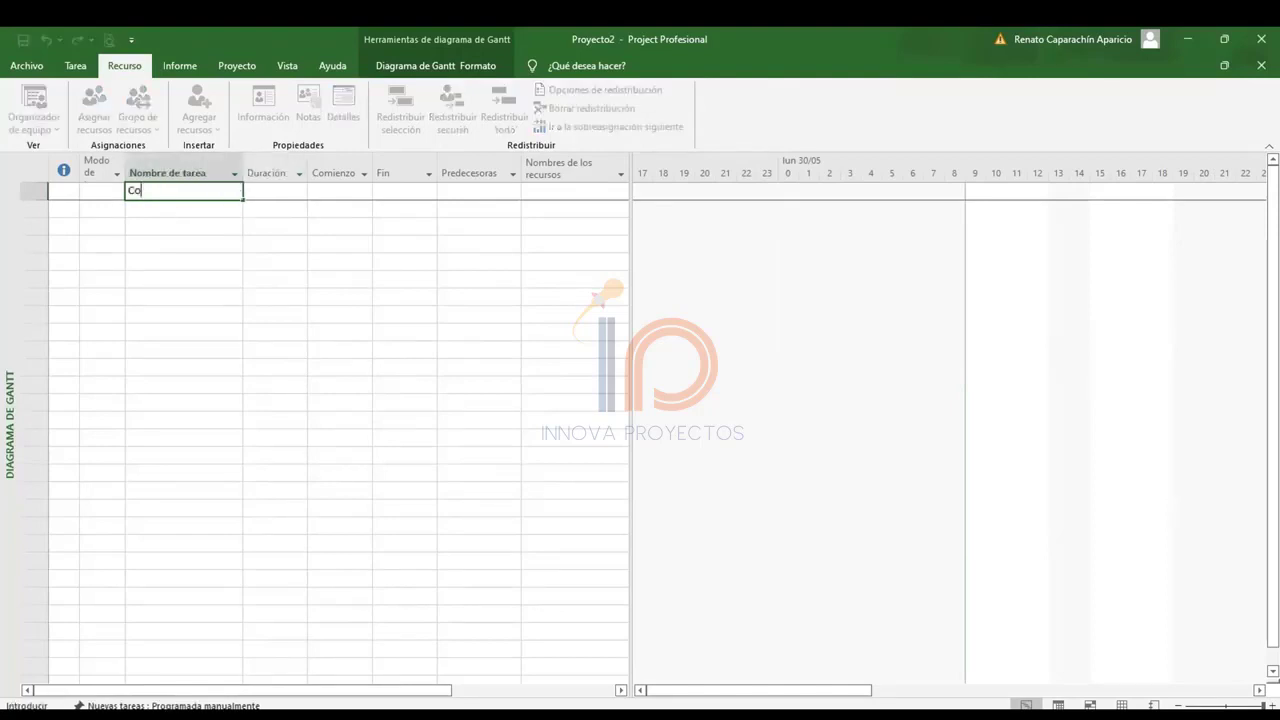
text(ncreto)
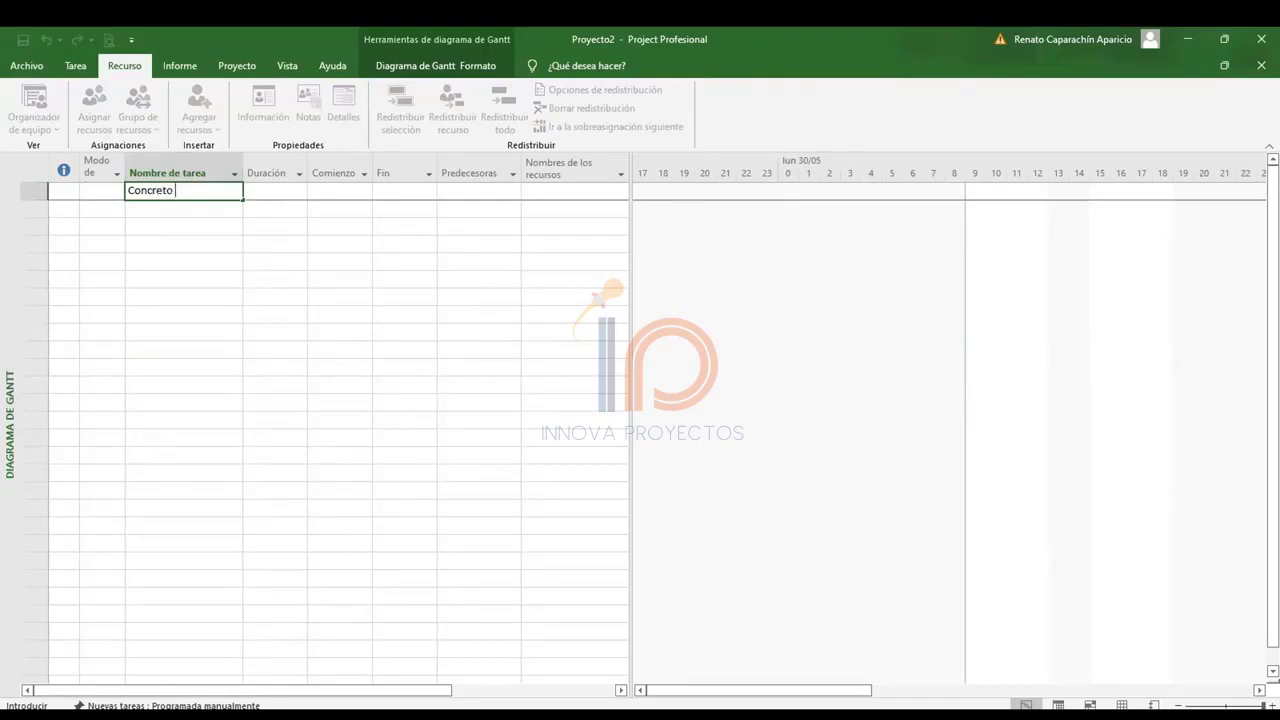
text( premezclado en obra)
key(Return)
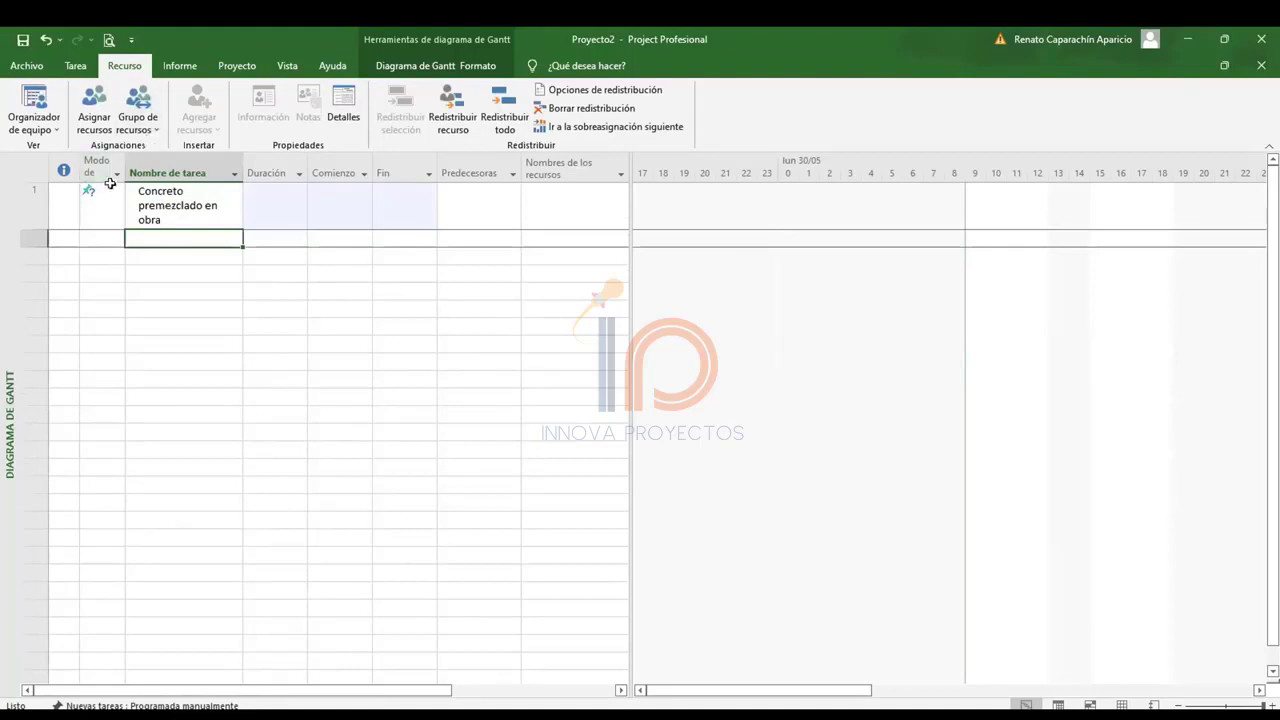
Make new tasks automatically scheduled and set the task "Concreto premezclado en obra" to Programada automáticamente.
click(175, 706)
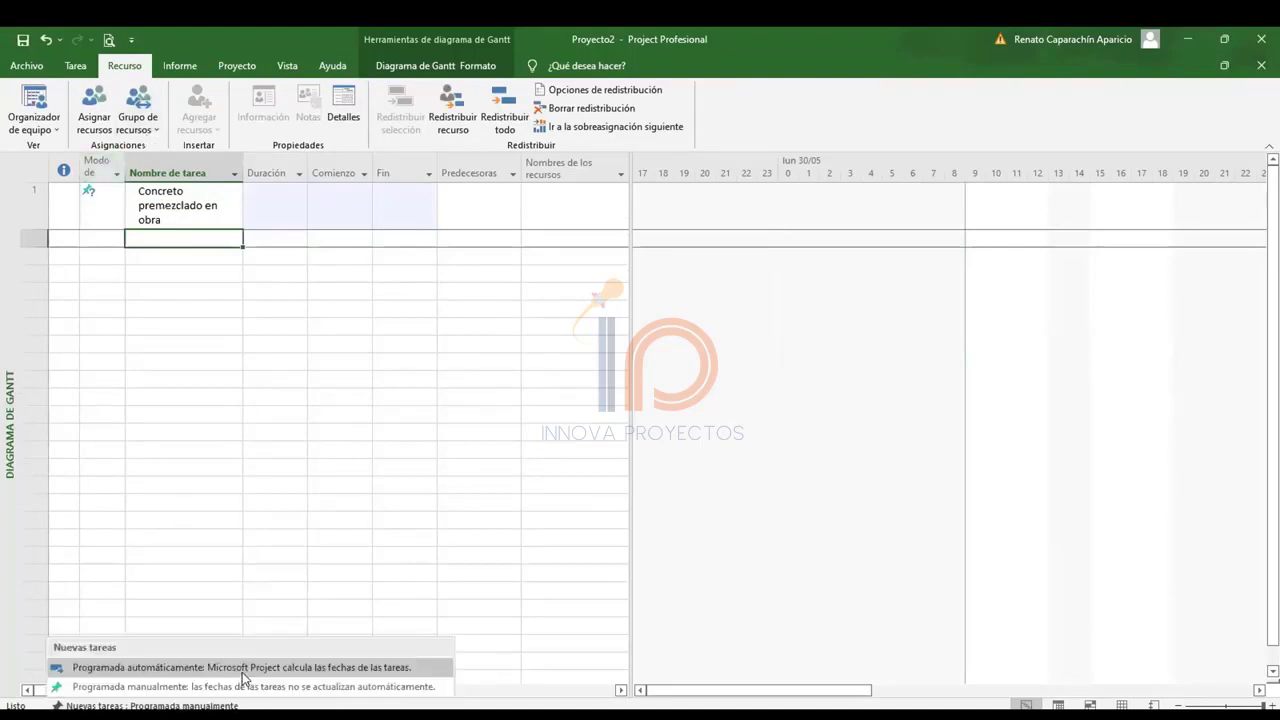
click(242, 674)
click(107, 201)
click(122, 206)
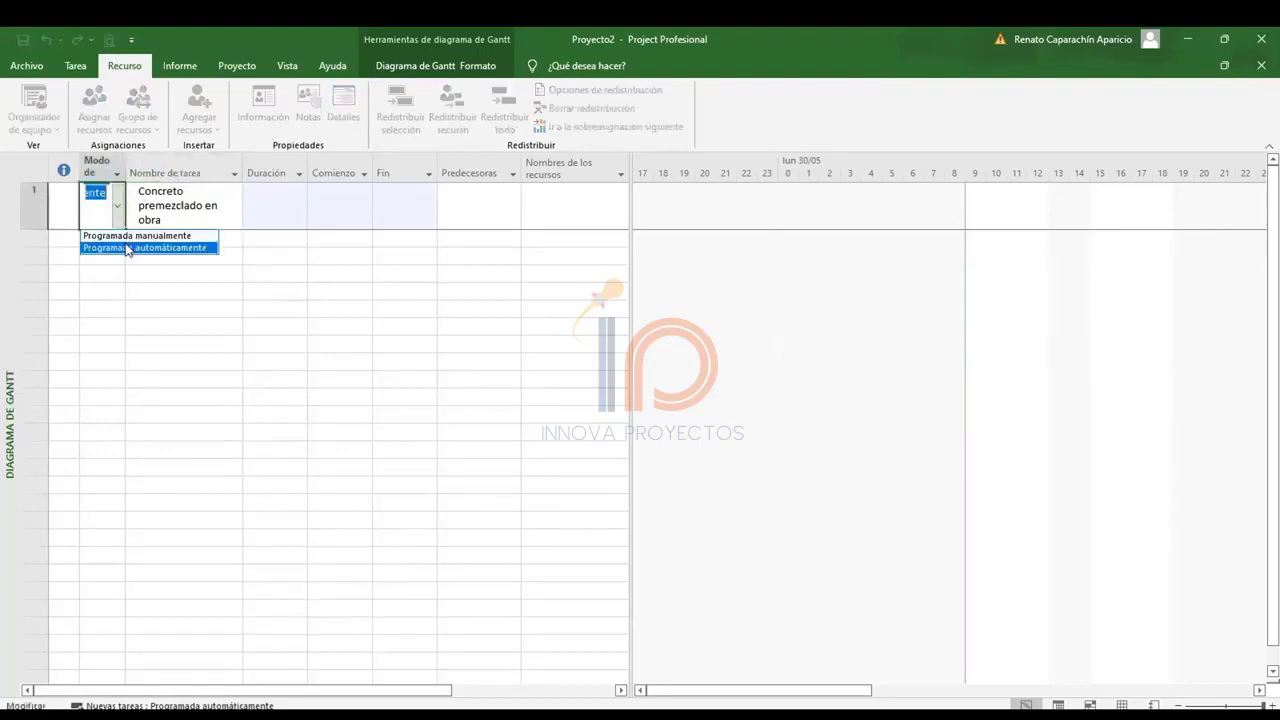
click(186, 249)
Add the tasks "Diseño", "Selección de materiales", "Diseño de mezclas" and "Tanda de prueba" in the rows below the first task.
click(160, 240)
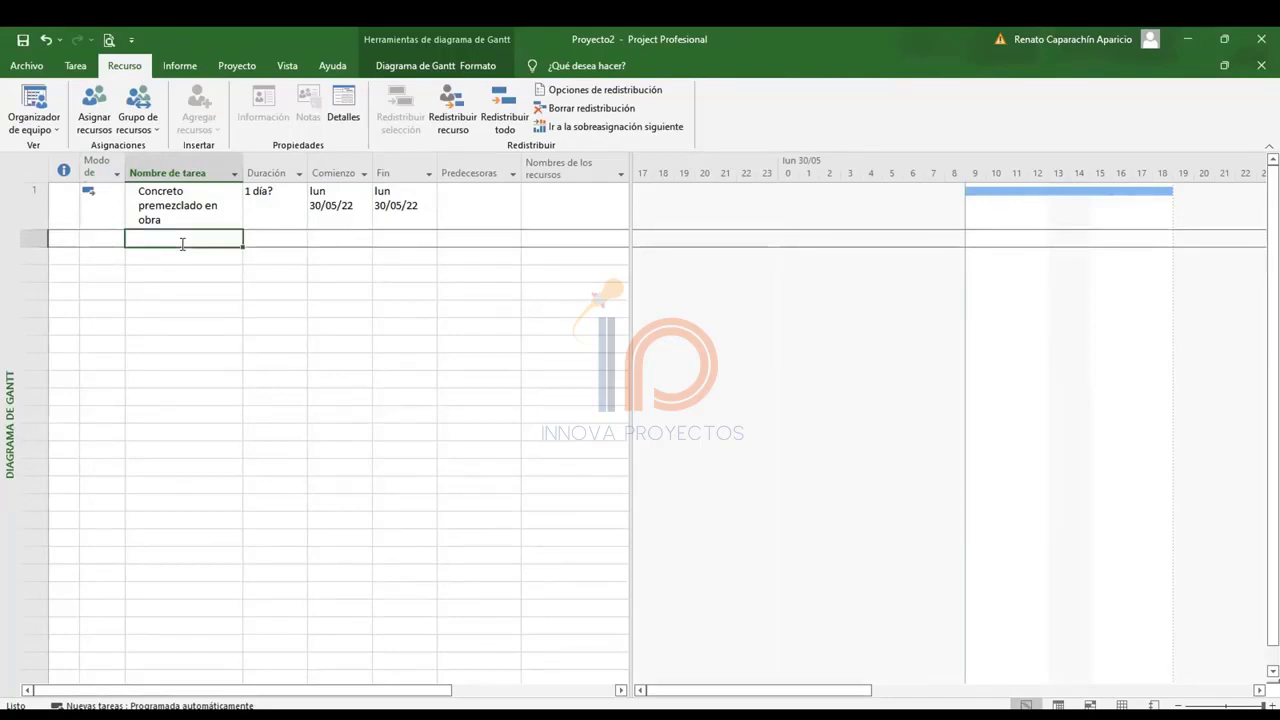
text(Diseño)
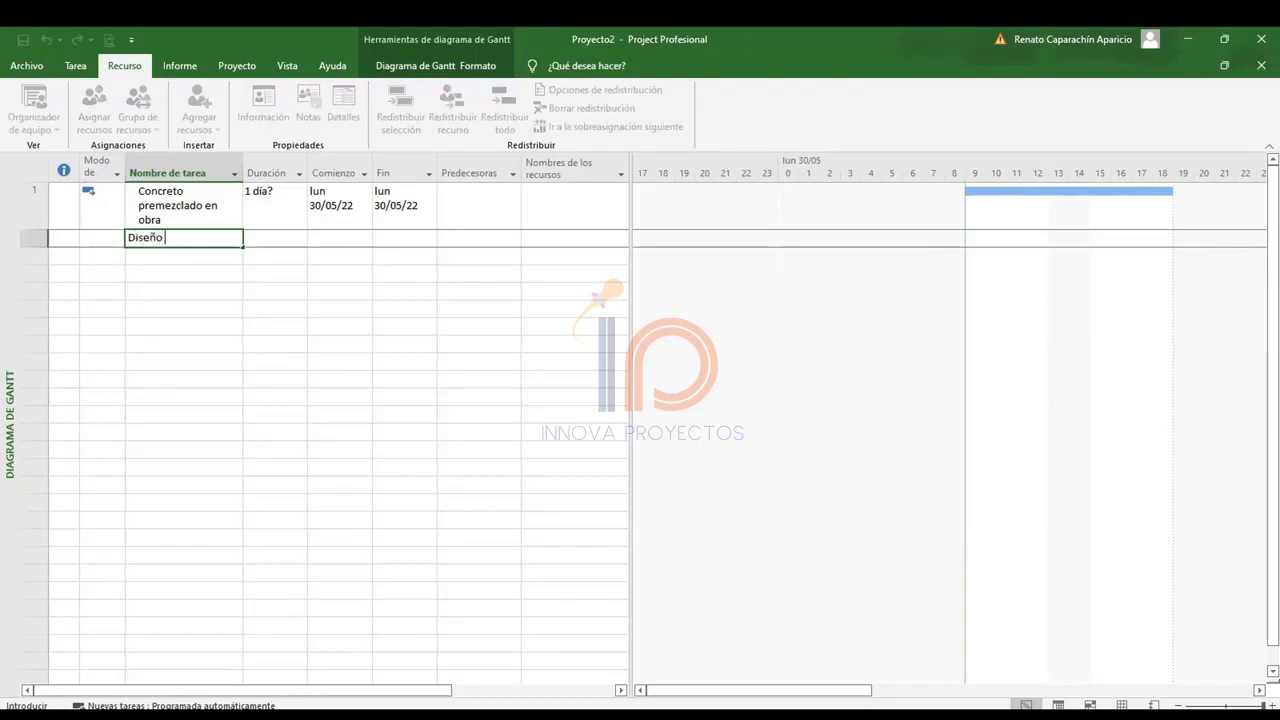
key(Return)
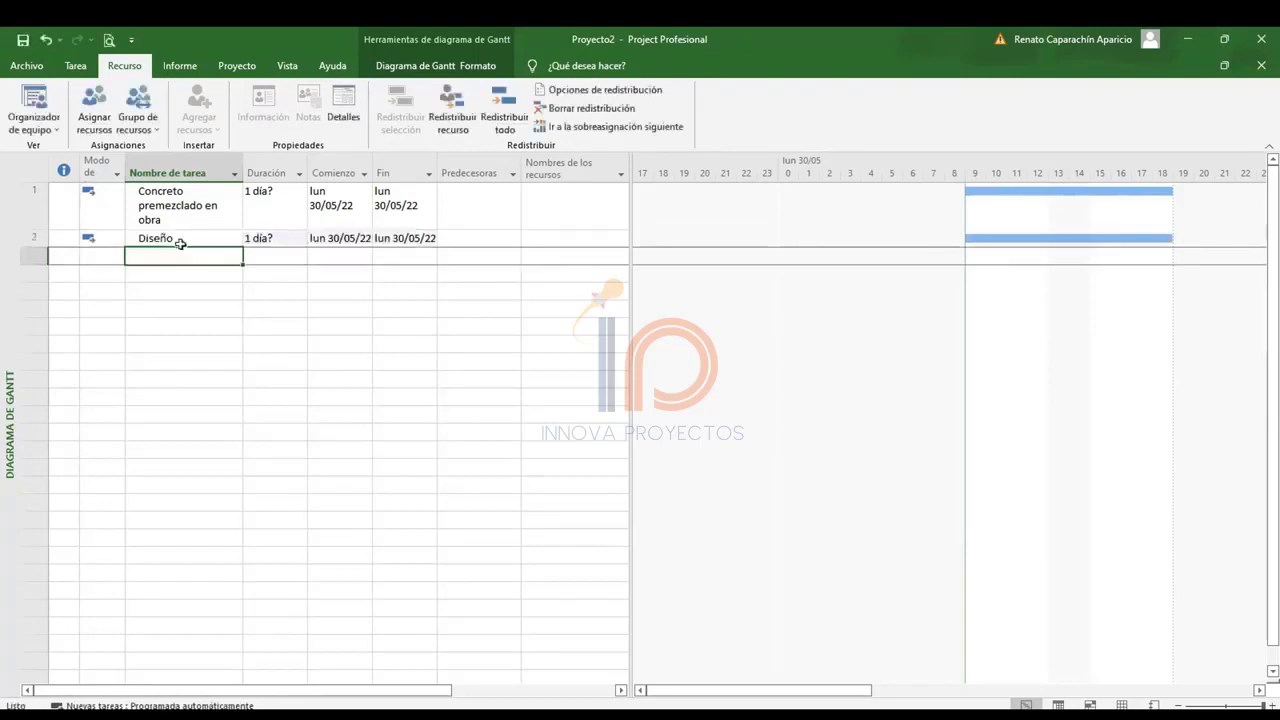
text(Selecci)
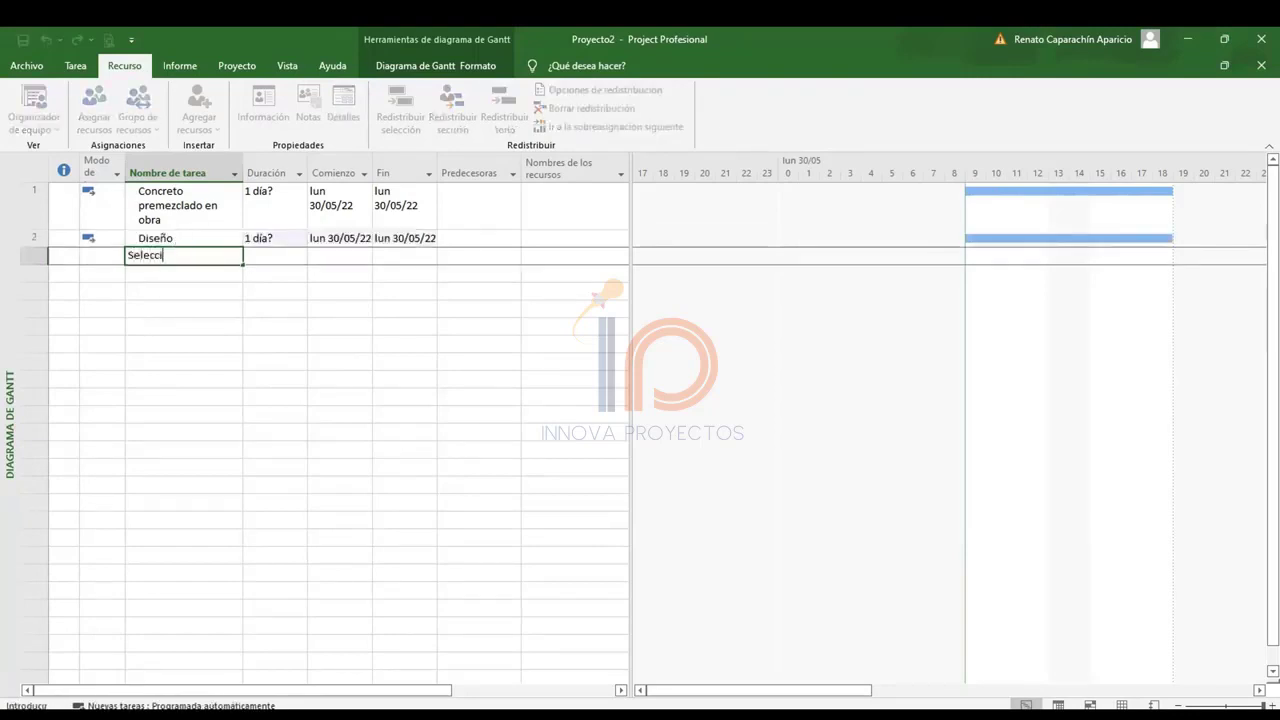
text(ón de materiales)
key(Return)
text(Dis)
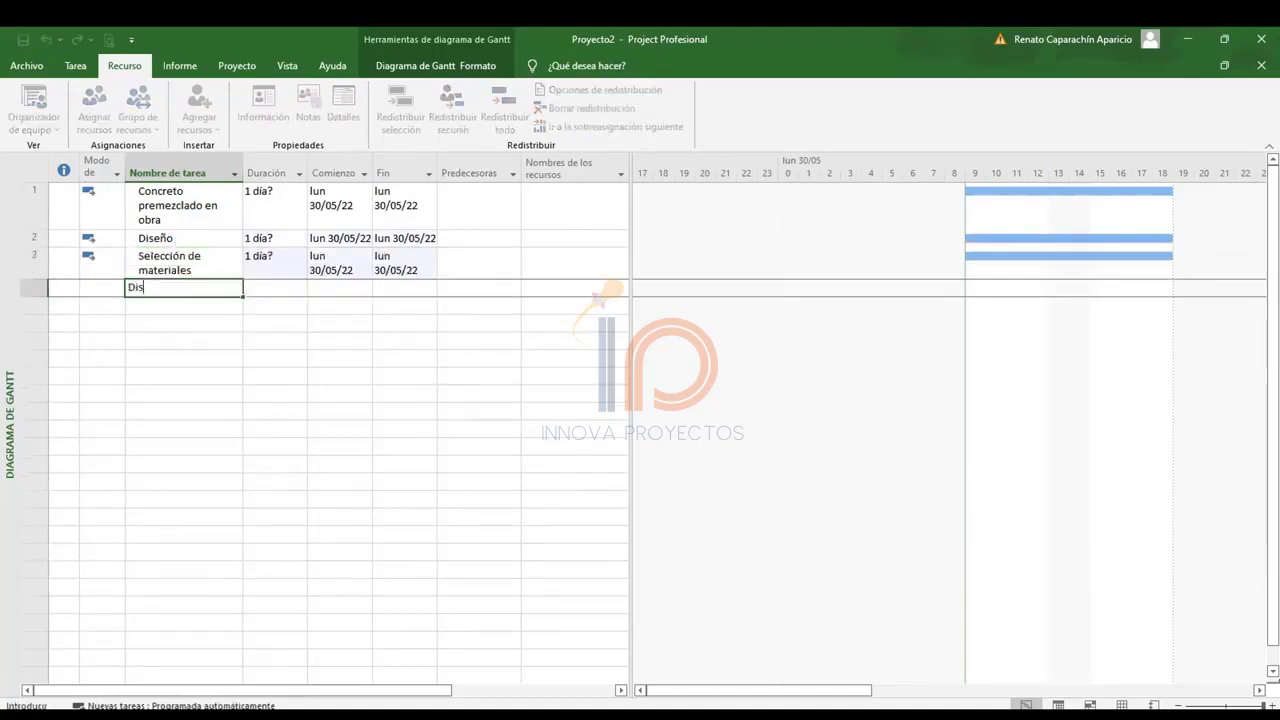
text(eño de mezclas)
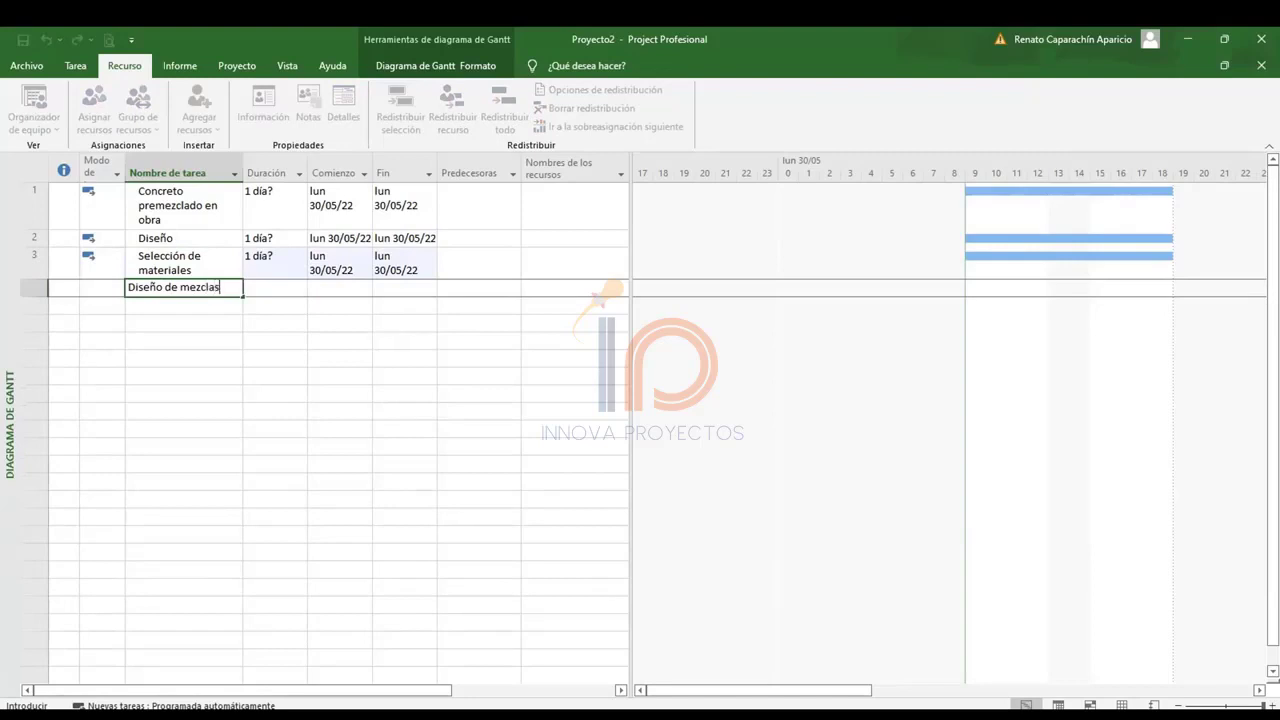
key(Return)
text(Torre de pru)
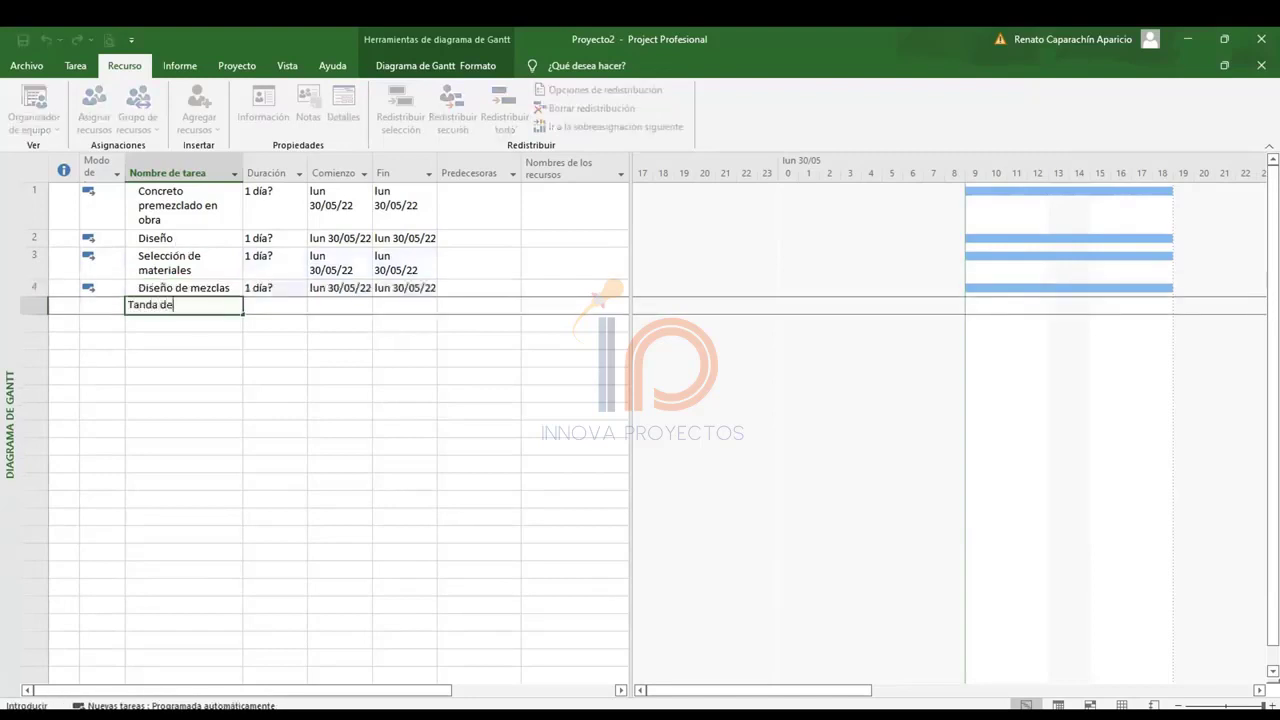
text(eba)
key(Return)
Indent "Selección de materiales", "Diseño de mezclas" and "Tanda de prueba" as subtasks of "Diseño".
key(Up)
key(shift+Up)
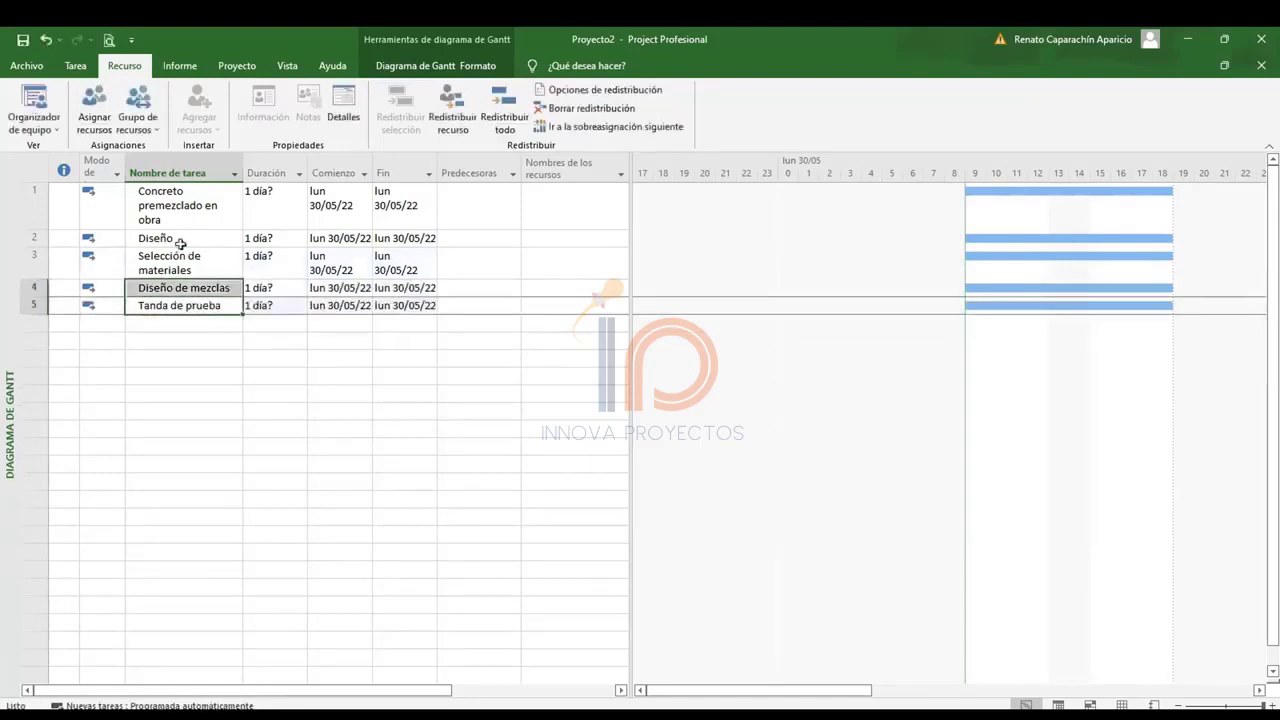
key(shift+Up)
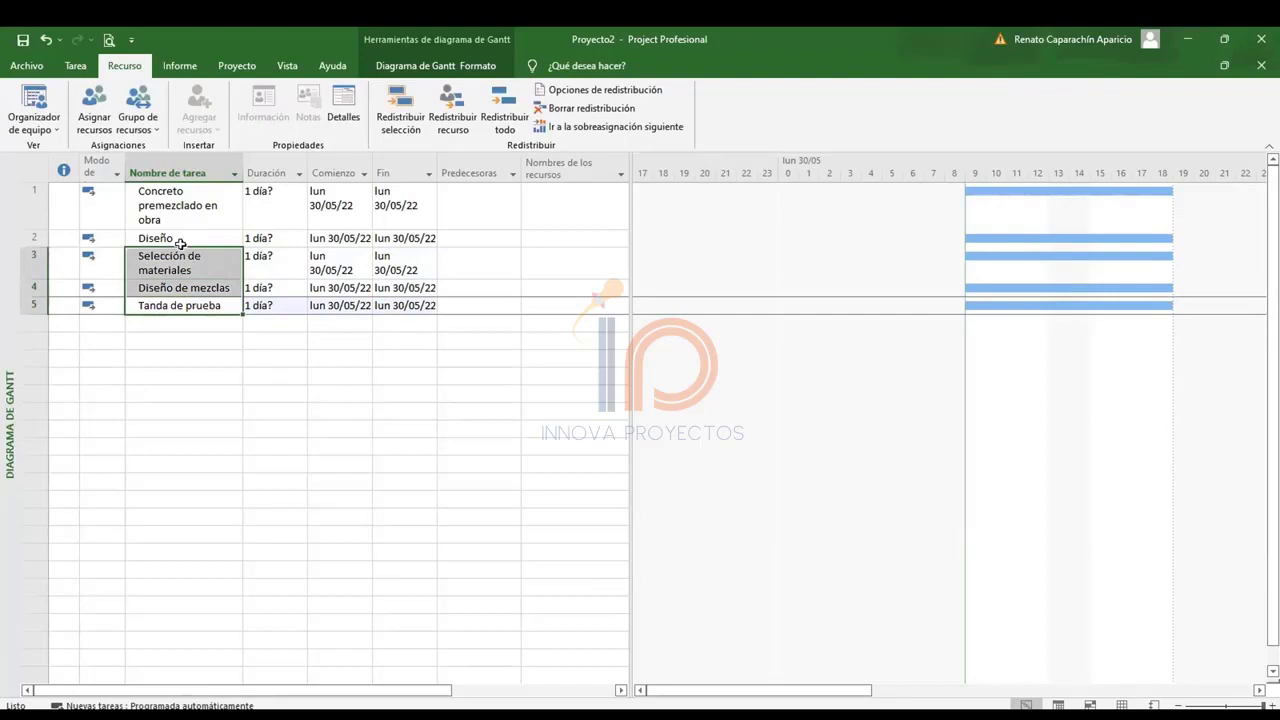
click(75, 65)
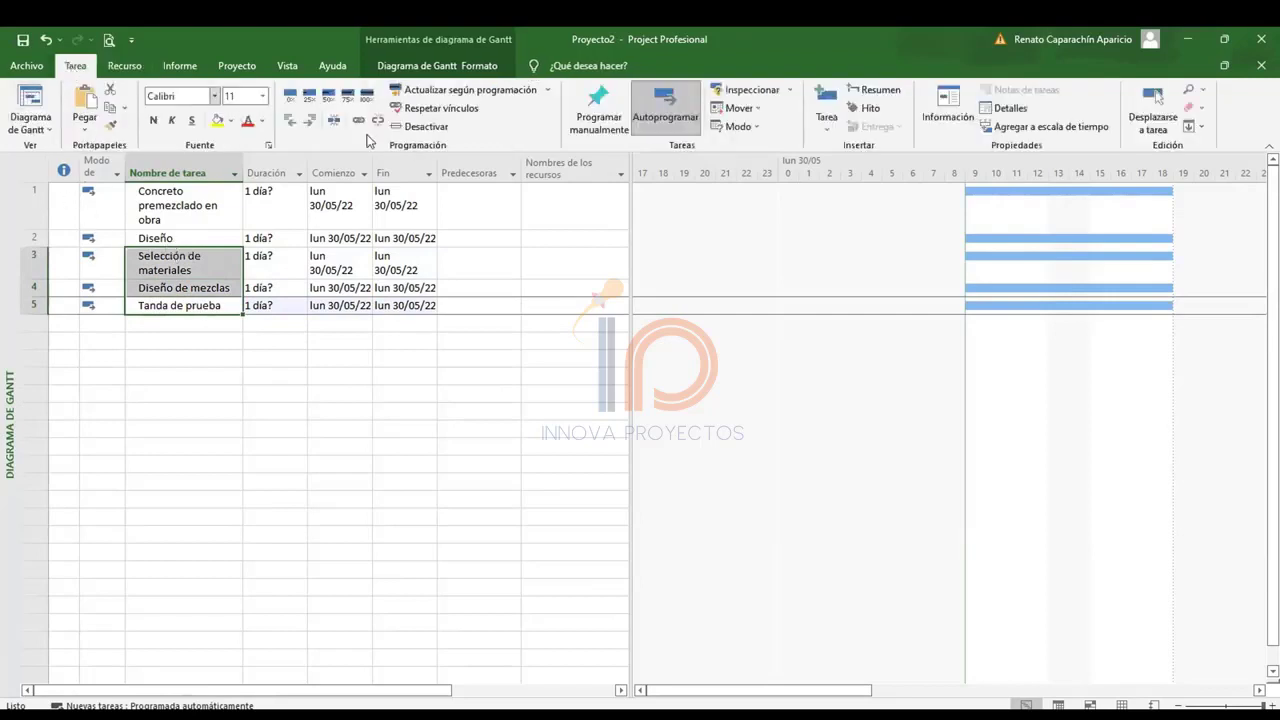
click(311, 121)
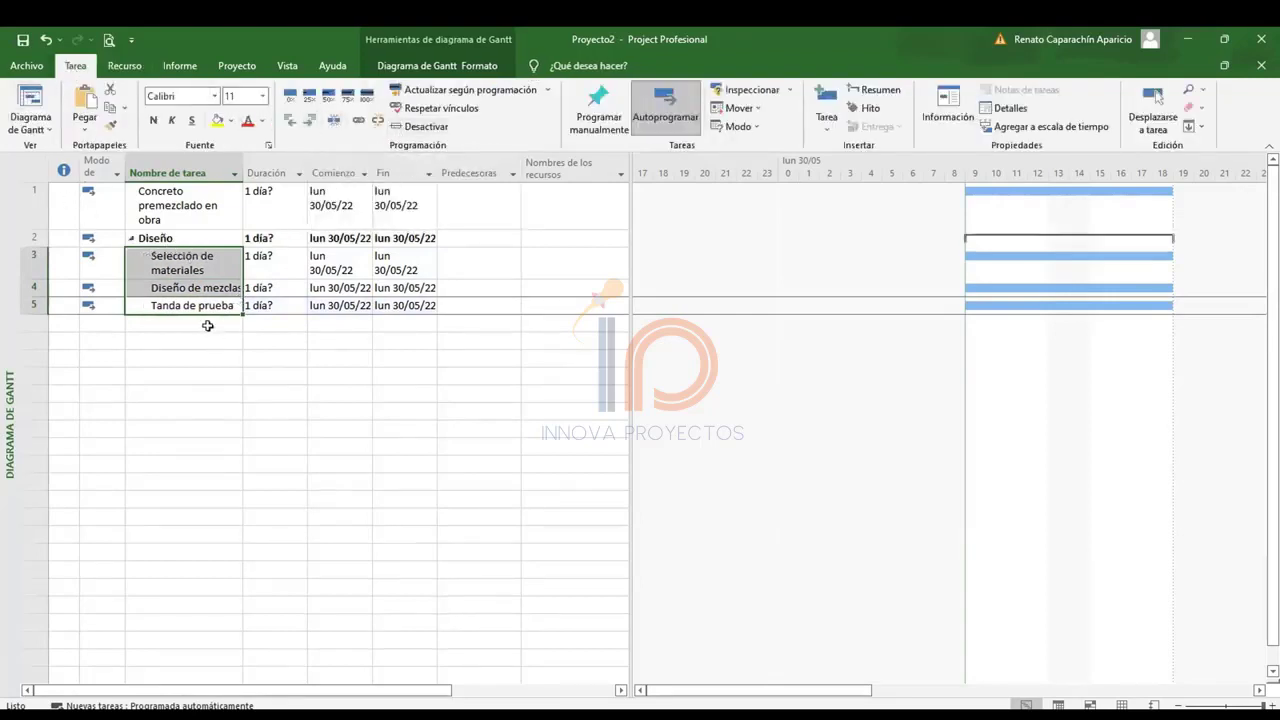
Add the task "Preparación y mezclado" below "Tanda de prueba" and outdent it to the same level as "Diseño".
click(172, 324)
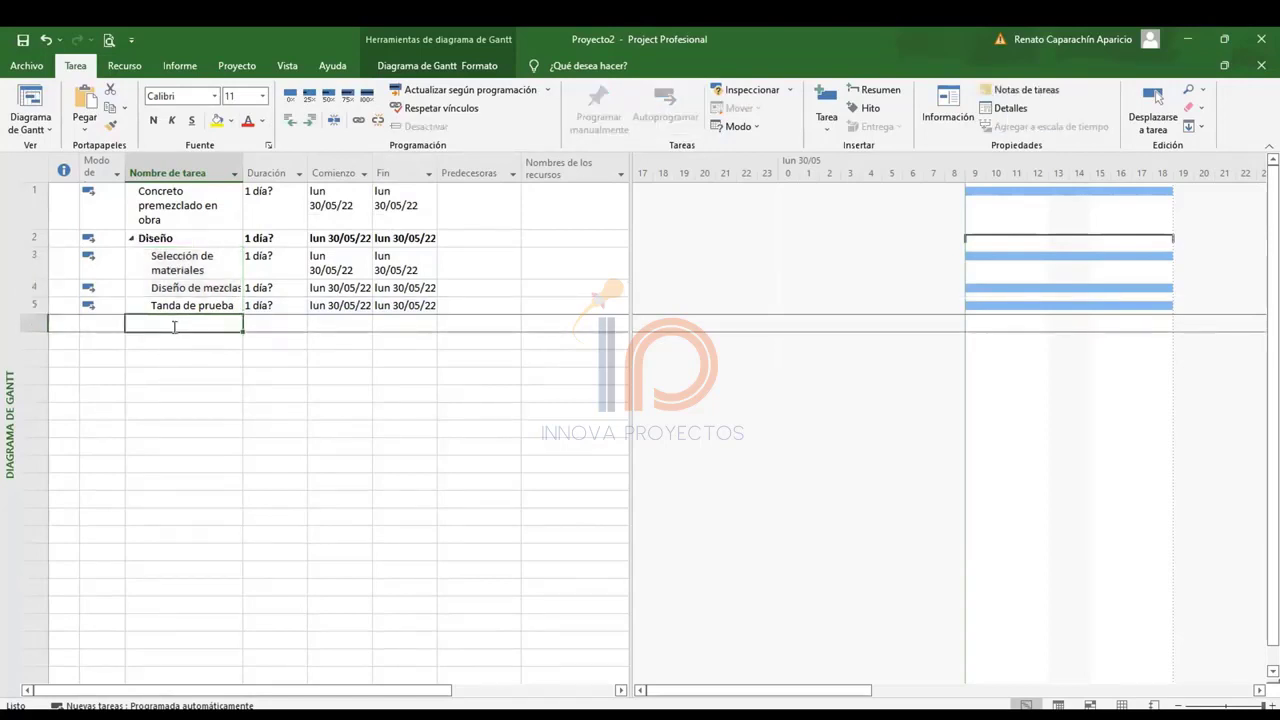
text(Pre)
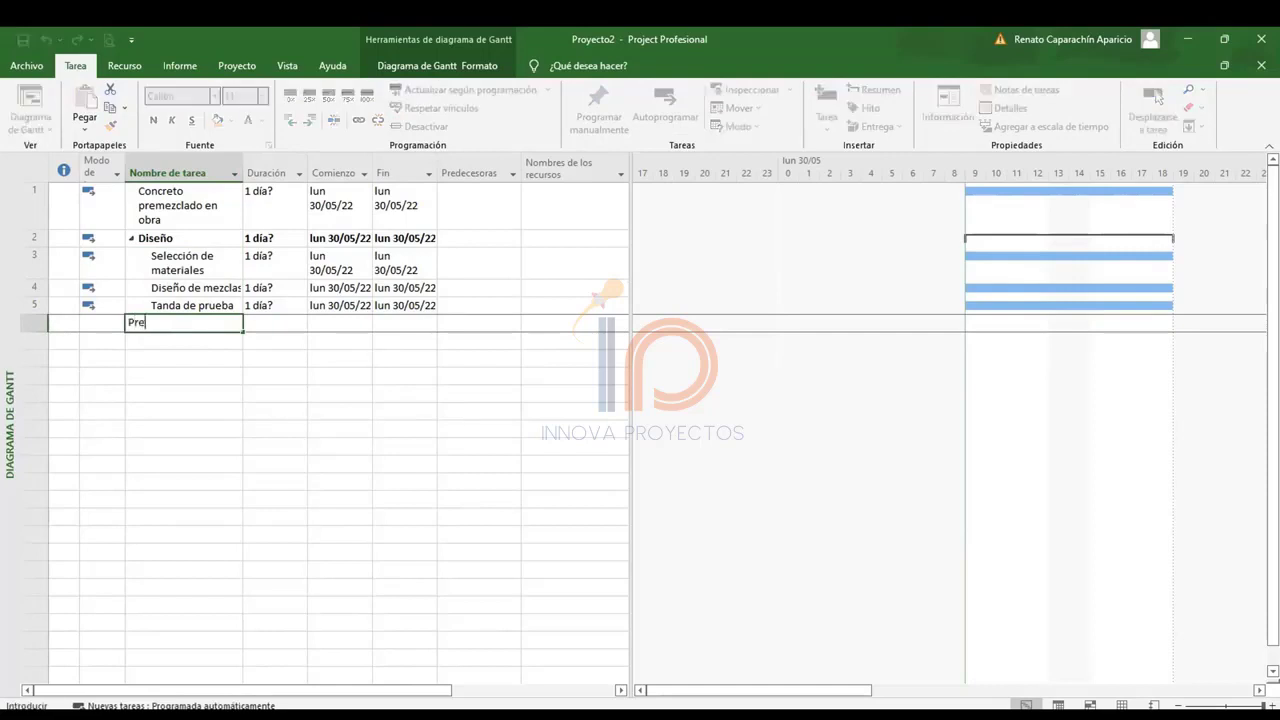
text(paración y mezclado)
key(Return)
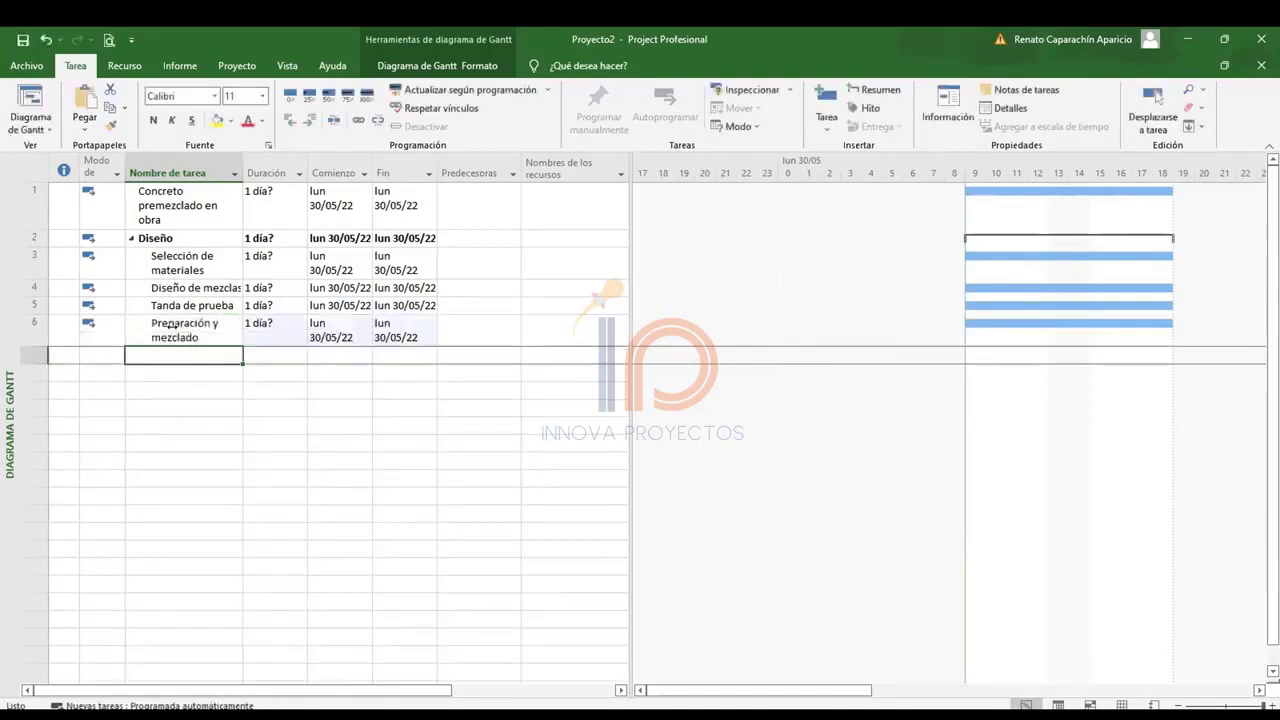
click(291, 120)
Add the tasks "Carguío de materiales", "Dosificación en planta" and "Mezclado" below "Preparación y mezclado".
click(181, 358)
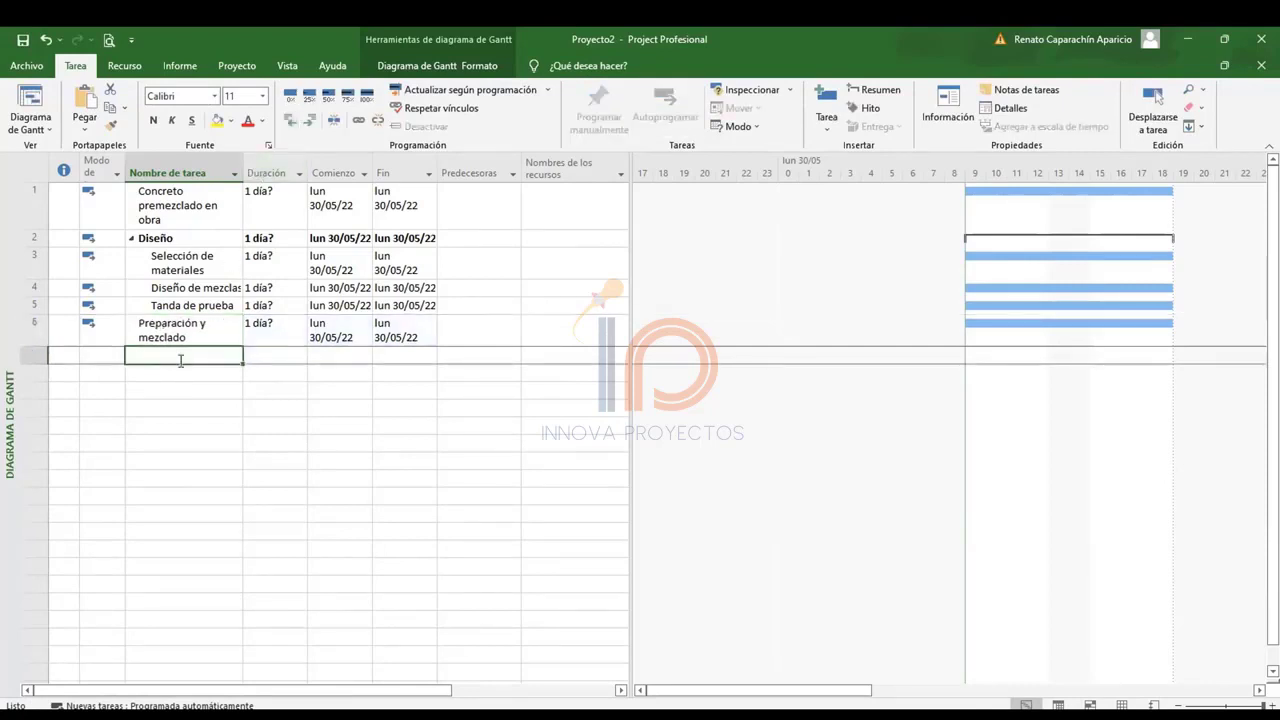
text(C)
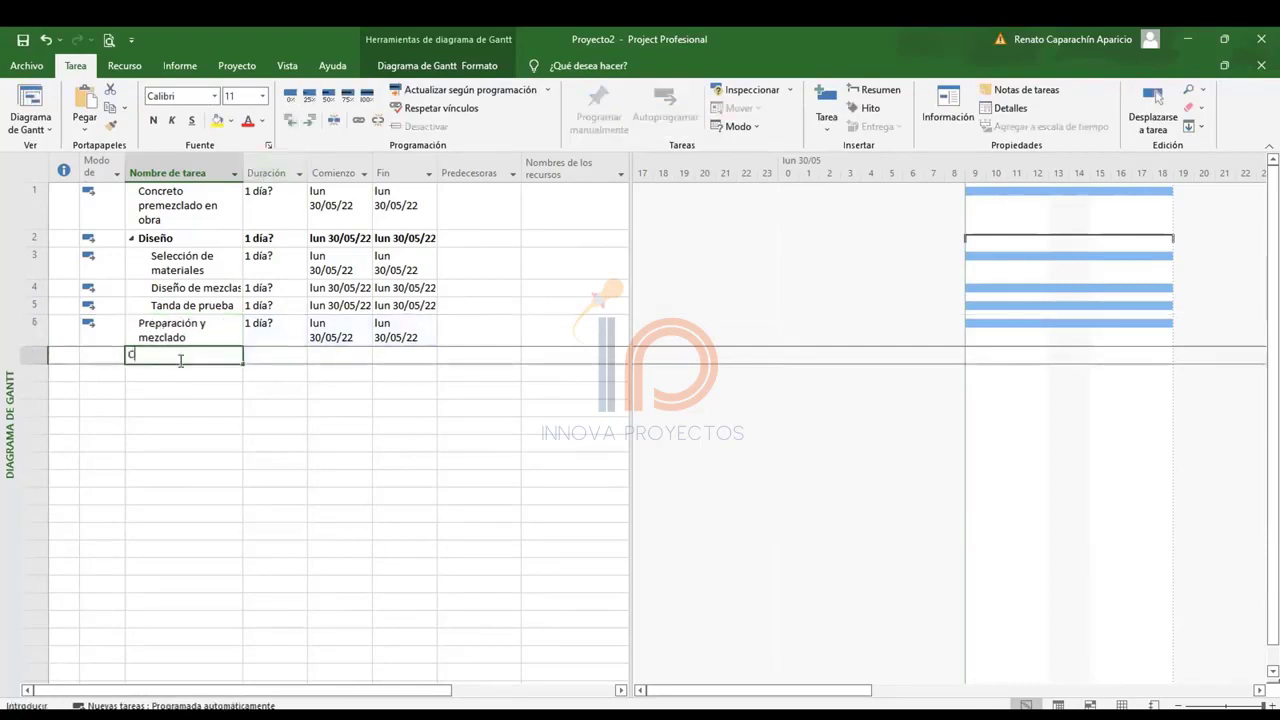
text(arguío)
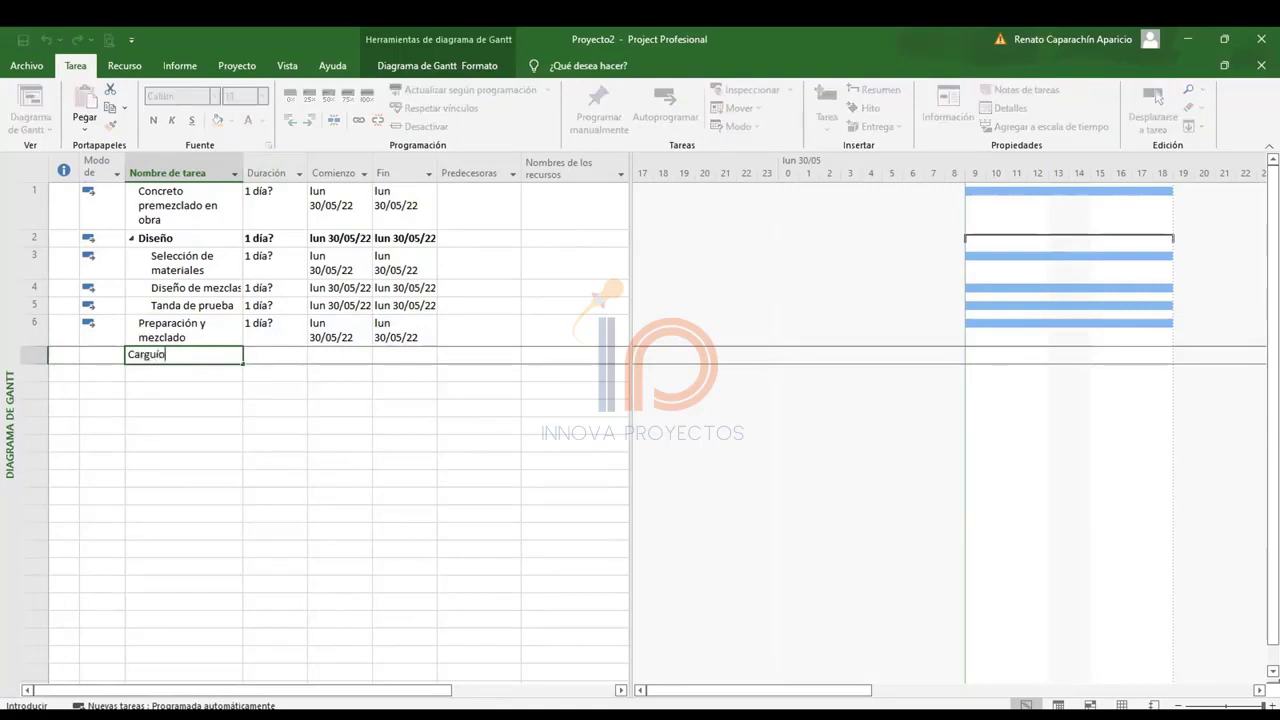
text( de materiales)
key(Return)
text(D)
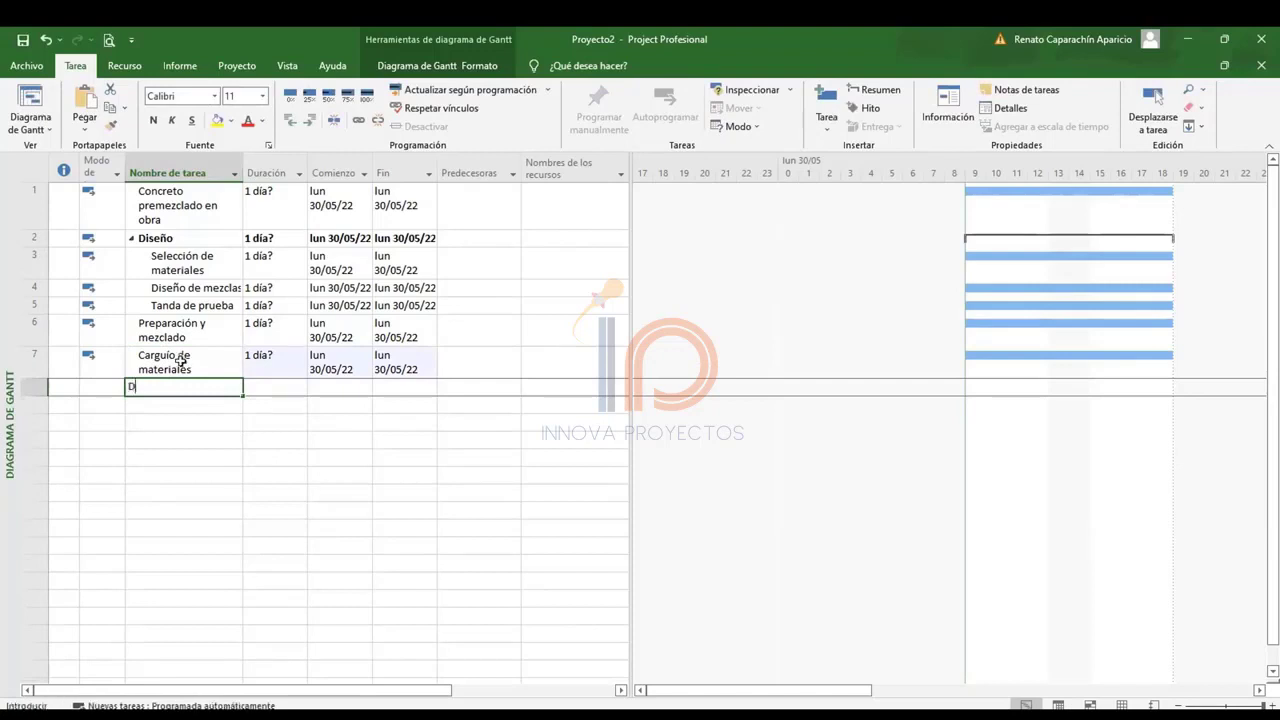
text(osificación d)
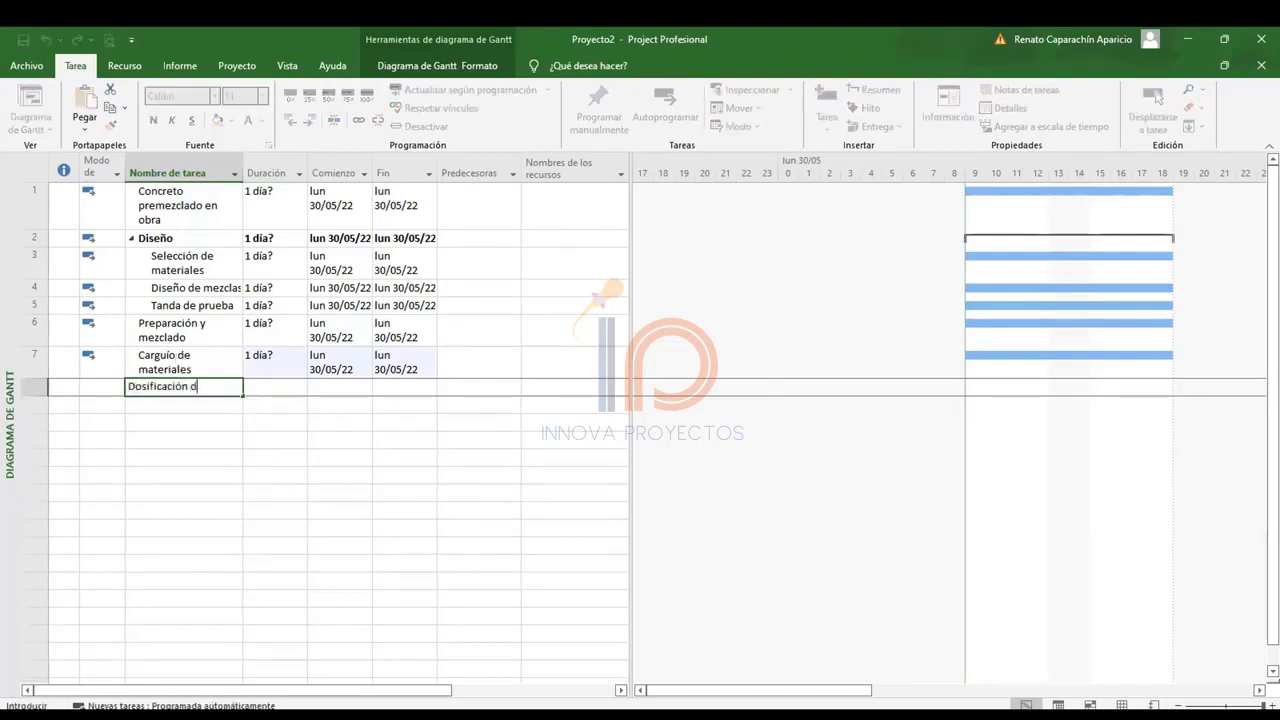
text(n plant)
text(a)
key(Return)
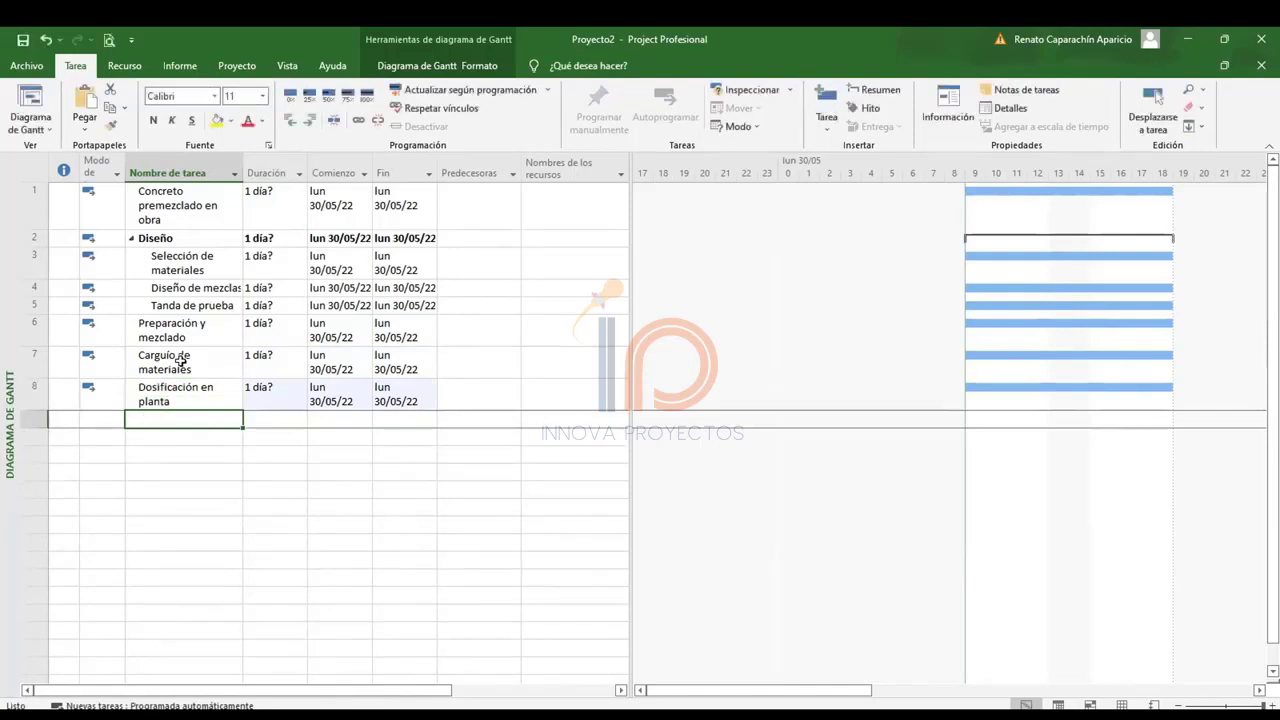
text(Mezclado)
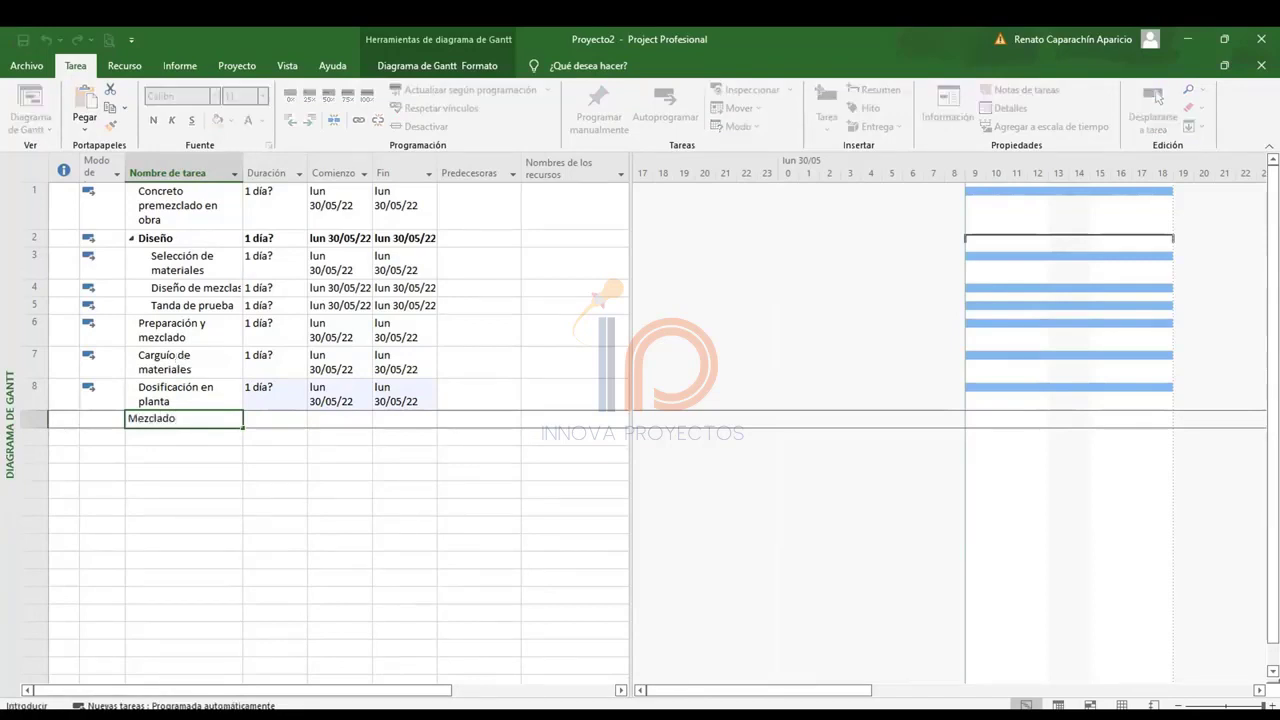
key(Return)
Indent "Carguío de materiales", "Dosificación en planta" and "Mezclado" as subtasks of "Preparación y mezclado".
key(Up)
key(Up)
key(Up)
key(shift+Down)
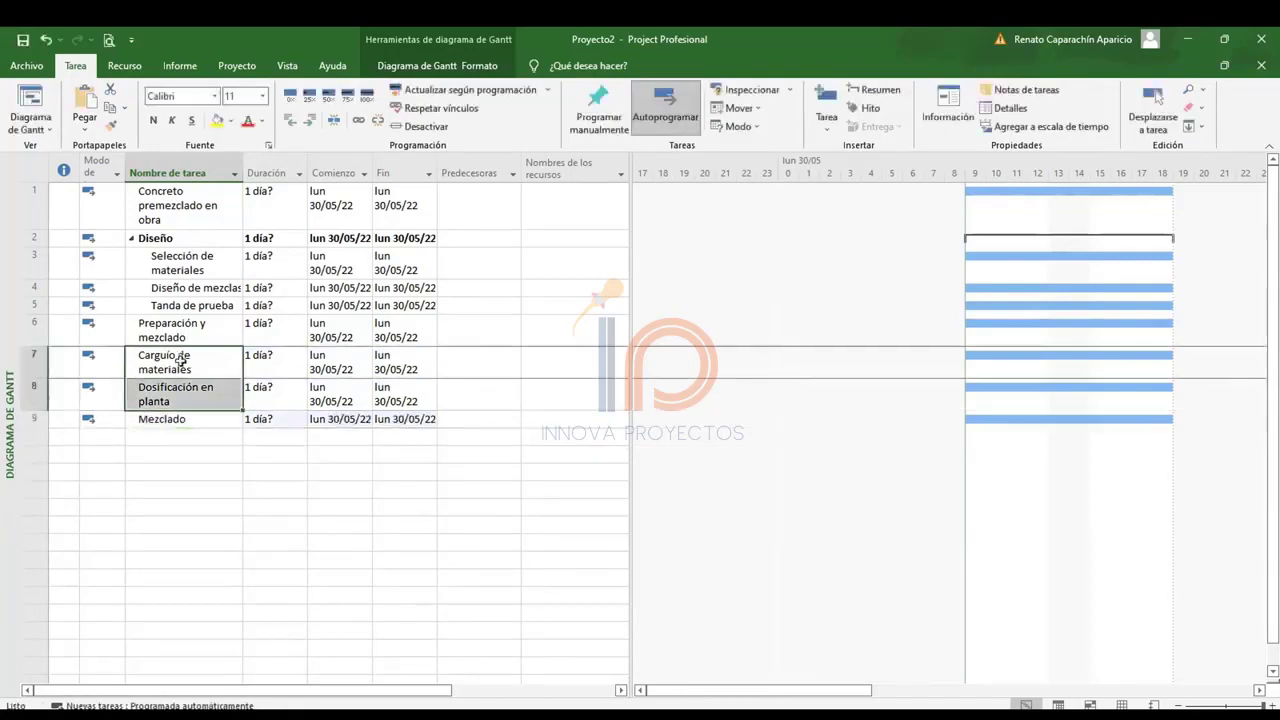
key(shift+Down)
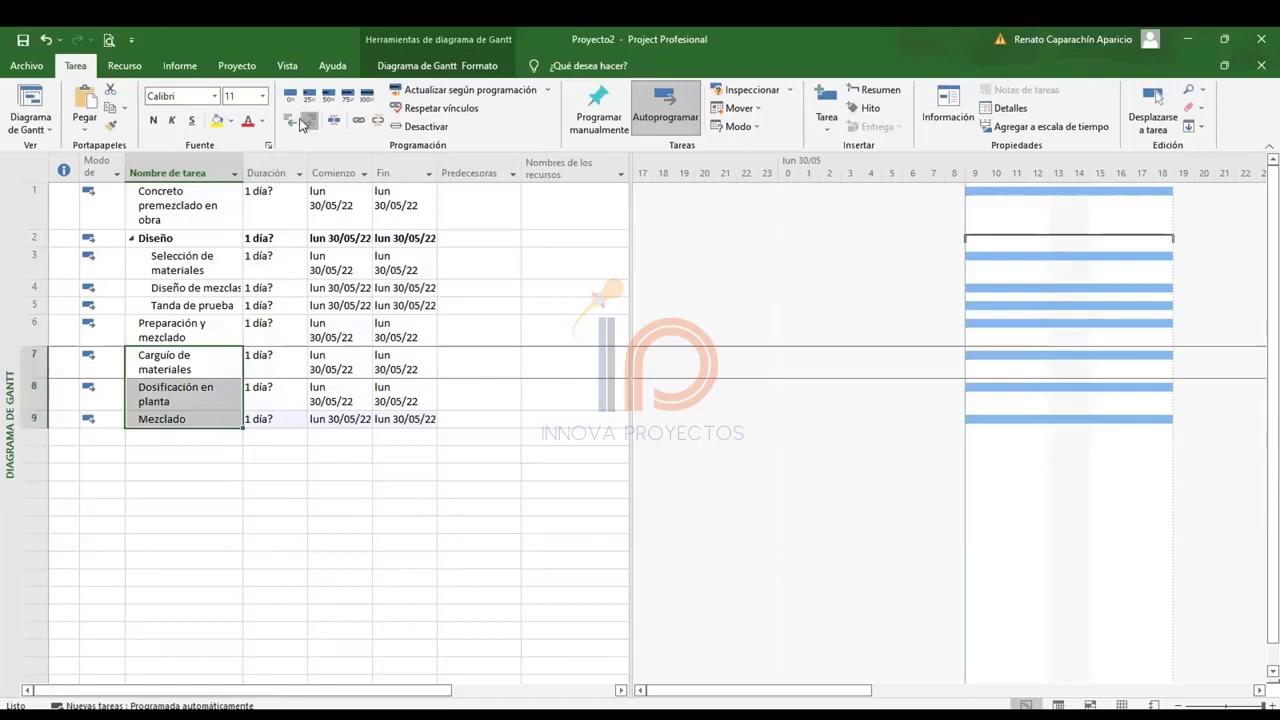
click(303, 121)
Add the task "Colocación del concreto" below "Mezclado" and outdent it to the level of "Preparación y mezclado".
click(179, 439)
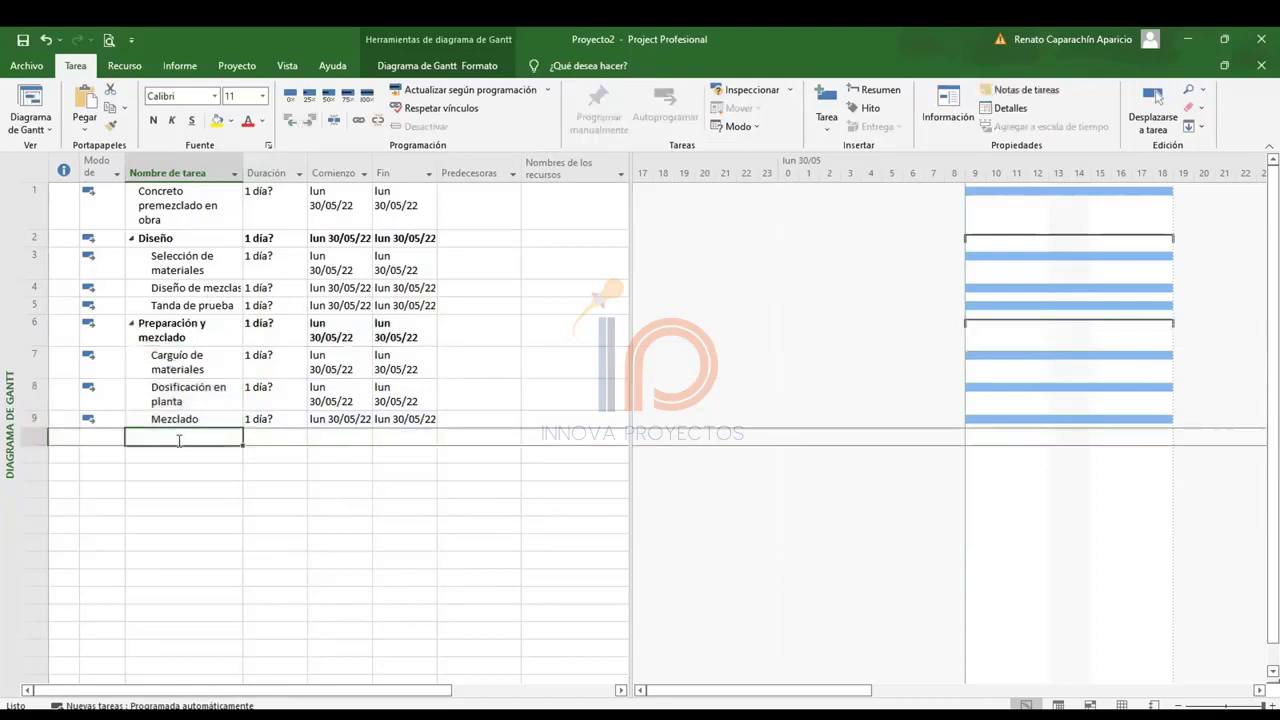
text(Coloca)
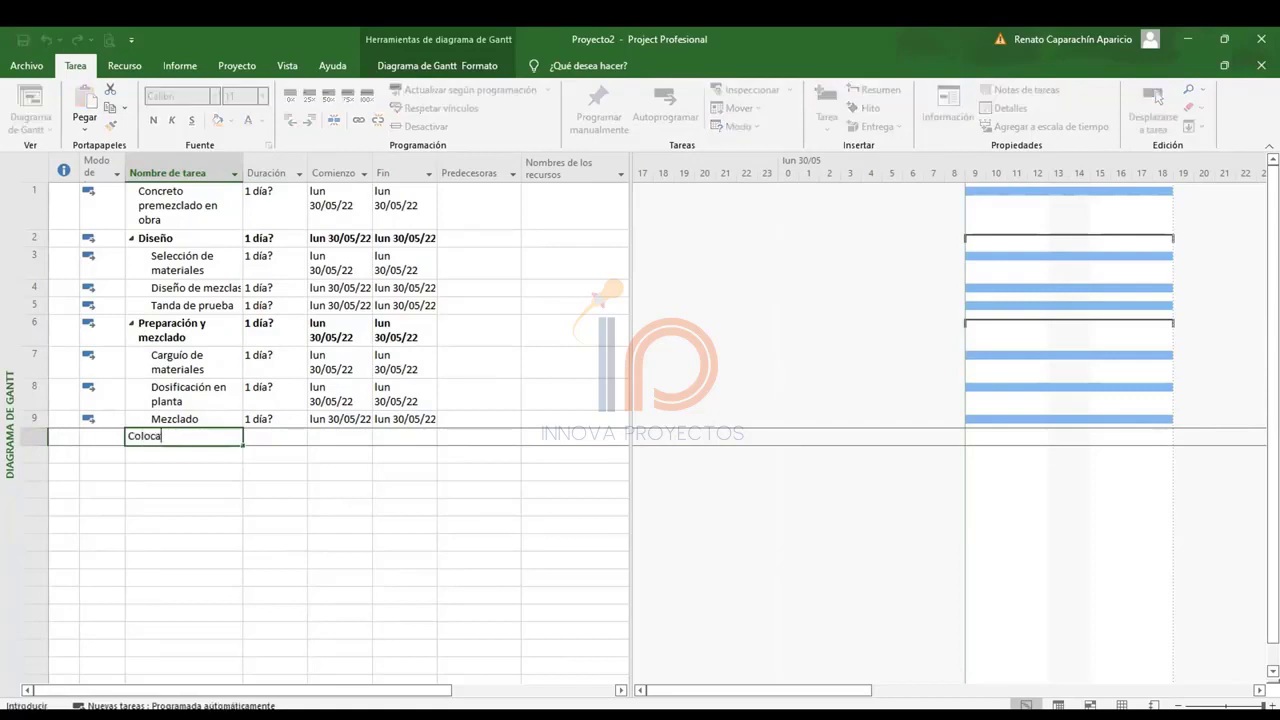
text(ción del concreto)
key(Return)
key(Up)
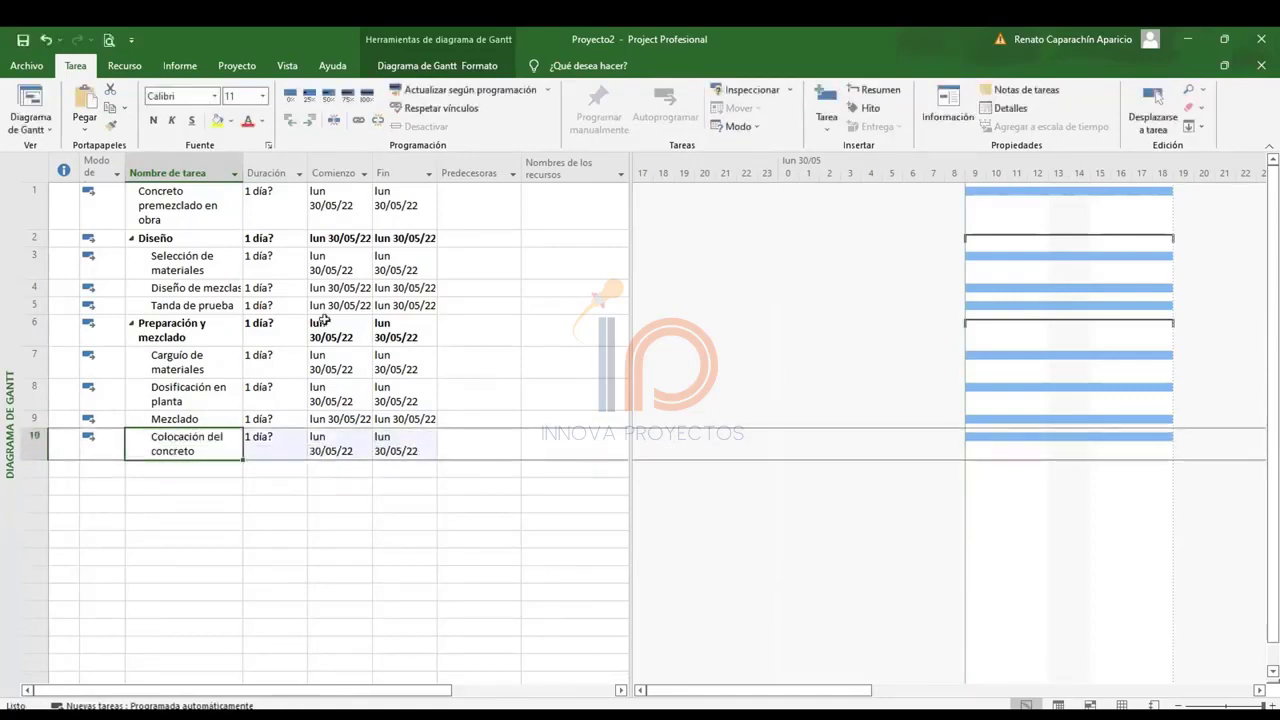
click(290, 121)
Add the task "Transporte a obra" in the row below "Colocación del concreto".
key(Down)
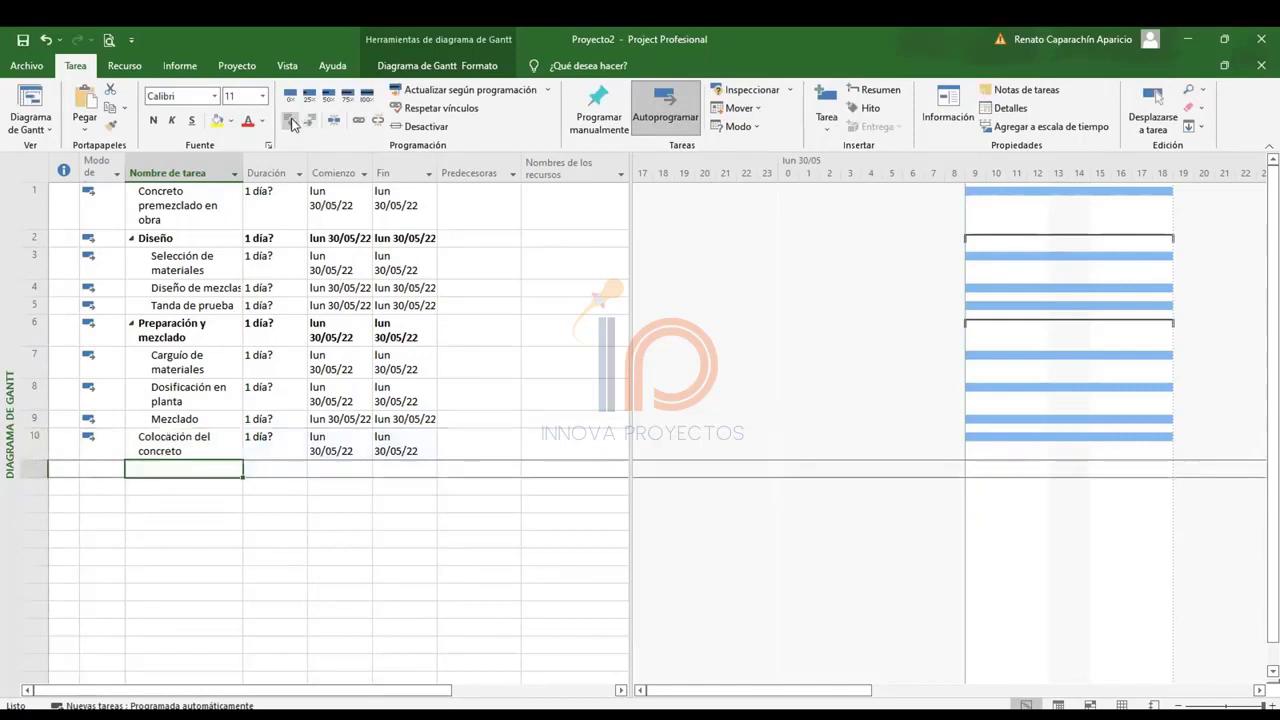
text(Transp)
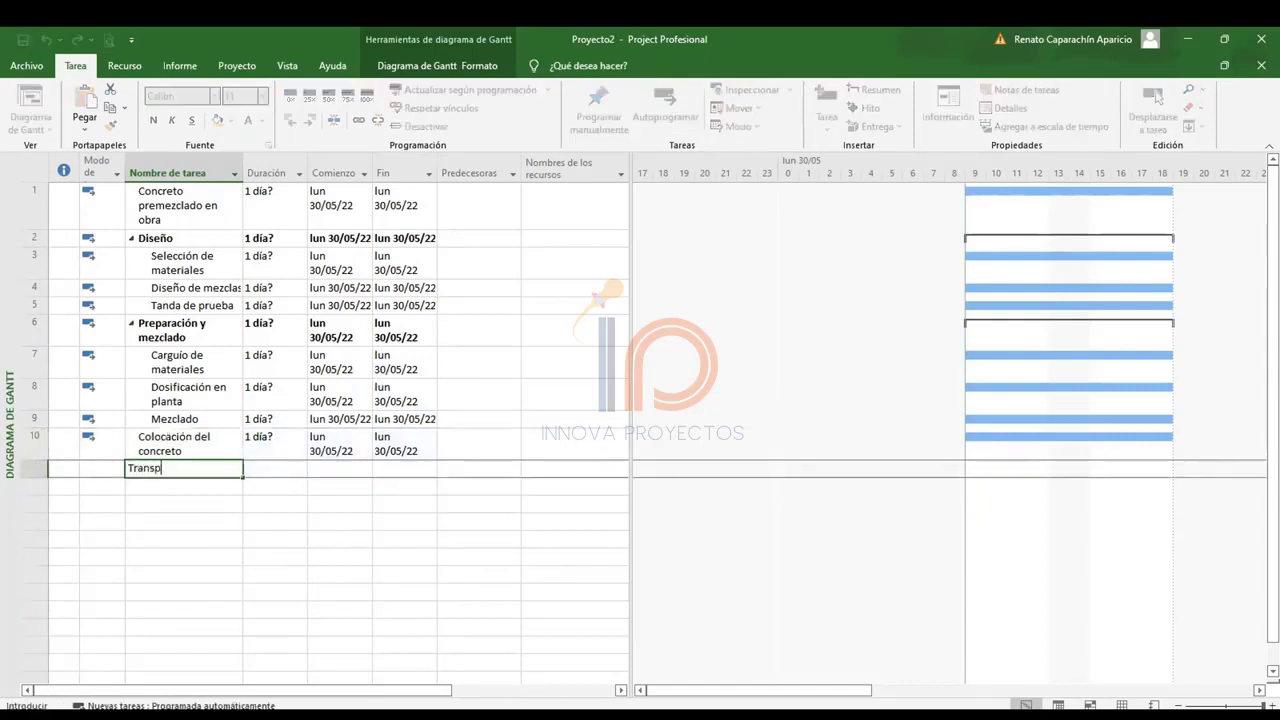
text(orte a obra)
key(Return)
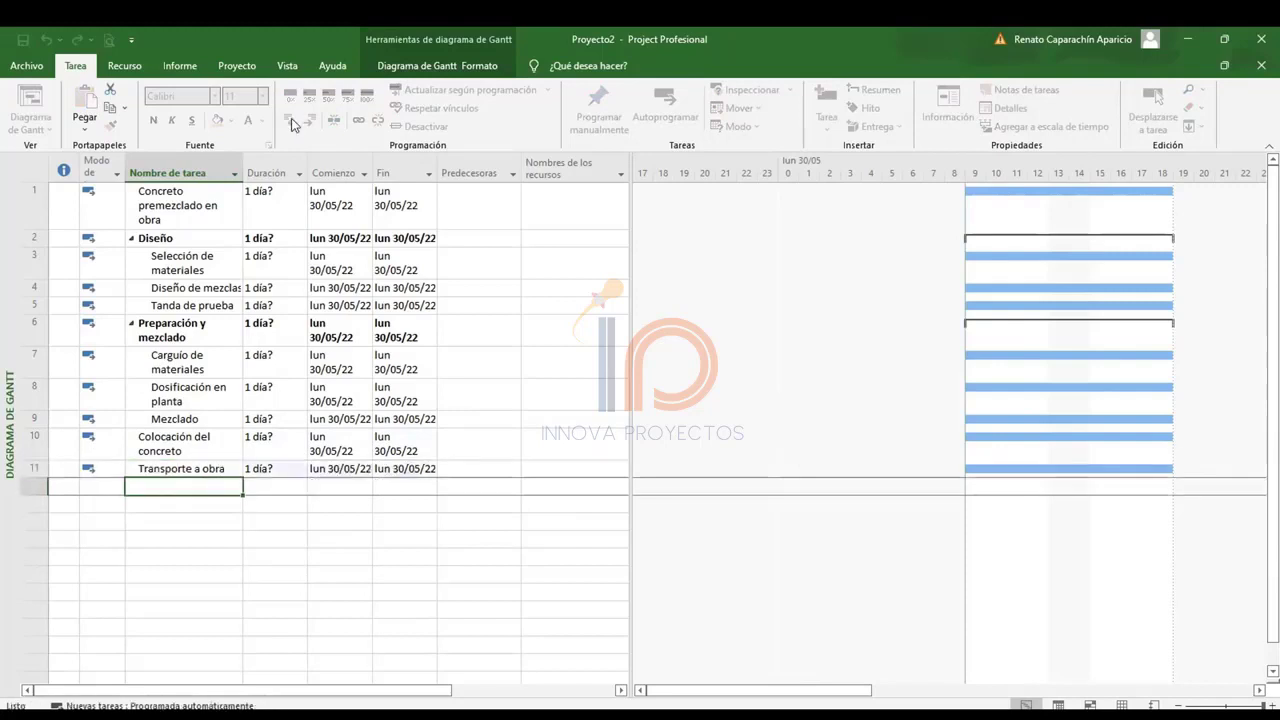
Add the tasks "Vaciado de concreto" and "Toma de muestras" in the rows below "Transporte a obra".
text(Vaci)
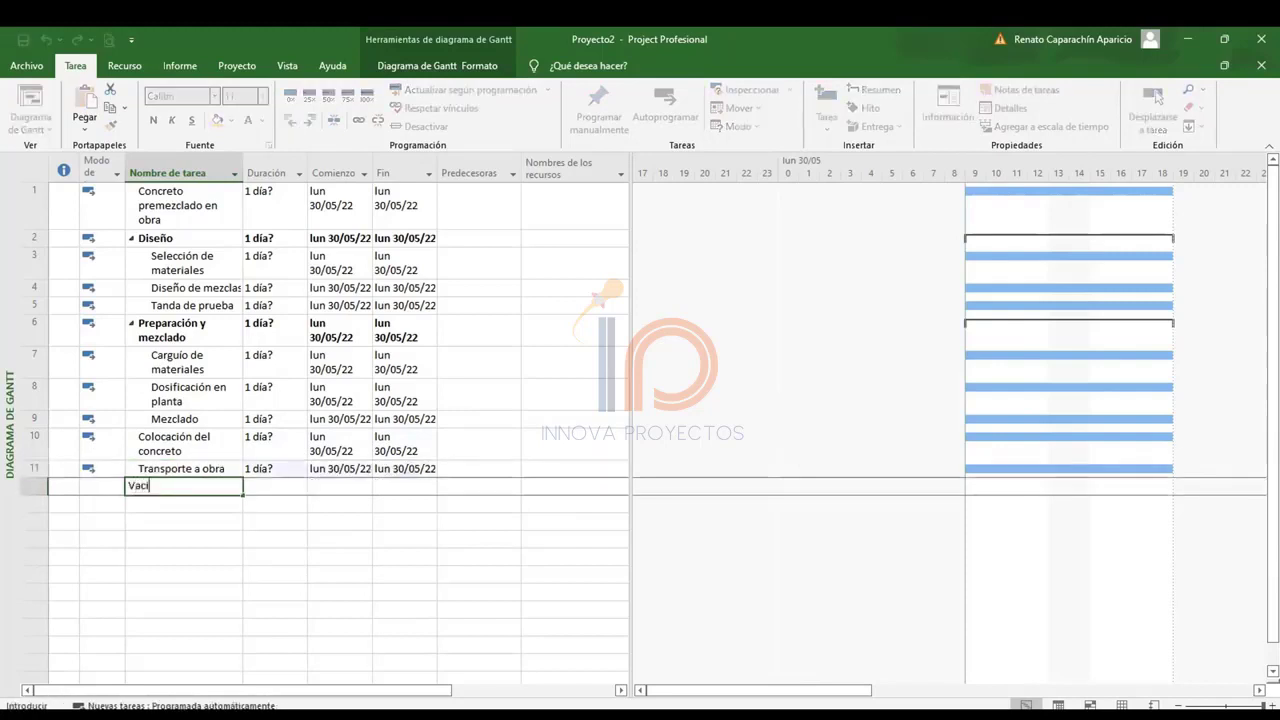
text(ado de concreto)
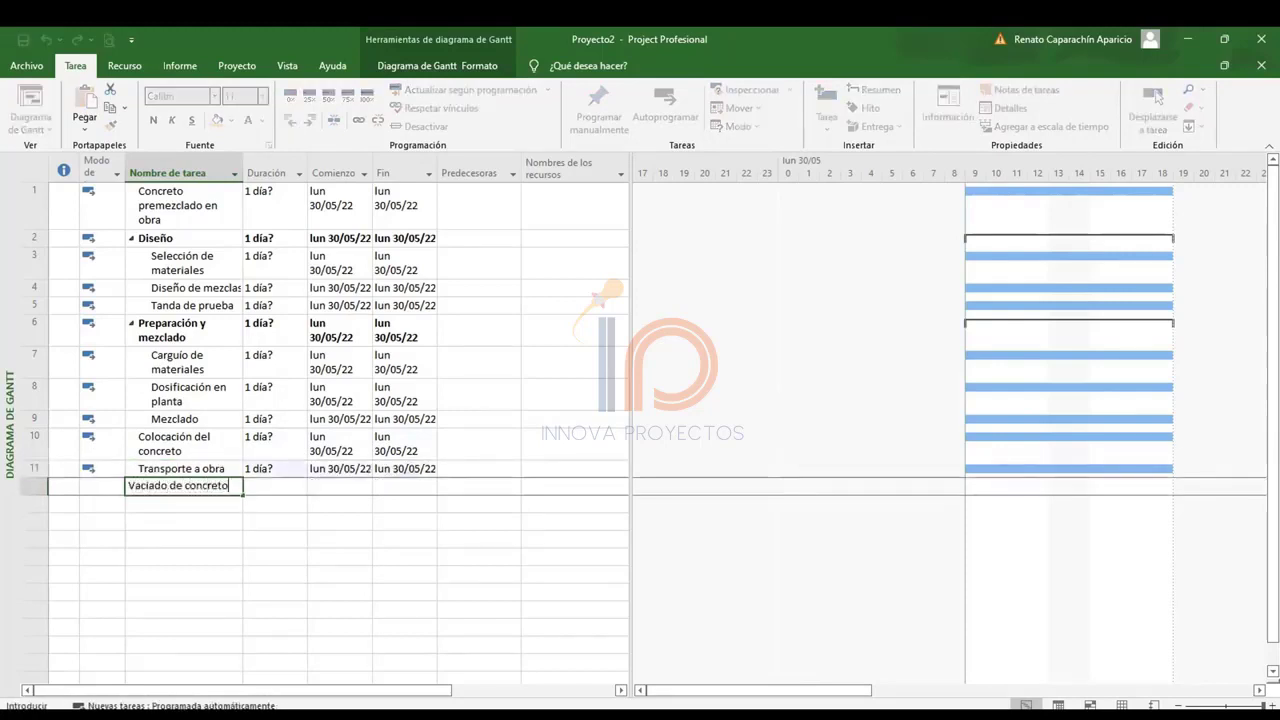
key(Return)
text(Toma de muestras)
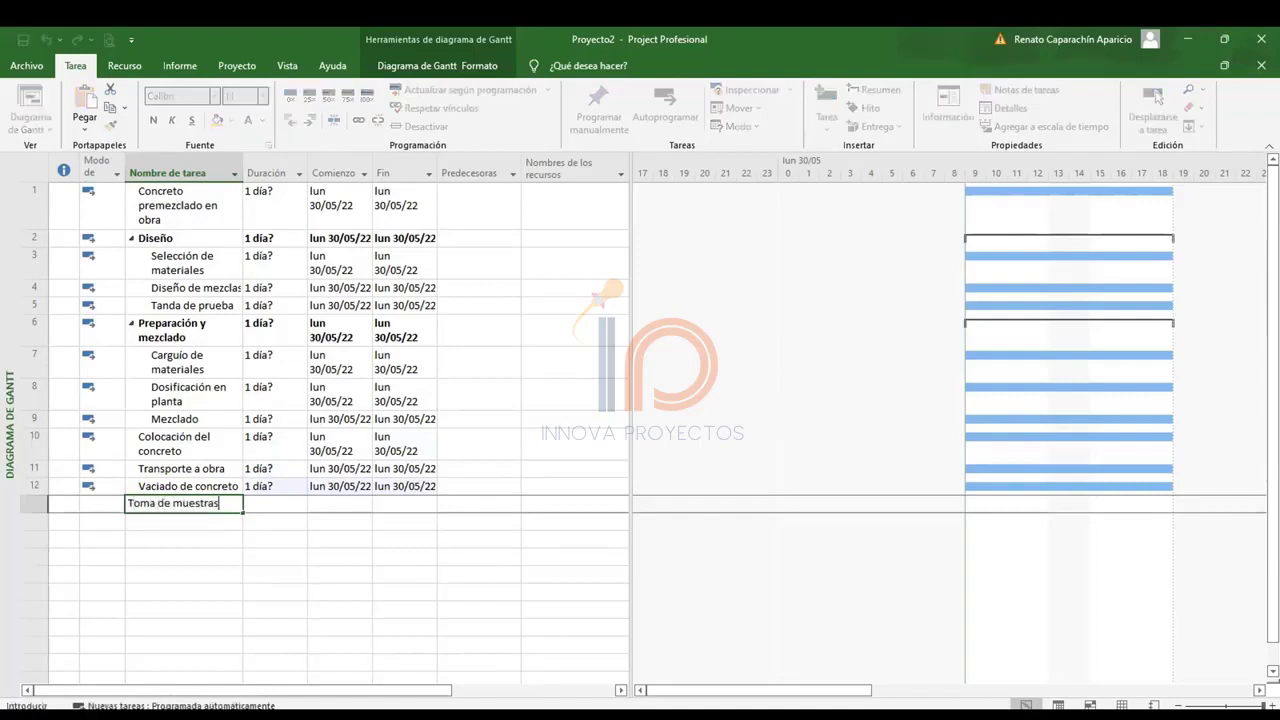
key(Return)
Indent "Transporte a obra", "Vaciado de concreto" and "Toma de muestras" as subtasks of "Colocación del concreto".
key(Up)
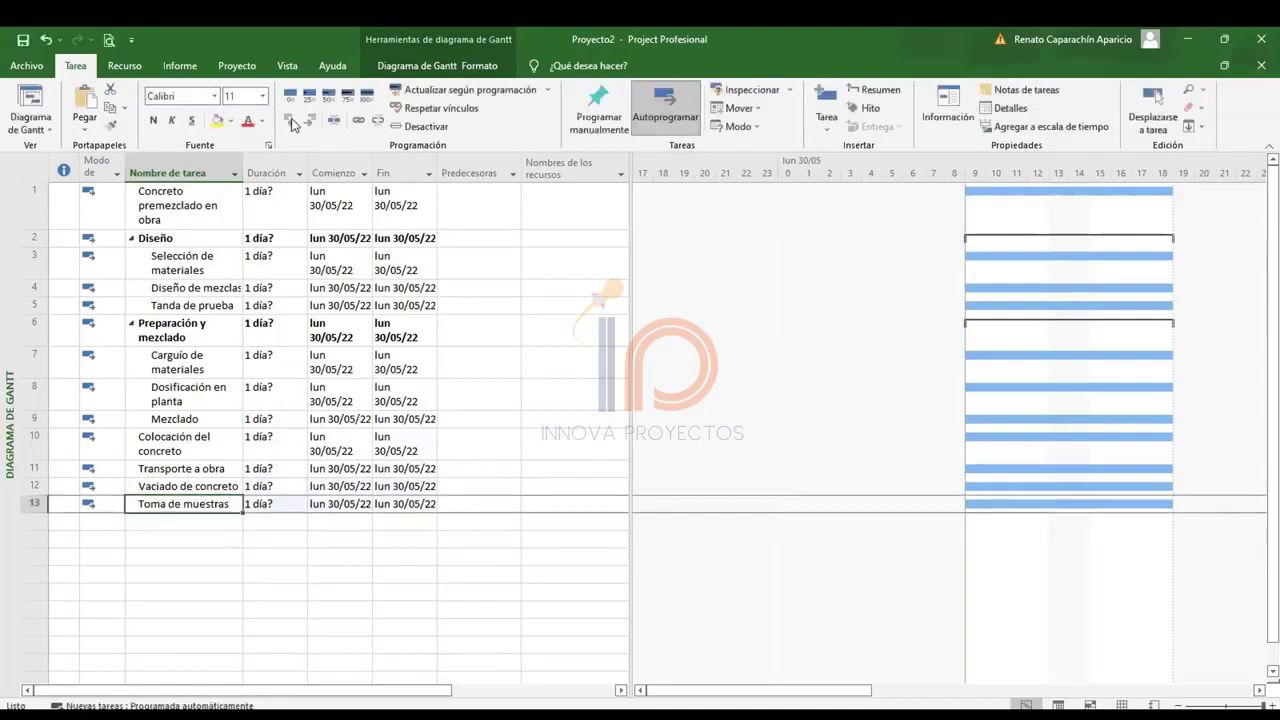
key(shift+Up)
key(shift+Up)
click(310, 120)
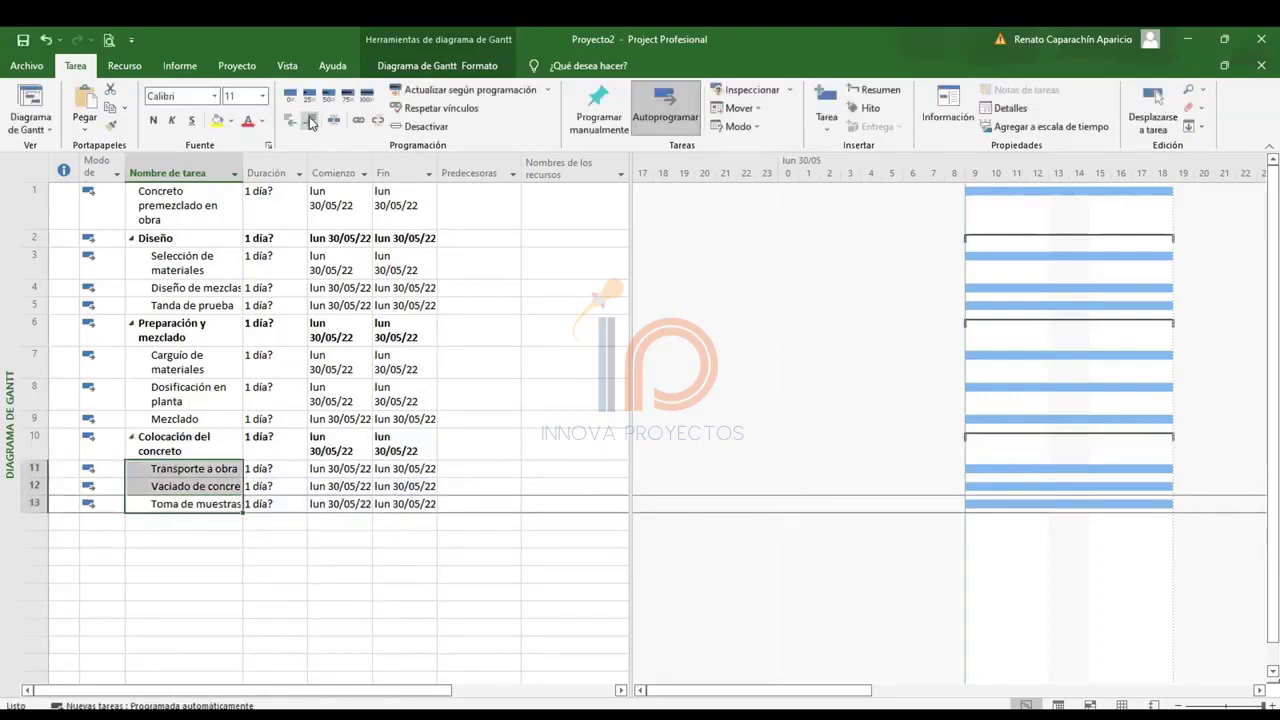
Add the task "Post vaciado" below "Toma de muestras" and outdent it to the level of "Colocación del concreto".
click(172, 520)
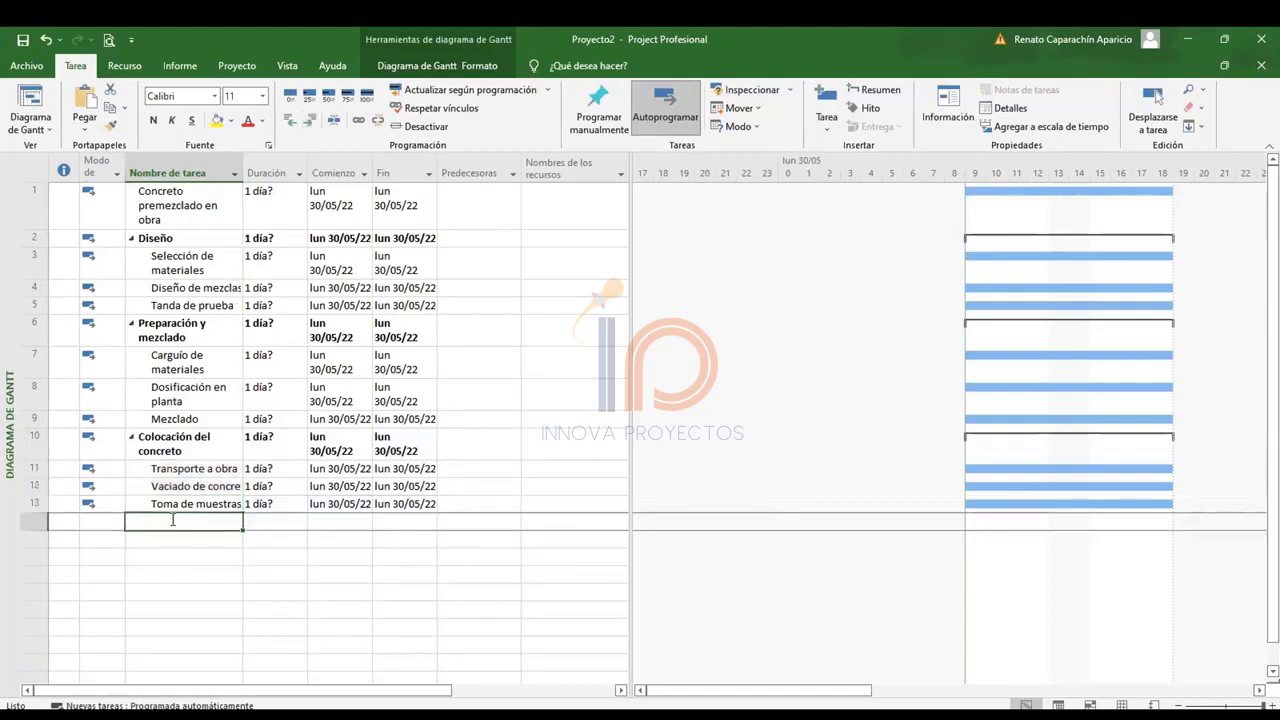
text(Post vaciado)
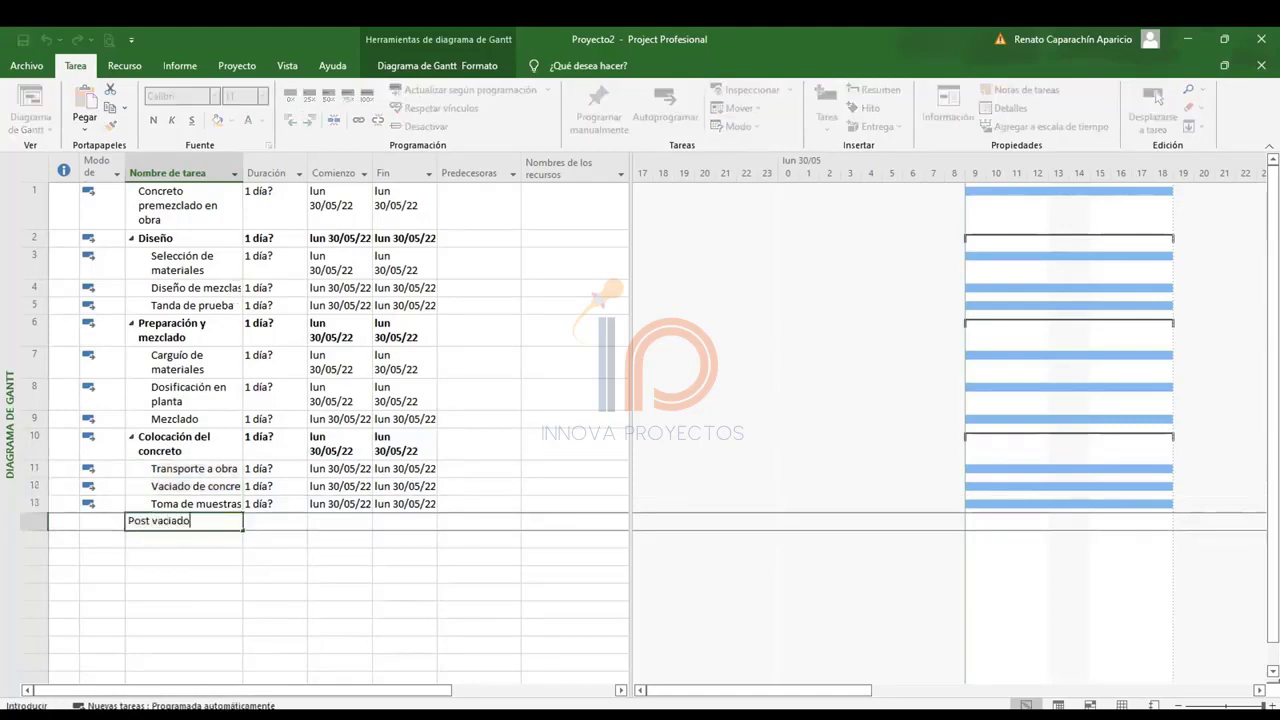
key(Return)
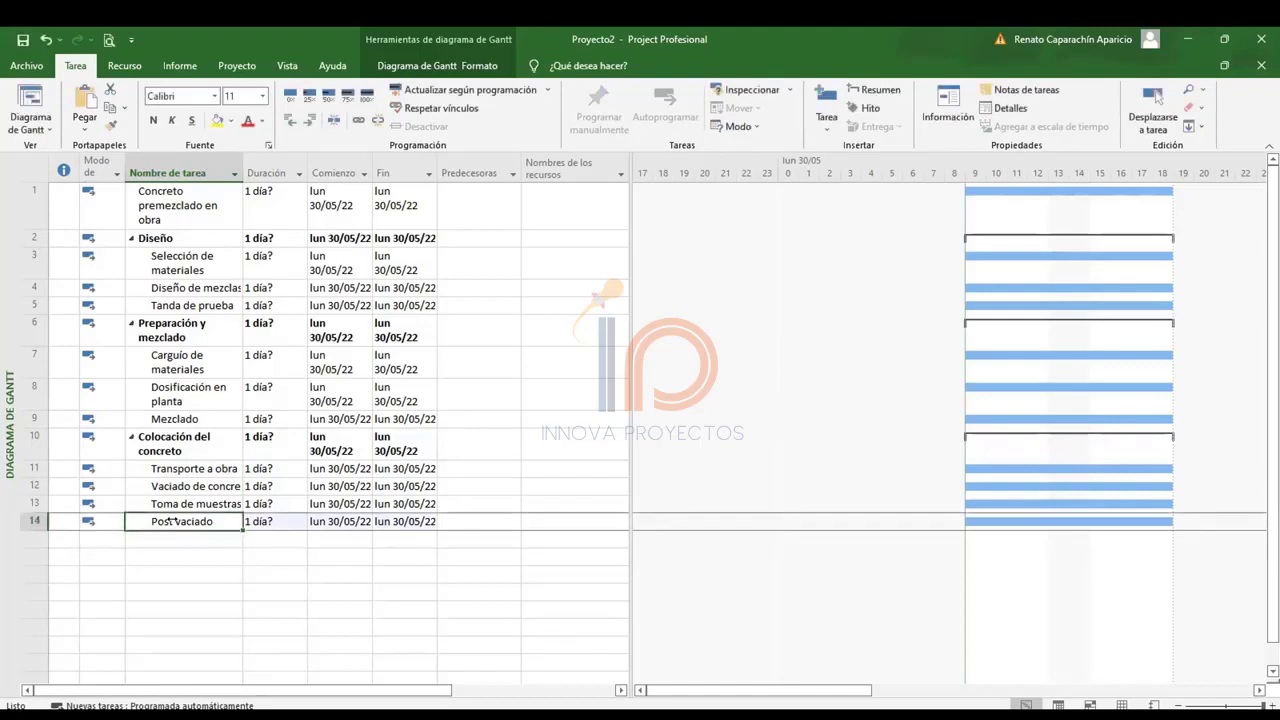
key(Up)
click(290, 119)
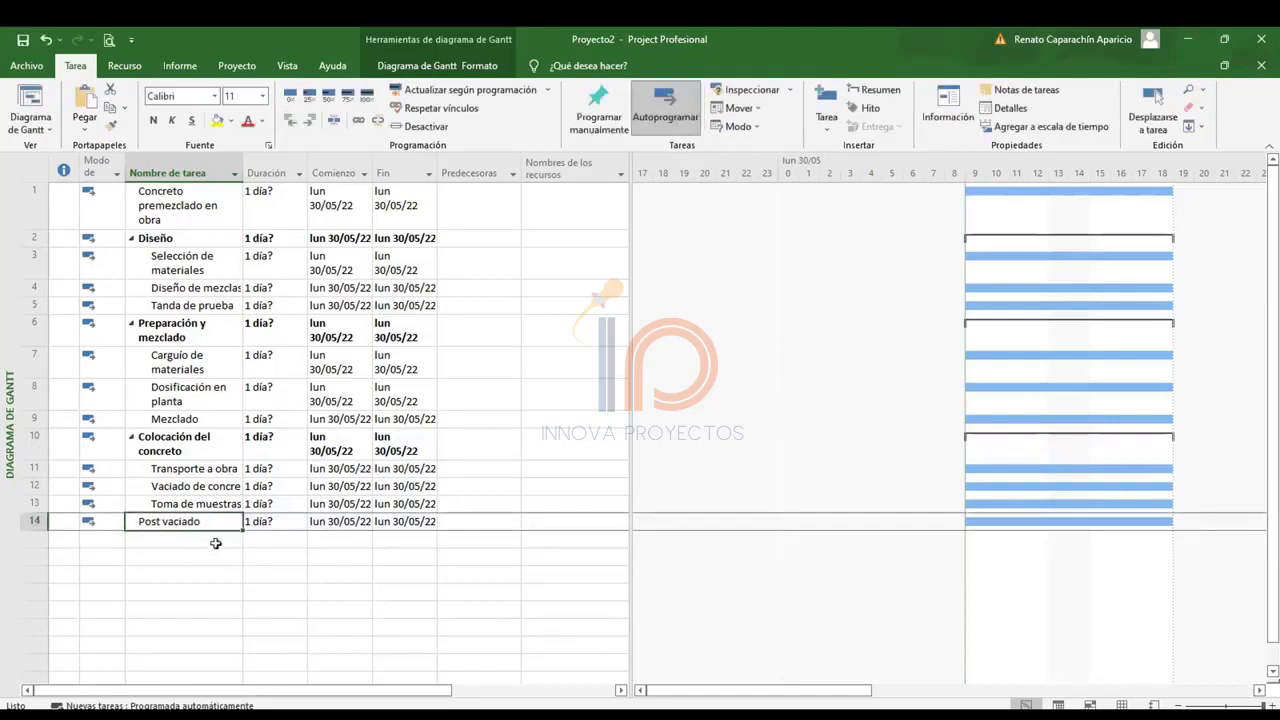
Add the tasks "Curado" and "Ensayo de las muestras" below "Post vaciado" and indent both as its subtasks.
click(192, 538)
text(Curado)
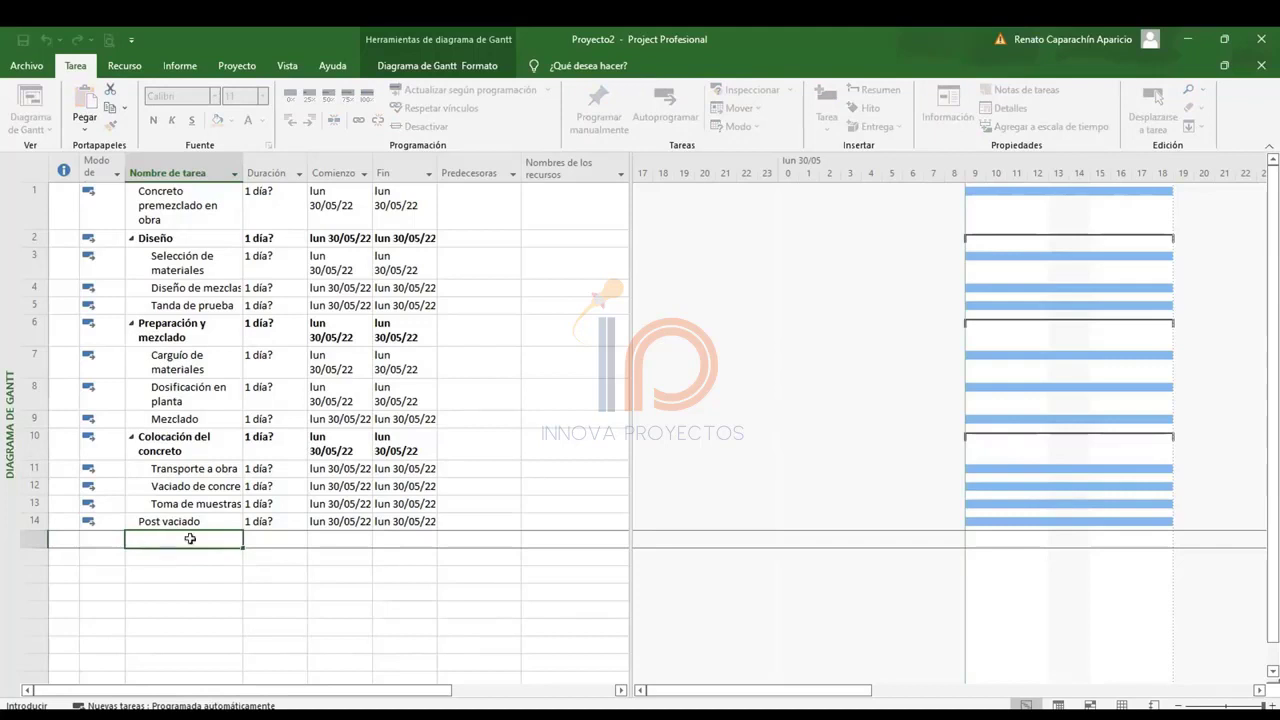
key(Return)
text(En)
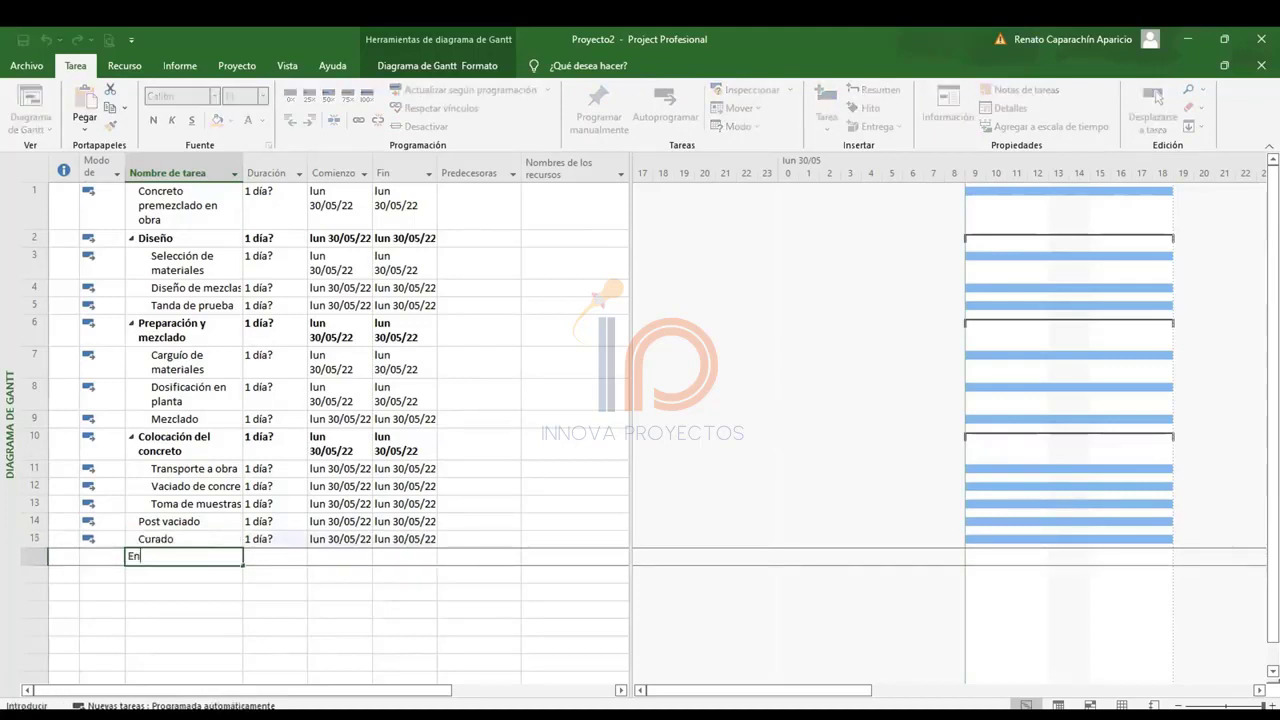
text(sayo de las muestras)
key(Return)
mouse_move(190, 539)
mouse_down()
mouse_move(188, 521)
mouse_move(190, 562)
mouse_up()
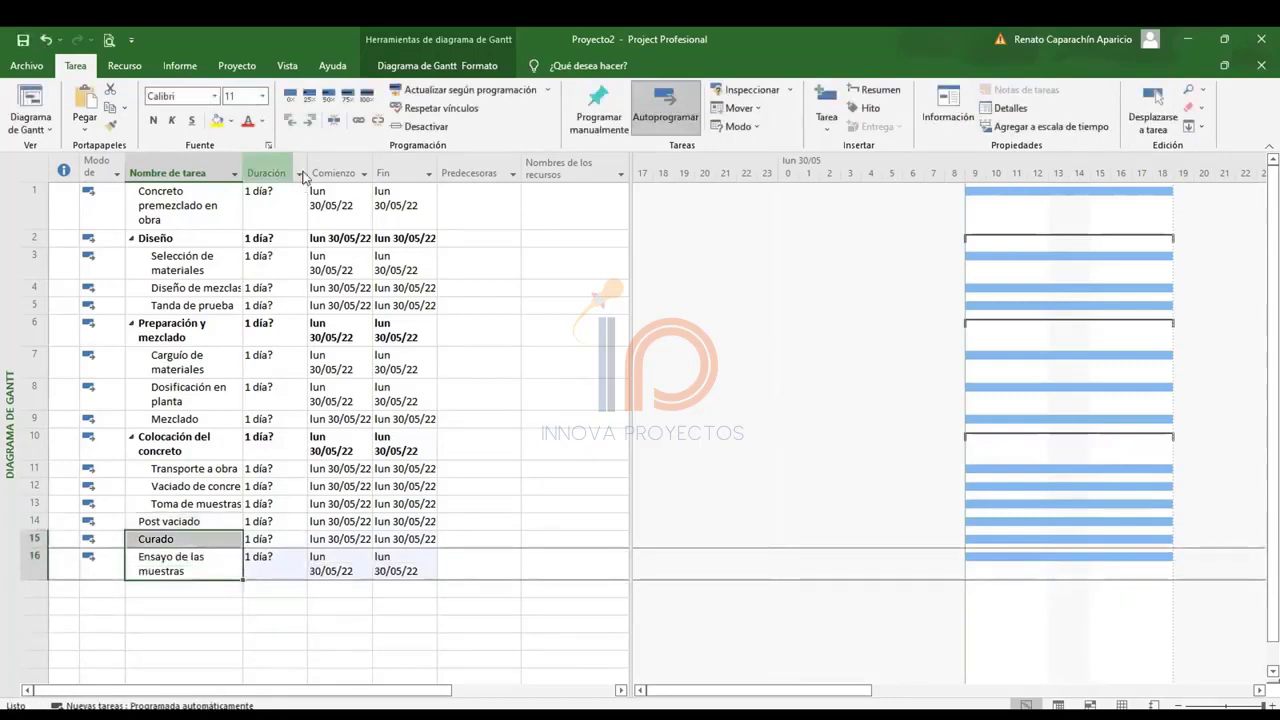
click(309, 119)
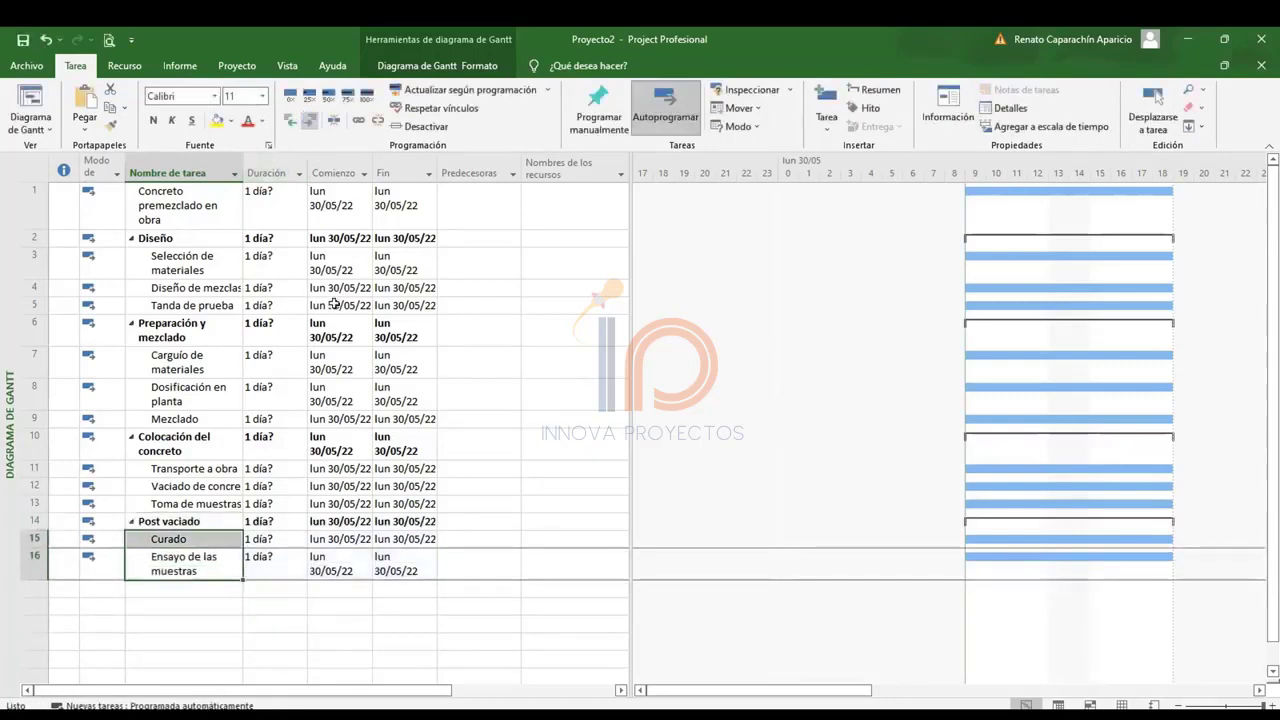
Indent all tasks from "Diseño" through "Ensayo de las muestras" one level under "Concreto premezclado en obra".
click(220, 503)
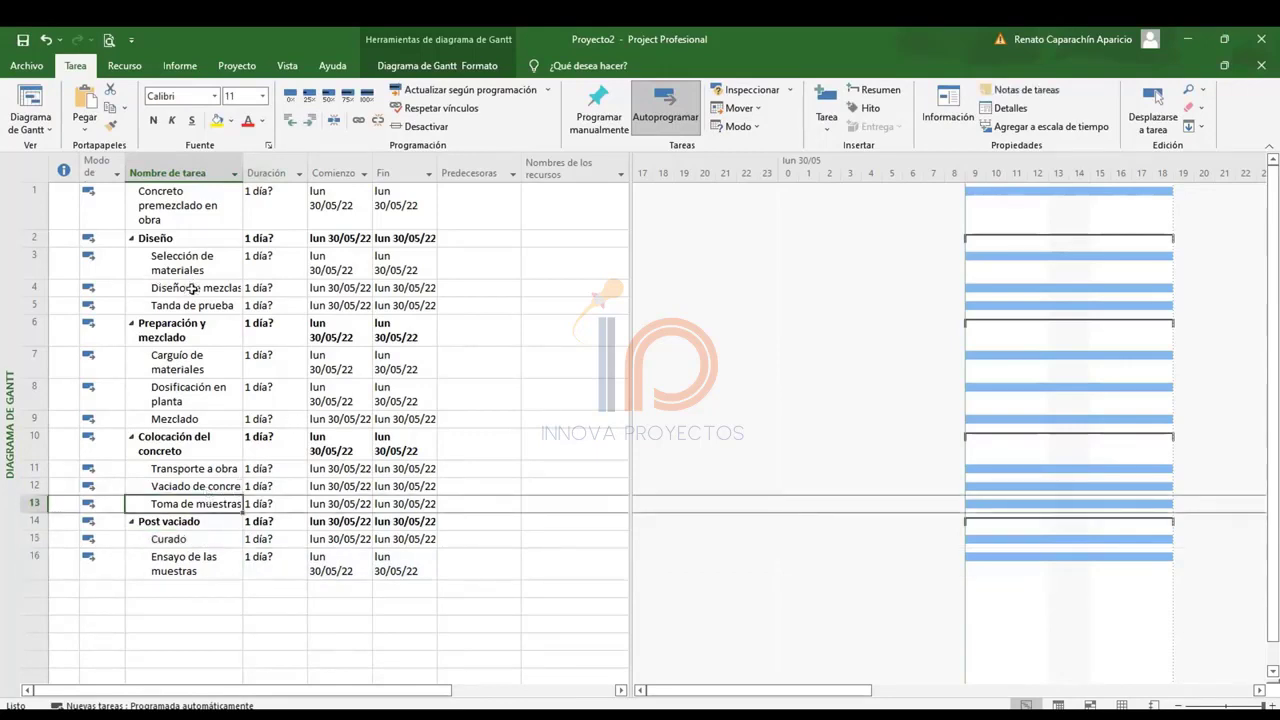
click(188, 197)
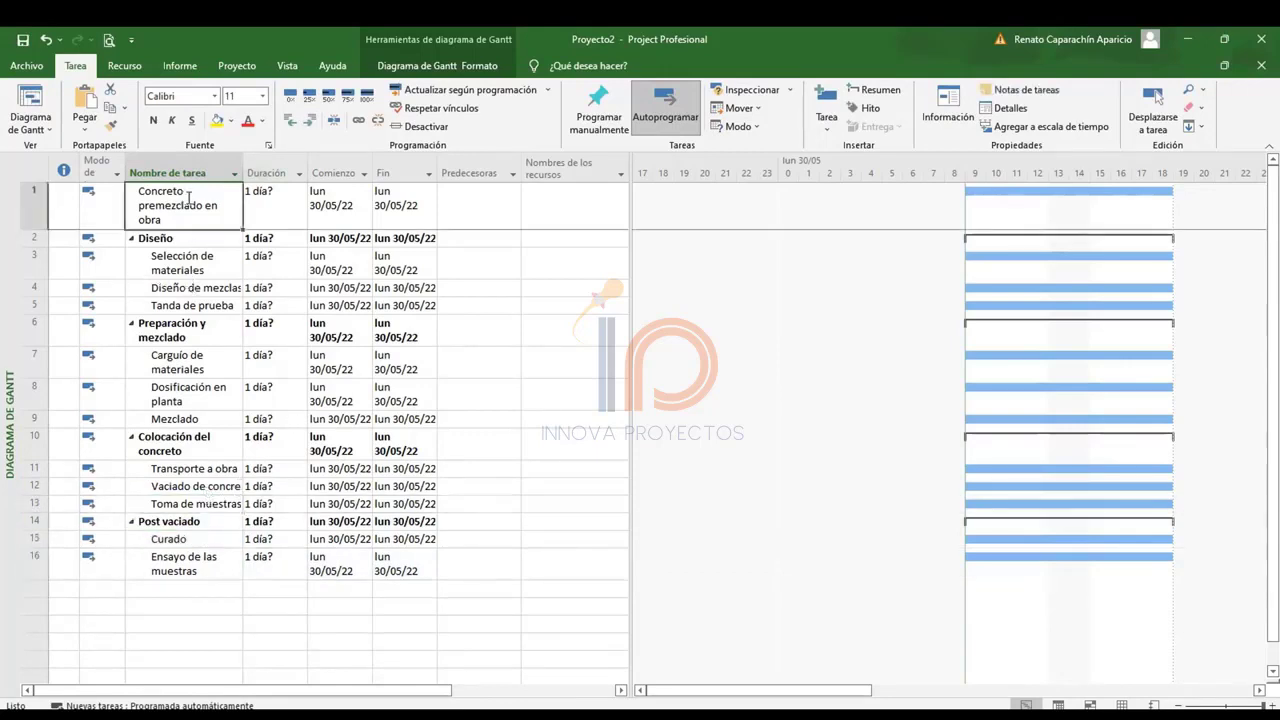
drag(178, 242, 170, 565)
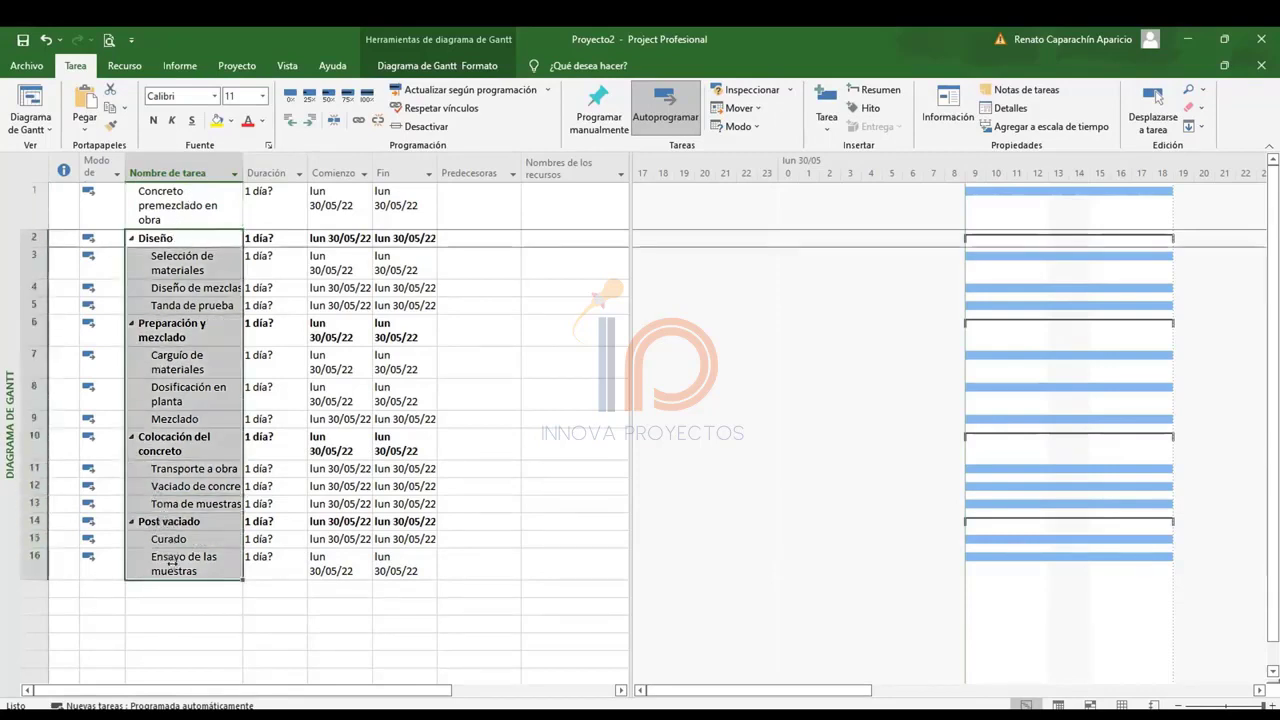
click(312, 120)
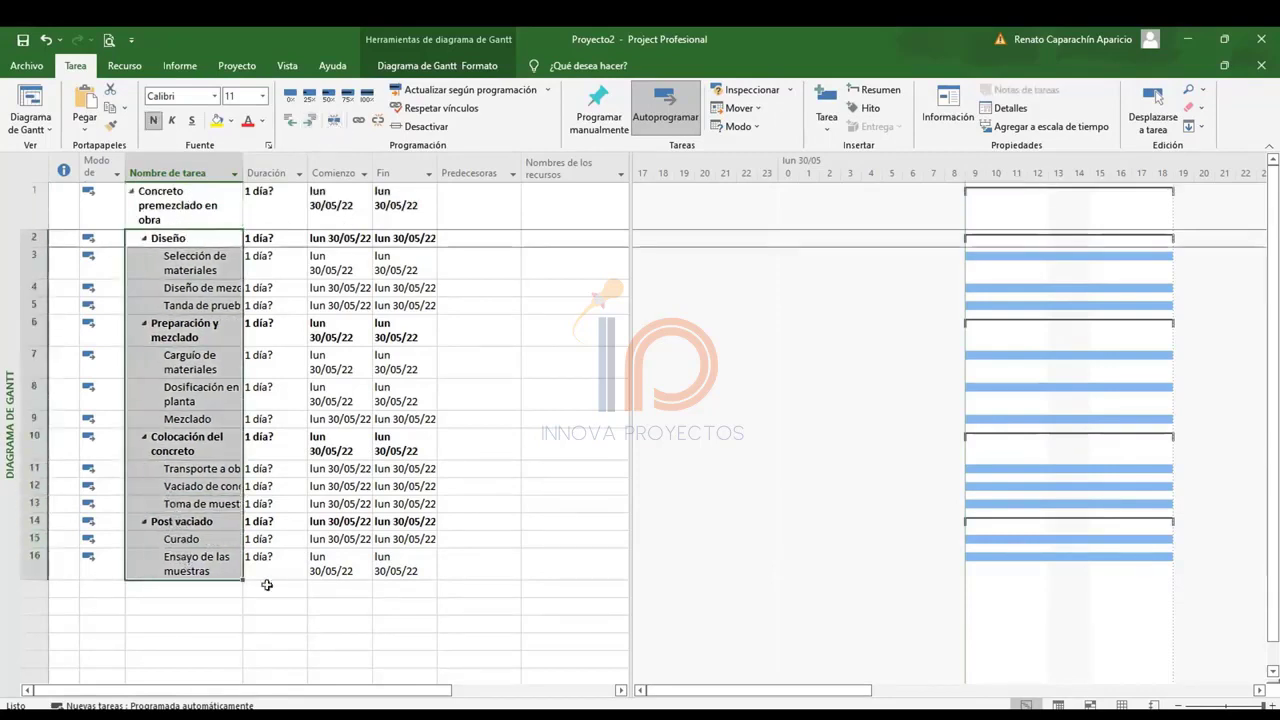
click(201, 621)
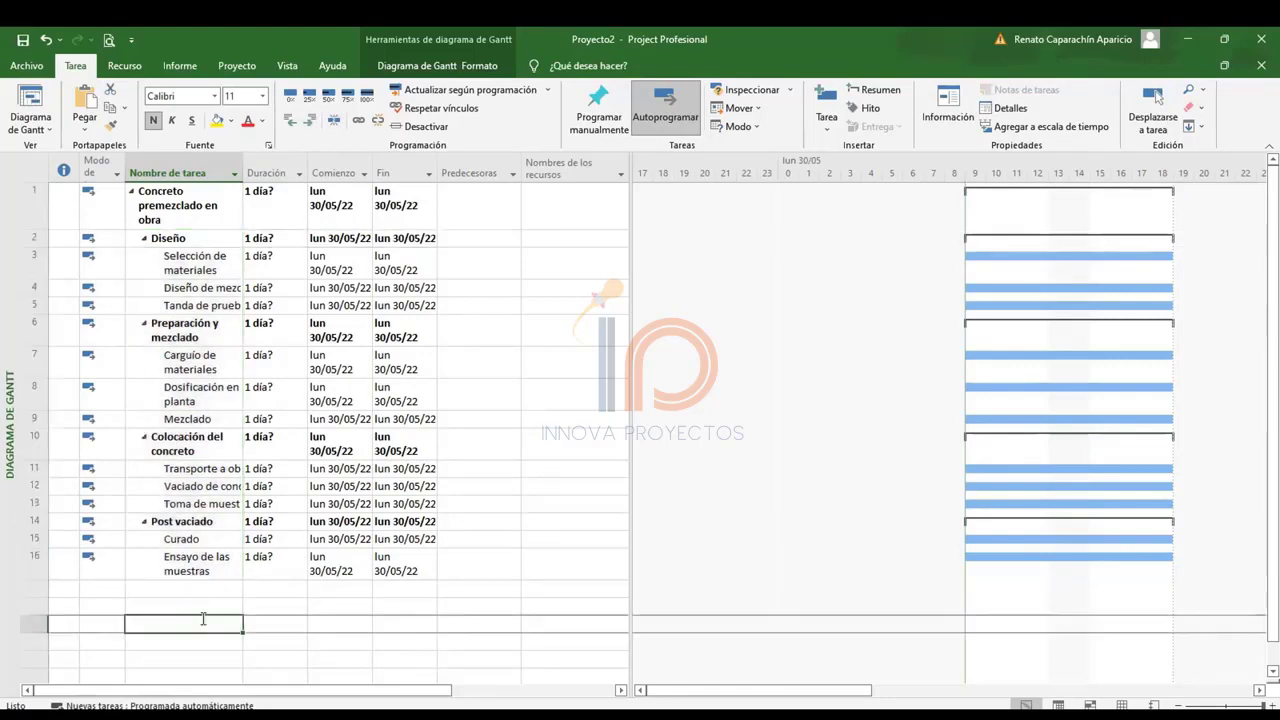
click(201, 621)
click(110, 588)
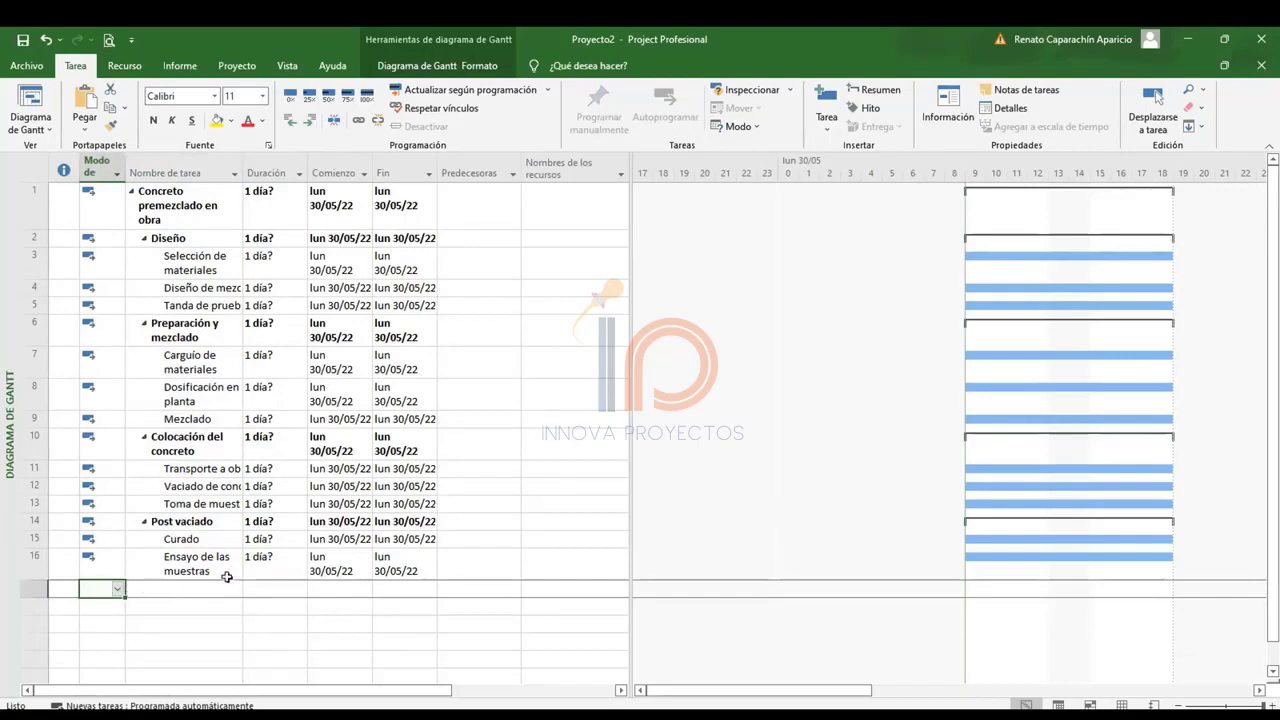
click(211, 612)
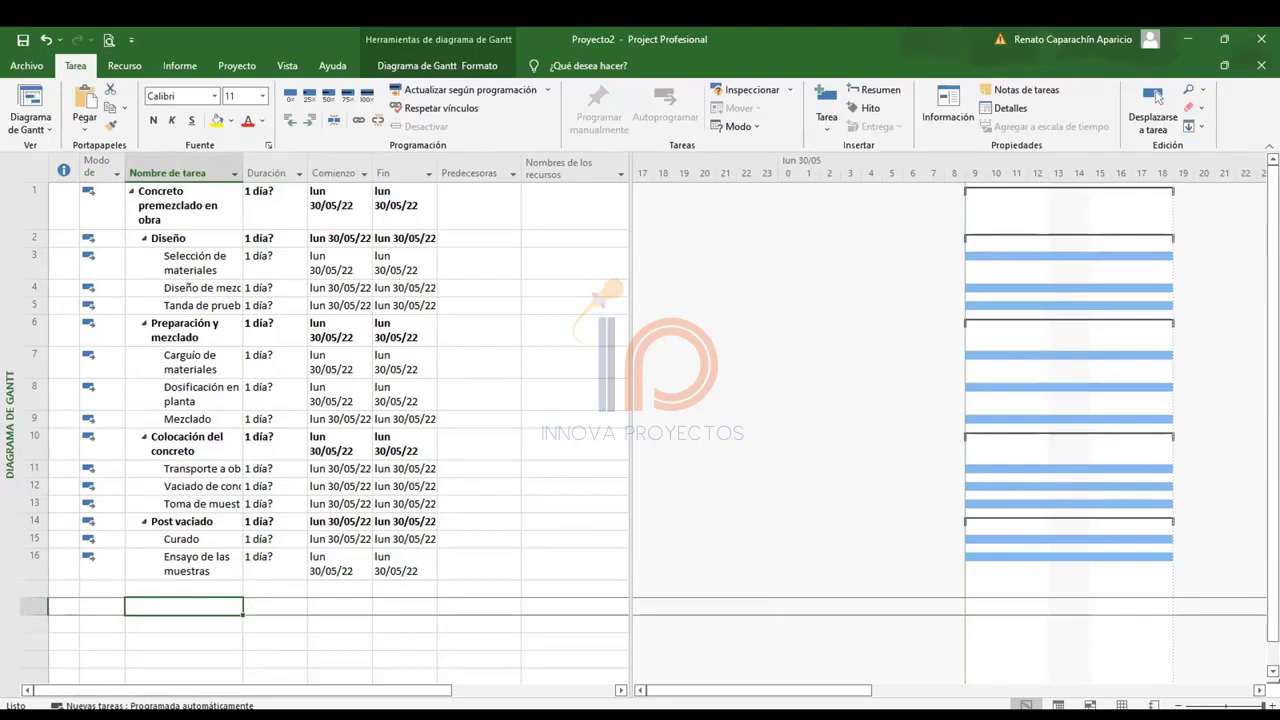
click(268, 262)
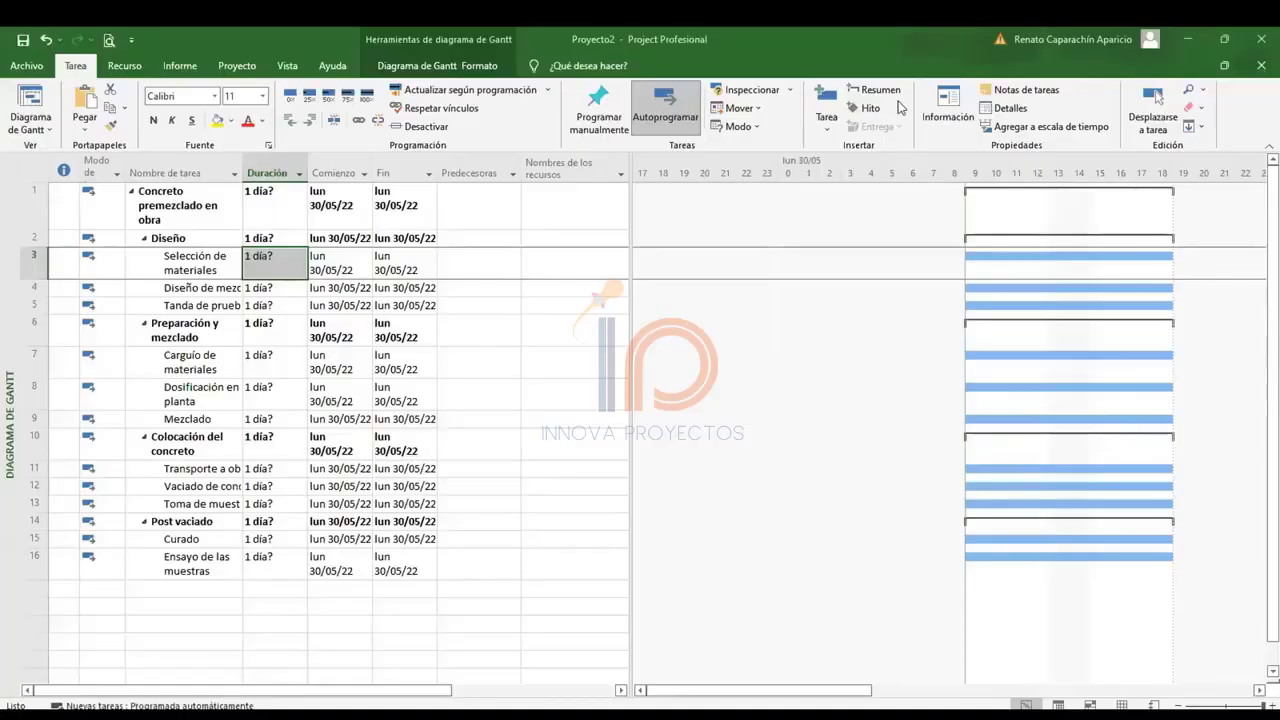
click(262, 336)
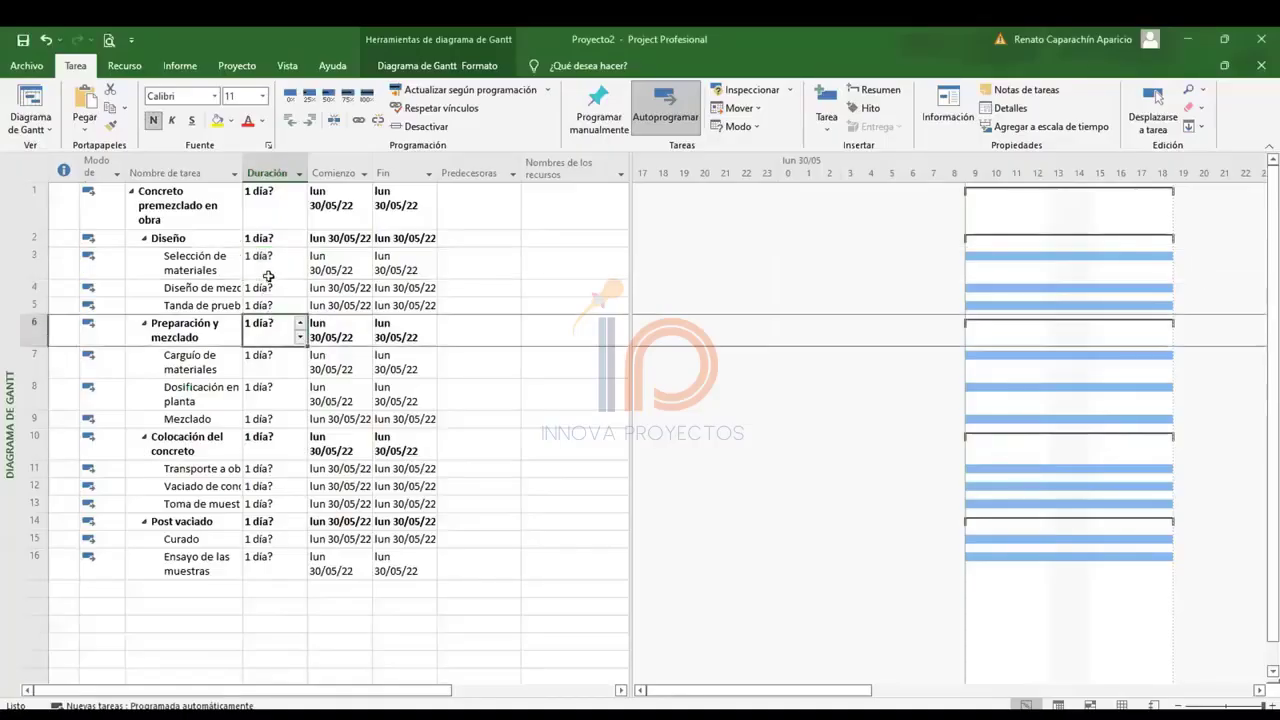
click(271, 266)
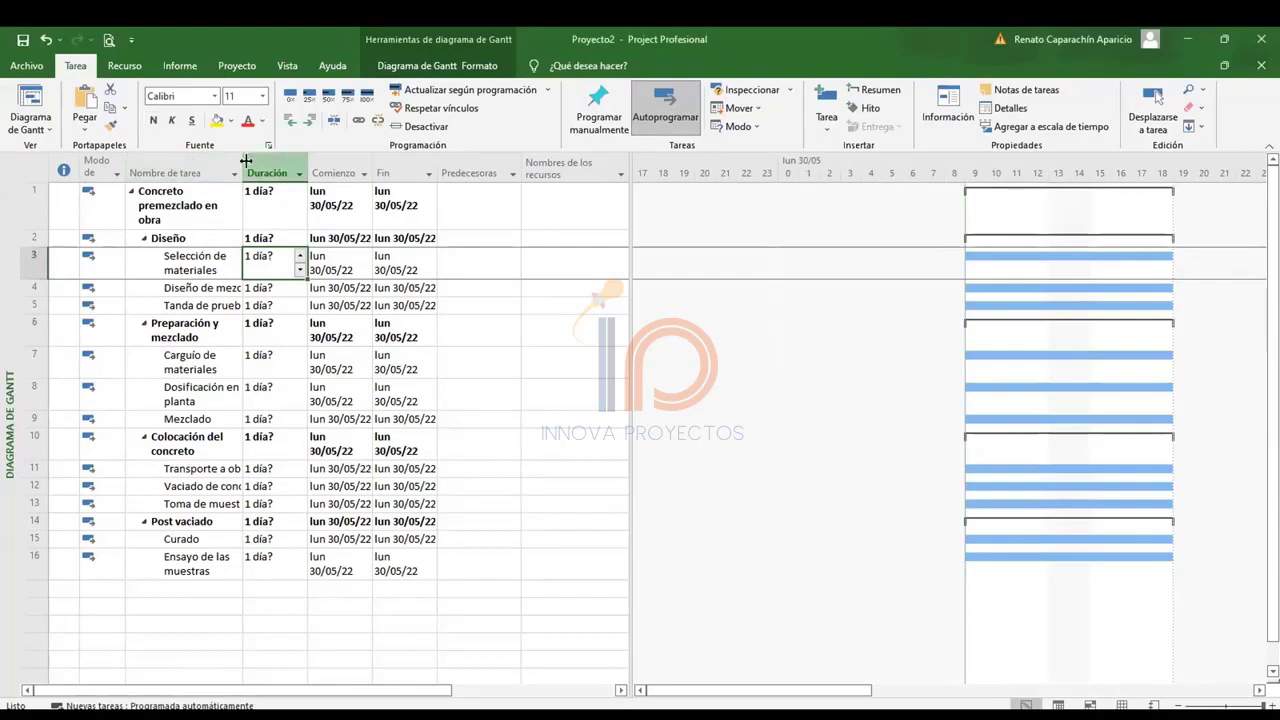
Widen the task name column to fit the full names and set the whole table's font size to 8.
drag(247, 162, 322, 168)
click(34, 170)
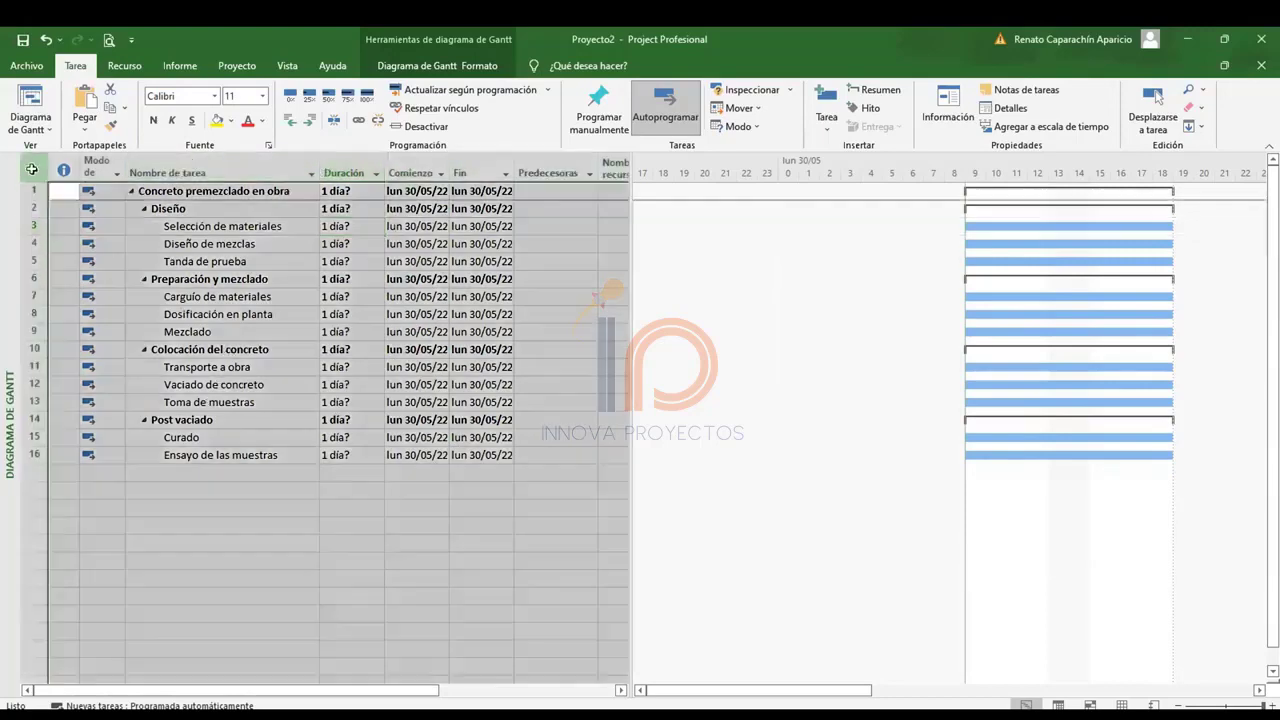
click(231, 96)
text(8)
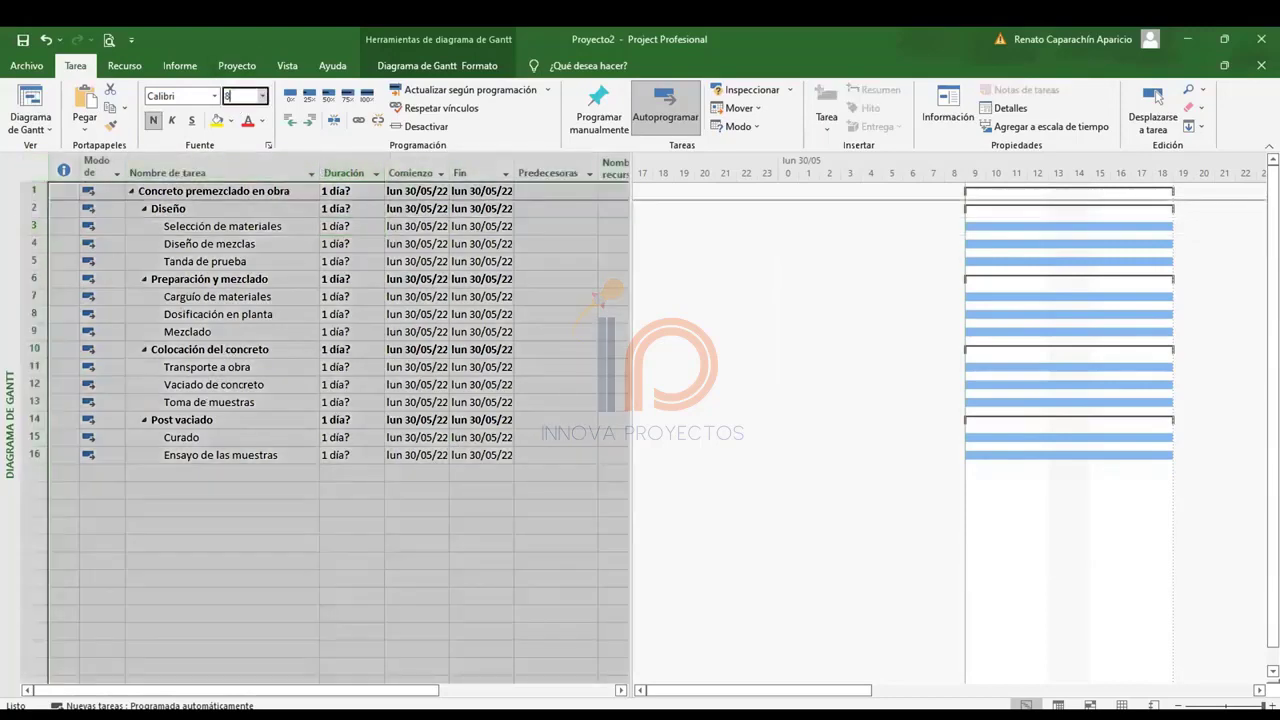
key(Return)
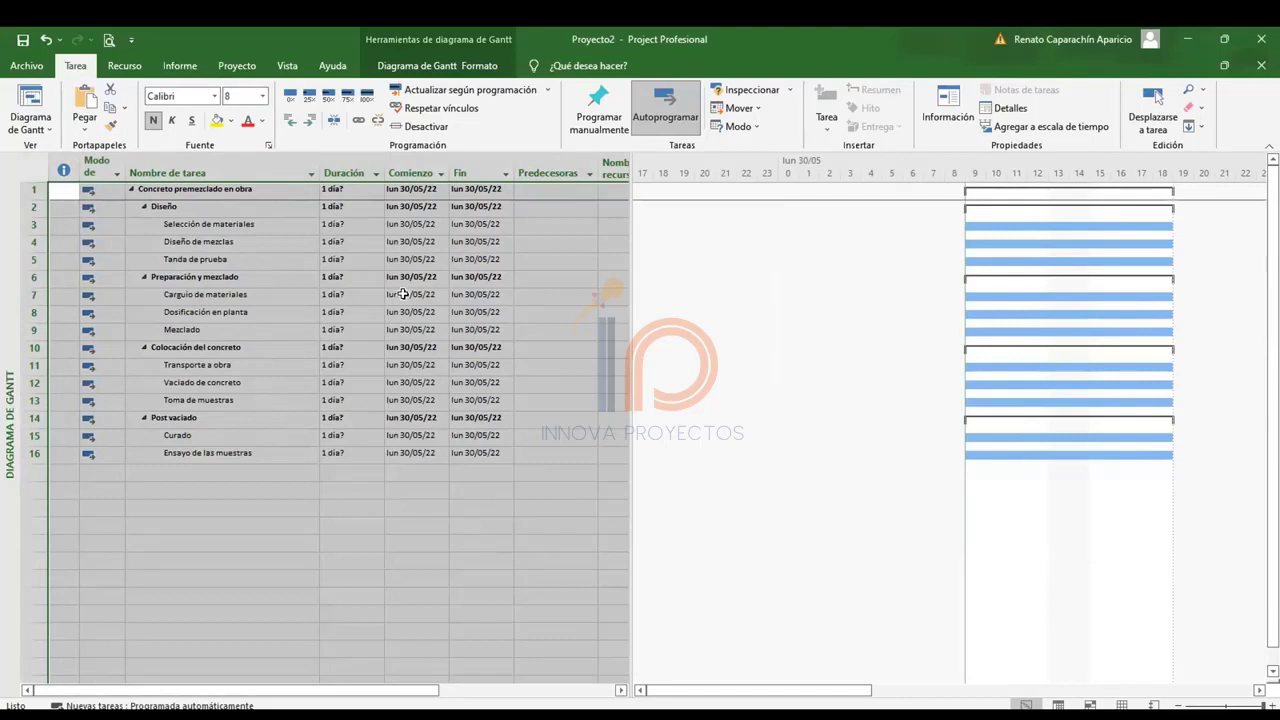
click(279, 492)
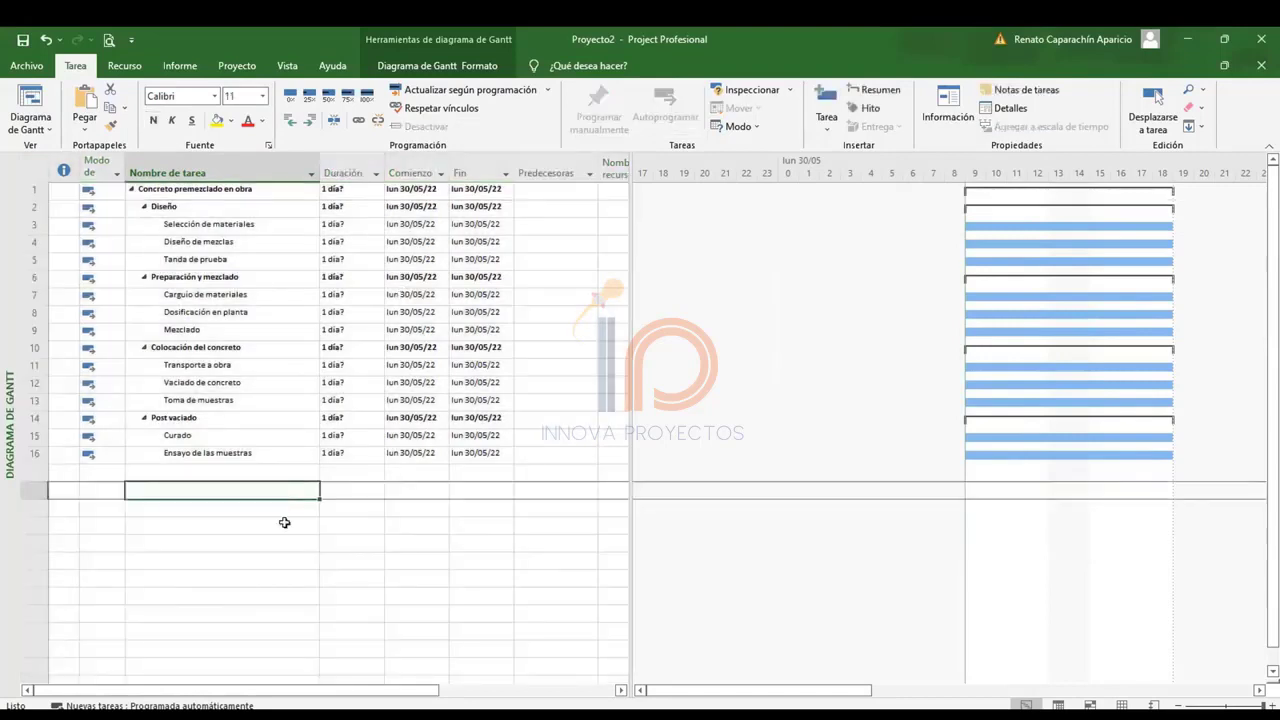
Zoom the Gantt chart's timescale to the complete project.
right_click(973, 170)
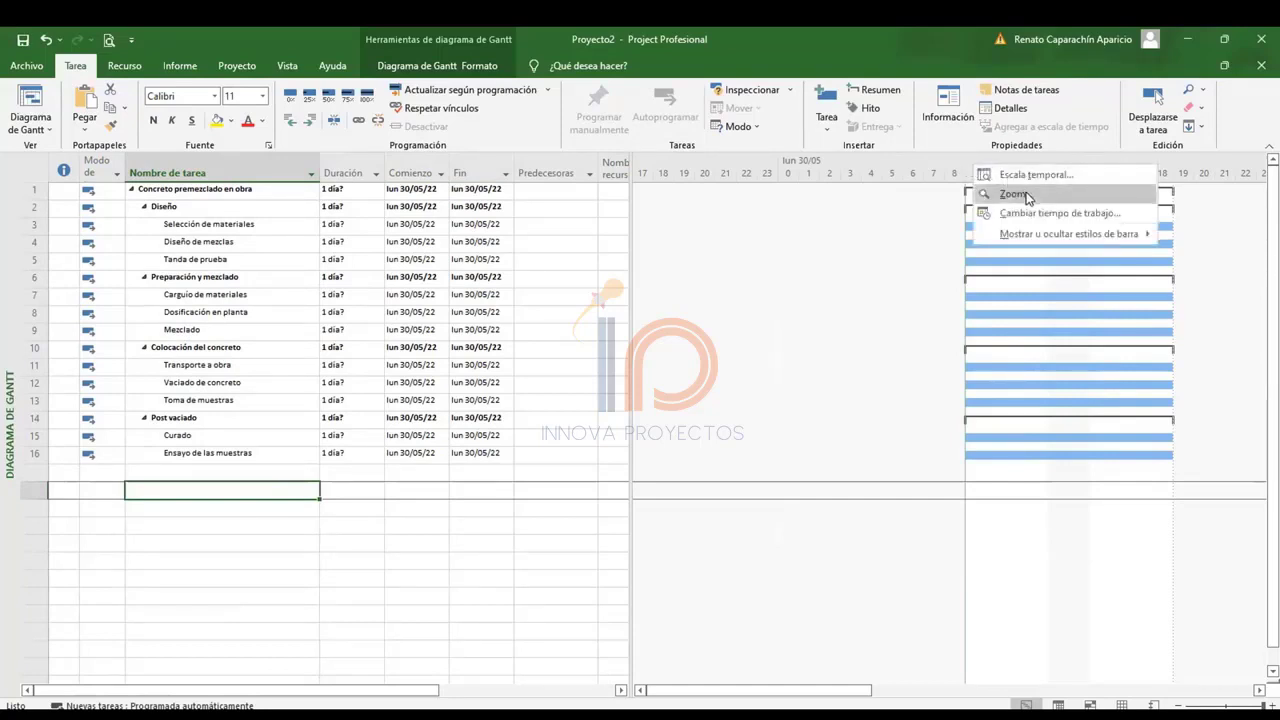
click(1016, 194)
click(595, 400)
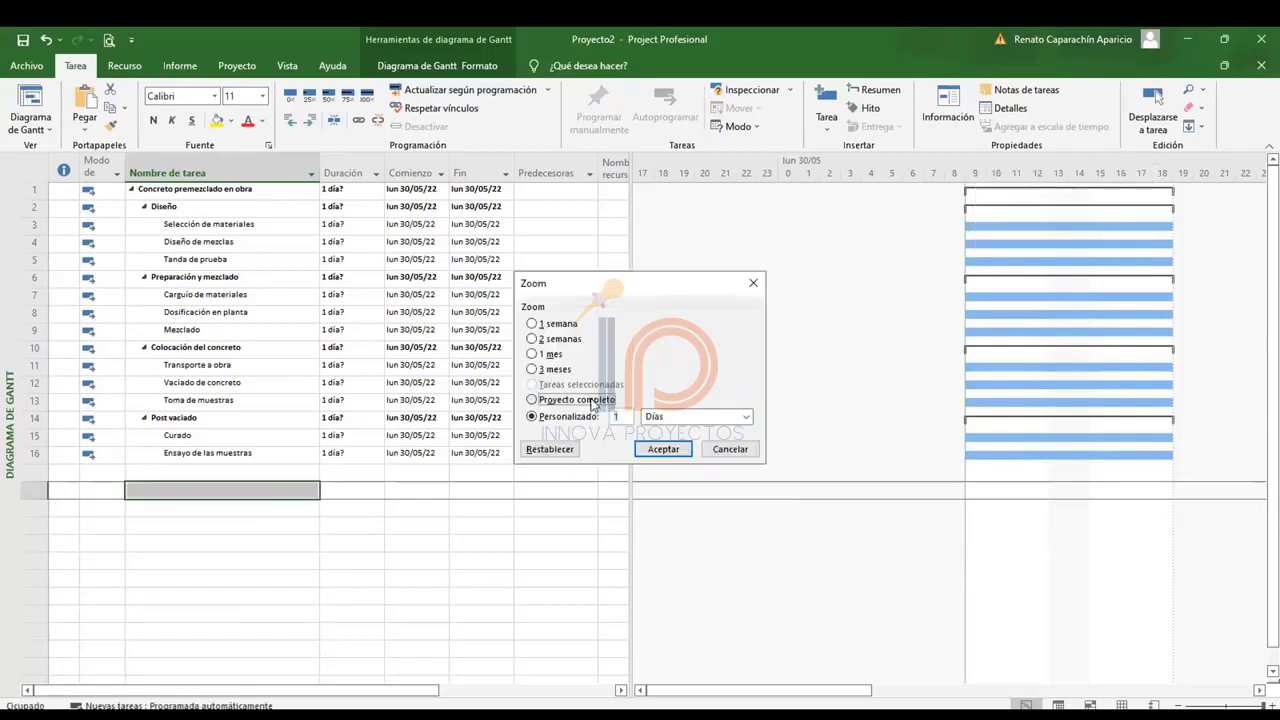
click(665, 449)
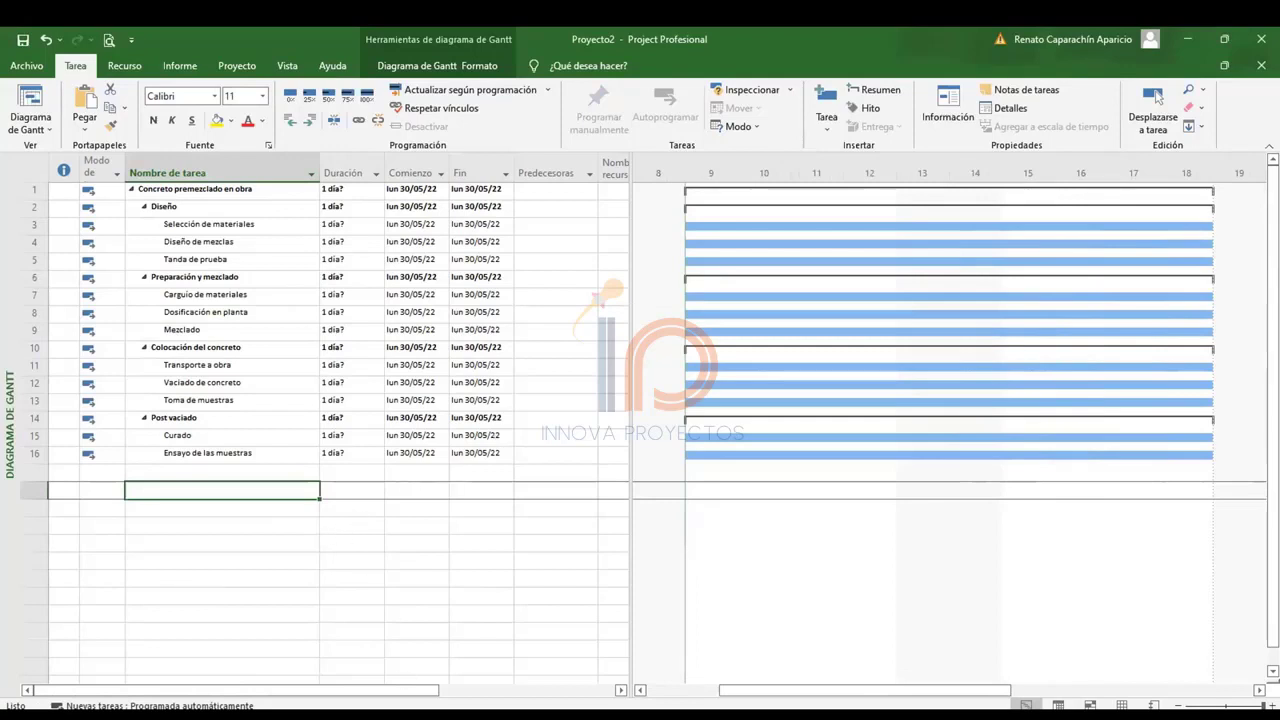
click(530, 83)
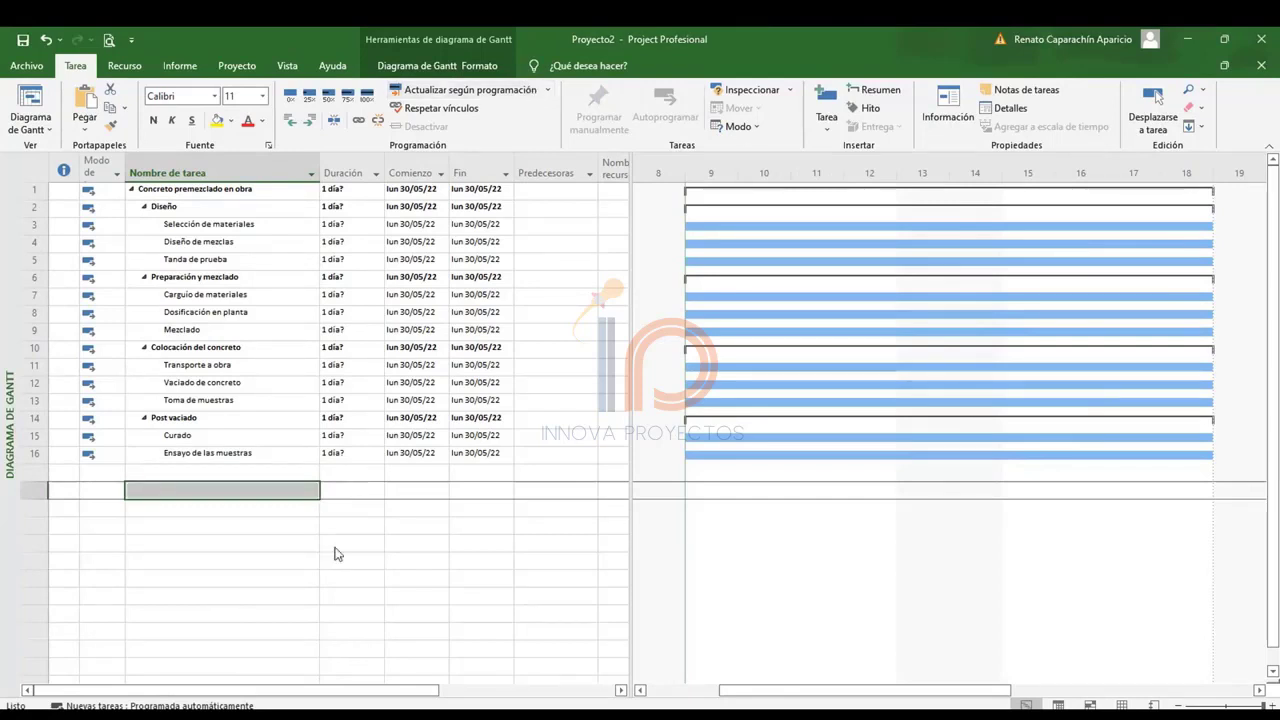
Set the durations of "Selección de materiales" and "Diseño de mezclas" to 2 days each.
click(345, 224)
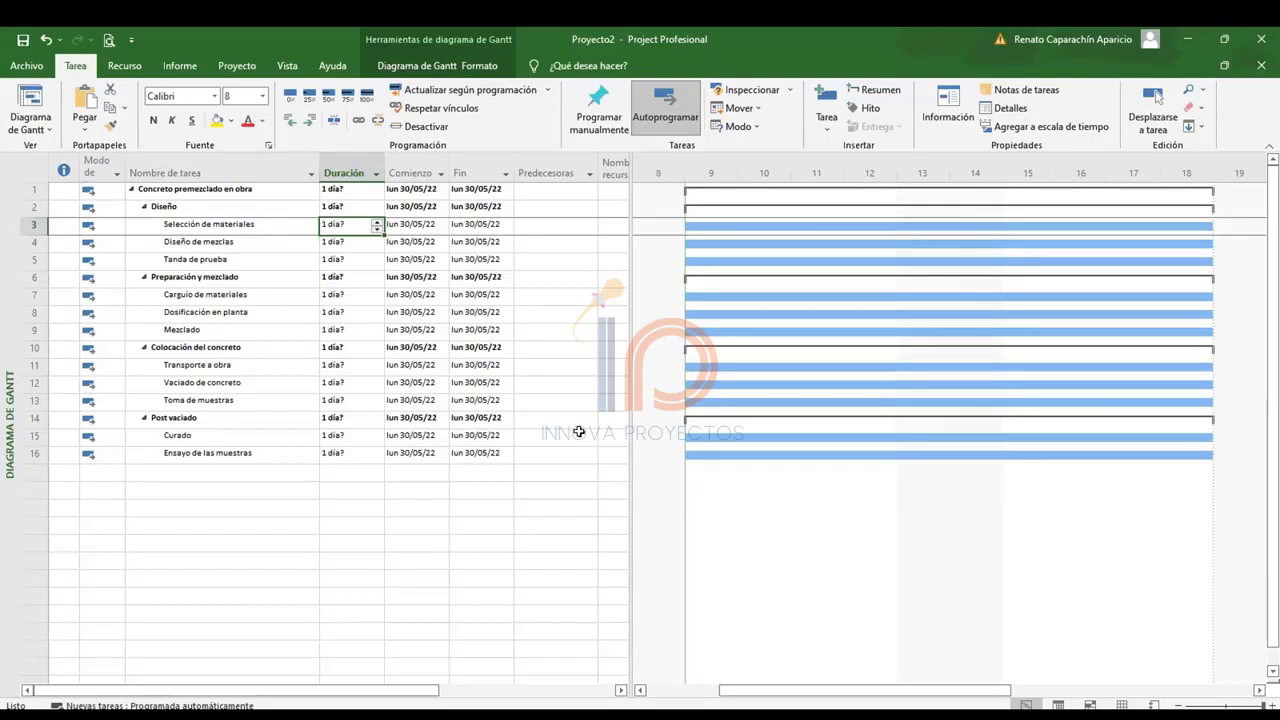
text(2)
key(Return)
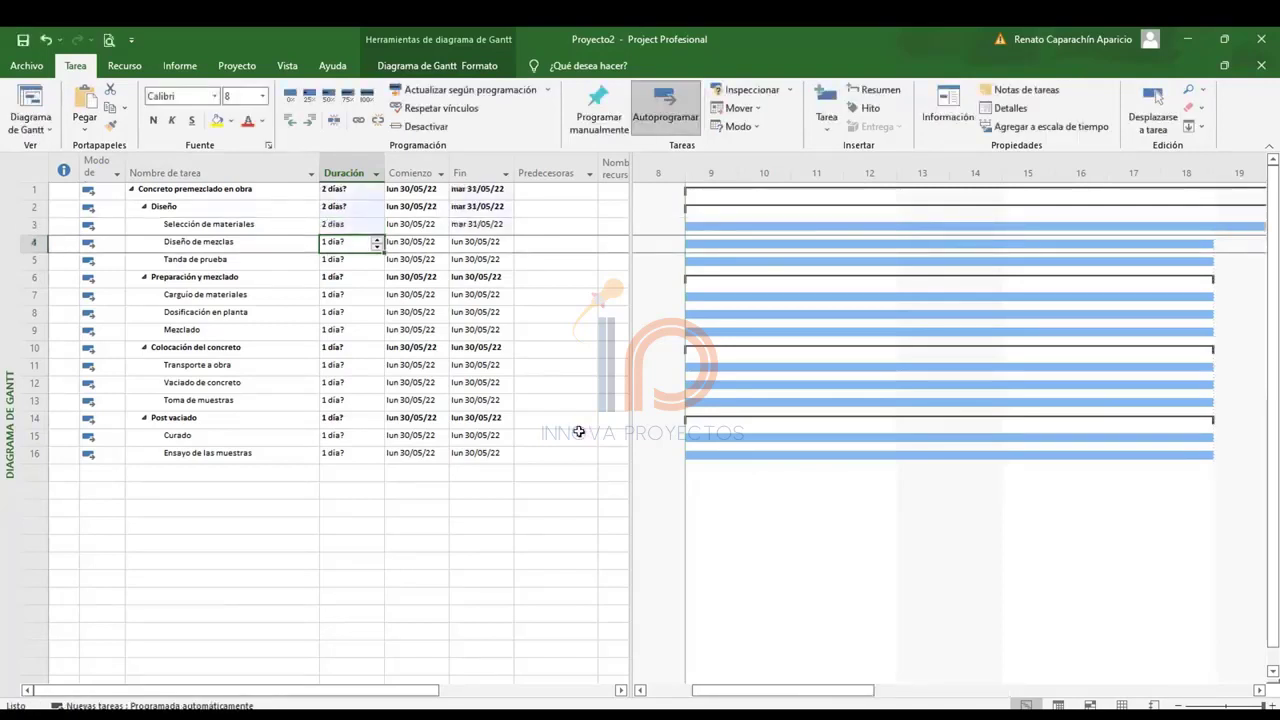
key(F2)
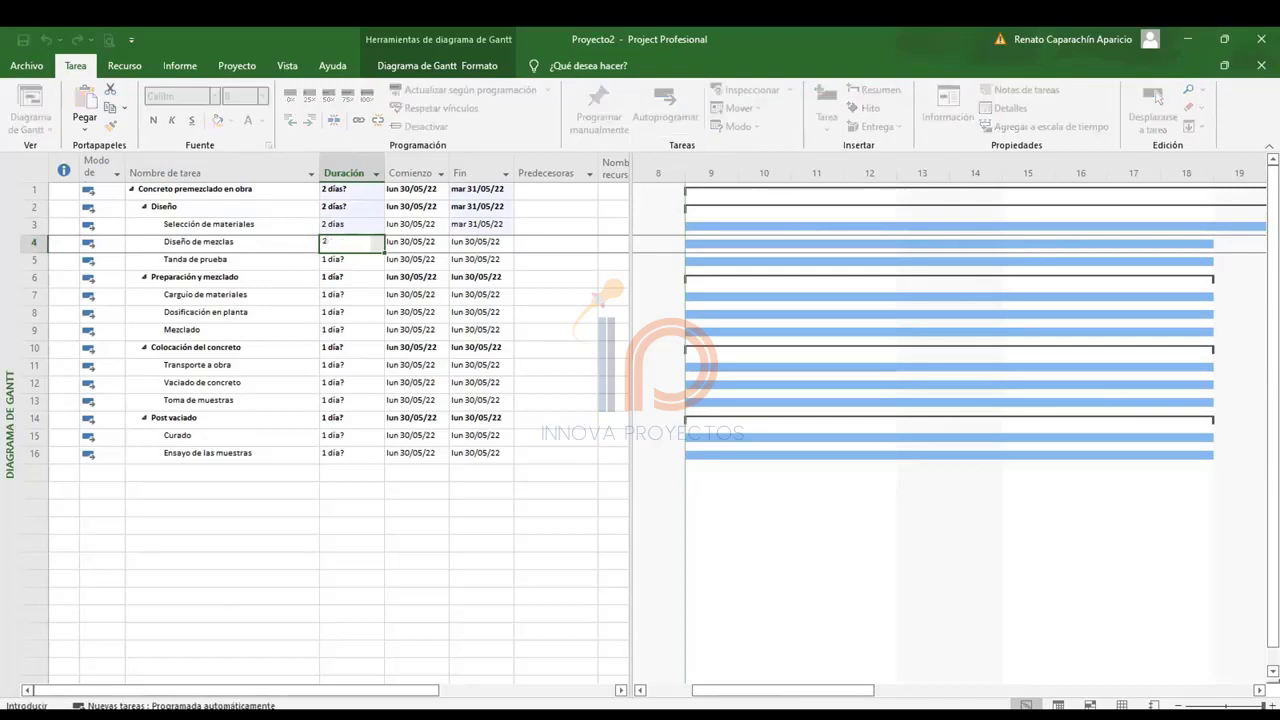
text(2)
key(Return)
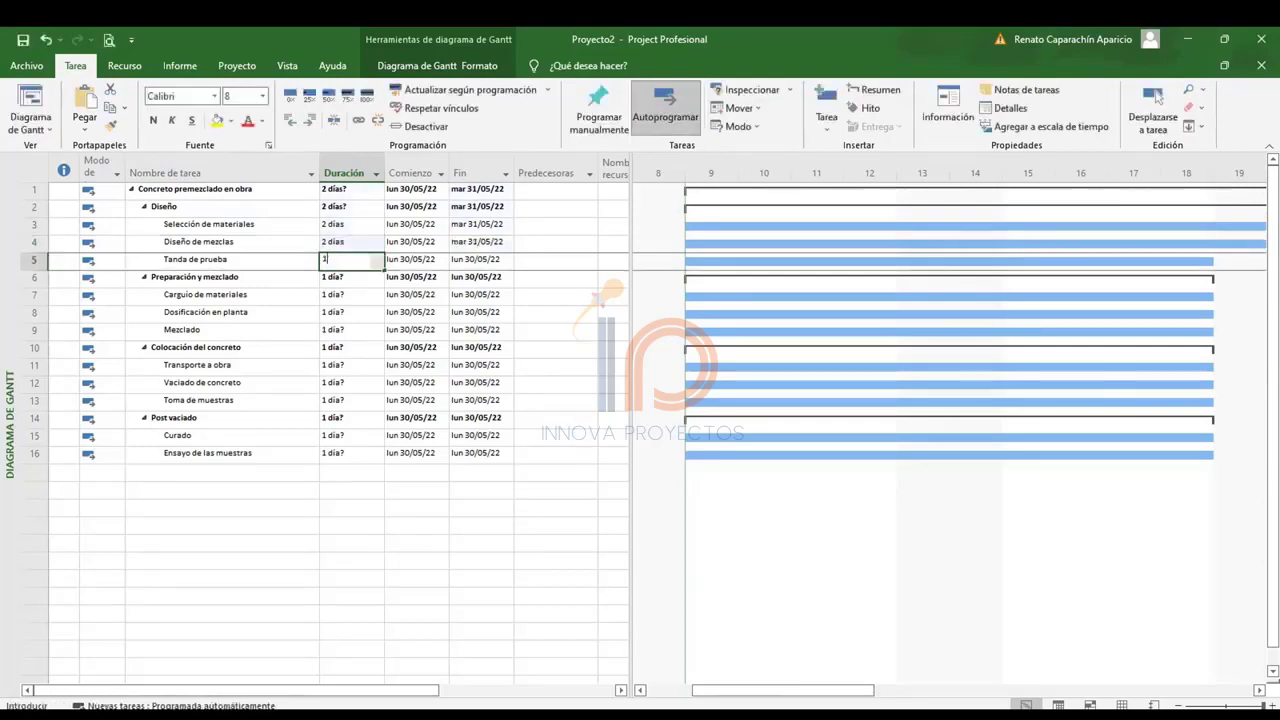
Set the duration of "Tanda de prueba" to 1 day.
text(1)
key(Return)
key(Down)
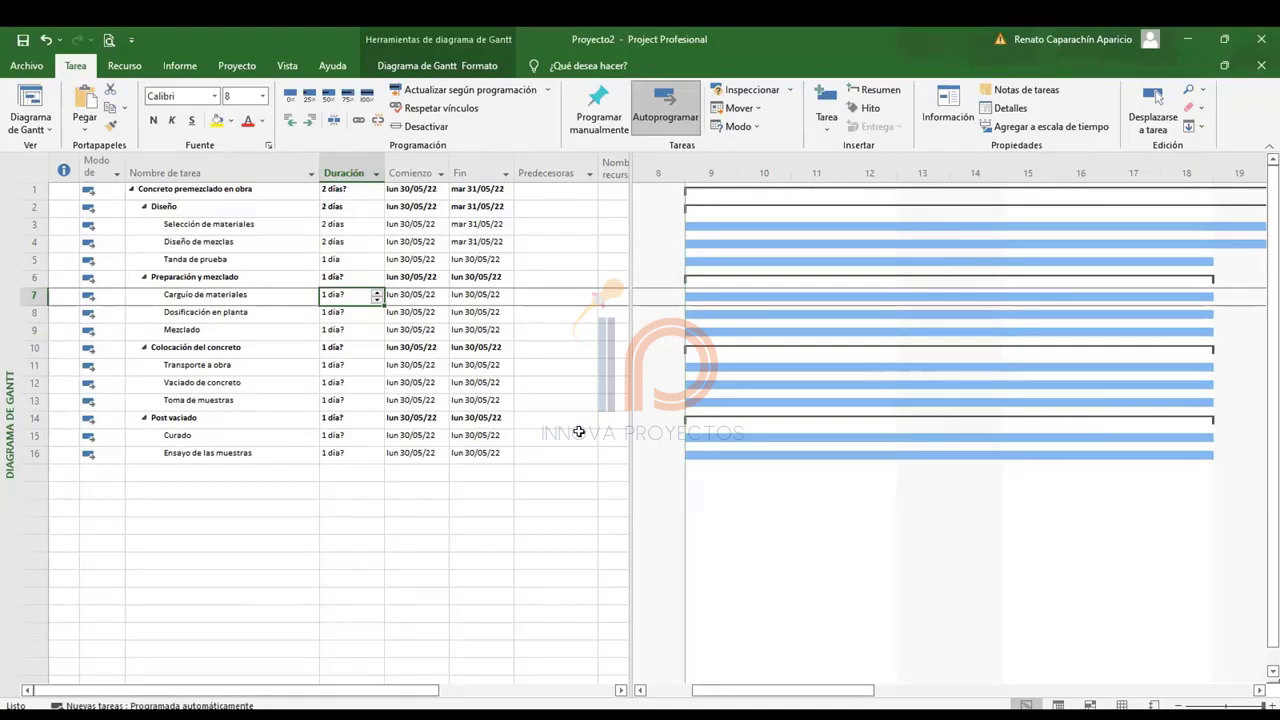
Set the duration of "Carguío de materiales" to 2 hours, and of "Dosificación en planta" and "Mezclado" to 1 hour each.
text(2 horas)
key(Return)
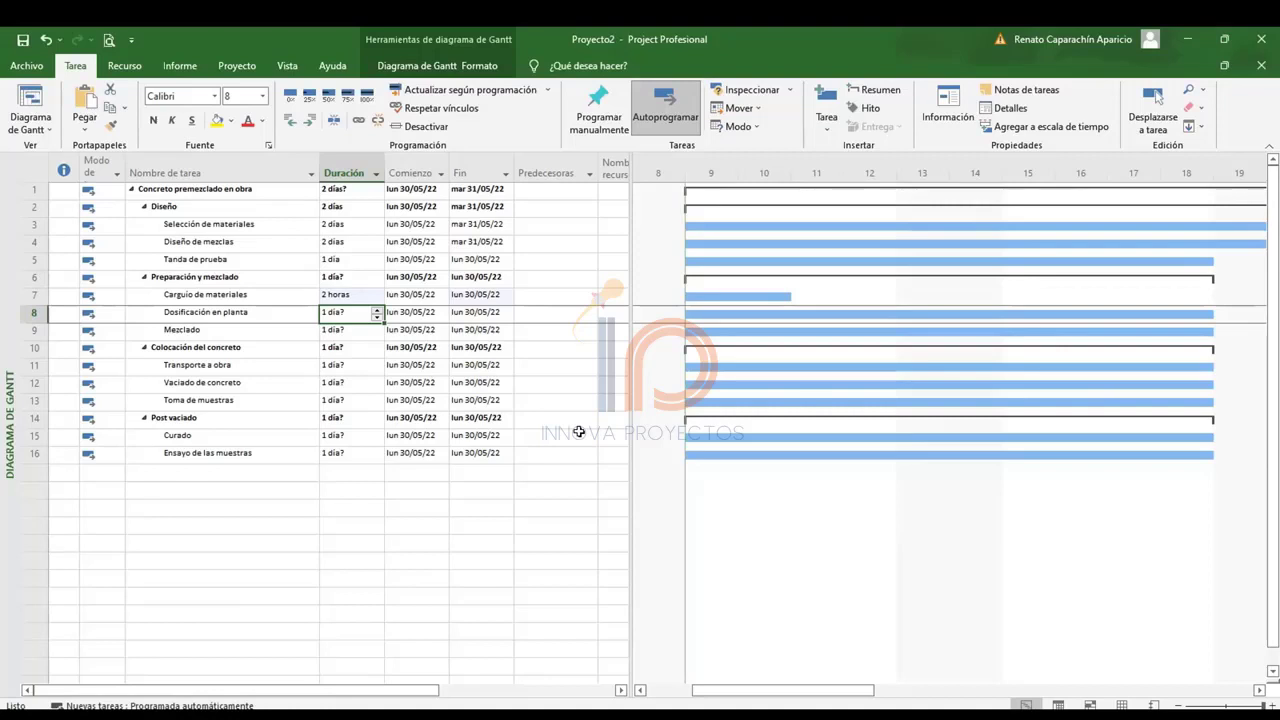
text(1 hora)
key(Return)
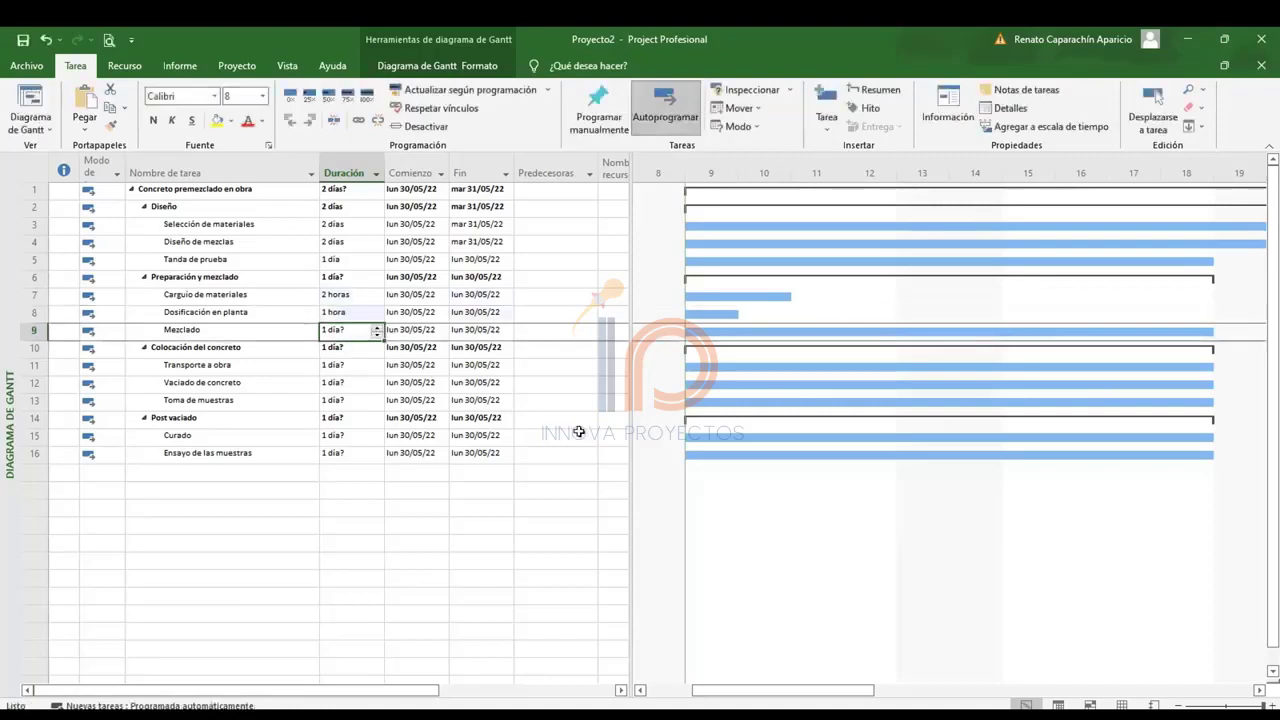
text(1 hora)
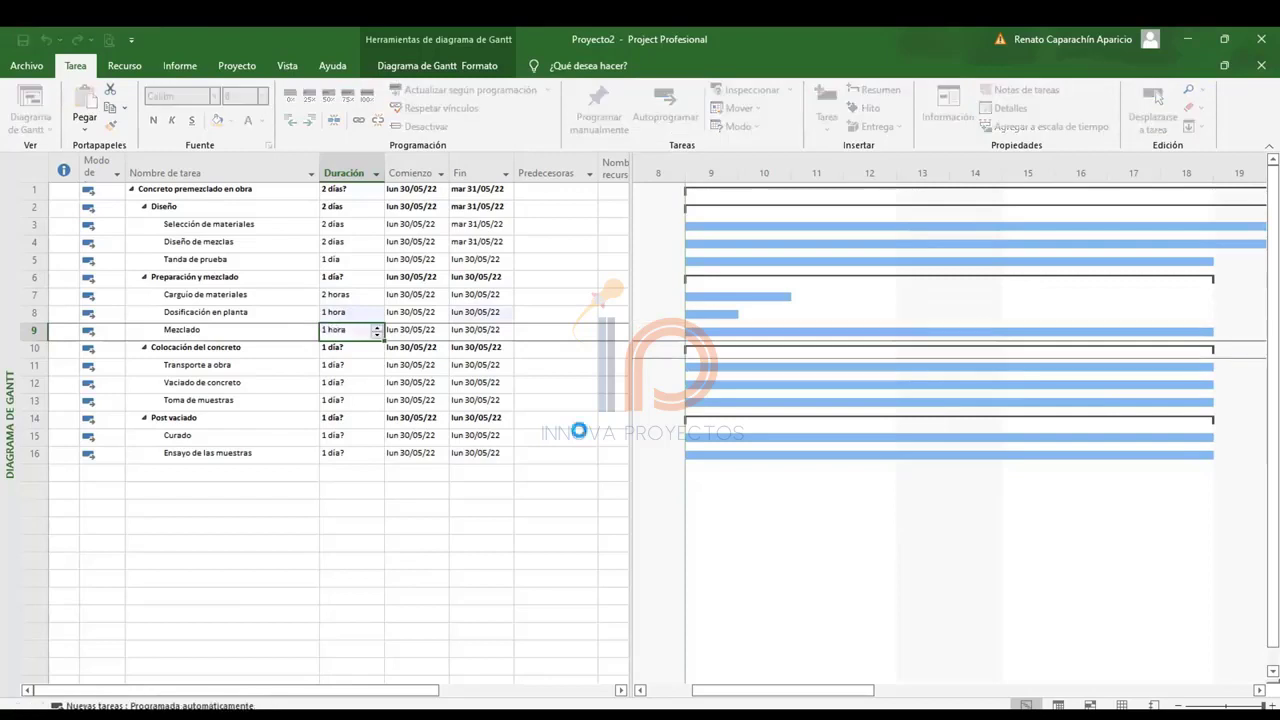
key(Return)
Set the duration of "Transporte a obra" to 2 hours, and of "Vaciado de concreto" and "Toma de muestras" to 1 hour each.
key(Down)
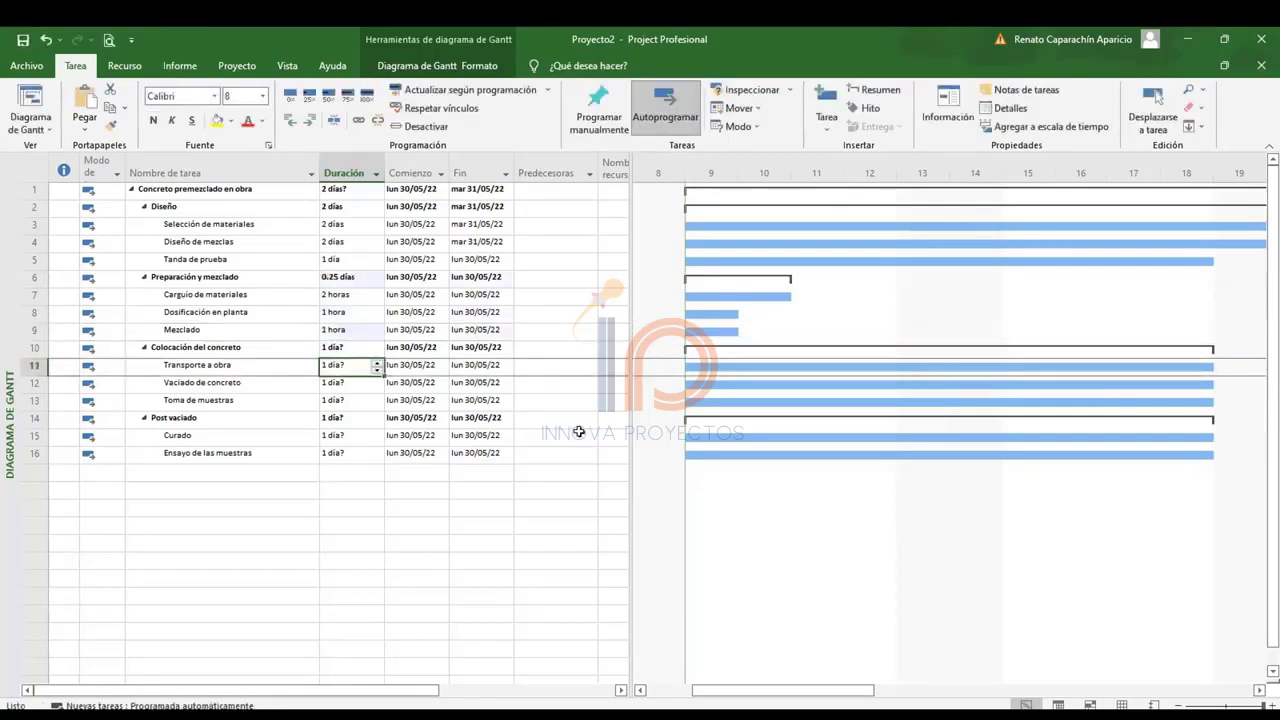
key(Down)
key(Up)
text(2 h)
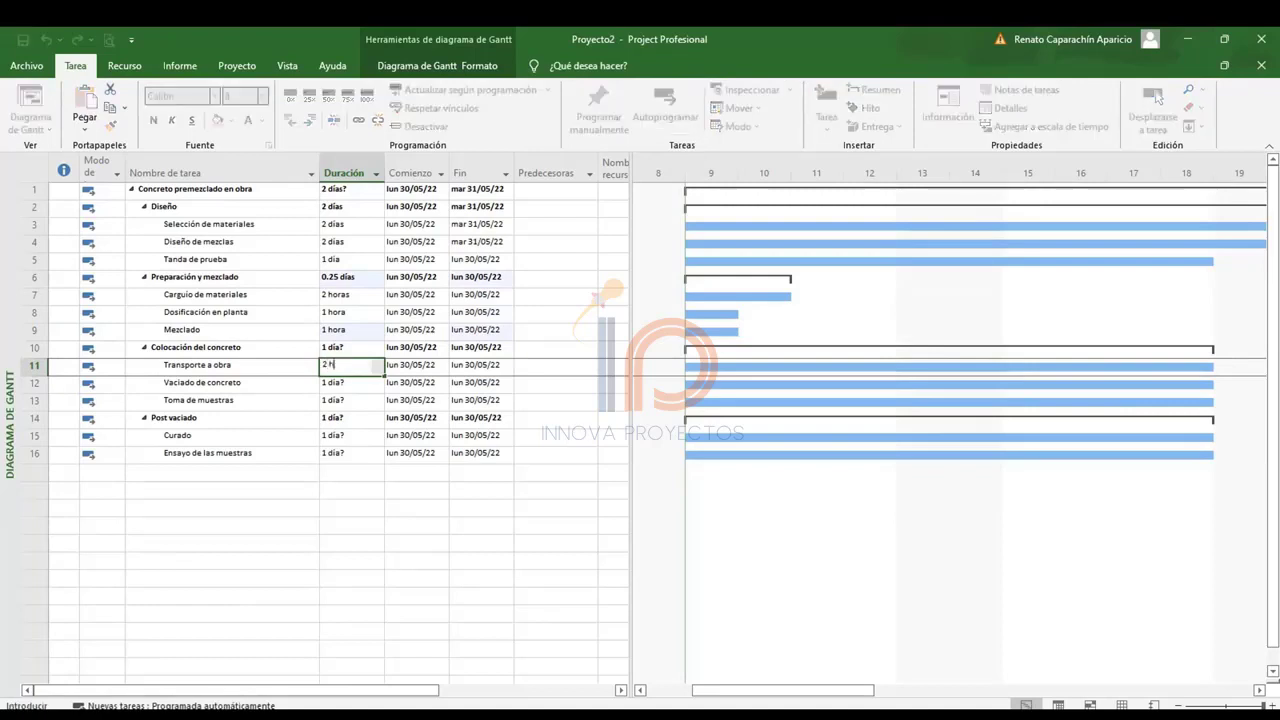
text(oras)
key(Return)
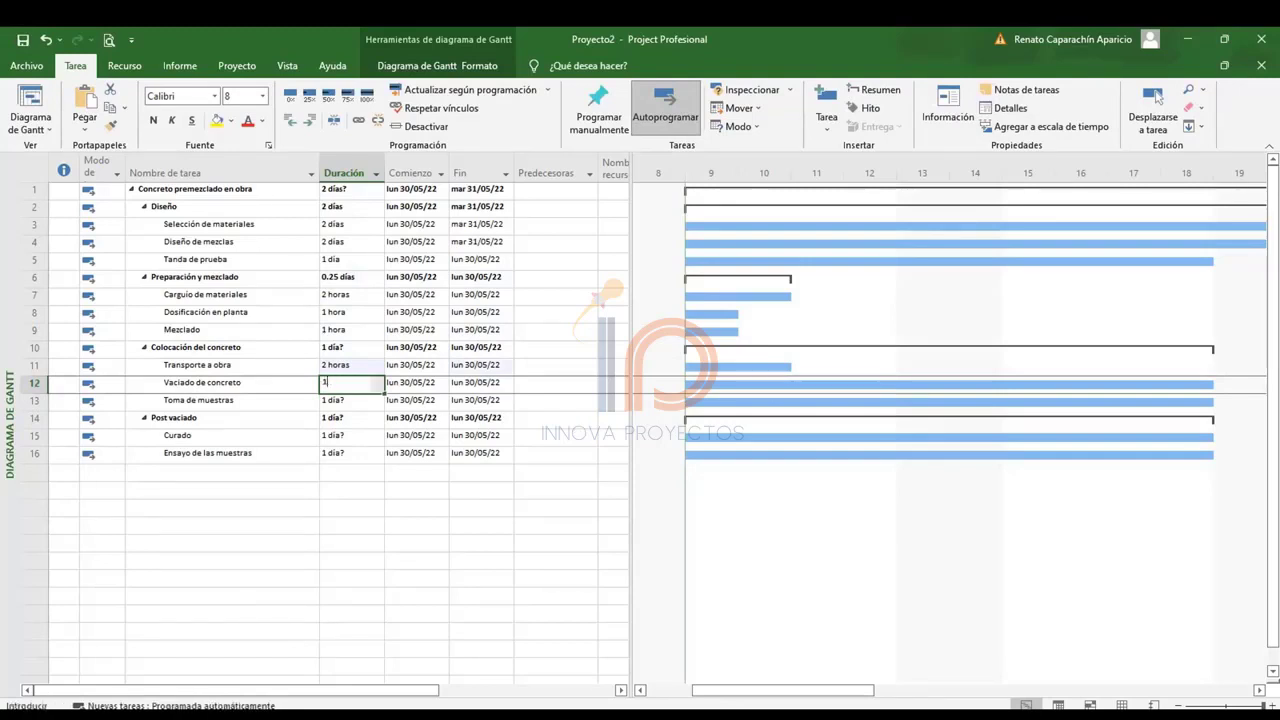
text(1 hora)
key(Return)
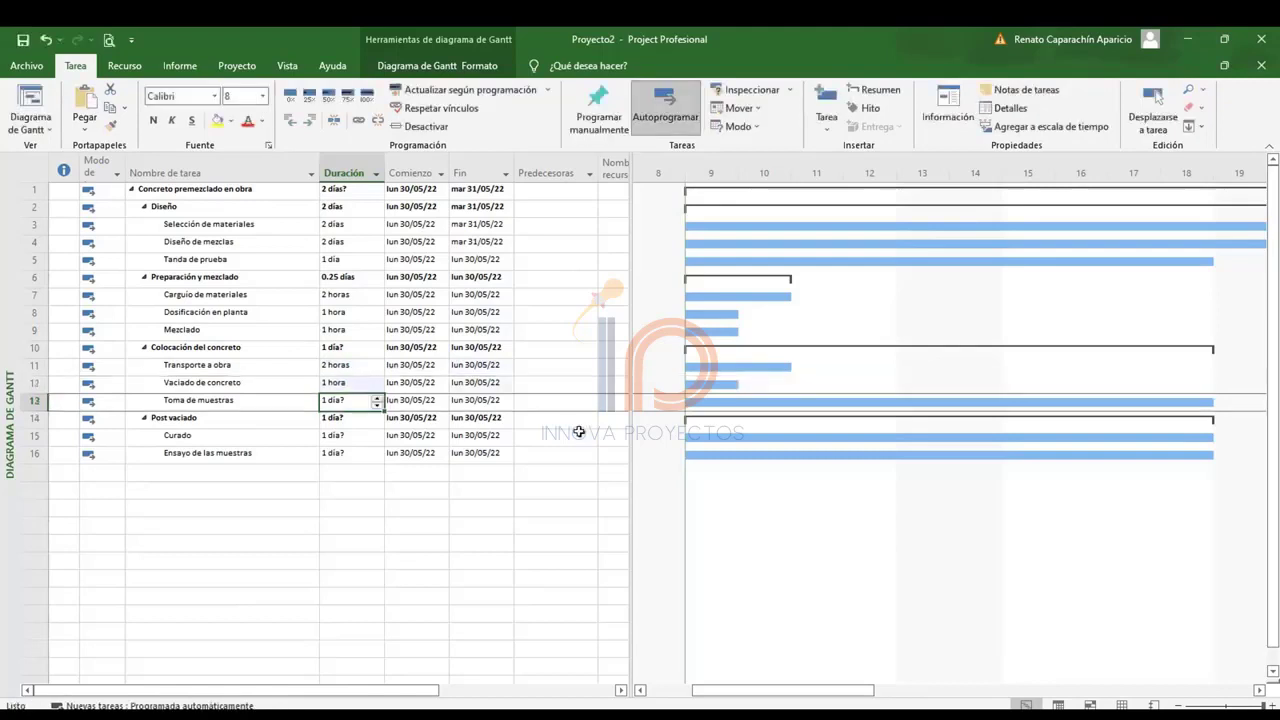
text(1 hora)
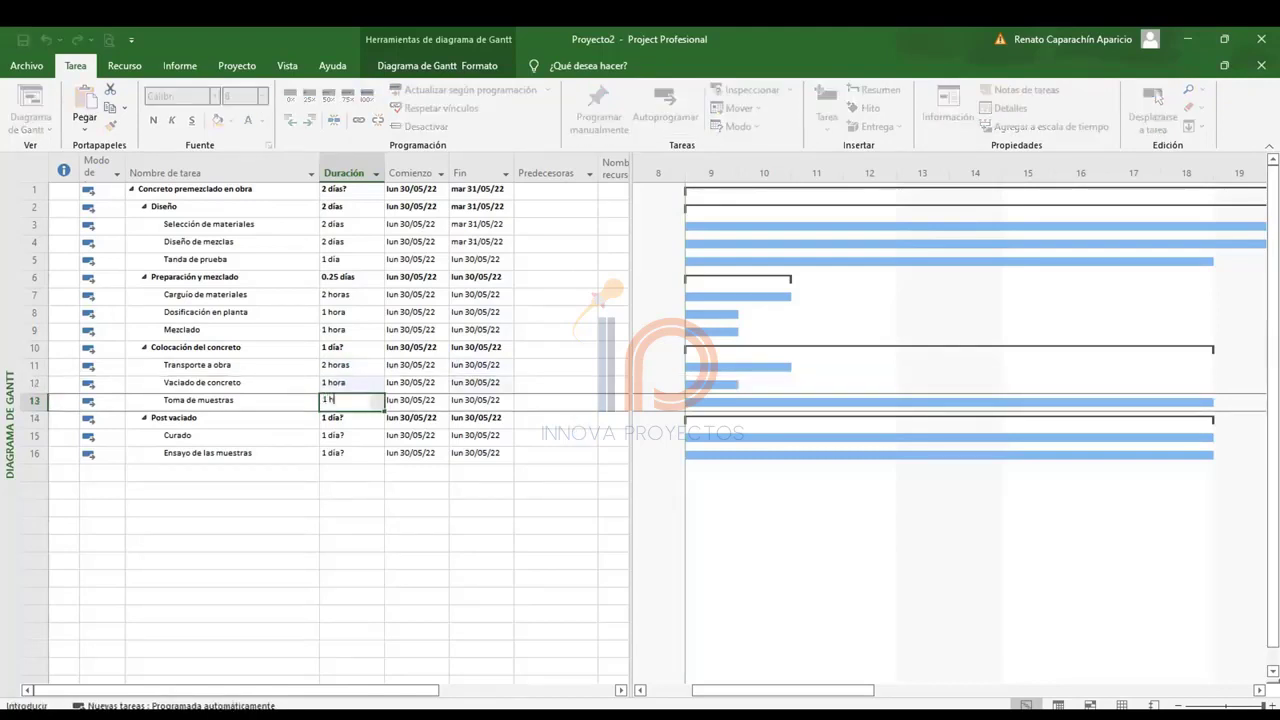
key(Return)
Set the durations of "Curado" to 3 days and "Ensayo de las muestras" to 1 day.
key(Return)
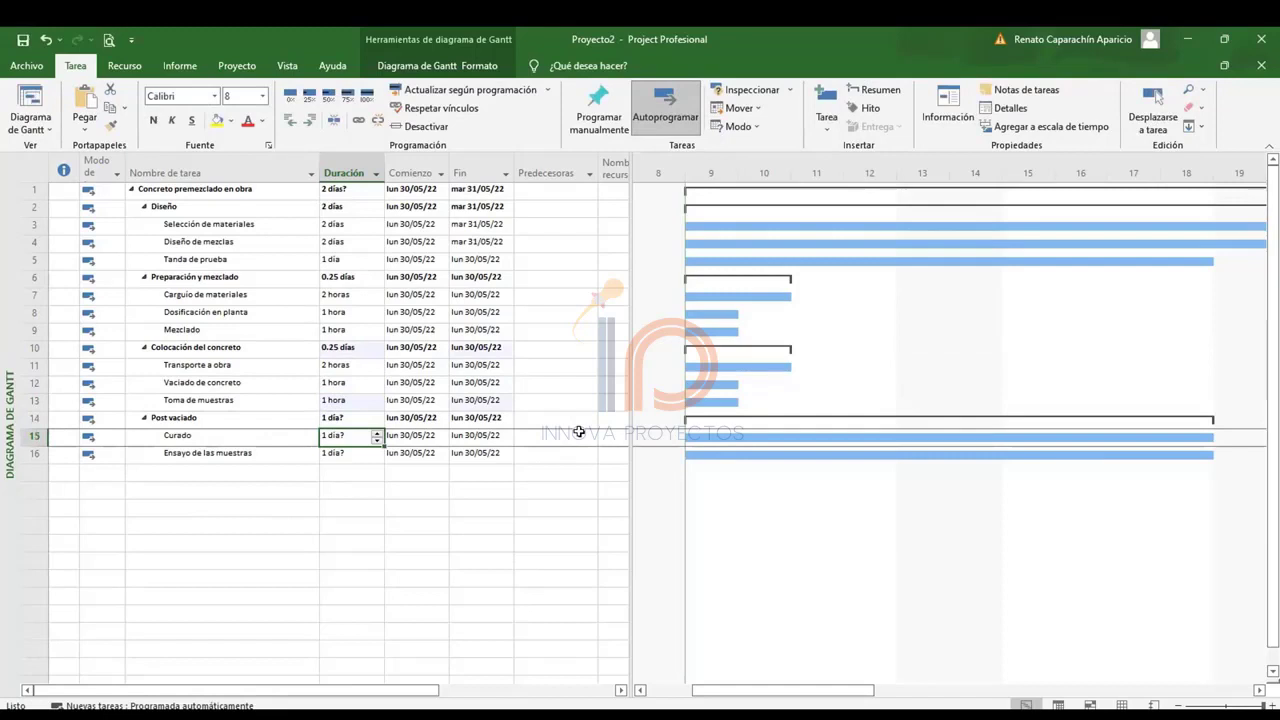
text(3)
key(Return)
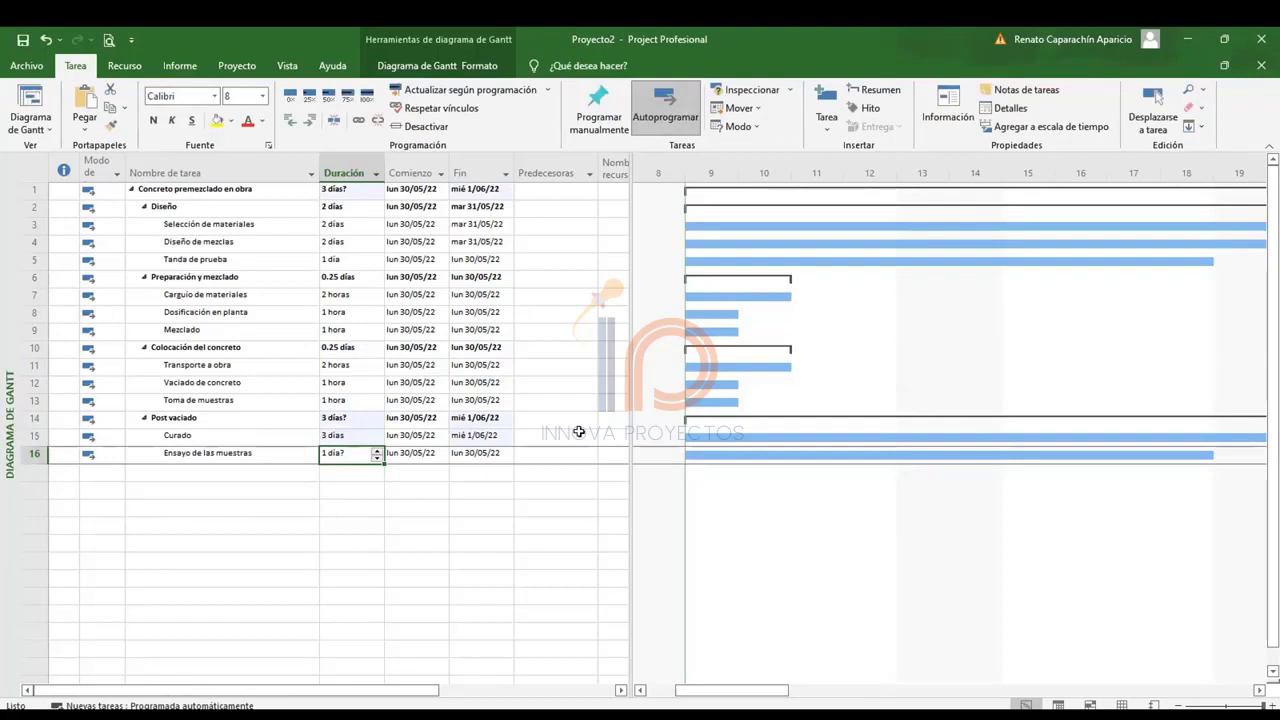
text(1)
key(Return)
key(Up)
key(Up)
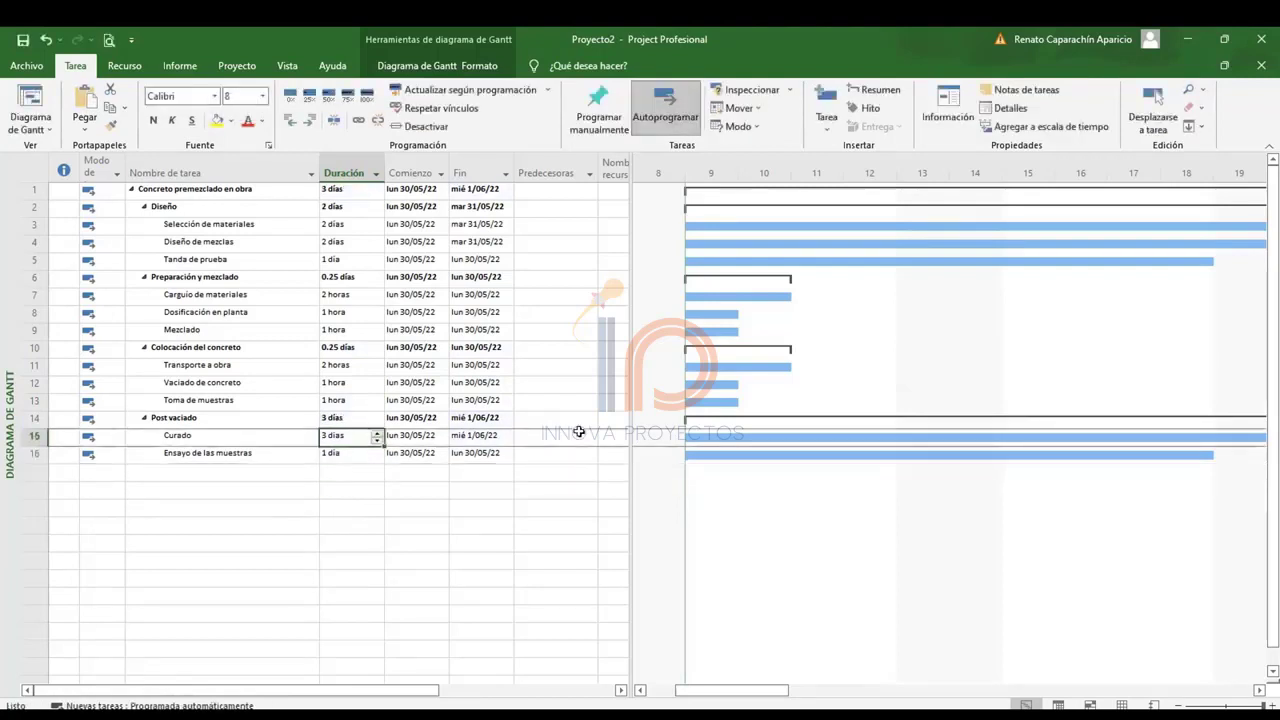
key(Up)
key(Up)
key(Up)
key(Up)
key(Up)
key(Up)
key(Up)
key(Up)
key(Up)
key(Up)
key(Up)
key(Up)
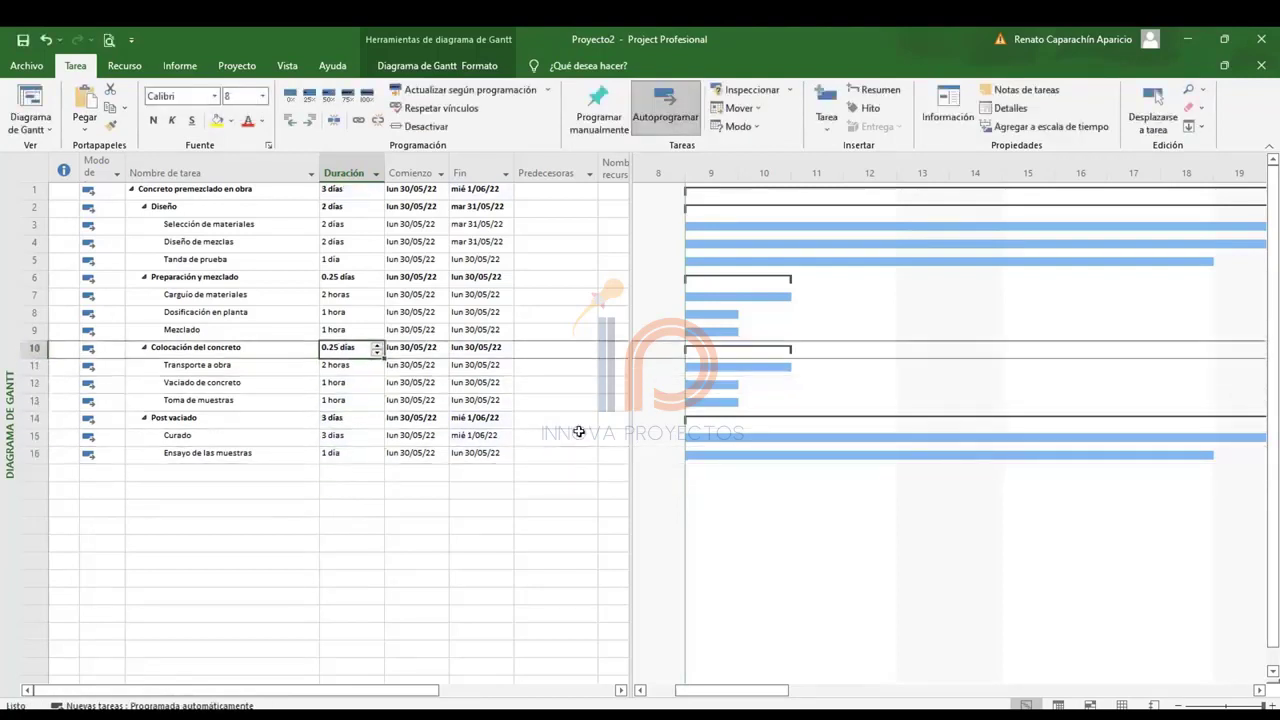
key(Up)
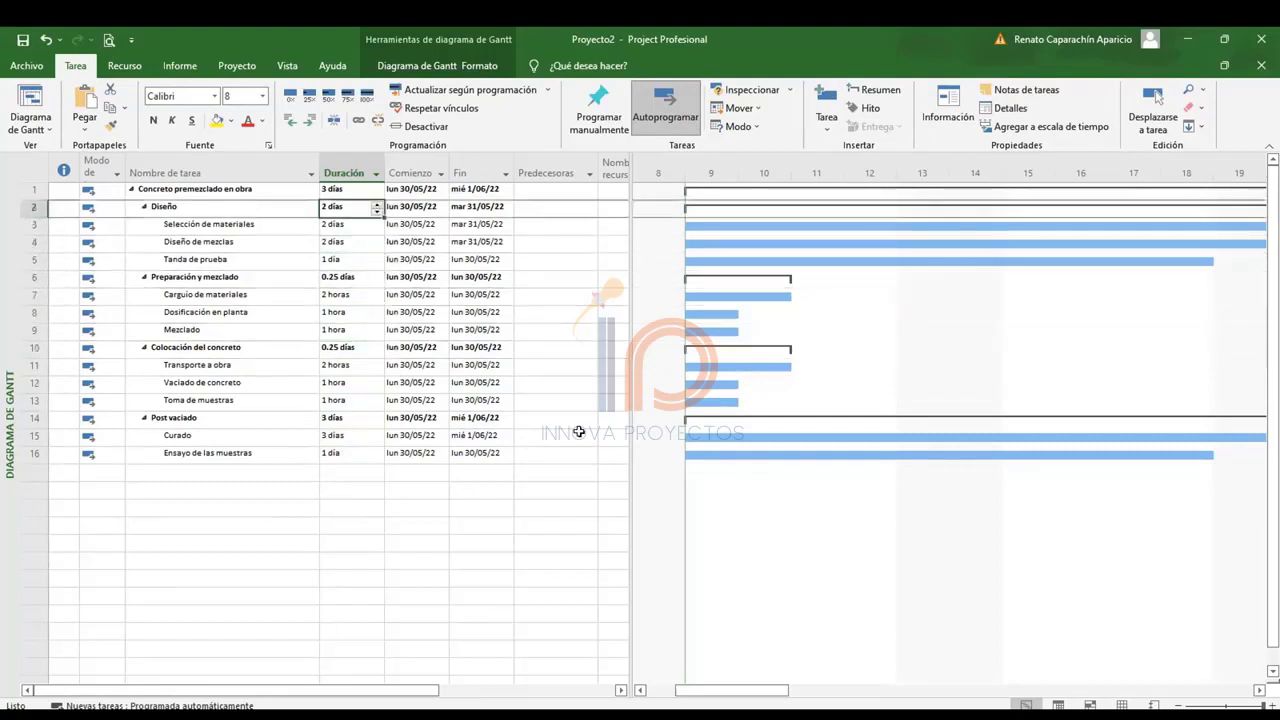
key(Down)
key(Down)
key(Down)
key(Up)
key(Up)
key(Up)
key(Up)
key(Down)
key(Down)
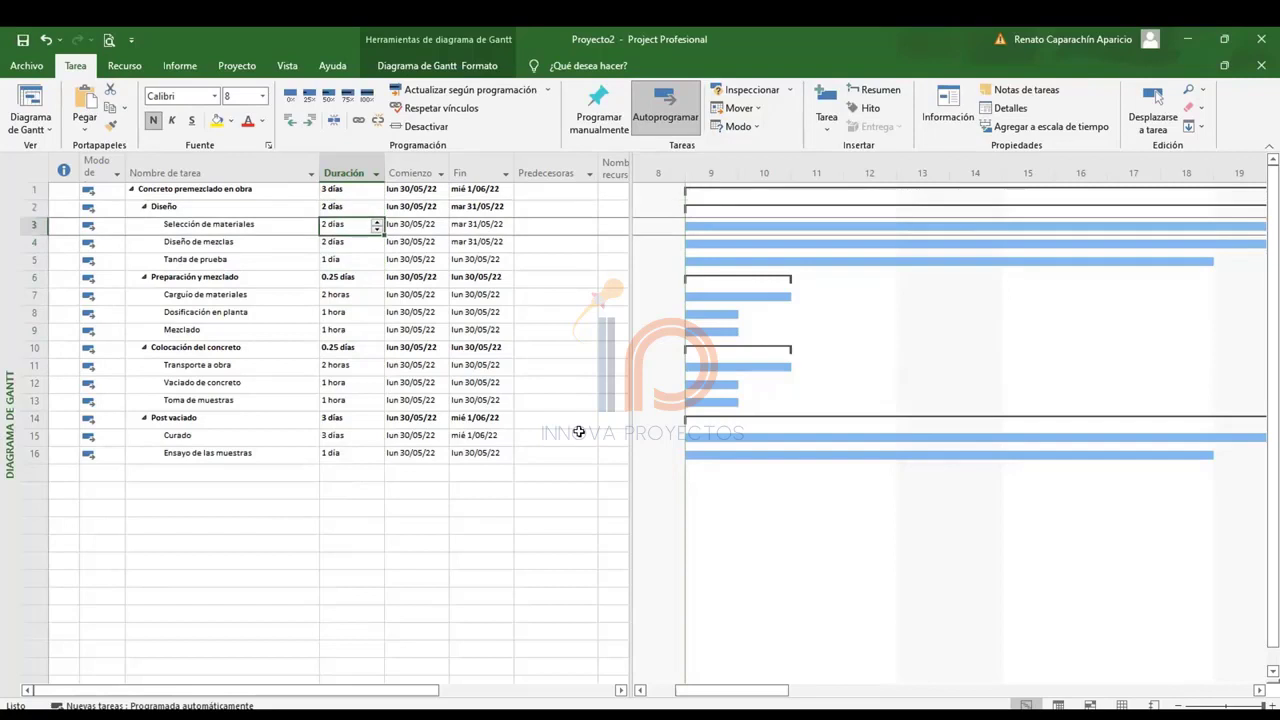
key(Down)
key(Down)
key(Up)
key(Up)
key(Up)
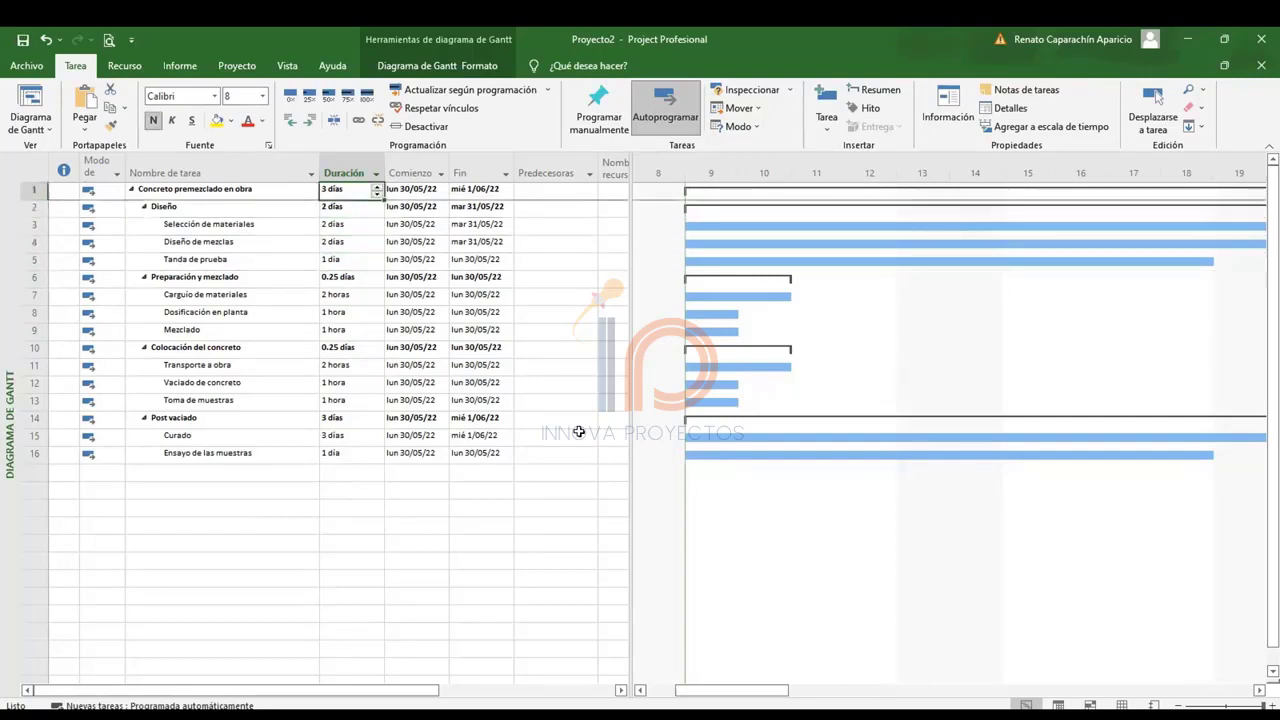
Make task 3, "Selección de materiales", the predecessor of "Diseño de mezclas".
key(Up)
key(Down)
key(Down)
key(Right)
key(Right)
key(Right)
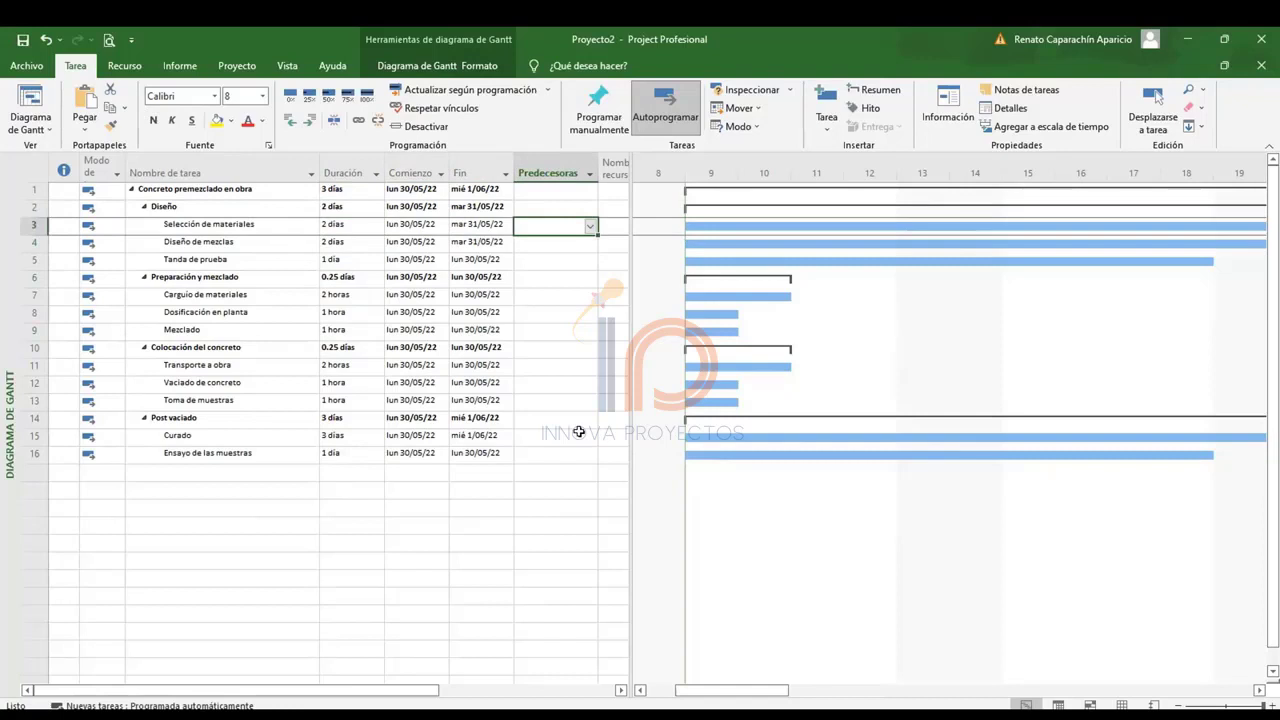
key(Down)
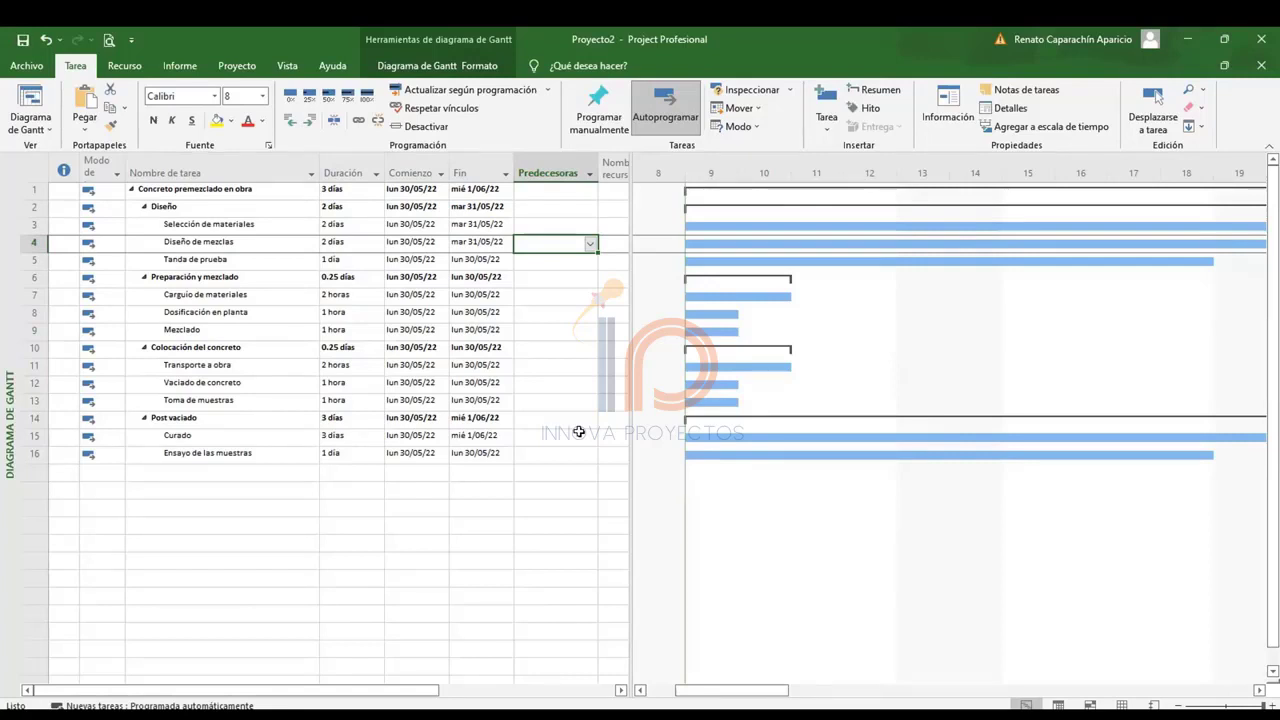
text(3)
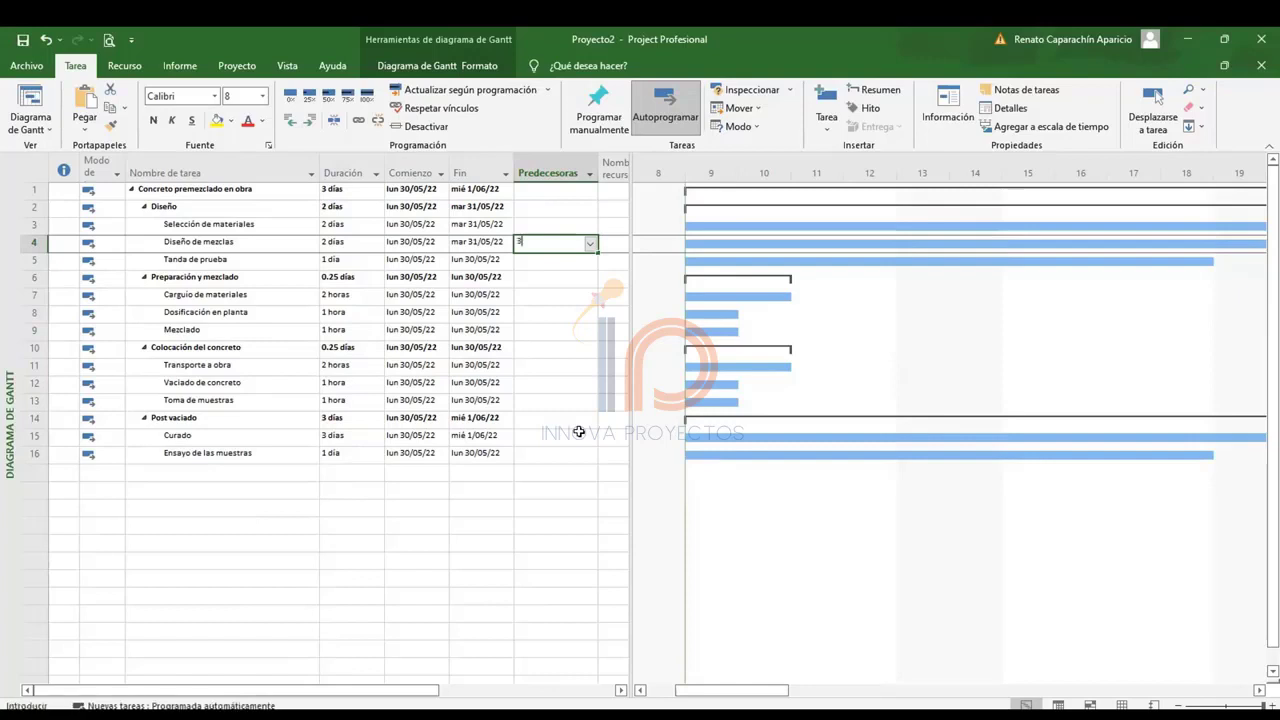
key(Return)
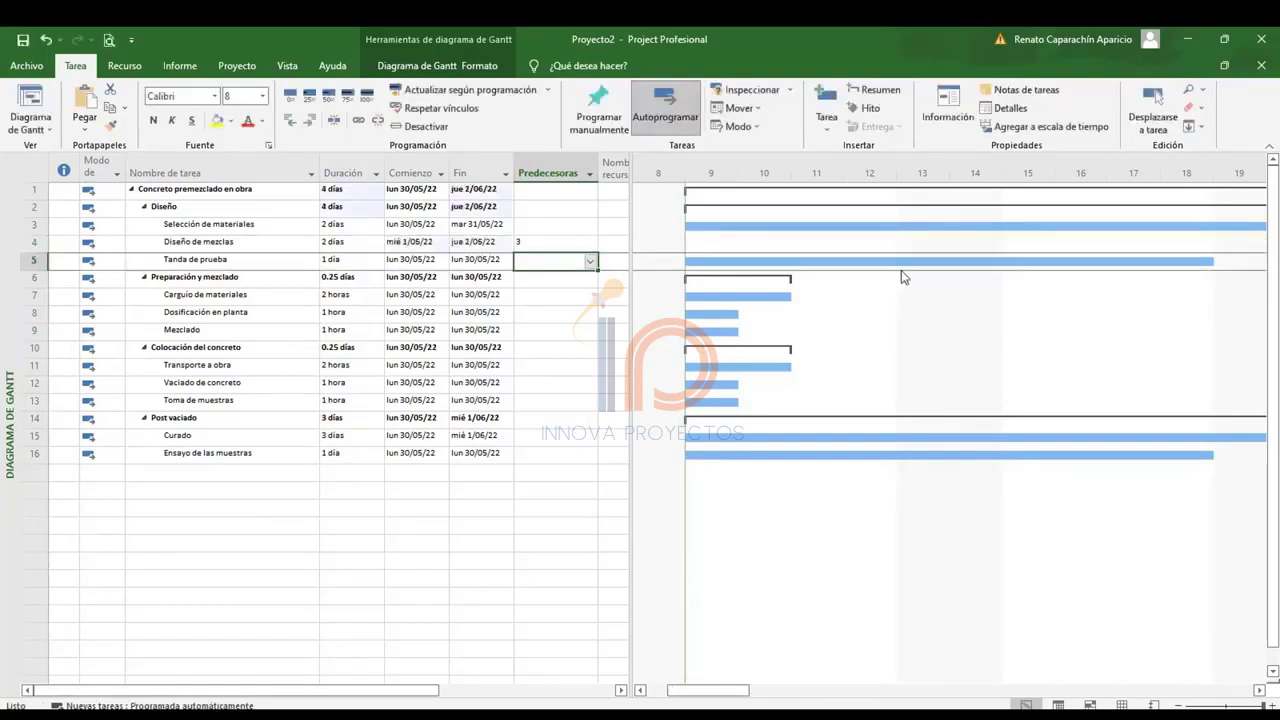
Zoom the Gantt chart's timescale to fit the complete project again.
right_click(907, 175)
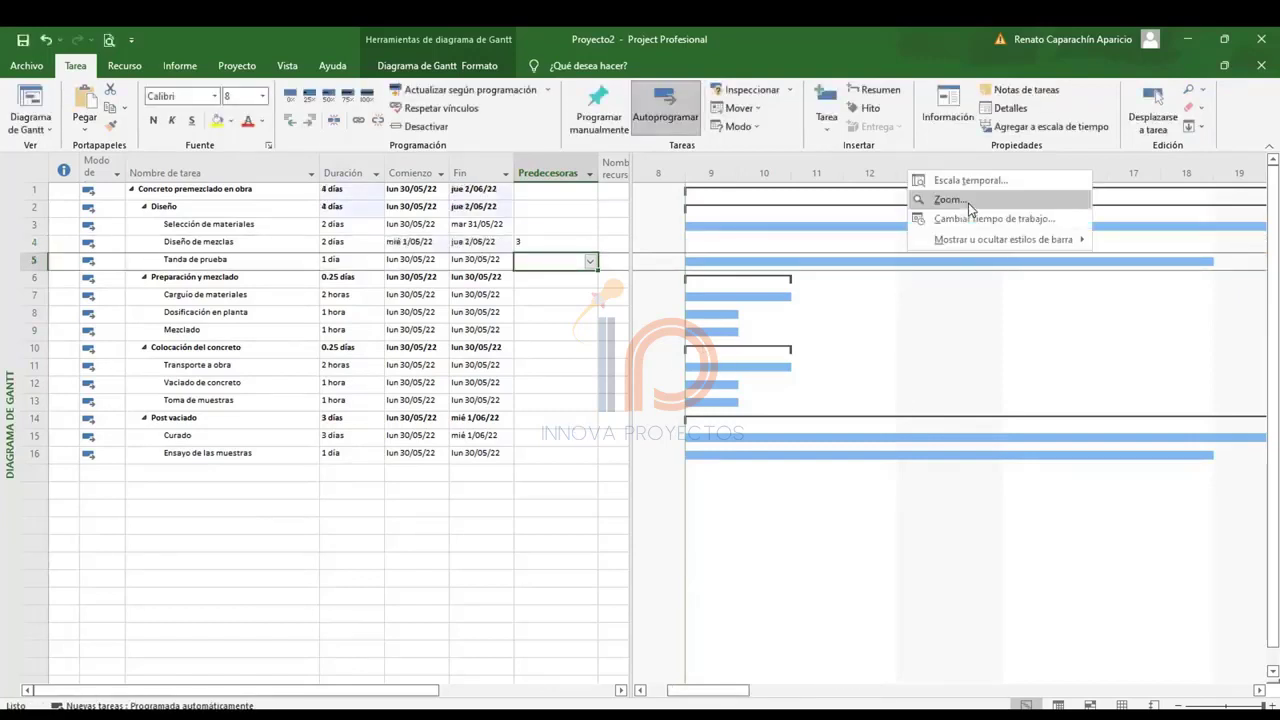
click(966, 204)
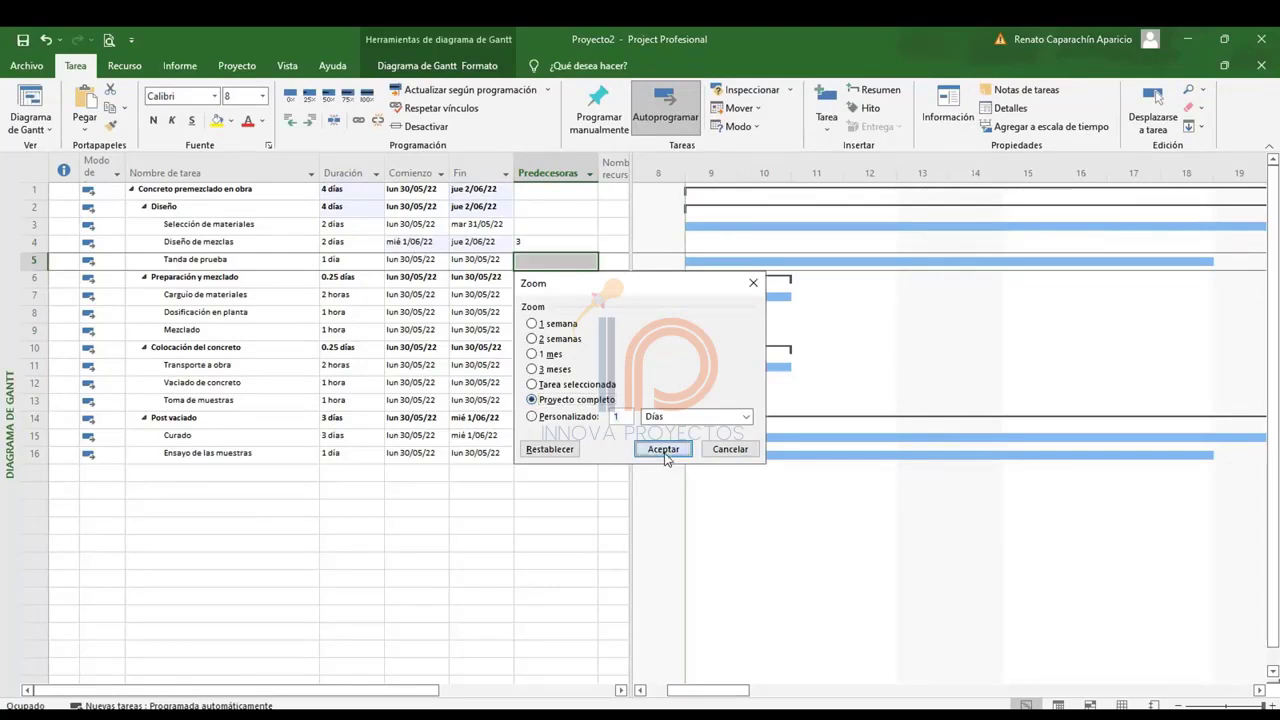
click(663, 449)
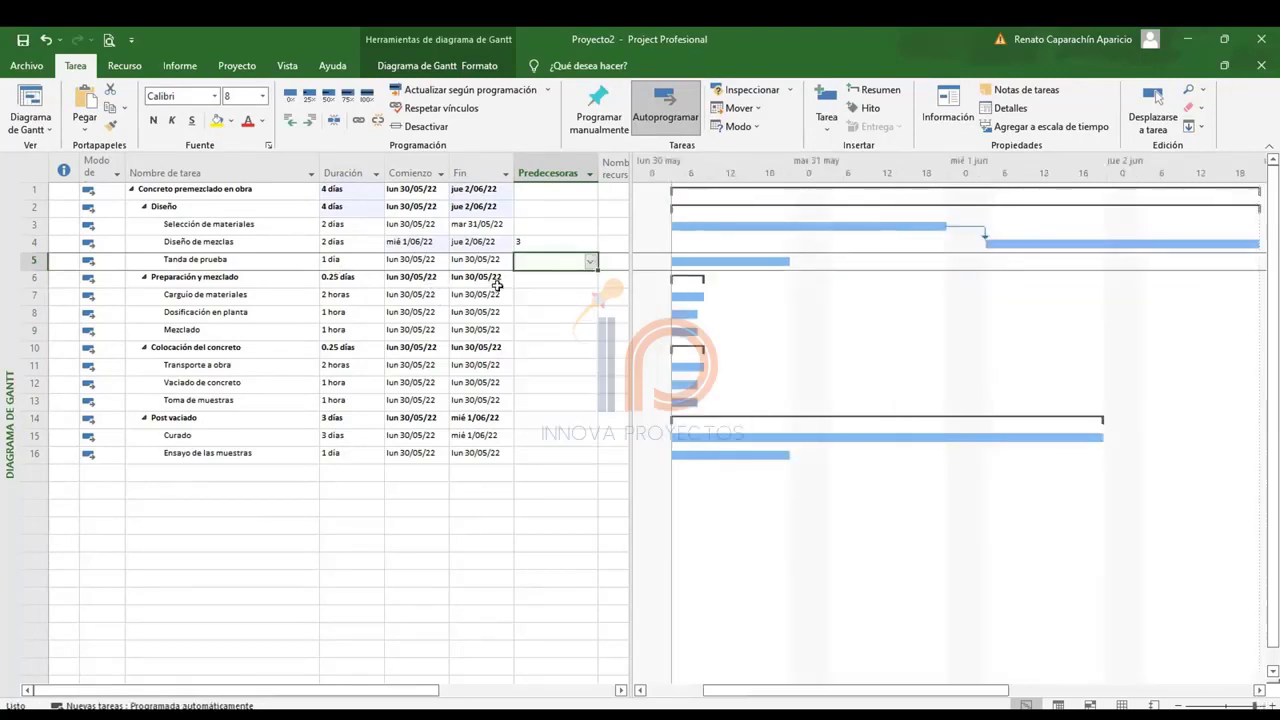
Make task 4, "Diseño de mezclas", the predecessor of "Tanda de prueba".
click(557, 330)
click(557, 262)
text(4)
key(Return)
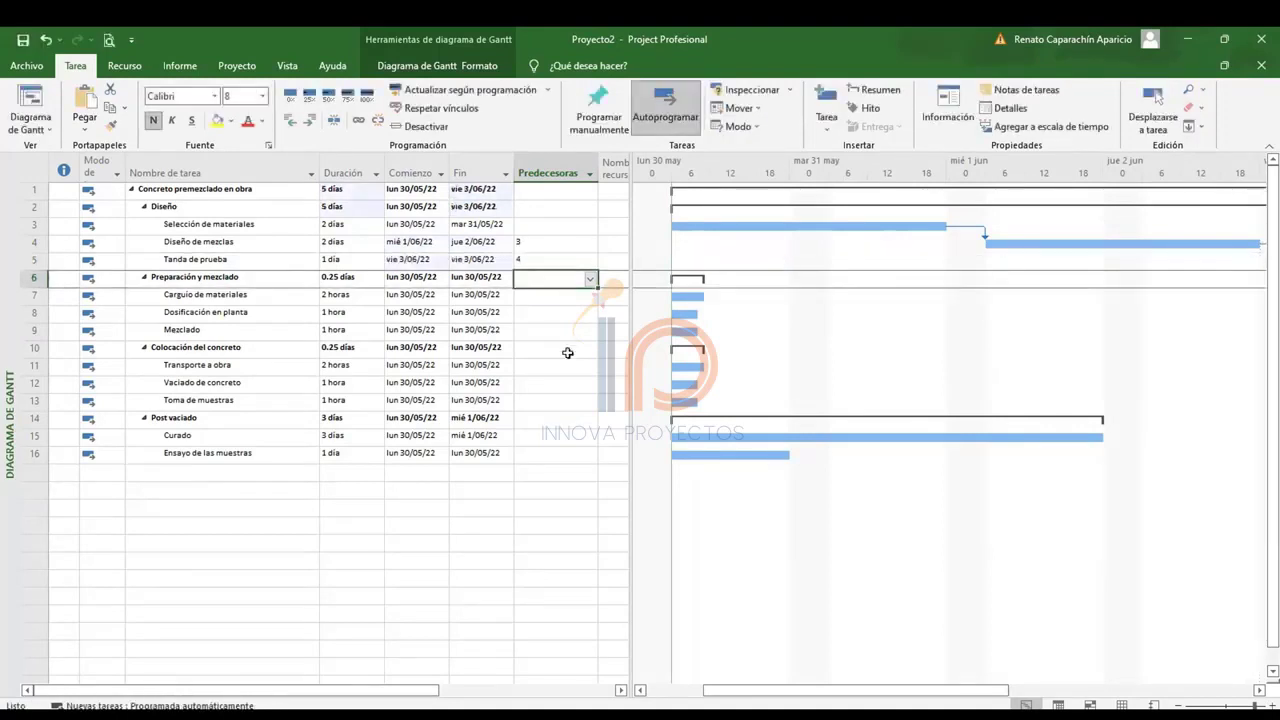
Enter predecessor 5 for "Carguío de materiales", 7 for "Dosificación en planta" and 8 for "Mezclado".
key(Down)
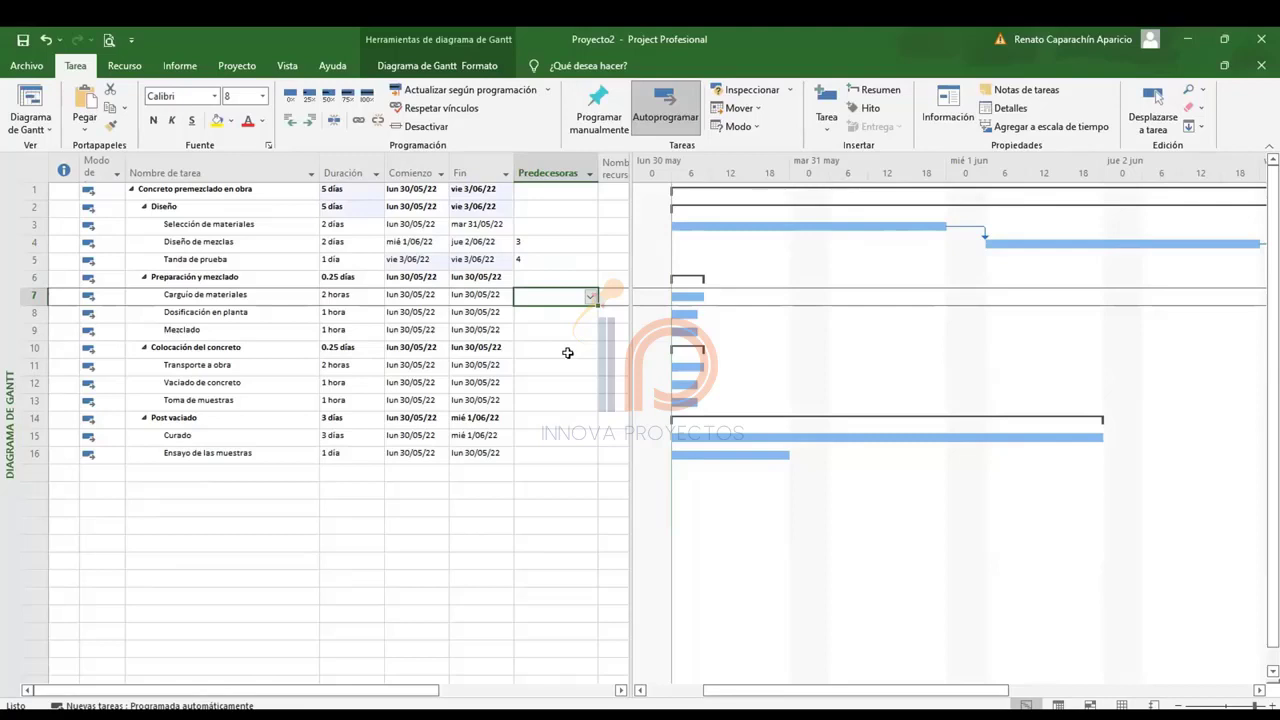
key(Up)
key(Down)
text(5)
key(Return)
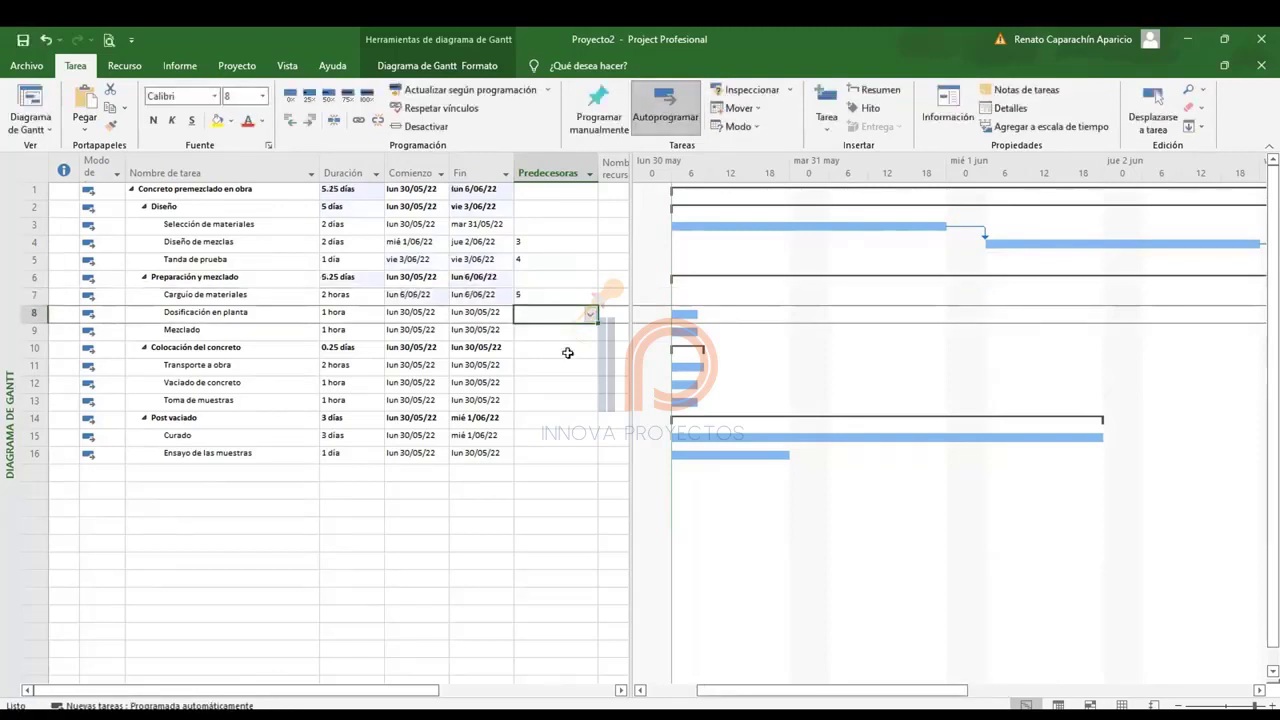
text(7)
key(Return)
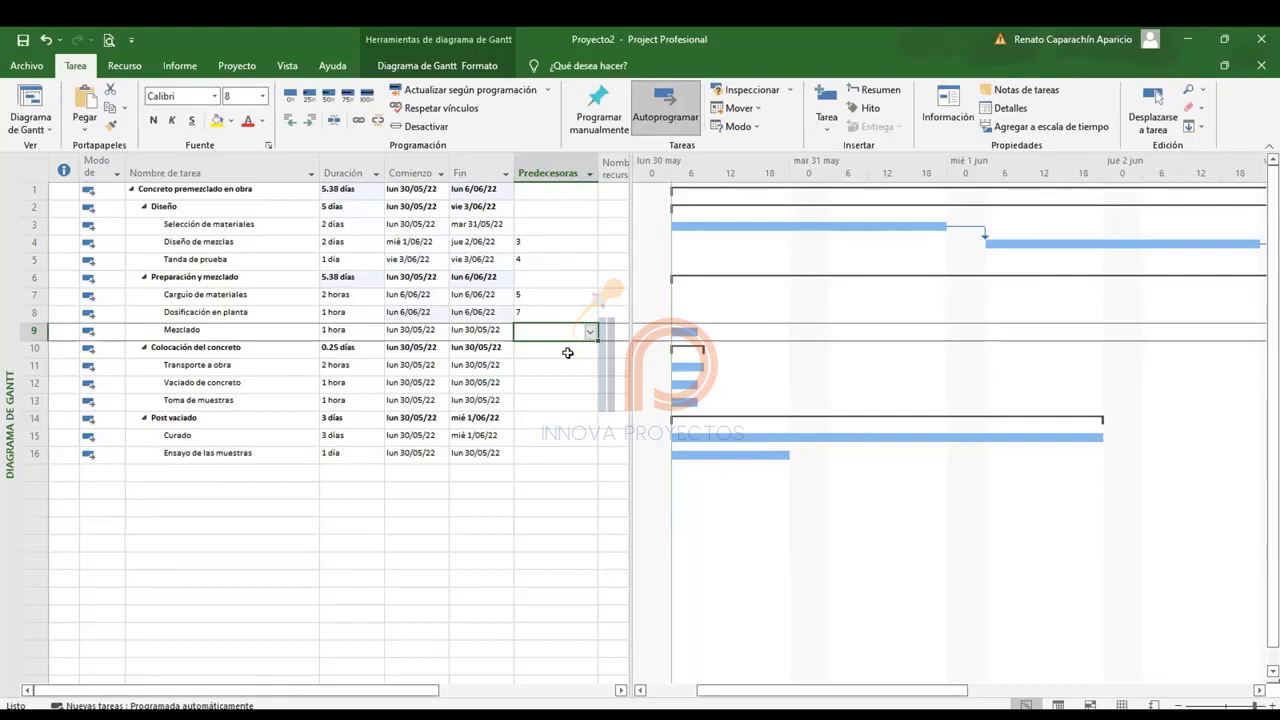
text(8)
key(Return)
Enter predecessor 9 for "Transporte a obra" and 11 for "Vaciado de concreto".
key(Return)
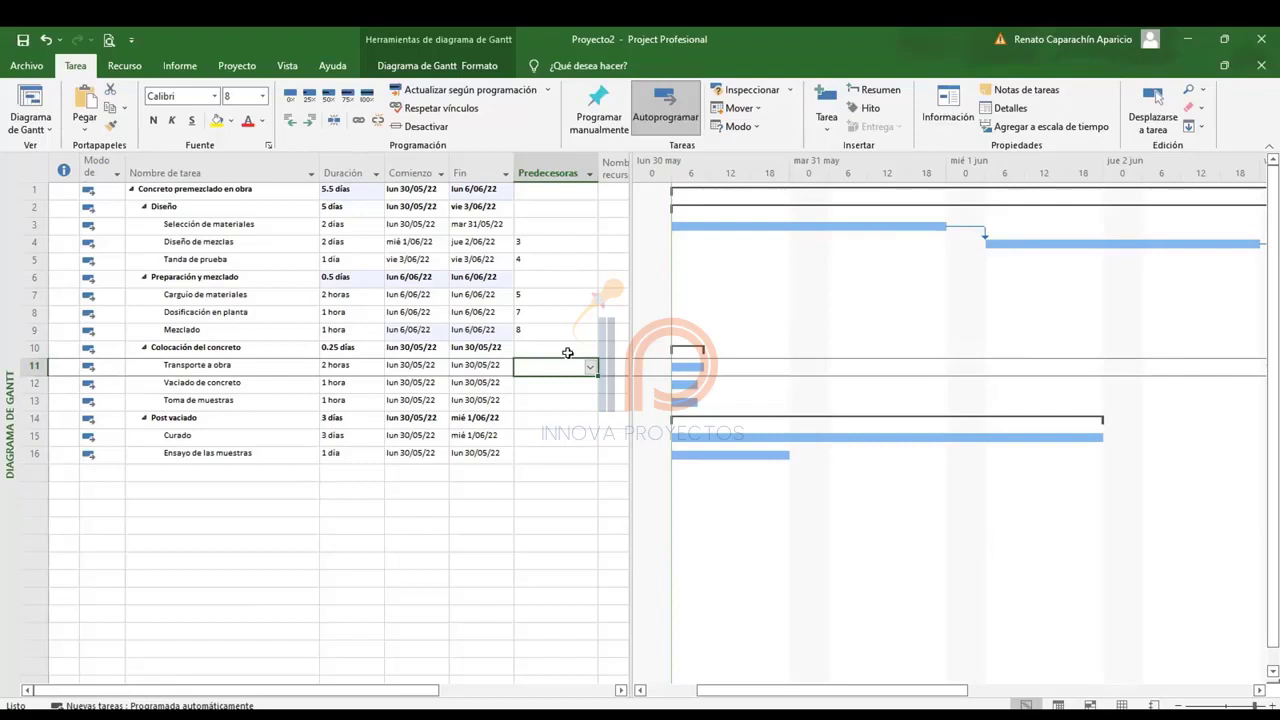
text(8)
key(Return)
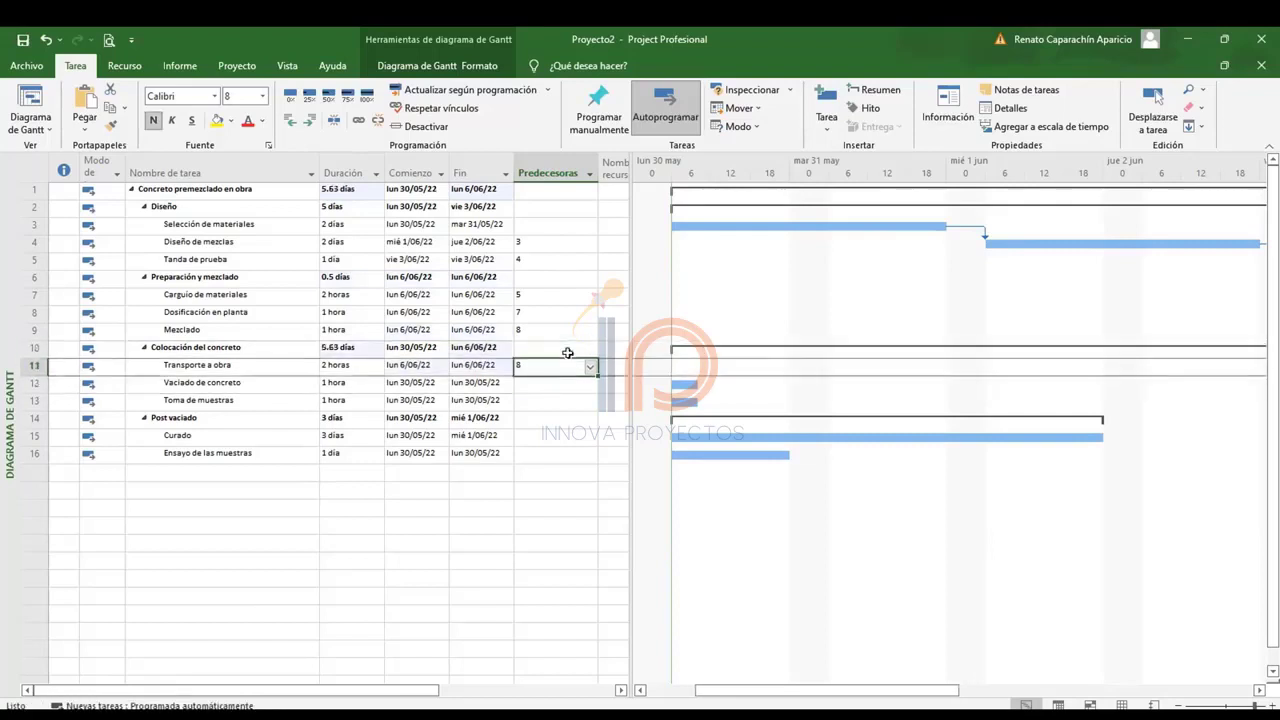
text(9)
key(Return)
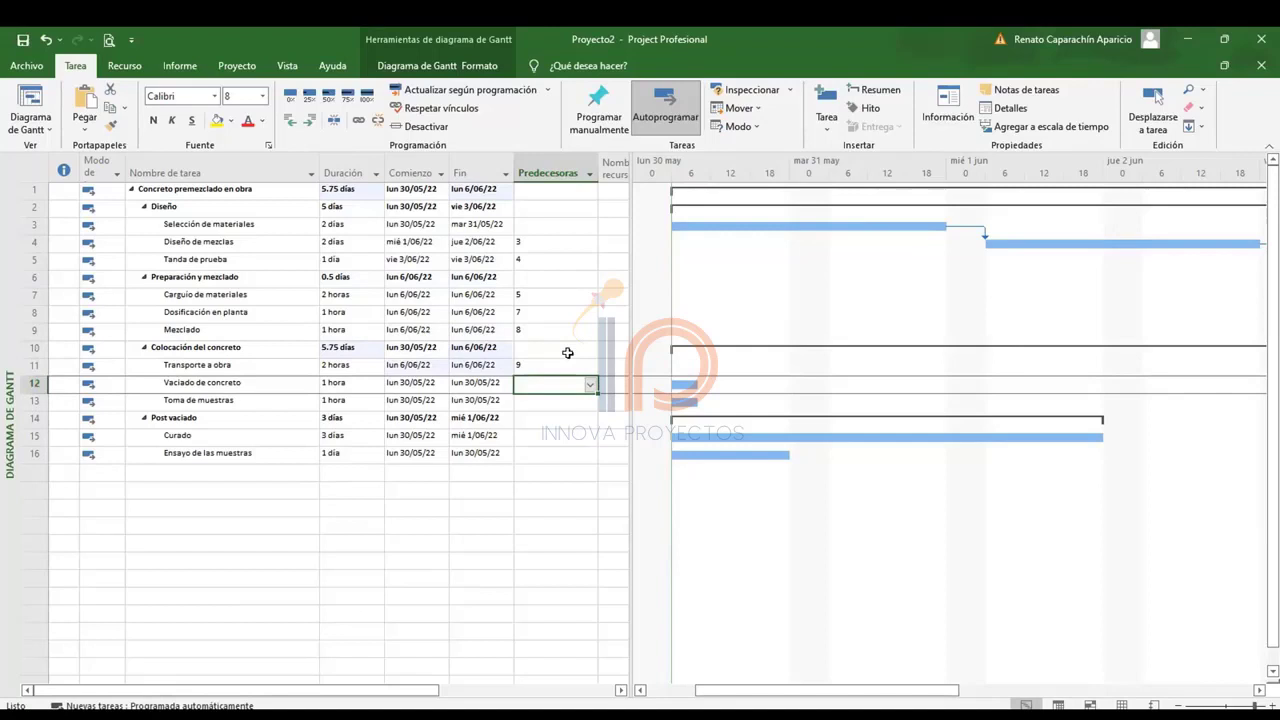
text(11)
key(Return)
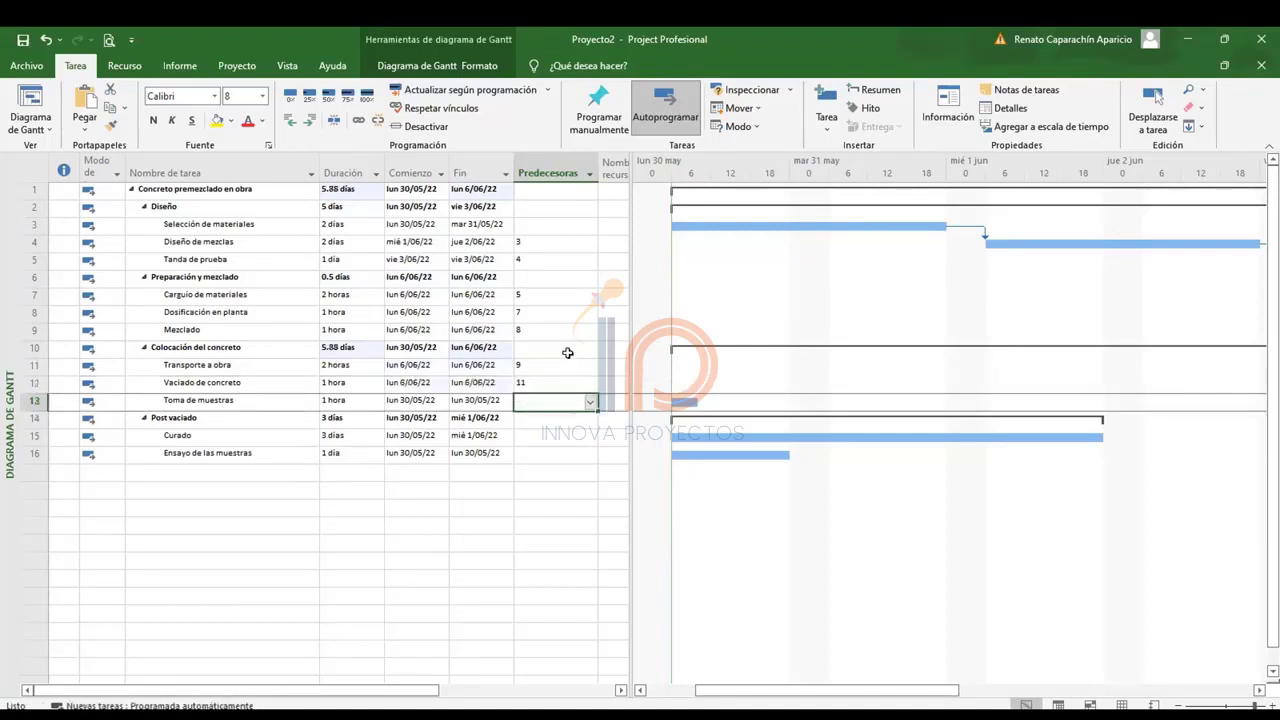
Link "Toma de muestras" to "Vaciado de concreto" with the start-to-start predecessor 12CC.
key(Up)
key(Down)
key(Up)
key(Down)
text(12C)
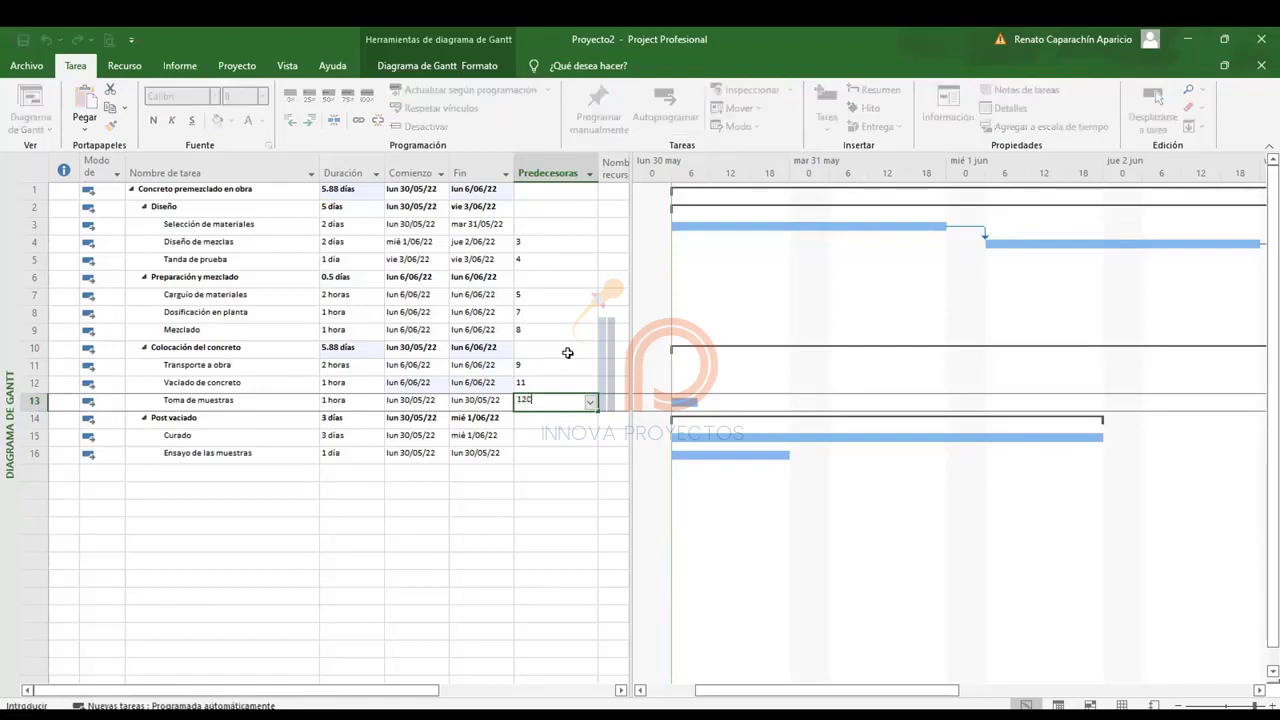
text(C)
key(Return)
Make task 12, "Vaciado de concreto", the predecessor of "Curado".
key(Down)
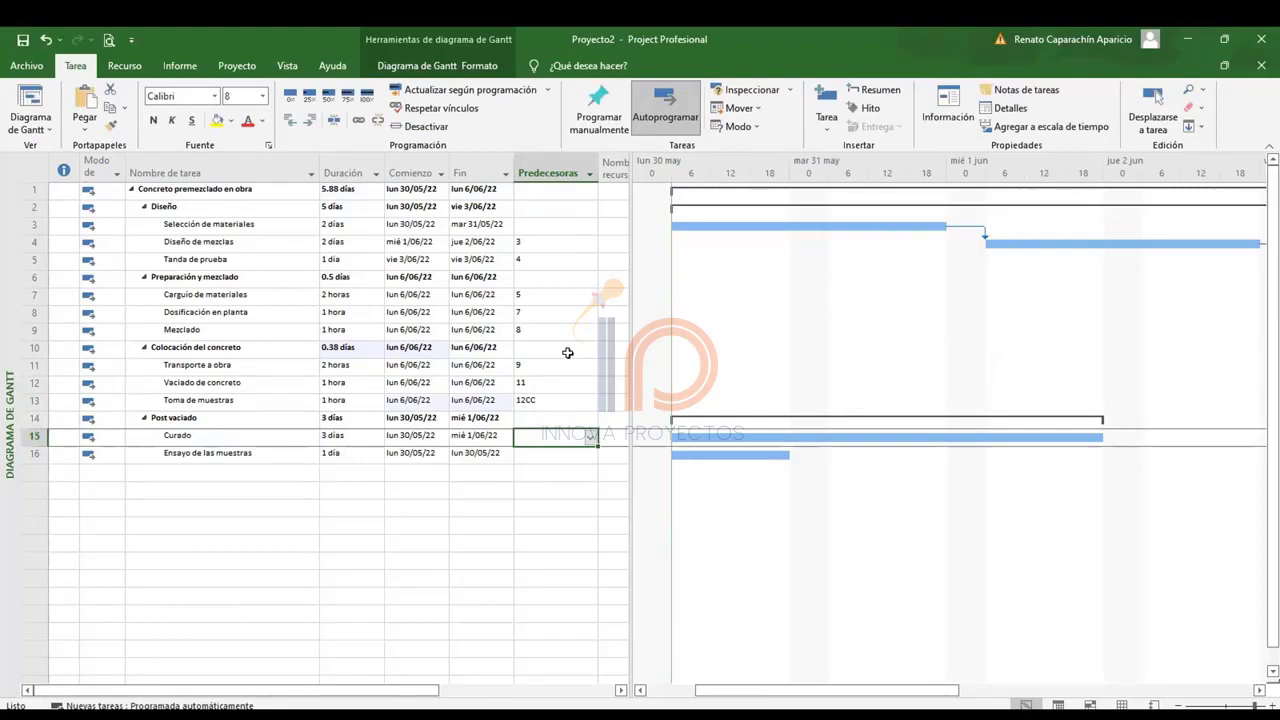
text(12)
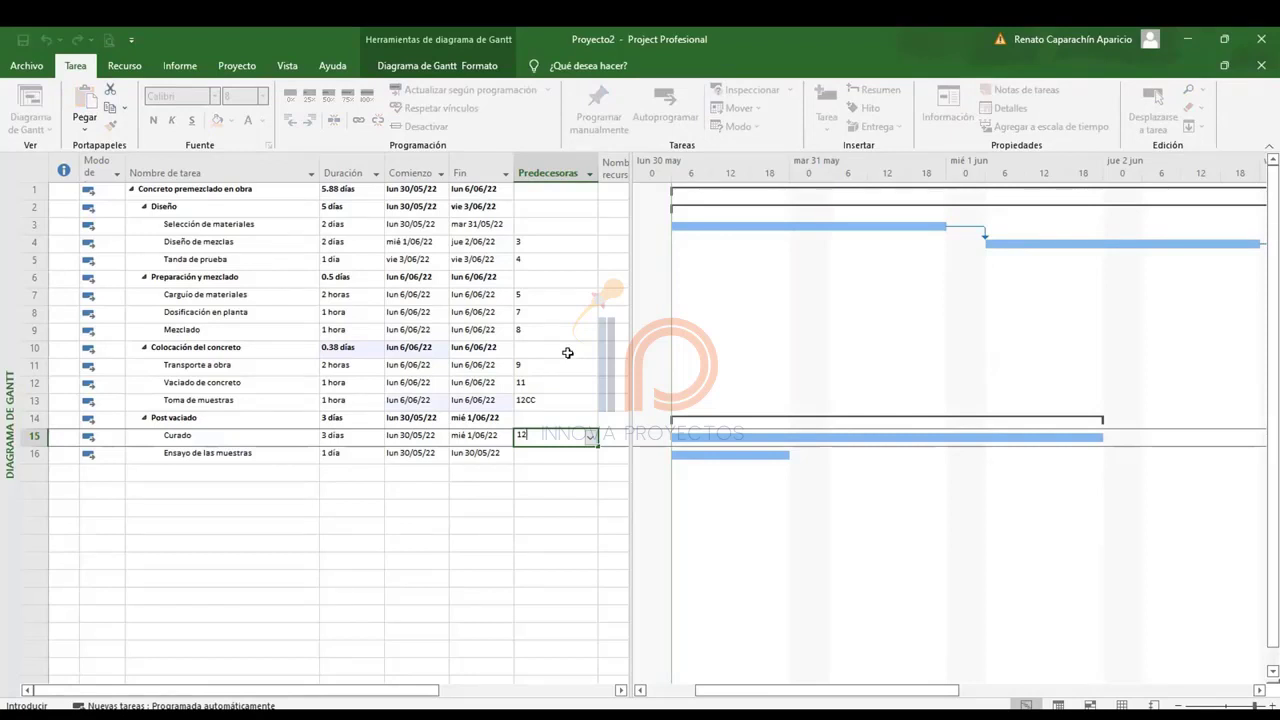
key(Return)
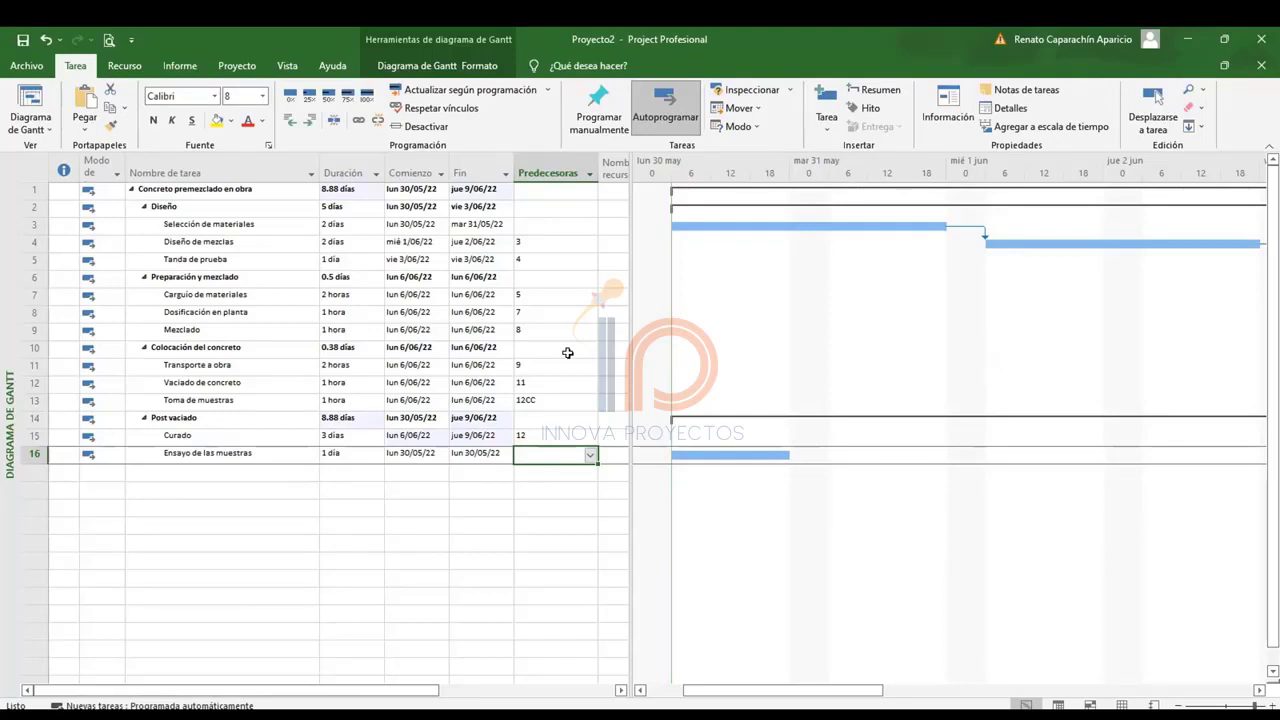
Link "Ensayo de las muestras" to "Vaciado de concreto" with the finish-to-start predecessor 12FC and a lag of 7 días.
text(12fc)
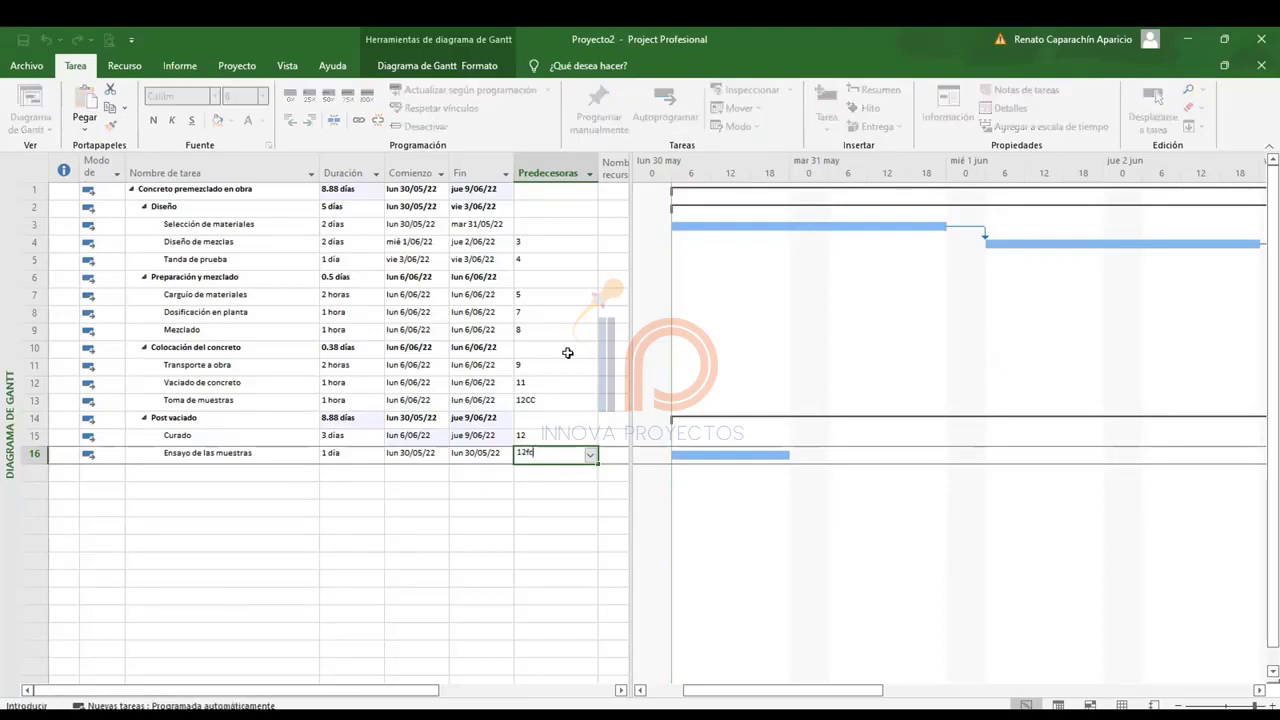
text(+7 días)
key(Return)
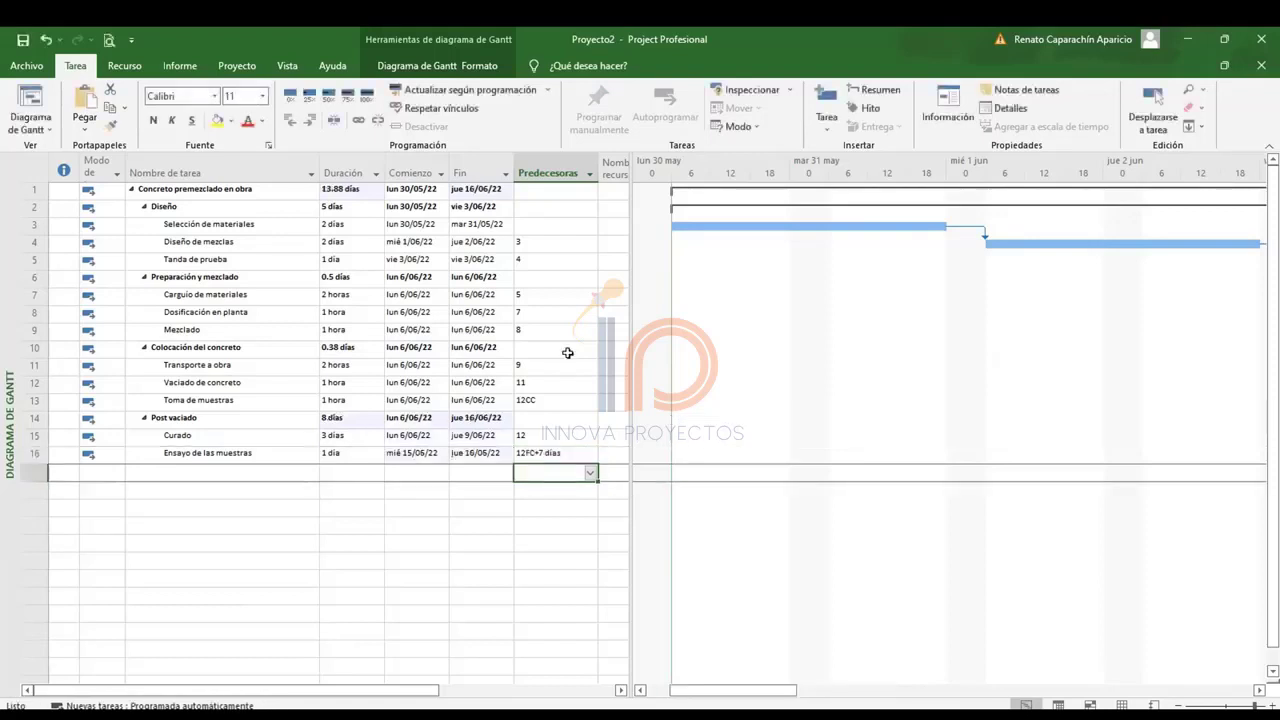
Zoom the Gantt timescale to show the complete project.
right_click(755, 171)
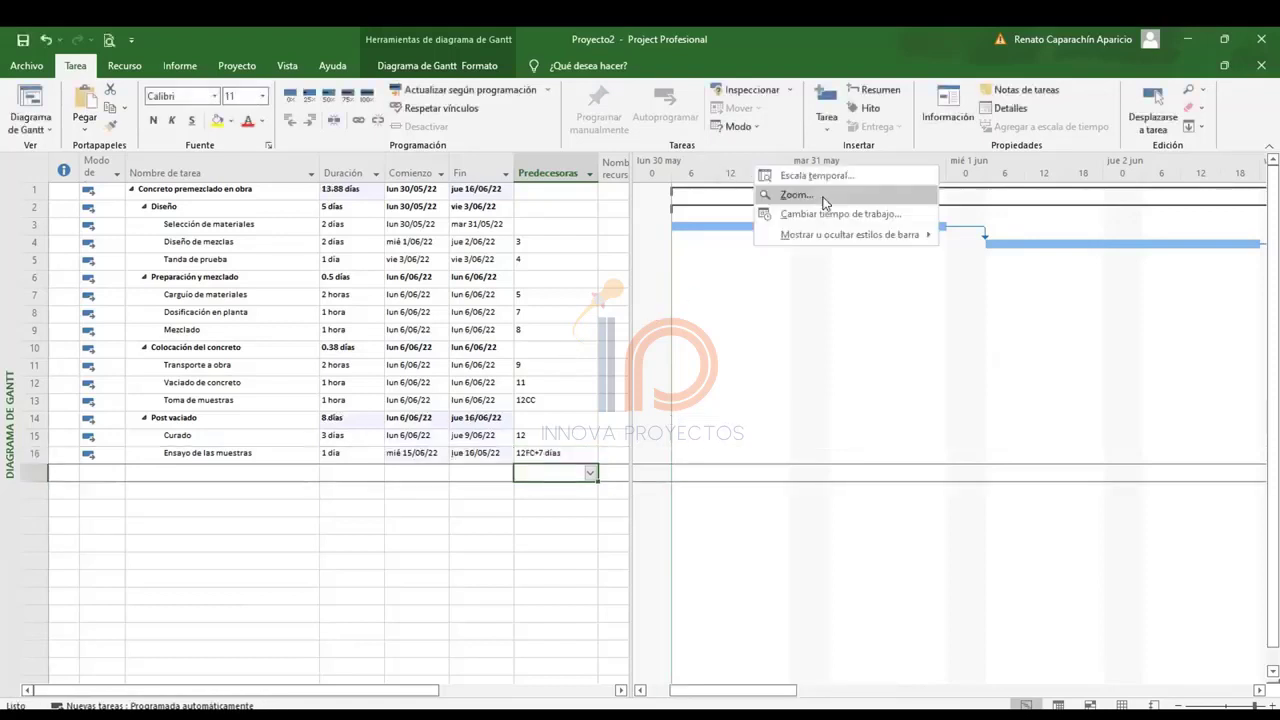
click(824, 196)
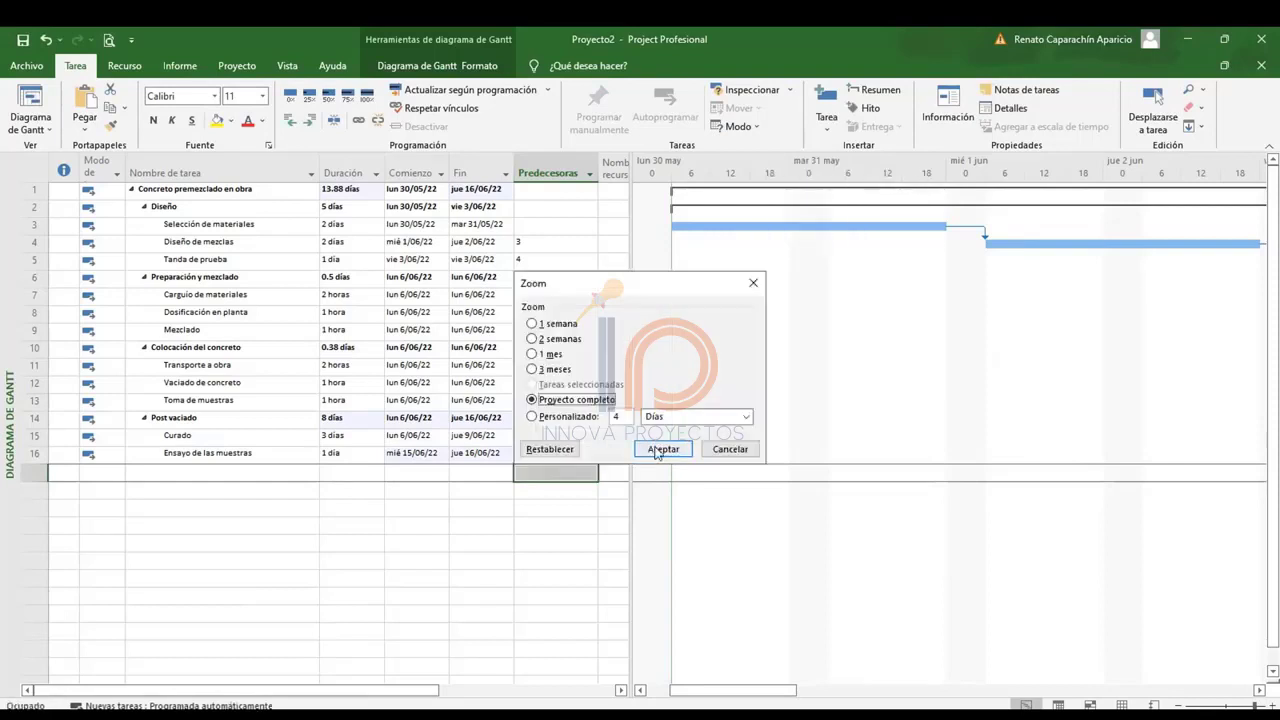
click(660, 449)
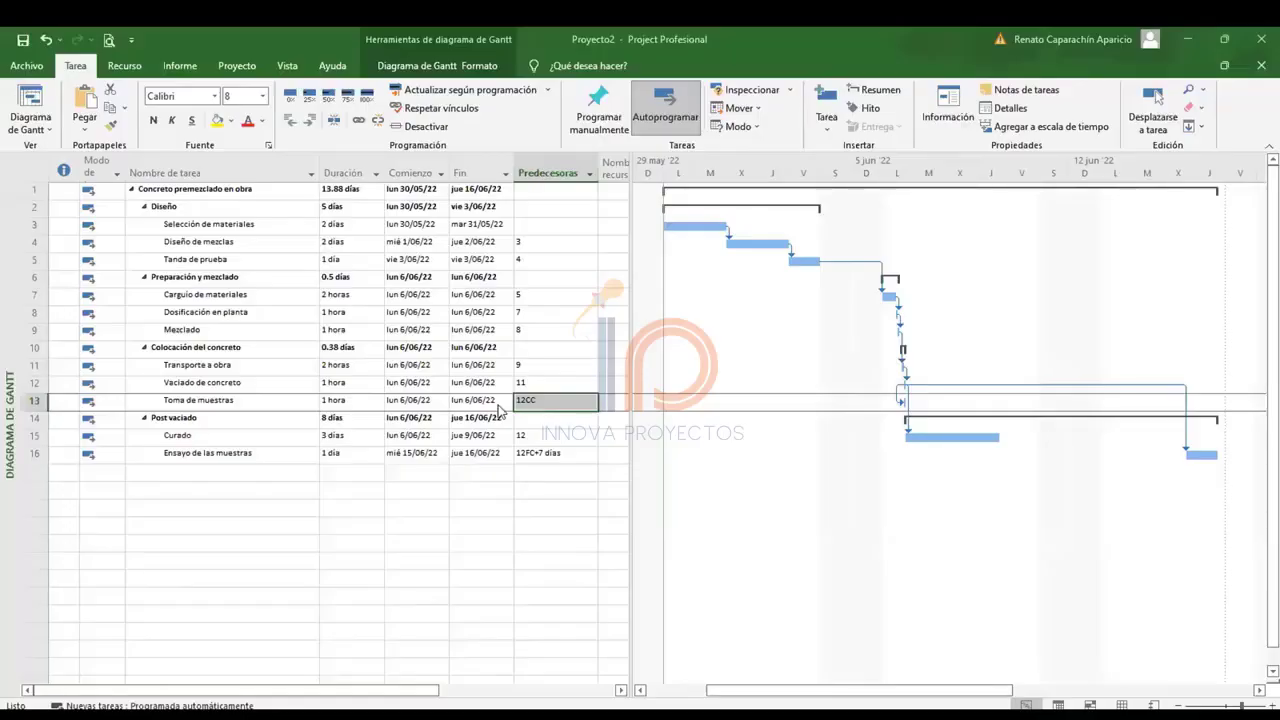
Narrow the "Predecesoras" column of the task table and give the Gantt chart more width.
click(436, 508)
drag(596, 164, 569, 164)
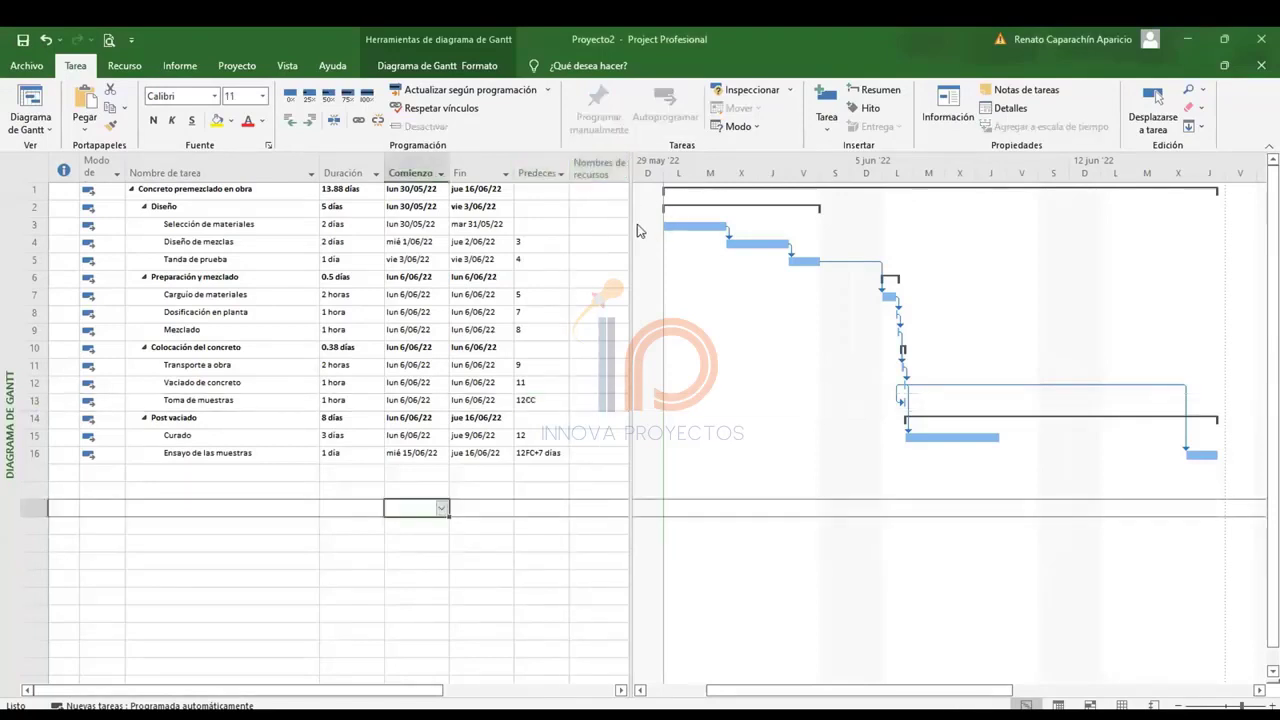
drag(563, 220, 573, 220)
click(265, 522)
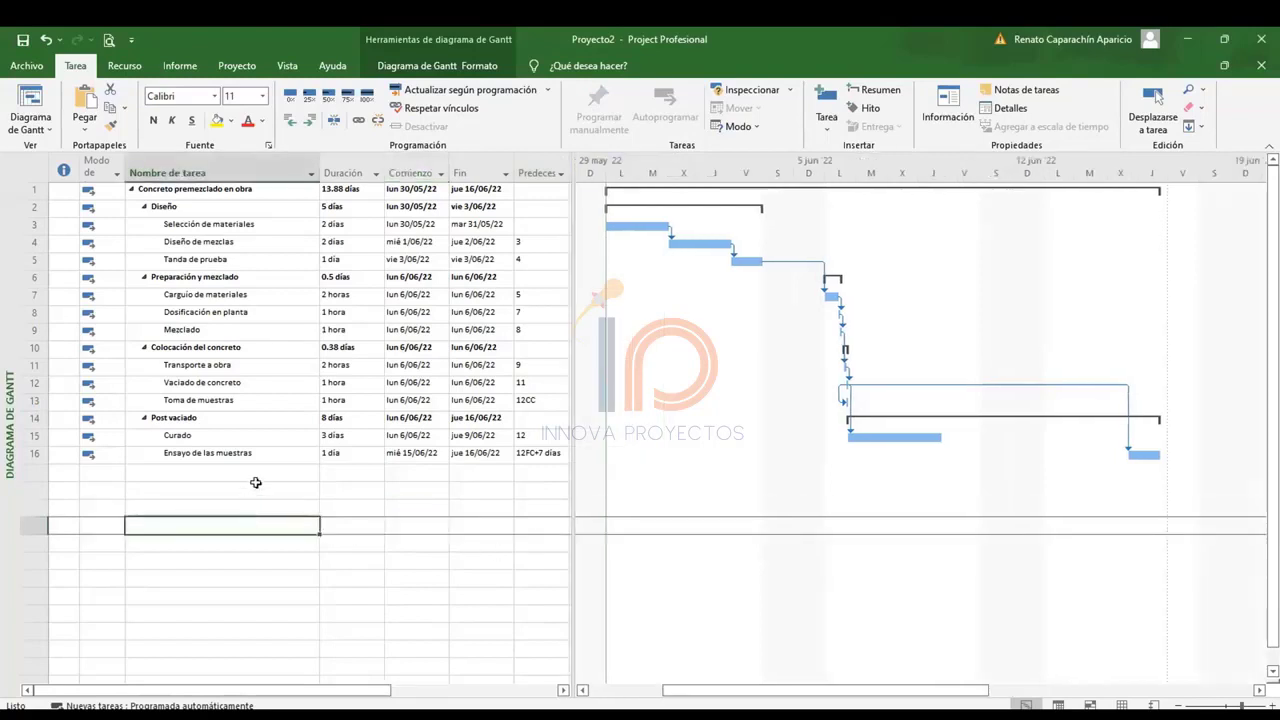
click(256, 477)
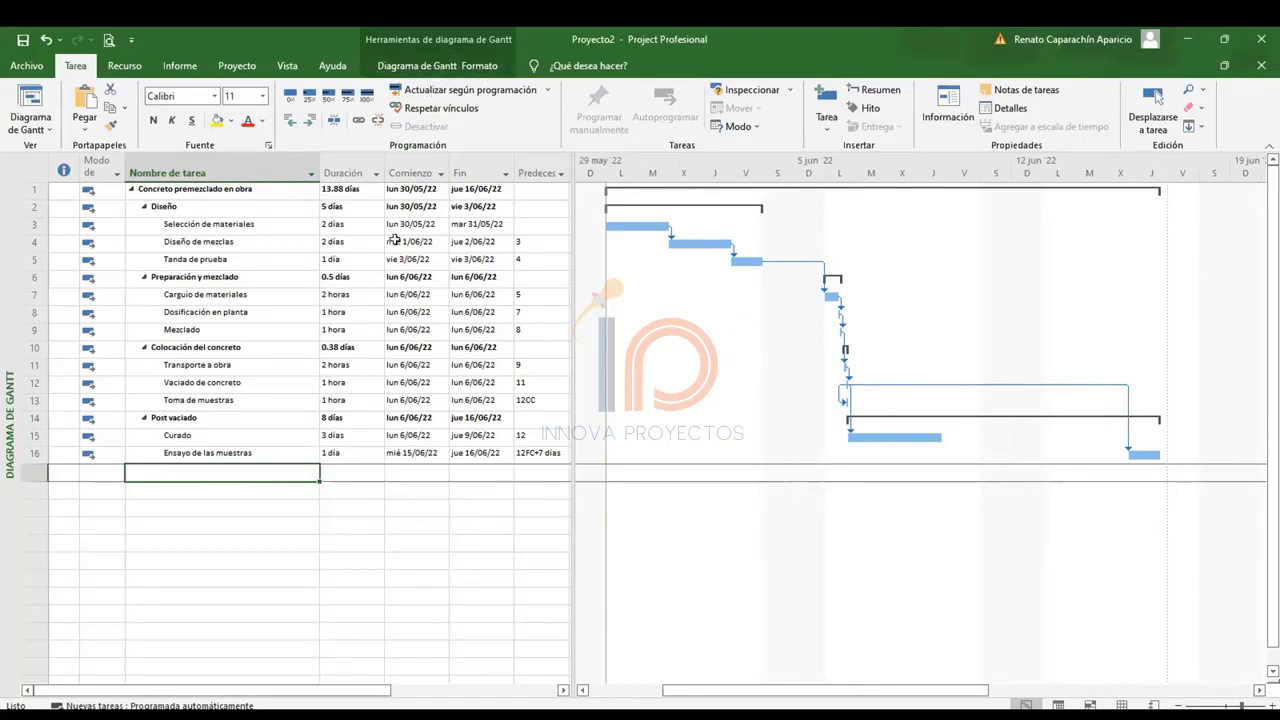
click(228, 66)
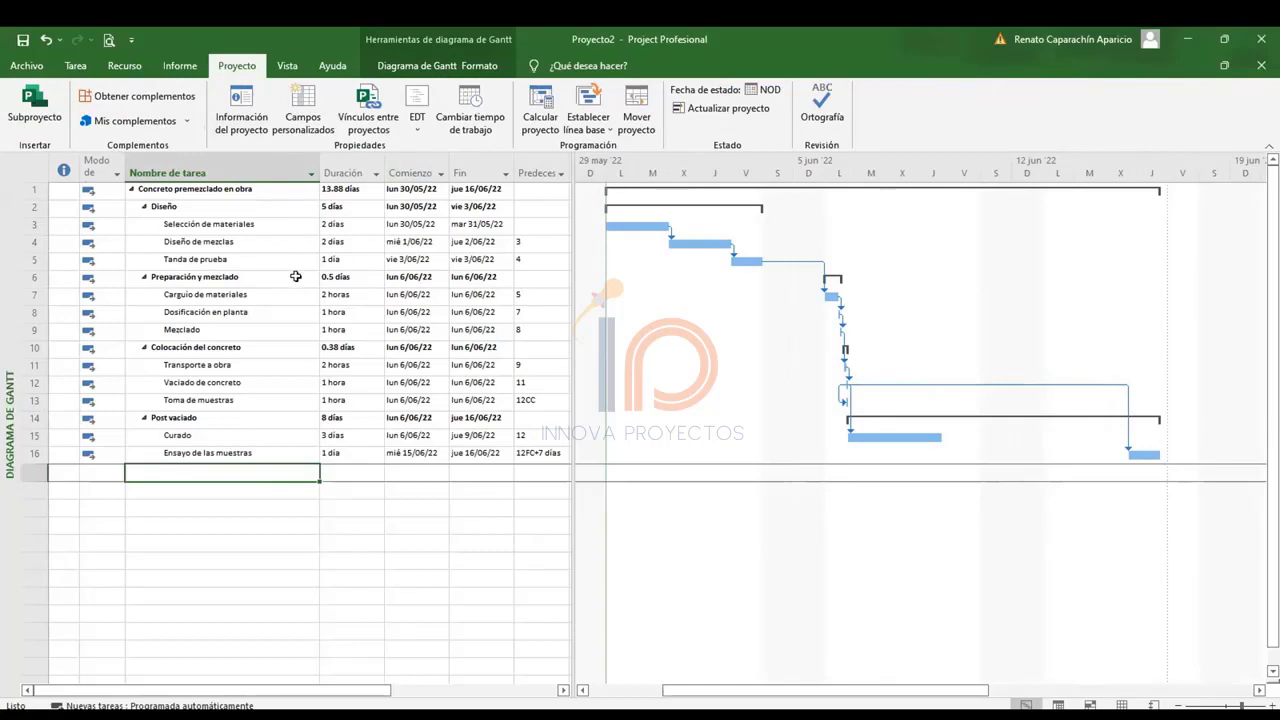
click(469, 102)
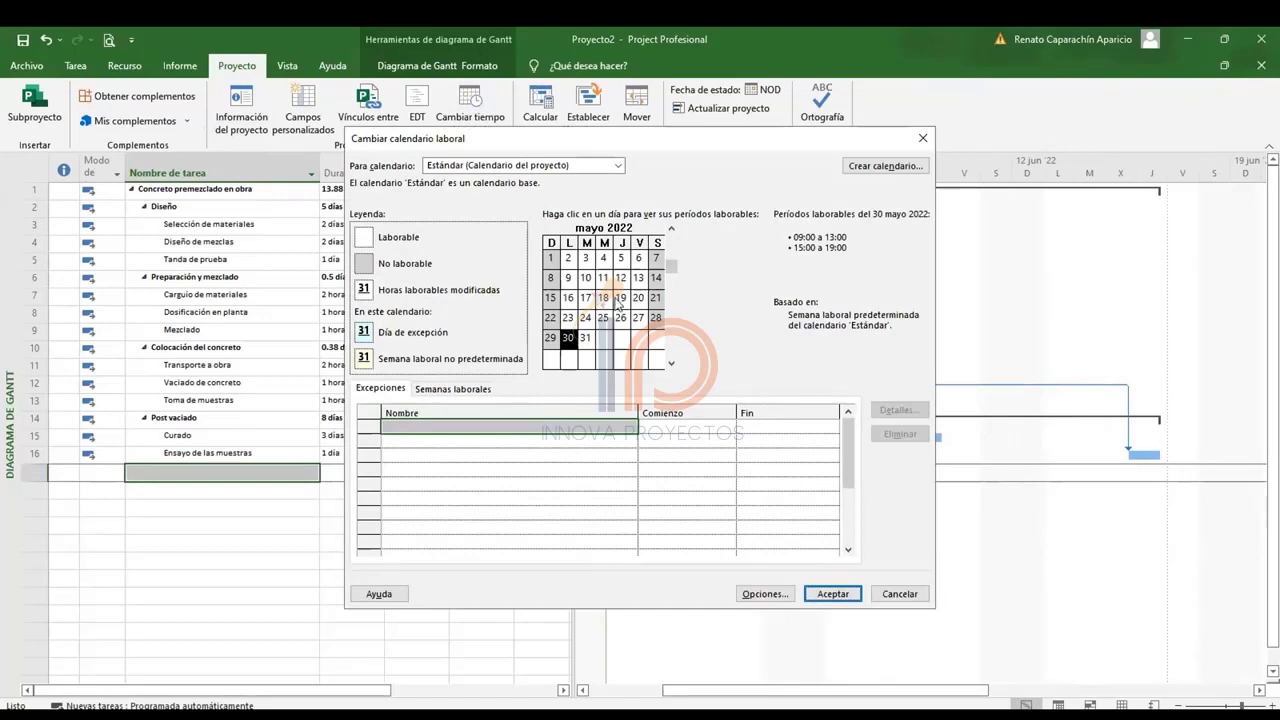
click(671, 366)
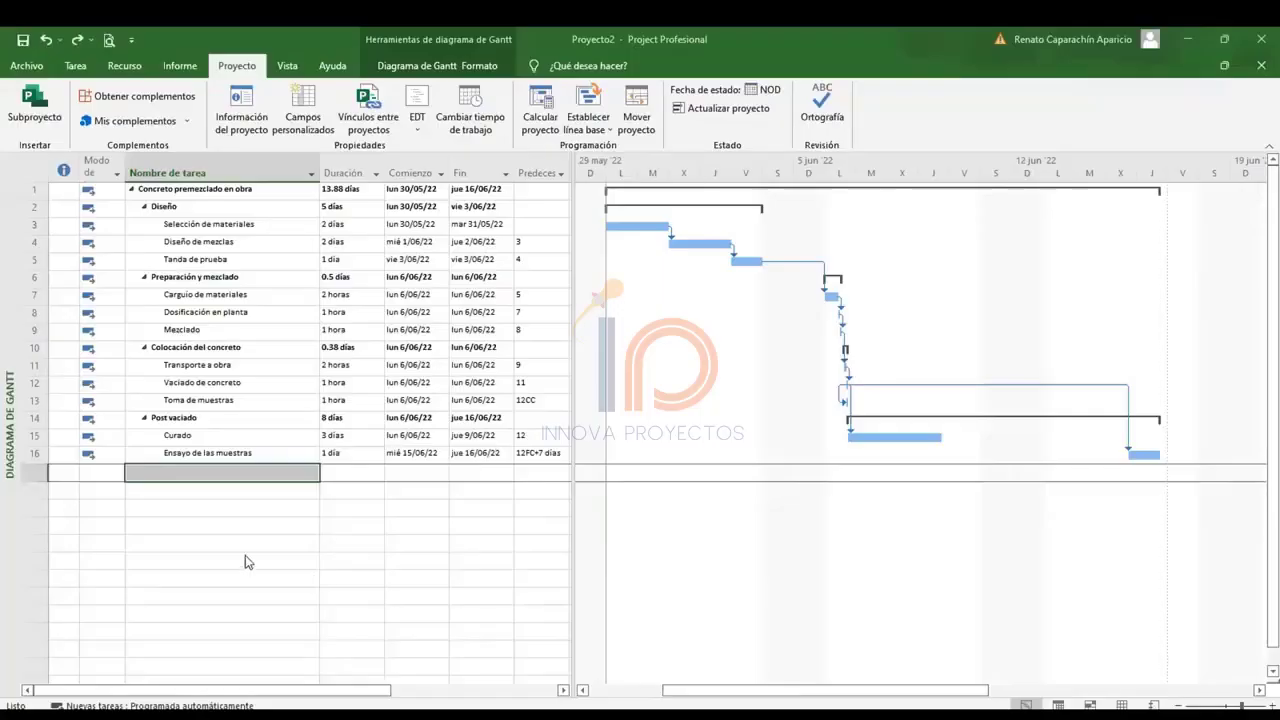
click(318, 526)
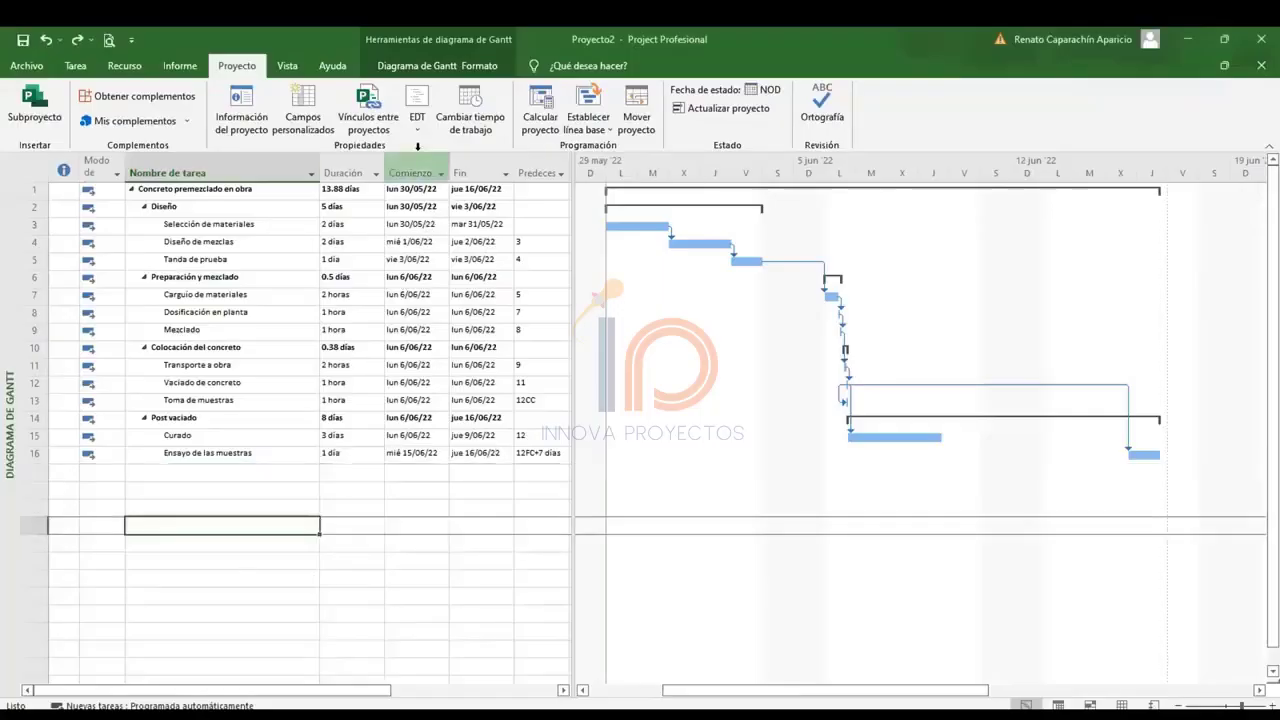
Add a working-time exception named "Fines de semana laborables" to the Estándar calendar, starting on 4/06/2022.
click(466, 116)
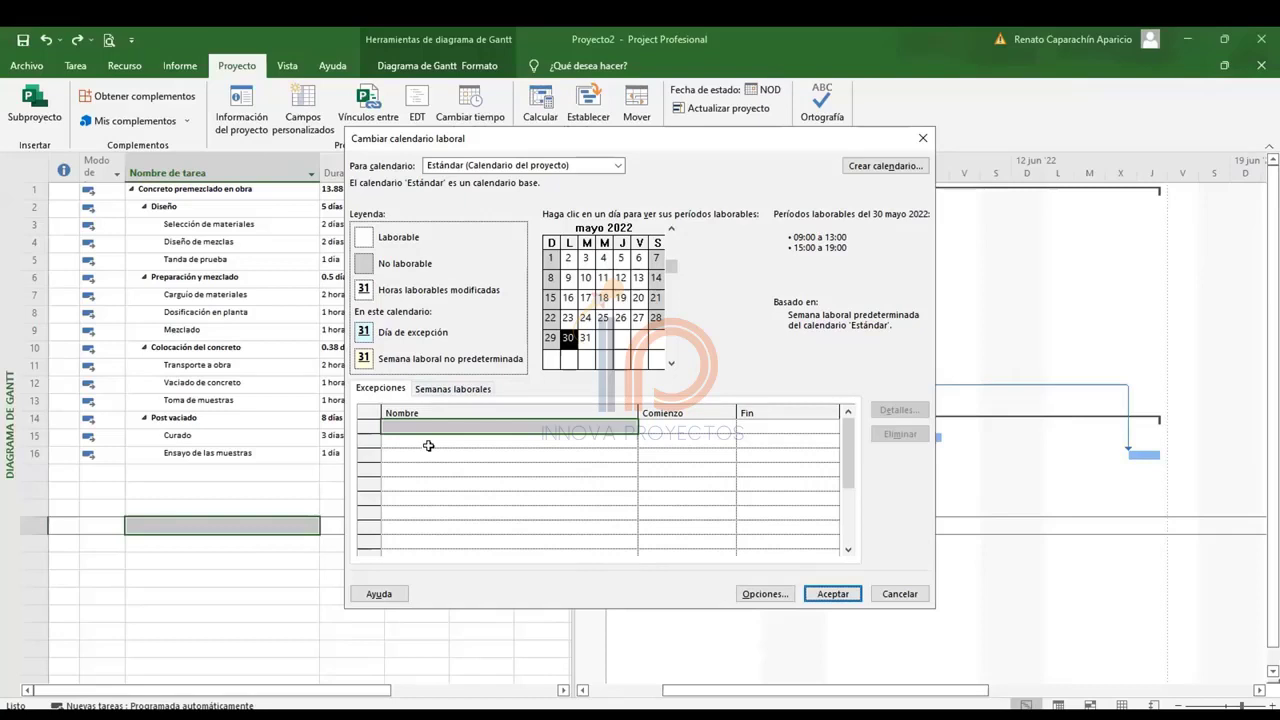
click(671, 363)
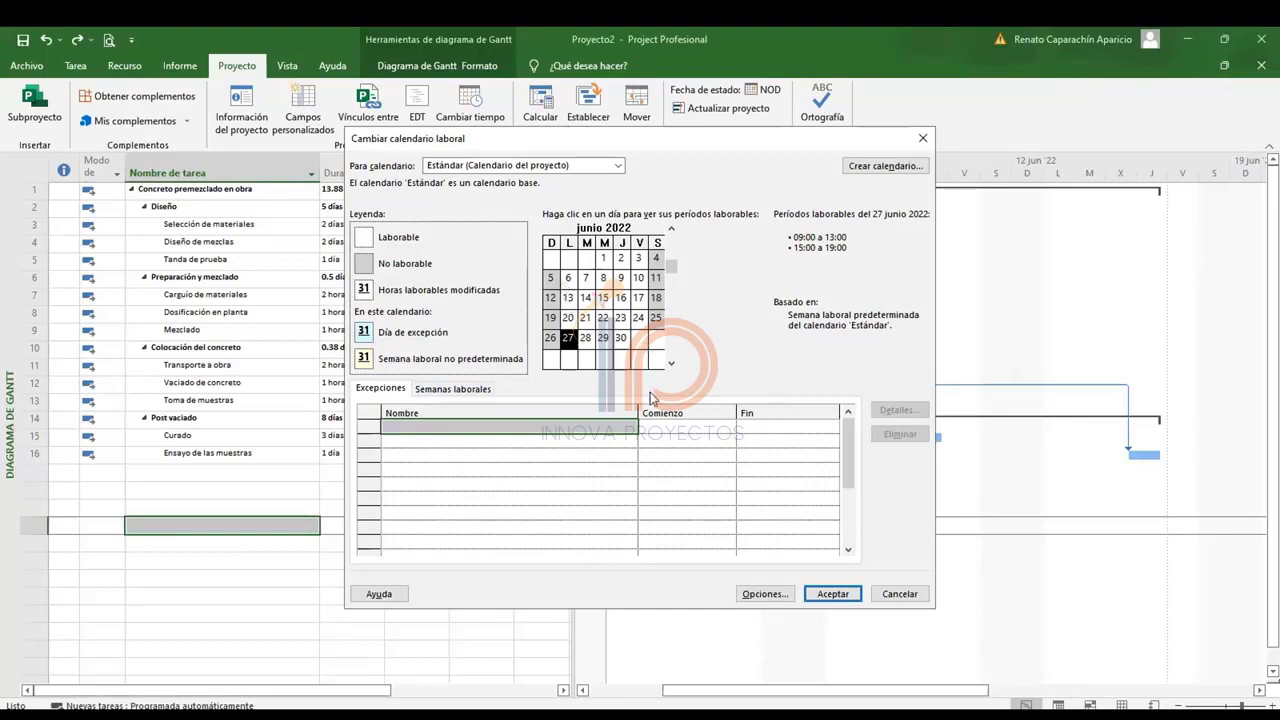
click(656, 258)
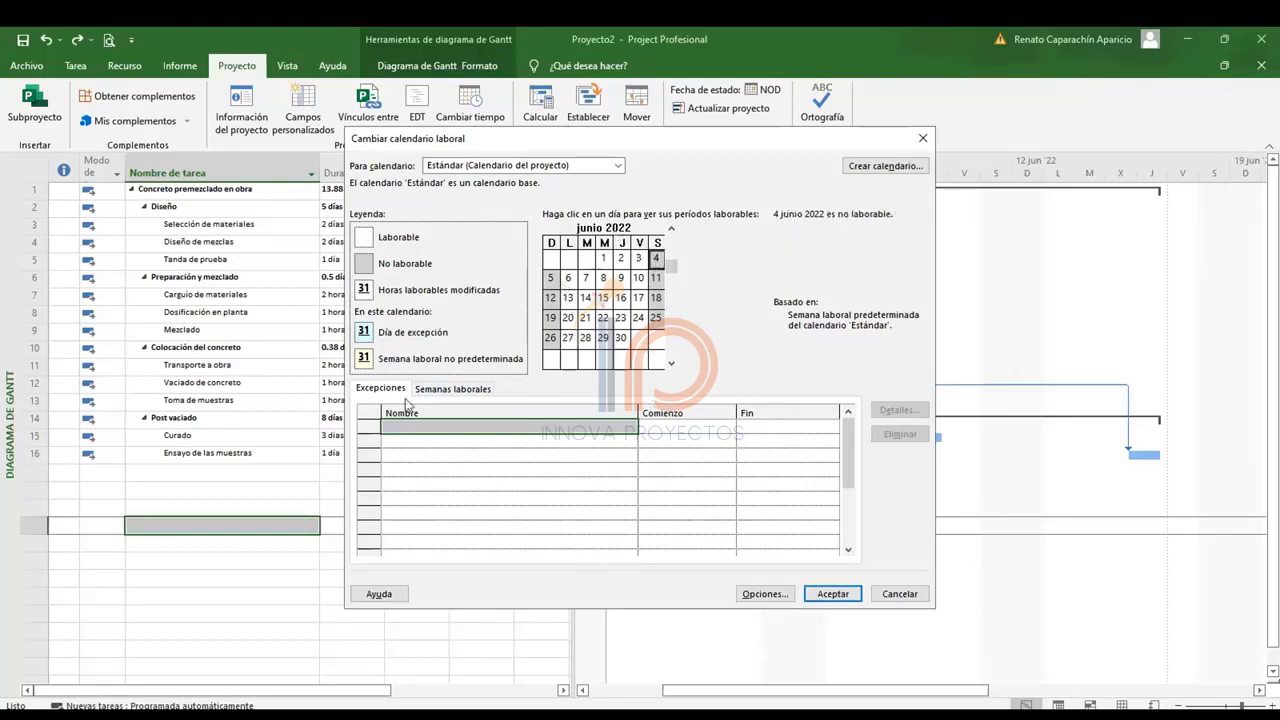
click(409, 425)
text(F)
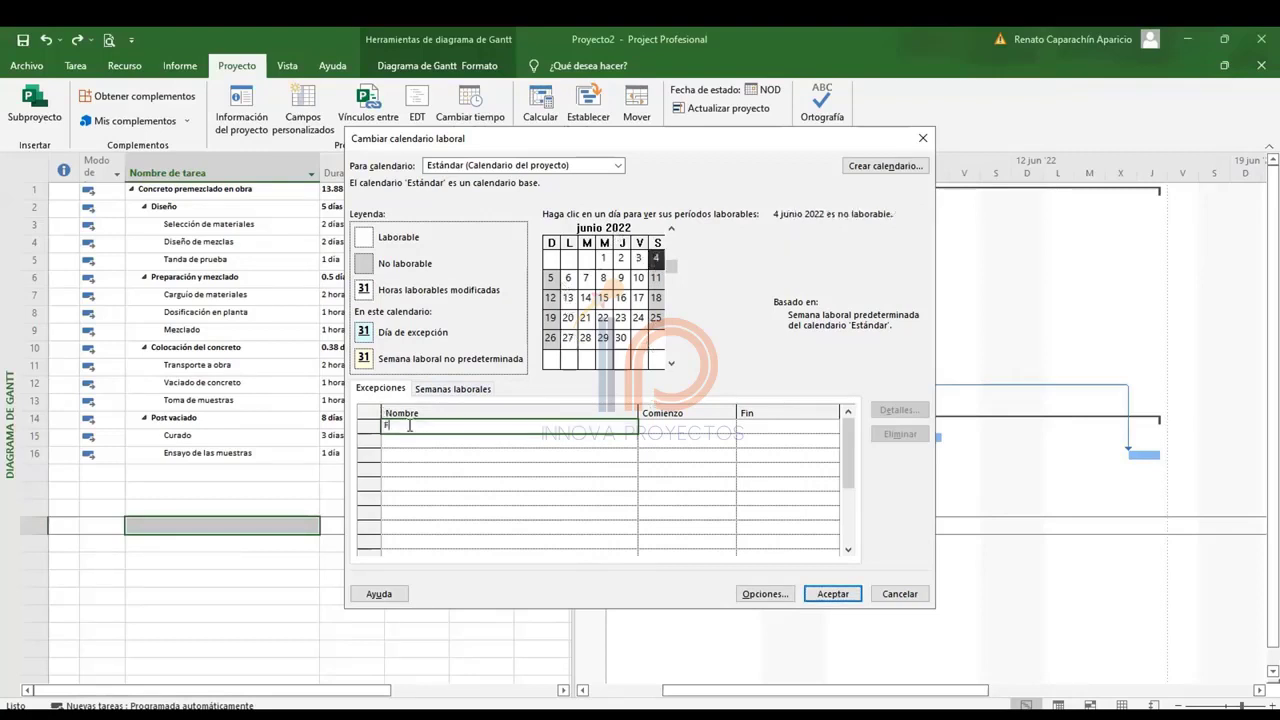
text(ines de semana laborables)
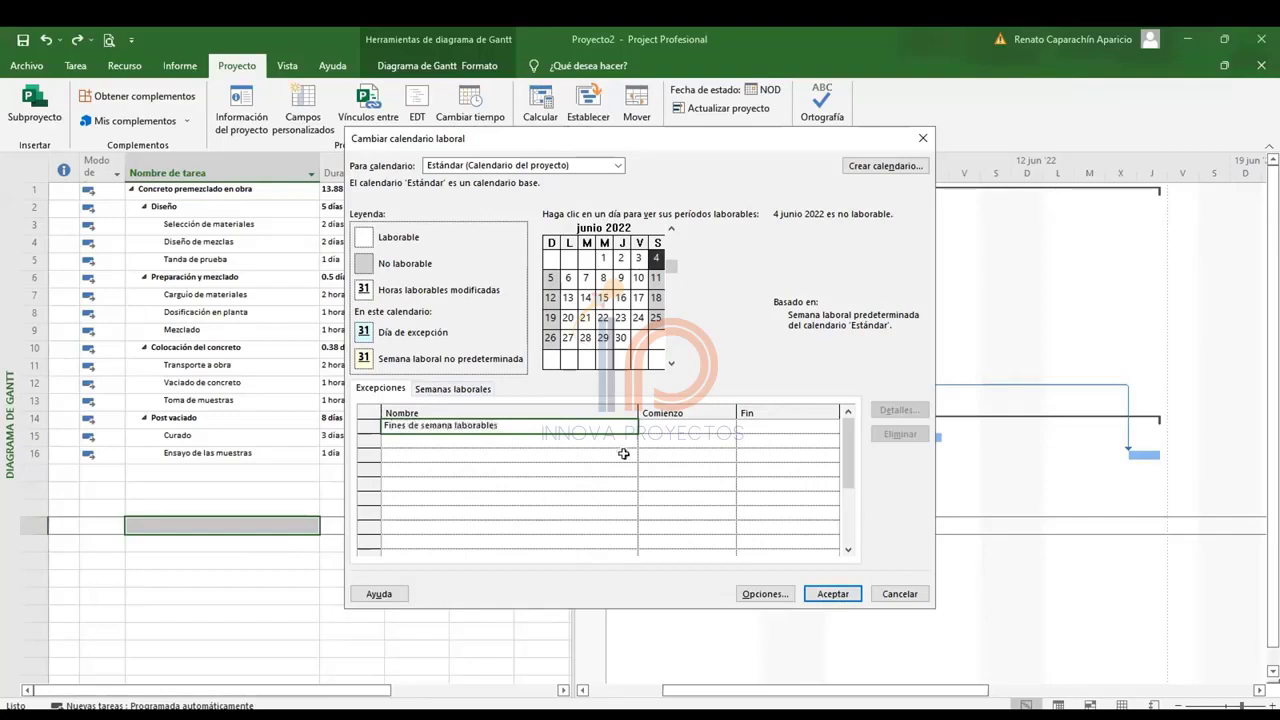
click(654, 427)
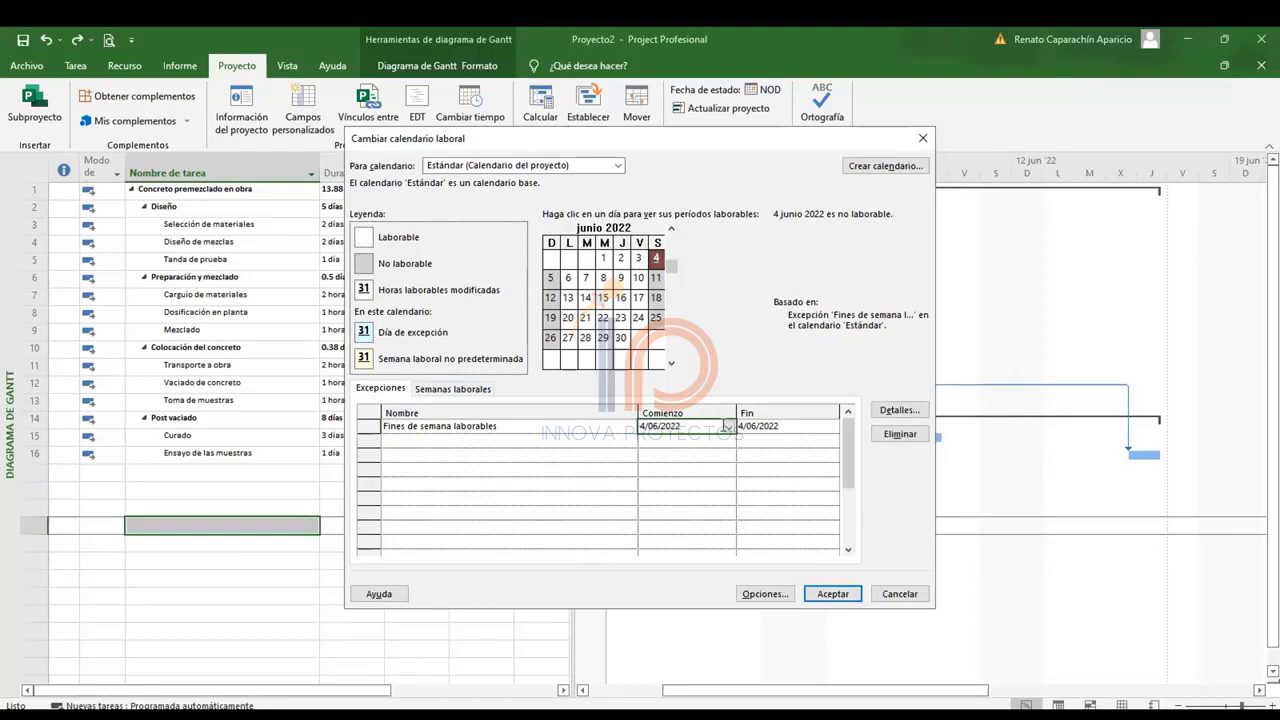
Give the weekend exception working periods 09:00–13:00 and 15:00–19:00, repeated every 3 weeks on domingo and sábado.
click(900, 411)
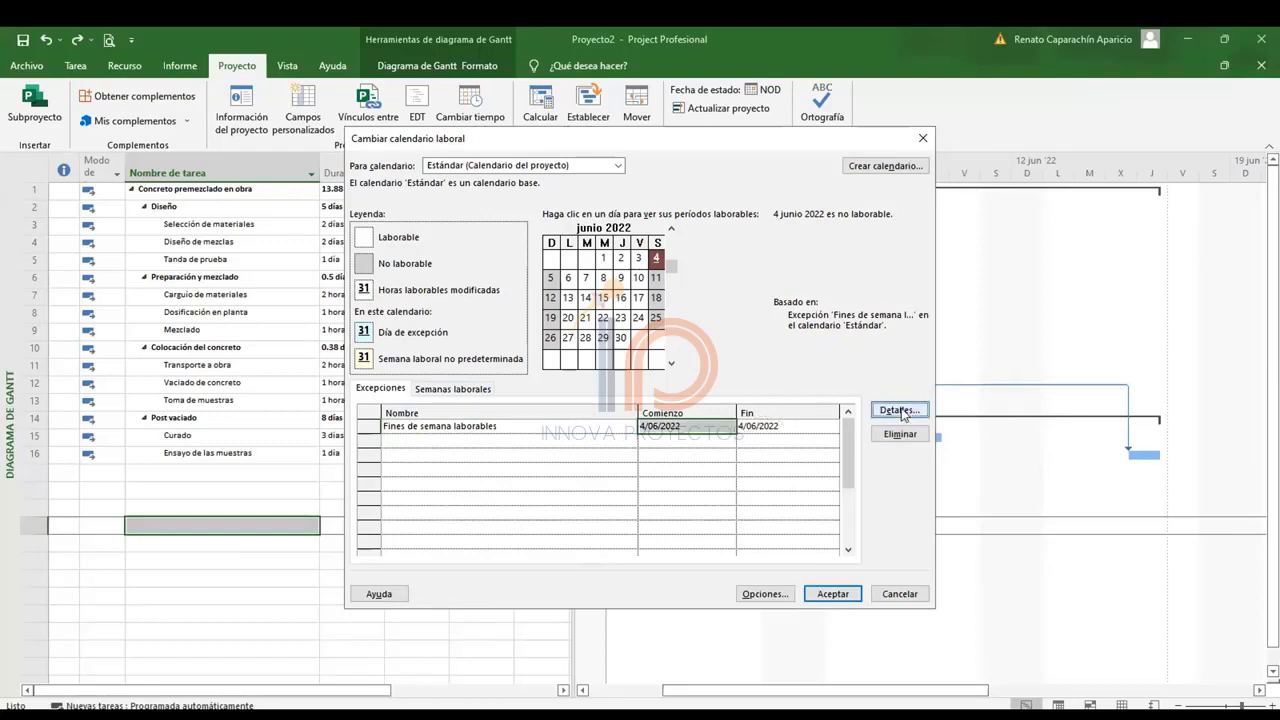
click(418, 250)
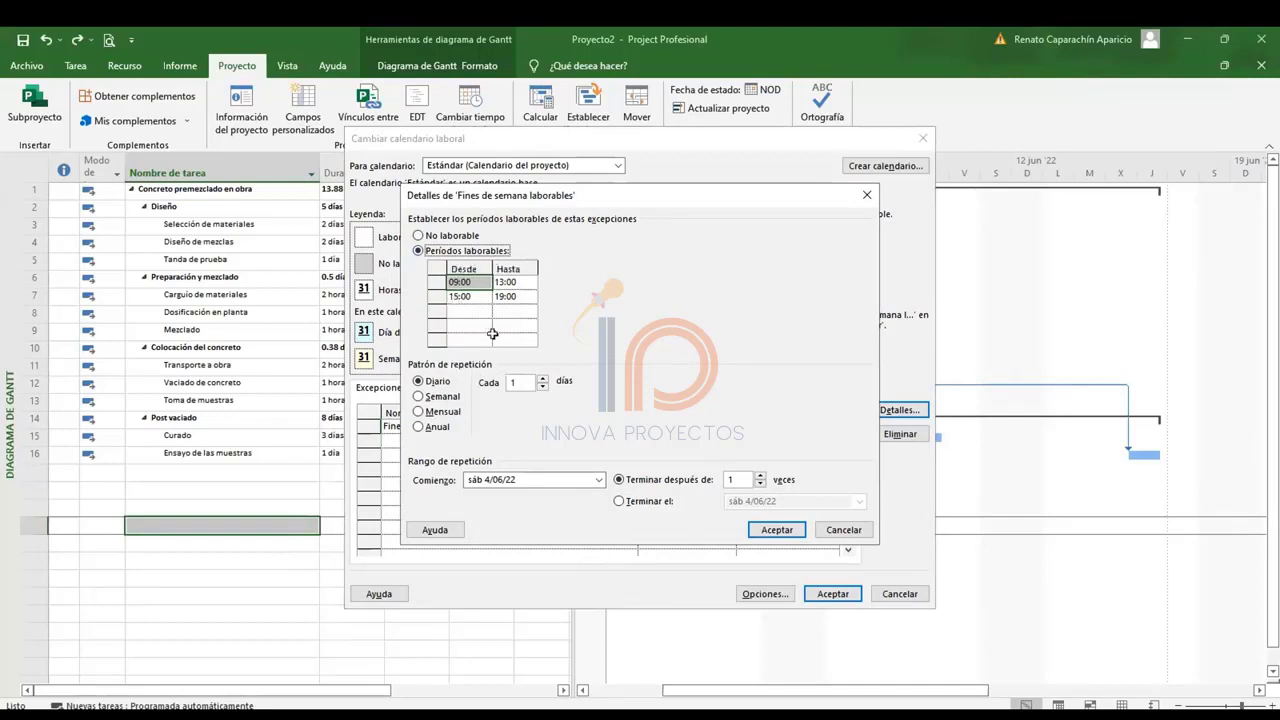
click(420, 397)
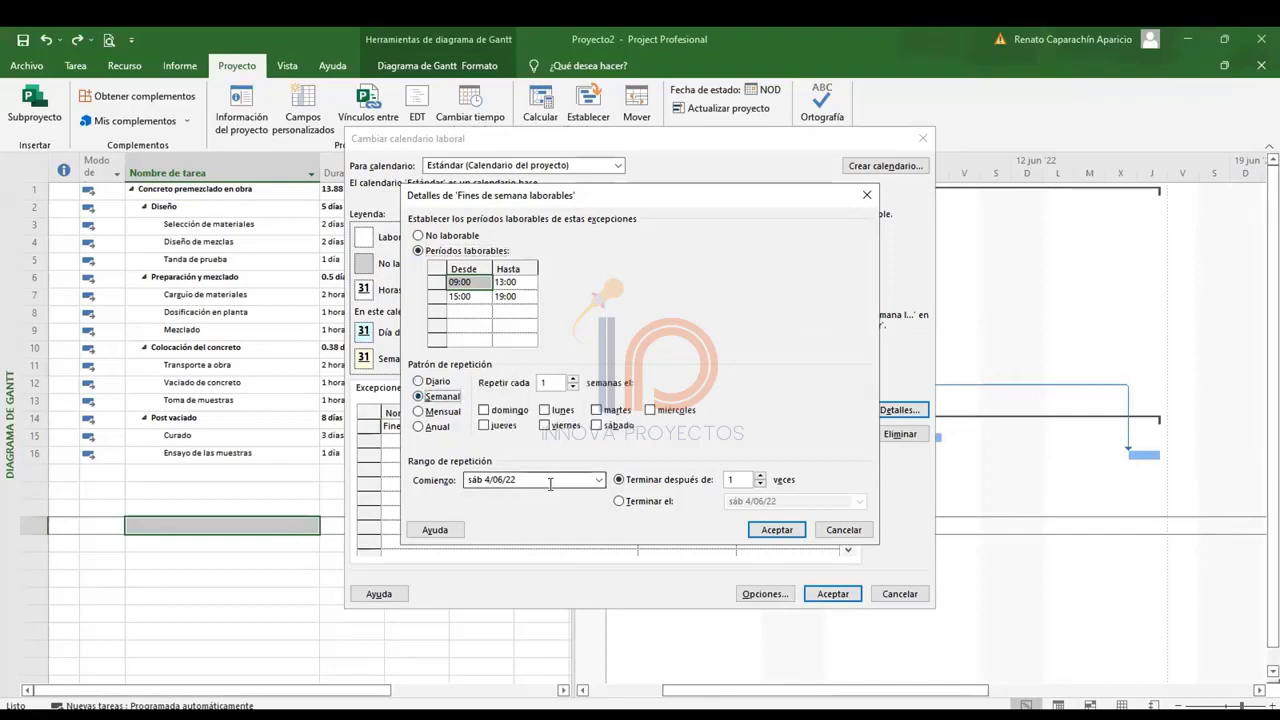
click(573, 379)
click(485, 411)
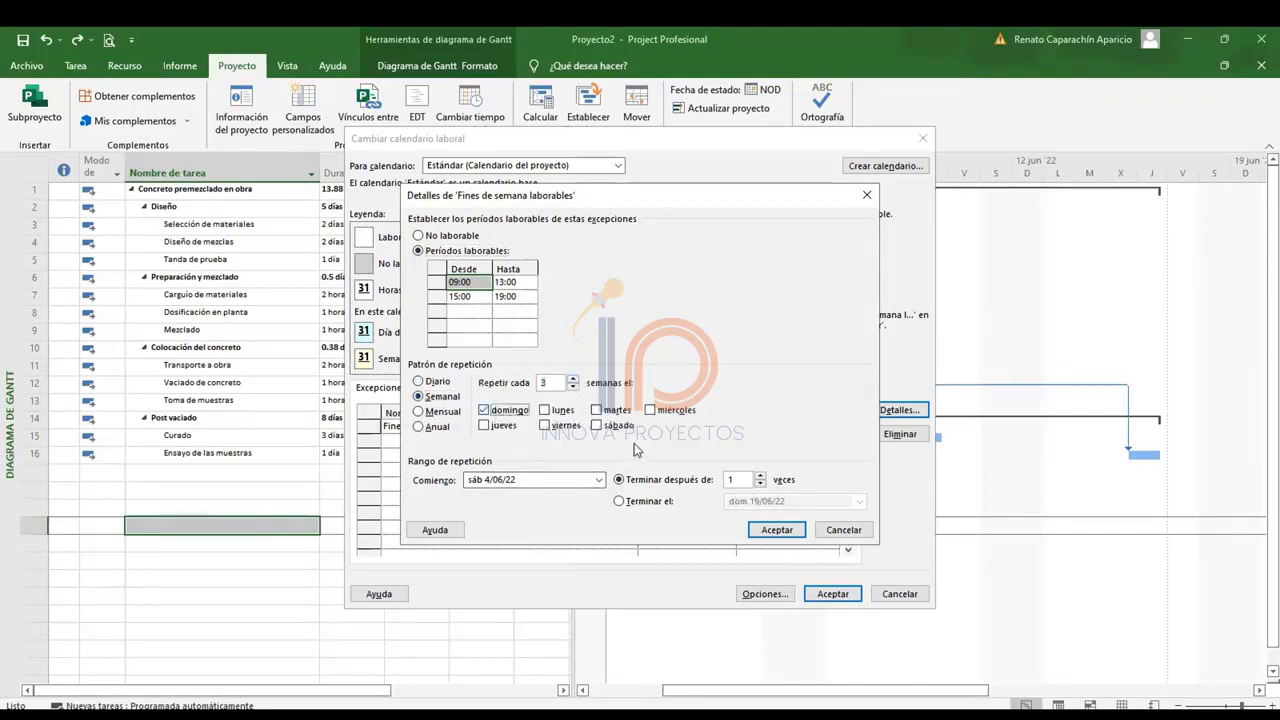
click(598, 426)
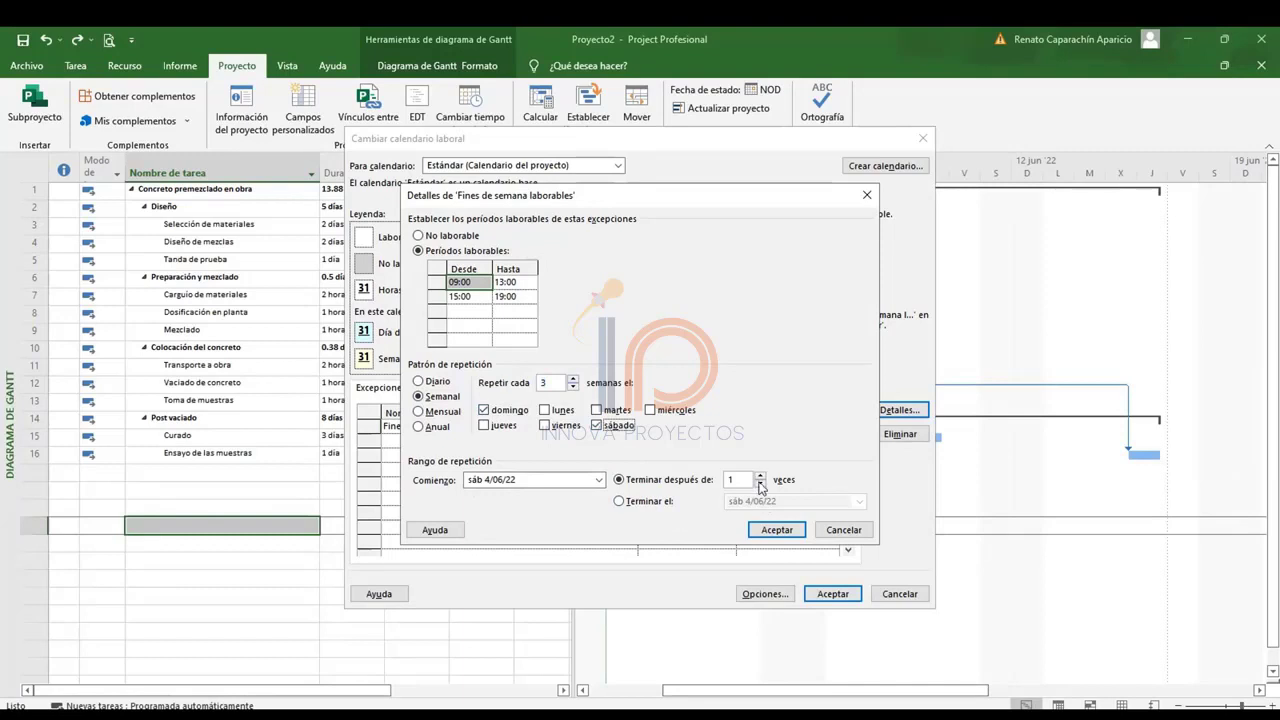
End the exception's recurrence after 3 occurrences and apply the changed working calendar to the project.
click(761, 476)
click(761, 476)
click(776, 535)
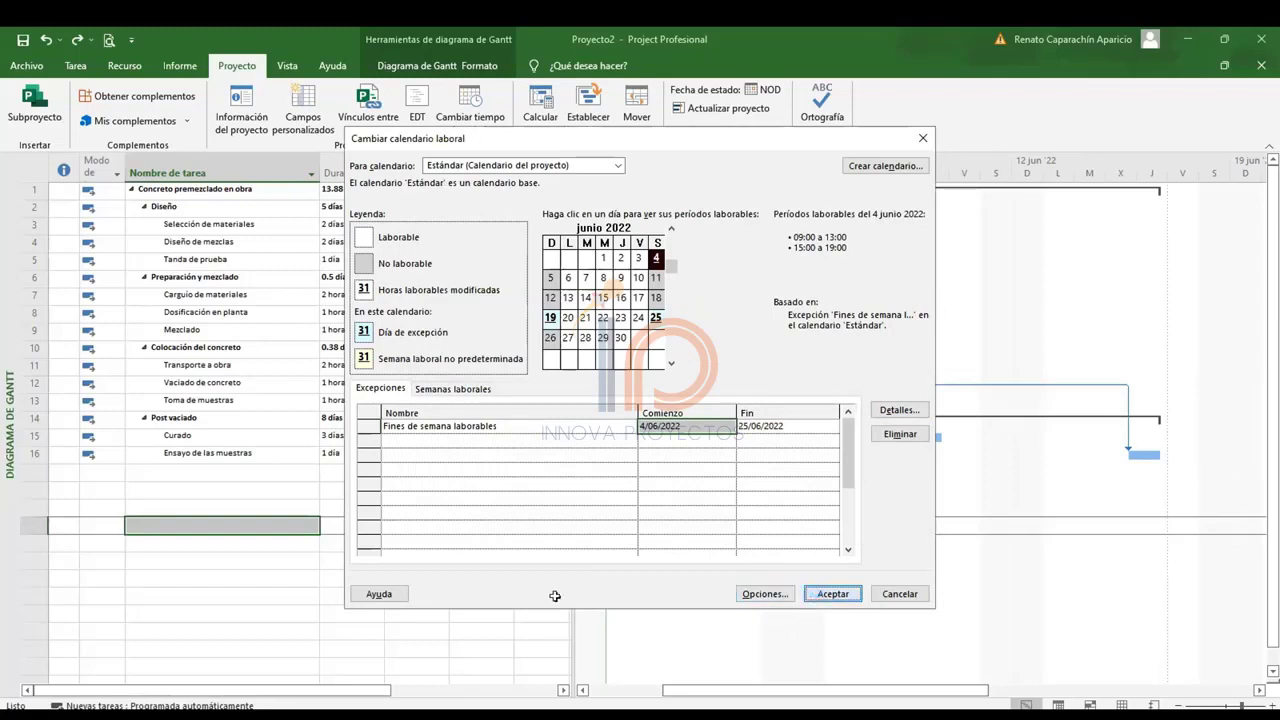
click(833, 594)
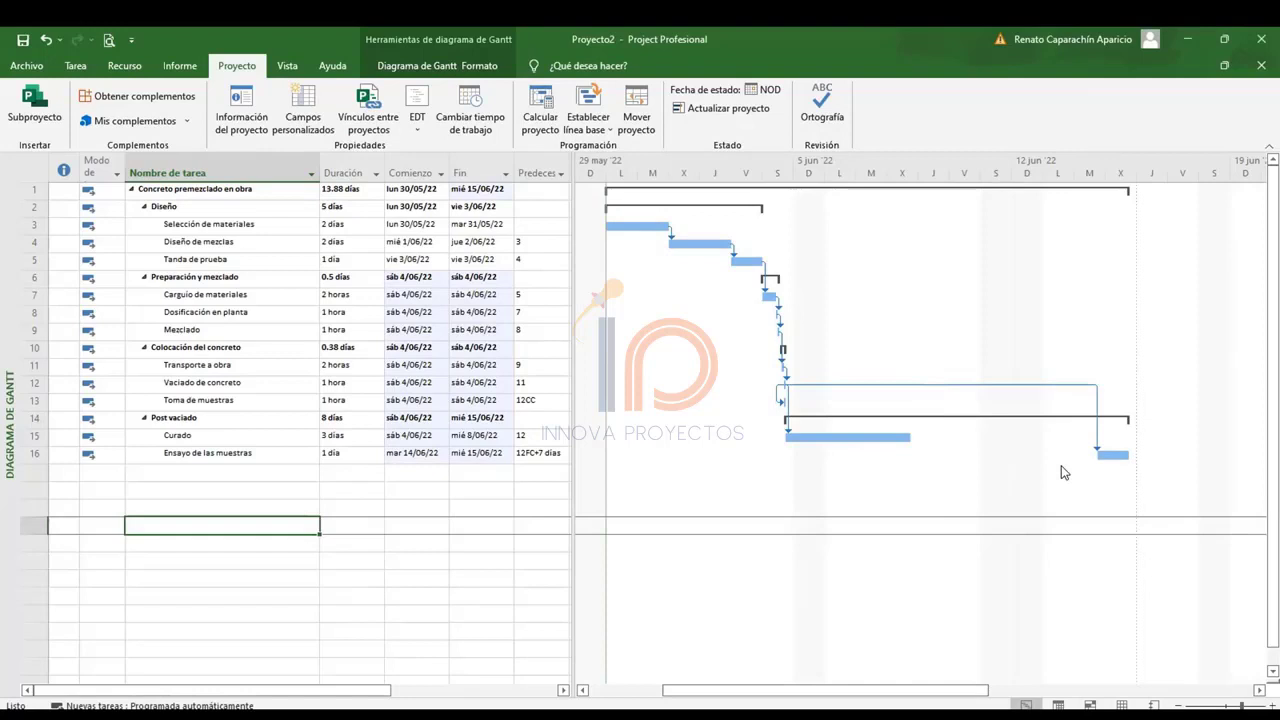
click(340, 474)
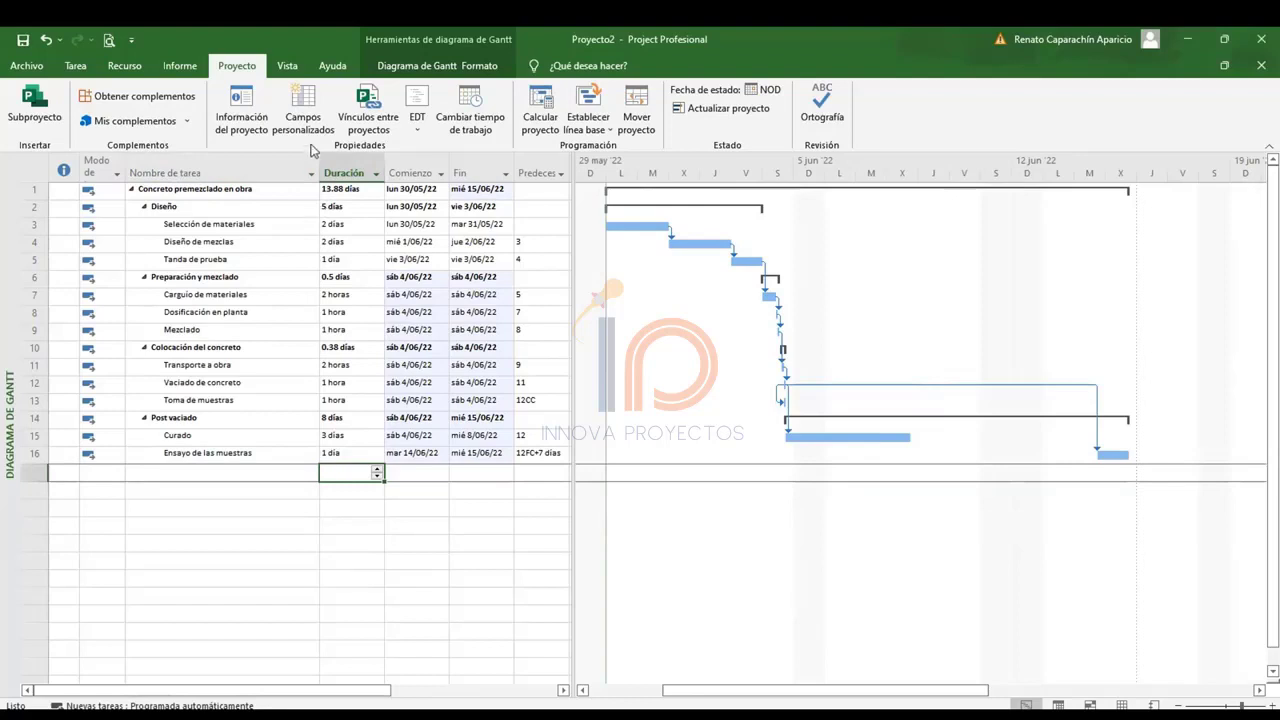
click(340, 190)
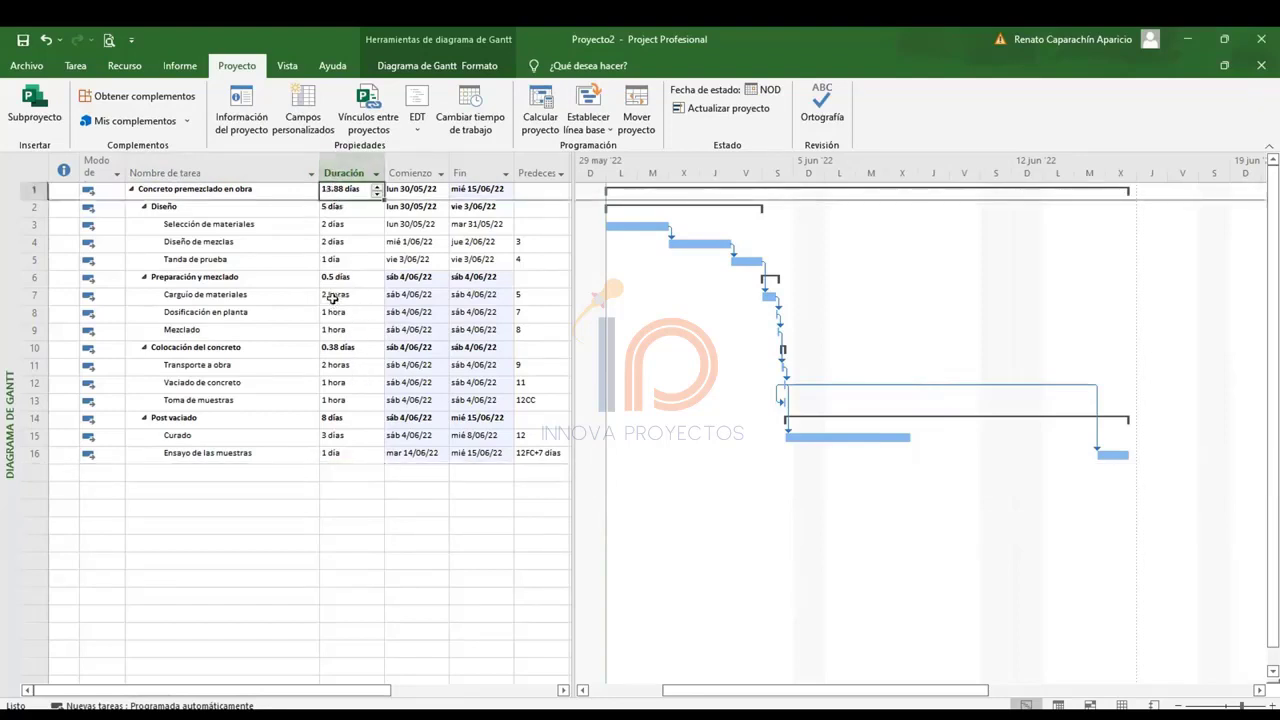
click(333, 297)
click(337, 314)
click(338, 329)
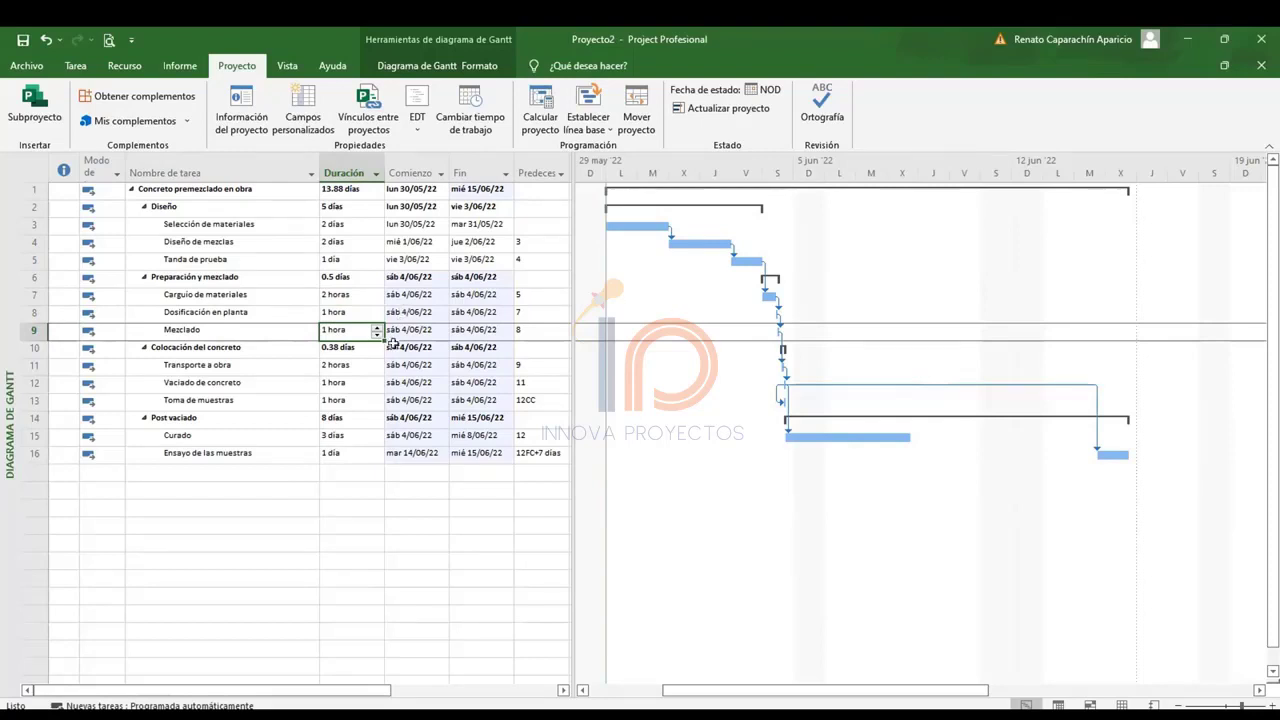
Change the predecessor of "Diseño de mezclas" to the start-to-start link 3CC with a lag of 1 día.
click(243, 241)
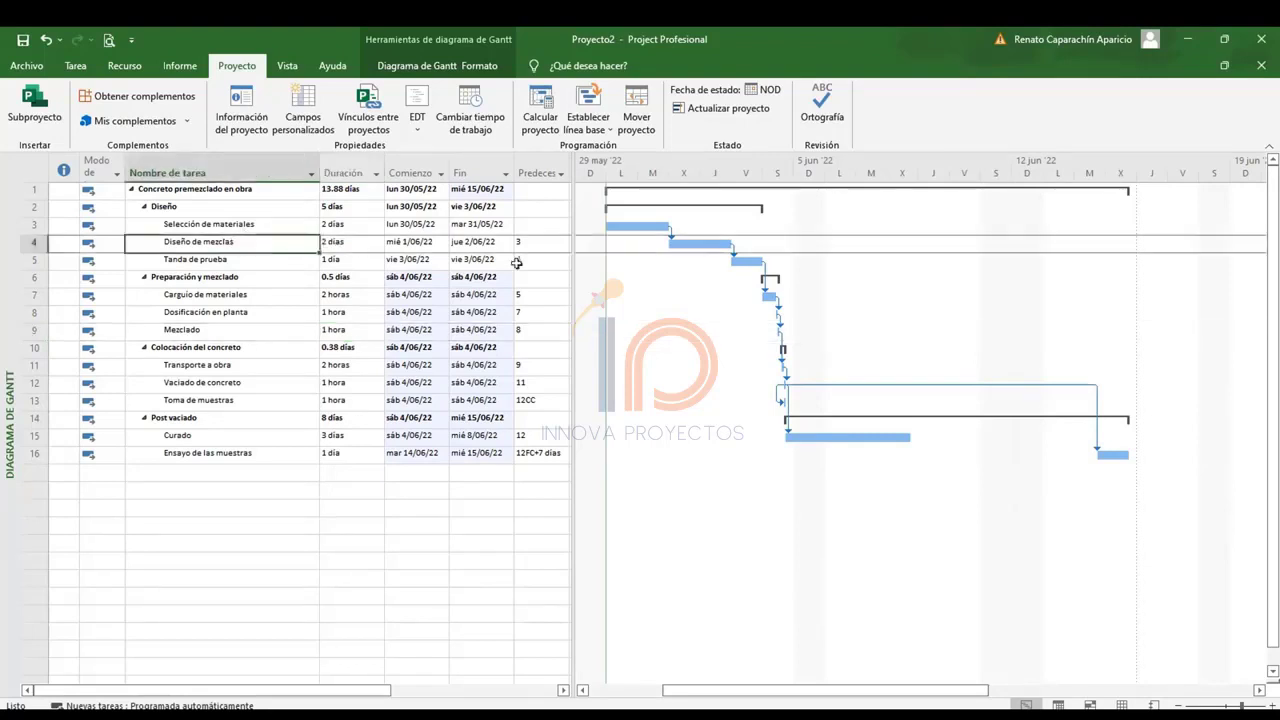
click(536, 246)
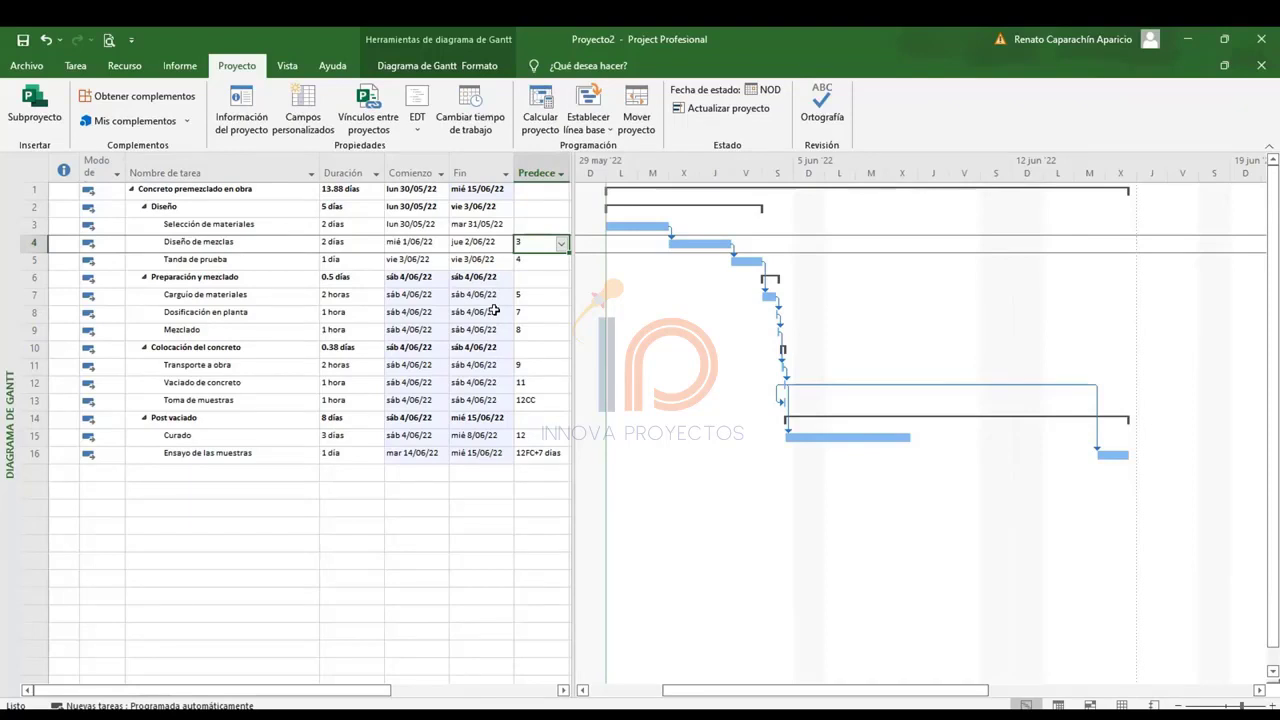
key(F2)
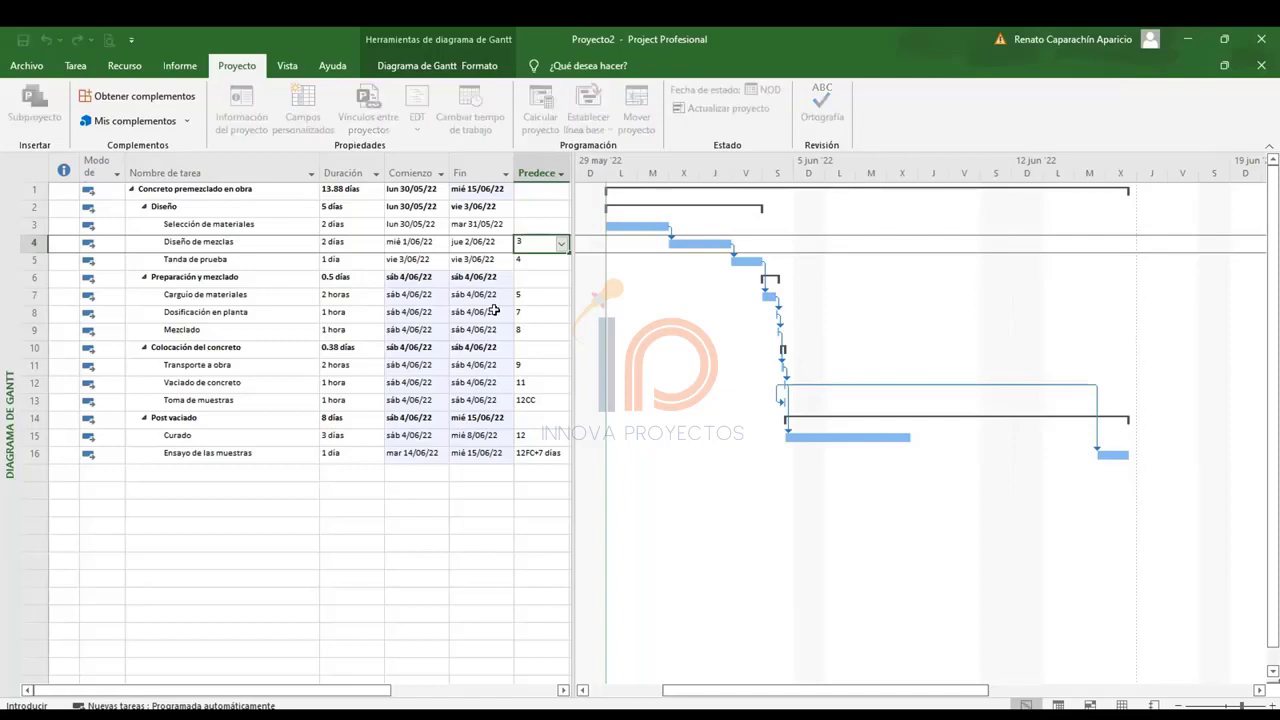
text(cc+1día)
key(Return)
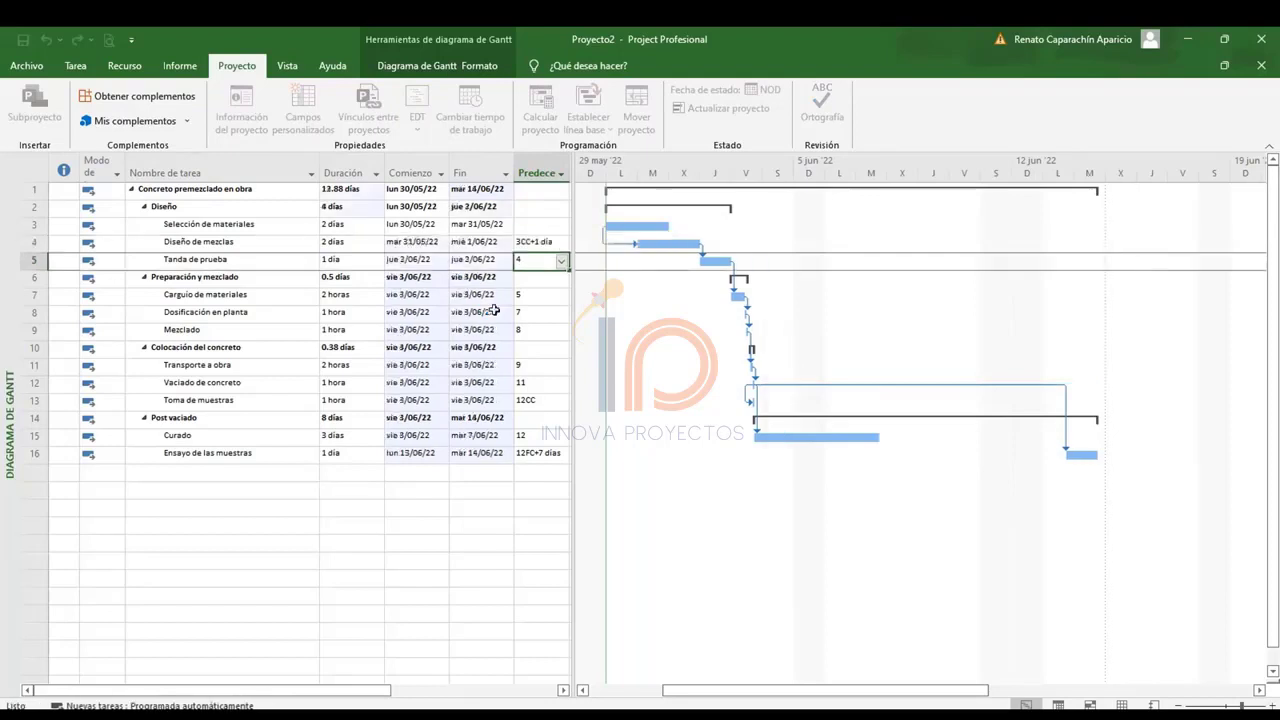
Examine the predecessor links from "Diseño de mezclas" through "Ensayo de las muestras" and the finish date of the last task.
key(Up)
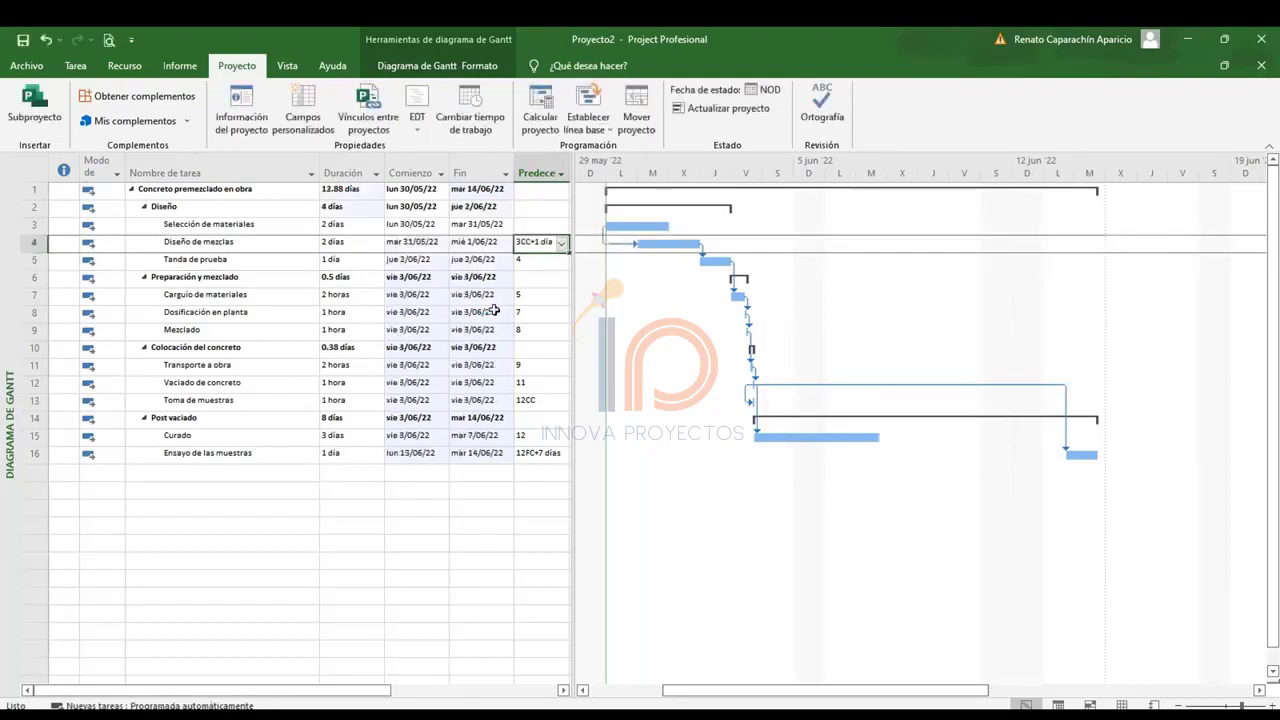
key(Down)
key(Down)
key(Down)
key(Down)
key(Down)
key(Down)
key(Down)
key(Down)
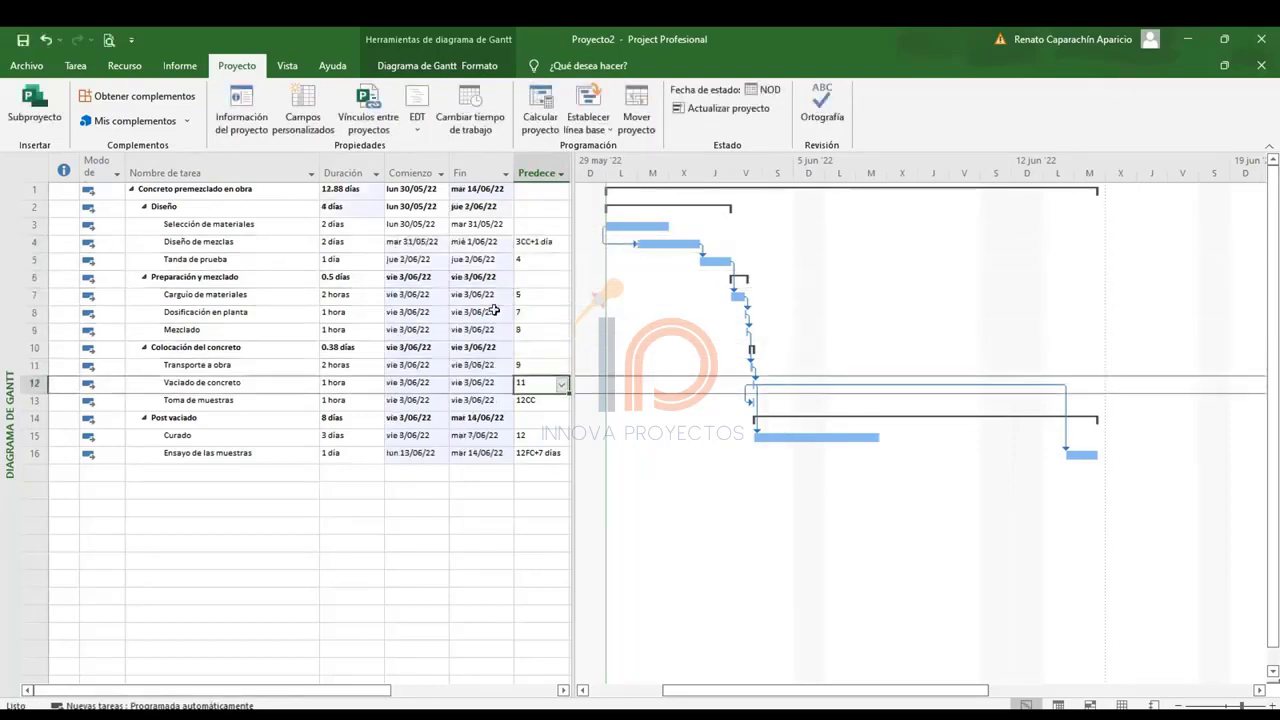
key(Down)
key(Down)
key(Down)
key(Down)
key(Left)
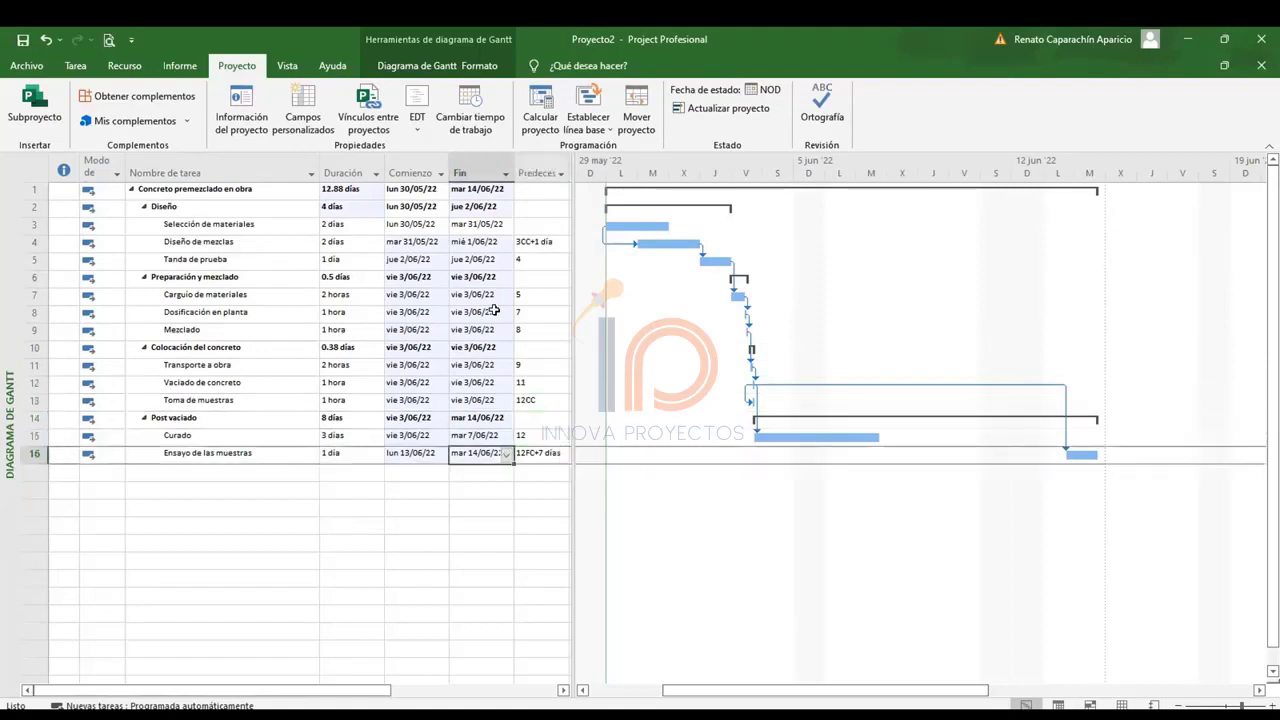
Examine the start dates of the tasks from "Ensayo de las muestras" back up to "Colocación del concreto".
key(Left)
key(Left)
key(Right)
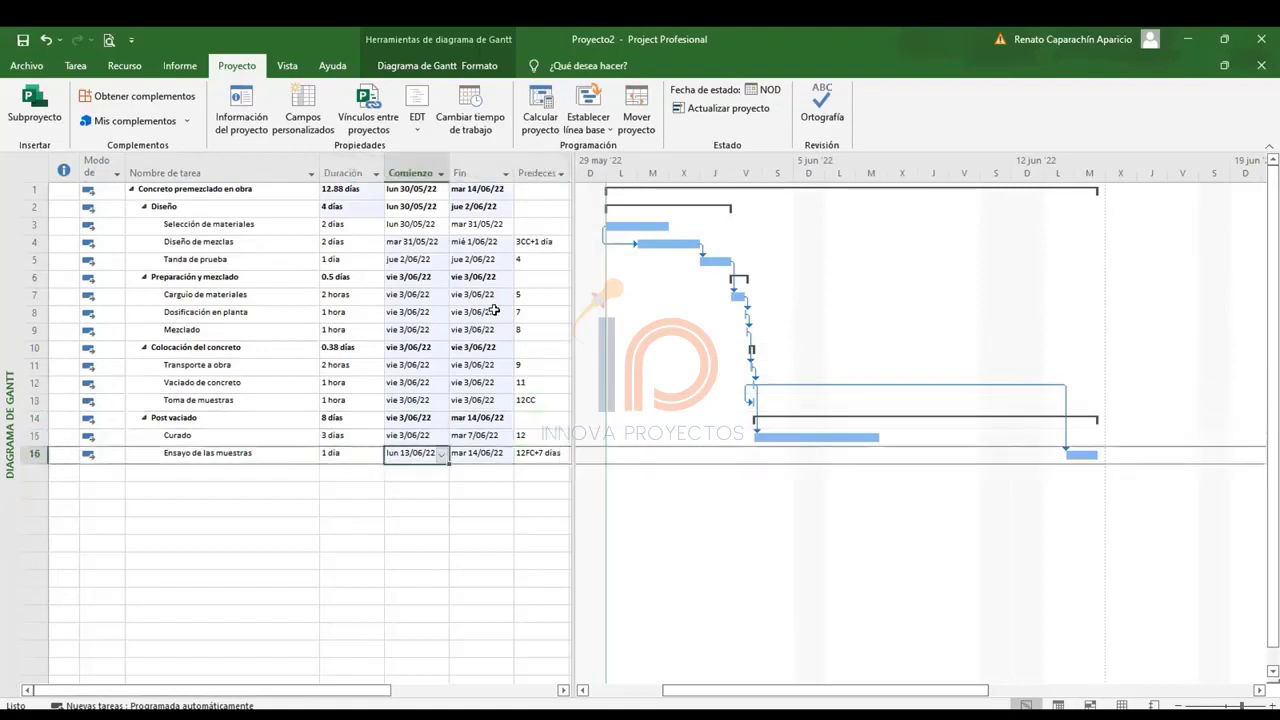
key(Up)
key(Up)
key(Up)
key(Up)
key(Up)
key(Up)
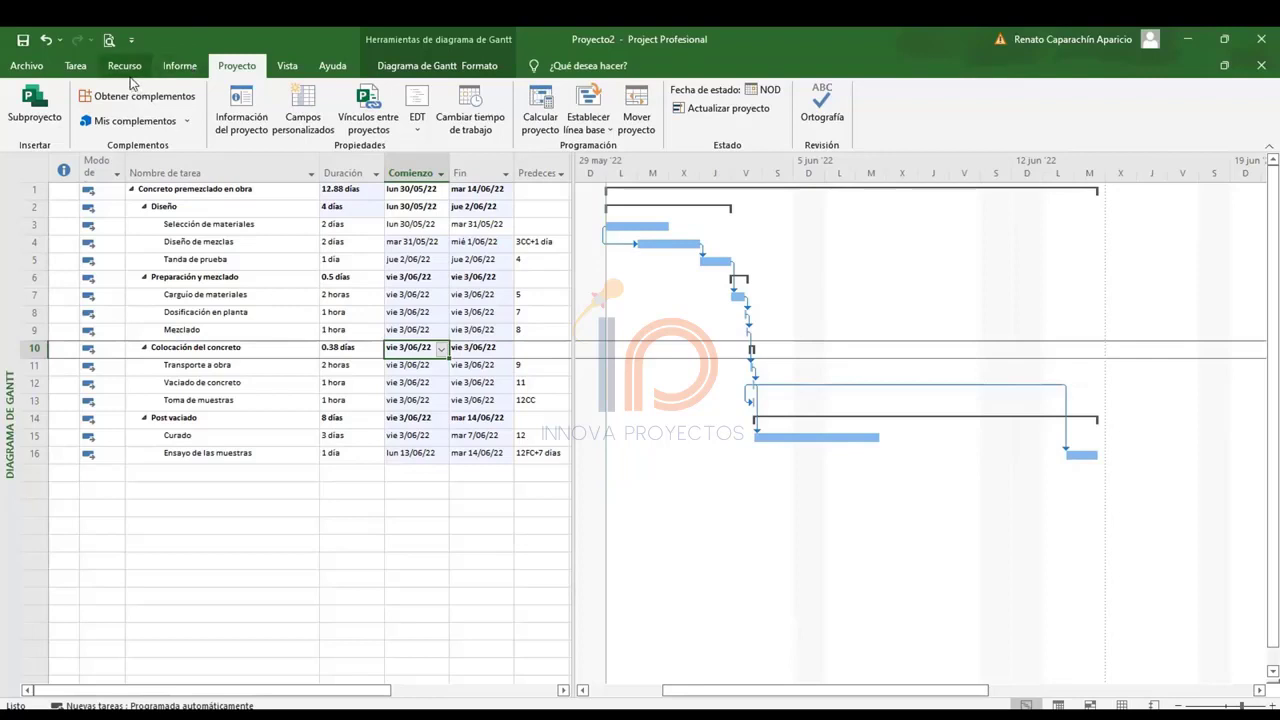
Switch from the Gantt chart to the resource sheet view (Hoja de recursos).
click(211, 477)
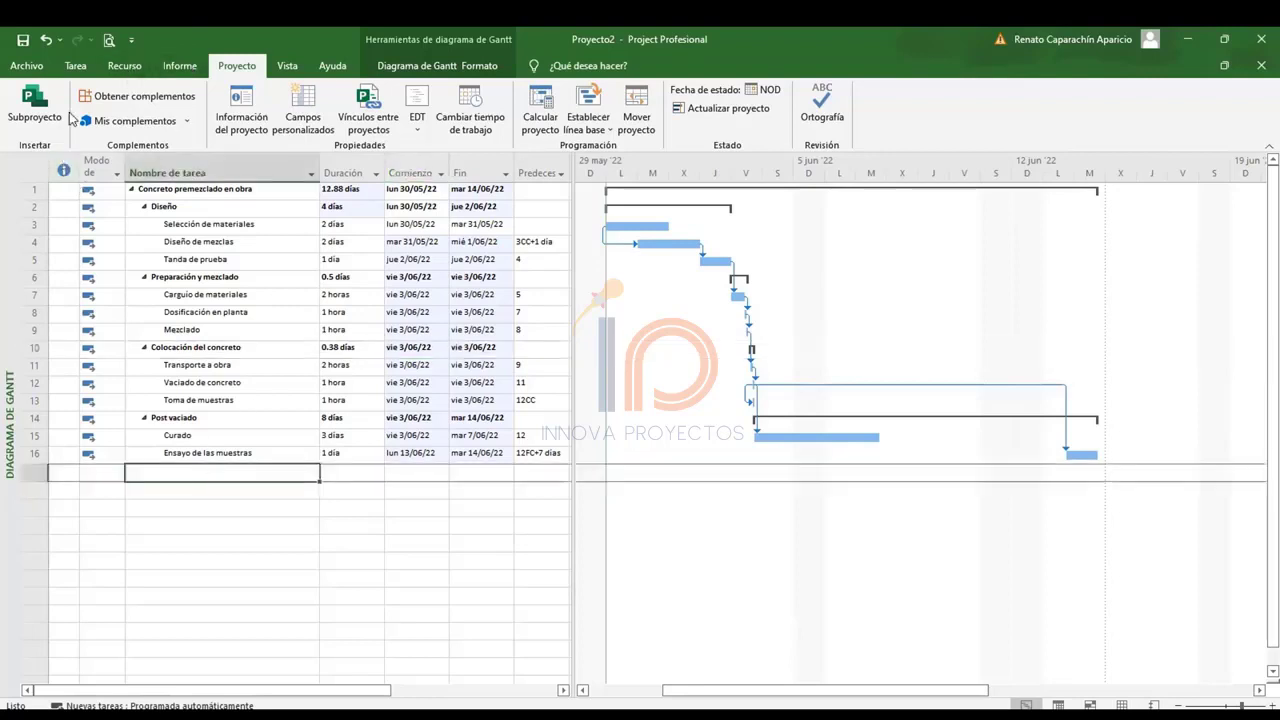
click(75, 65)
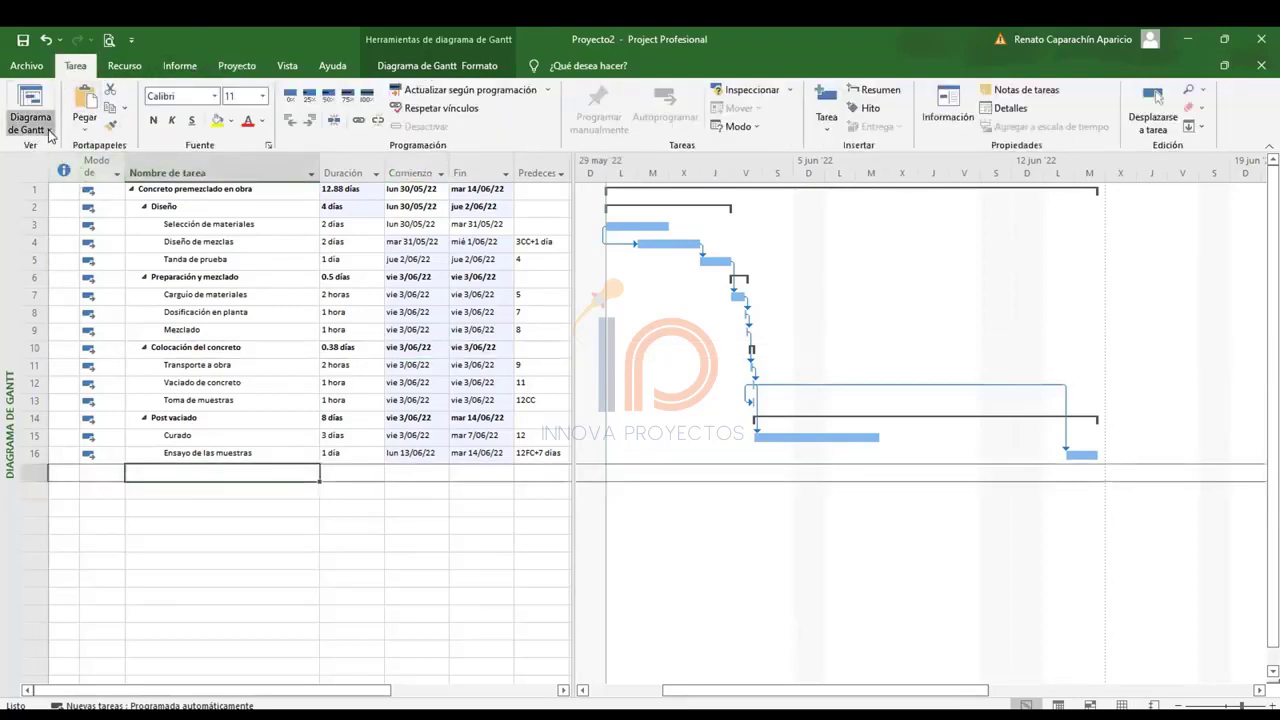
click(49, 133)
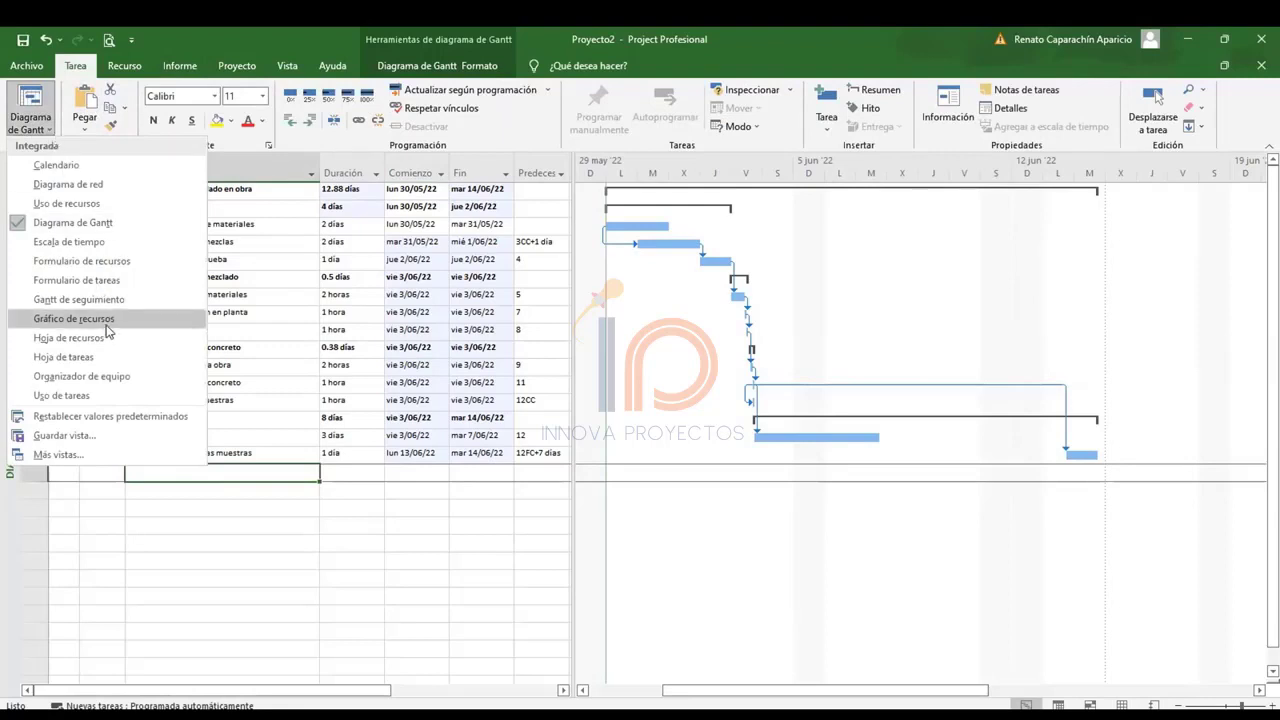
click(70, 338)
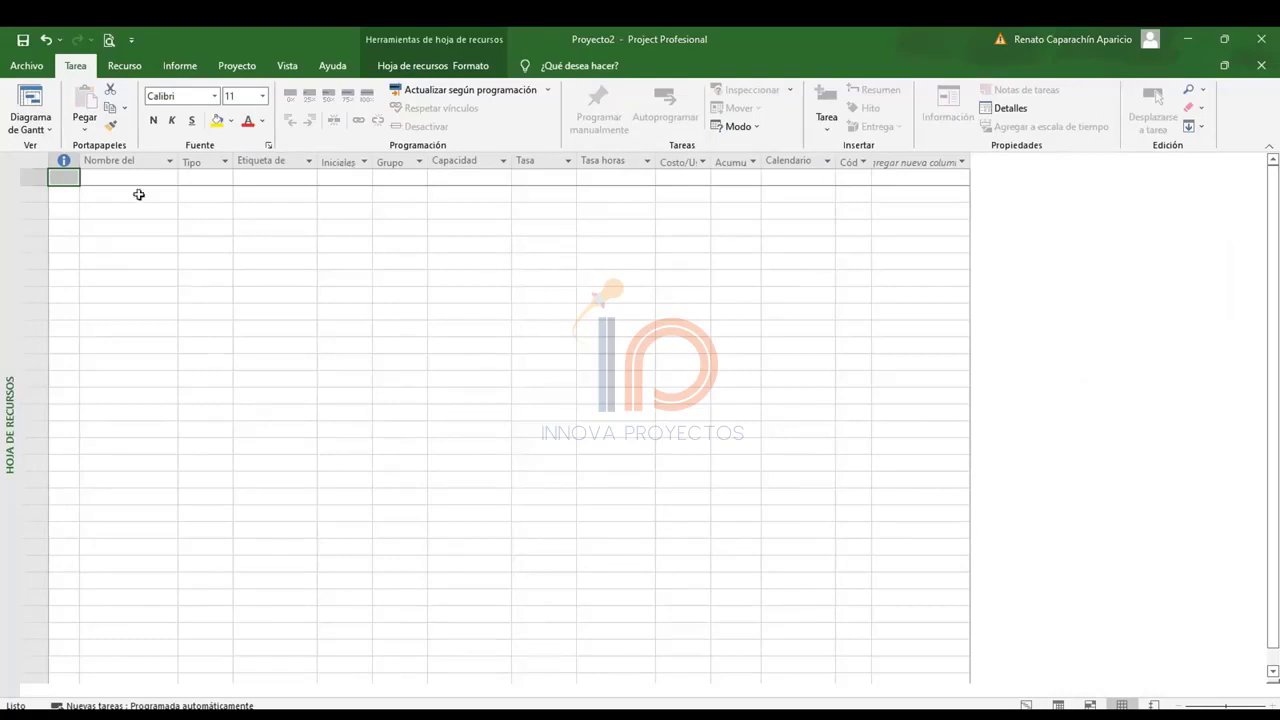
Add the resources "Operador de planta" and "Operador de mixer" in the first two rows of the resource sheet.
click(144, 179)
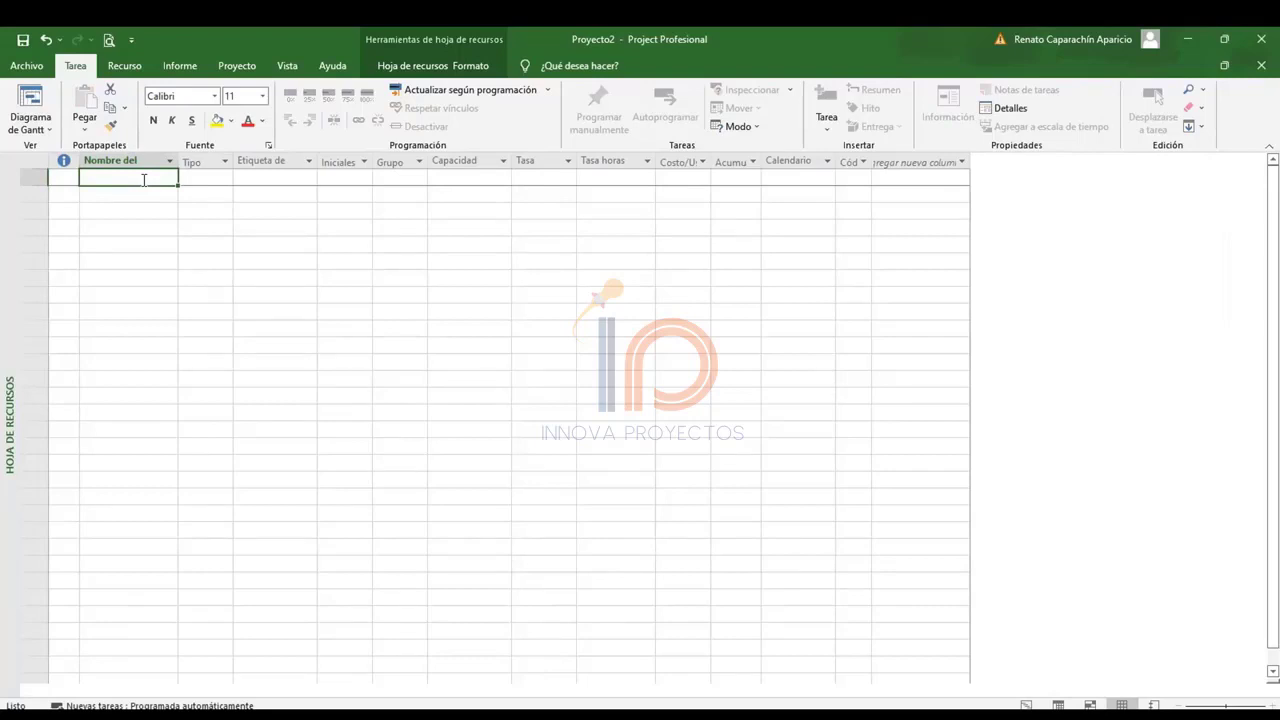
text(Ope)
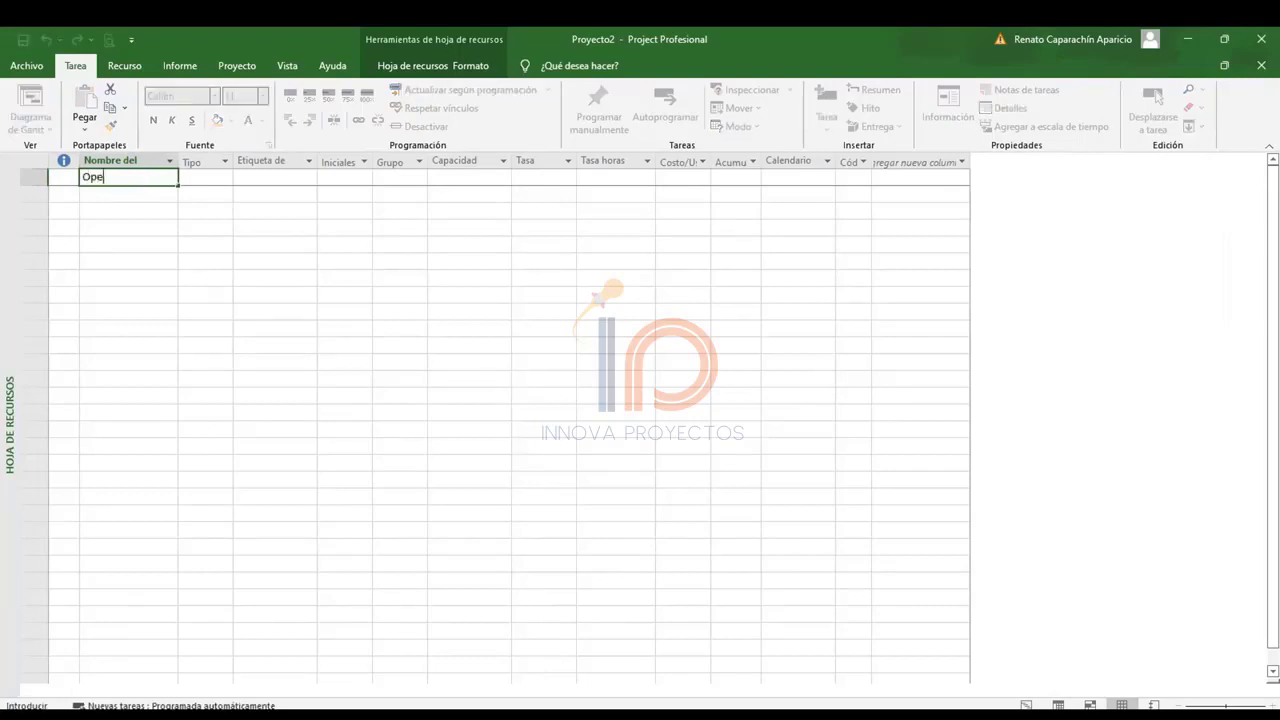
text(rador de planta)
key(Return)
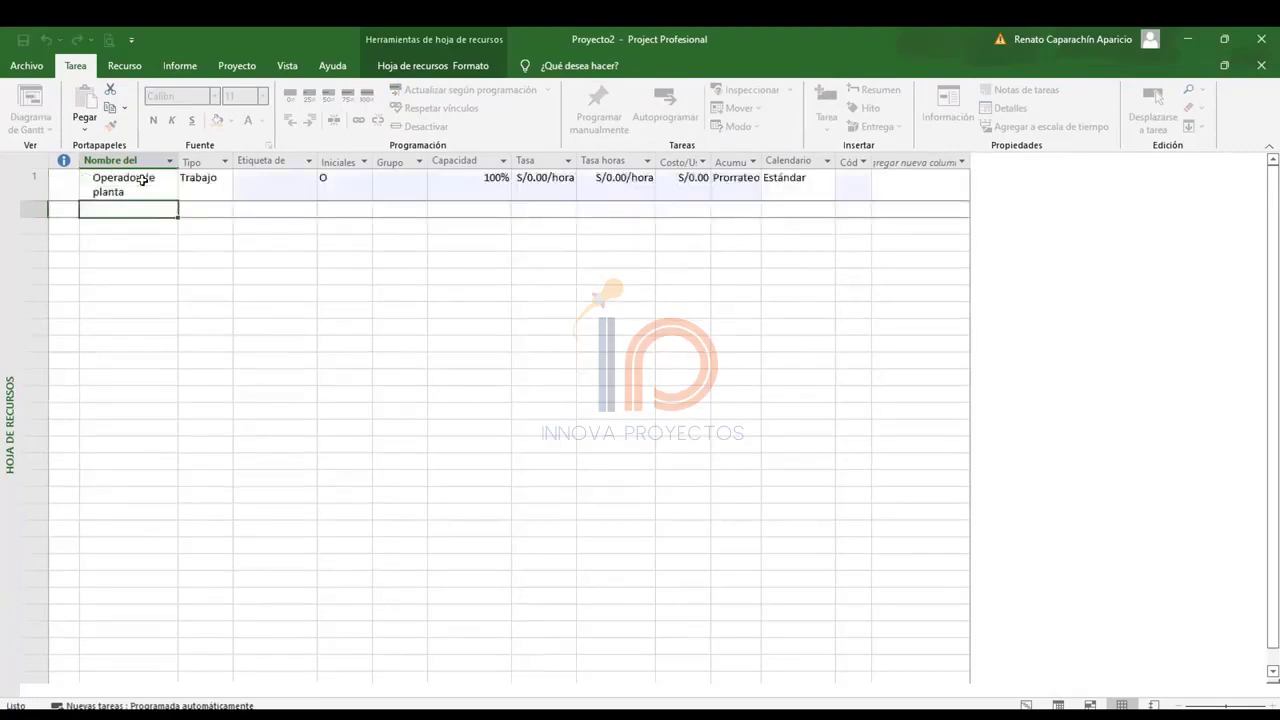
text(Oper)
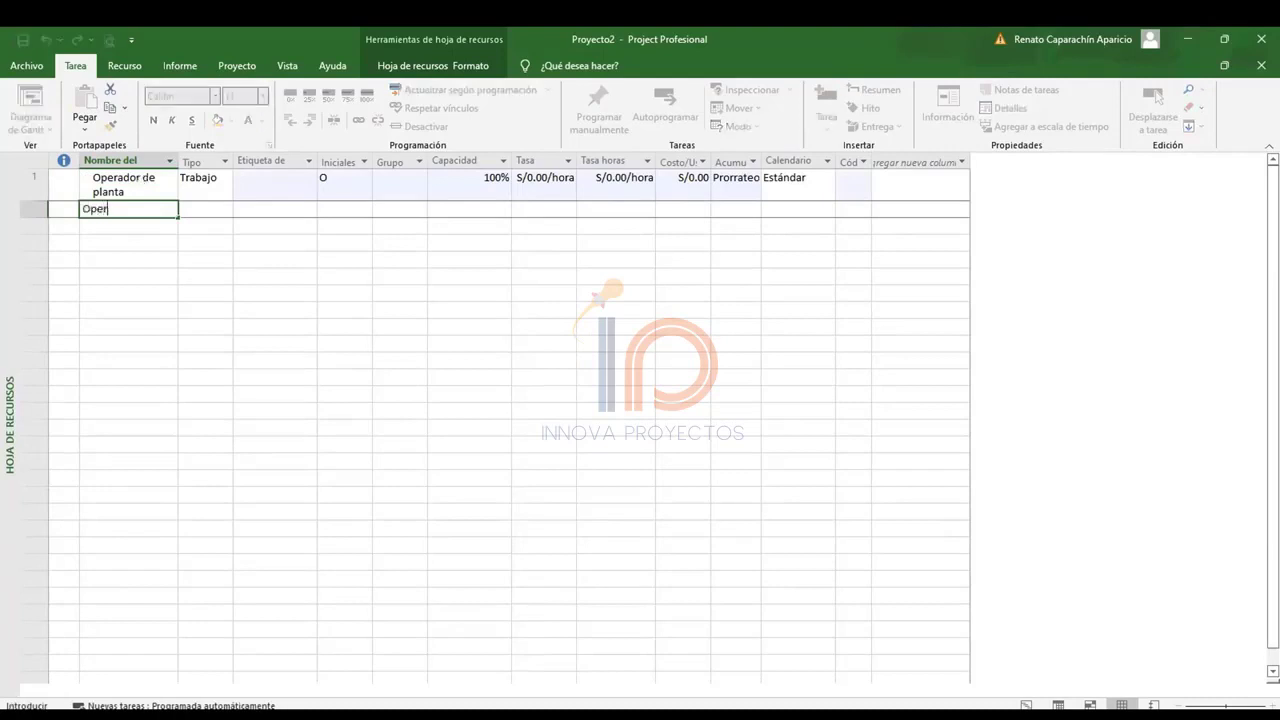
text(ador de mixer)
key(Return)
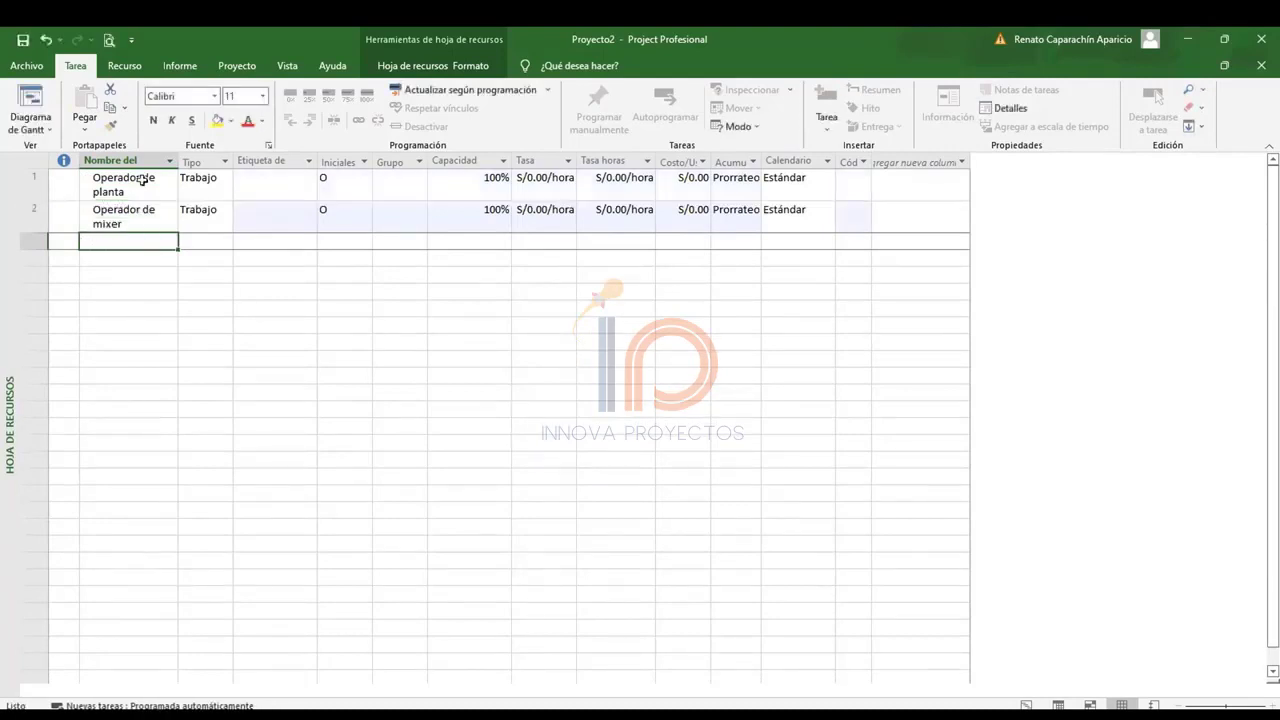
Add the resources "Ingeniero" and "Responsable de canteras" below the two operators.
text(Ingeniero)
key(Return)
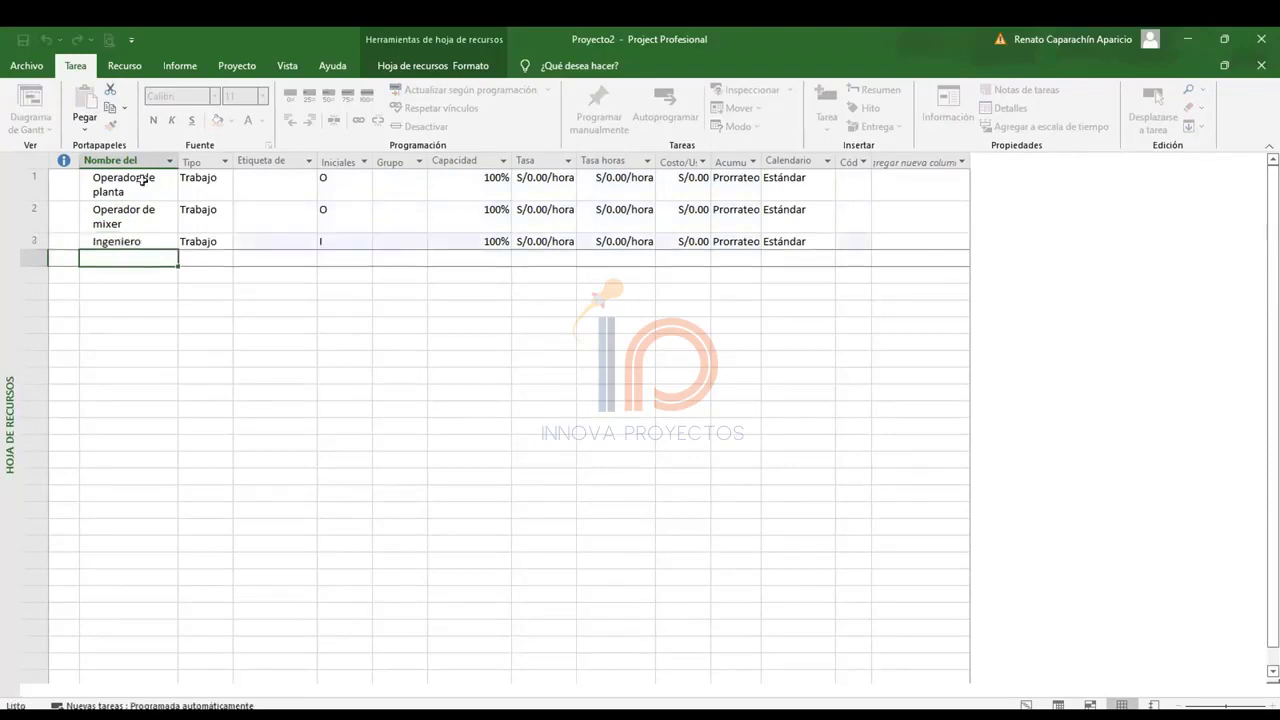
text(Resp)
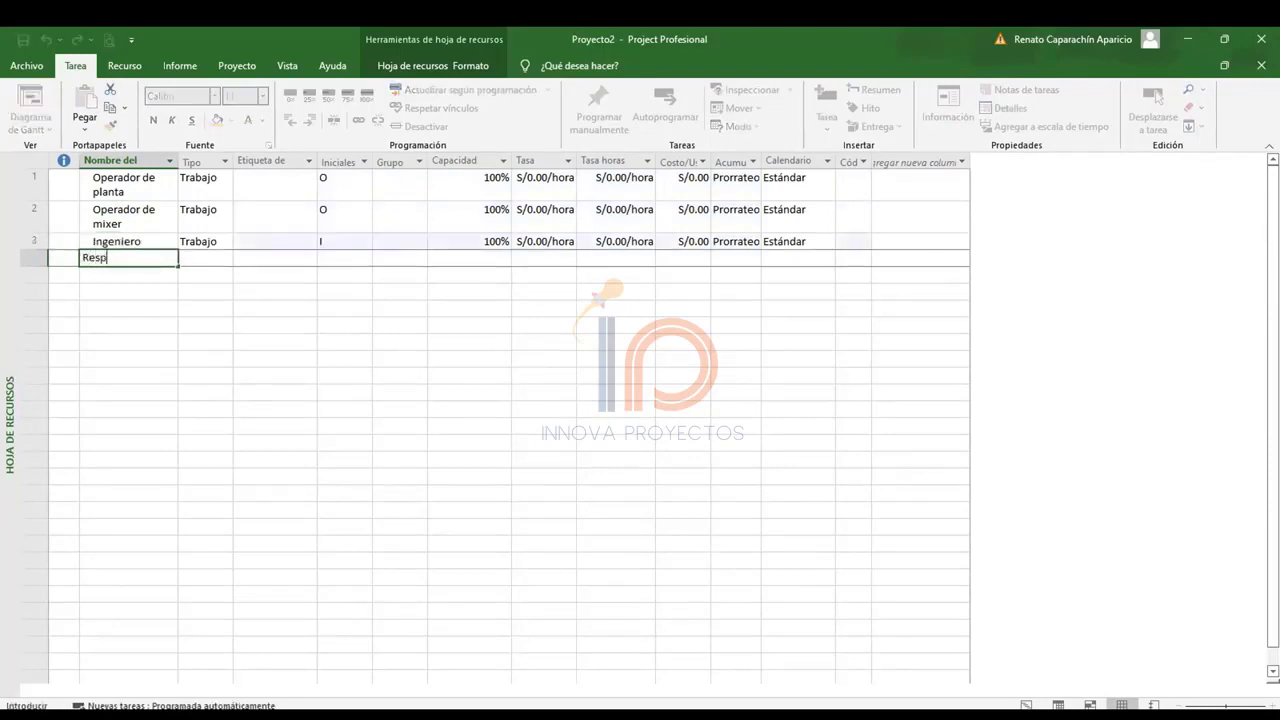
text(onsable de canteras)
key(Return)
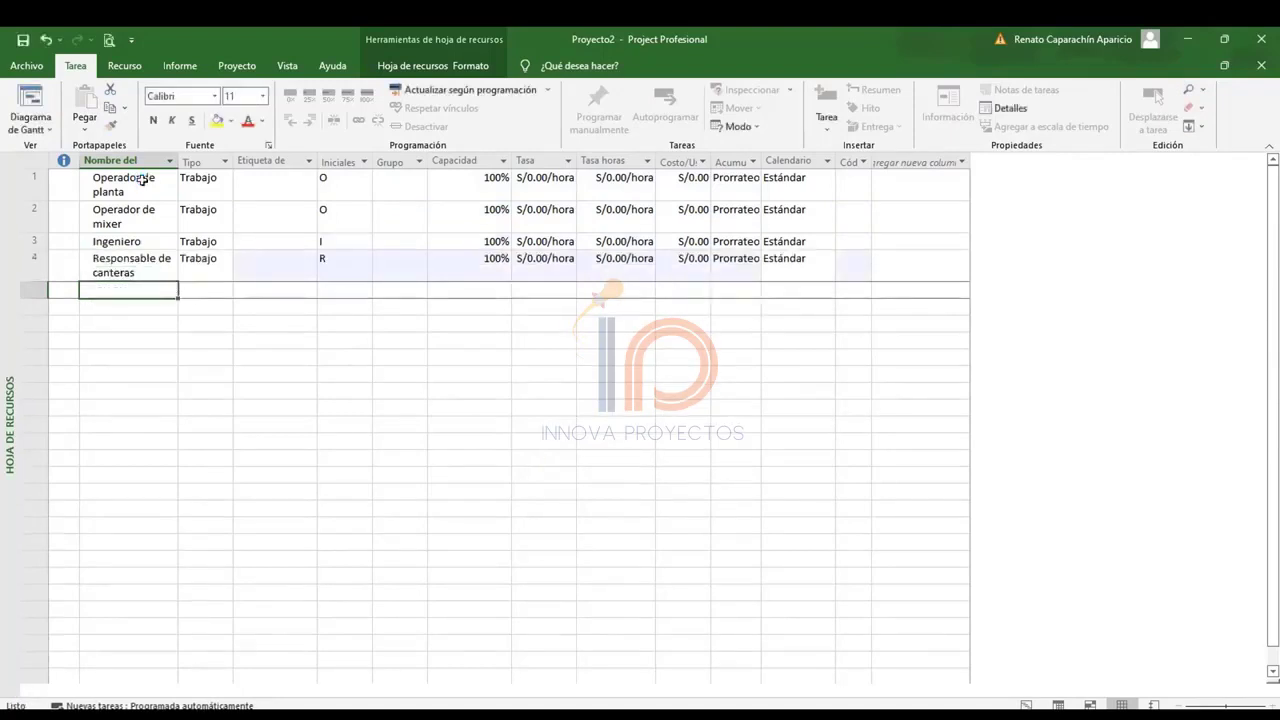
Add the resources "Técnico en concreto" and "Ayudante" at the end of the resource list.
text(Técnico en )
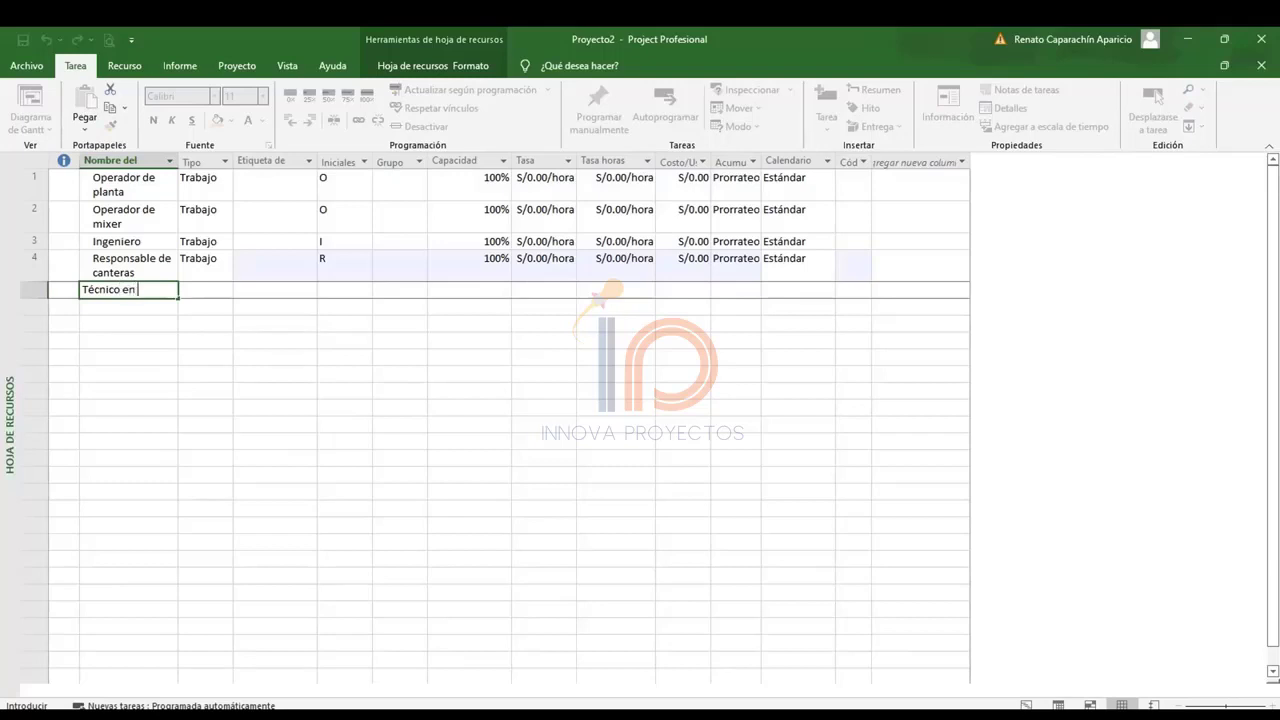
text(concreto)
key(Return)
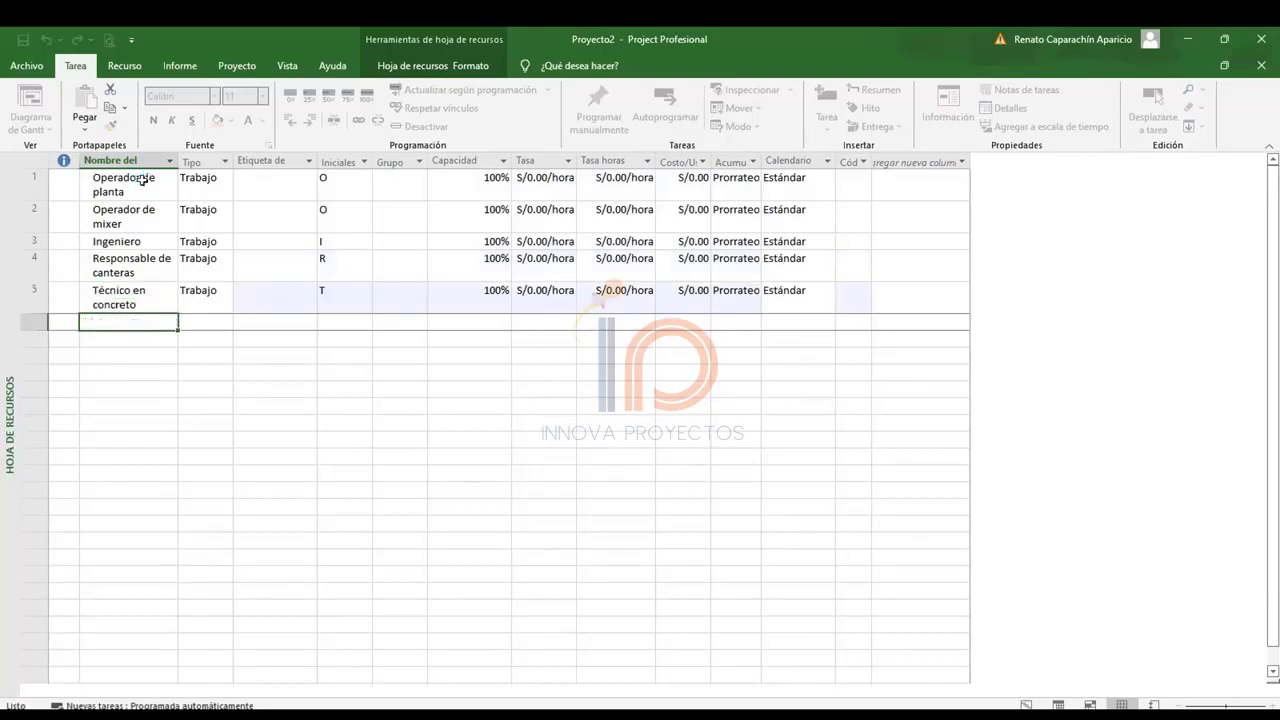
text(Ayudante)
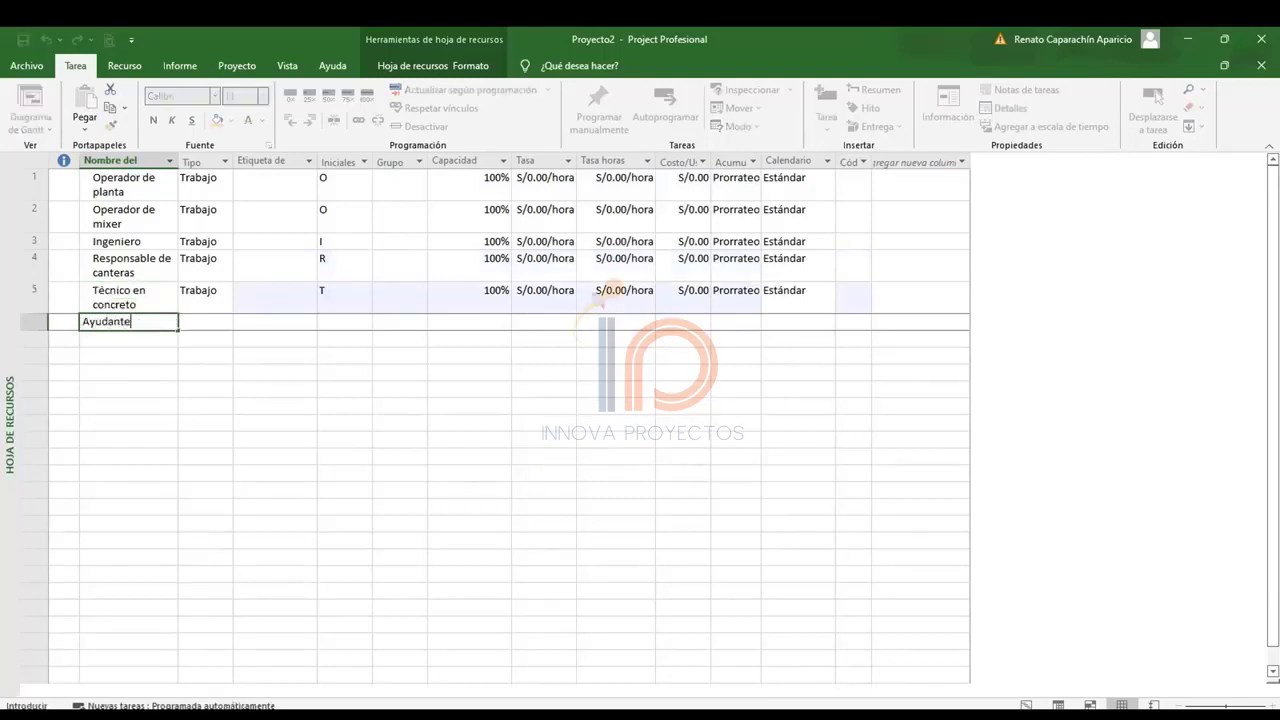
key(Return)
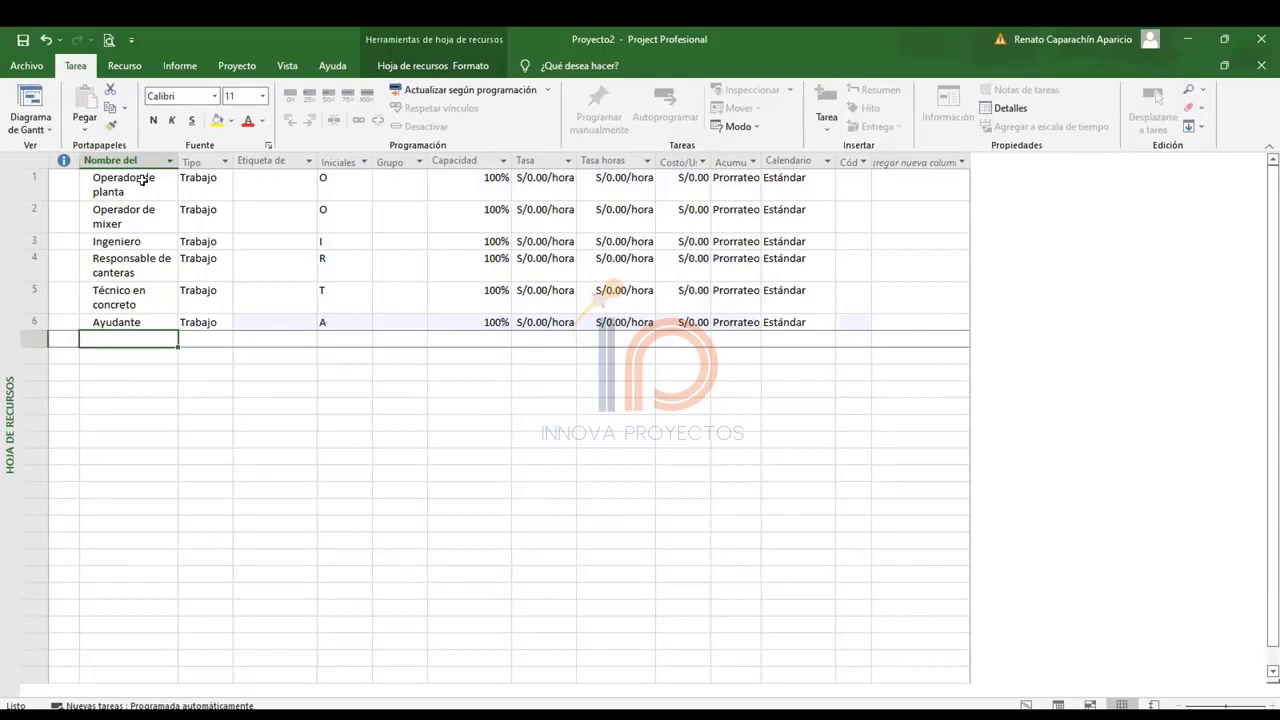
Look at the resource types available for "Operador de planta" without changing its type.
click(125, 186)
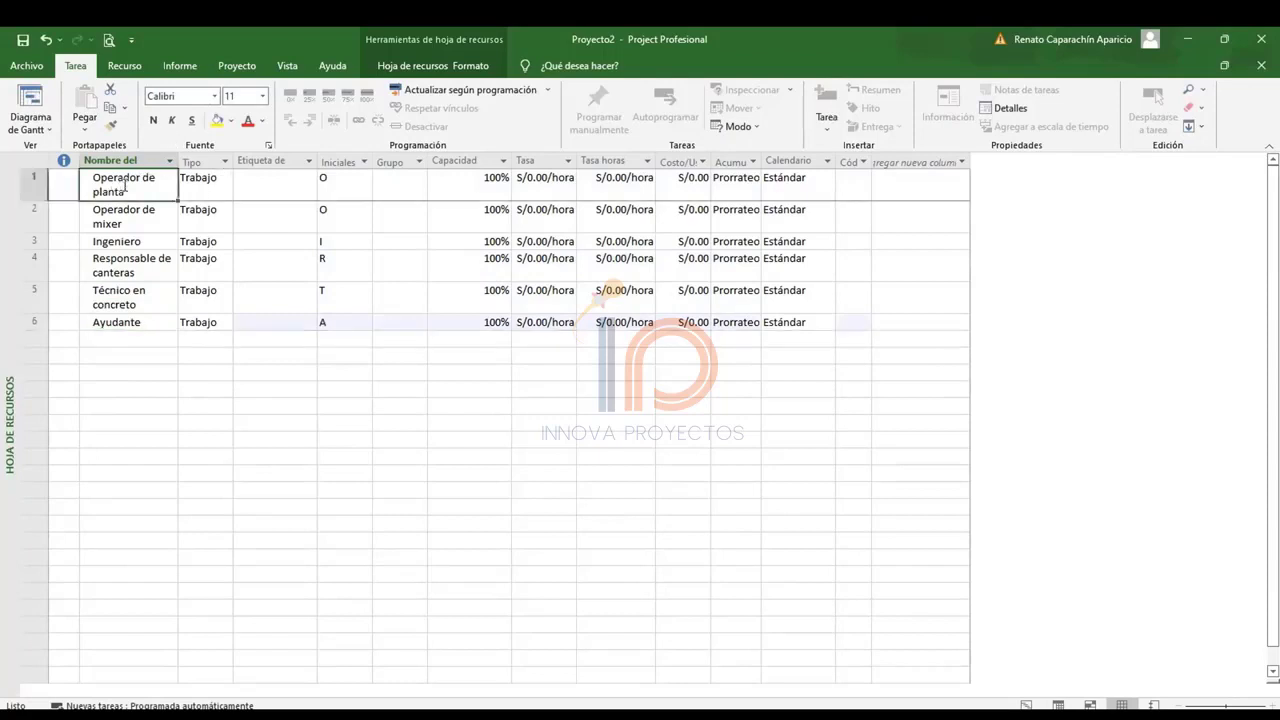
click(225, 185)
click(227, 188)
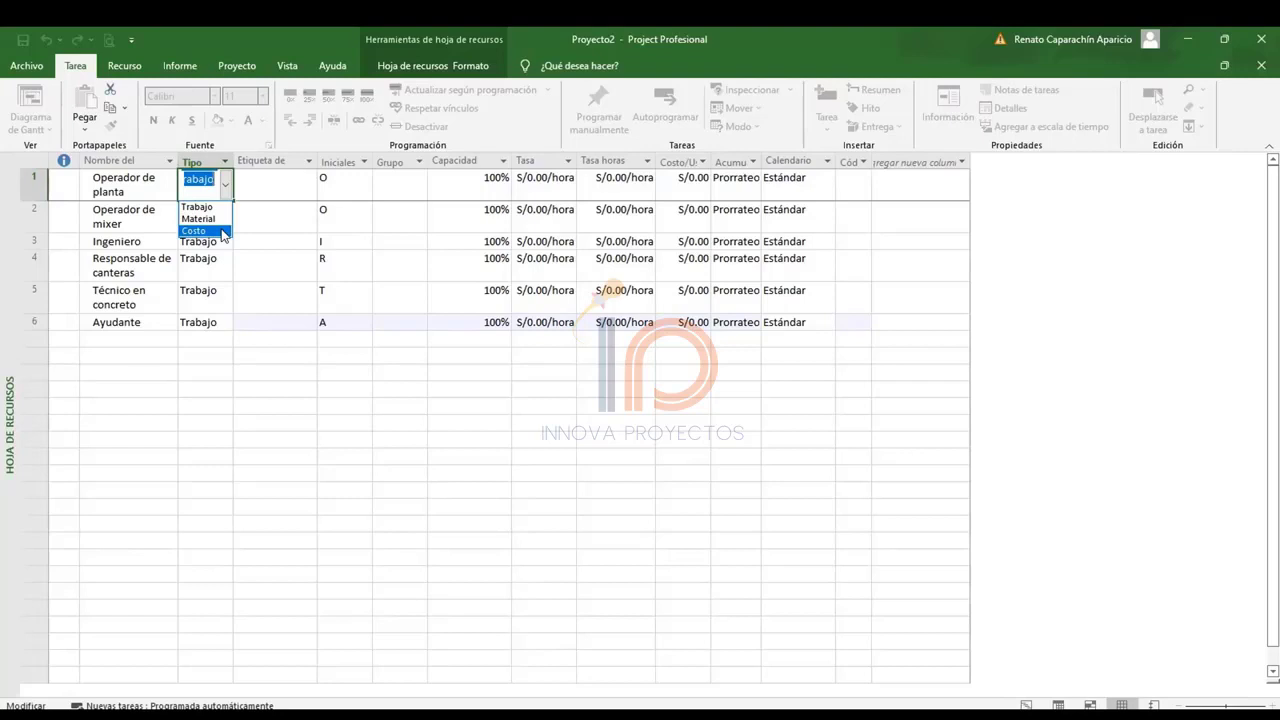
click(122, 377)
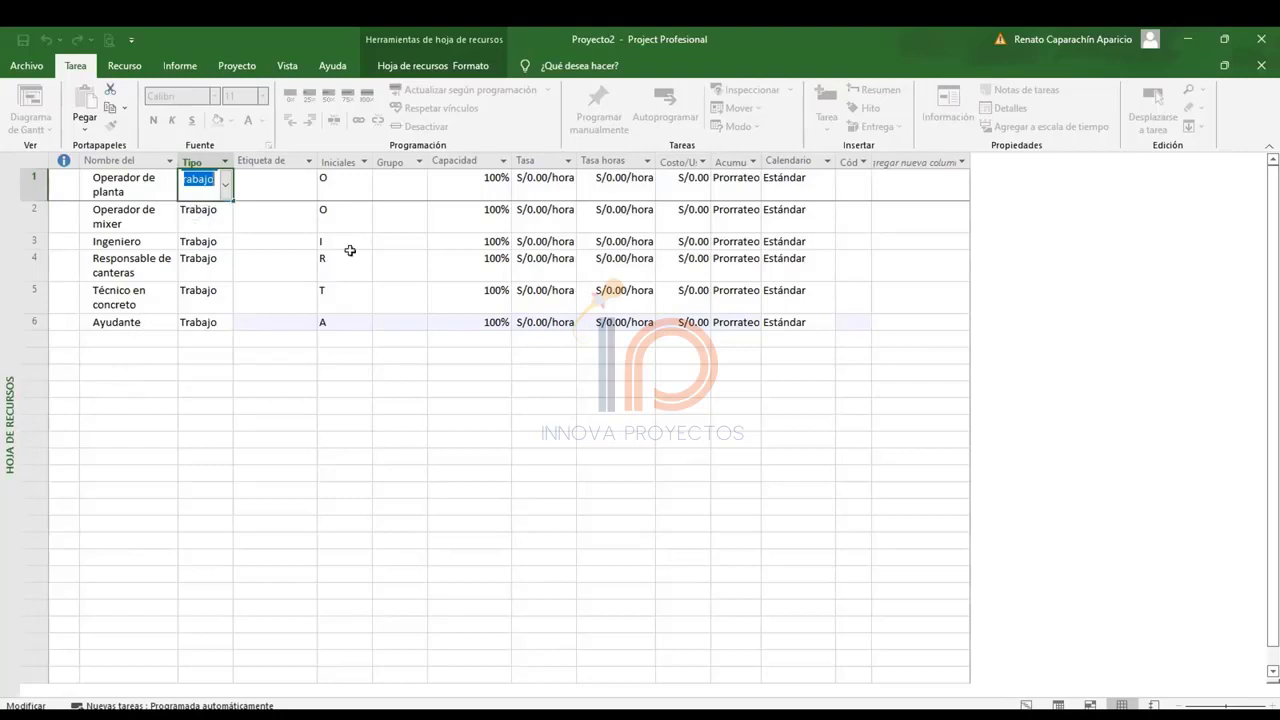
click(167, 418)
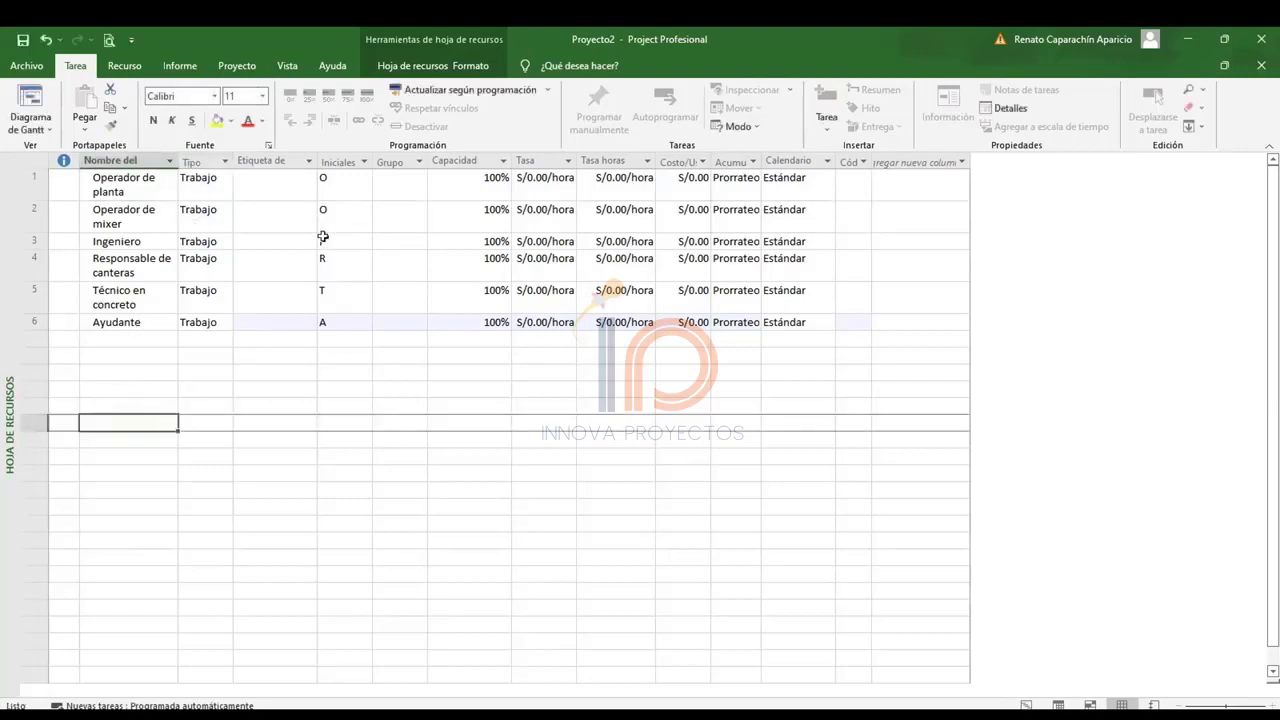
Set the initials of "Operador de planta" to Op and those of "Operador de mixer" to Om.
click(353, 186)
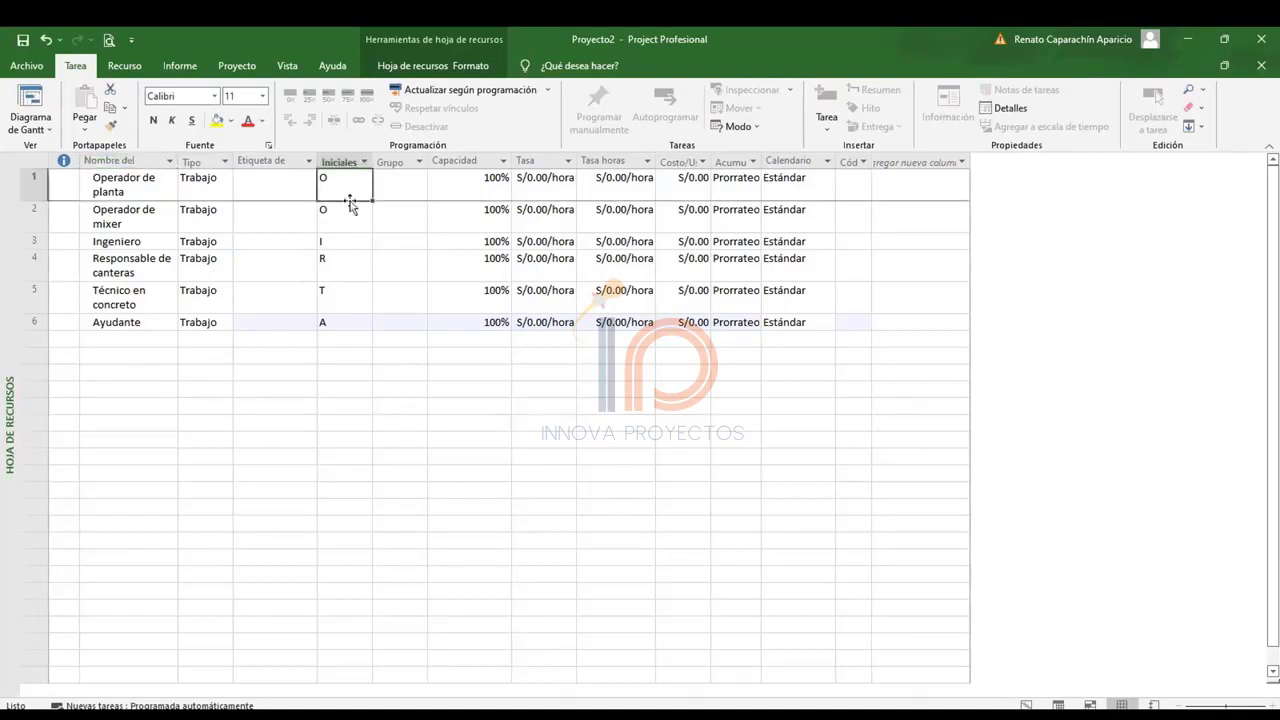
click(349, 213)
key(Down)
click(341, 189)
click(336, 181)
text(Op)
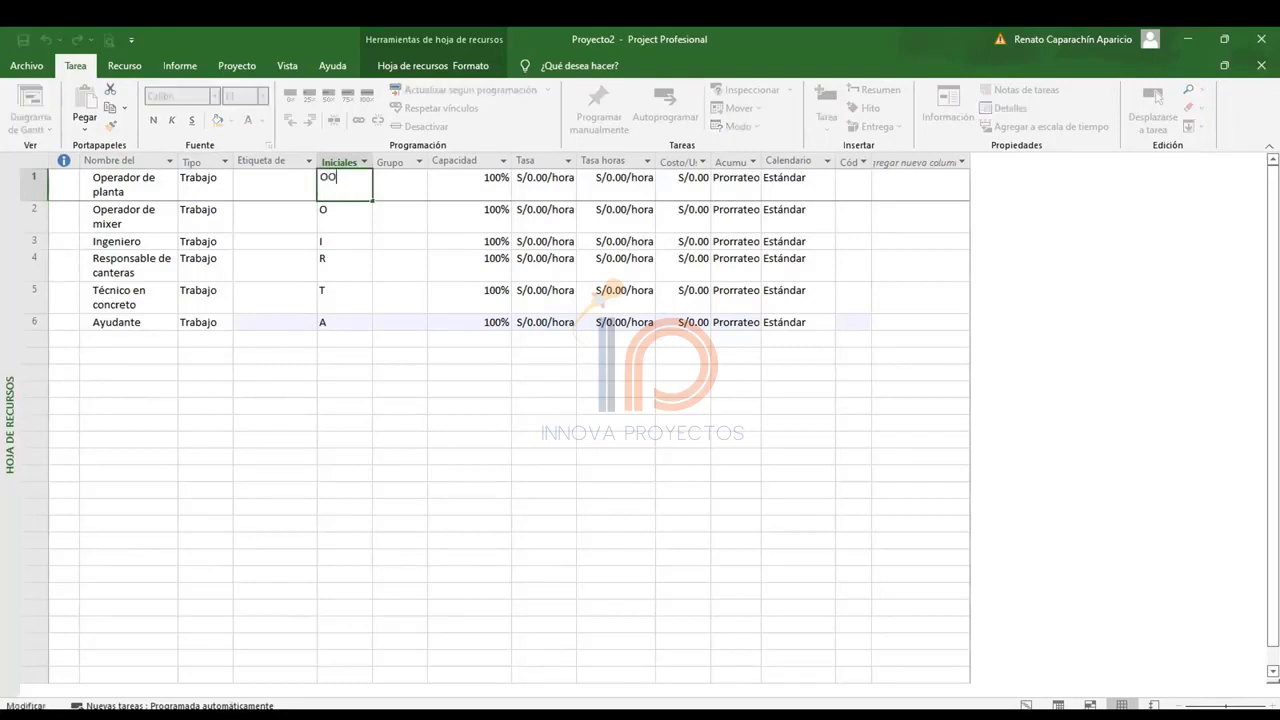
key(BackSpace)
key(BackSpace)
key(BackSpace)
text(Op)
key(Return)
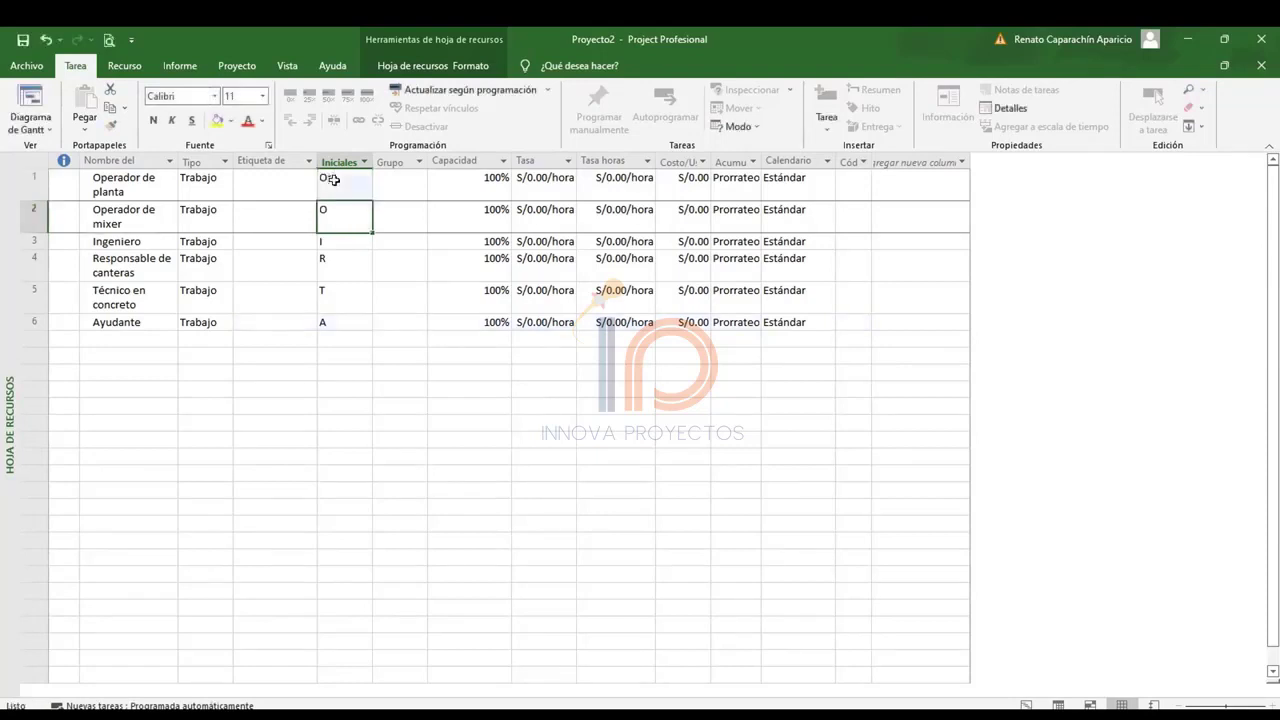
text(Om)
key(Return)
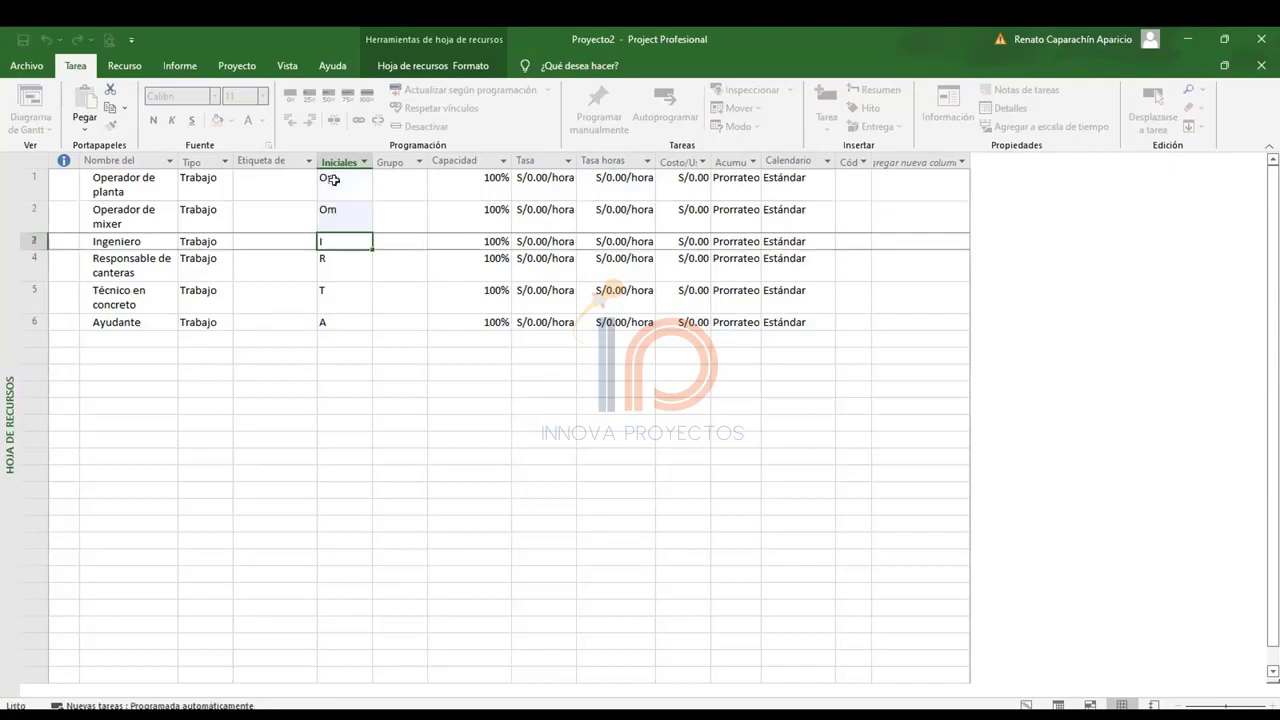
Set the initials of "Técnico en concreto" to Tec and those of "Ayudante" to Ay.
key(Return)
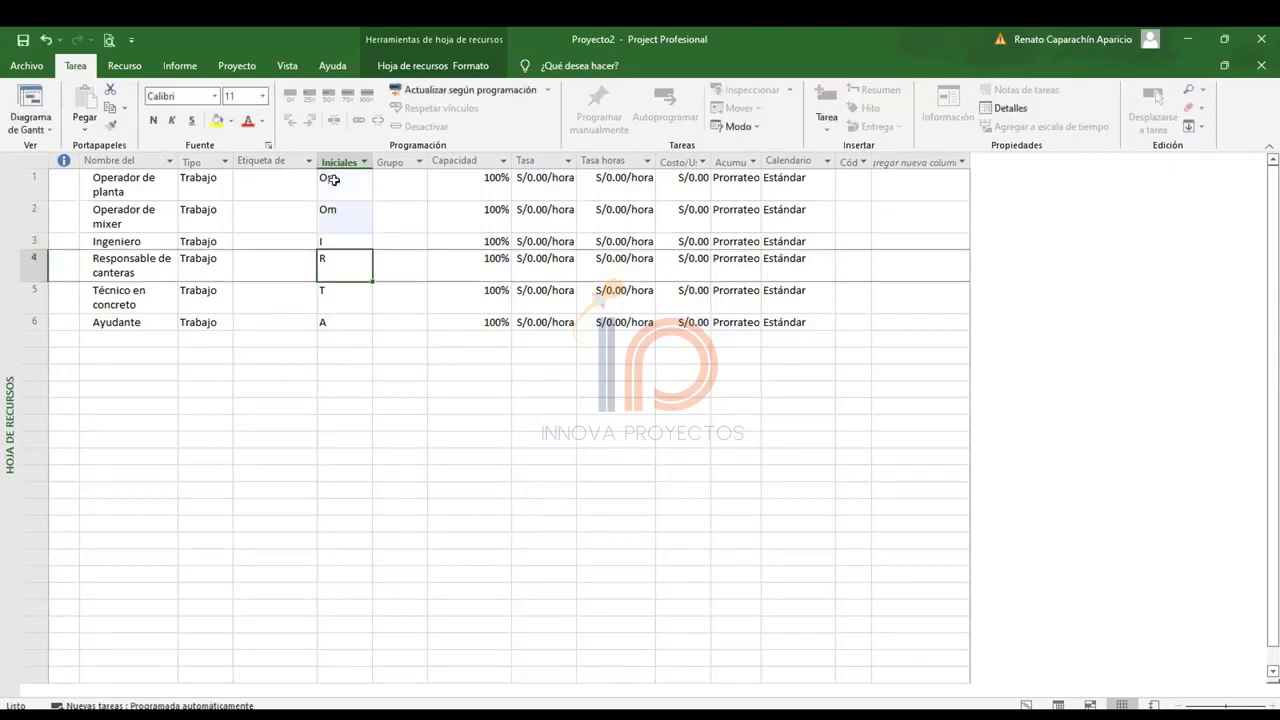
key(Down)
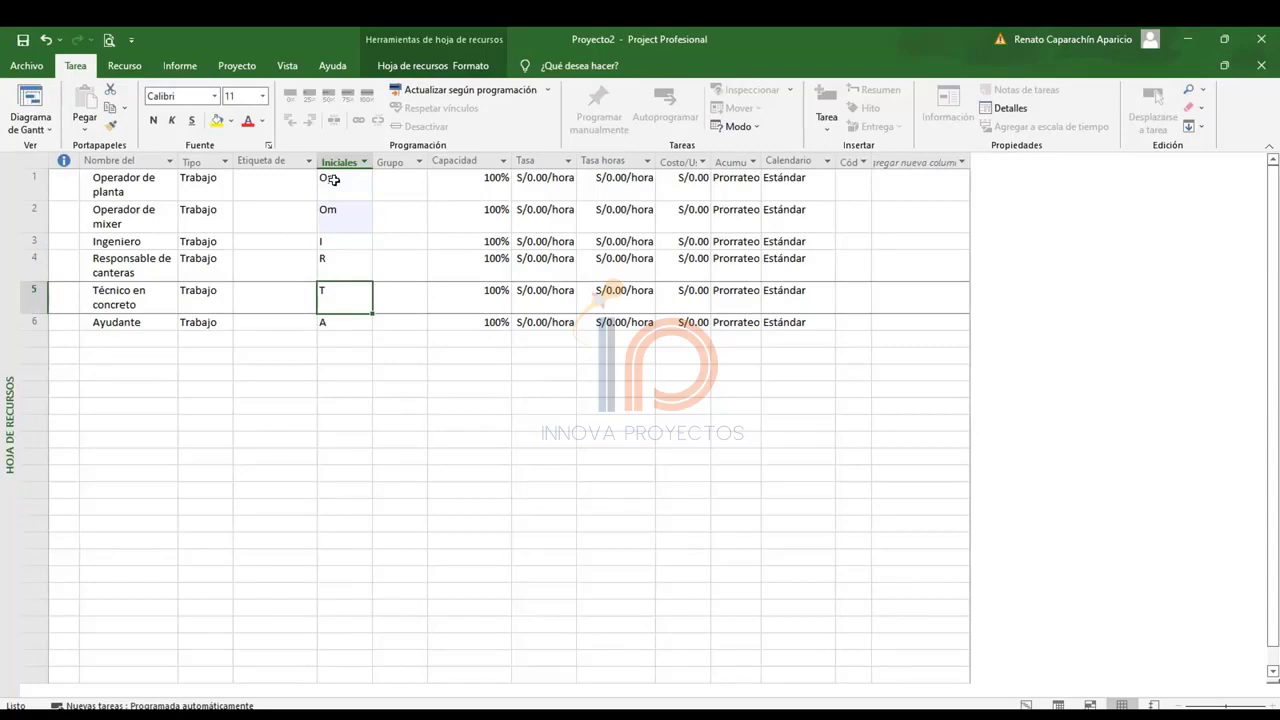
text(Tec)
key(Return)
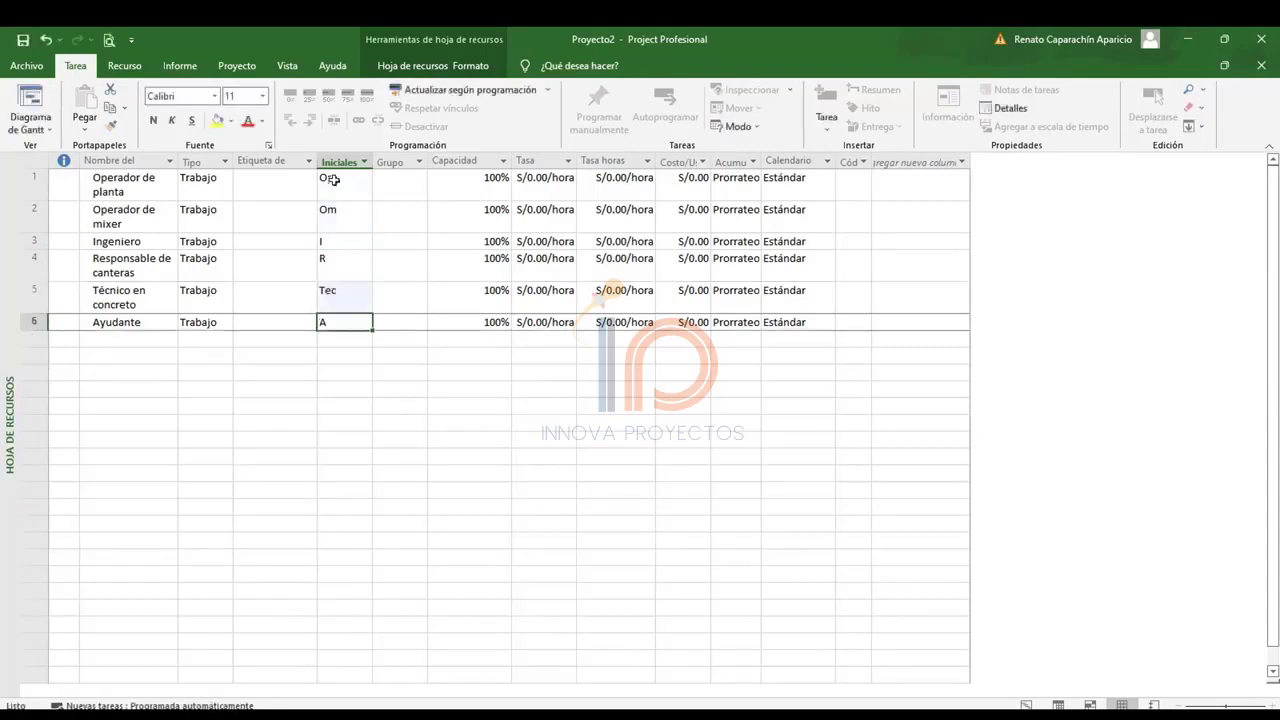
key(BackSpace)
text(Ay)
key(Return)
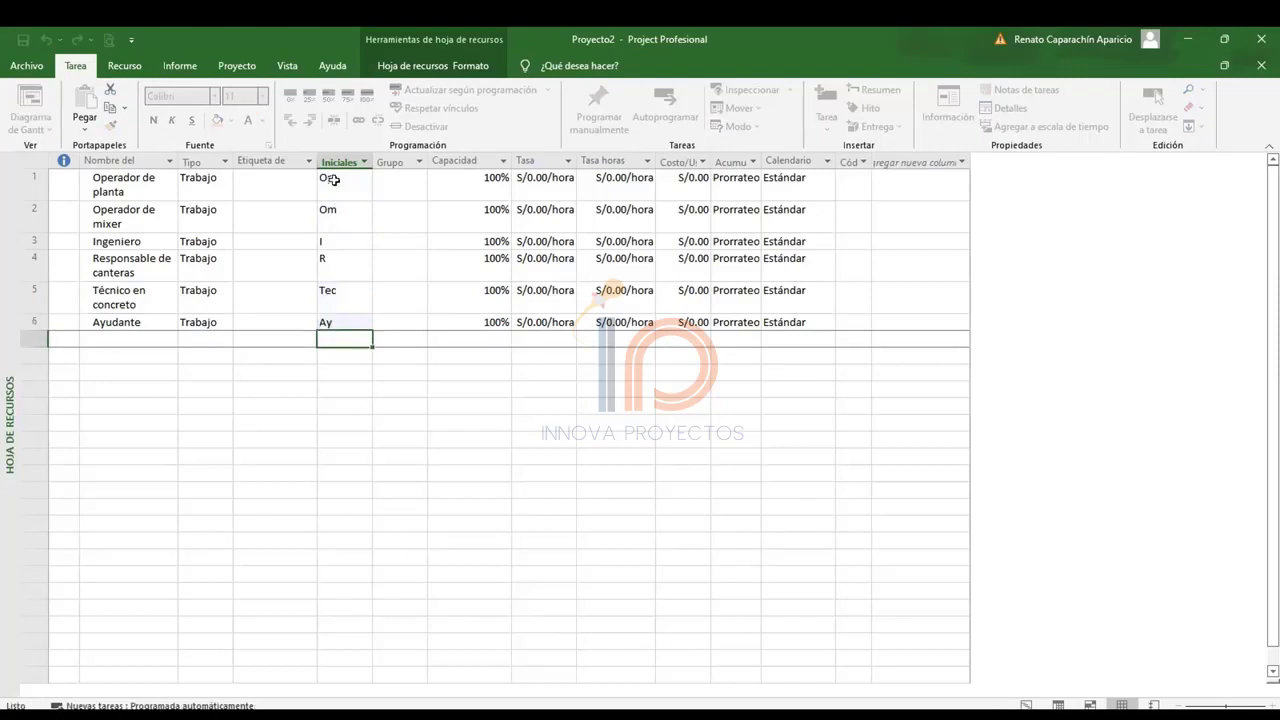
Set the maximum capacity of the resource "Ayudante" to 200%.
key(Up)
key(Up)
key(Up)
key(Up)
key(Up)
key(Up)
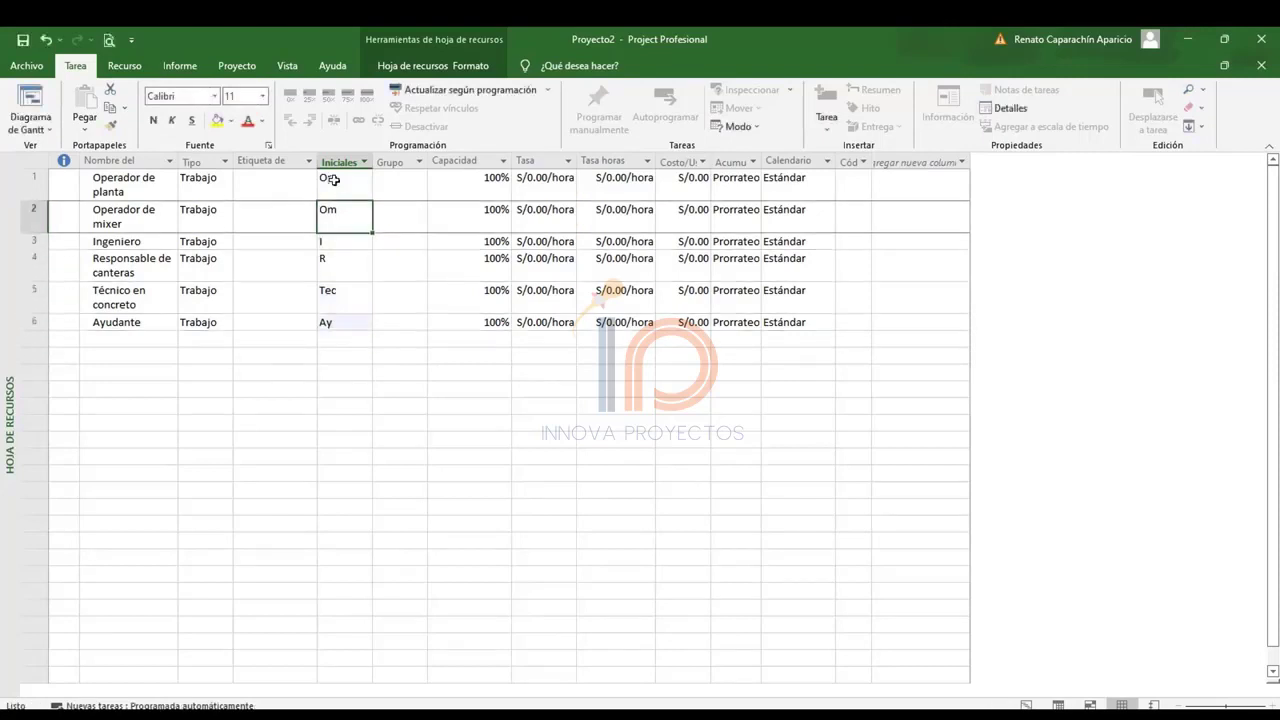
key(Right)
key(Right)
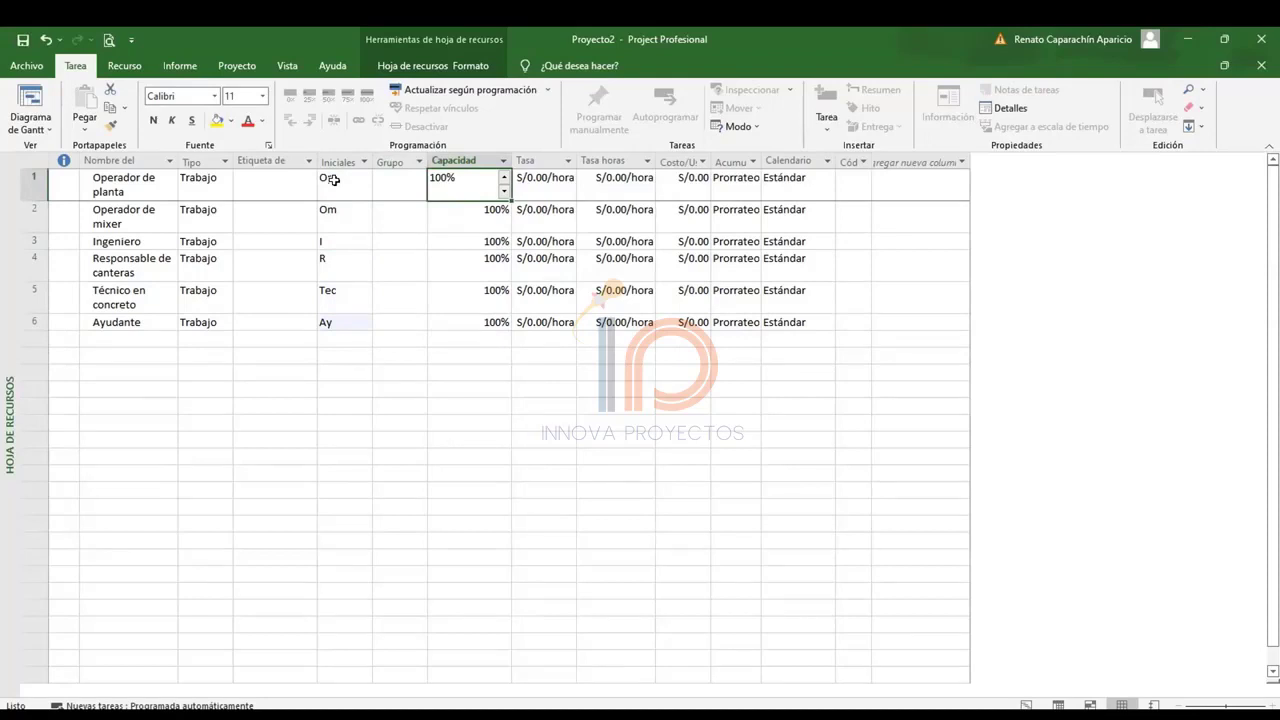
key(Down)
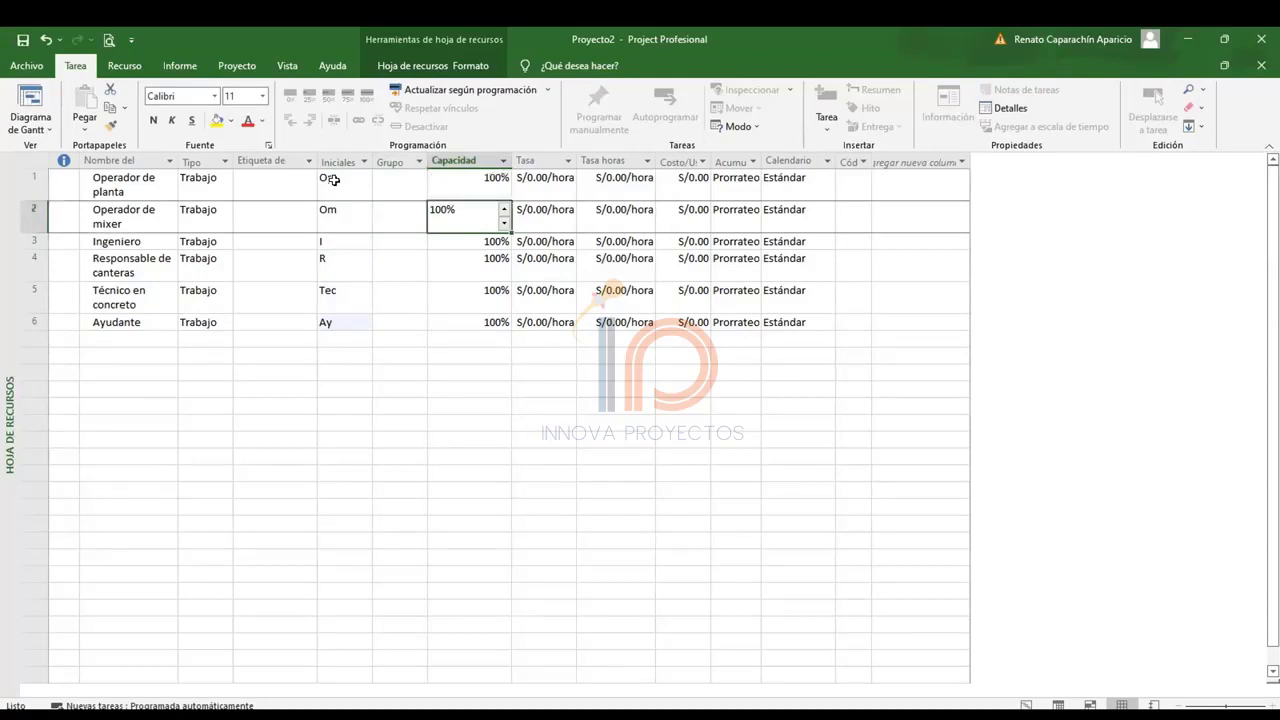
key(Down)
key(Down)
key(Down)
key(Down)
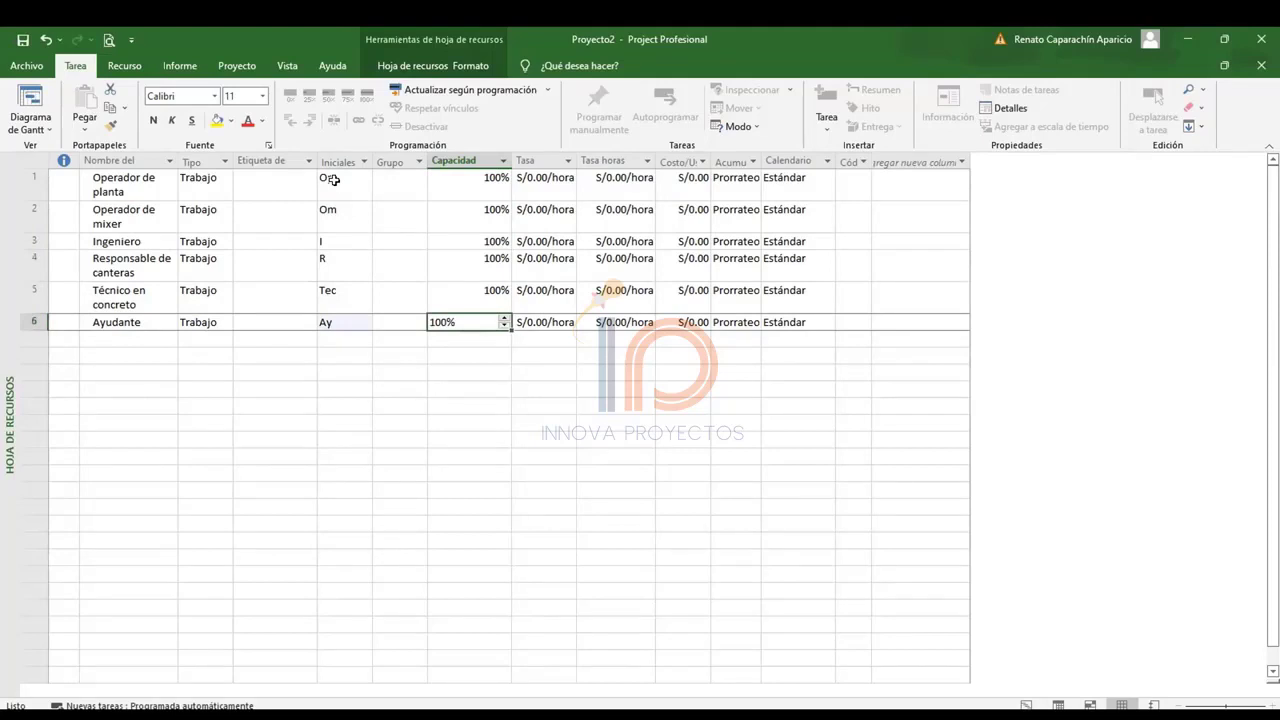
text(200)
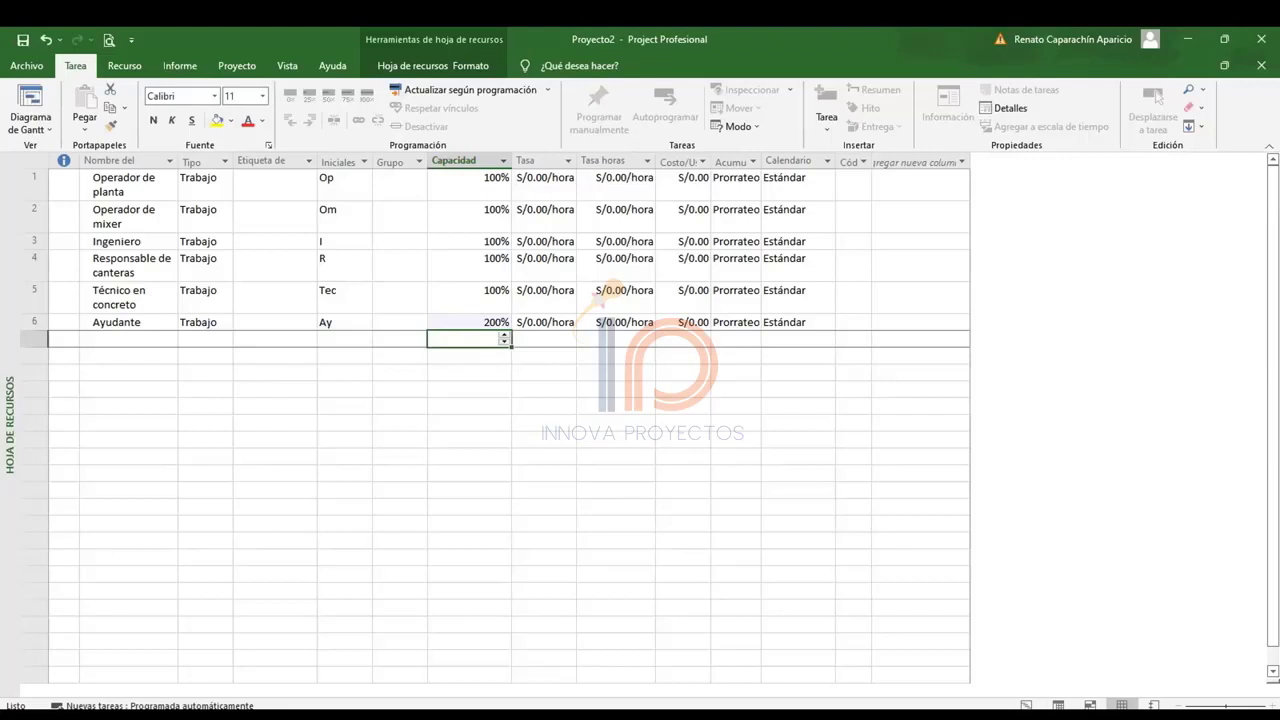
key(Up)
key(Up)
key(Up)
key(Up)
key(Up)
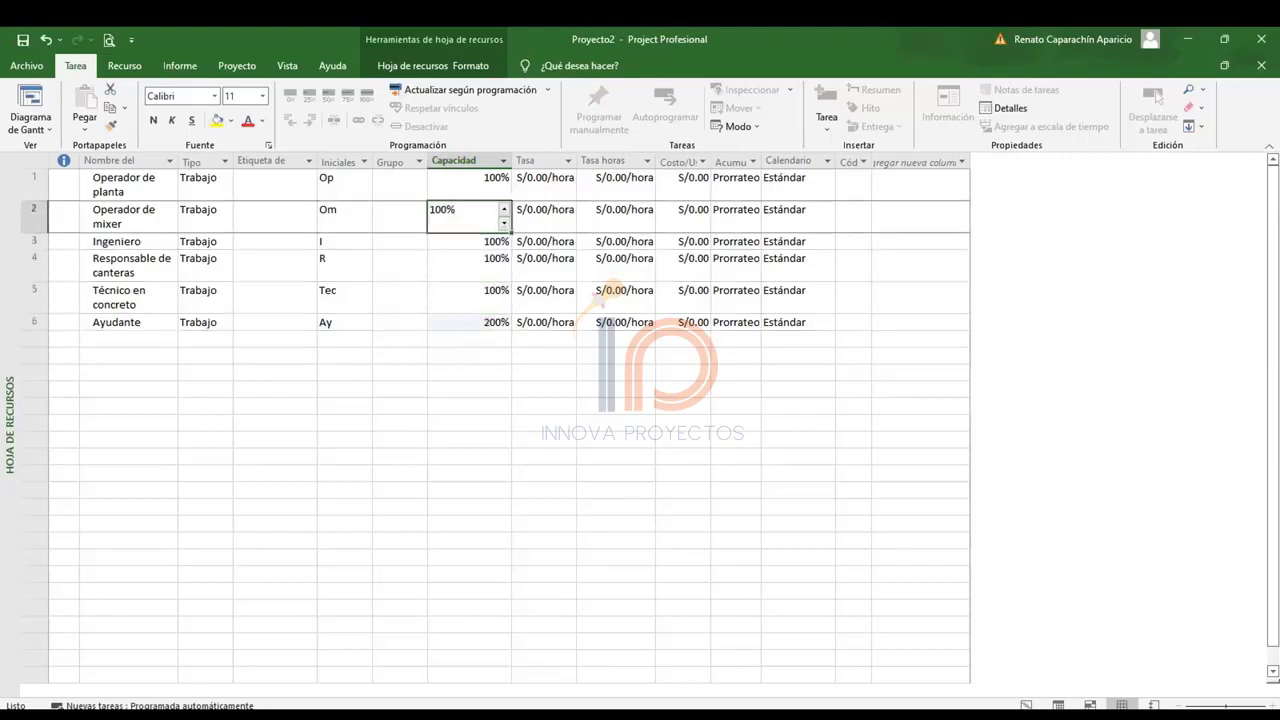
click(540, 181)
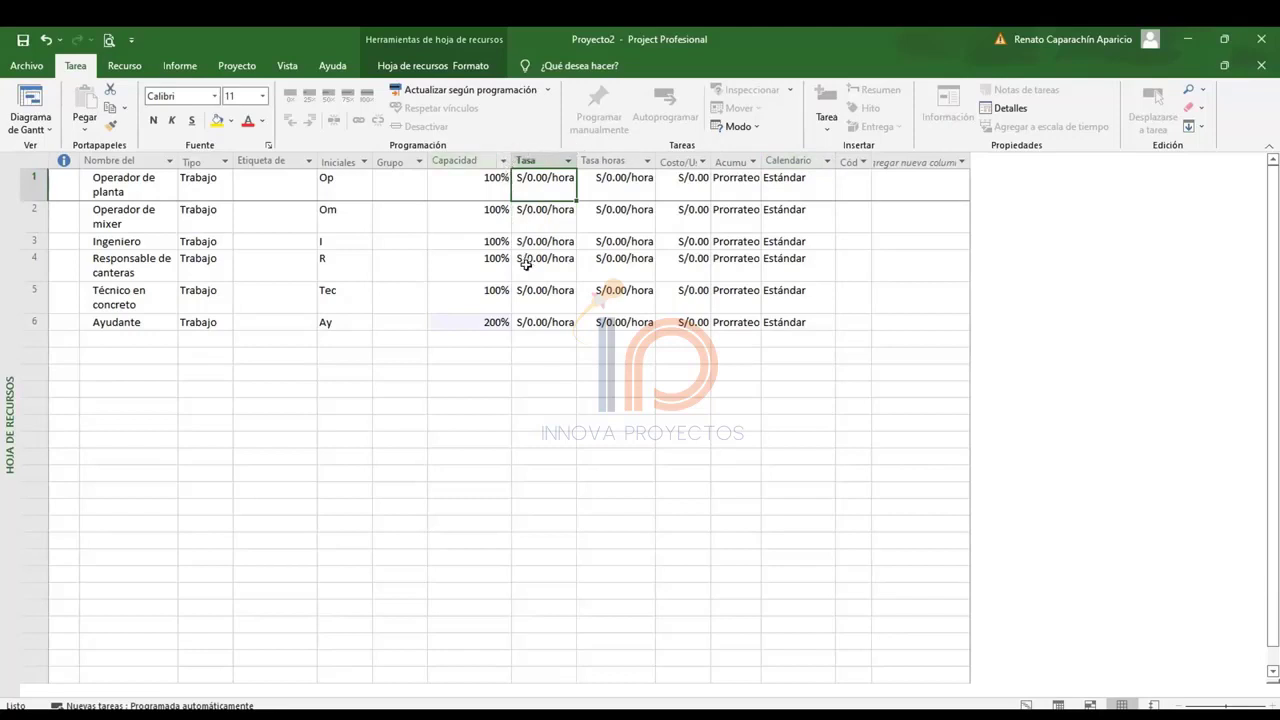
click(363, 358)
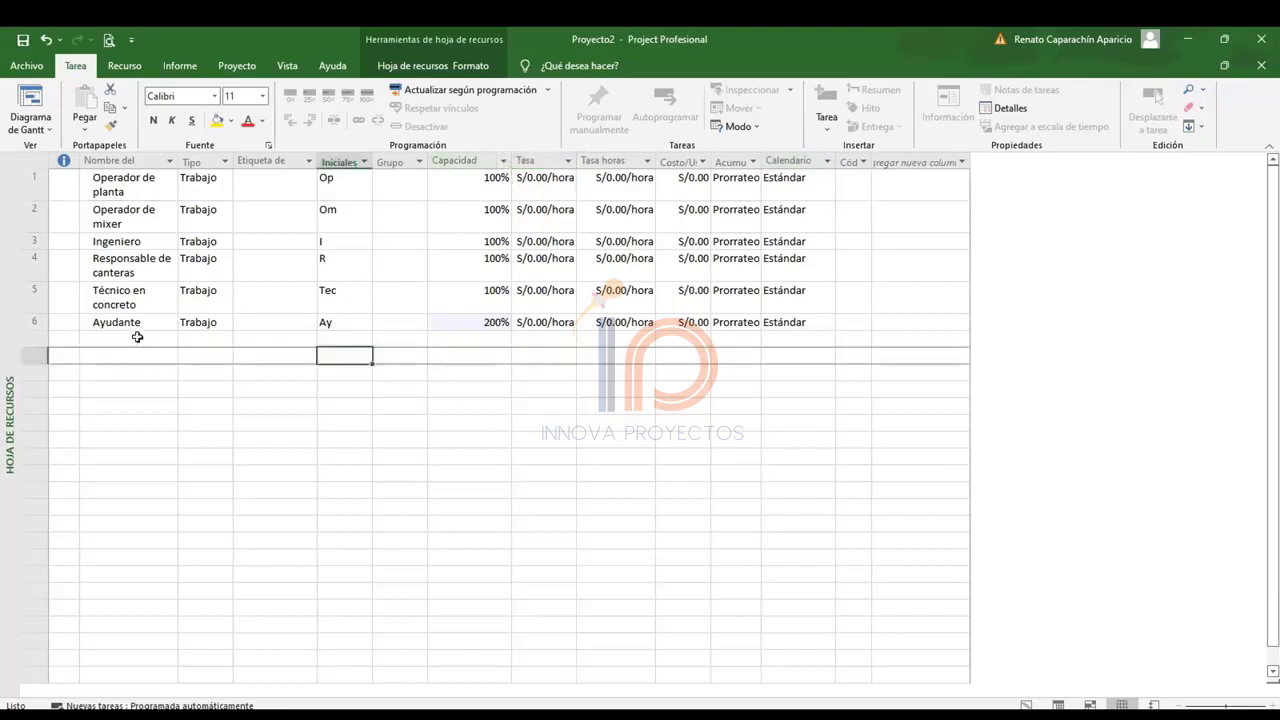
Add the resources "Piedra chancada" and "Arena" below "Ayudante" in the resource sheet.
click(138, 339)
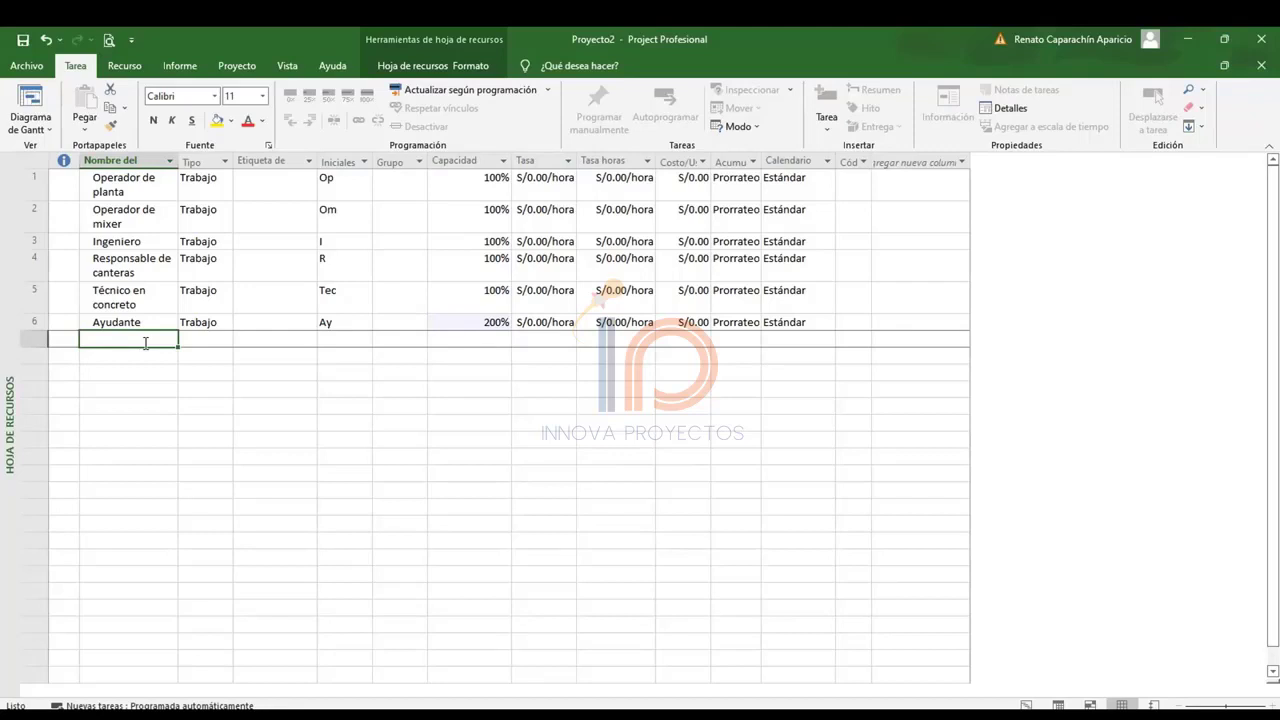
text(Piedr)
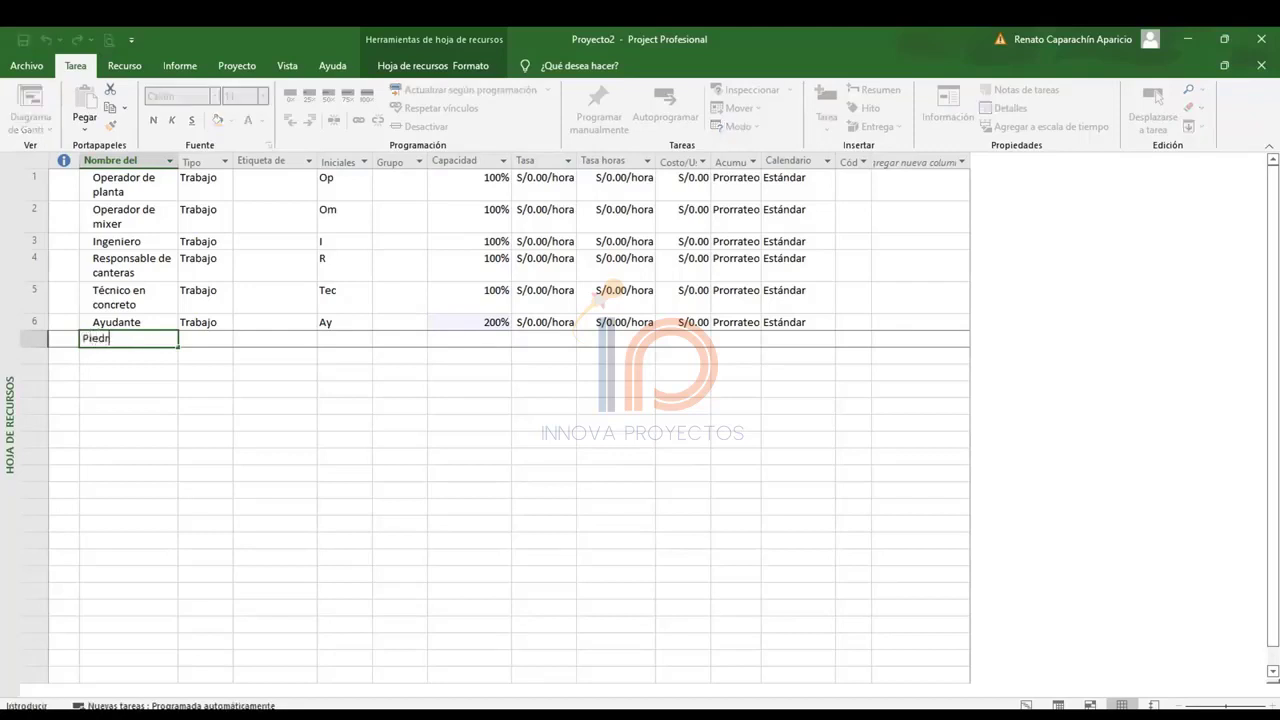
text(a chancada)
key(Return)
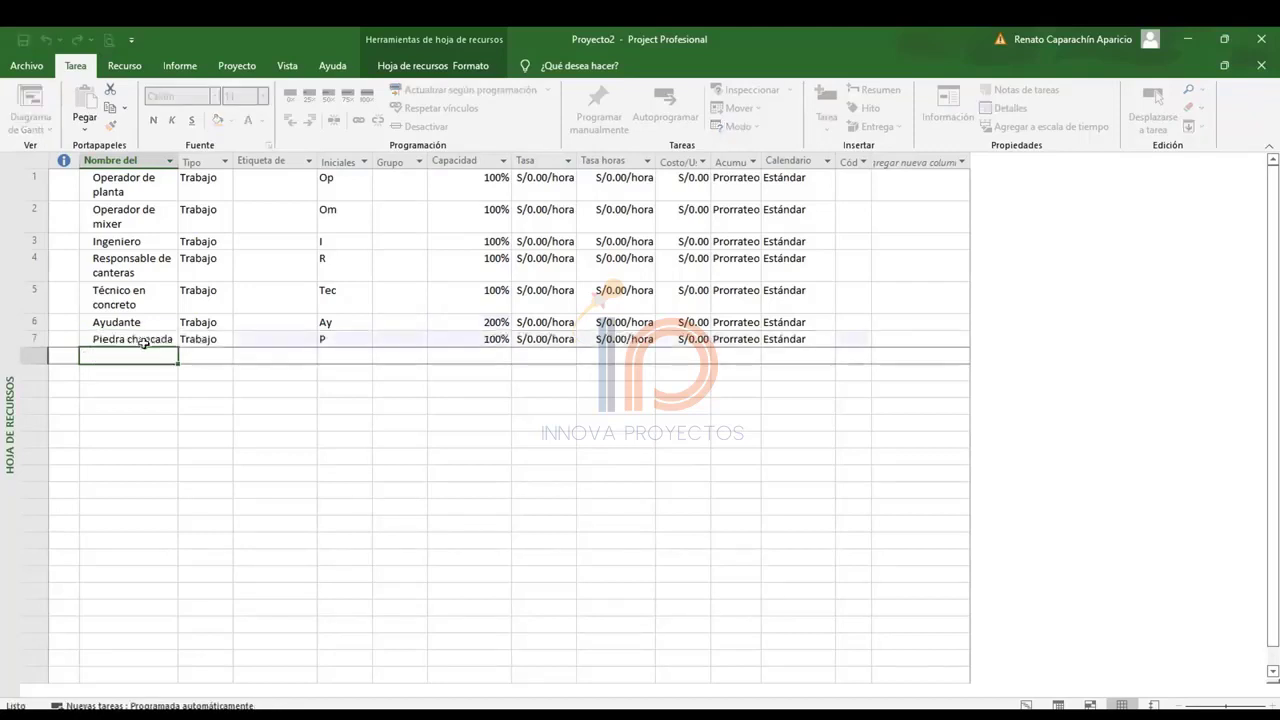
text(Areana)
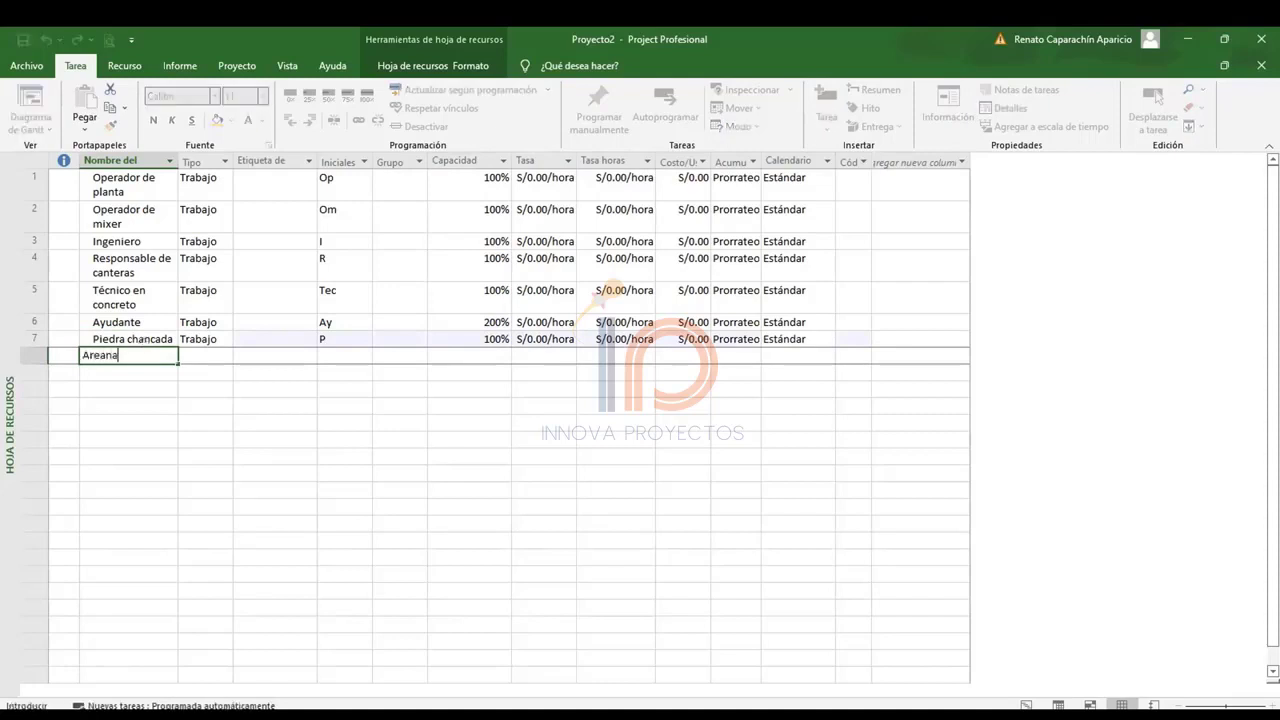
key(BackSpace)
key(BackSpace)
key(BackSpace)
text(na)
key(Return)
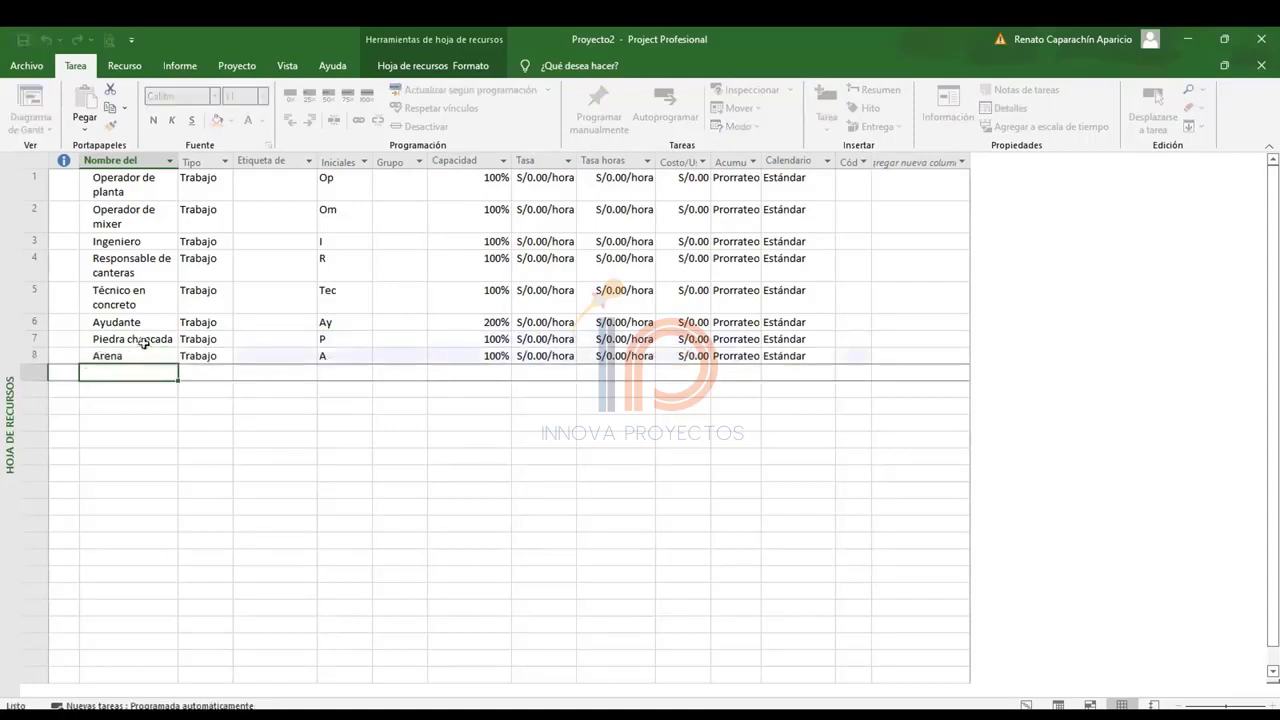
Add the resources "Cemento" and "Agua" below "Arena".
text(Cemento)
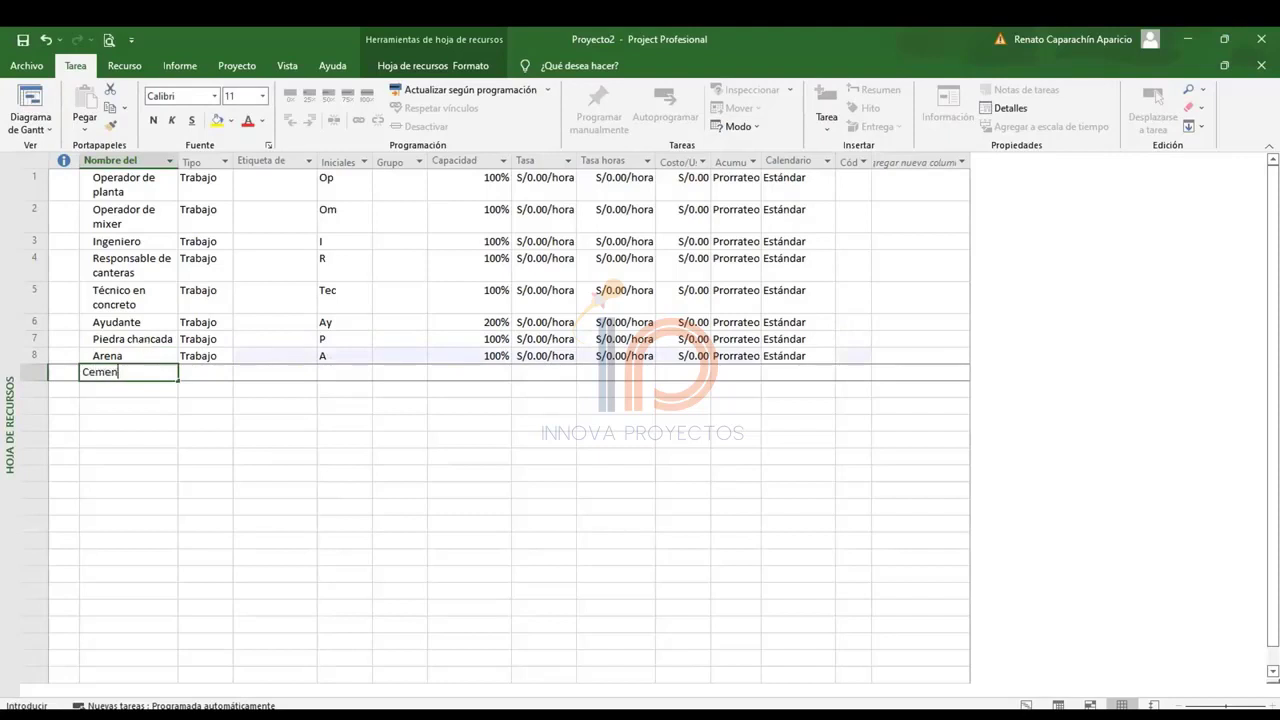
key(Return)
text(Agua)
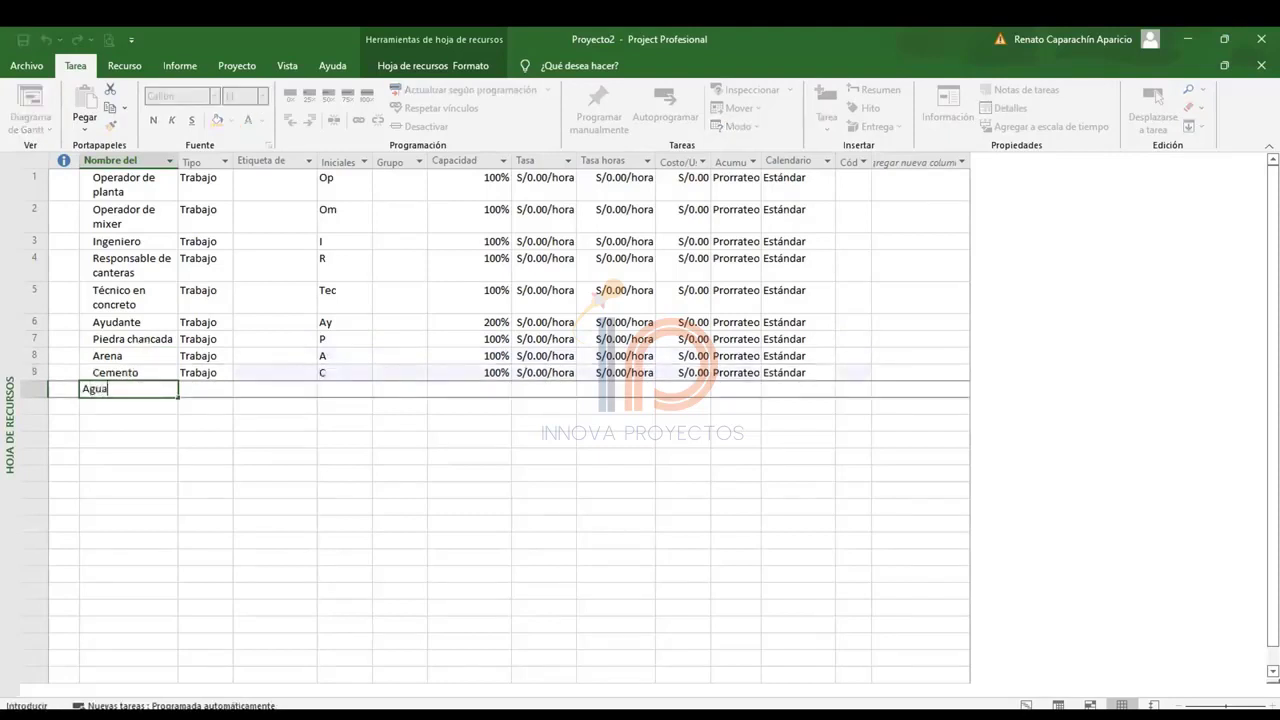
key(Return)
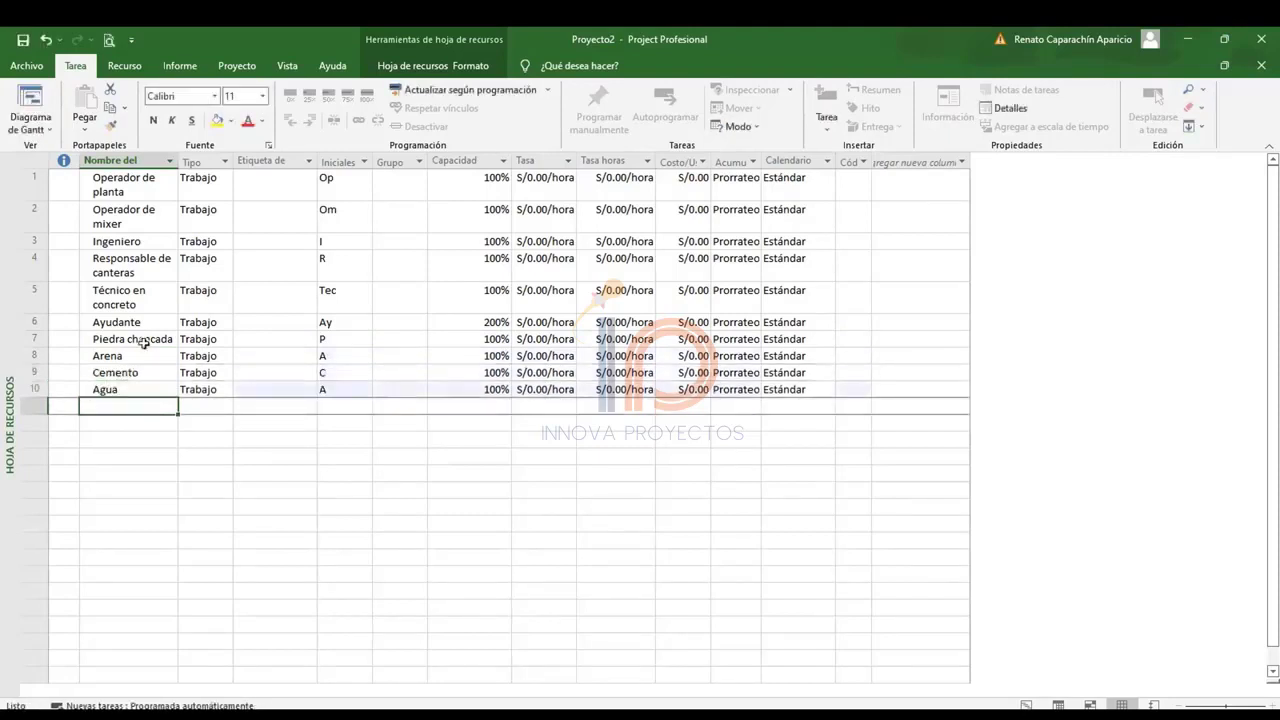
Add the equipment resources "Mixer" and "Cargador frontal" below "Agua".
text(Mi)
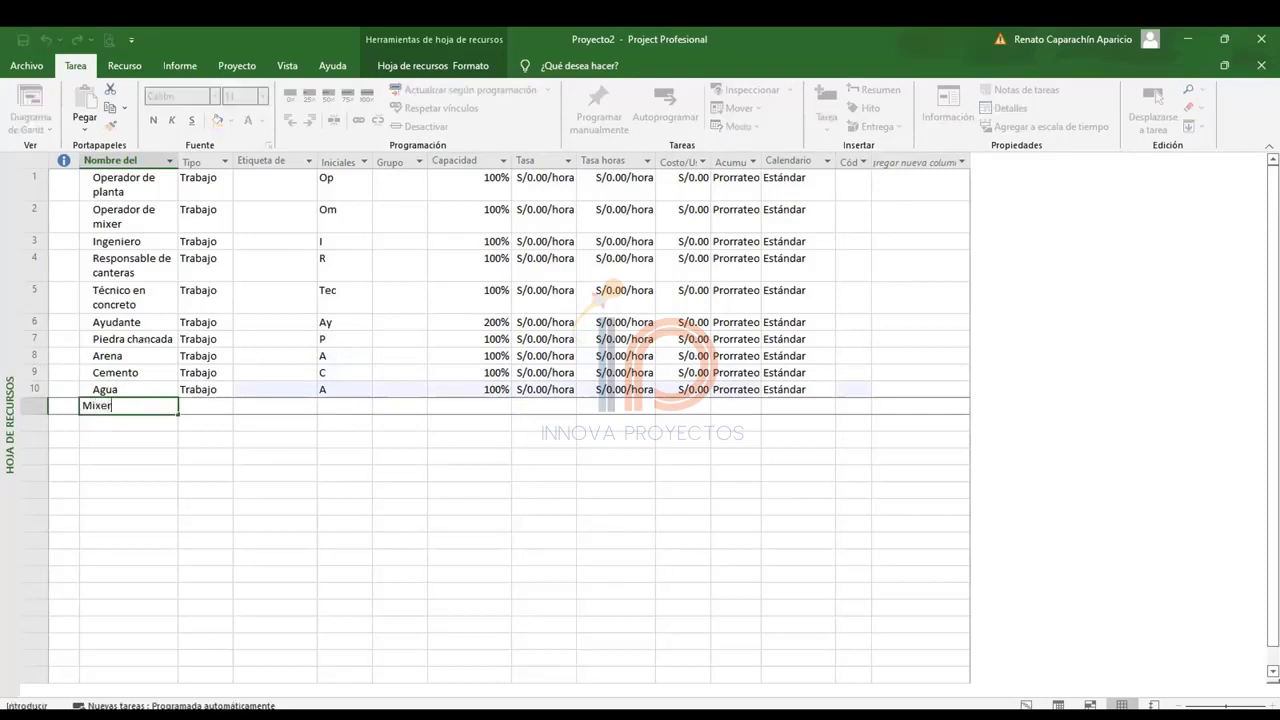
text(xer)
key(Return)
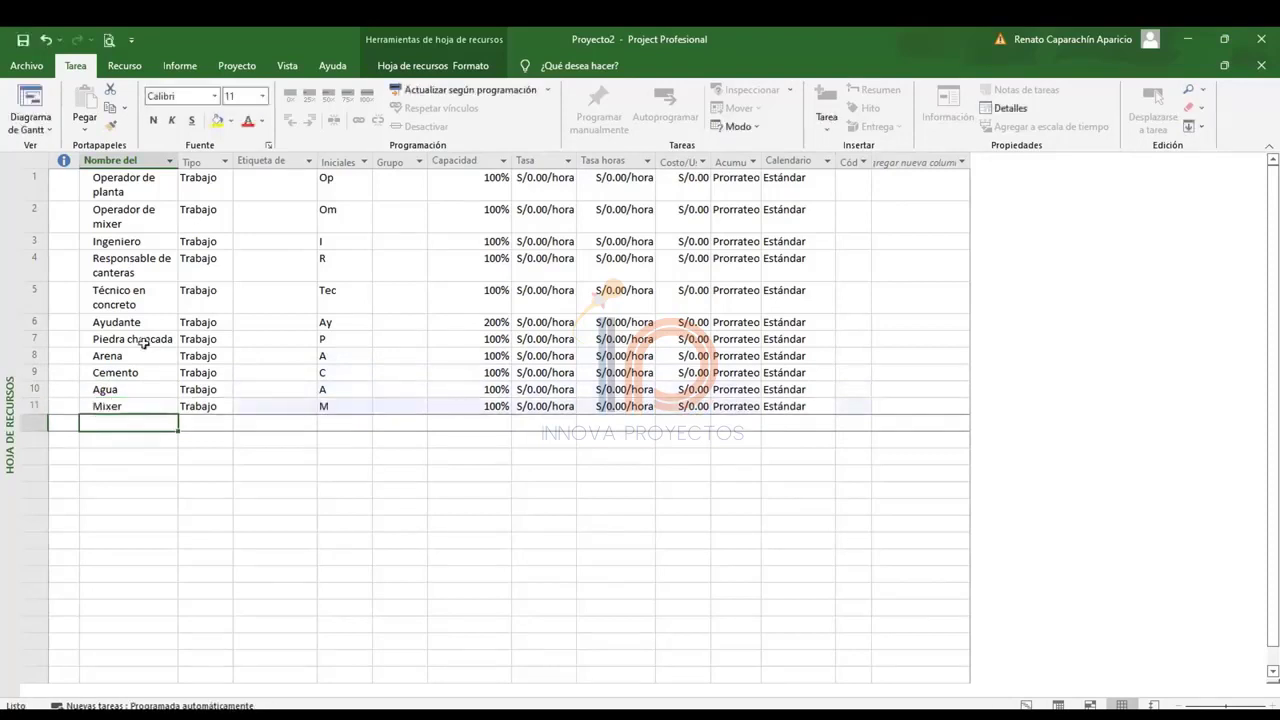
text(Cargador frontal)
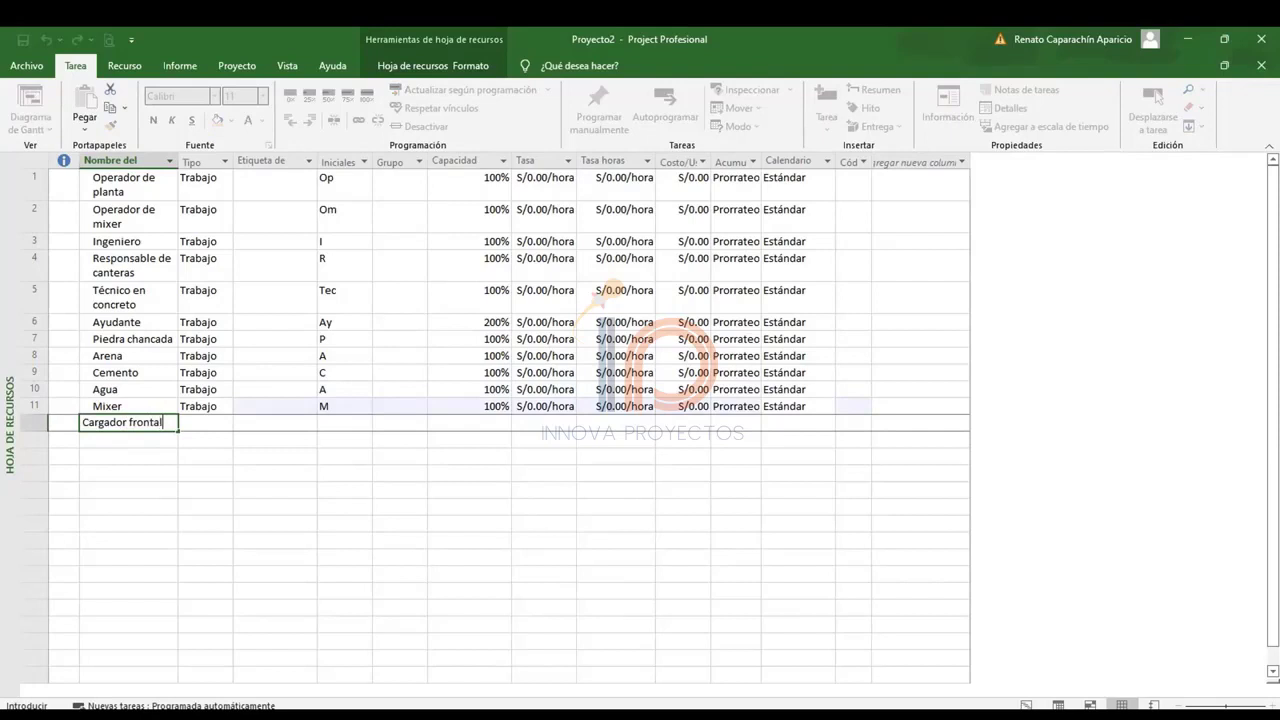
key(Return)
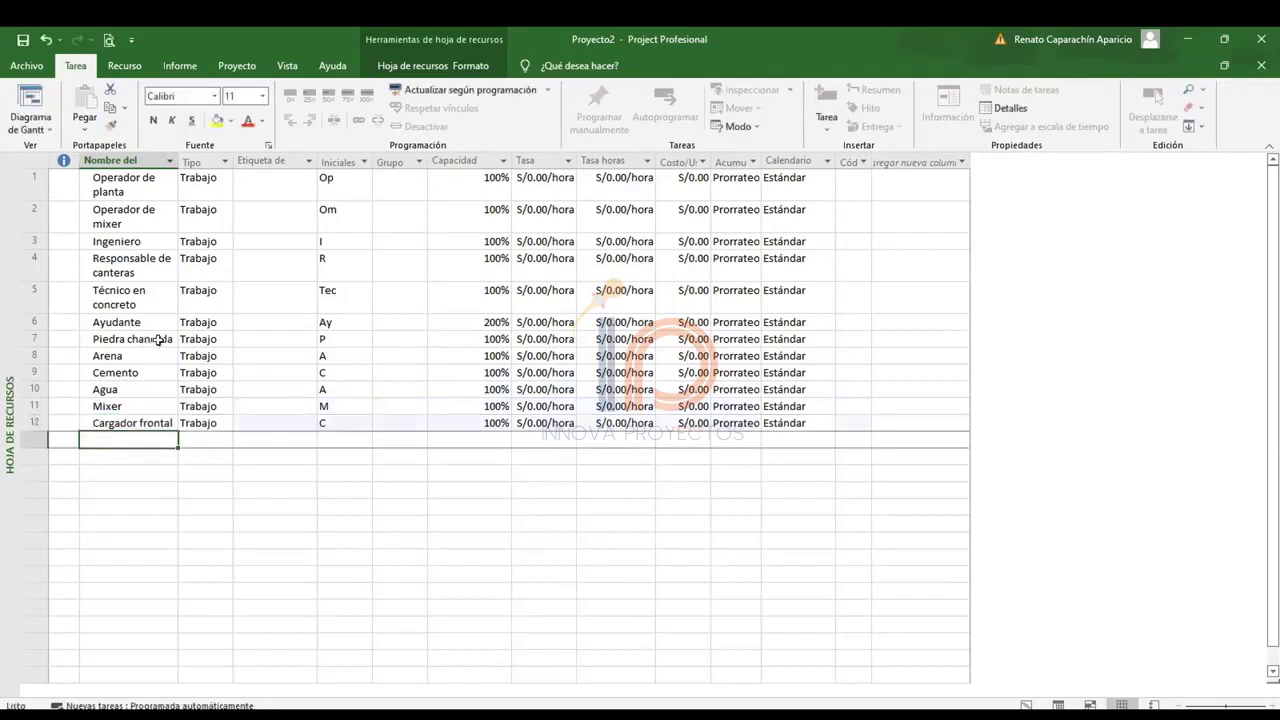
Set the resource type of "Ayudante" and "Piedra chancada" to Material.
click(189, 321)
click(226, 322)
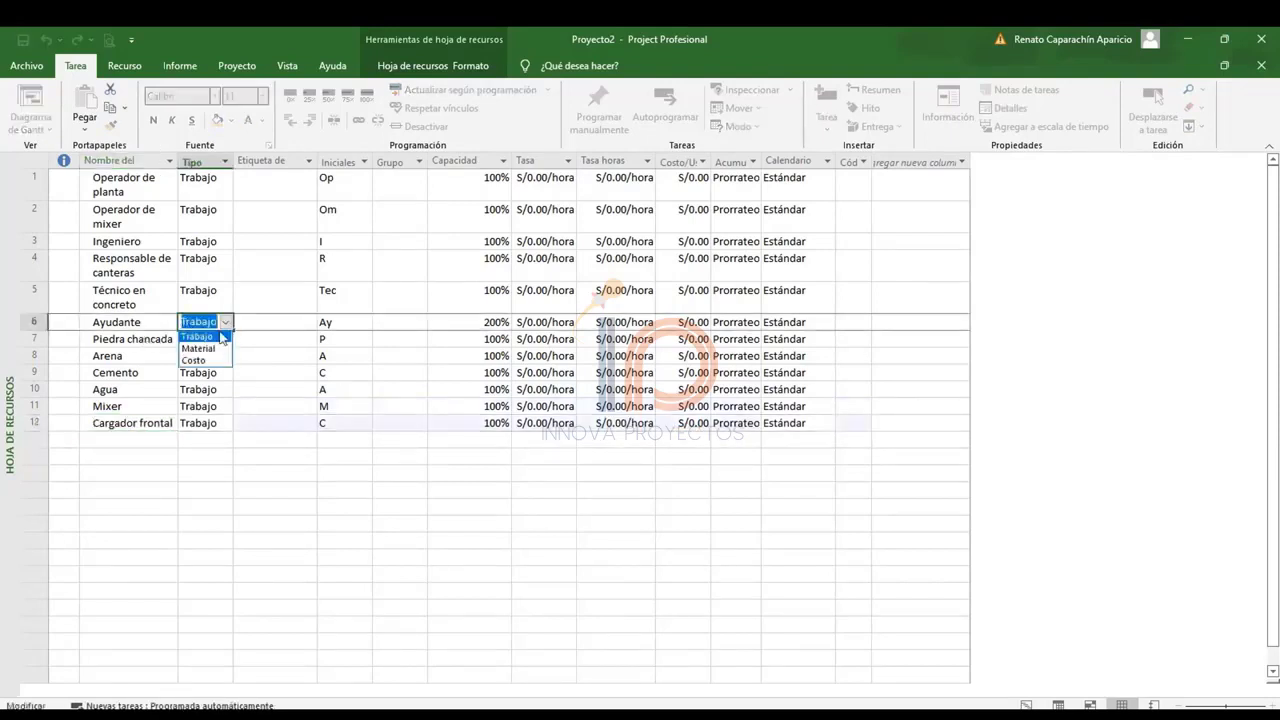
click(198, 348)
click(210, 339)
click(226, 339)
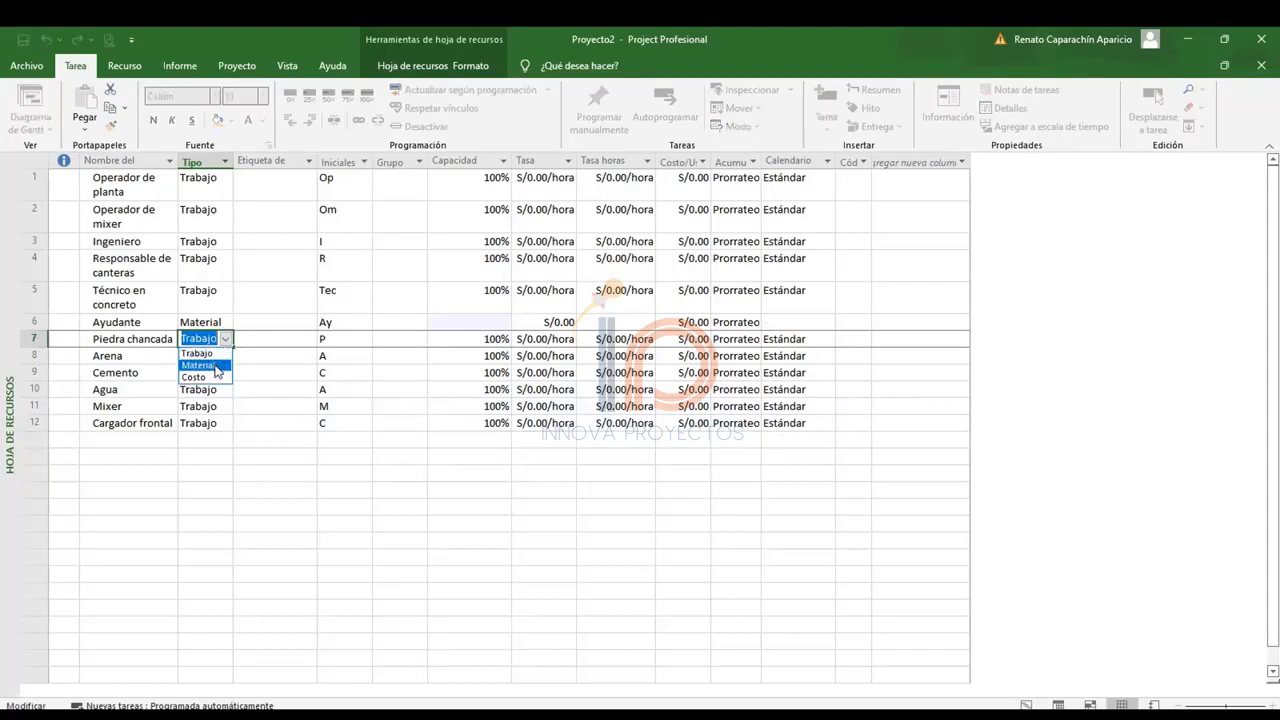
click(198, 365)
Set the resource type of "Arena" and "Cemento" to Material.
click(205, 356)
click(226, 356)
click(200, 382)
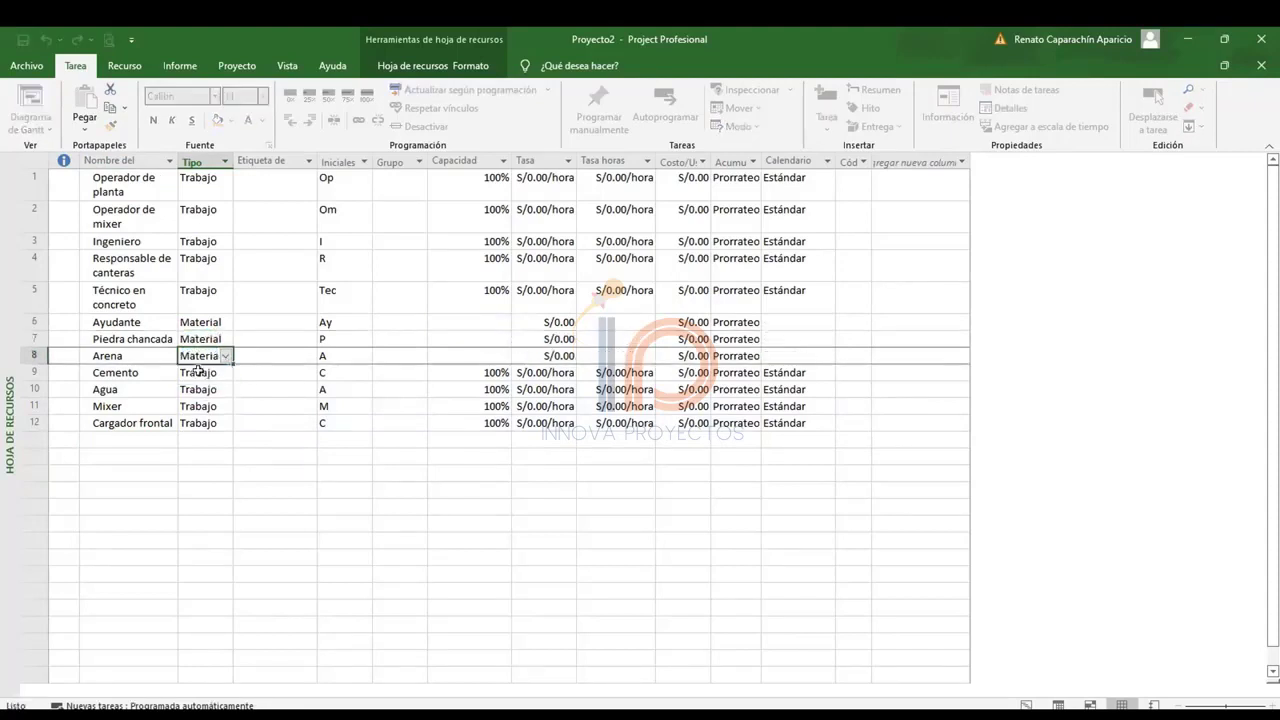
click(210, 372)
click(226, 372)
click(205, 399)
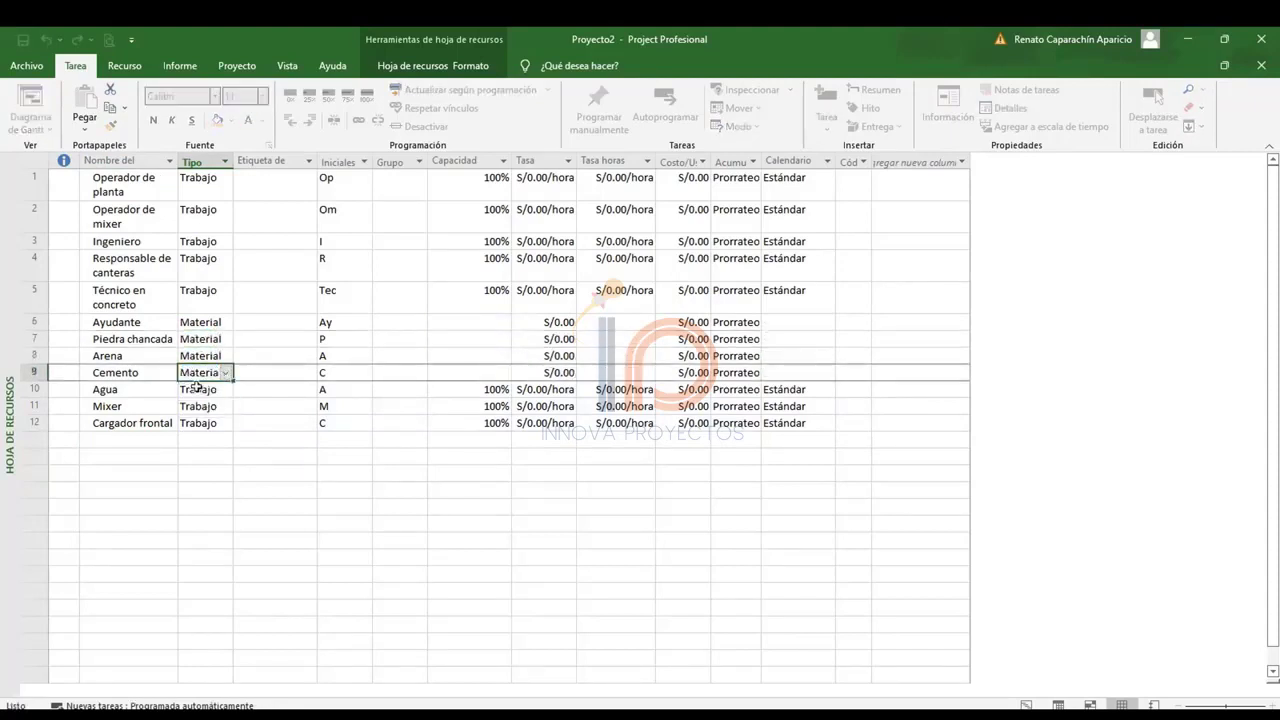
Set the resource type of "Agua" and "Mixer" to Material.
click(210, 389)
click(226, 389)
click(205, 416)
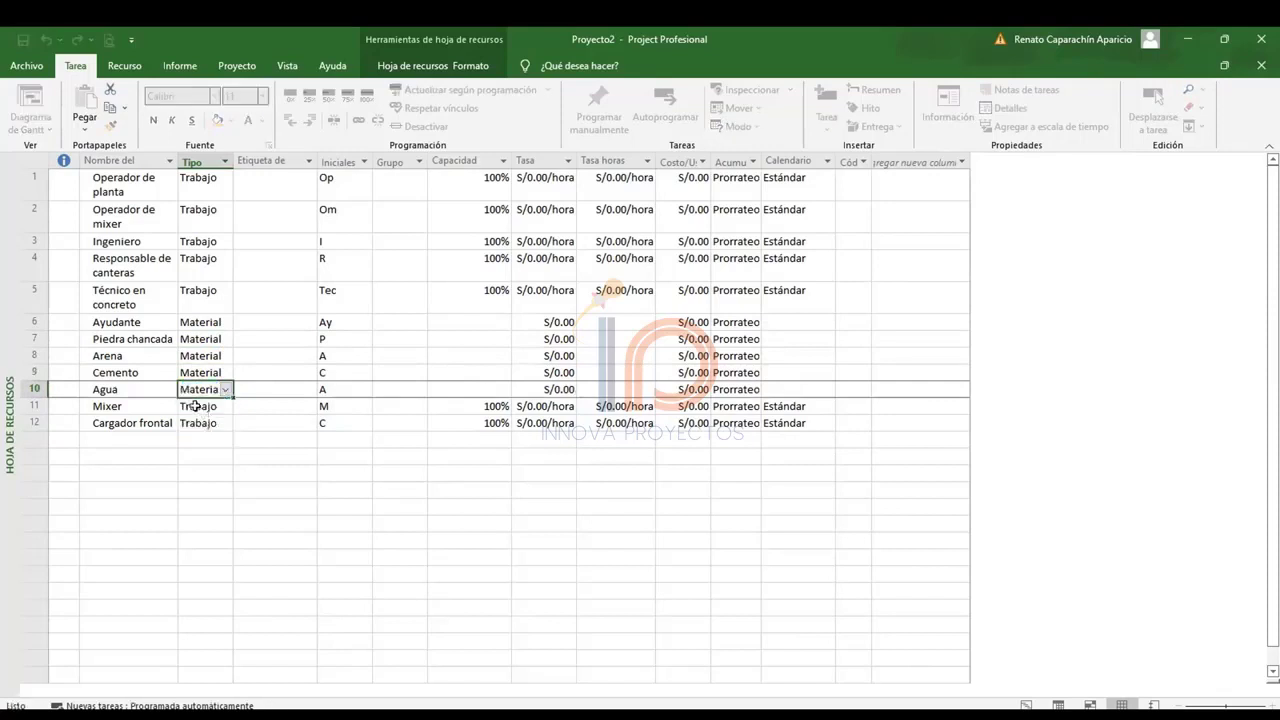
click(210, 406)
click(226, 406)
click(205, 433)
Set the resource type of "Cargador frontal" to Material.
click(210, 423)
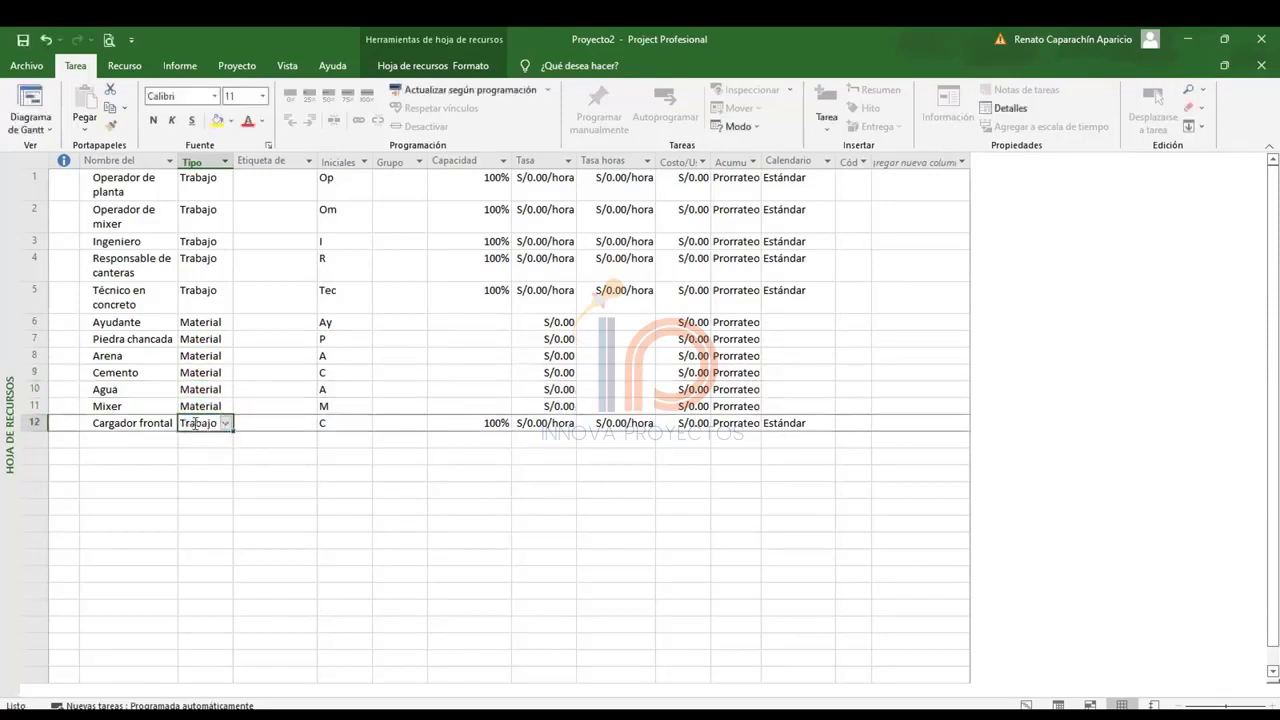
click(226, 423)
click(201, 447)
click(350, 472)
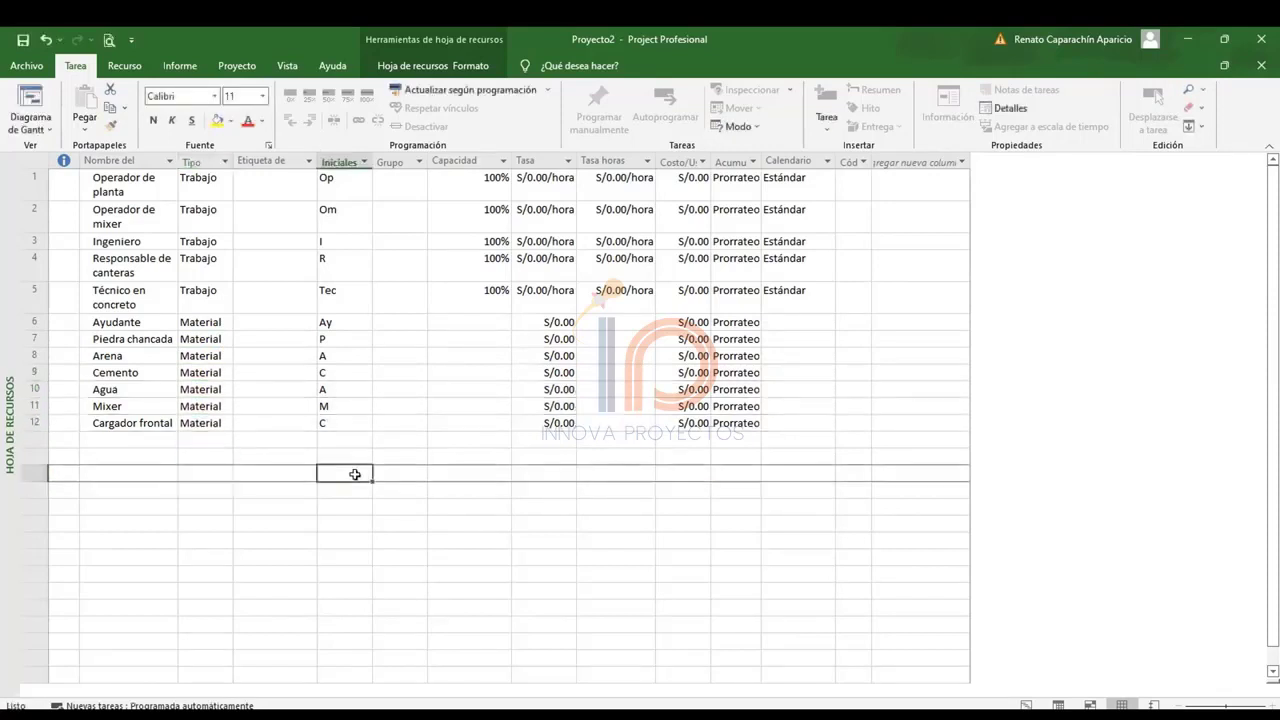
click(274, 469)
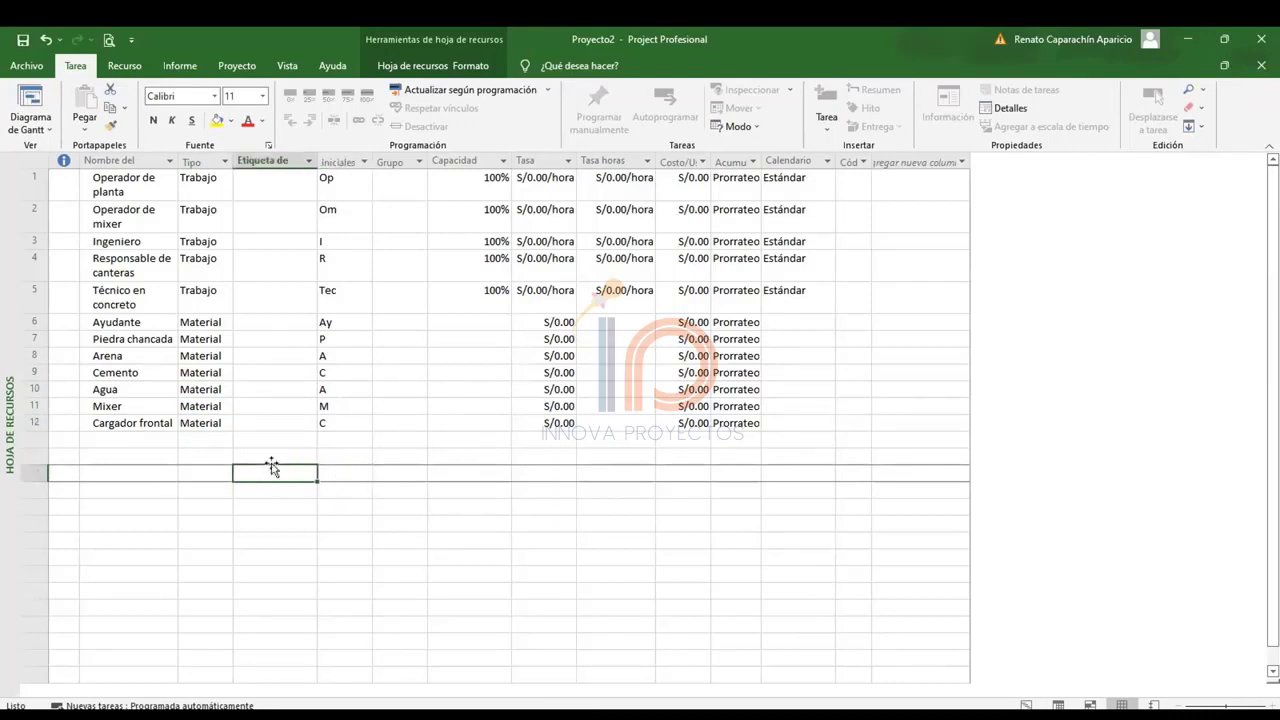
Add the resource "Alquiler de planta" below "Cargador frontal" and set its type to Costo.
click(125, 437)
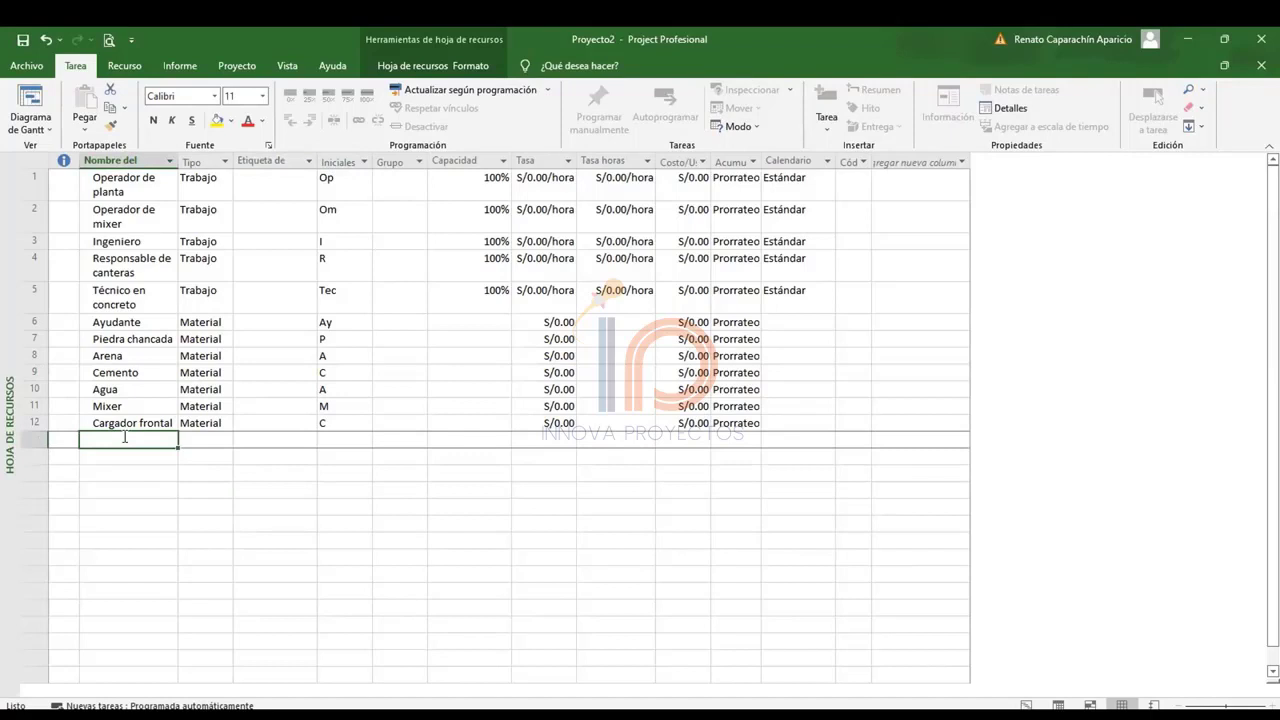
text(Alquiler de plan)
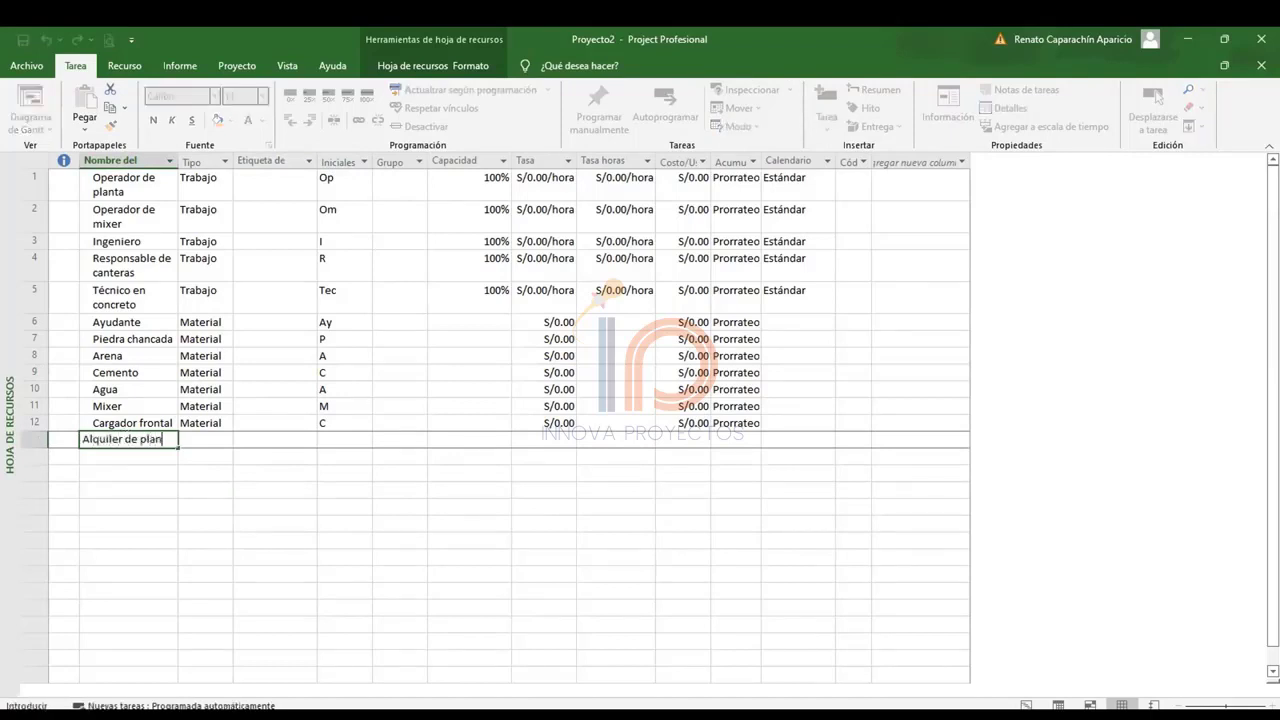
text(ta)
key(Return)
key(Up)
key(Right)
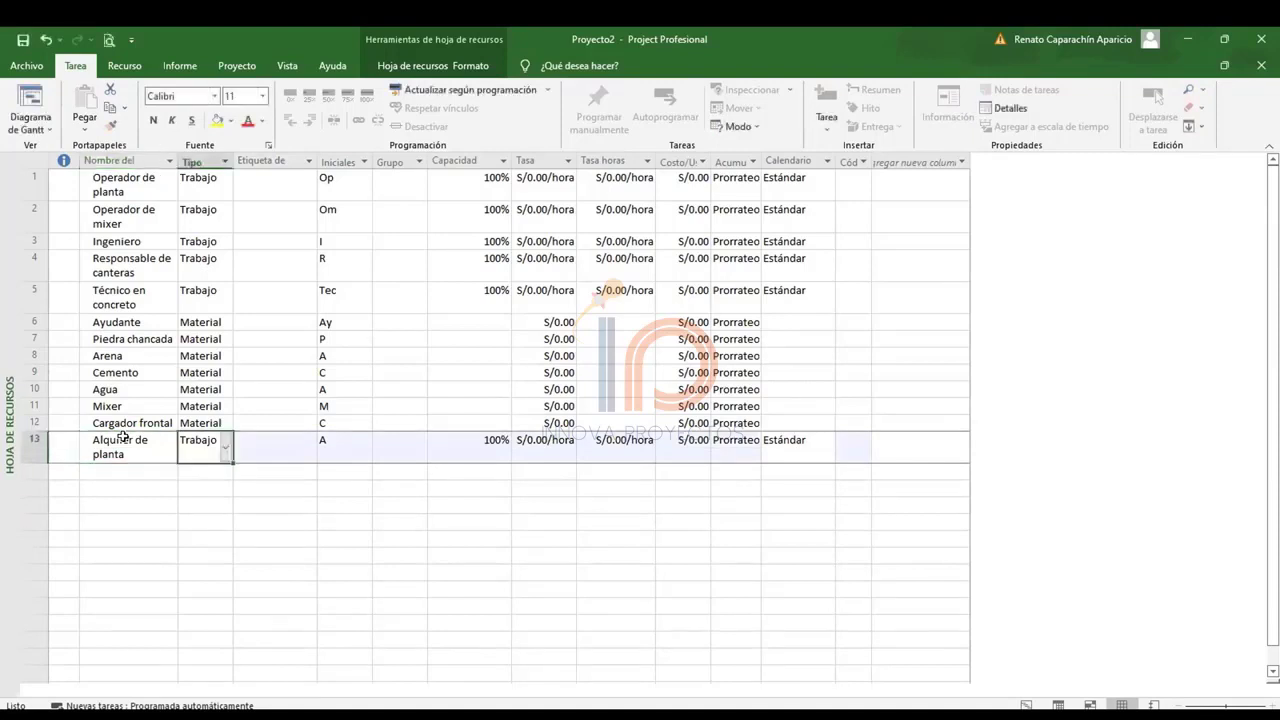
click(226, 448)
click(193, 493)
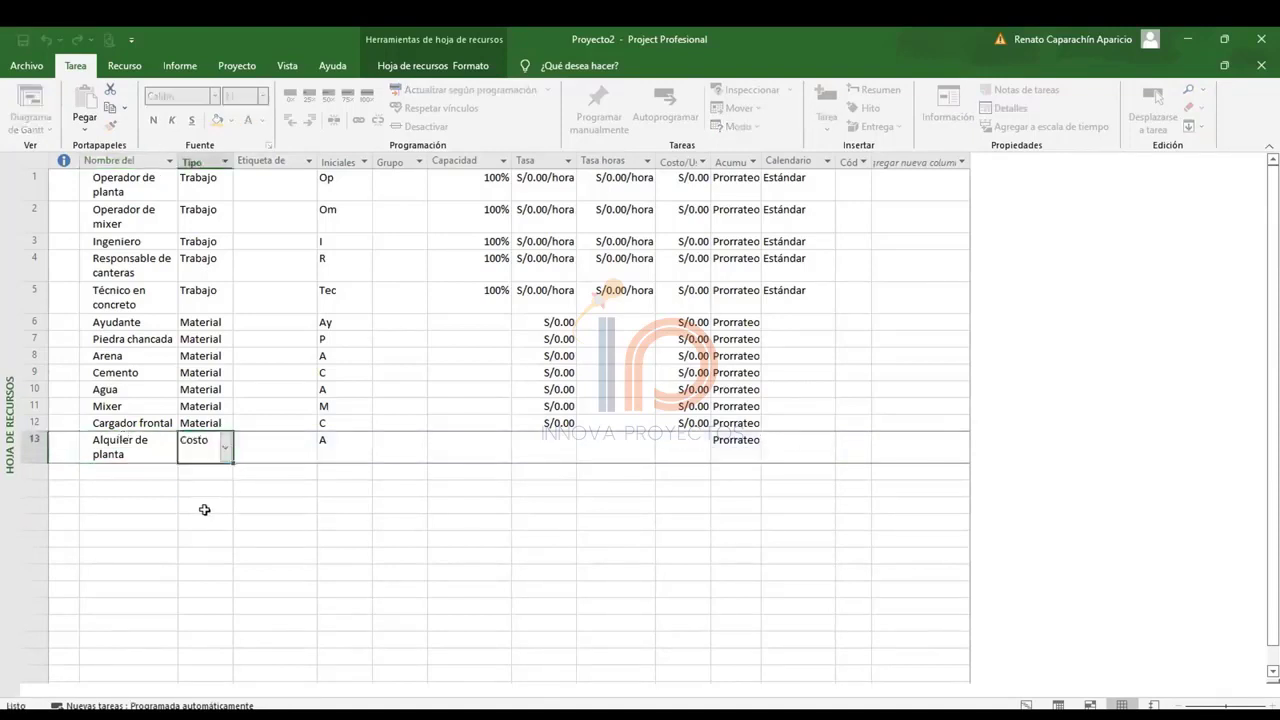
click(201, 506)
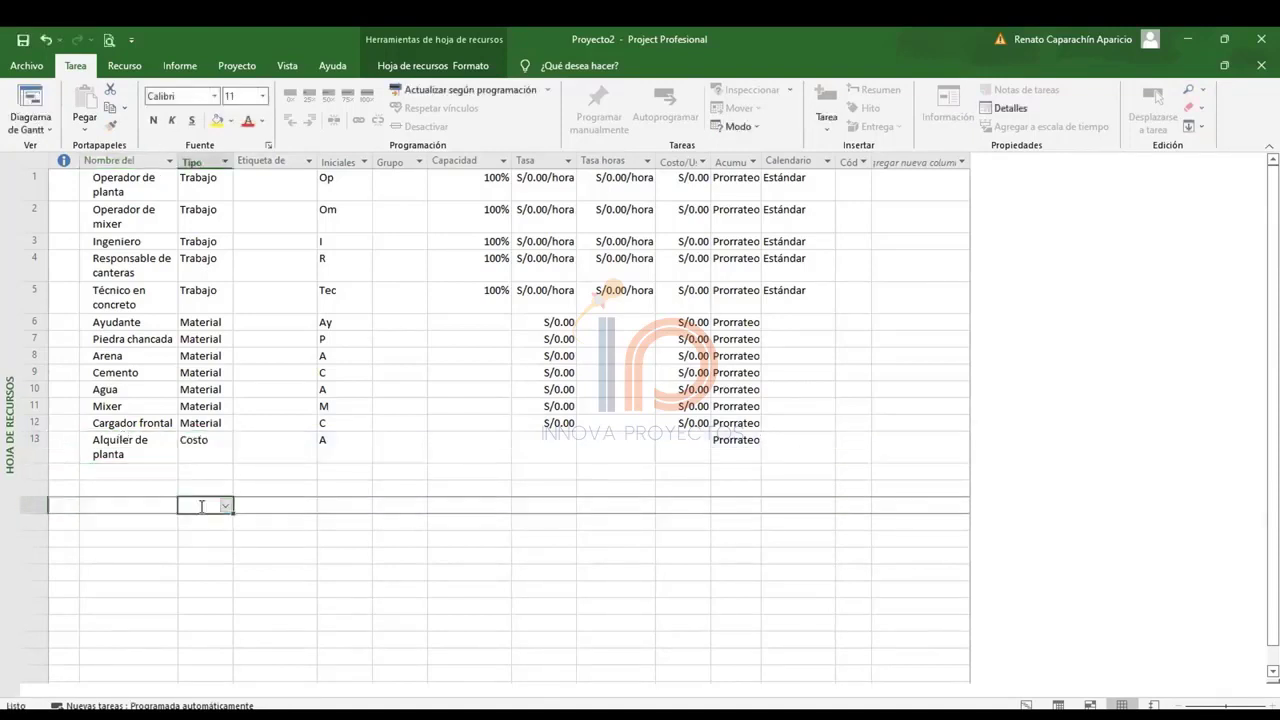
click(148, 476)
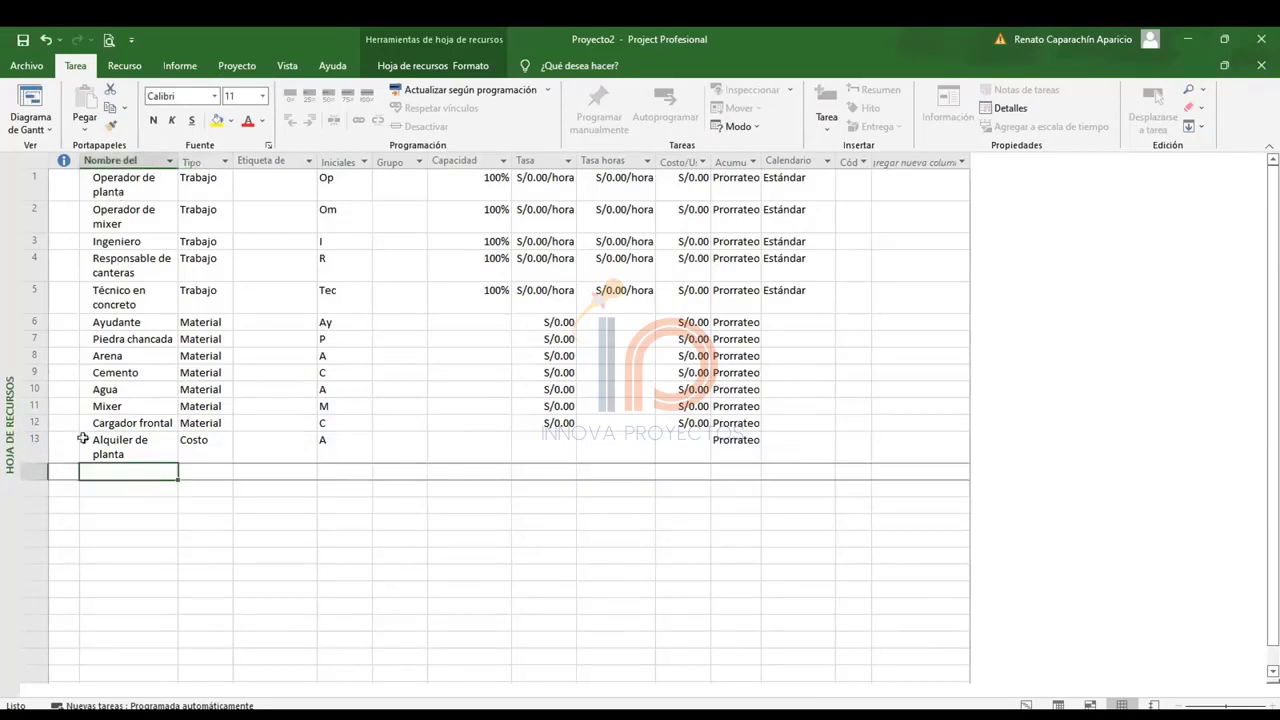
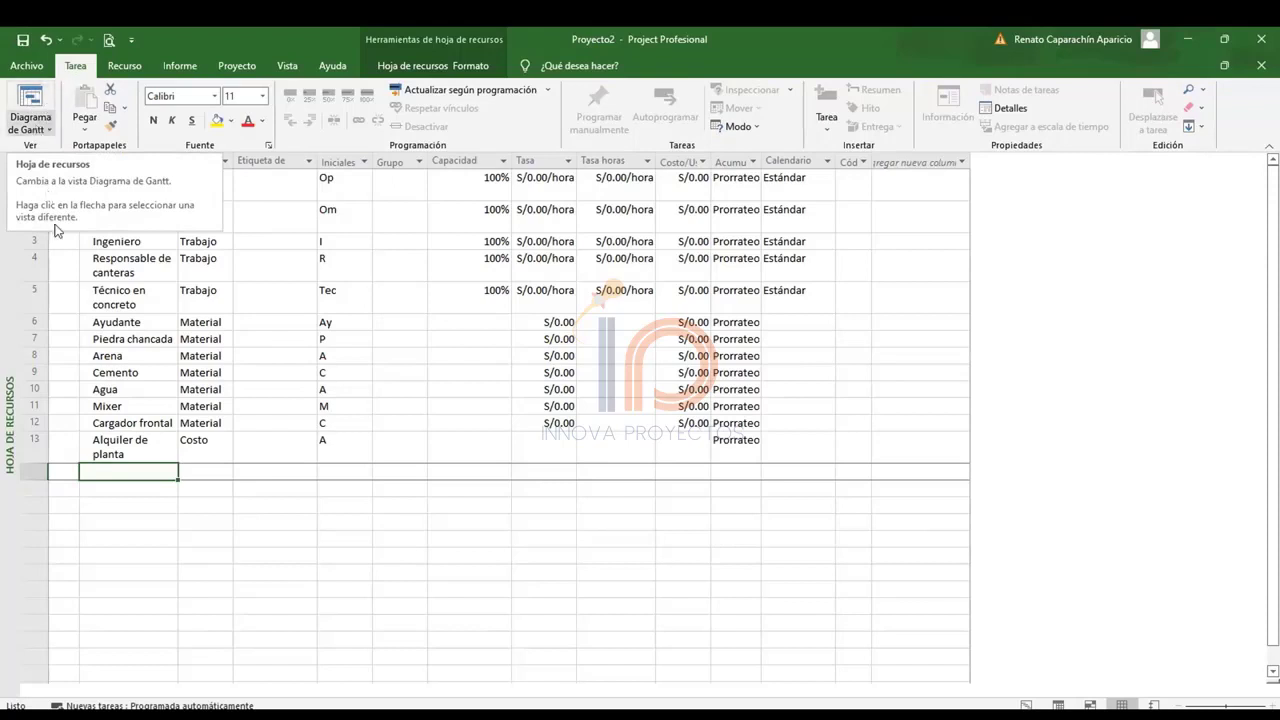
Switch to the Gantt chart view and widen the task table to reveal the "Nombres de los recursos" column.
click(48, 129)
click(57, 222)
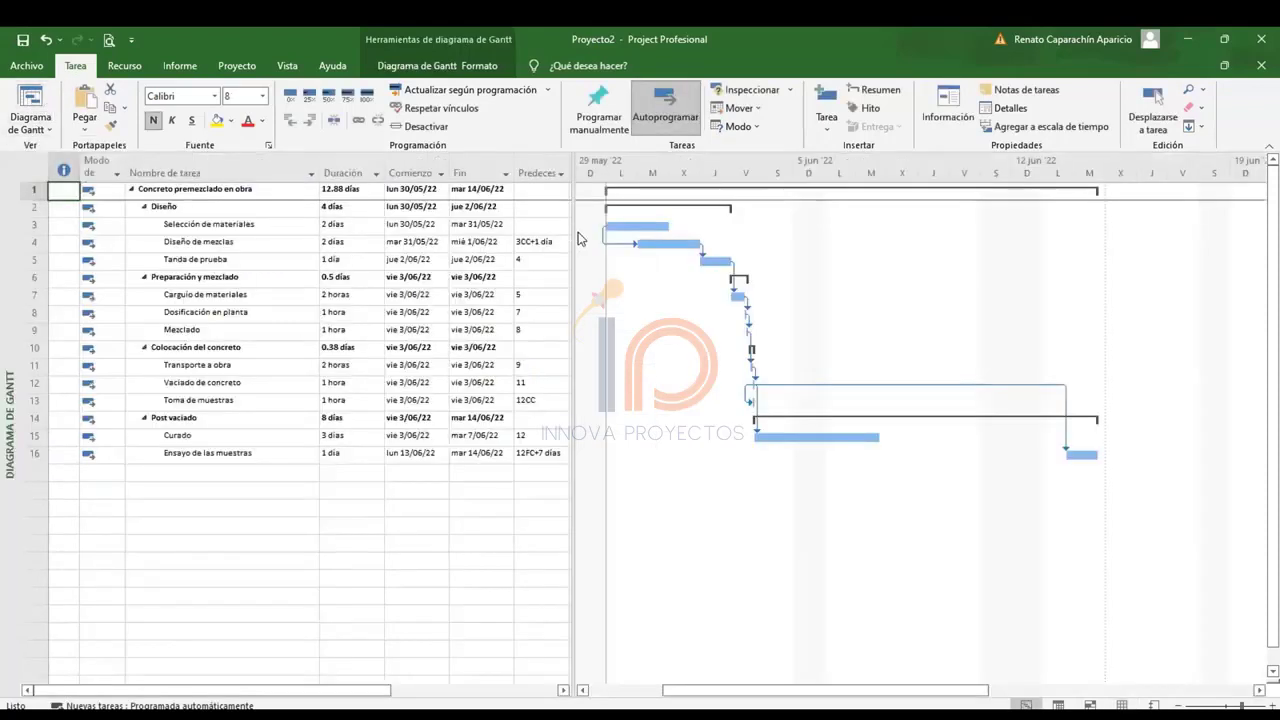
drag(576, 232, 674, 251)
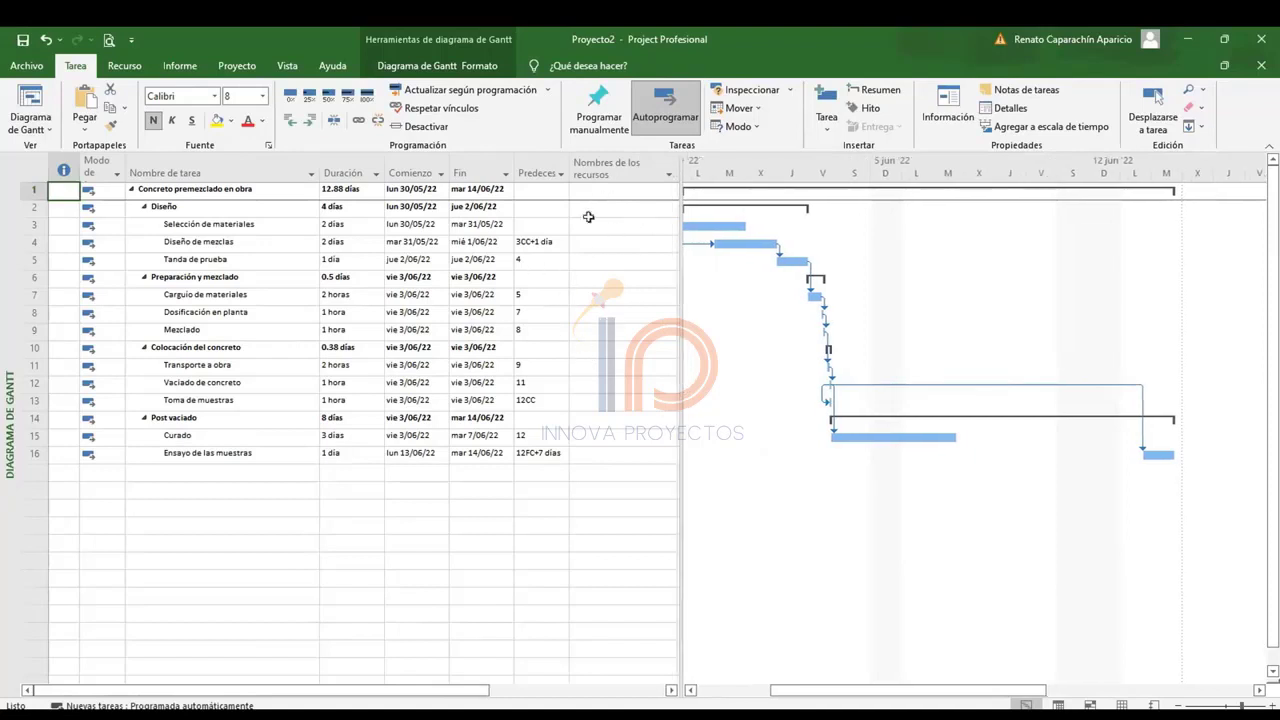
Insert the "Nivel de esquema" column before "Nombres de los recursos" in the task table and hide it again.
right_click(600, 163)
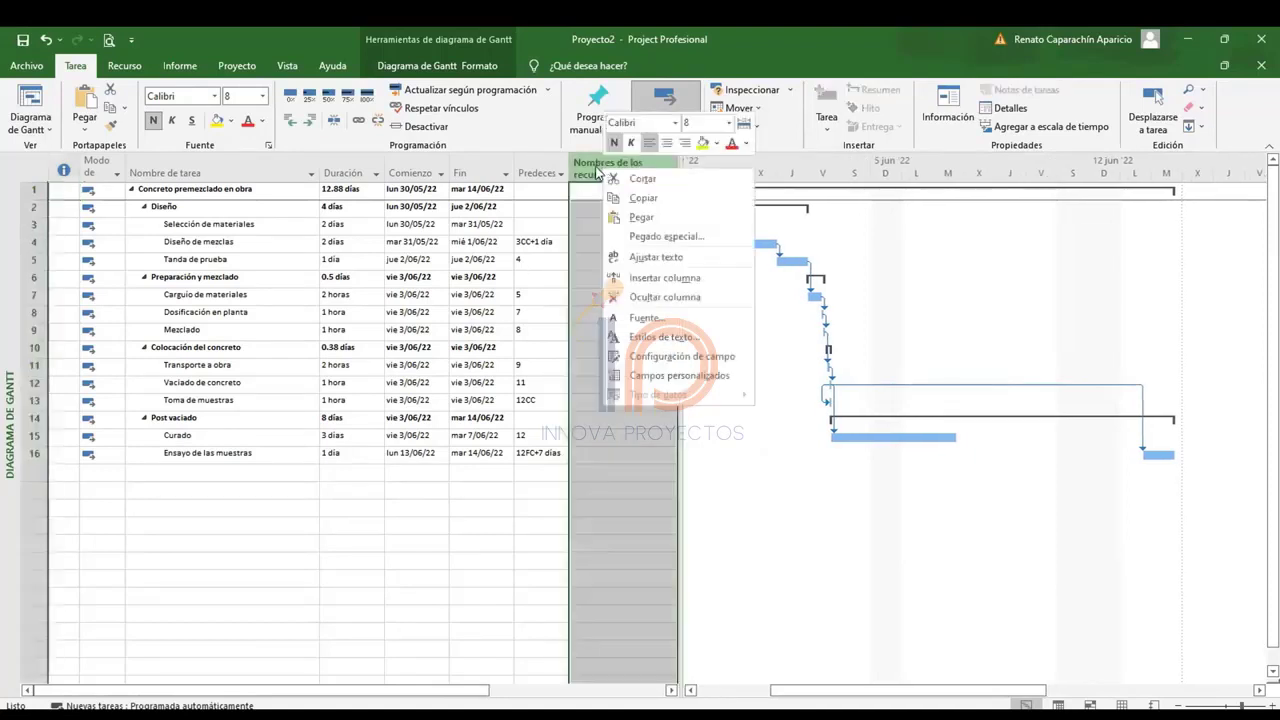
click(659, 279)
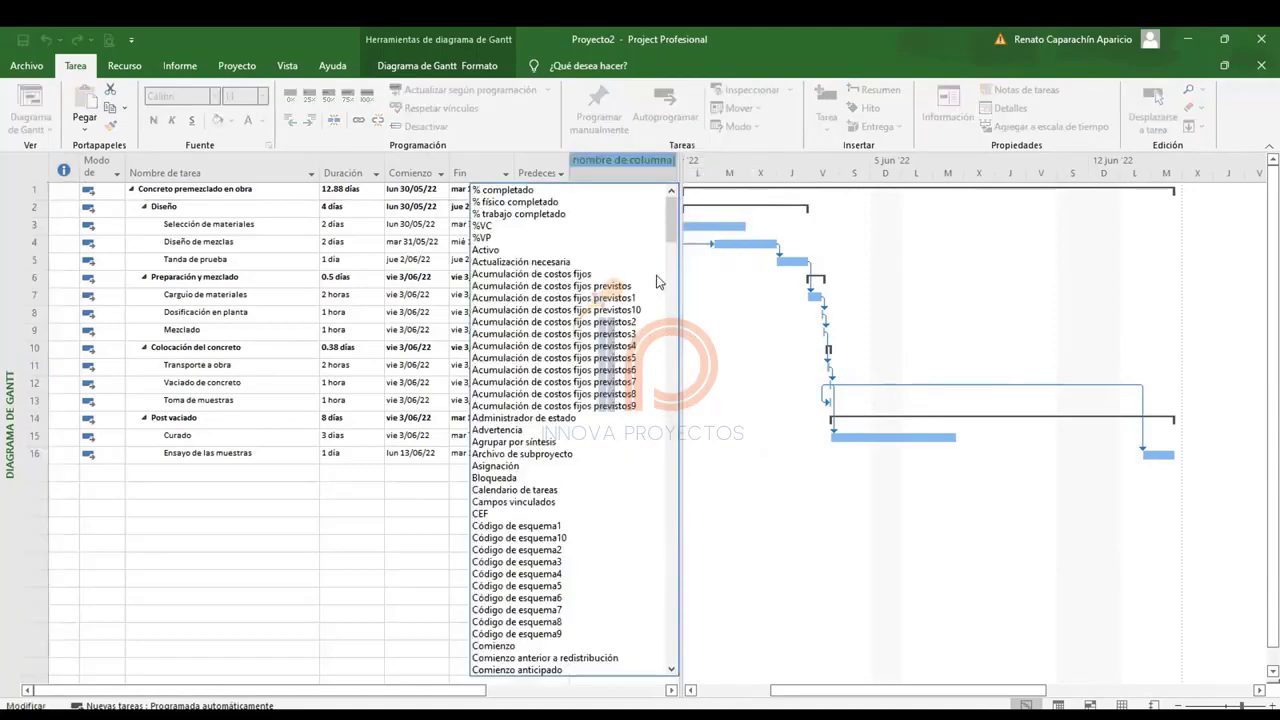
scroll(532, 330, down, 20)
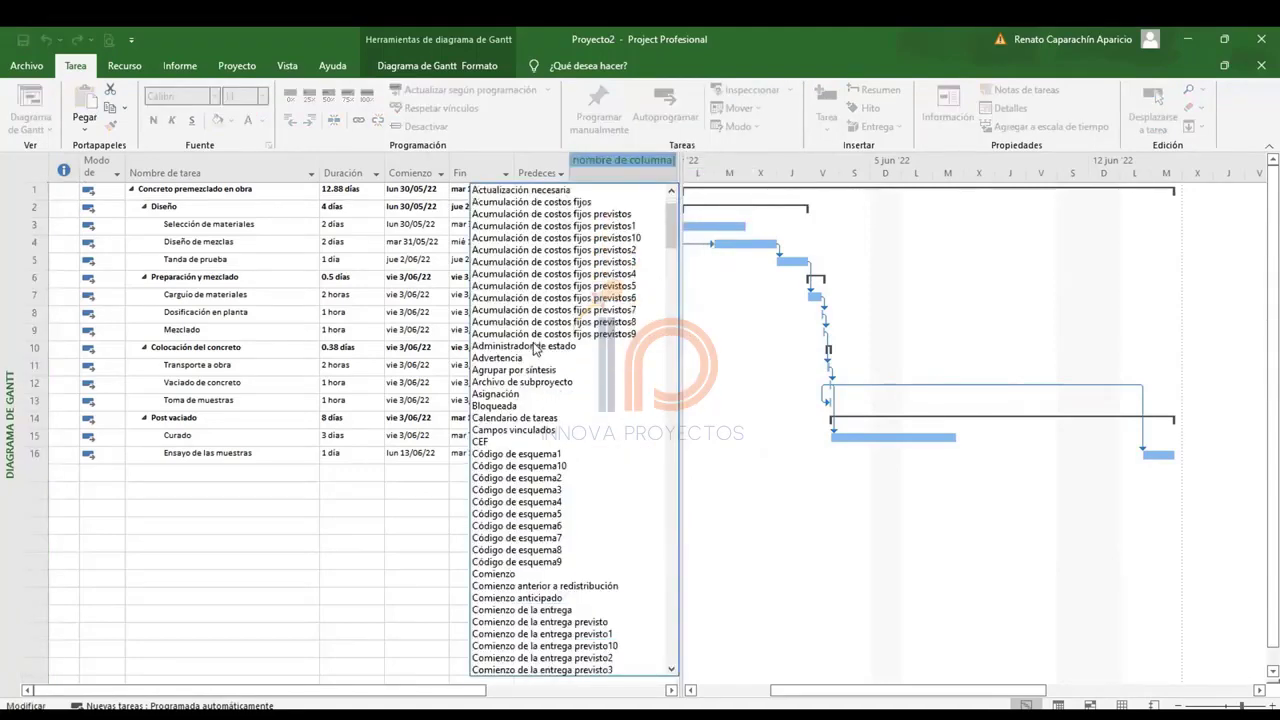
scroll(530, 343, down, 20)
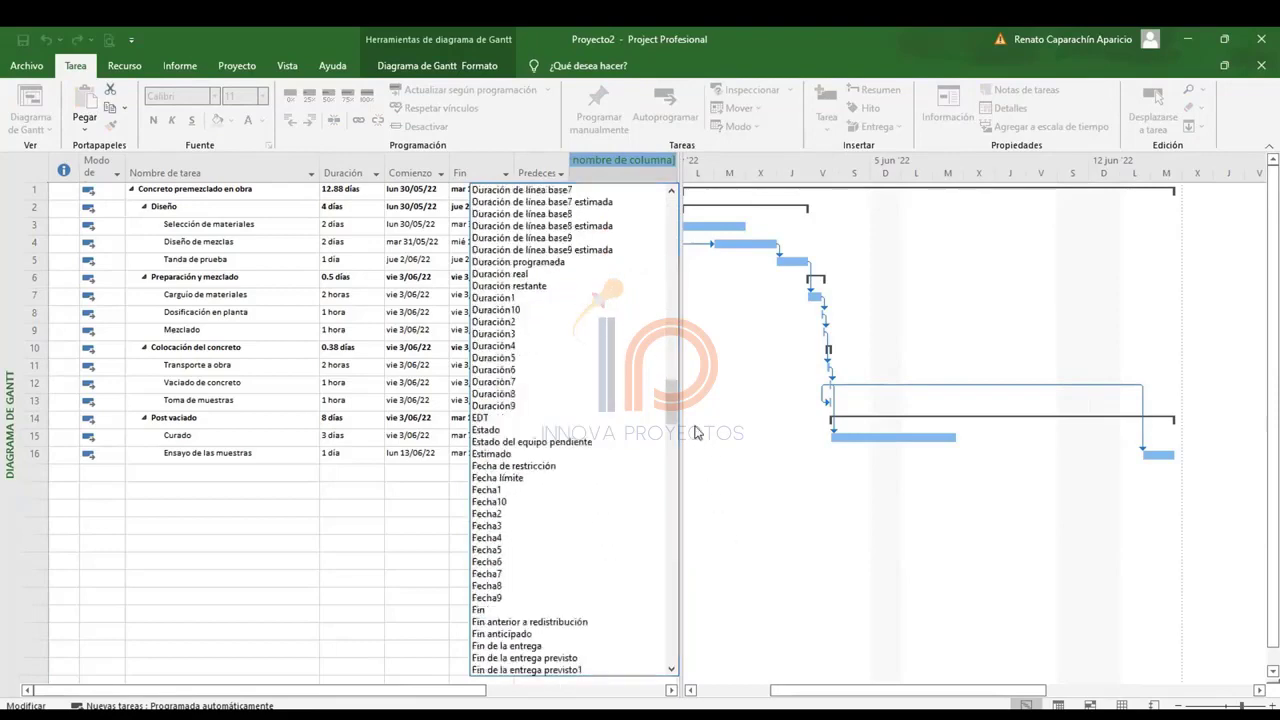
text(n)
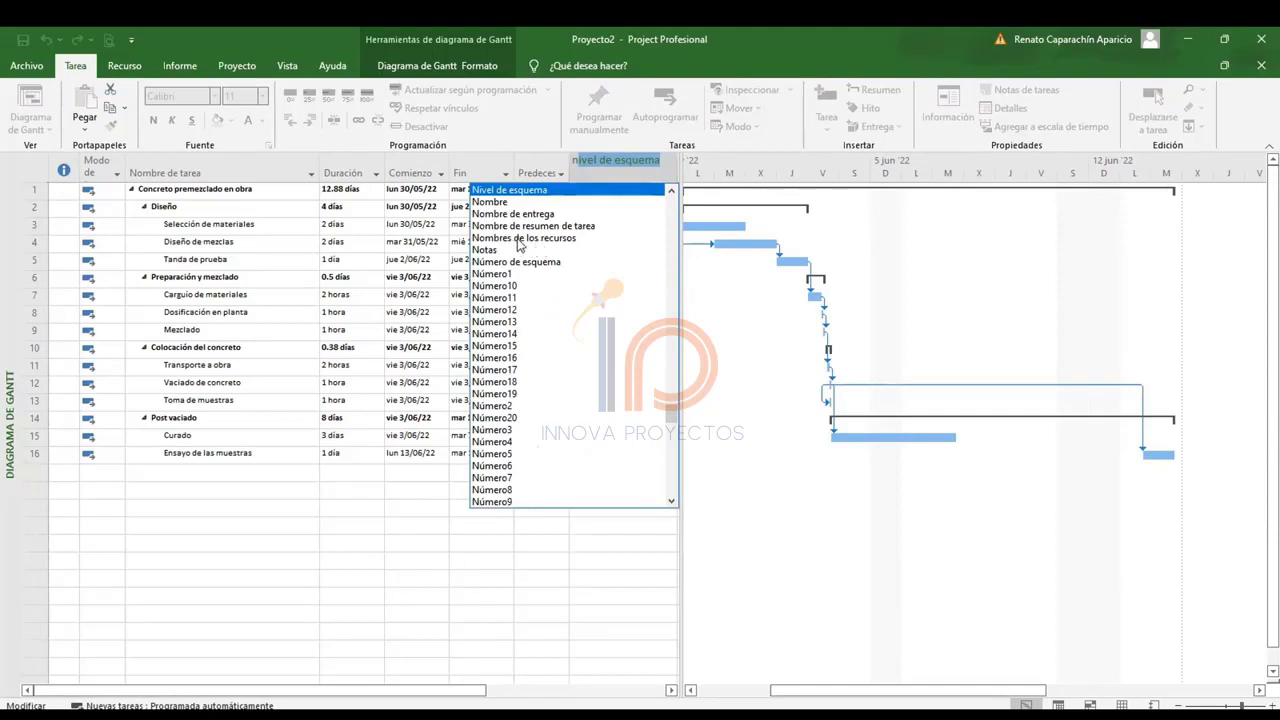
click(452, 530)
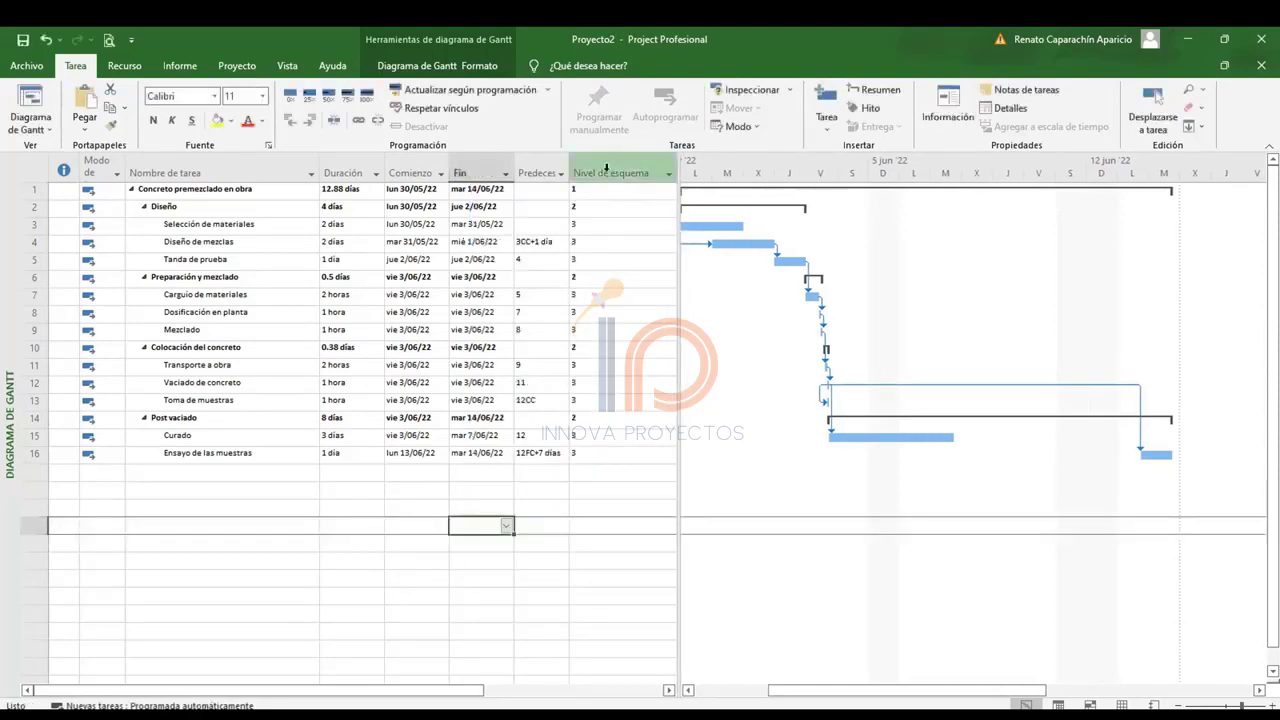
right_click(606, 170)
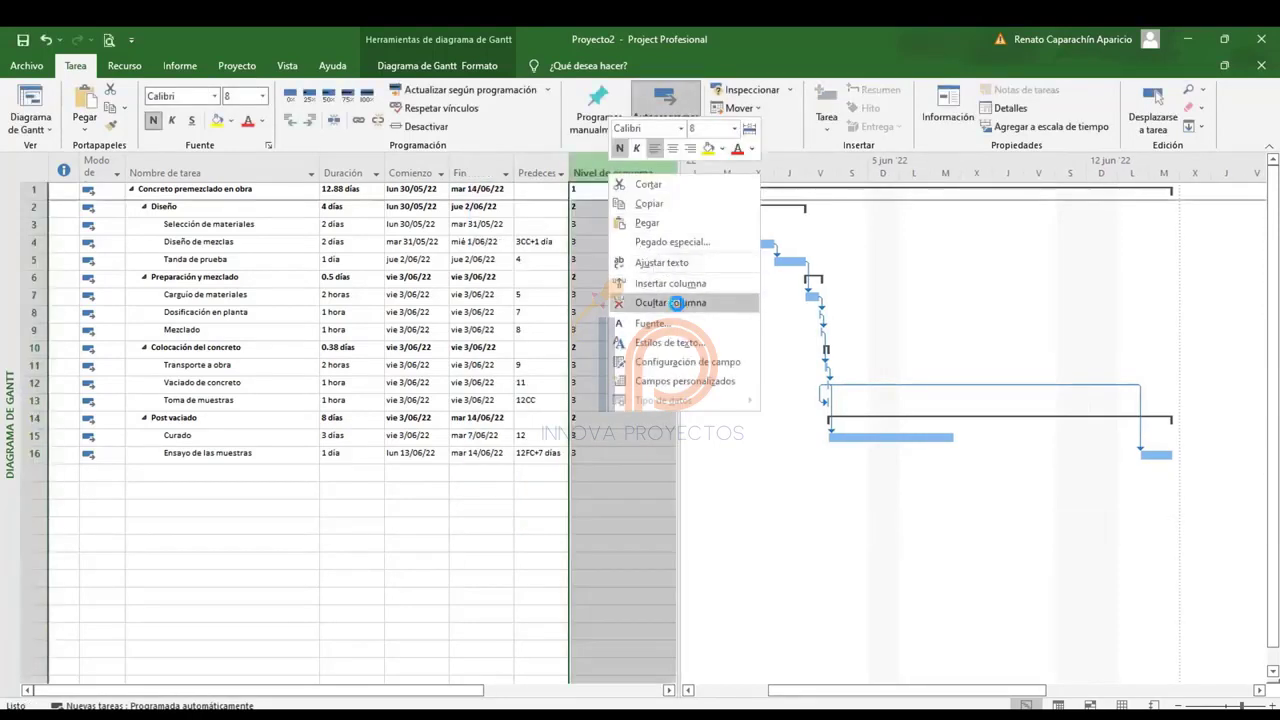
click(676, 302)
Assign the resources "Ayudante" and "Responsable de canteras" to the task "Selección de materiales" in its resource names cell.
click(615, 254)
click(619, 244)
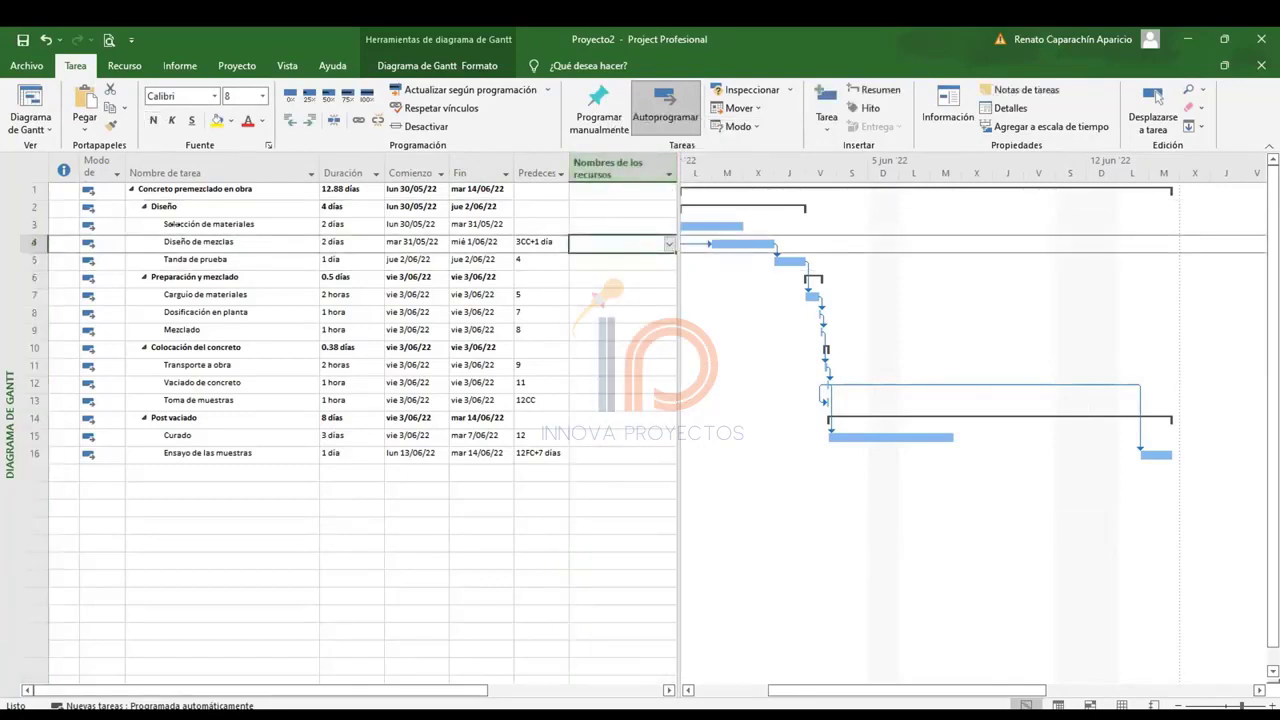
click(628, 226)
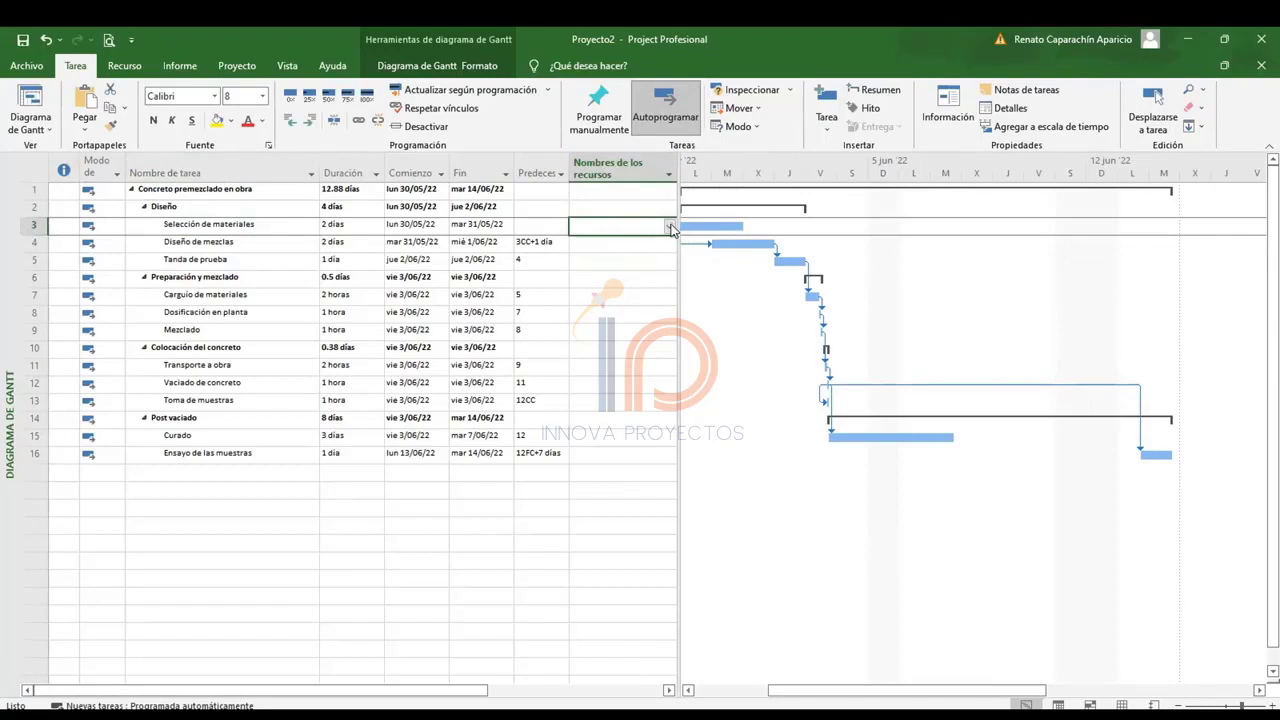
click(670, 228)
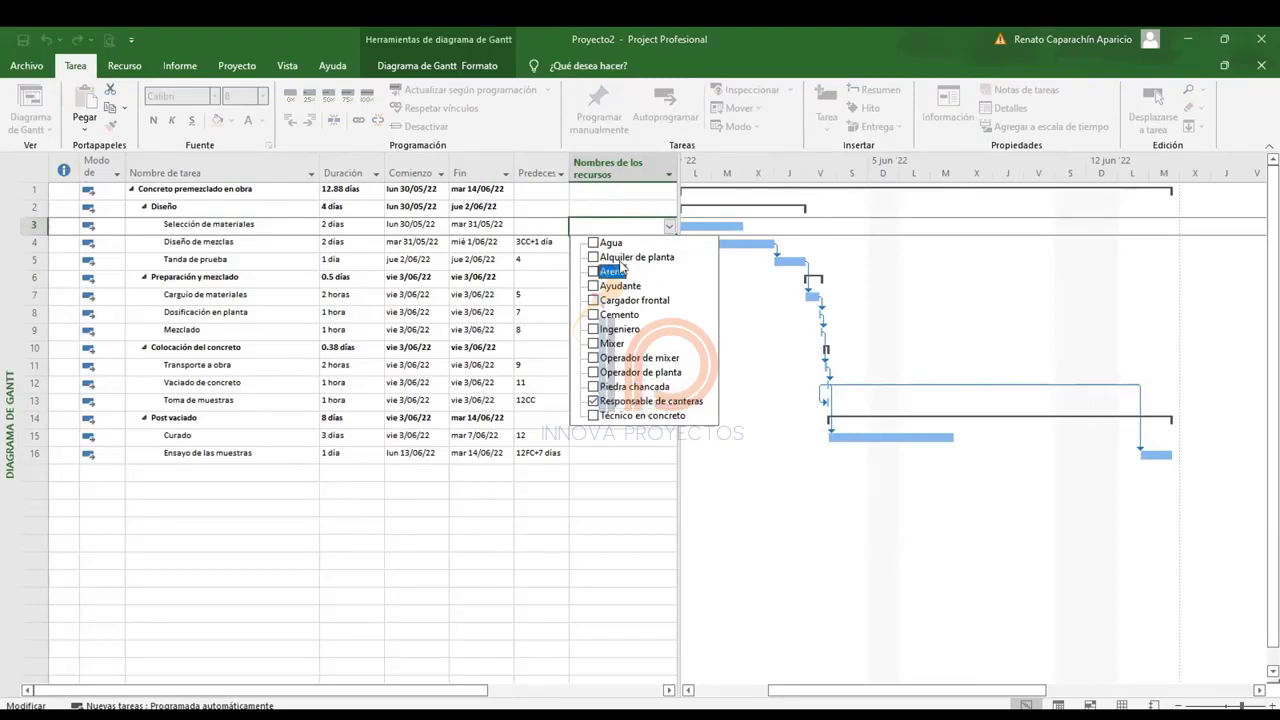
click(619, 286)
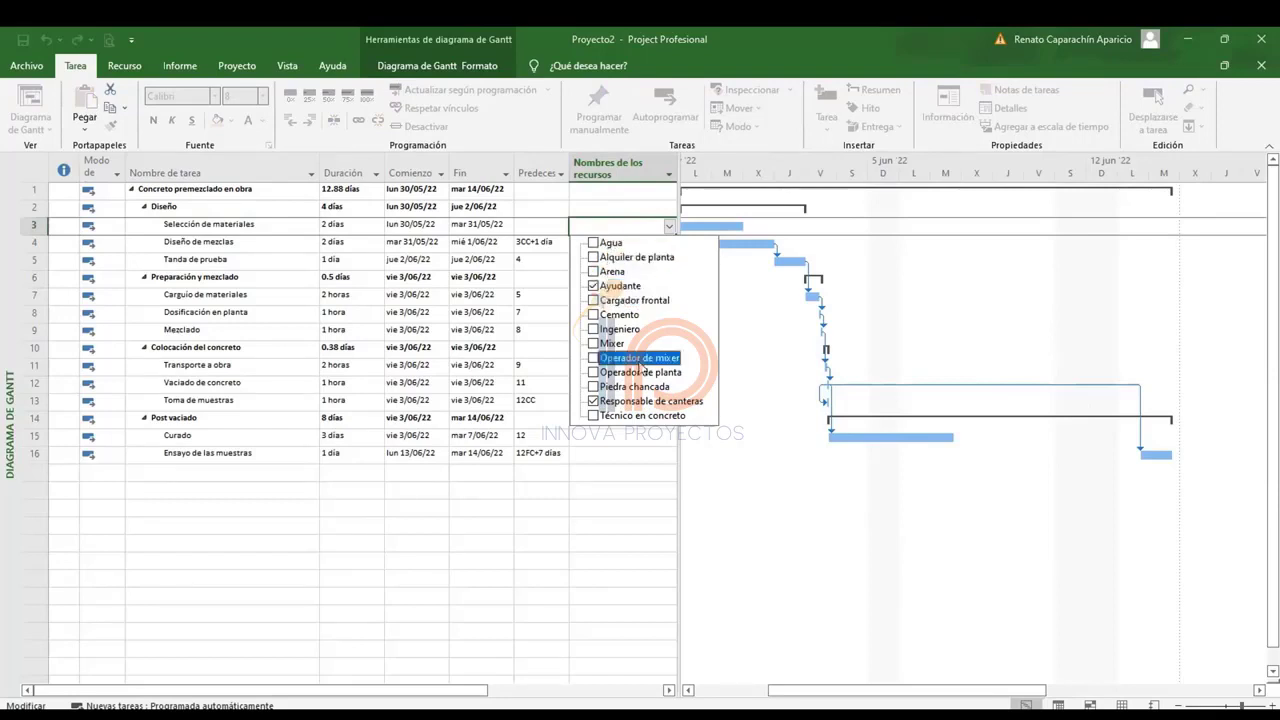
key(Return)
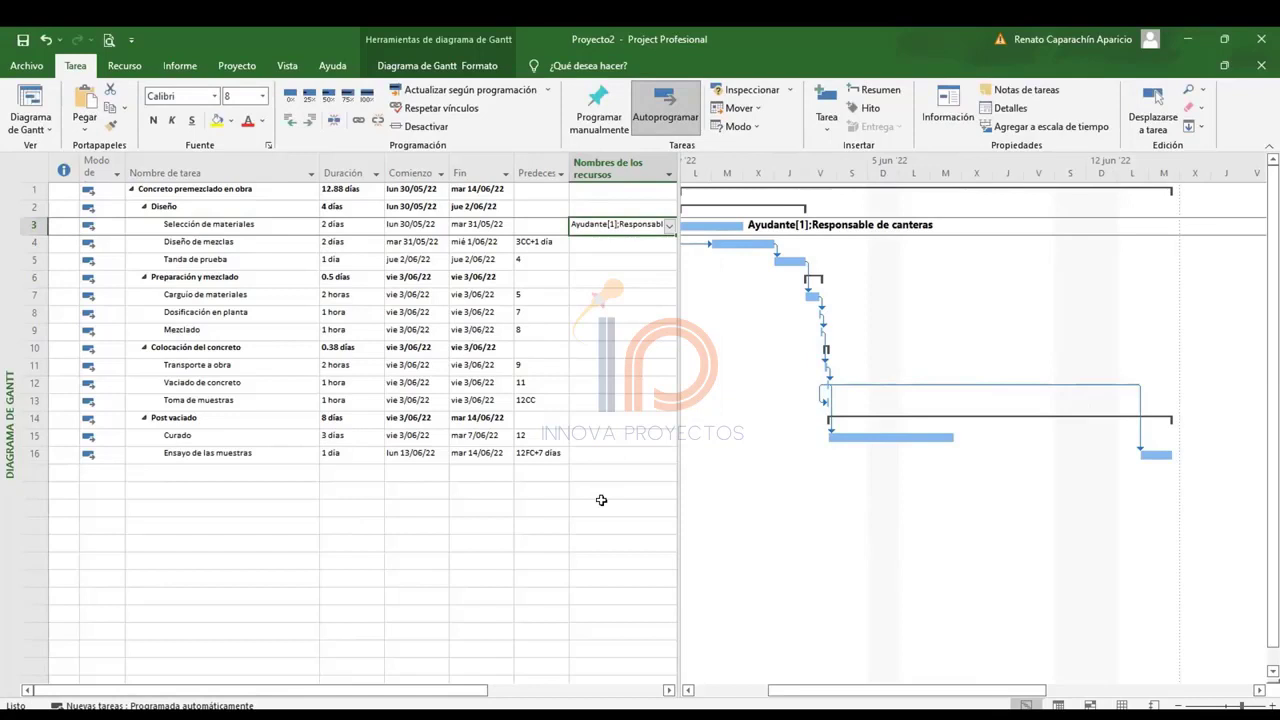
click(386, 510)
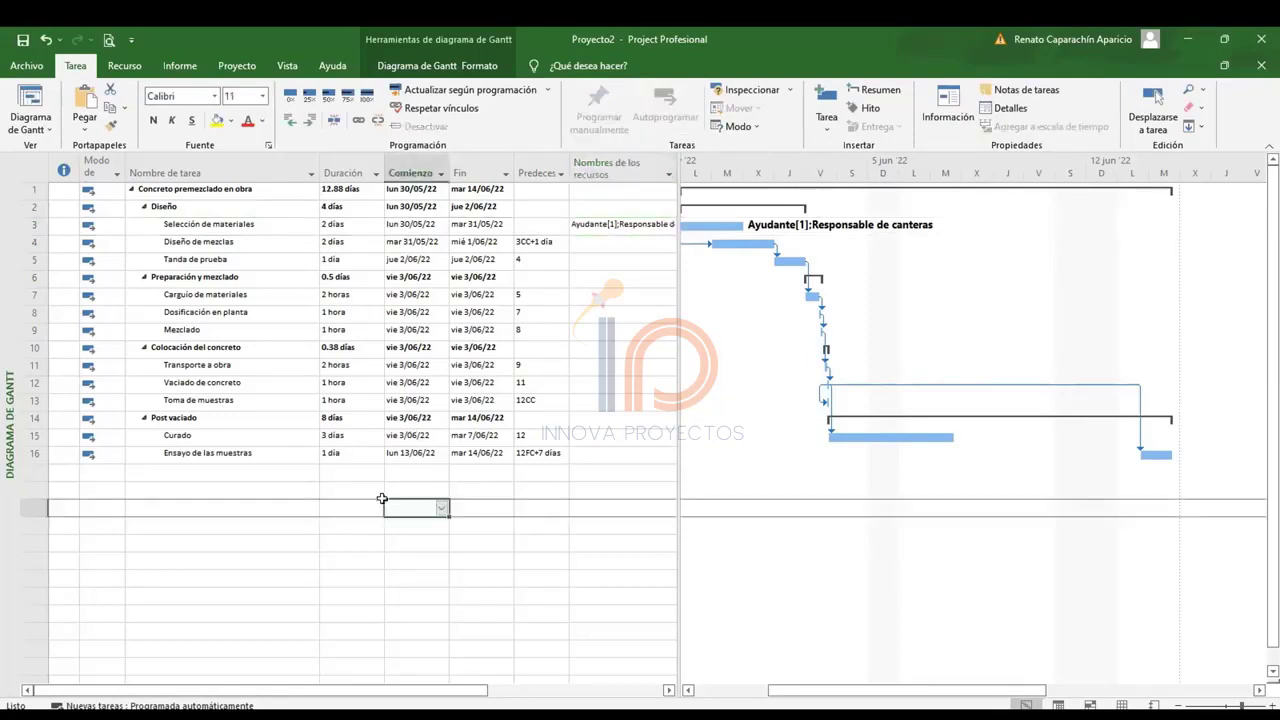
click(236, 225)
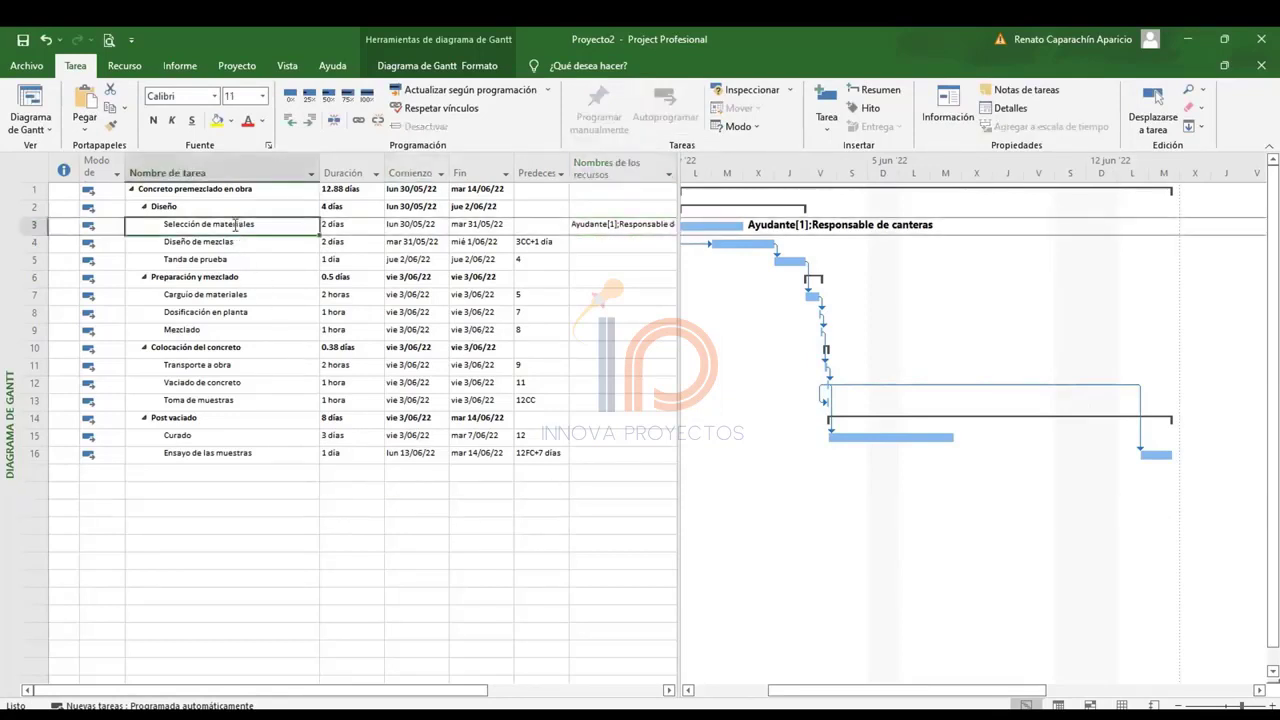
Assign "Ingeniero" and "Técnico en concreto" together to the task "Diseño de mezclas" using Assign Resources.
click(222, 244)
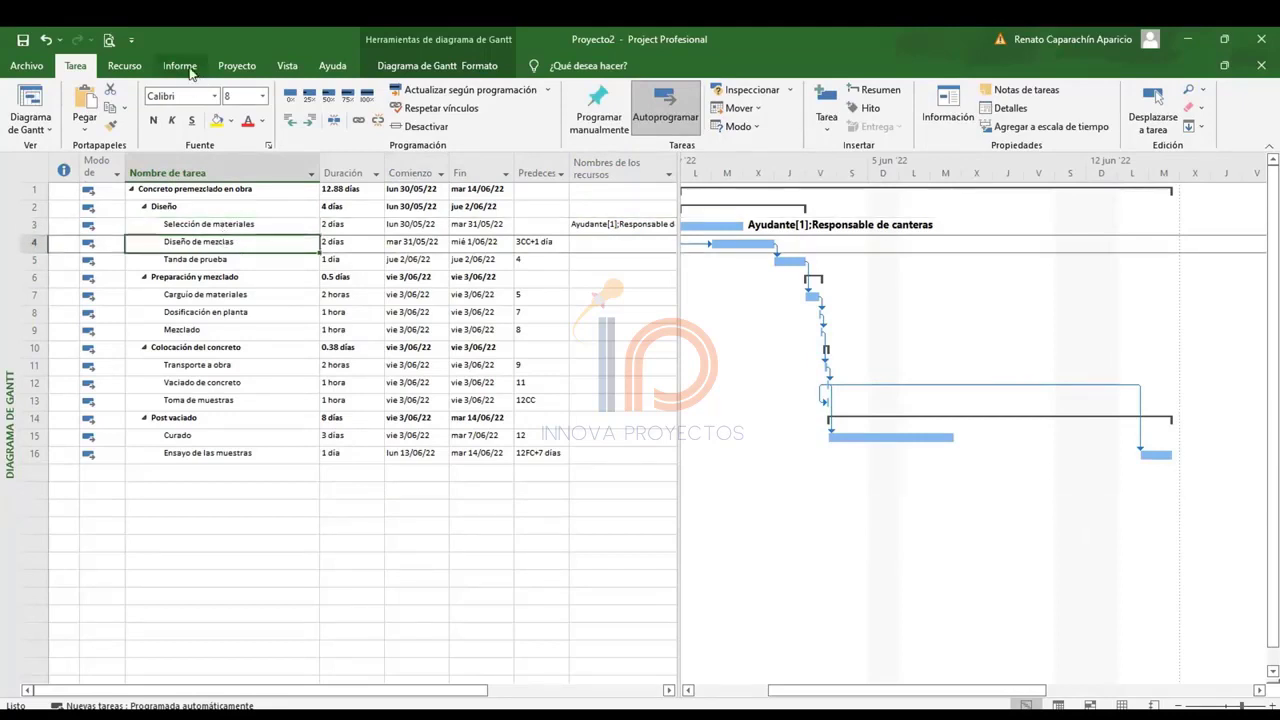
click(125, 66)
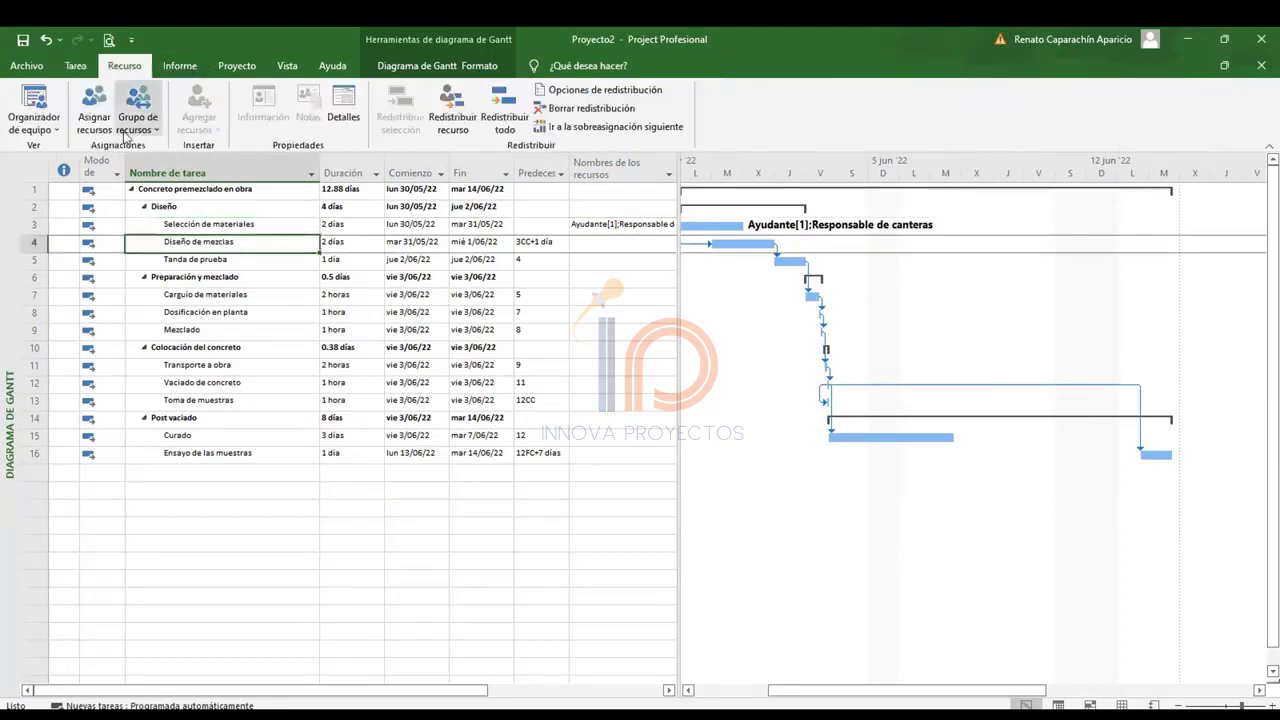
click(92, 116)
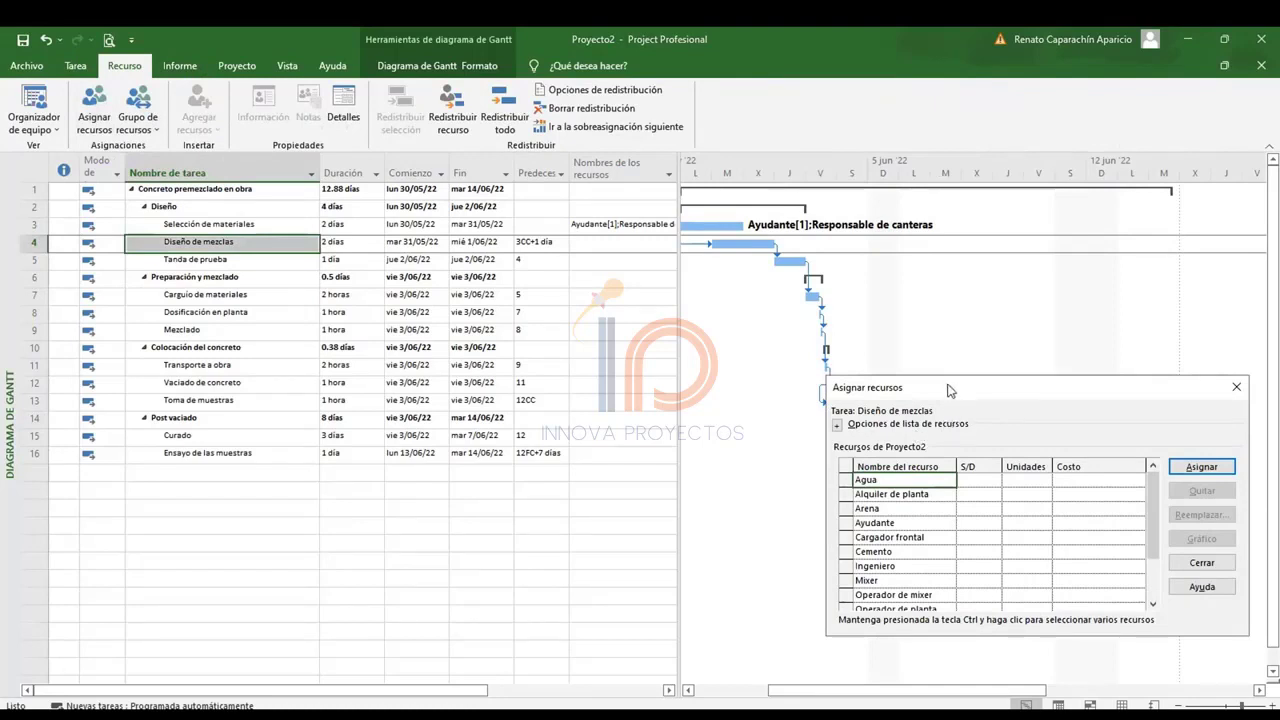
drag(949, 390, 815, 343)
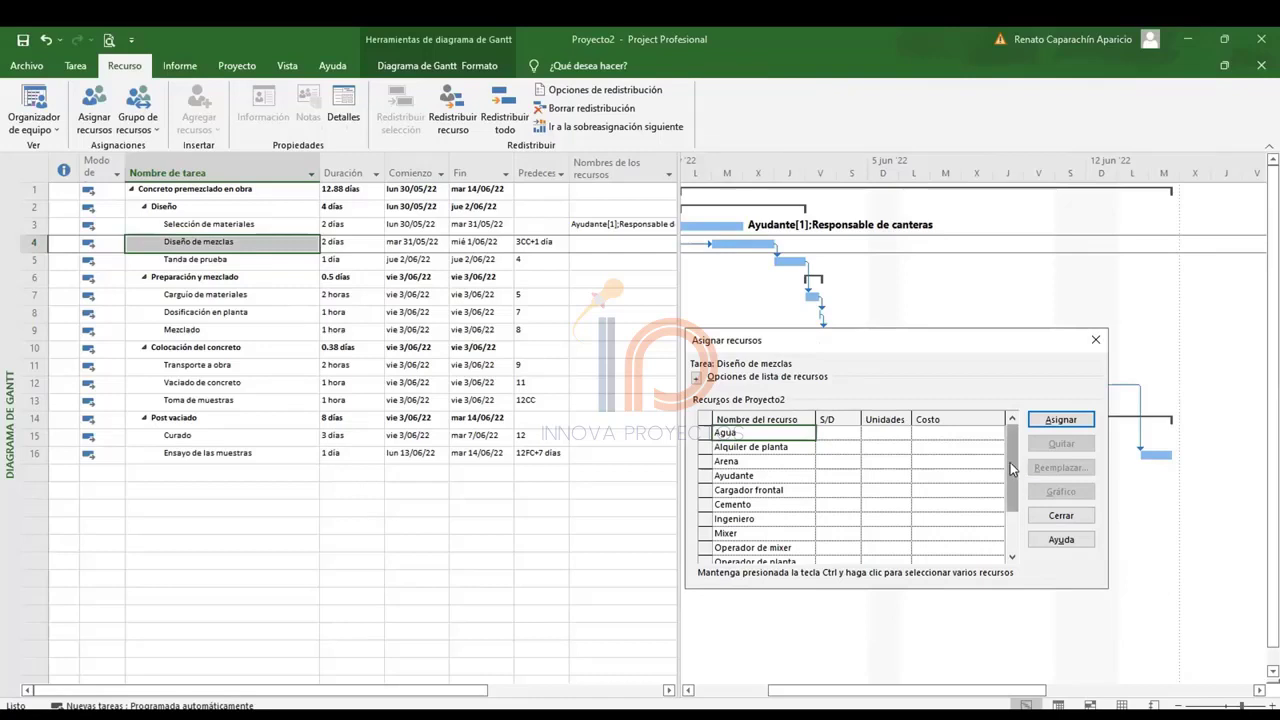
scroll(1010, 462, down, 2)
scroll(1010, 458, up, 2)
scroll(1016, 496, down, 1)
scroll(1016, 496, down, 1)
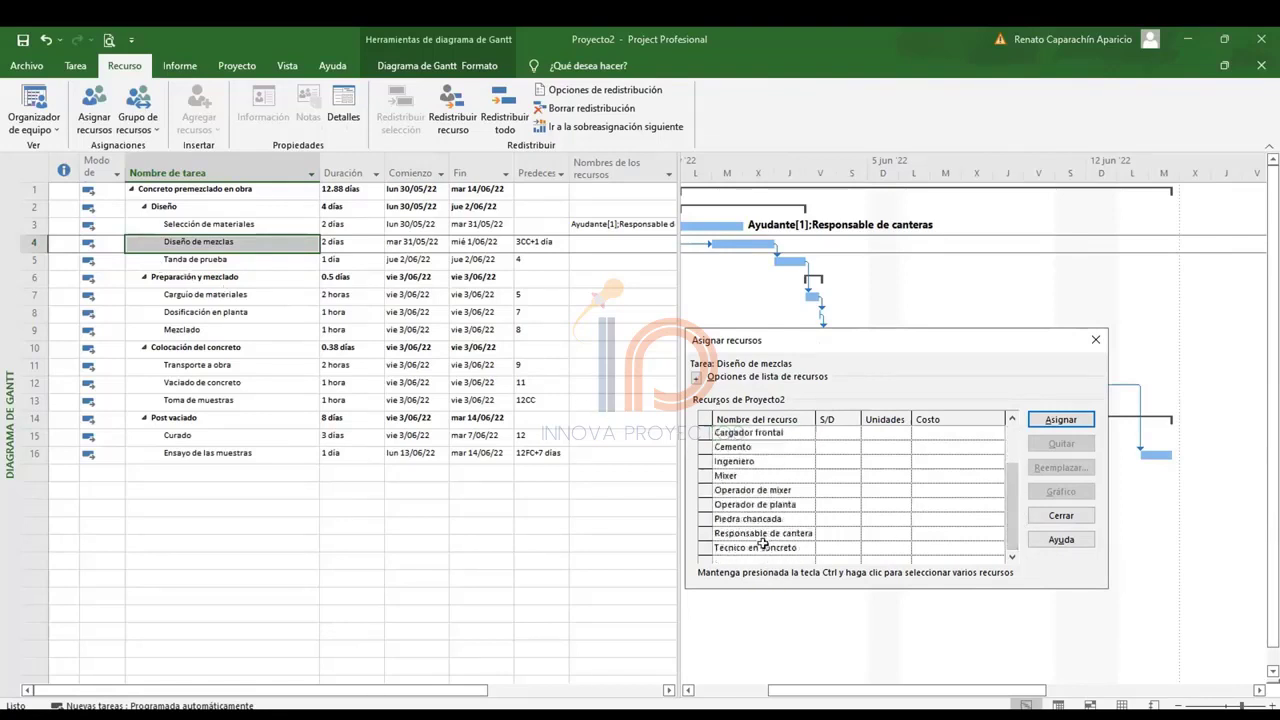
click(750, 462)
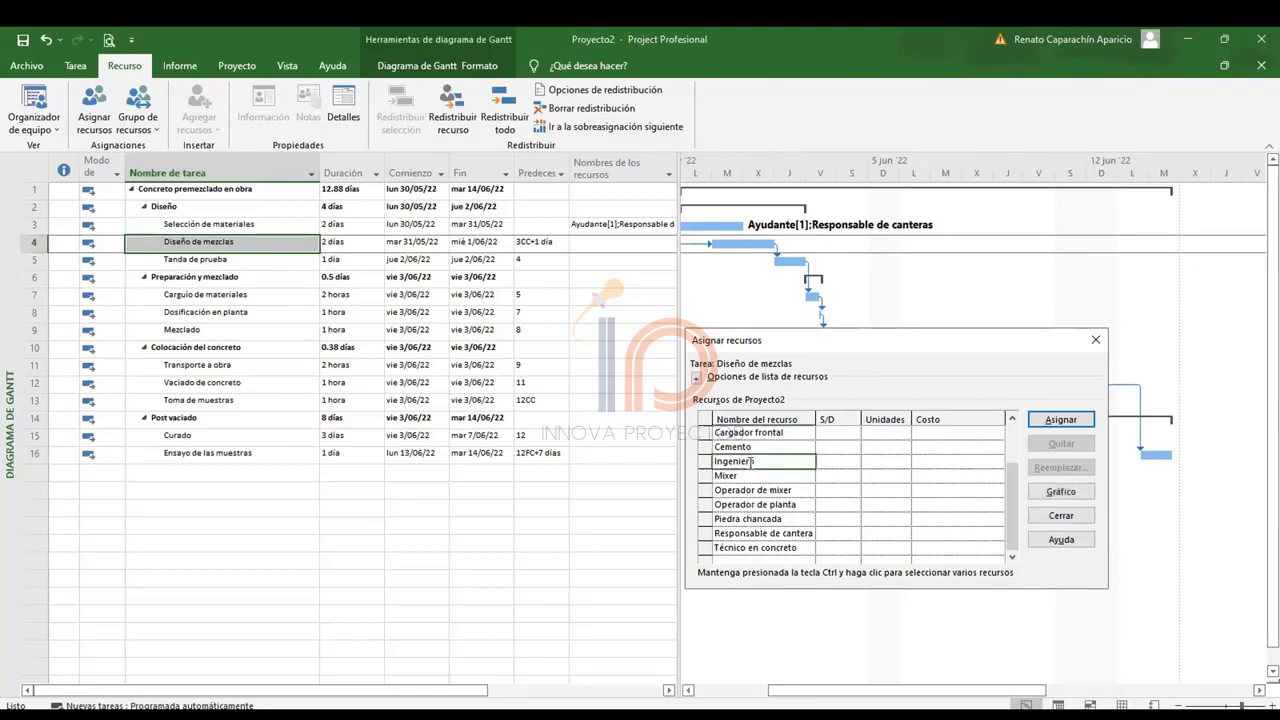
ctrl+click(747, 548)
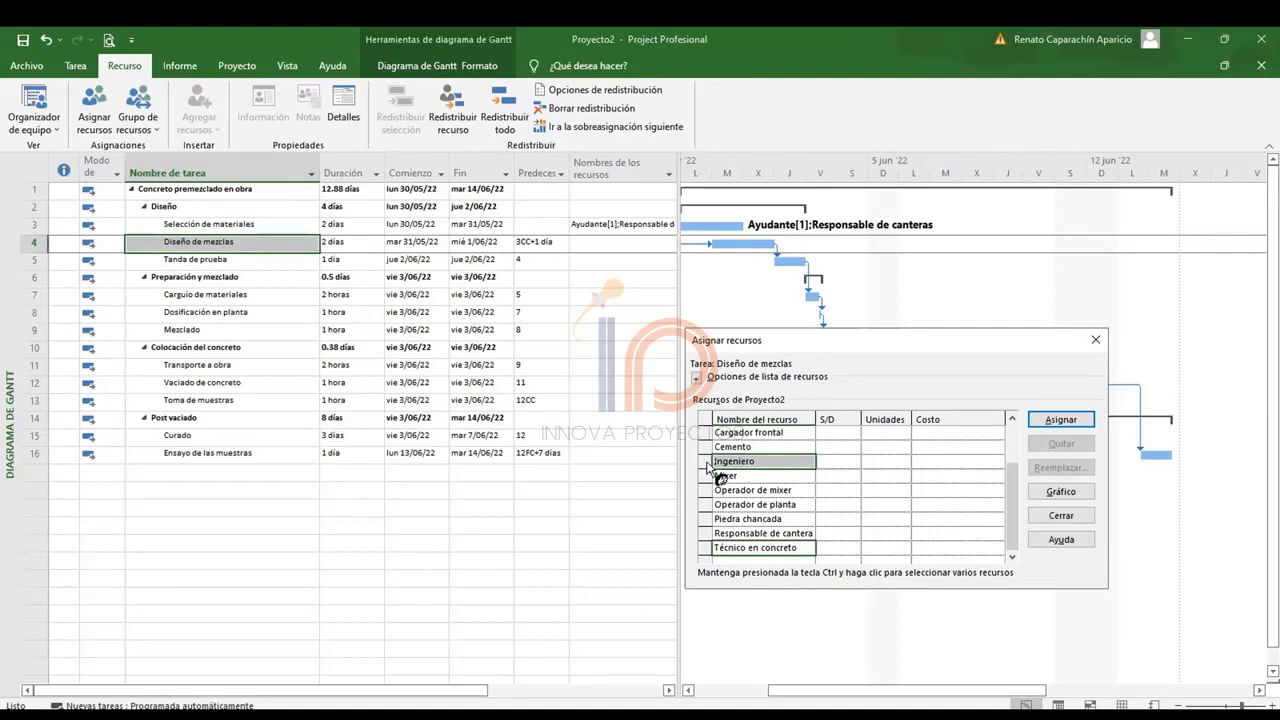
drag(708, 470, 285, 250)
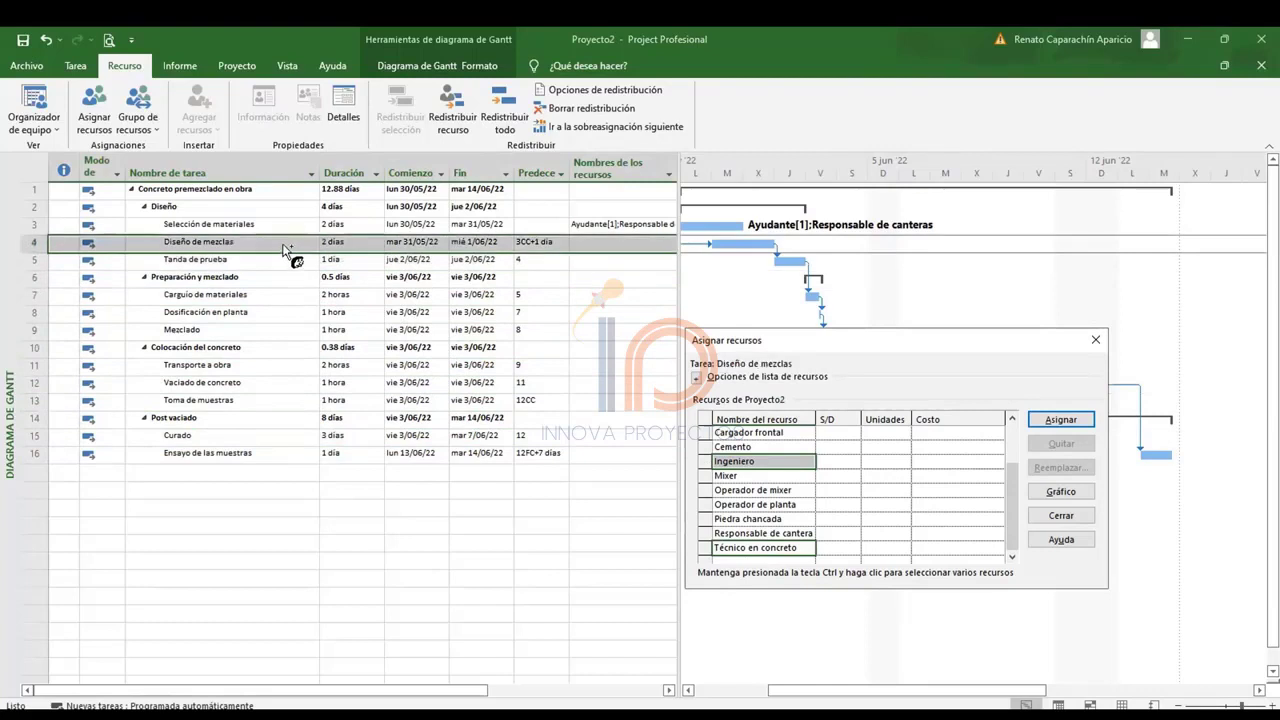
drag(285, 250, 284, 248)
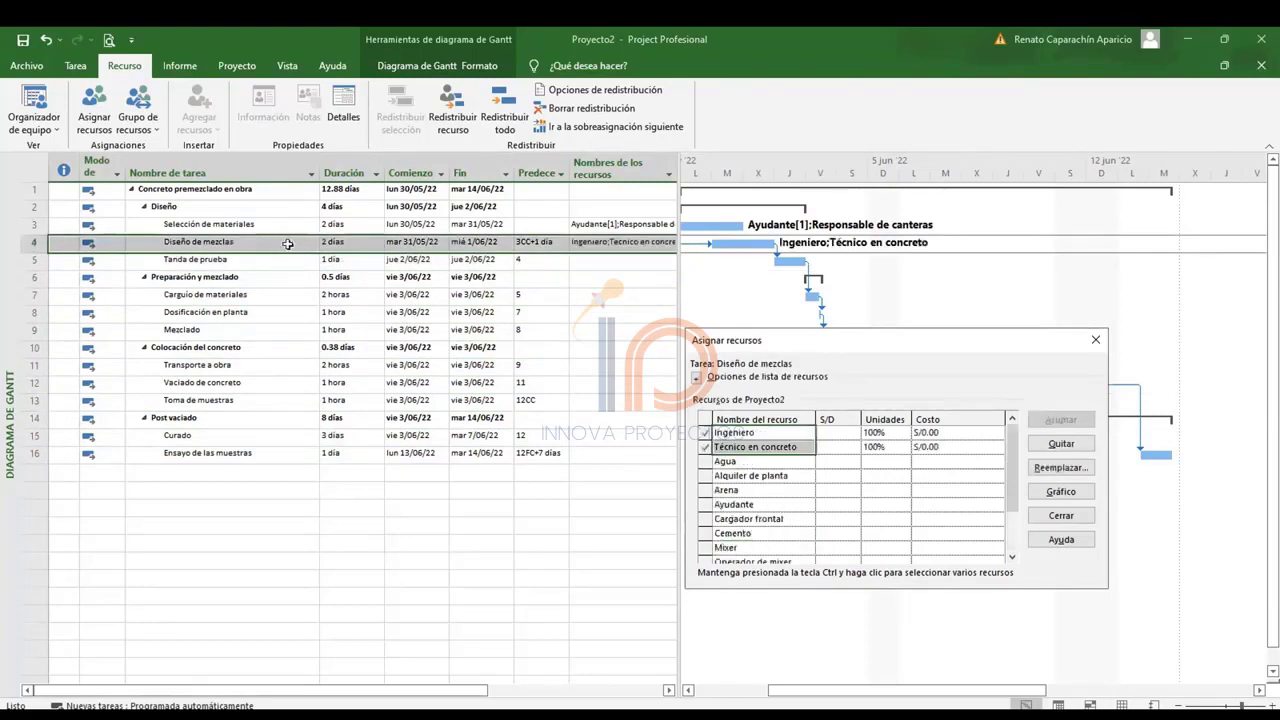
click(1095, 340)
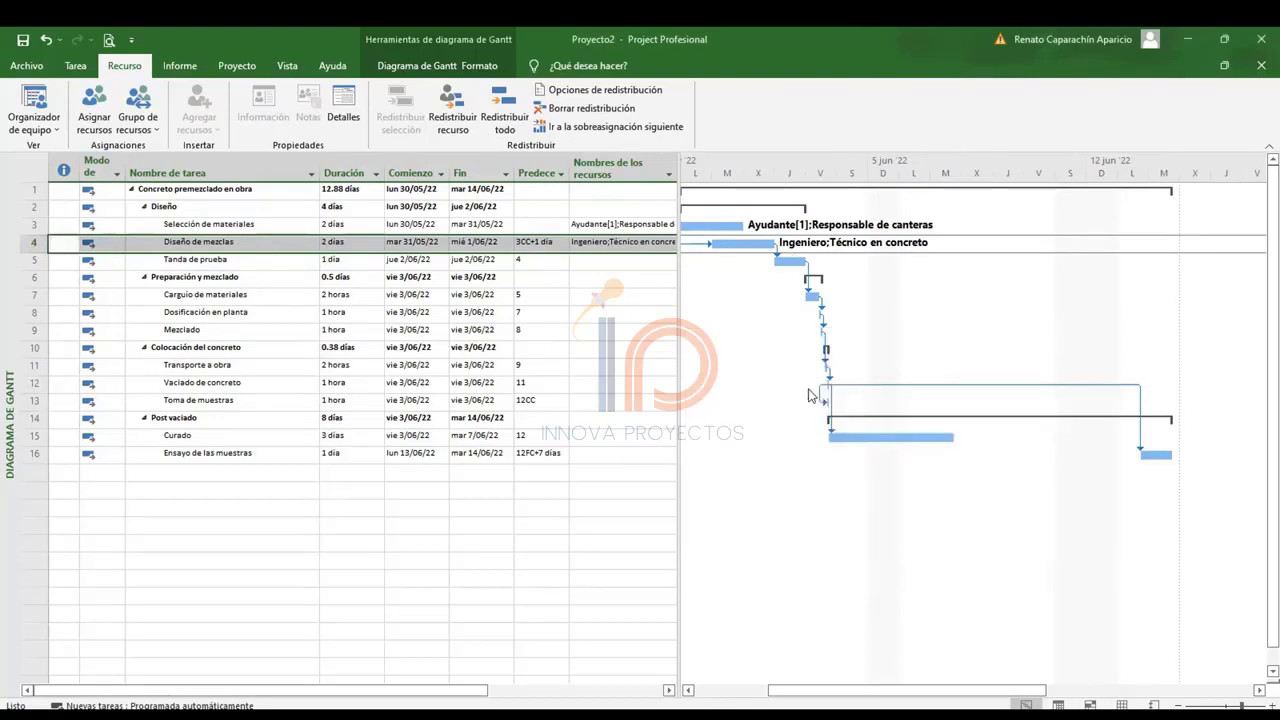
Display the task details form below the Gantt chart for the task "Tanda de prueba".
click(225, 298)
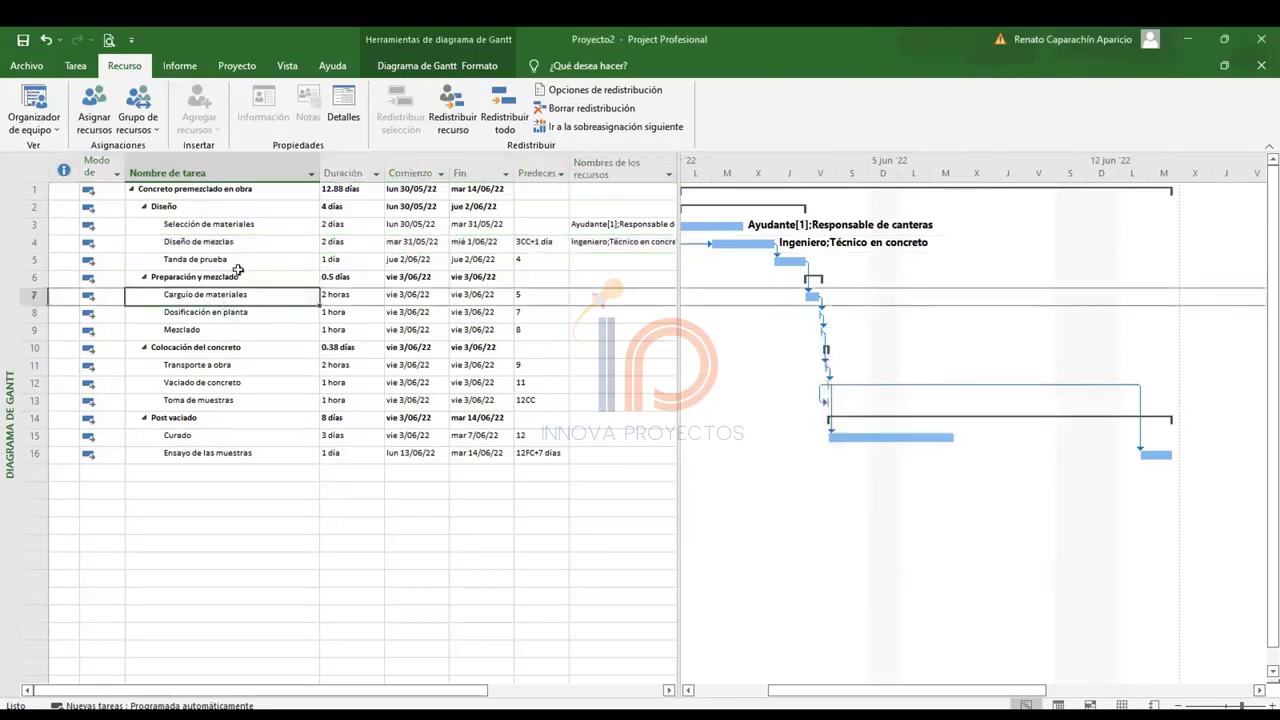
click(240, 258)
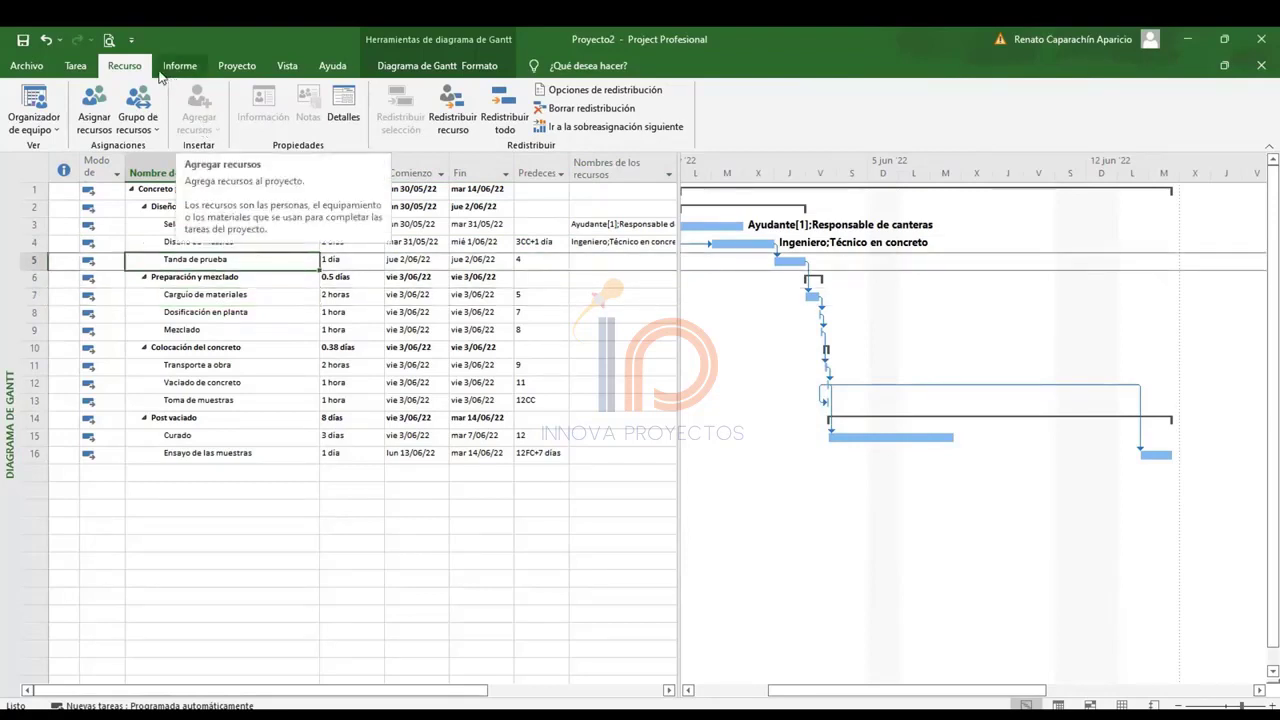
click(80, 66)
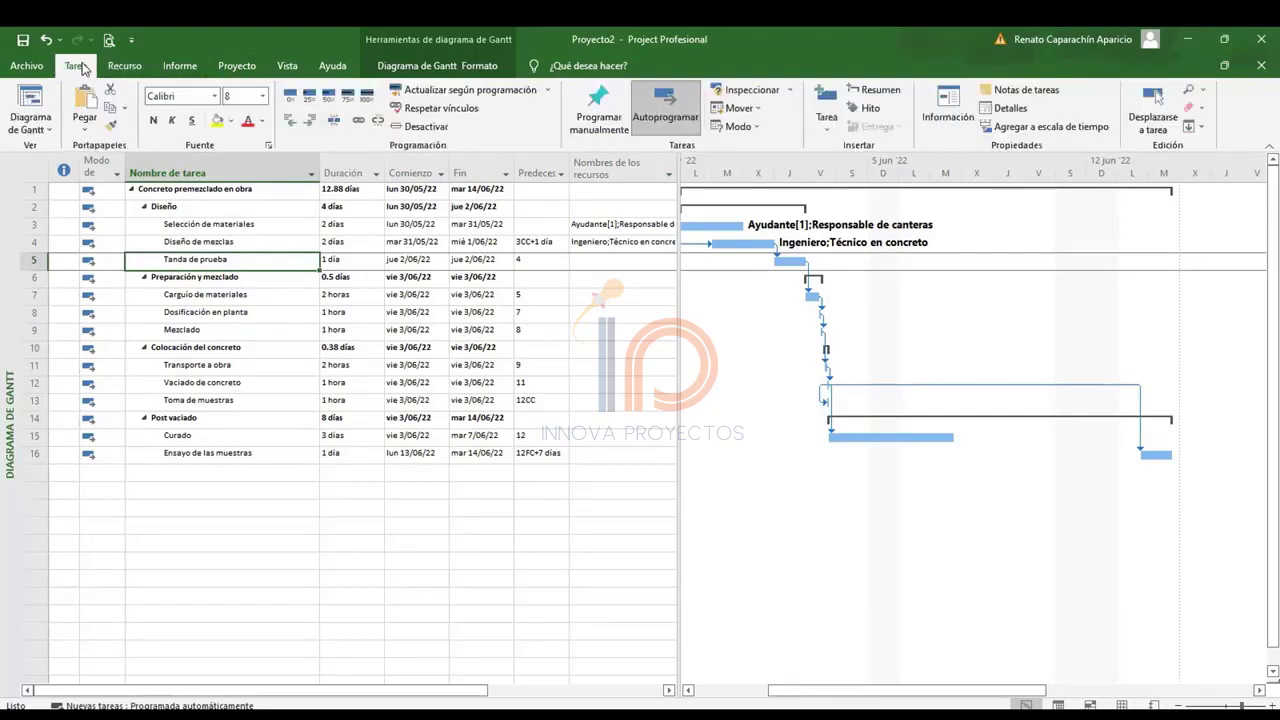
click(1006, 108)
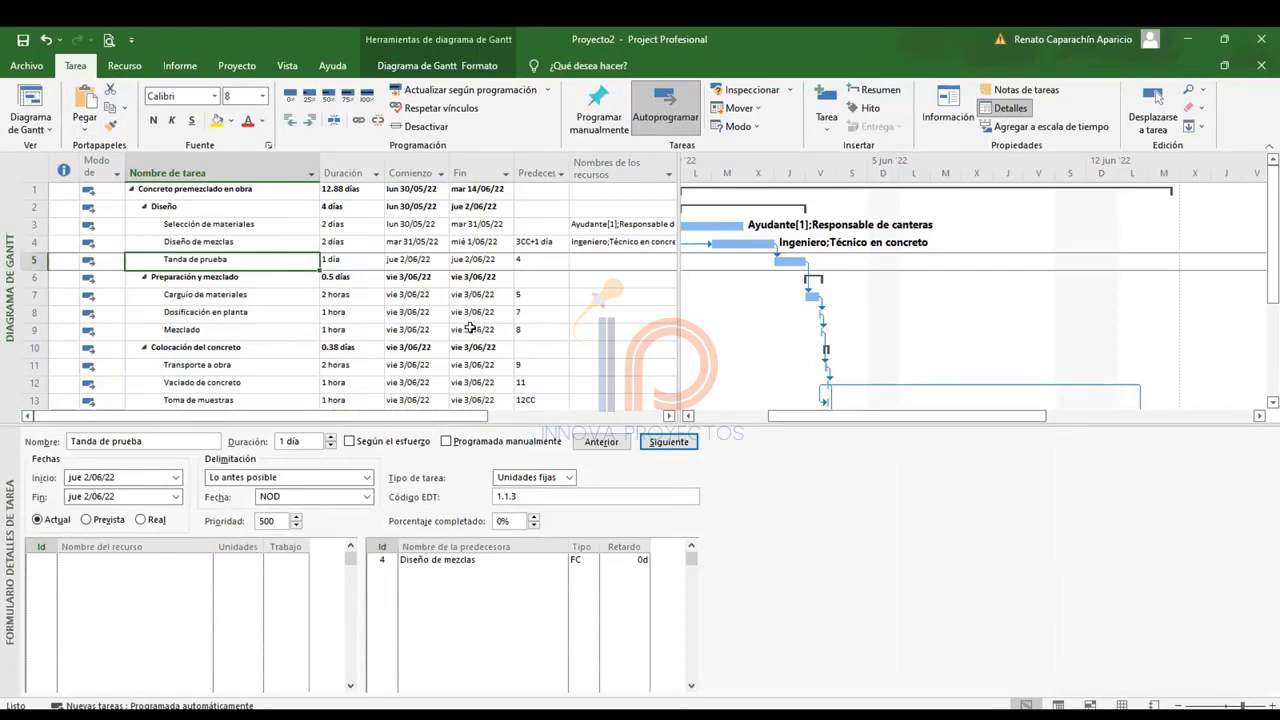
Review the assigned resources, units and work of "Diseño de mezclas" and "Selección de materiales" in the details form.
click(220, 245)
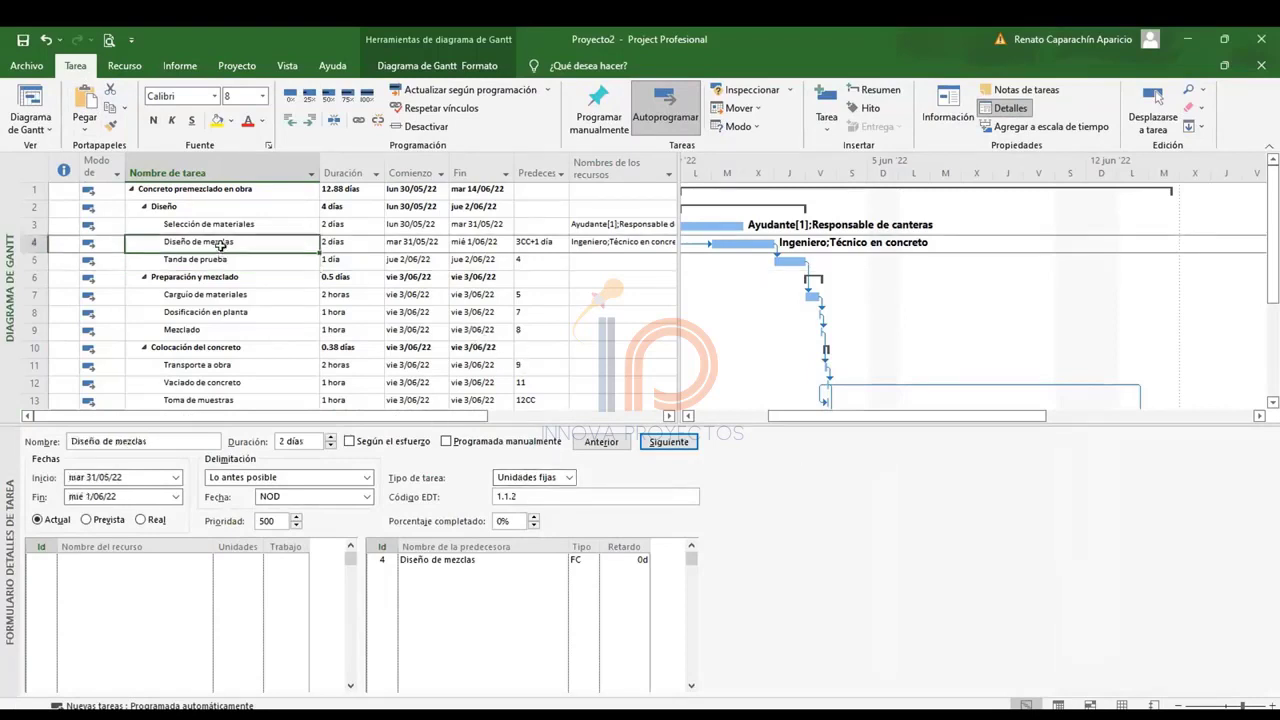
click(214, 226)
click(210, 242)
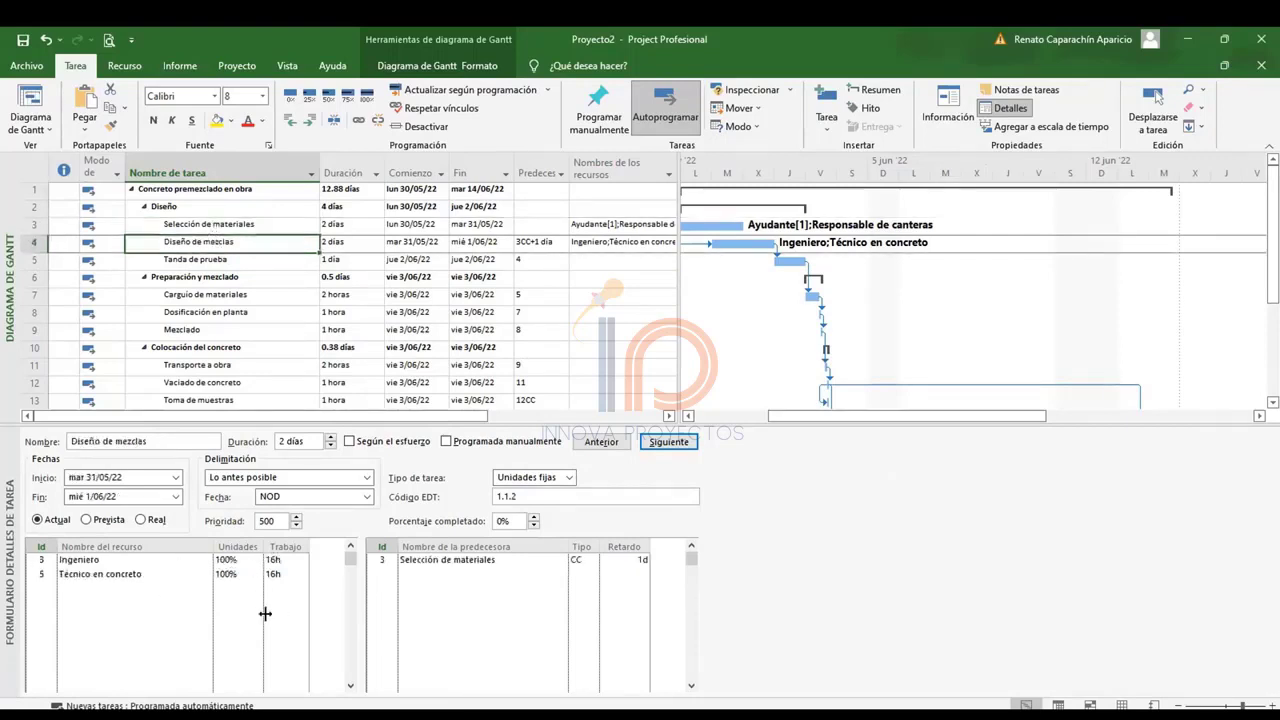
click(215, 225)
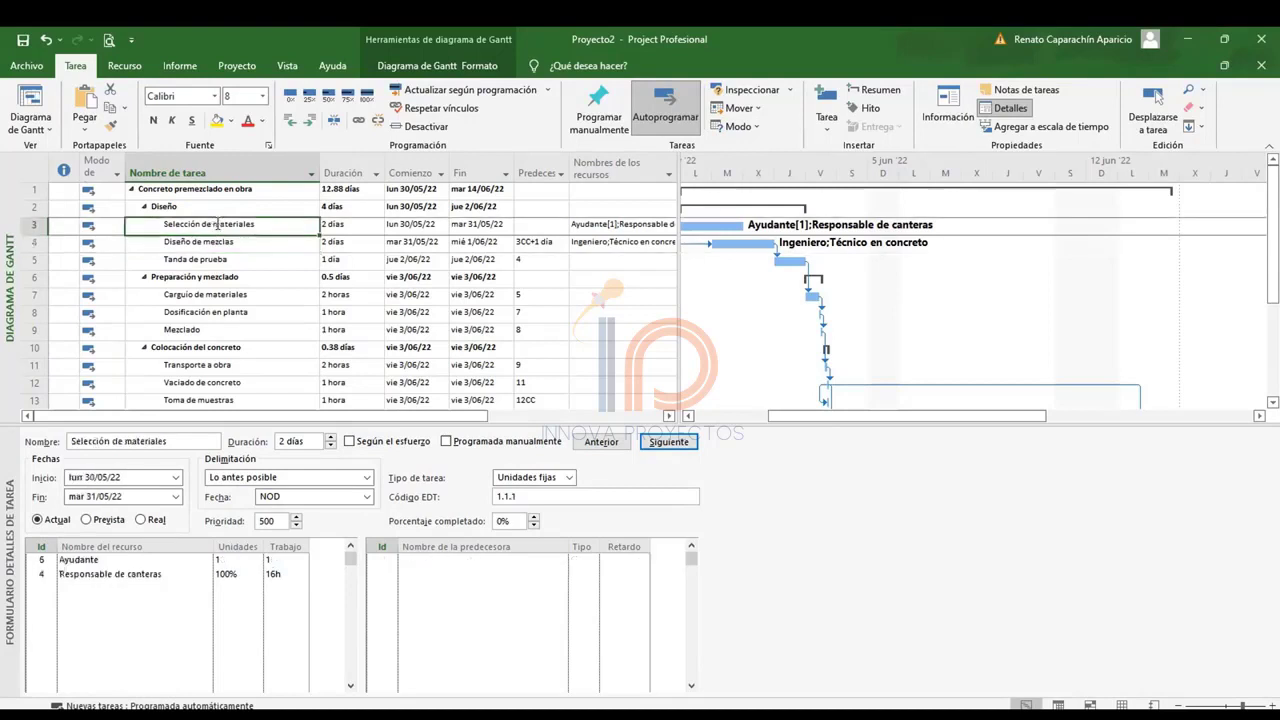
click(157, 563)
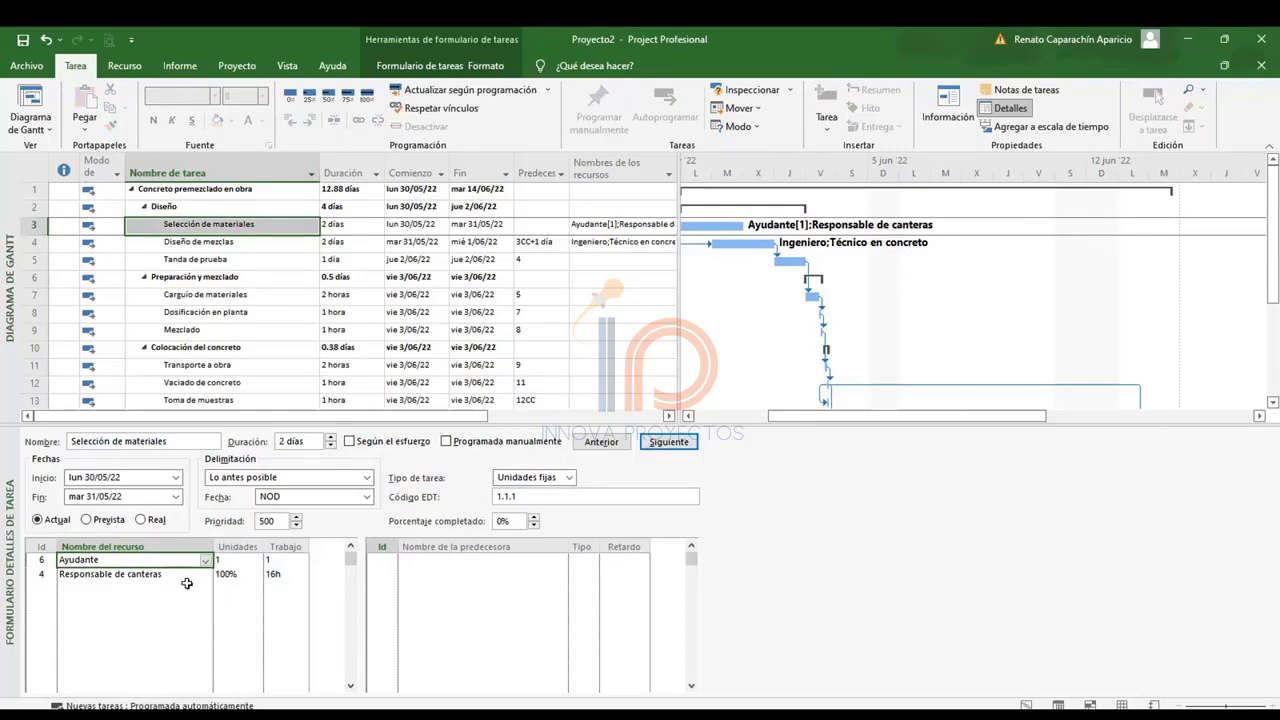
Assign "Operador de planta", "Técnico en concreto" and "Ayudante" to the task "Tanda de prueba" in the task details form.
click(203, 262)
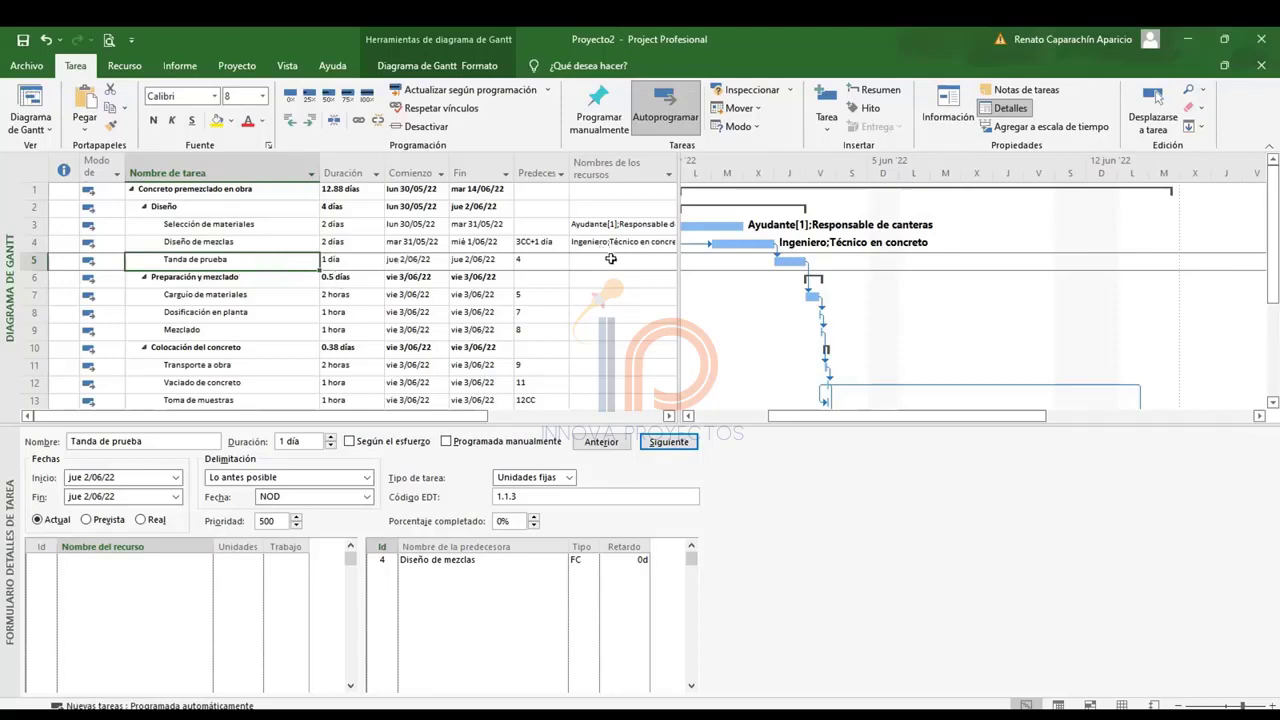
click(116, 558)
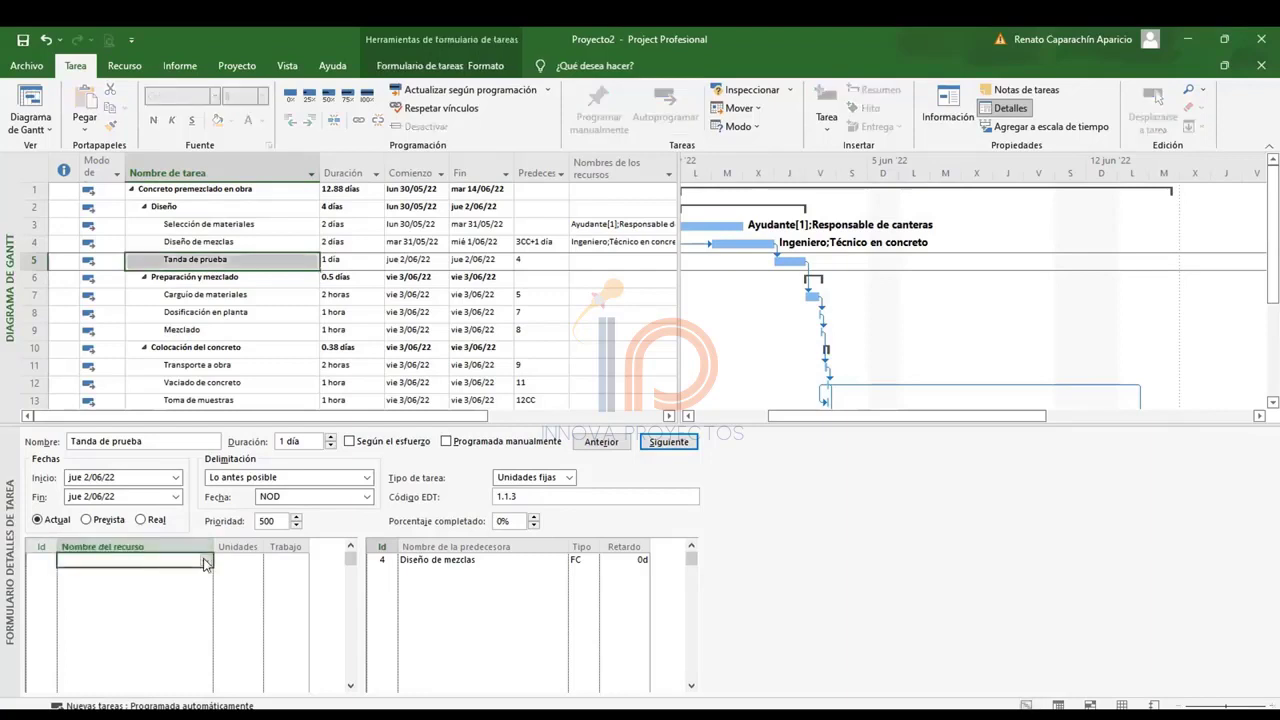
click(205, 562)
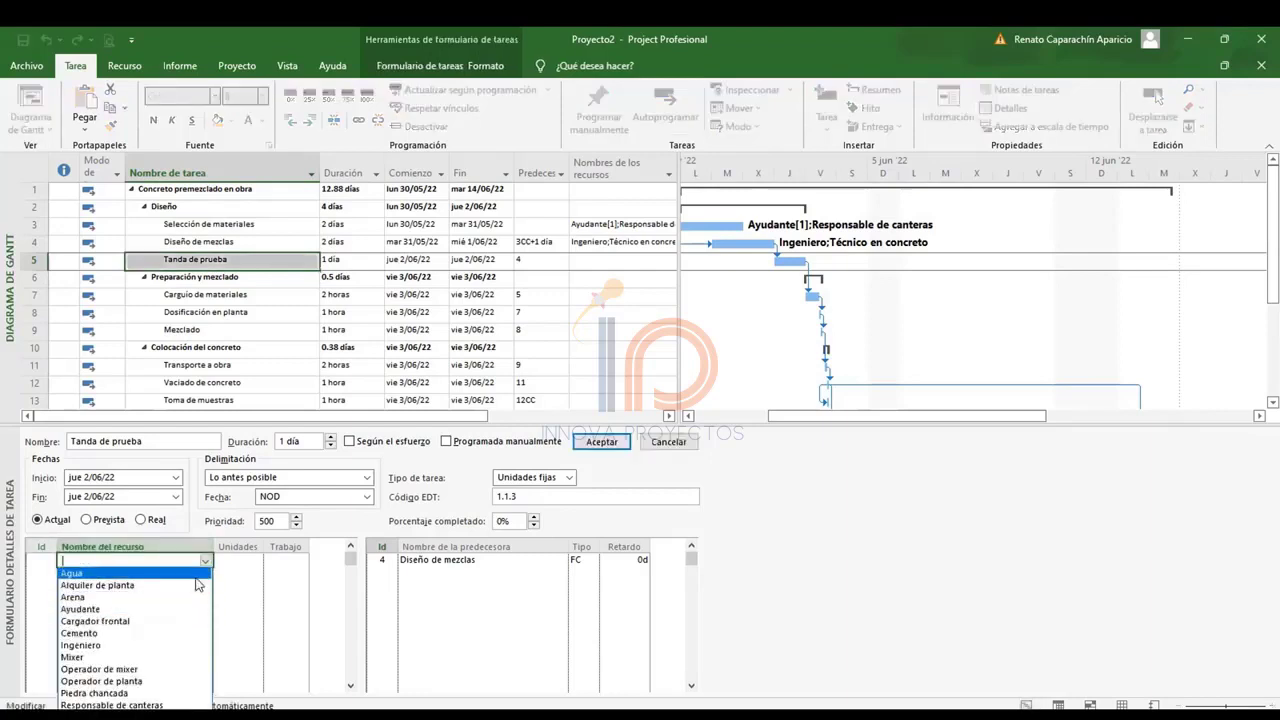
click(137, 682)
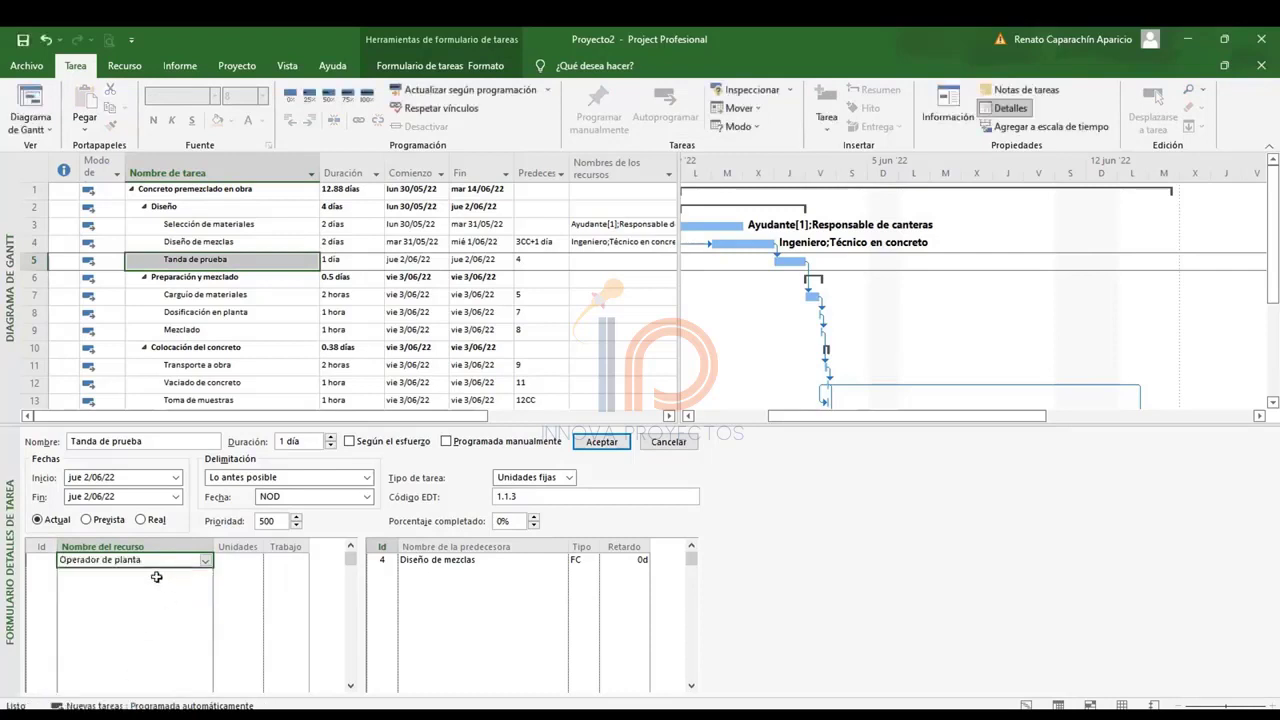
click(160, 576)
click(207, 579)
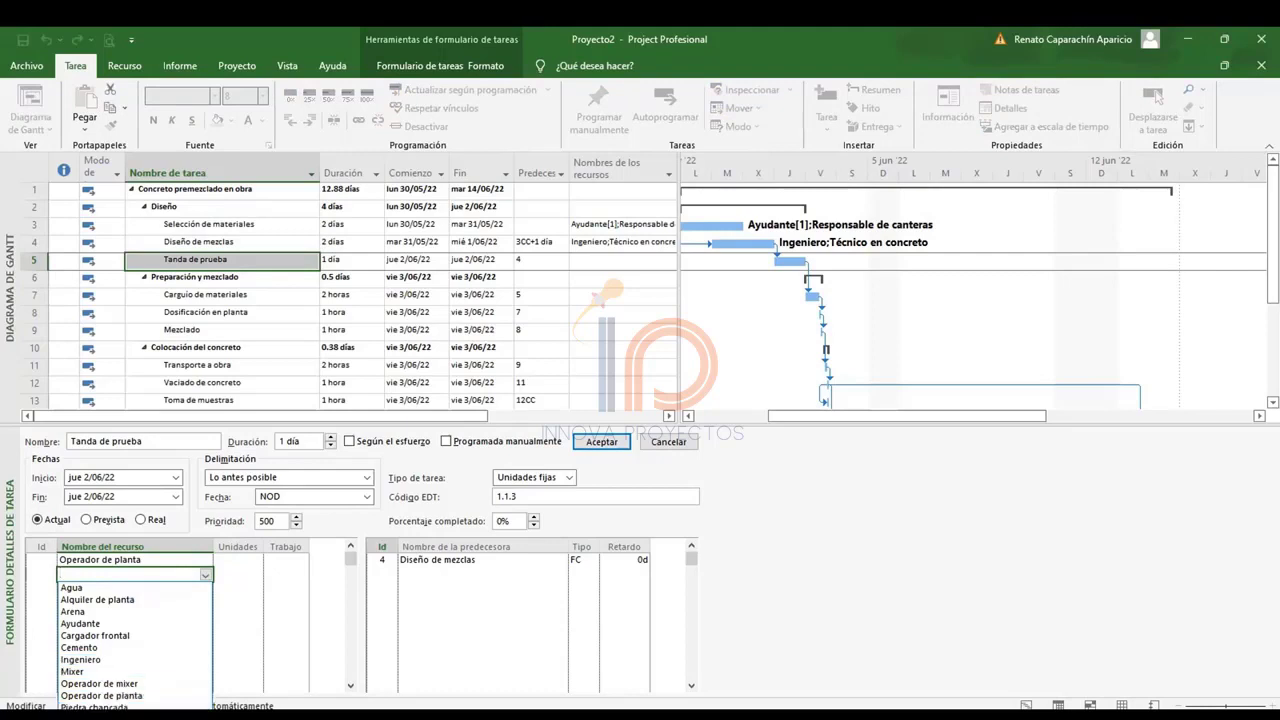
click(130, 692)
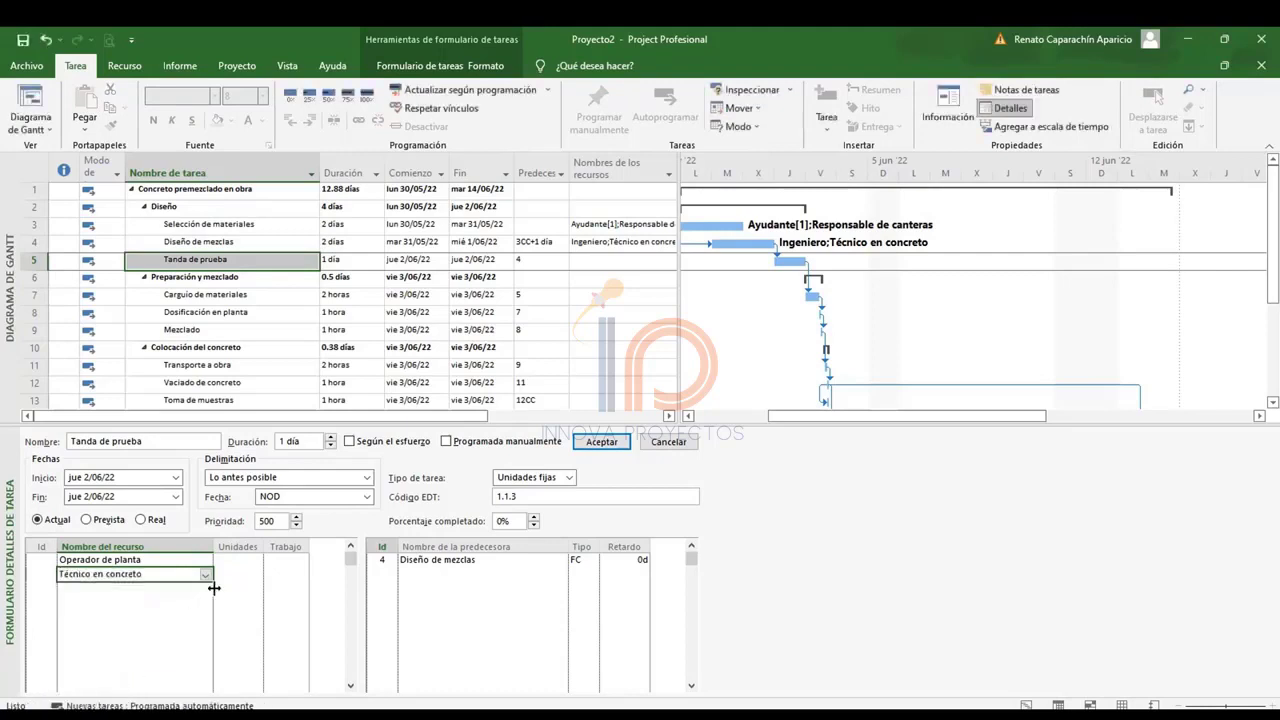
click(170, 590)
click(205, 591)
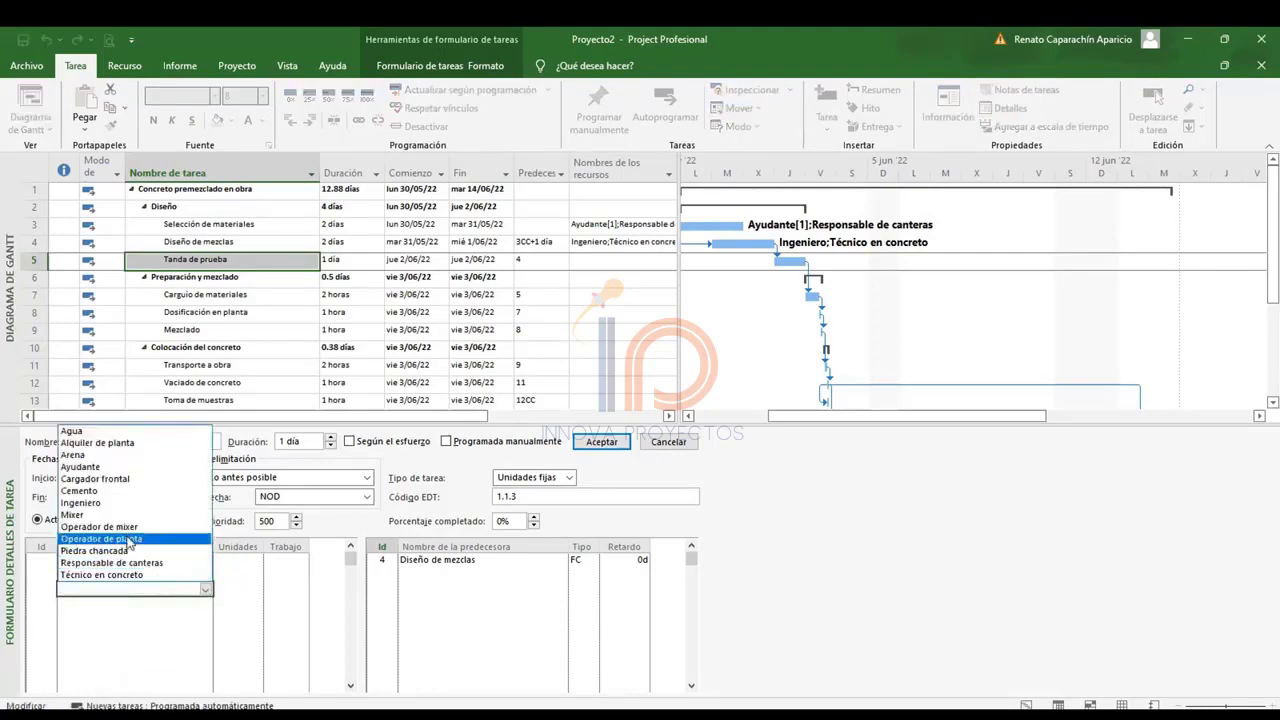
click(100, 467)
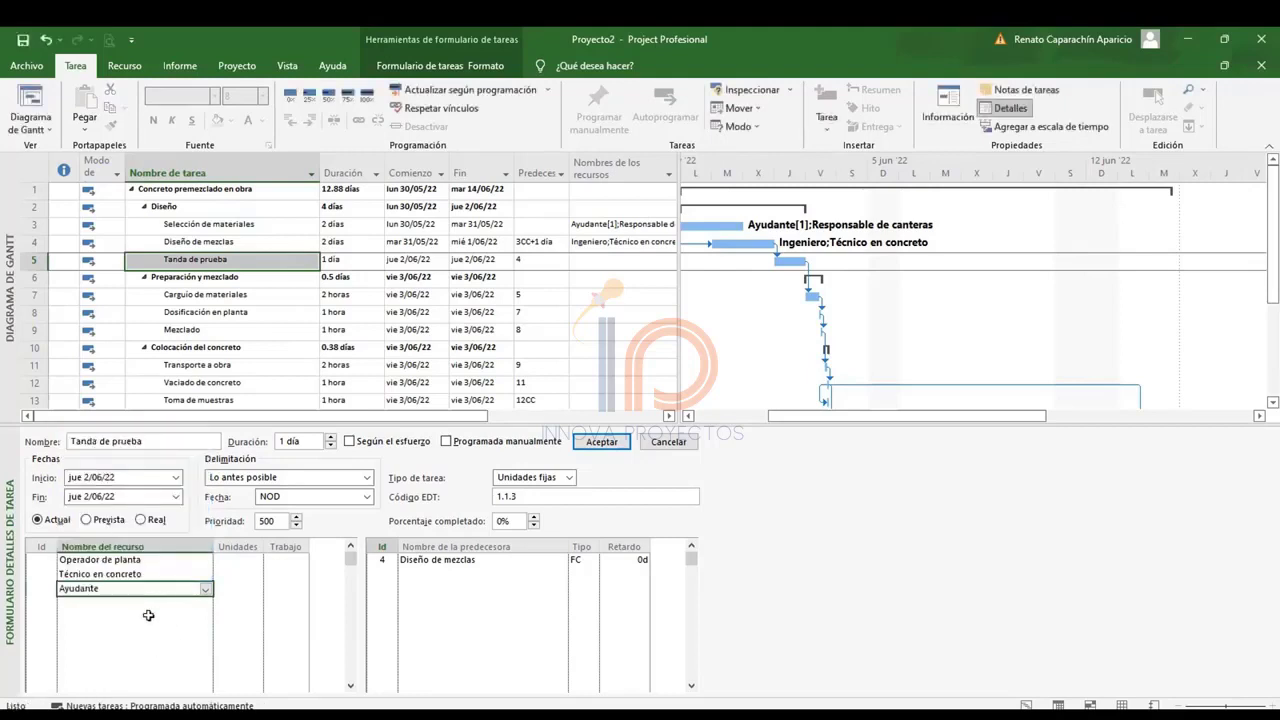
click(140, 615)
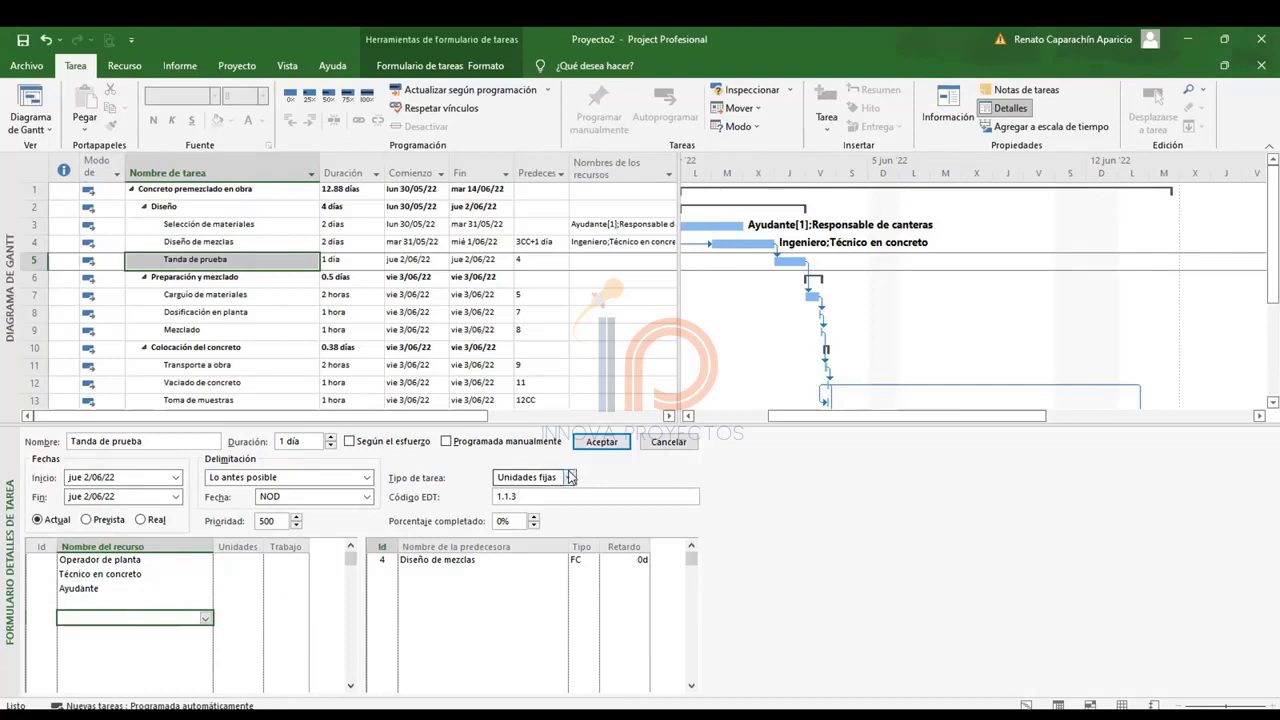
click(590, 443)
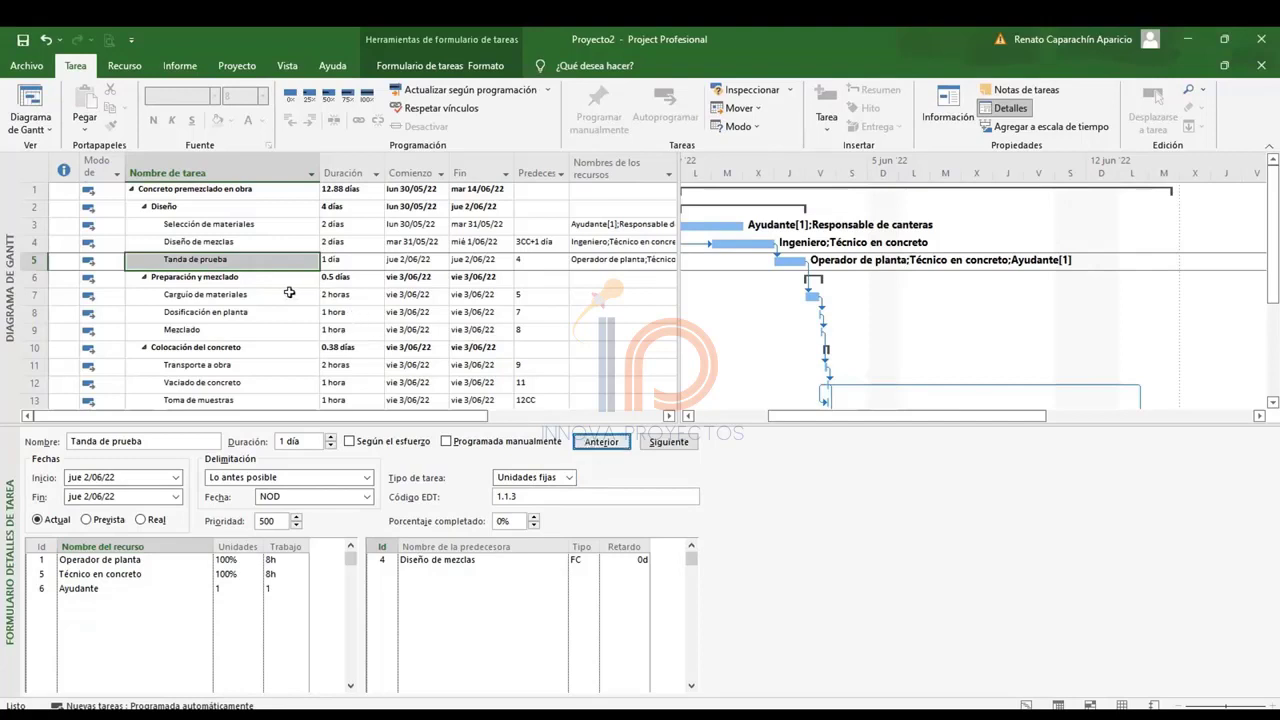
Hide the task details form so that the Gantt chart fills the whole view.
click(290, 293)
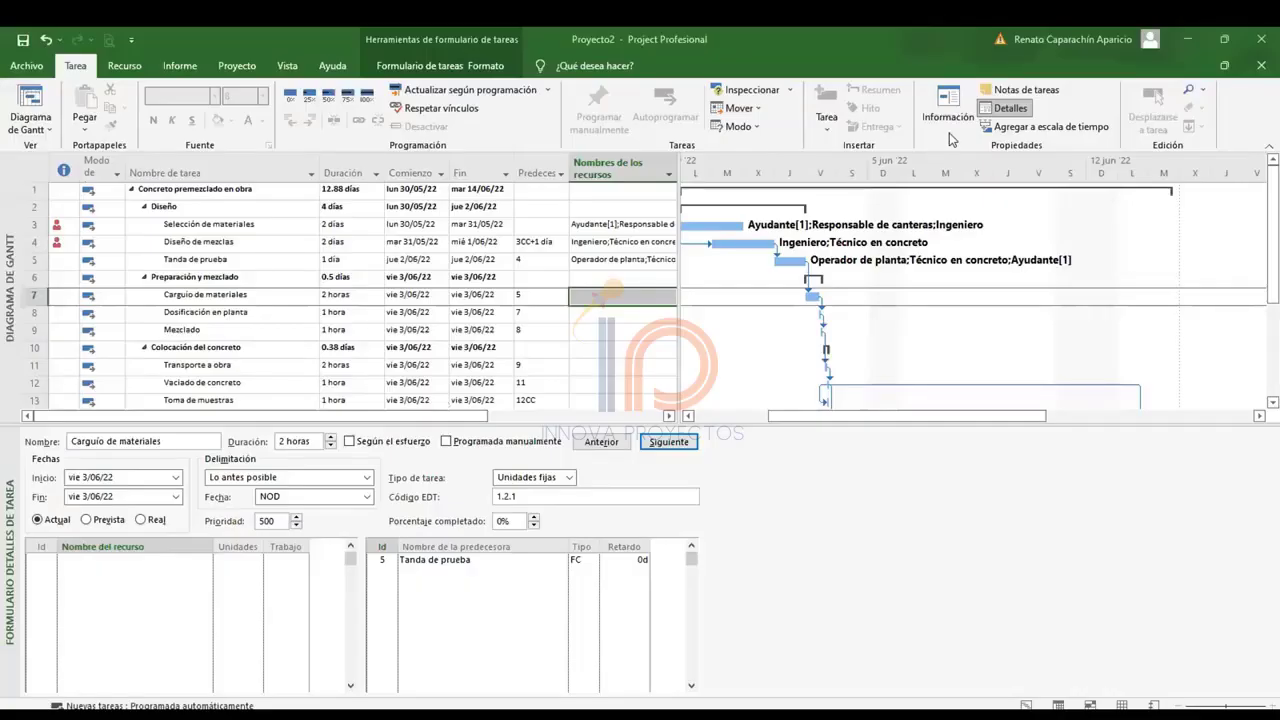
click(1013, 109)
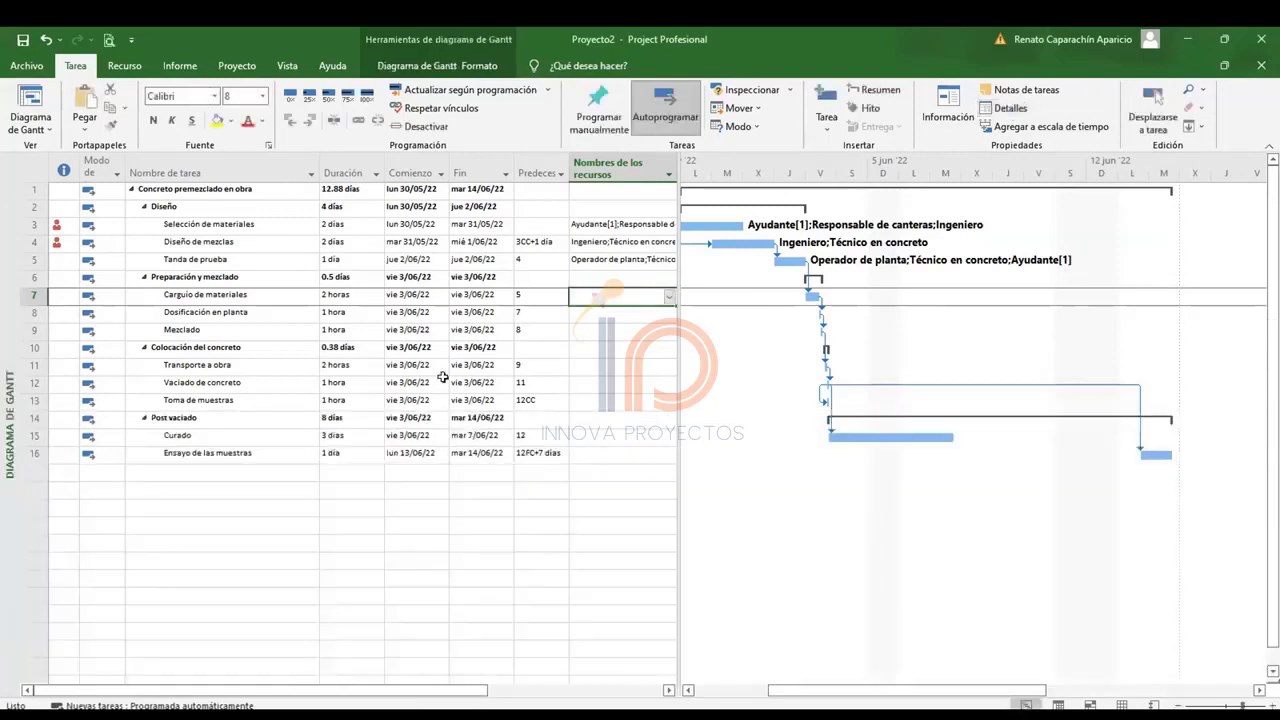
click(449, 519)
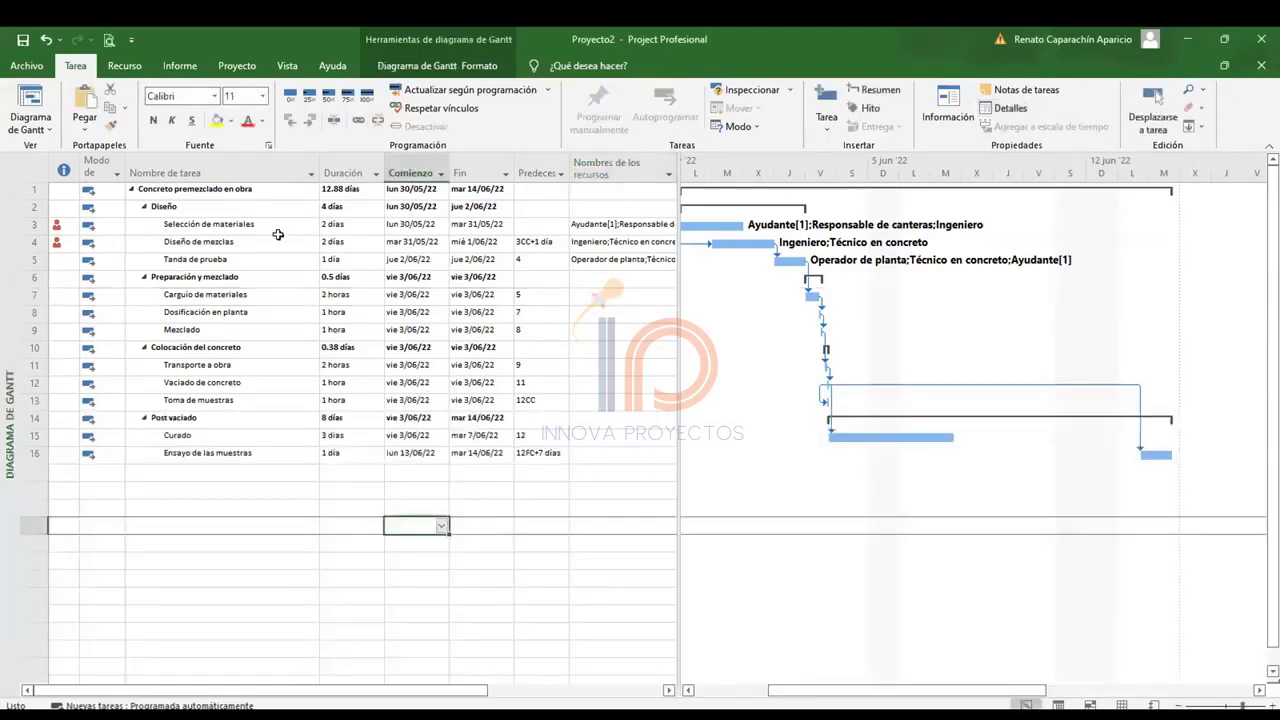
Open the Assign Resources dialog for the task "Carguío de materiales" and move it nearer to the task table.
click(582, 295)
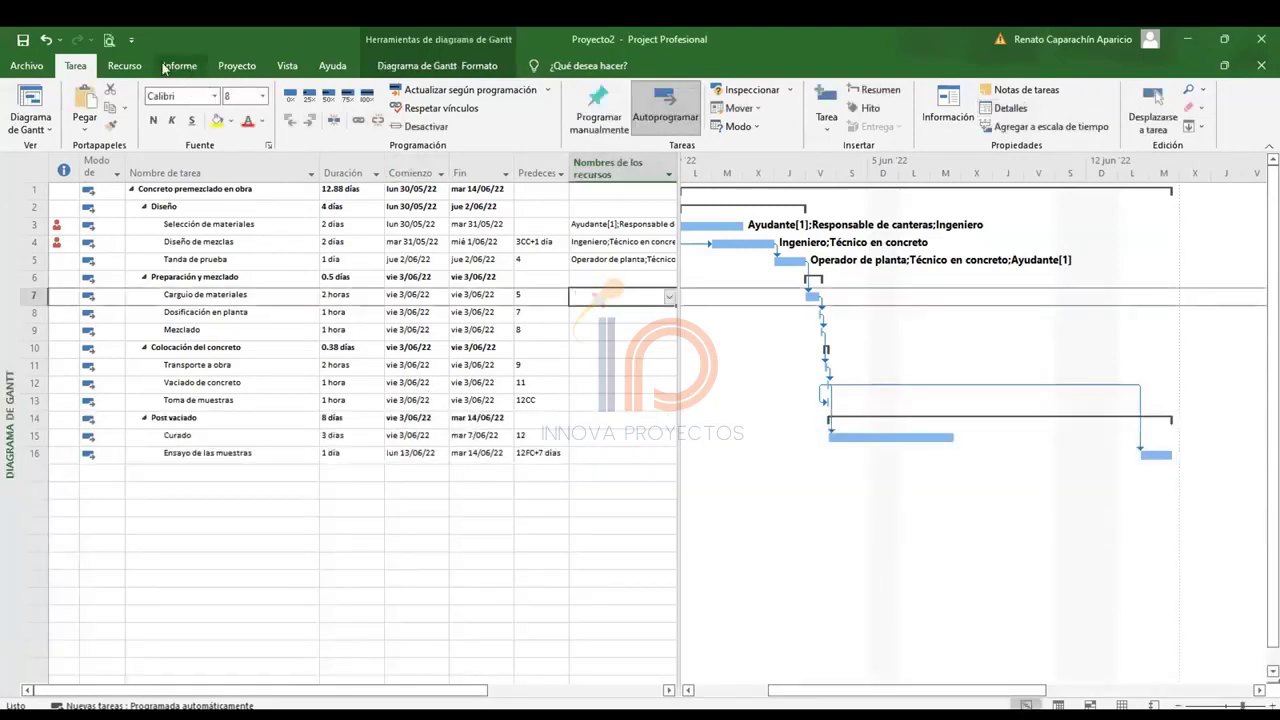
click(127, 66)
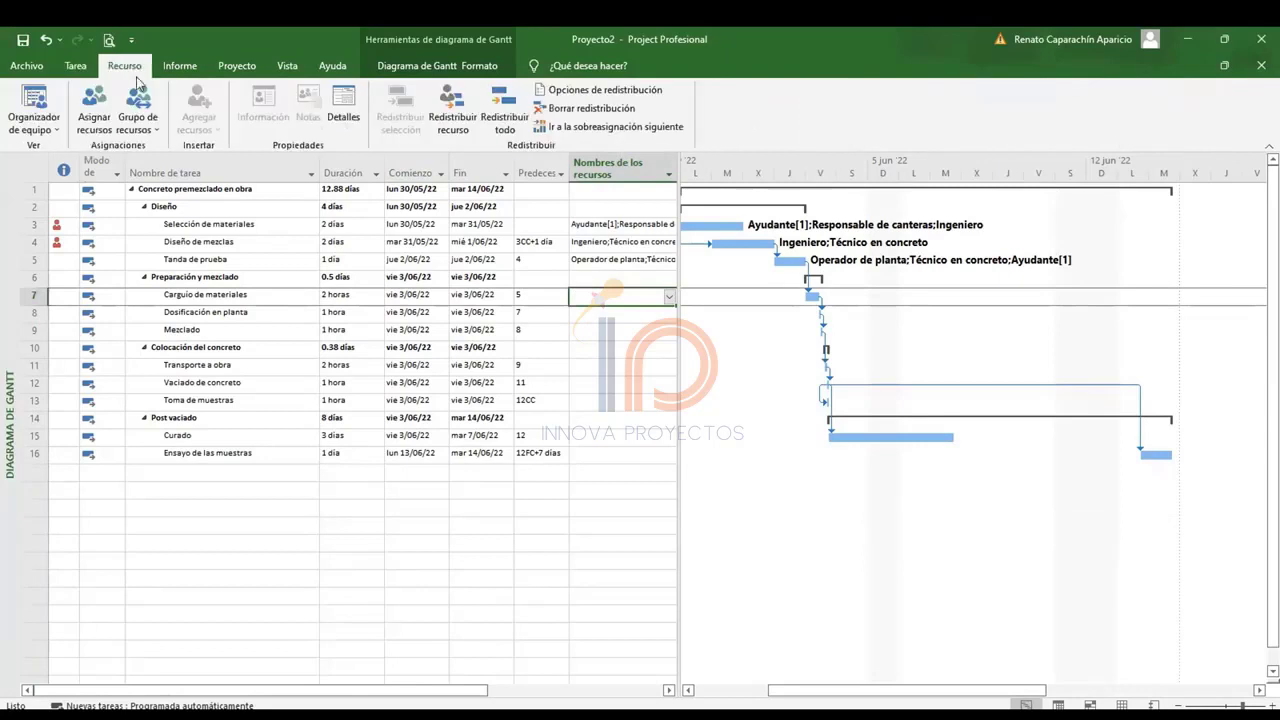
click(92, 110)
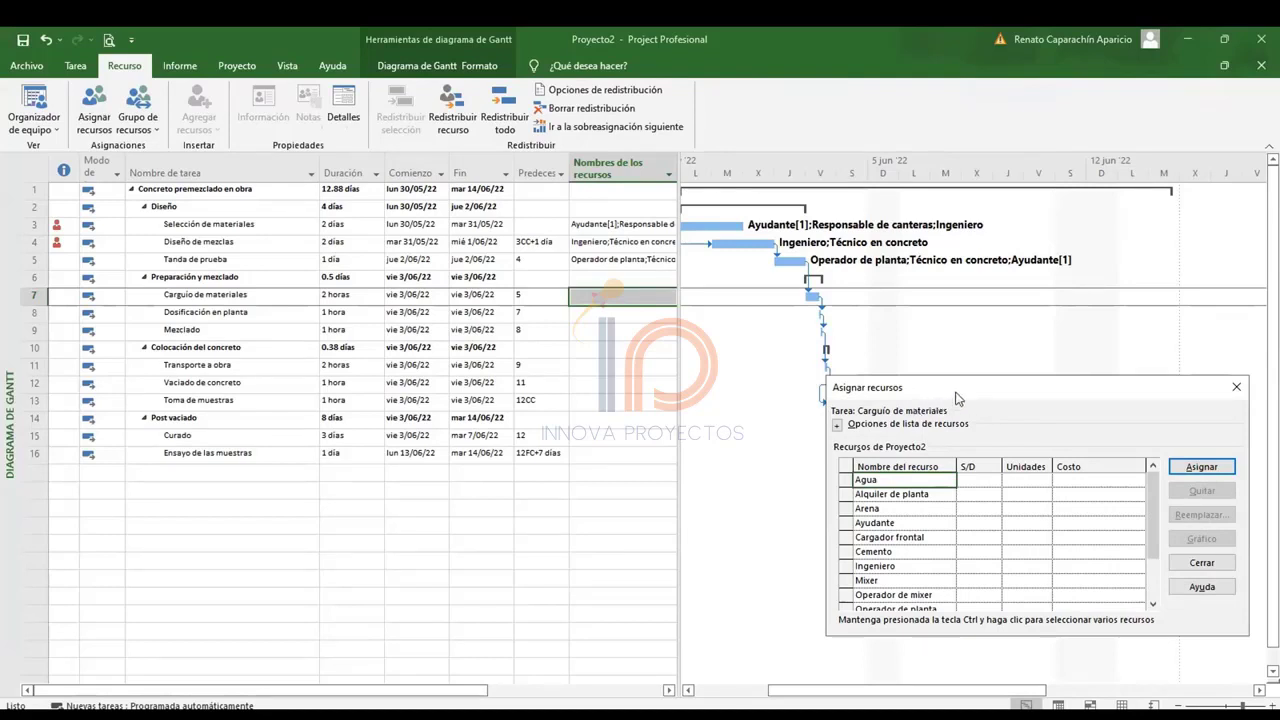
drag(938, 387, 827, 304)
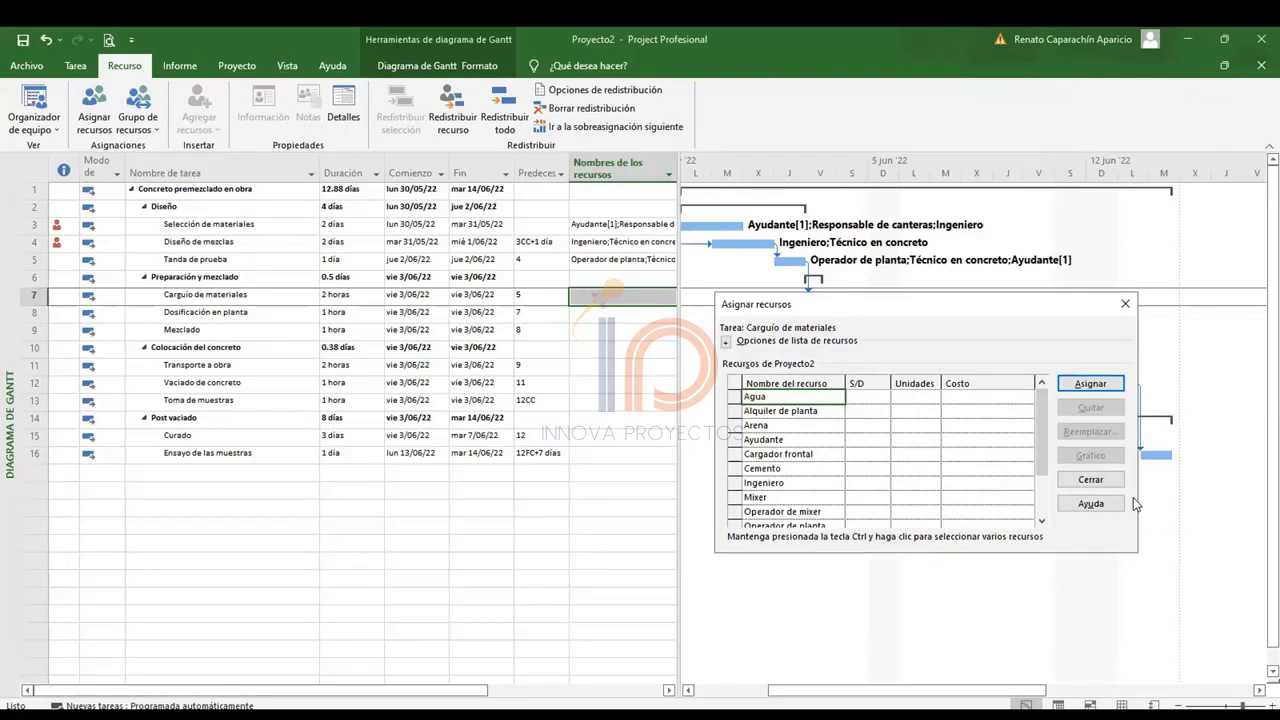
mouse_move(1040, 433)
mouse_down()
mouse_move(1043, 458)
mouse_move(1042, 444)
mouse_up()
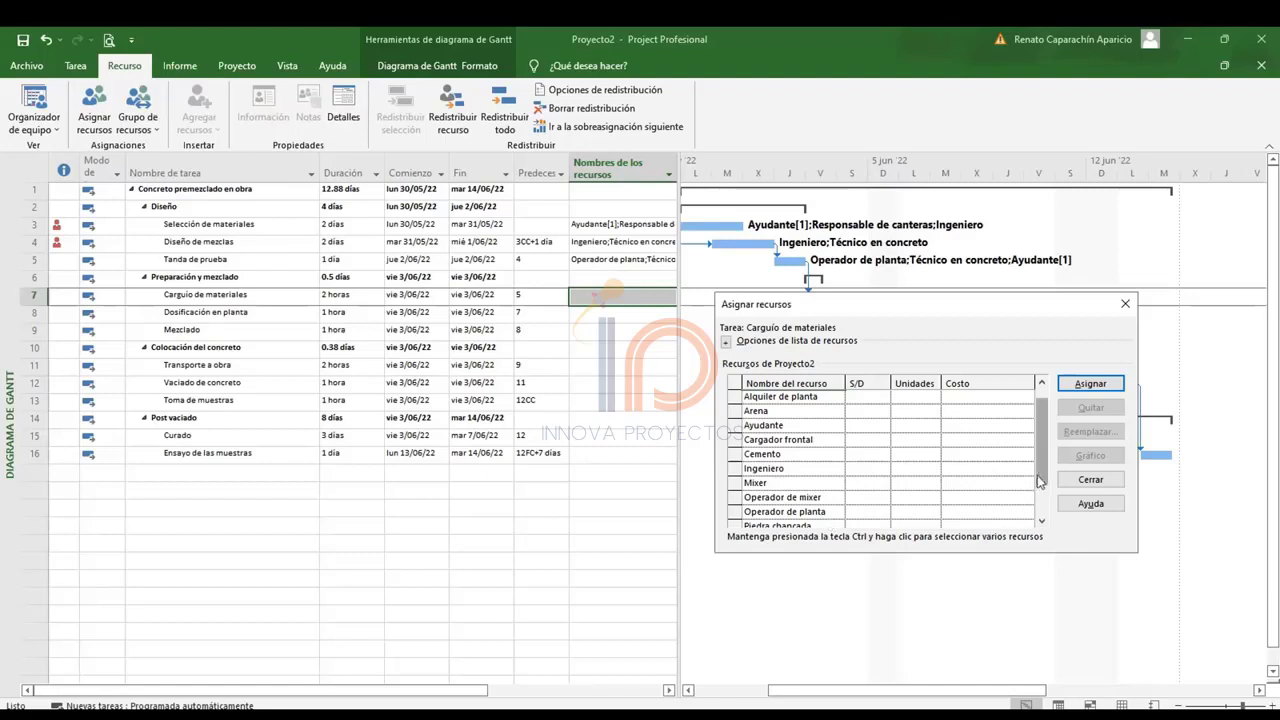
drag(1044, 467, 1048, 497)
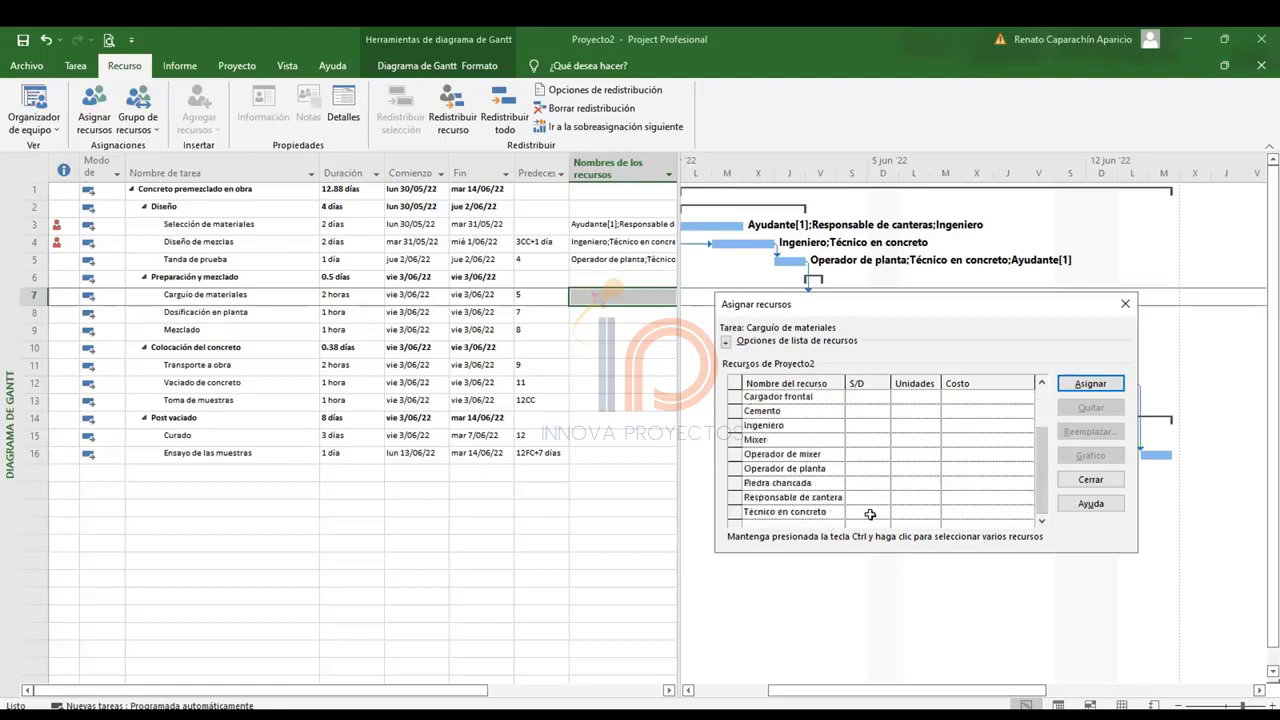
click(794, 454)
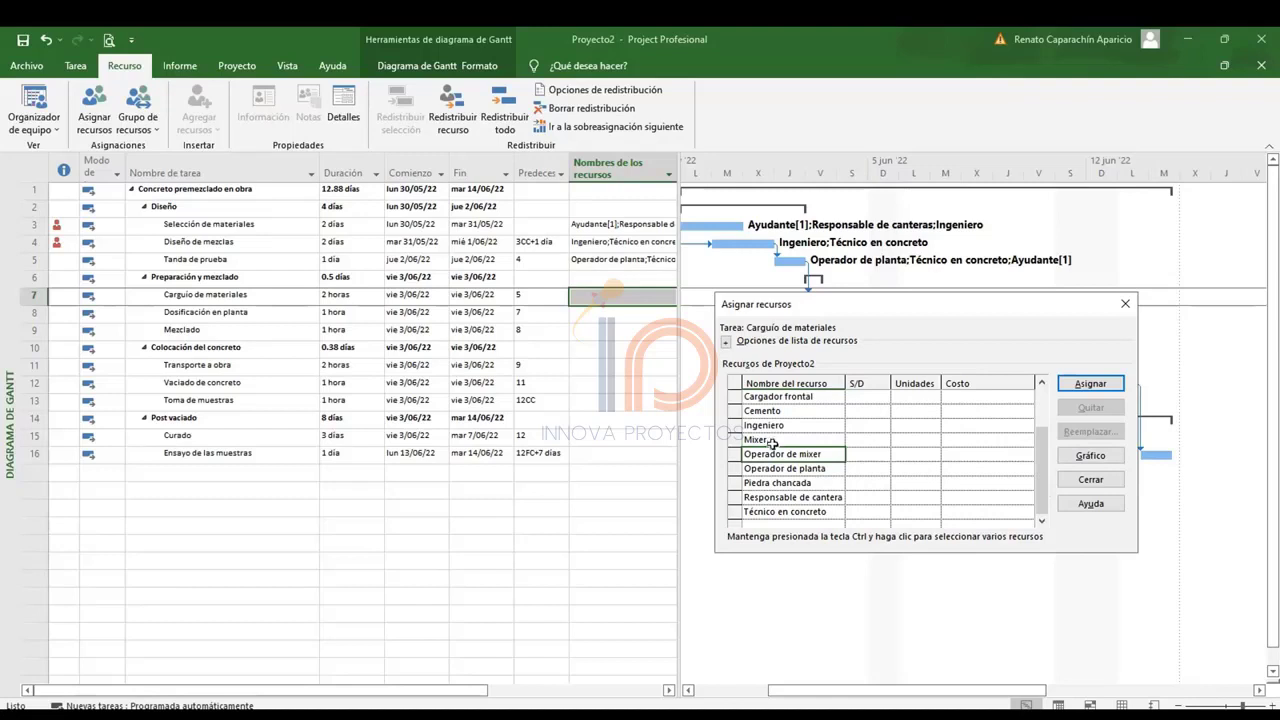
ctrl+click(775, 442)
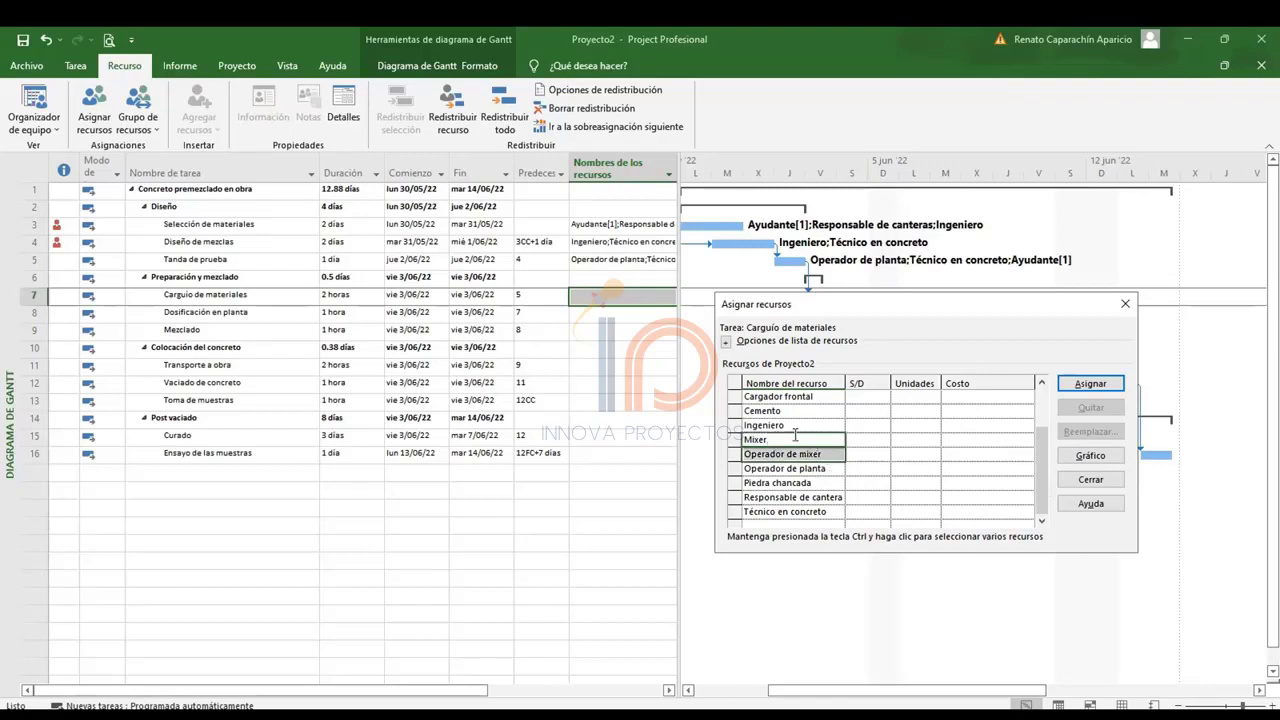
ctrl+click(810, 511)
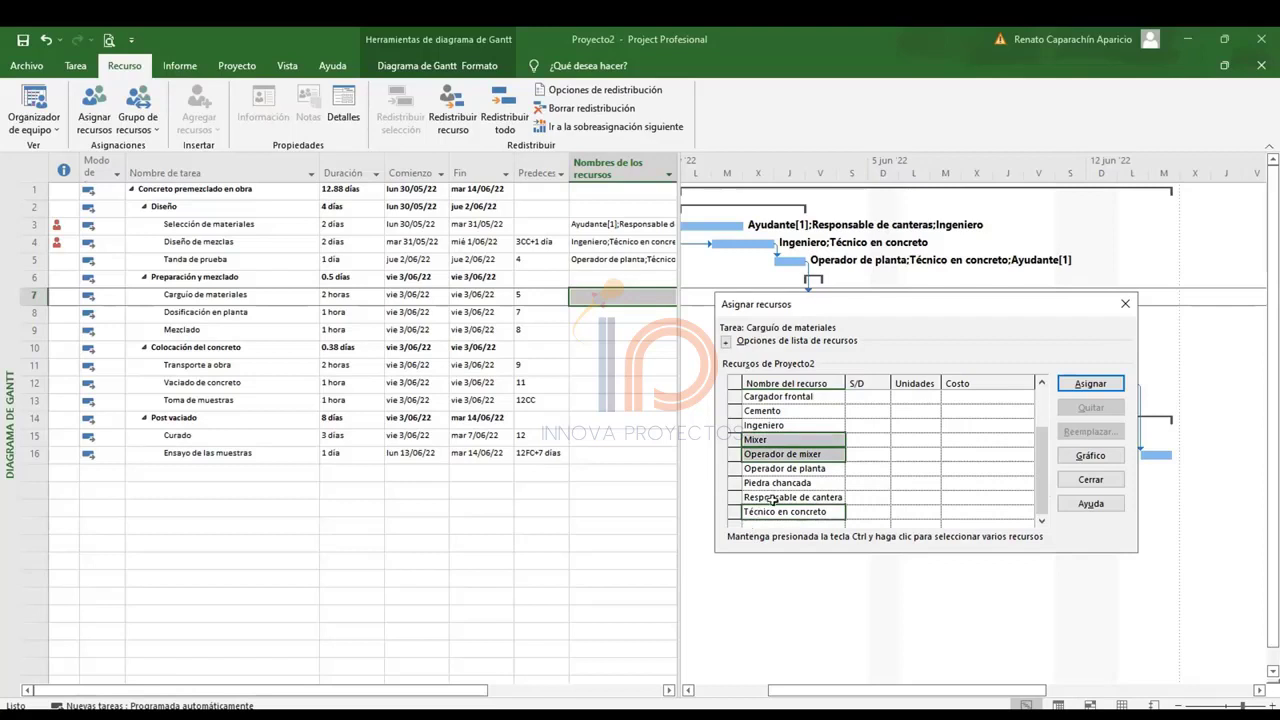
click(812, 441)
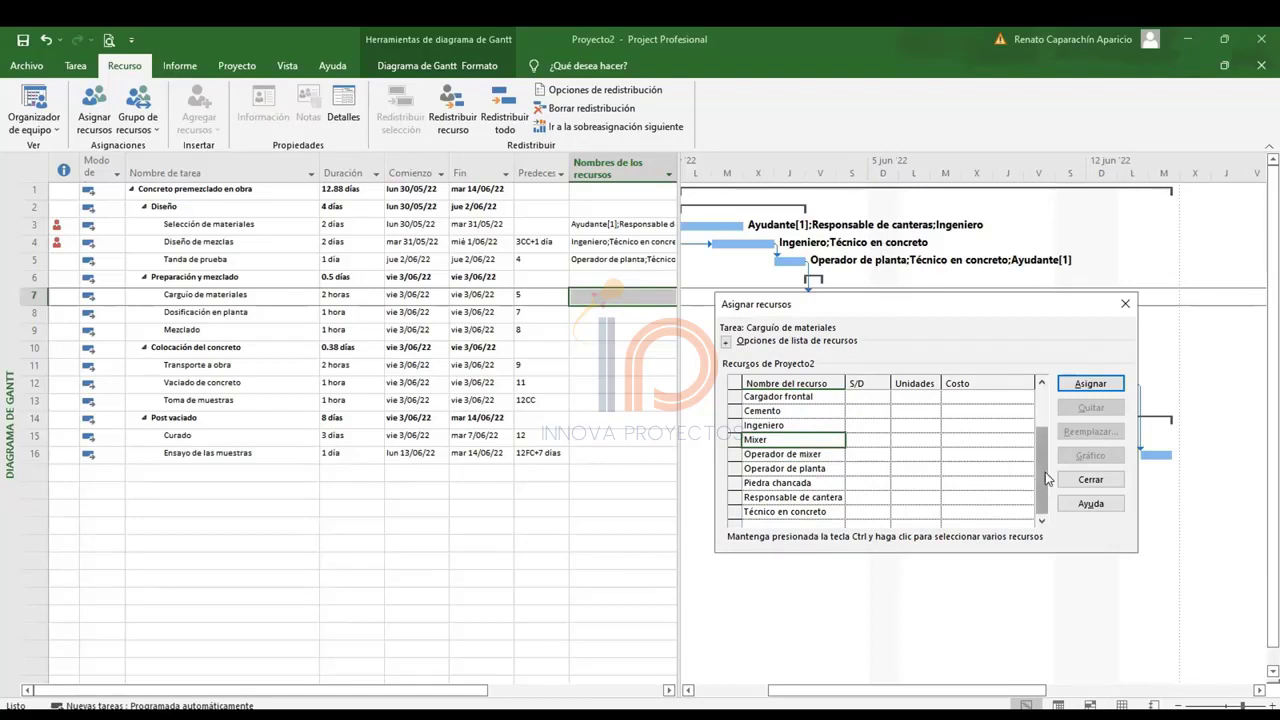
Assign "Agua", "Arena", "Cargador frontal", "Cemento", "Piedra chancada" and "Operador de planta" together to the task "Carguío de materiales".
drag(1047, 479, 1042, 423)
click(786, 399)
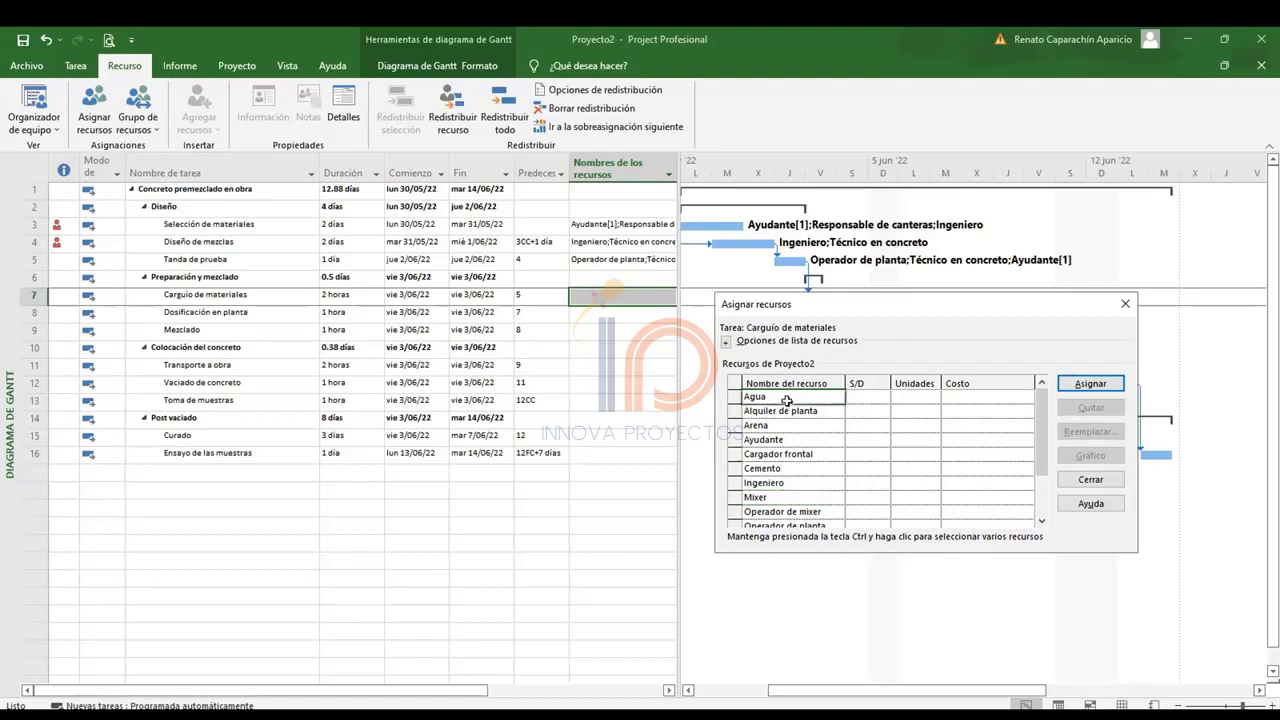
ctrl+click(794, 428)
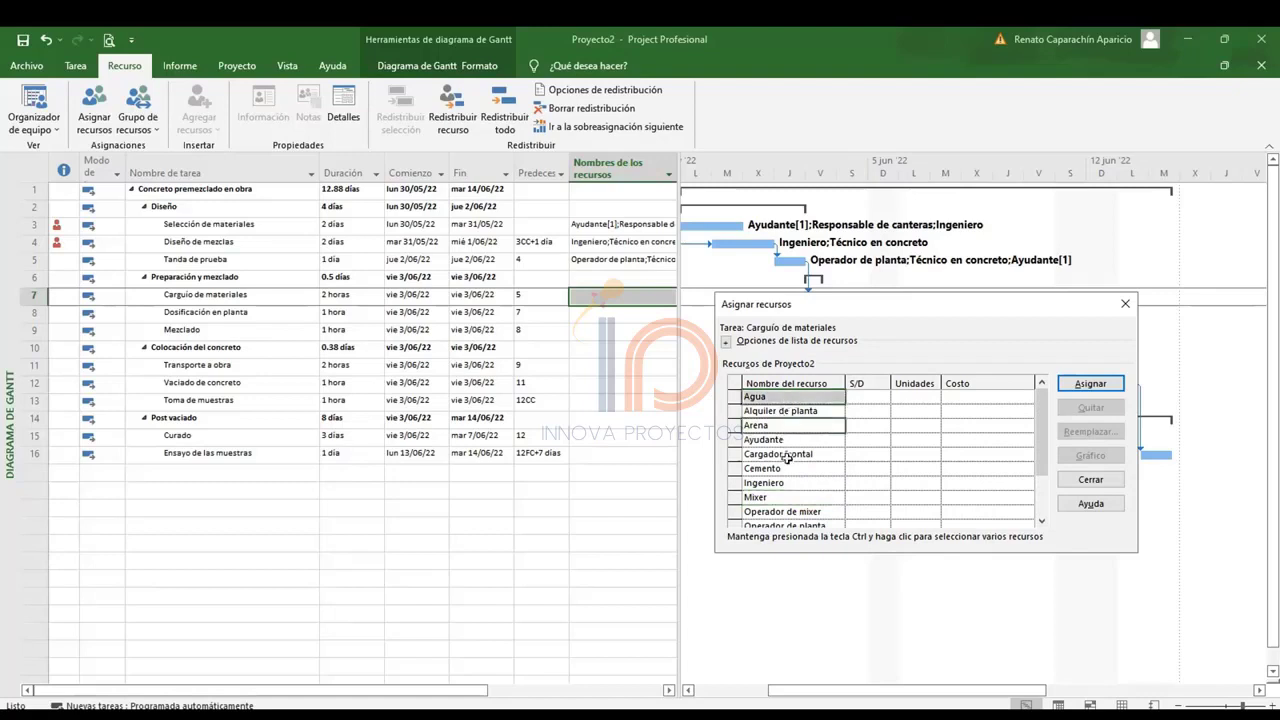
ctrl+click(786, 457)
ctrl+click(784, 470)
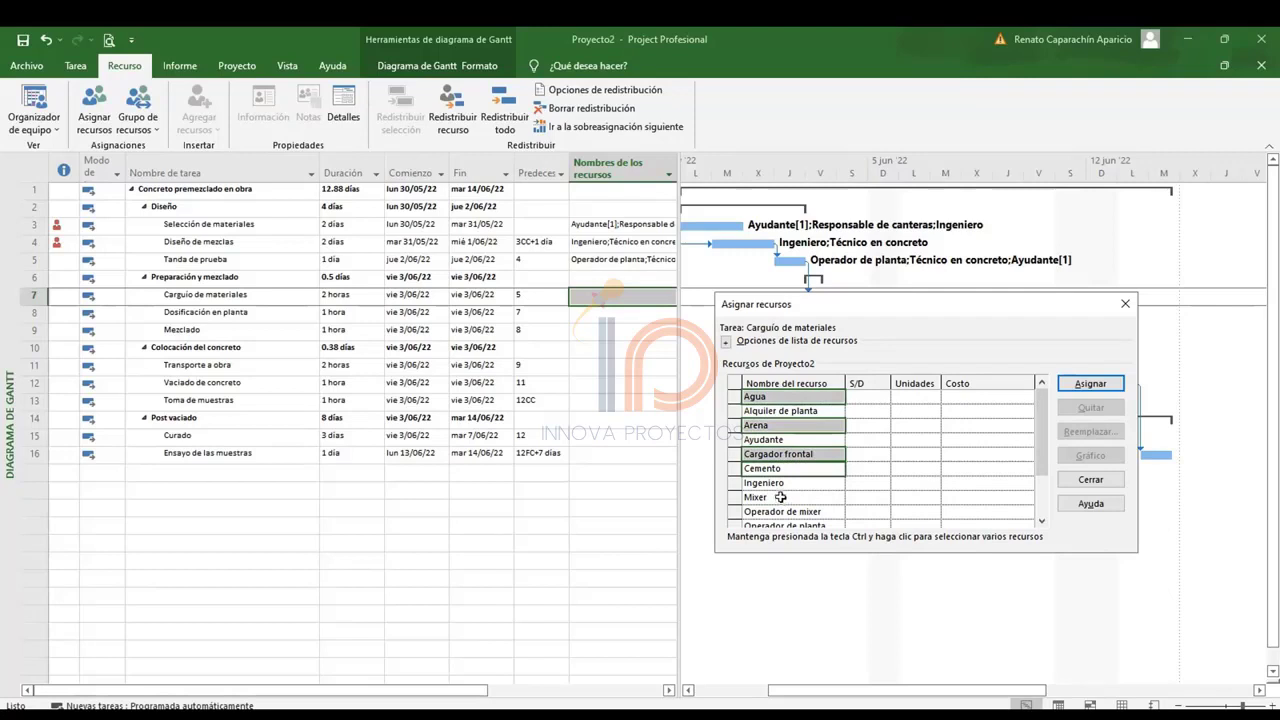
drag(1040, 430, 1040, 470)
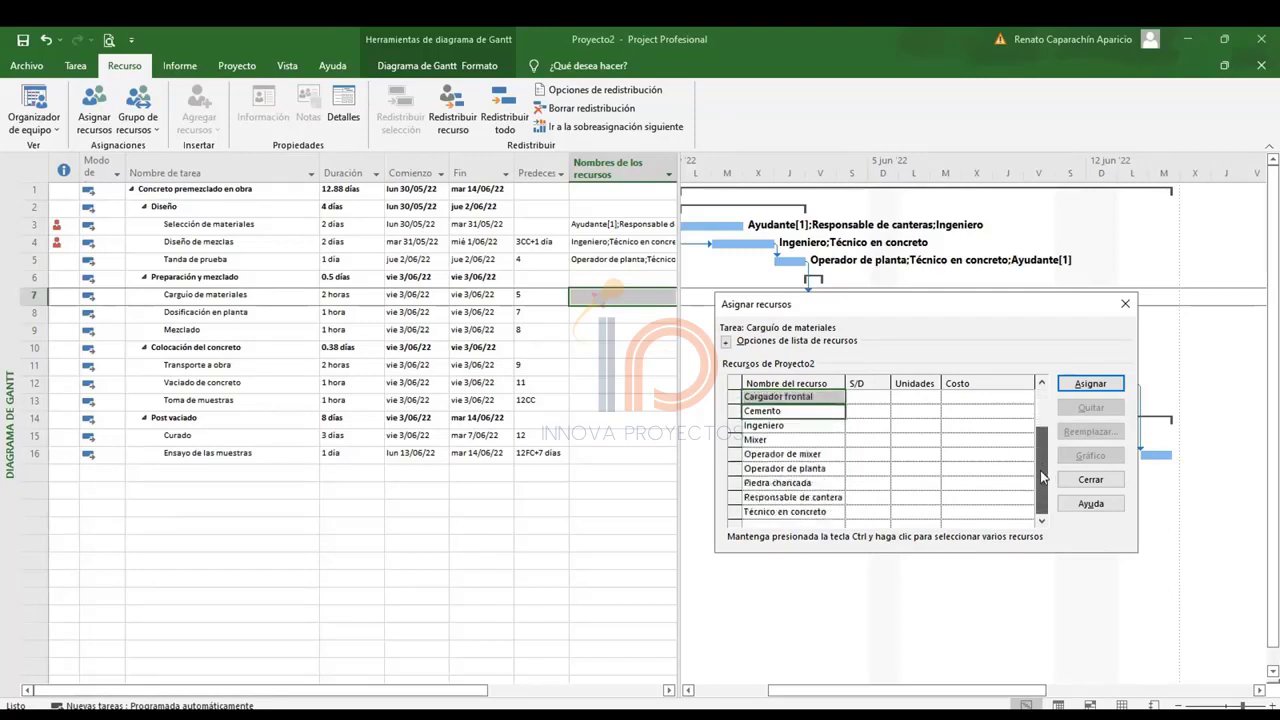
ctrl+click(772, 485)
ctrl+click(798, 468)
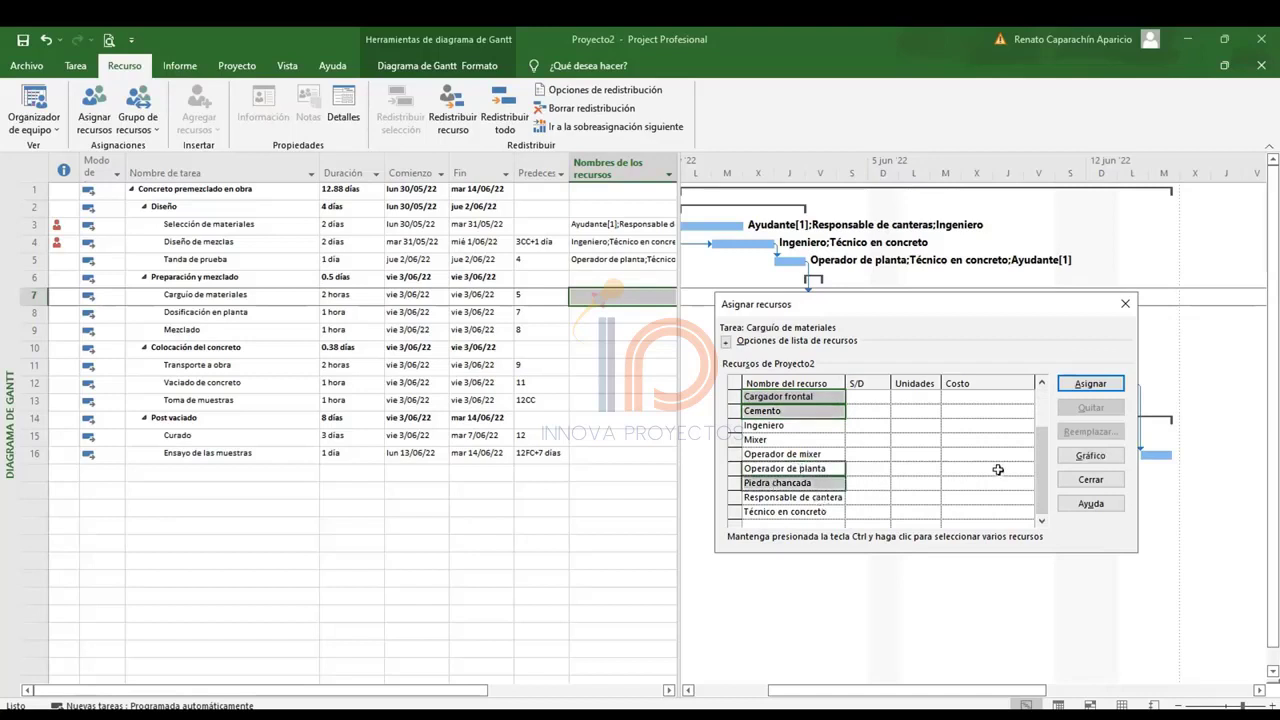
click(1090, 386)
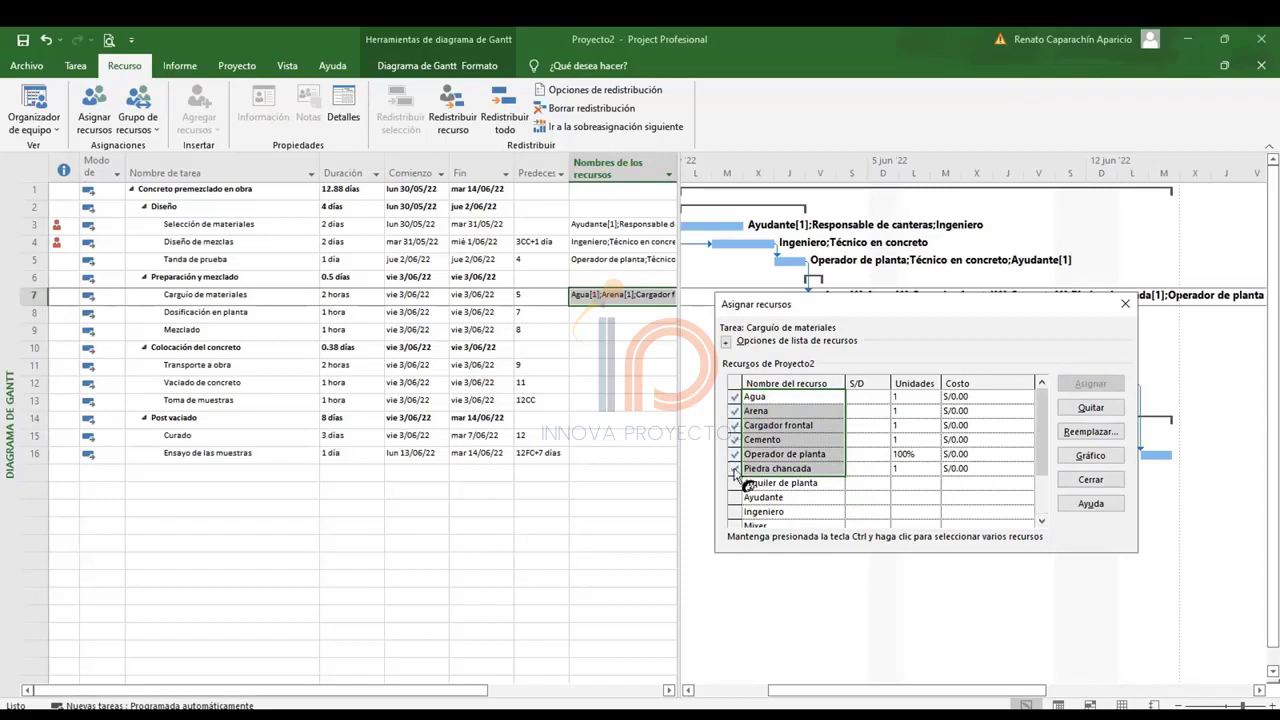
Assign "Mixer", "Operador de mixer" and "Operador de planta" together to the task "Dosificación en planta".
click(260, 320)
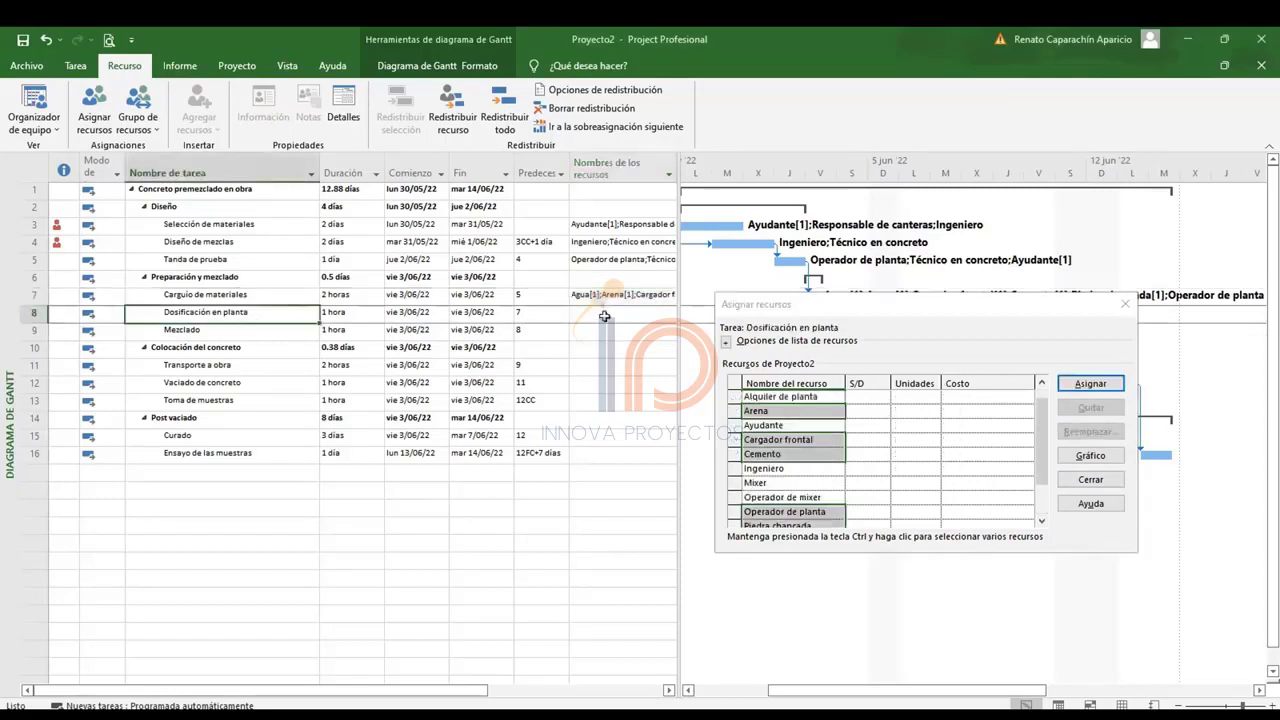
click(594, 316)
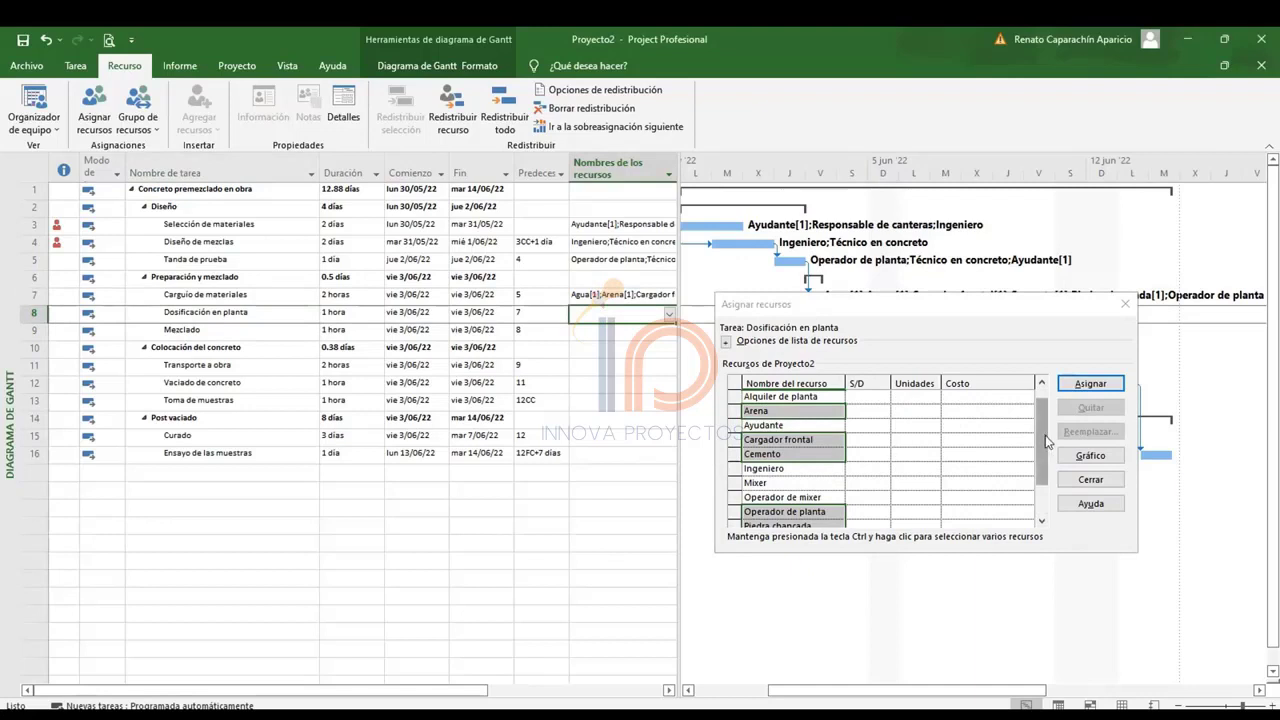
scroll(1045, 435, up, 1)
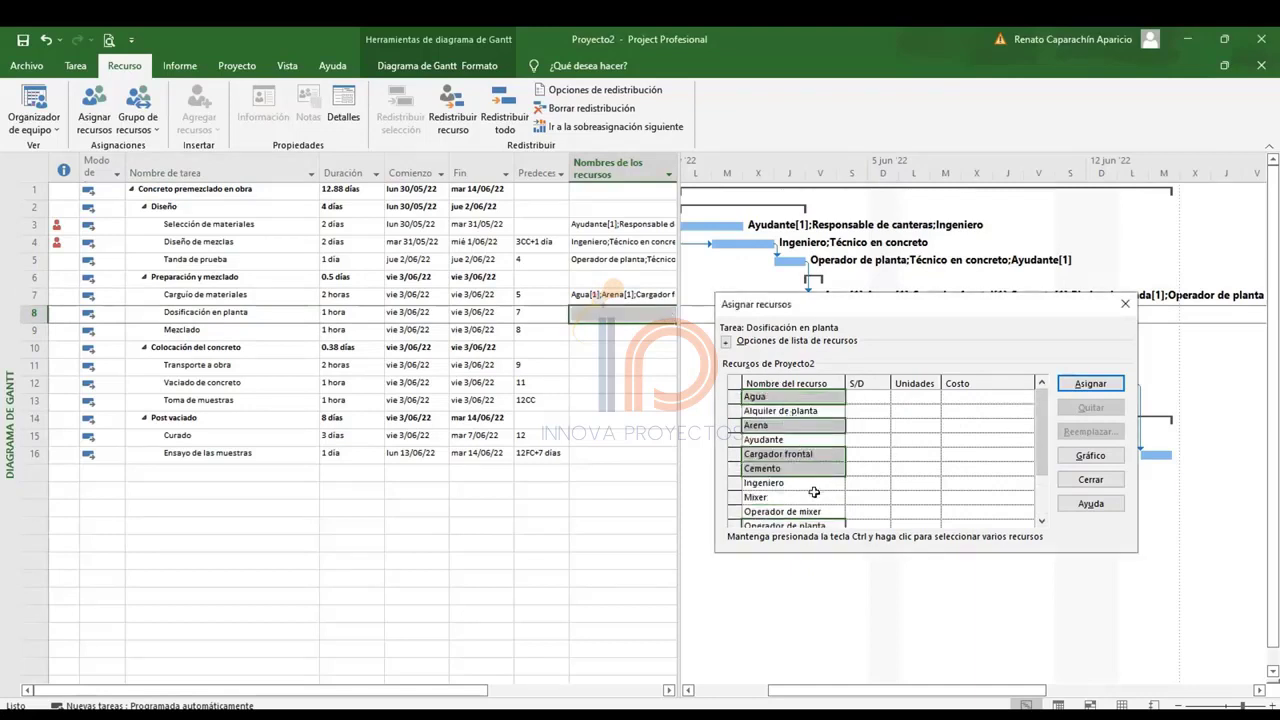
drag(795, 497, 803, 511)
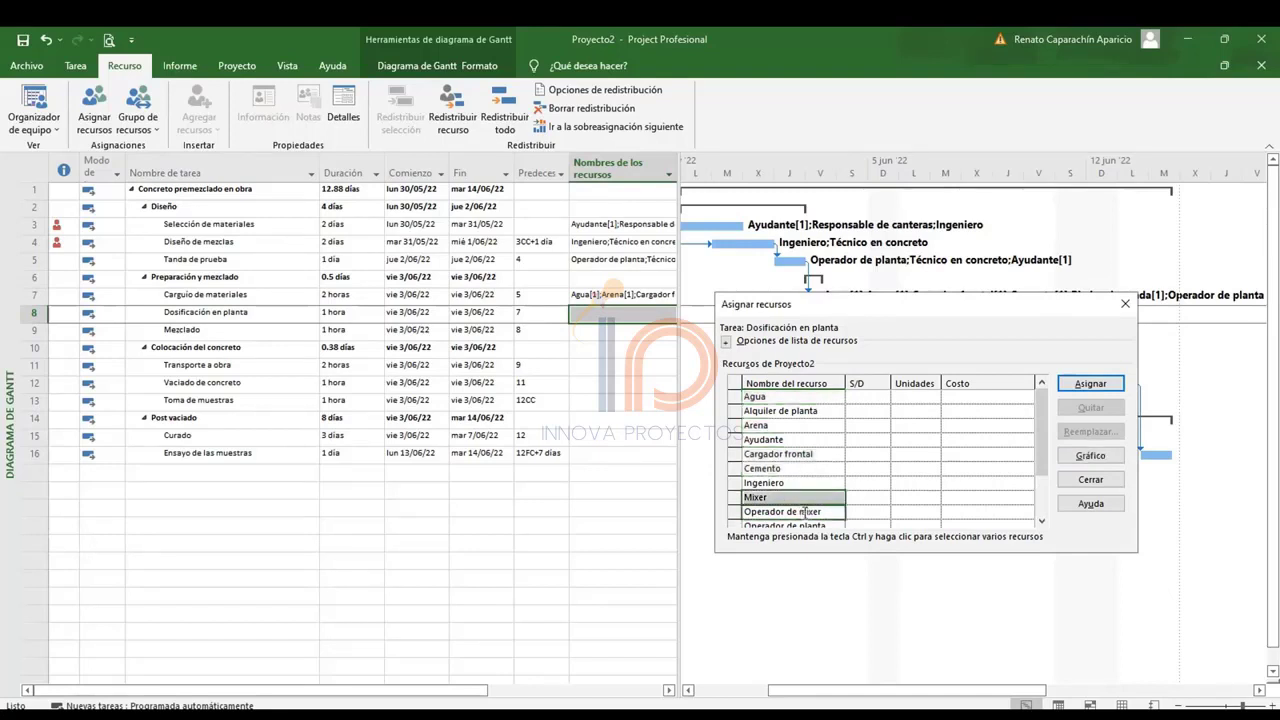
drag(1043, 441, 1043, 476)
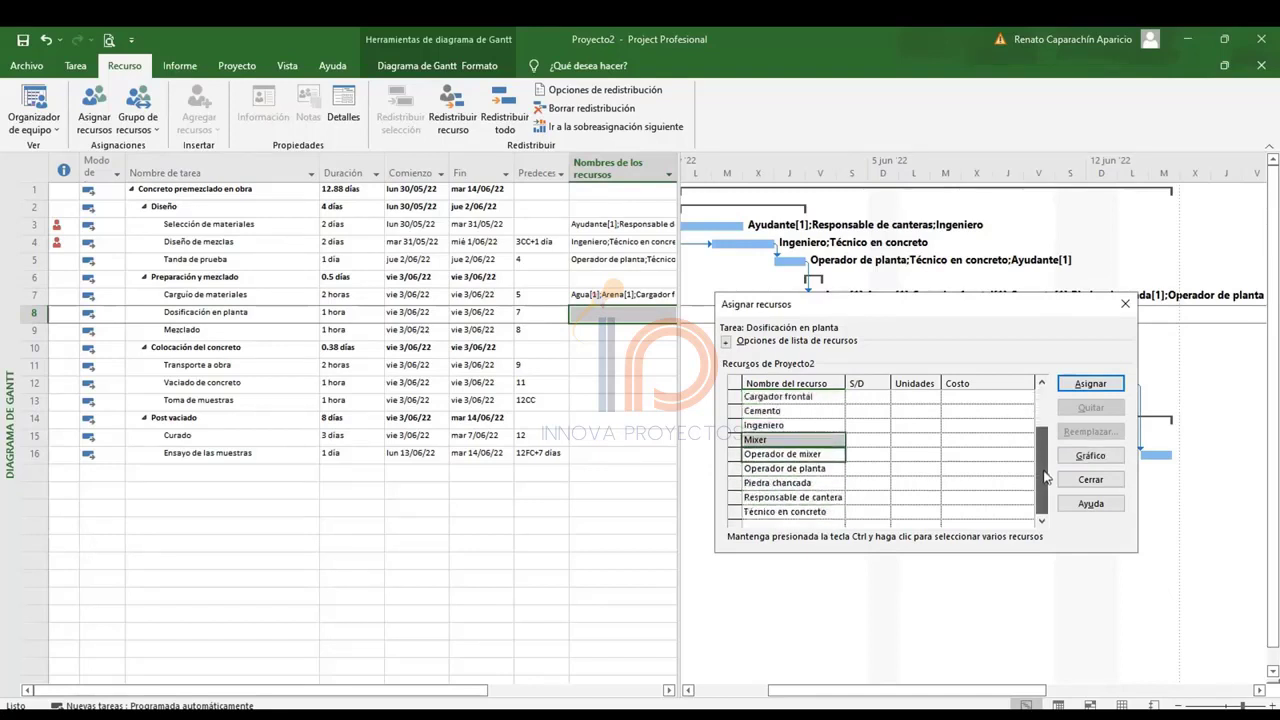
ctrl+click(790, 468)
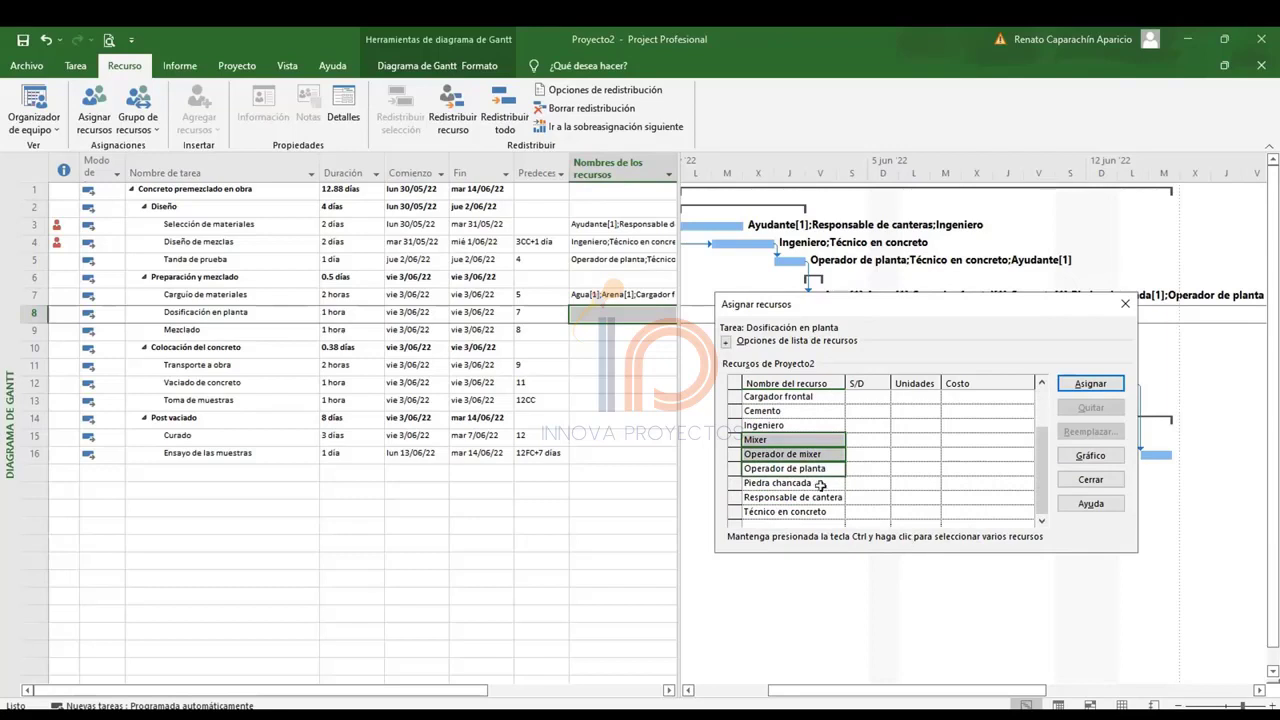
click(1089, 384)
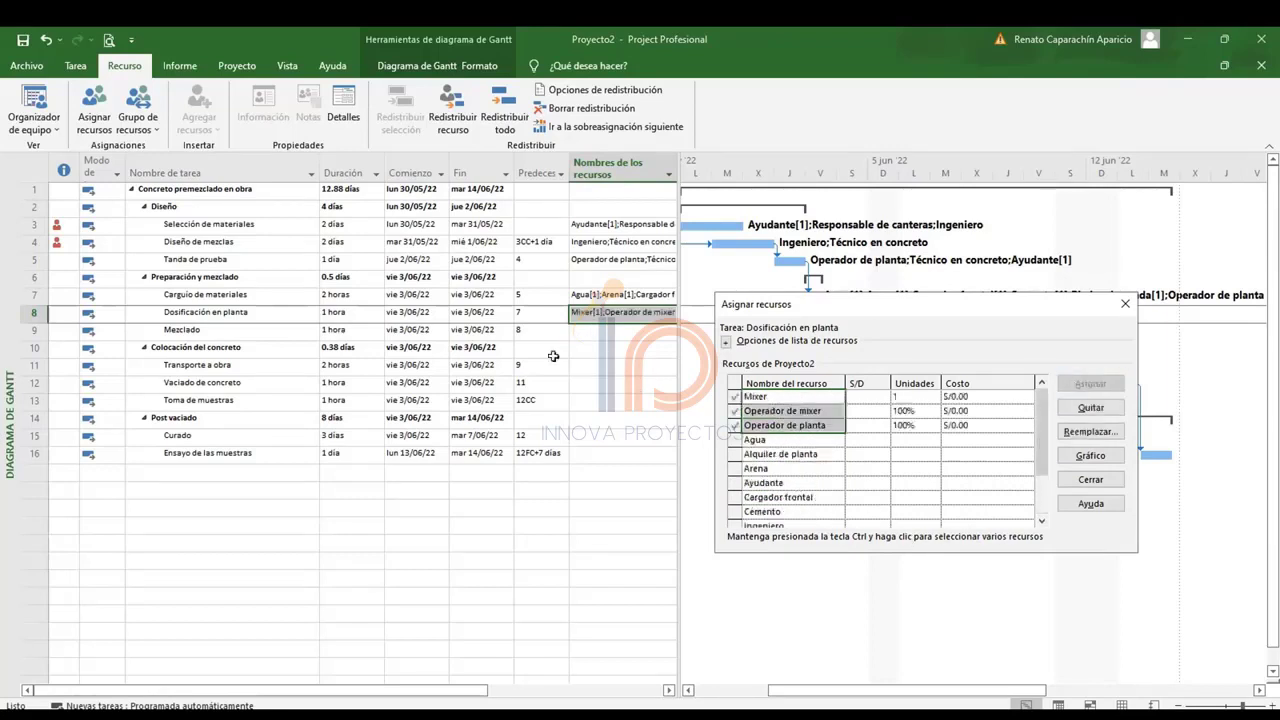
Assign "Mixer" and "Operador de mixer" to the task "Mezclado" and also to the task "Transporte a obra".
click(613, 330)
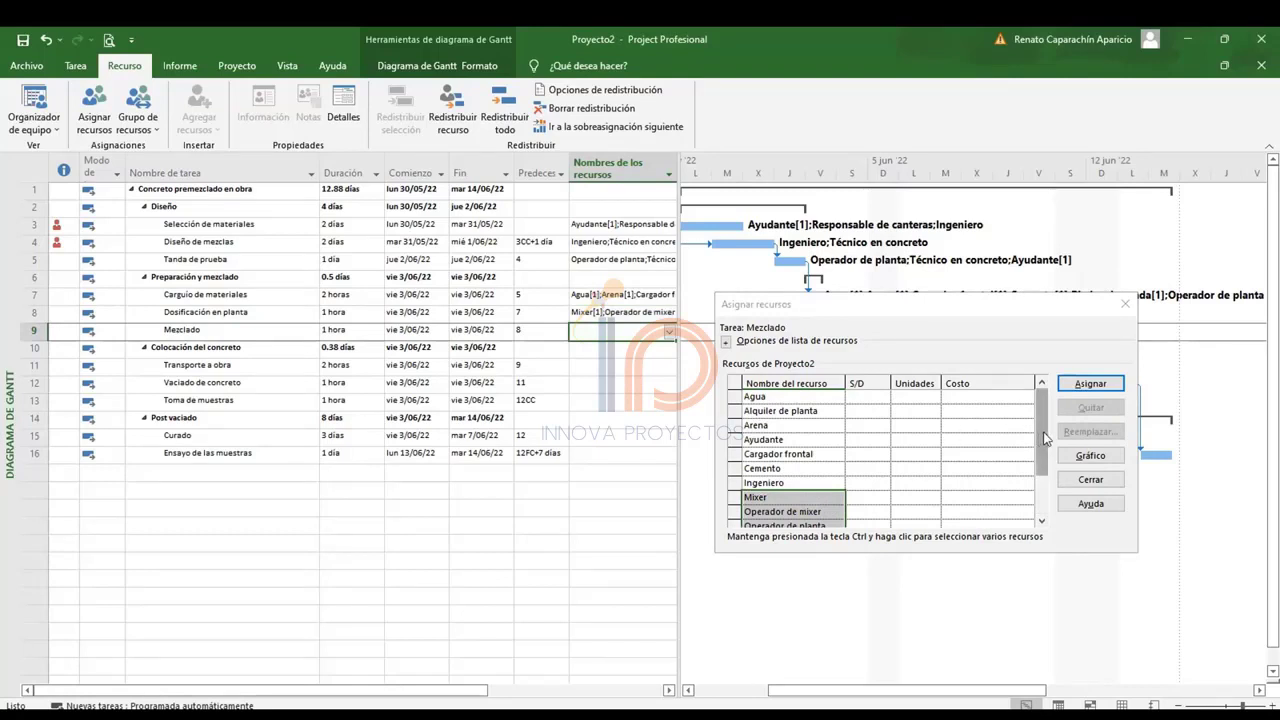
mouse_move(1043, 437)
mouse_down()
mouse_move(1046, 480)
mouse_move(1045, 457)
mouse_up()
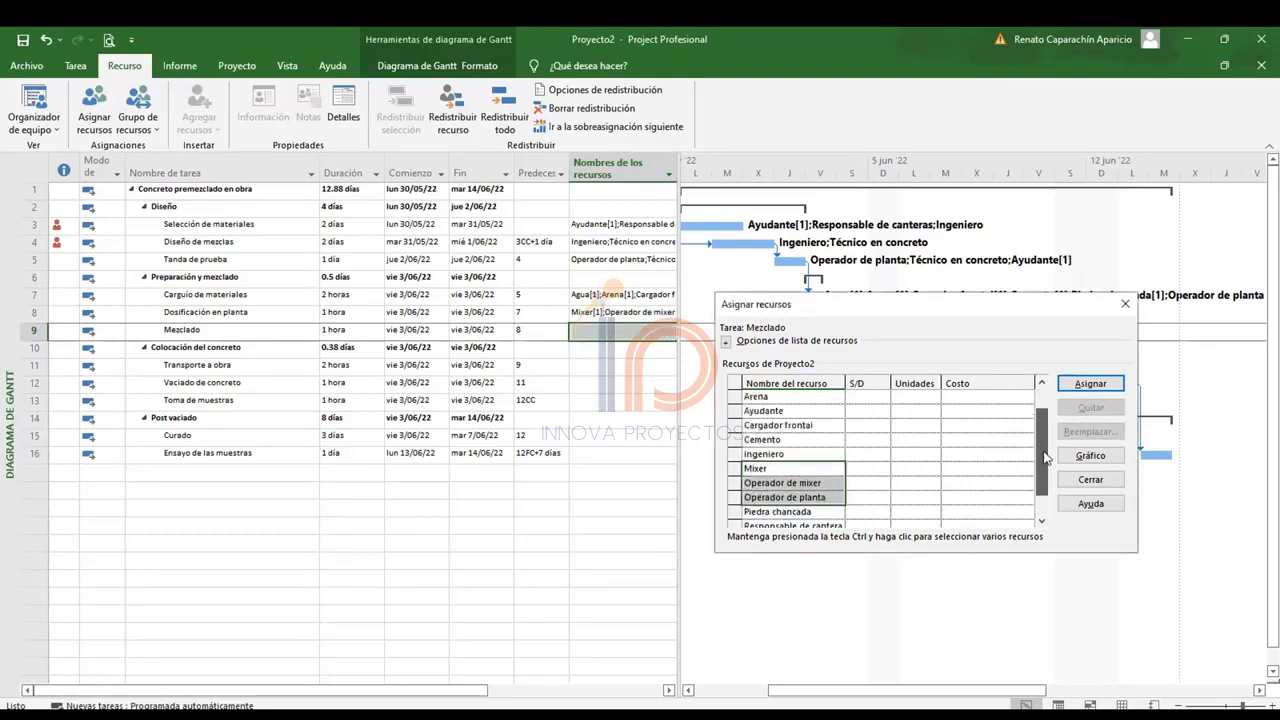
click(797, 468)
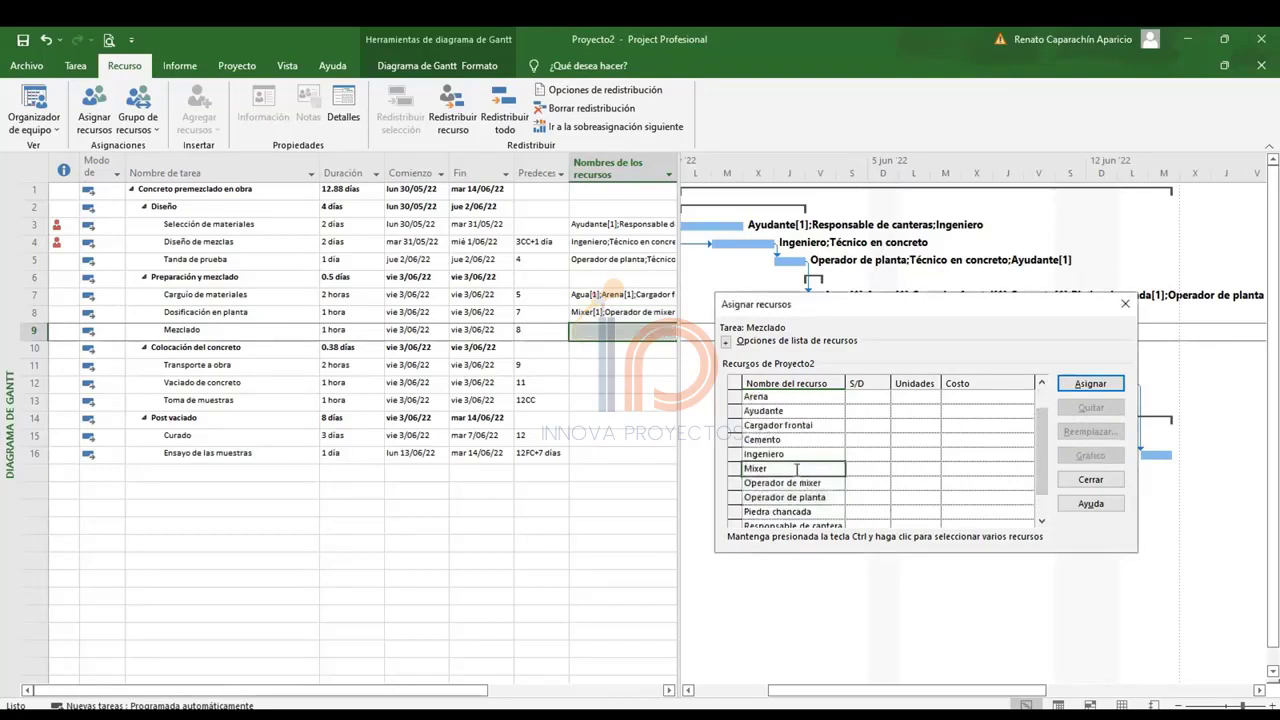
ctrl+click(790, 482)
click(1092, 385)
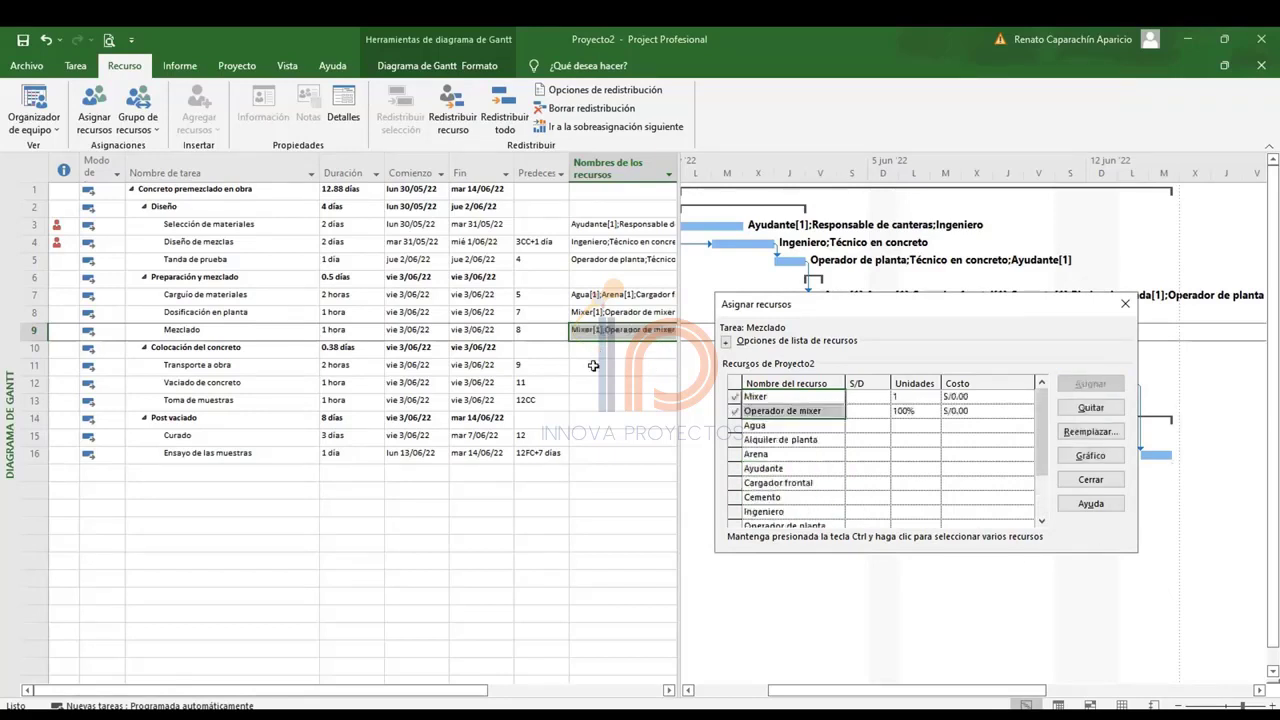
click(593, 366)
click(1078, 394)
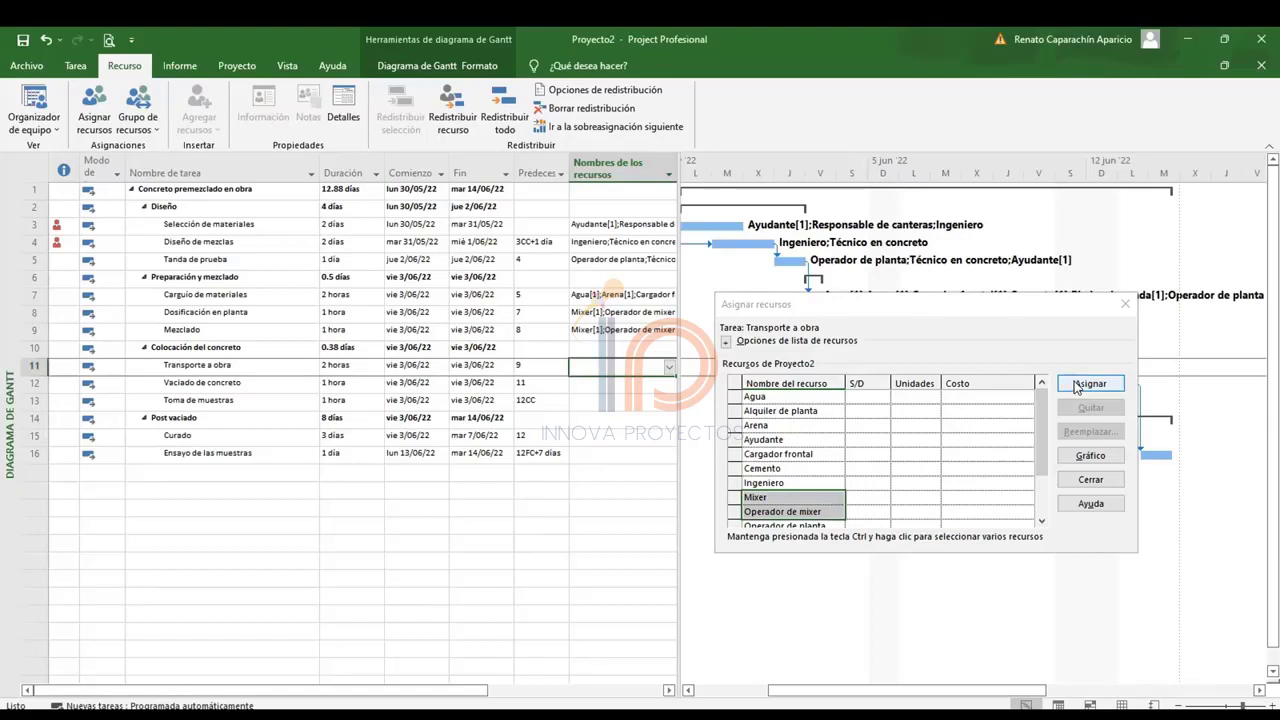
Assign "Ayudante", "Mixer", "Operador de mixer" and "Técnico en concreto" together to the task "Vaciado de concreto".
click(600, 382)
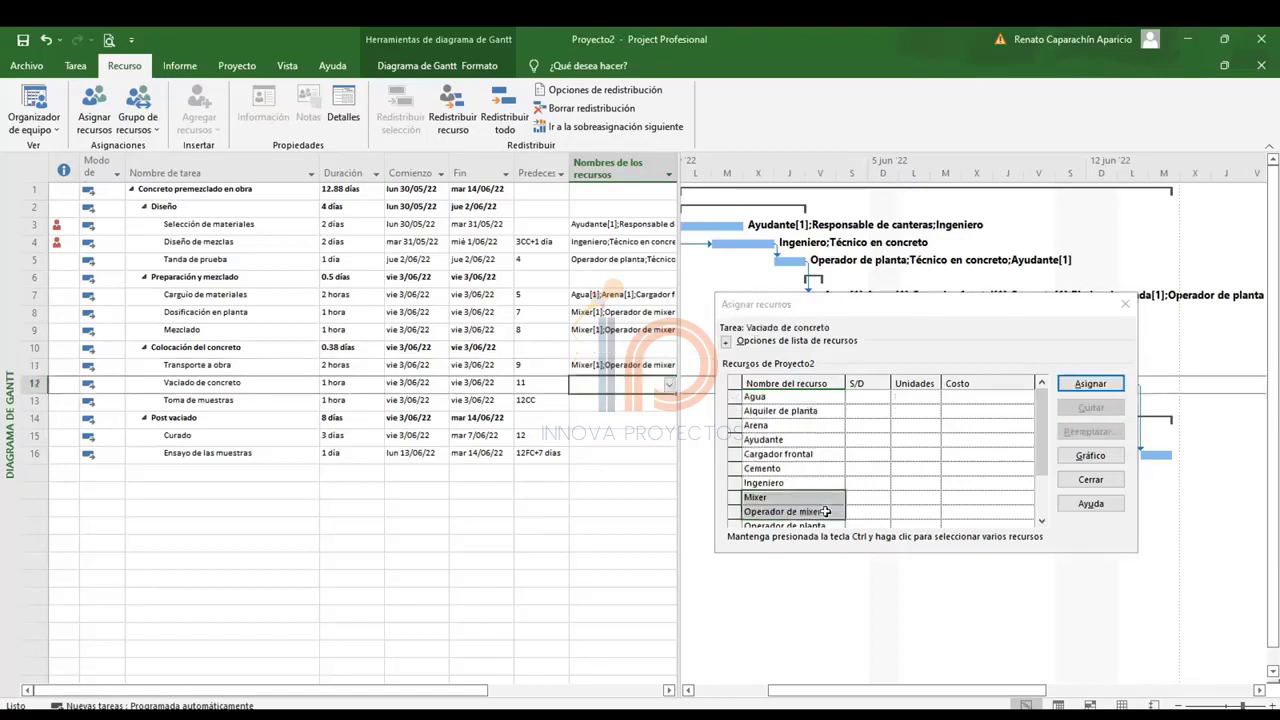
scroll(1040, 440, down, 1)
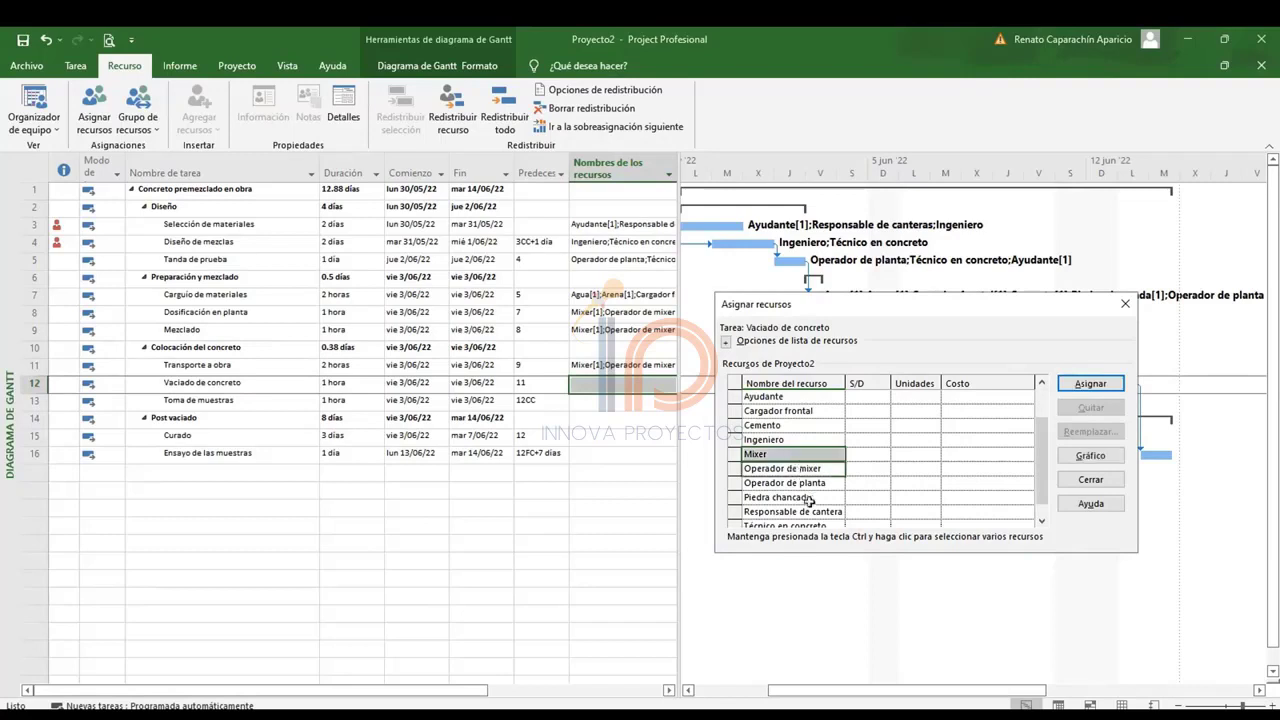
scroll(1040, 470, down, 1)
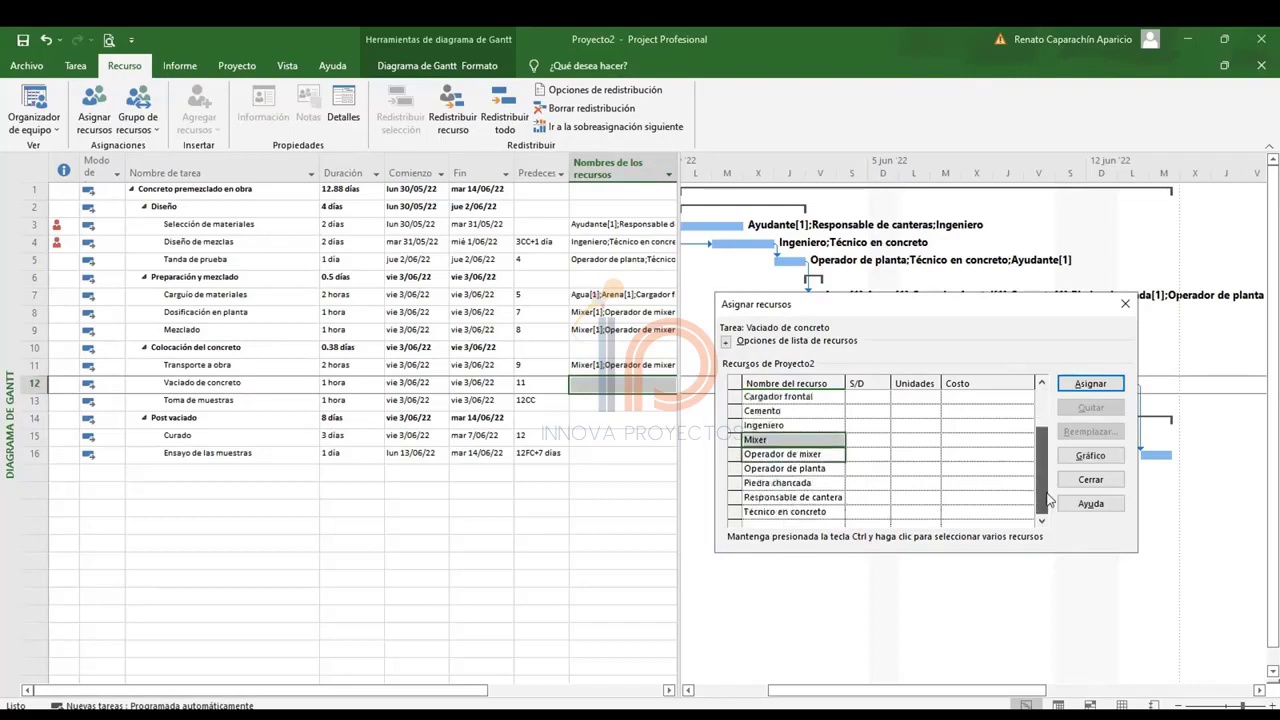
ctrl+click(803, 511)
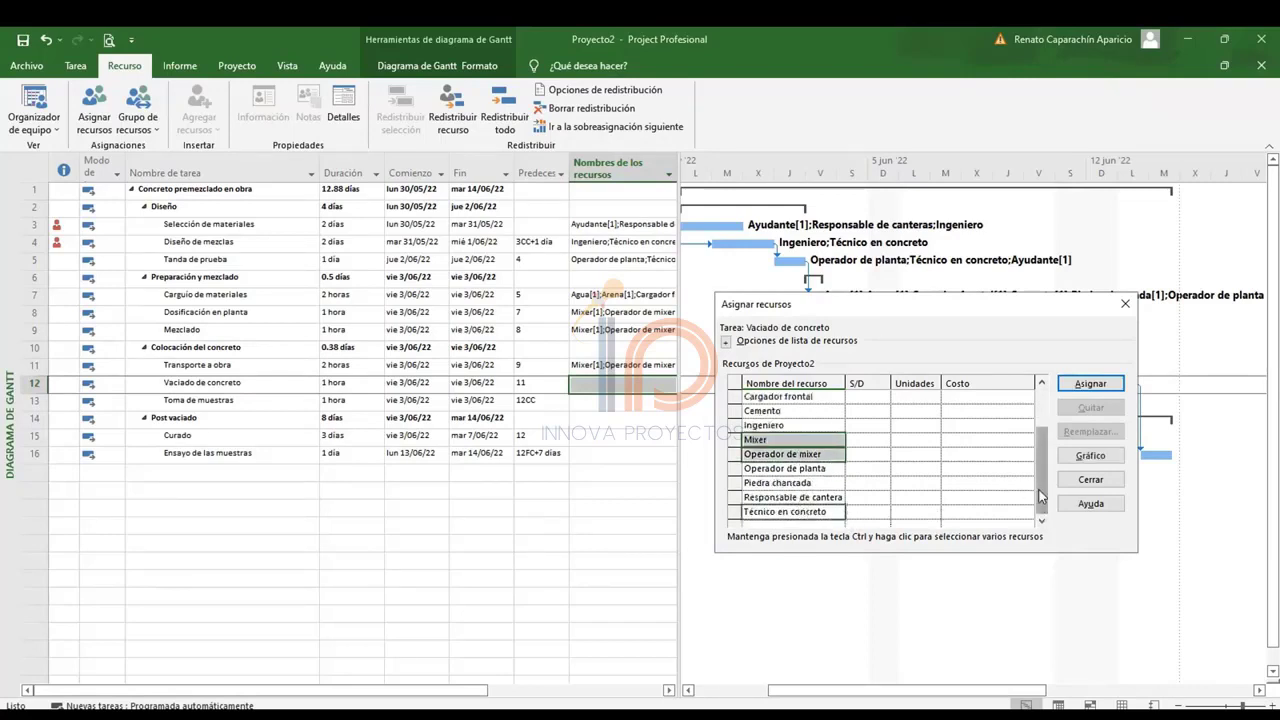
scroll(1040, 490, up, 2)
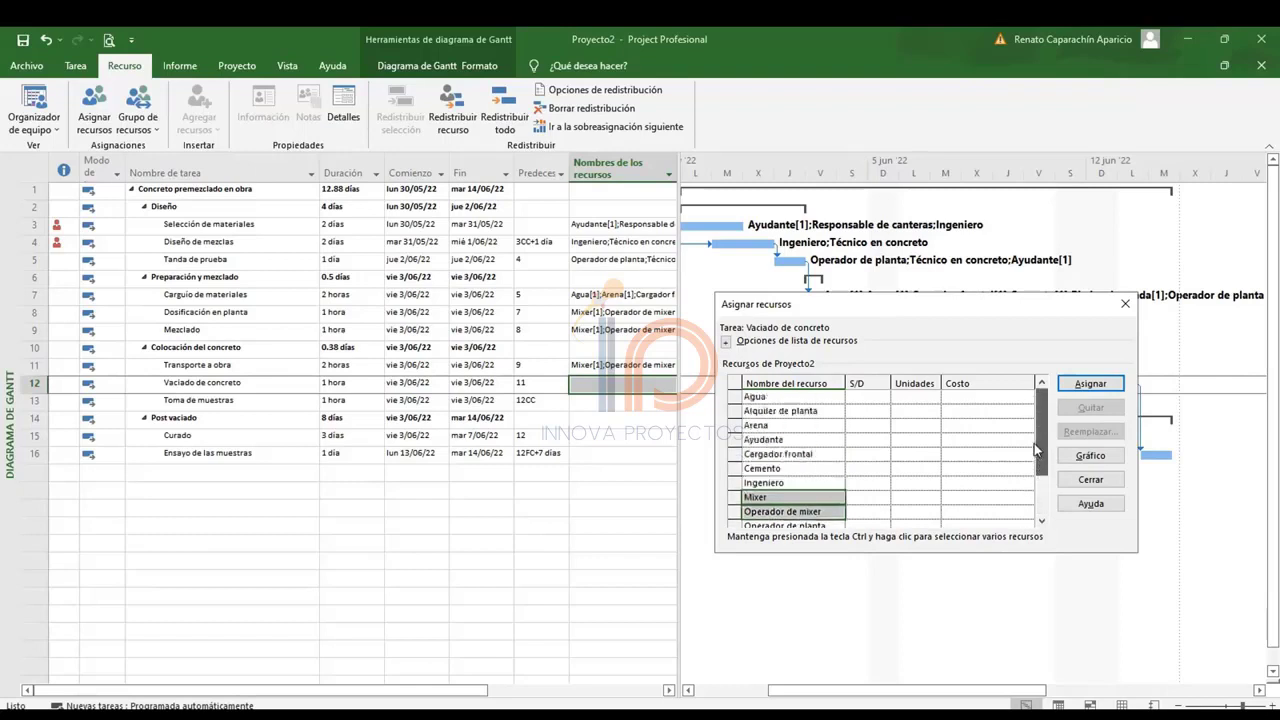
ctrl+click(765, 439)
click(1080, 383)
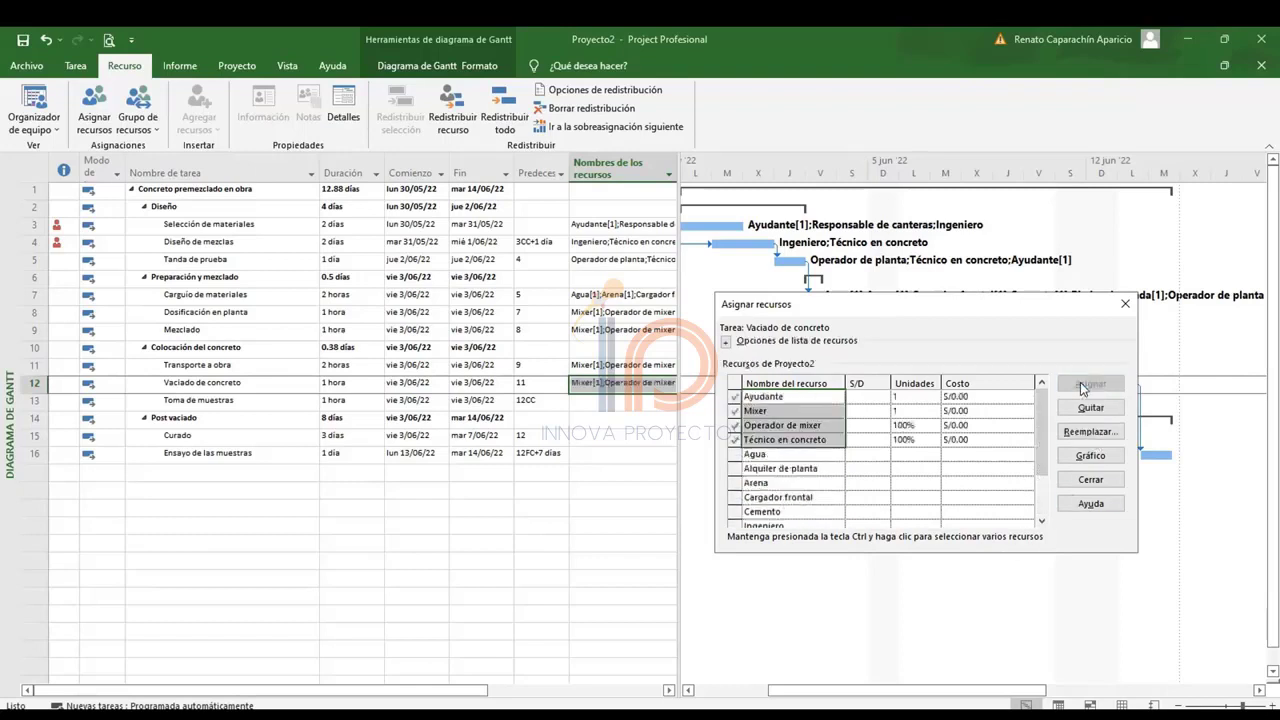
Assign "Técnico en concreto" and "Ayudante" together to the task "Toma de muestras".
click(600, 399)
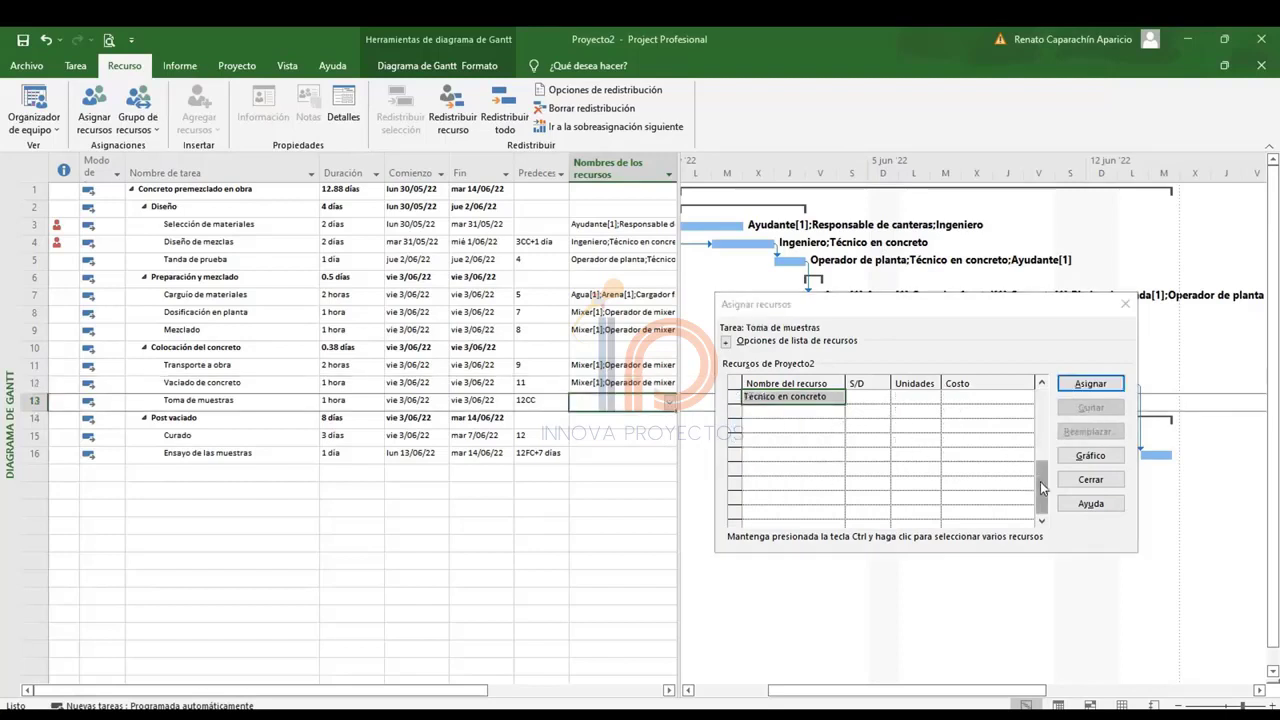
scroll(1044, 487, up, 2)
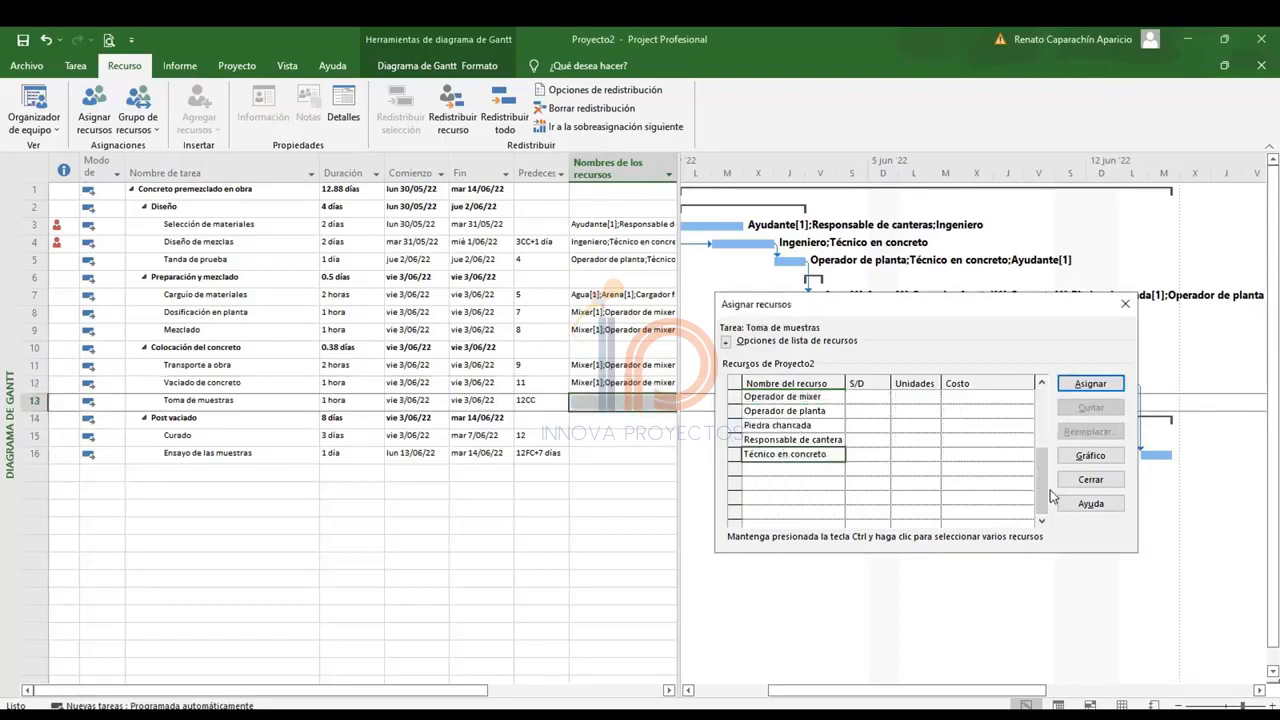
scroll(1048, 490, up, 1)
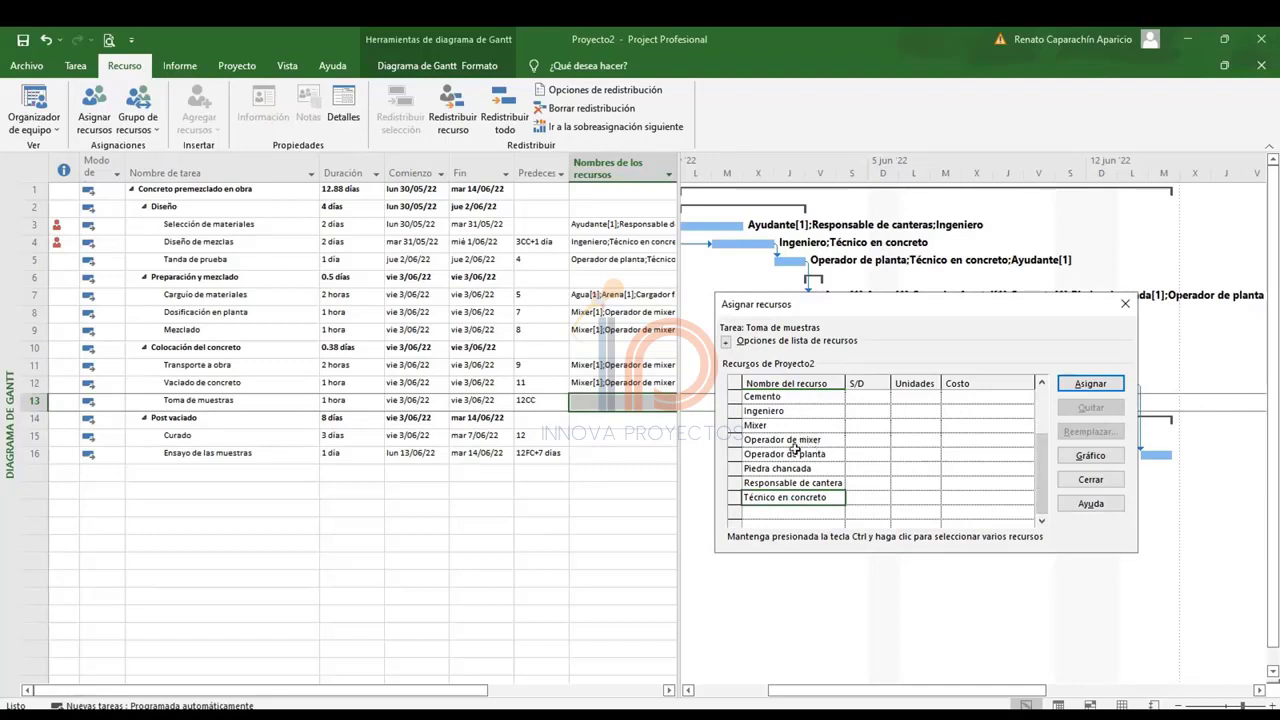
scroll(1040, 445, up, 3)
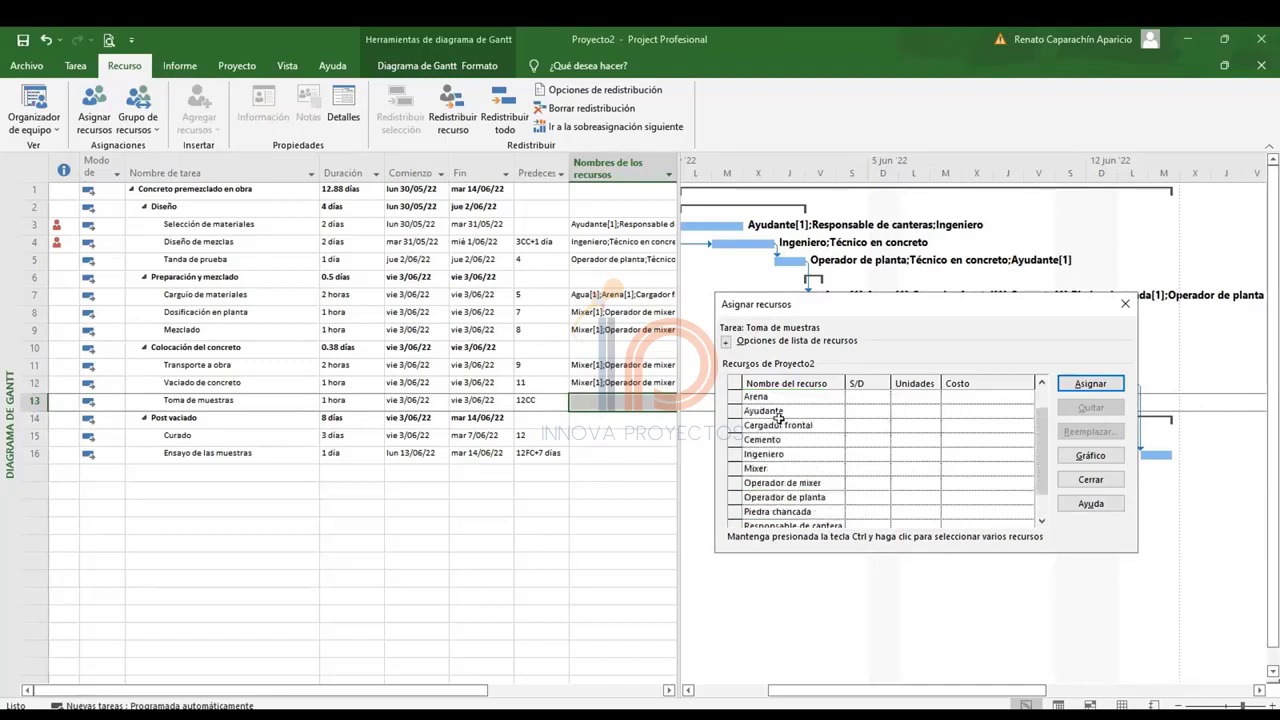
click(778, 414)
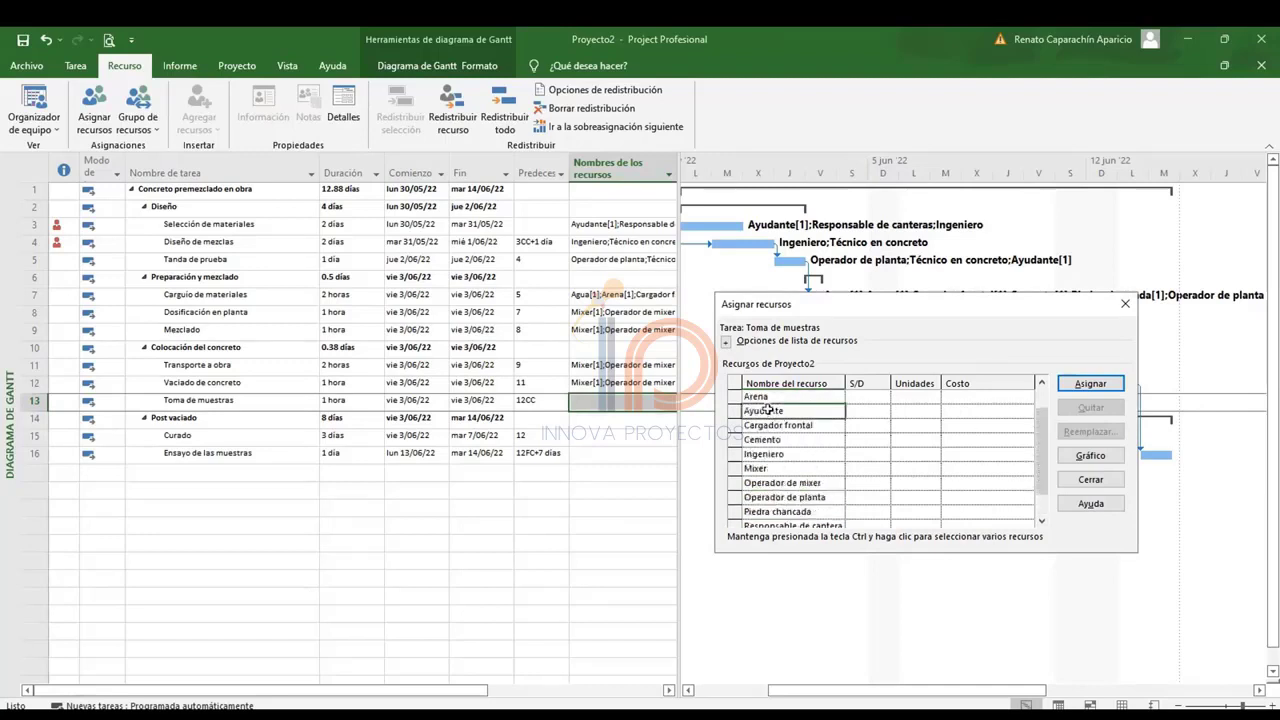
click(1088, 385)
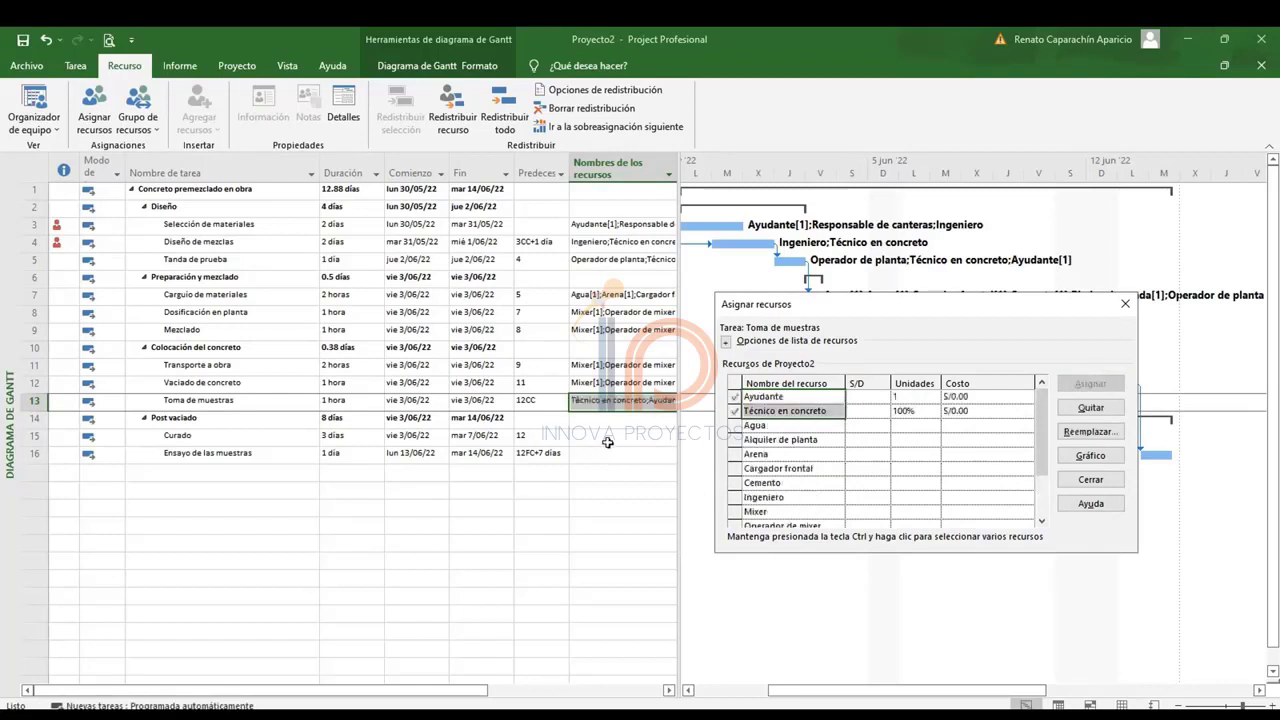
Assign only the resource "Ayudante" to the task "Curado" in the "Post vaciado" phase.
click(608, 439)
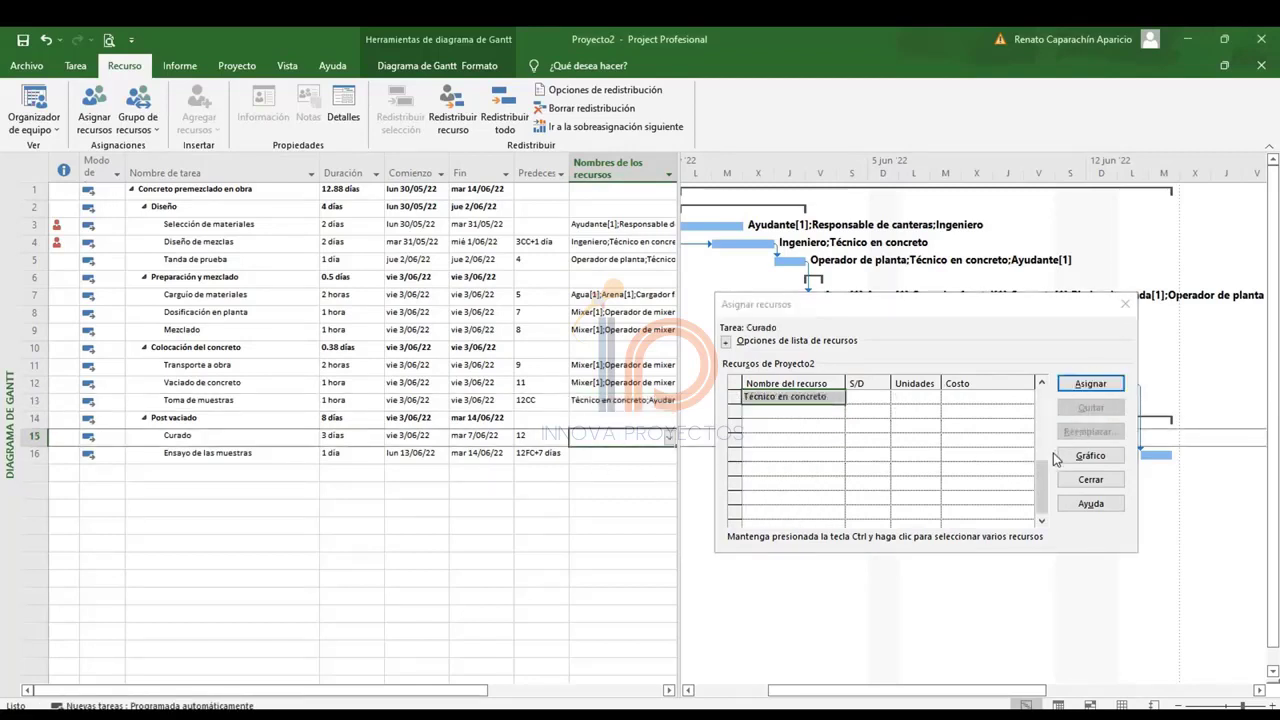
drag(1045, 480, 1045, 410)
click(770, 425)
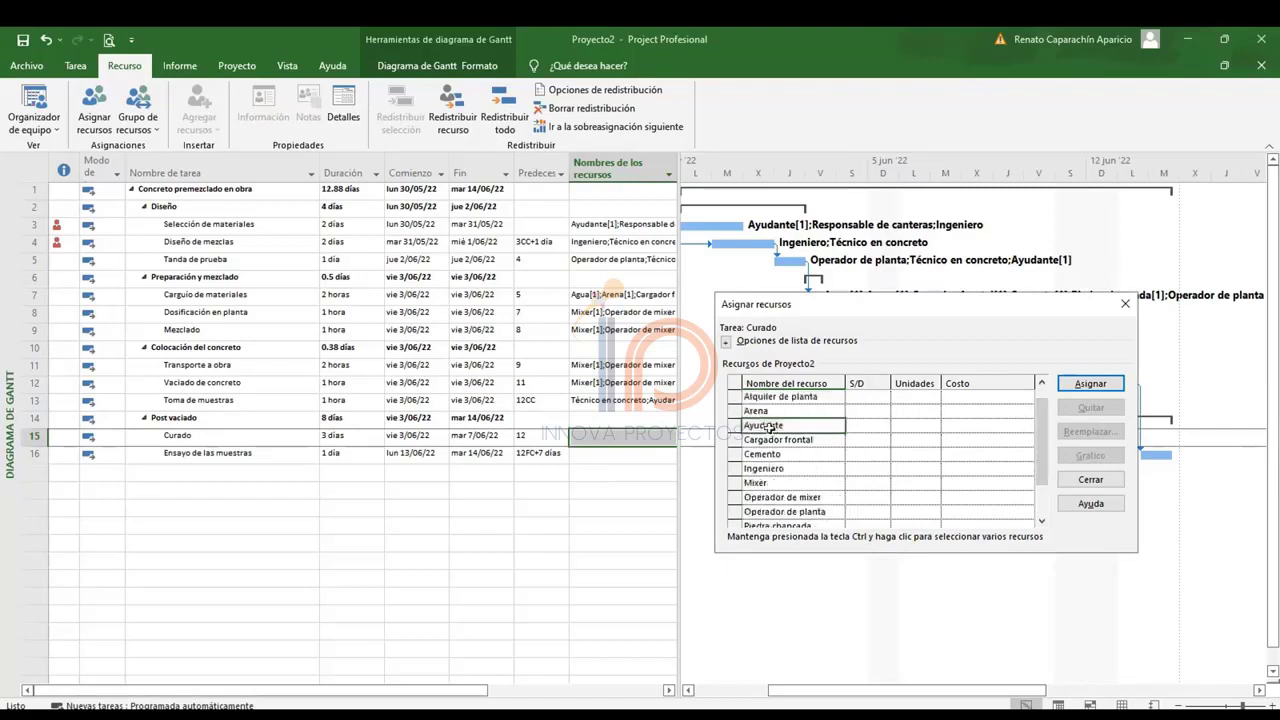
click(1090, 386)
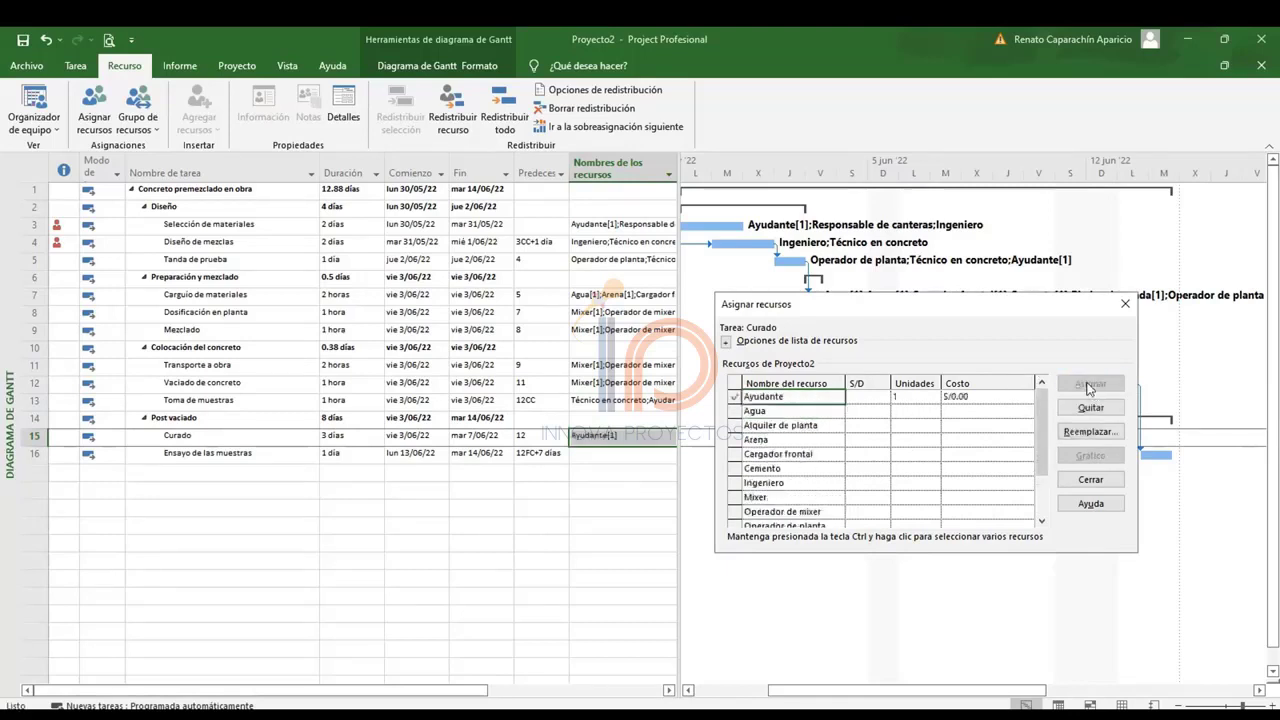
Assign "Técnico en concreto" and "Ayudante" to the task "Ensayo de las muestras" and close the Assign Resources dialog.
click(634, 455)
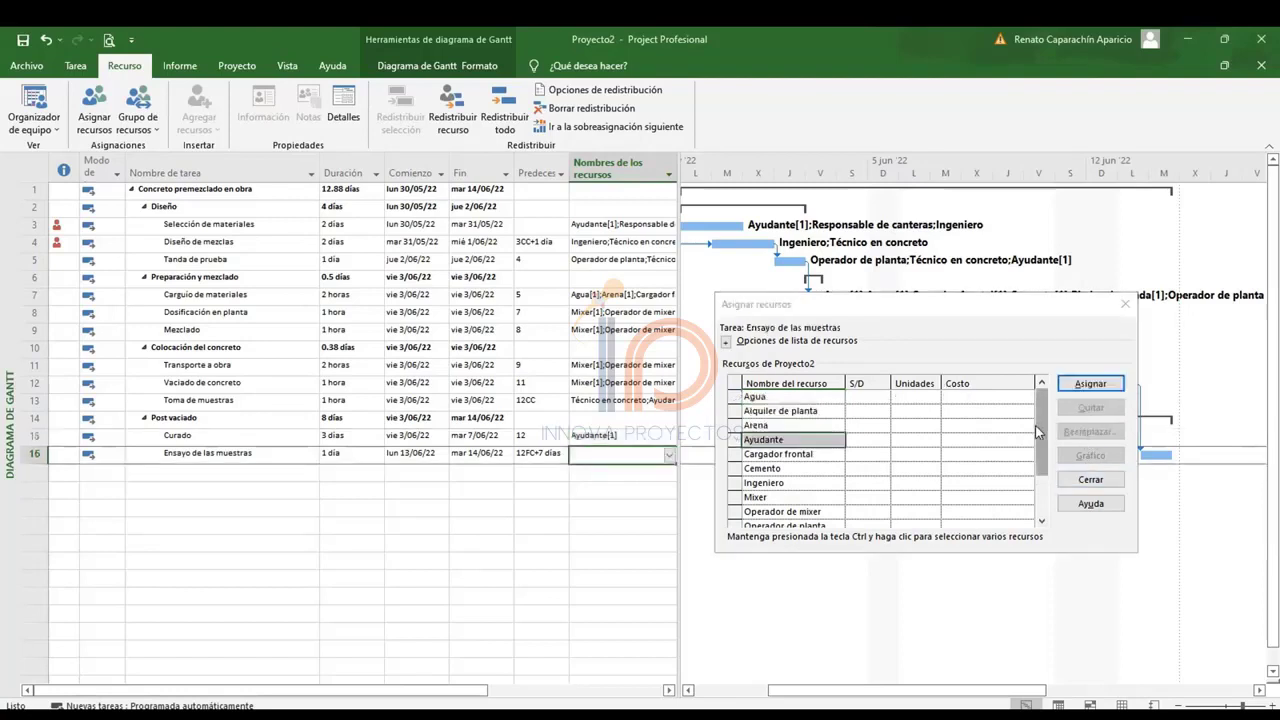
scroll(775, 516, down, 2)
click(775, 513)
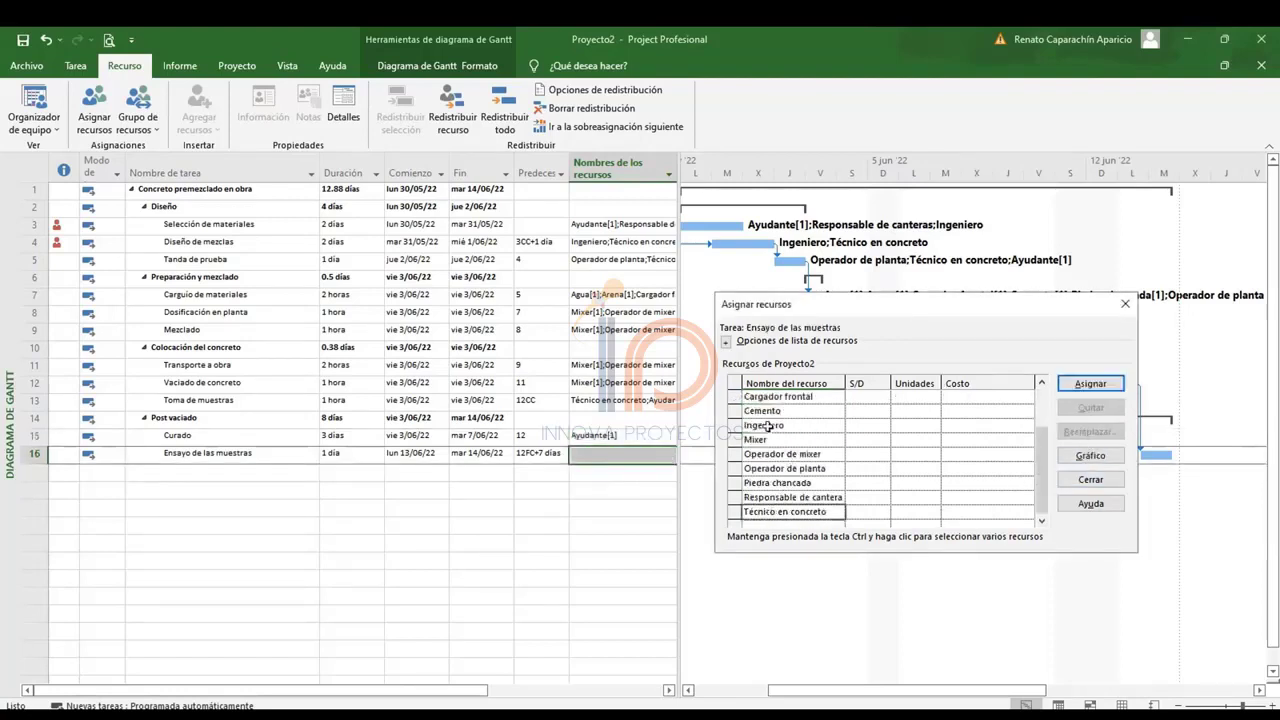
drag(1040, 448, 1040, 420)
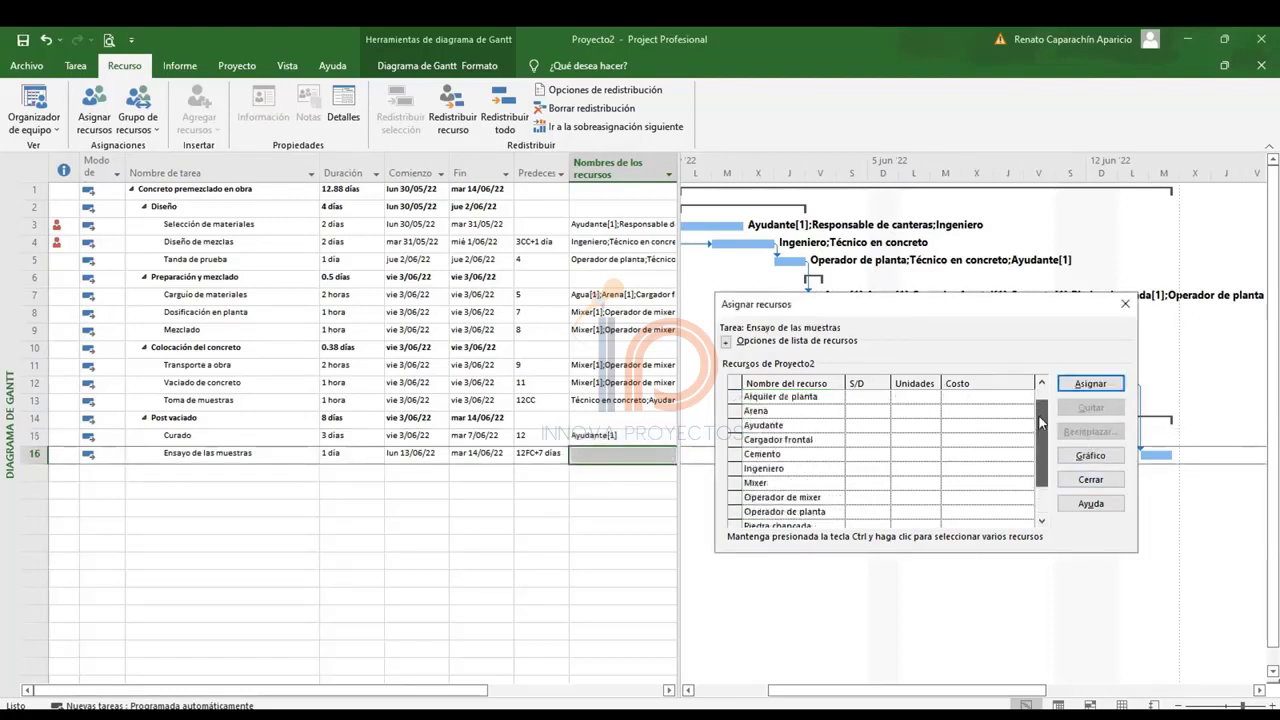
click(762, 425)
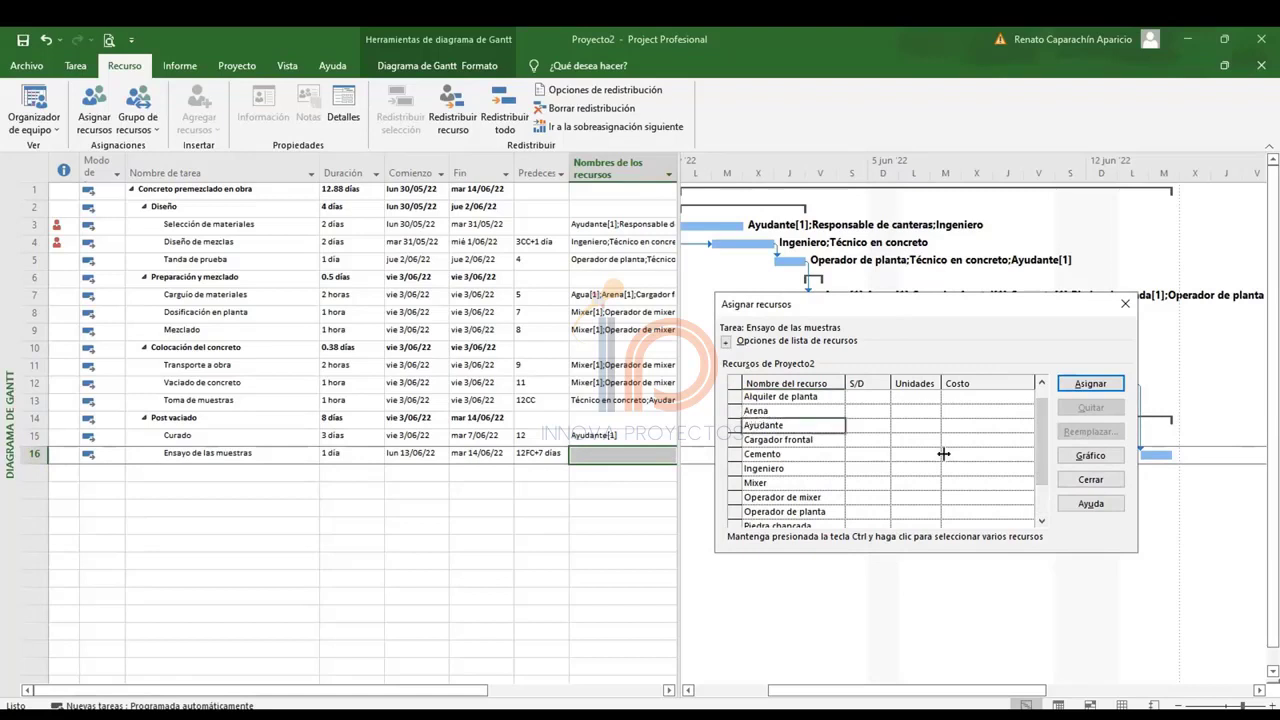
click(1090, 386)
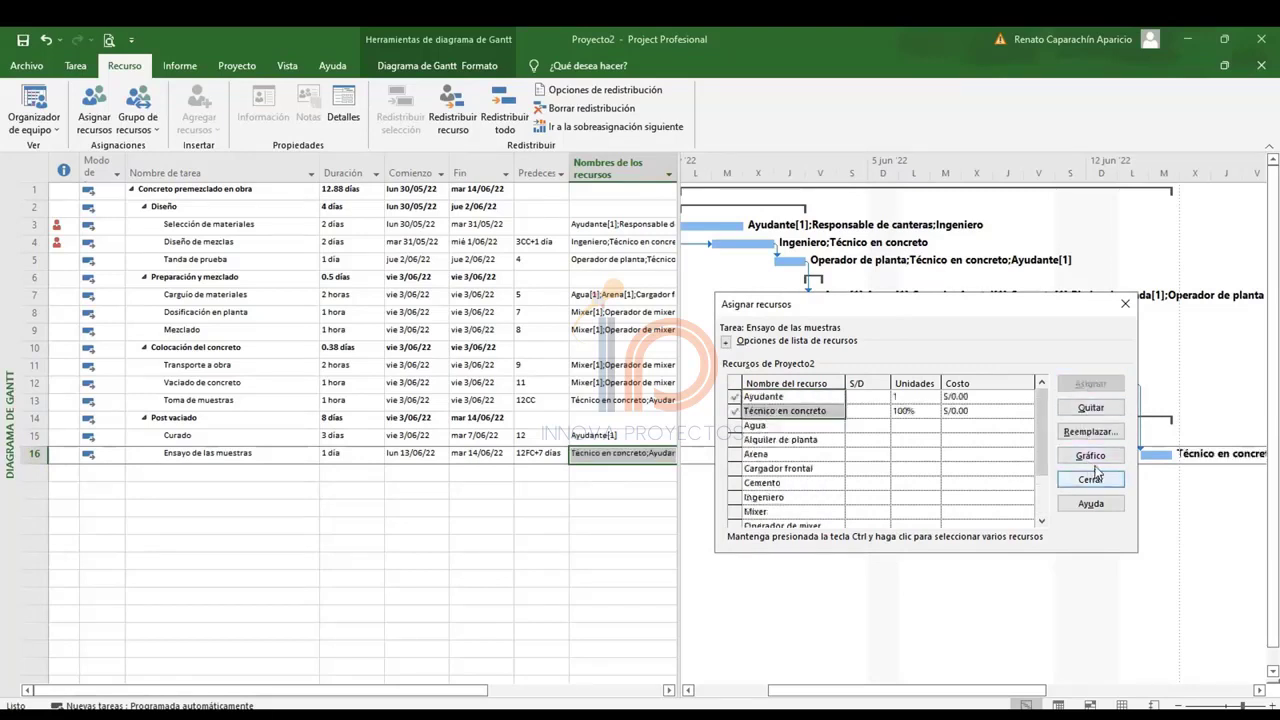
click(1090, 480)
click(314, 494)
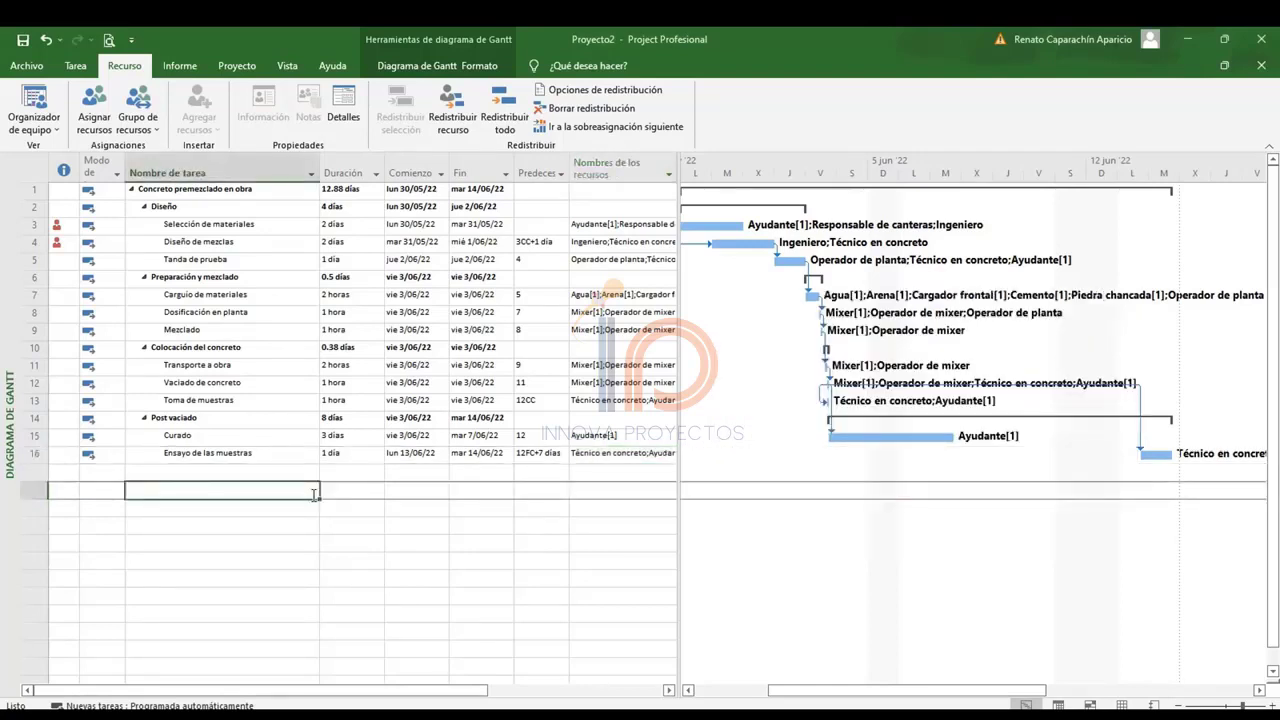
Insert a new task named "Alquiler de planta" above the "Diseño" phase.
click(244, 471)
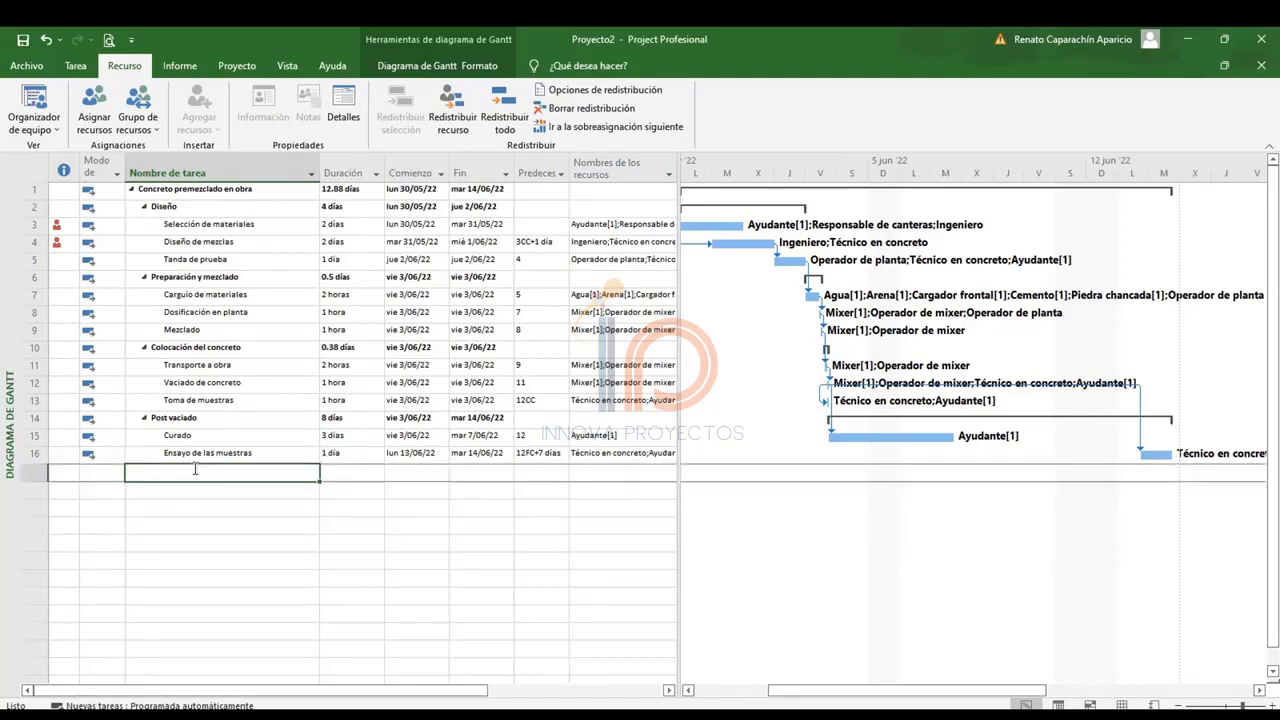
click(30, 207)
right_click(30, 215)
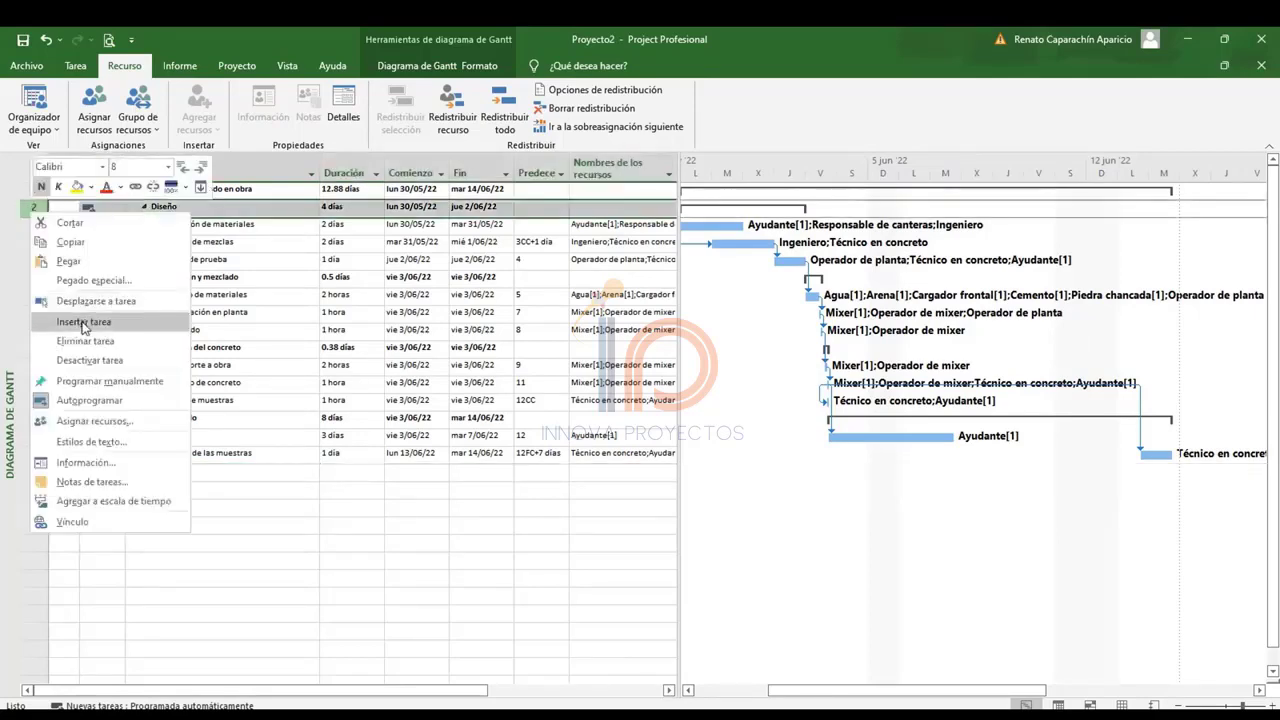
click(84, 322)
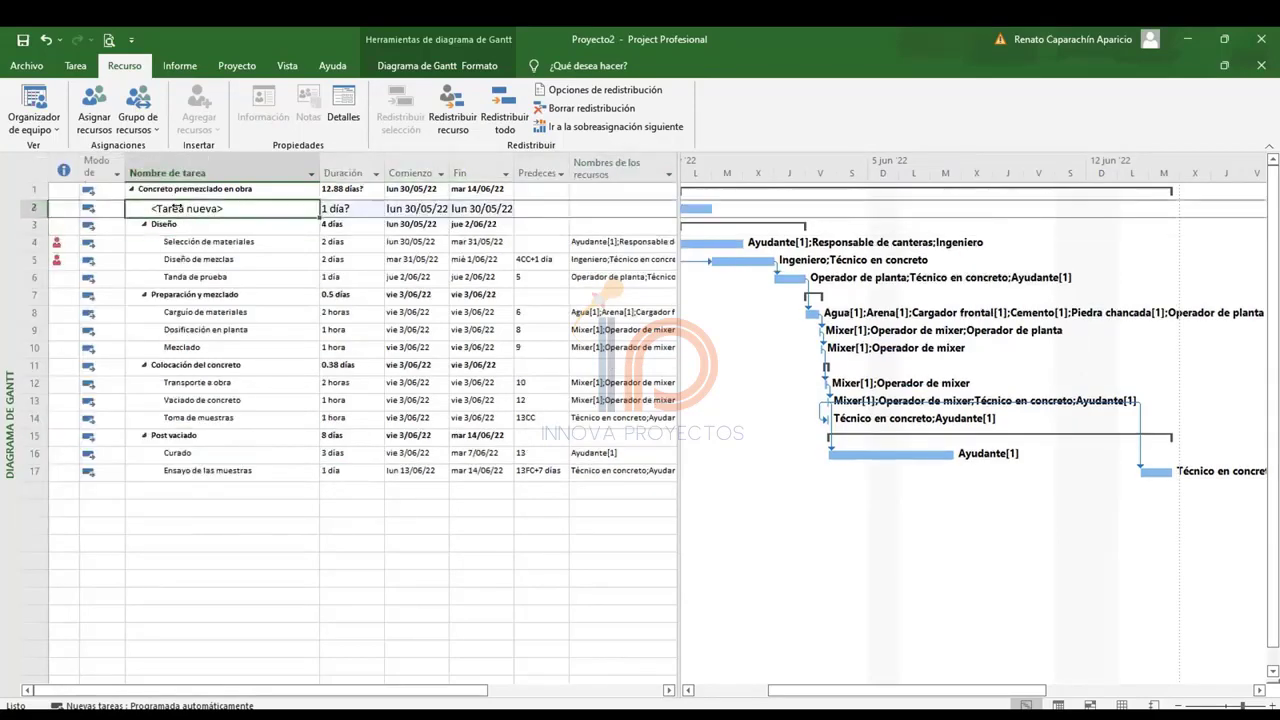
text(Alquiler d)
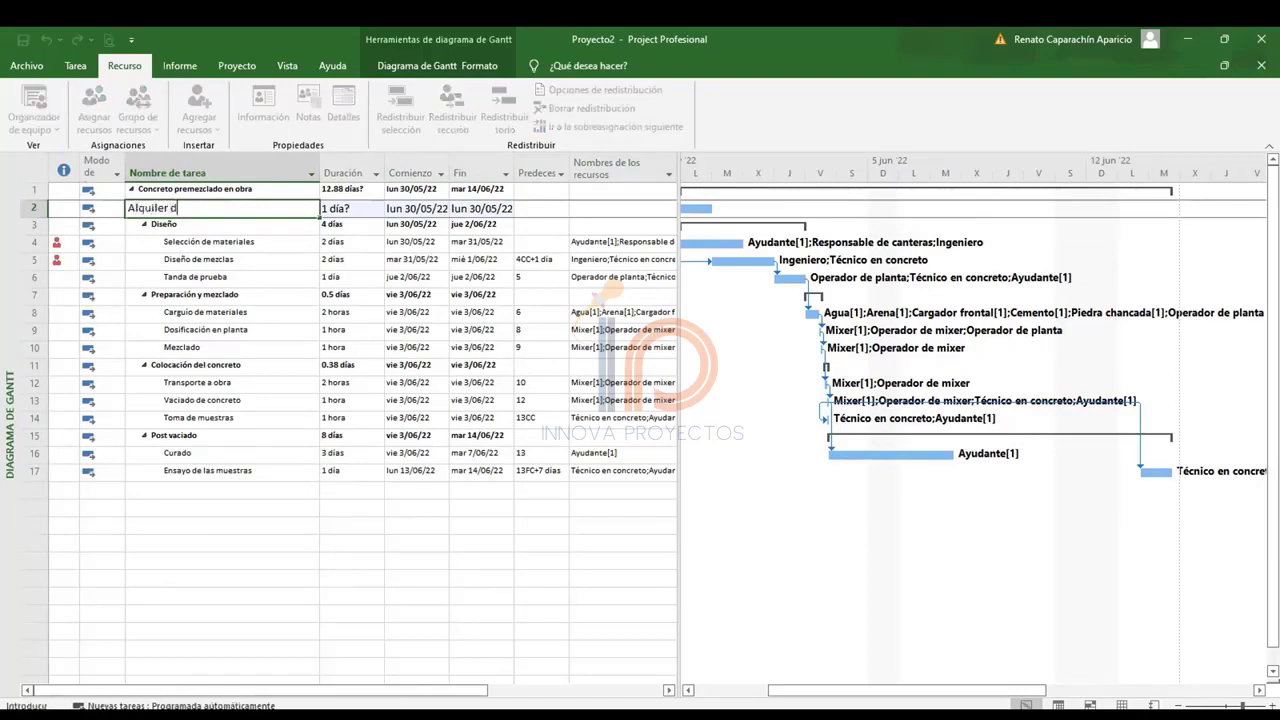
text(e planta)
key(Return)
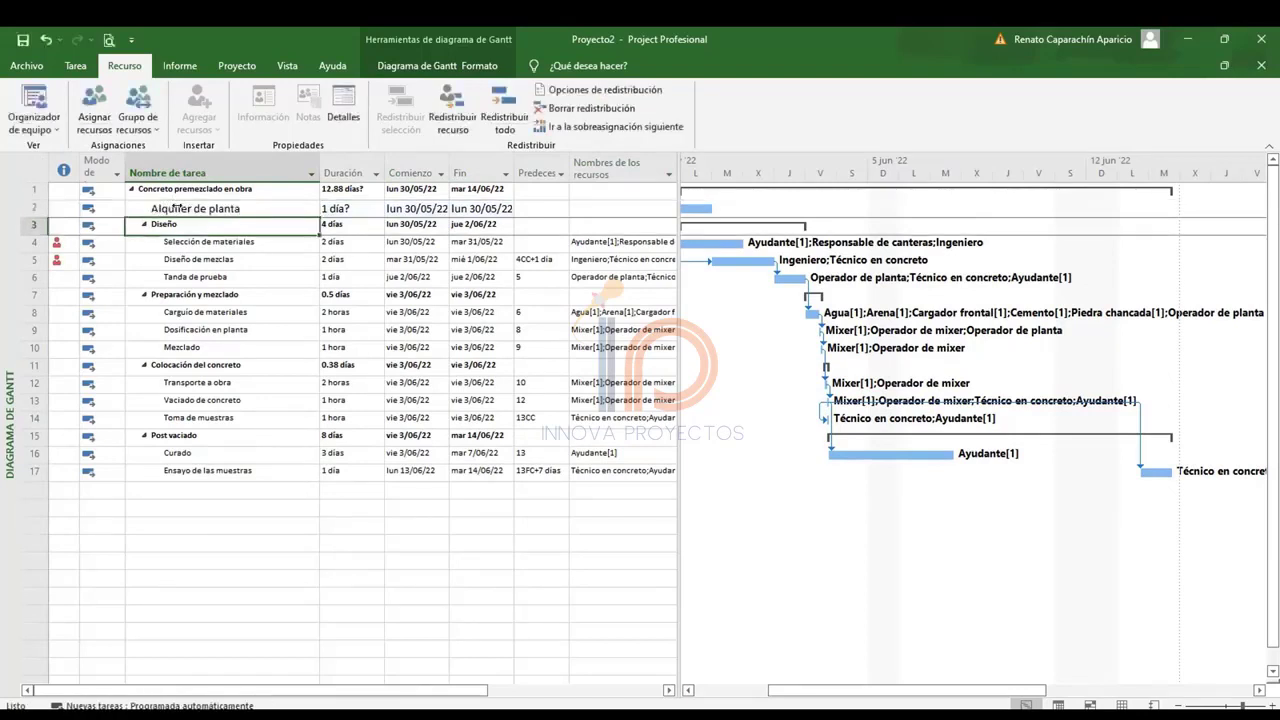
Set the font size of the entire task table to 8.
click(175, 207)
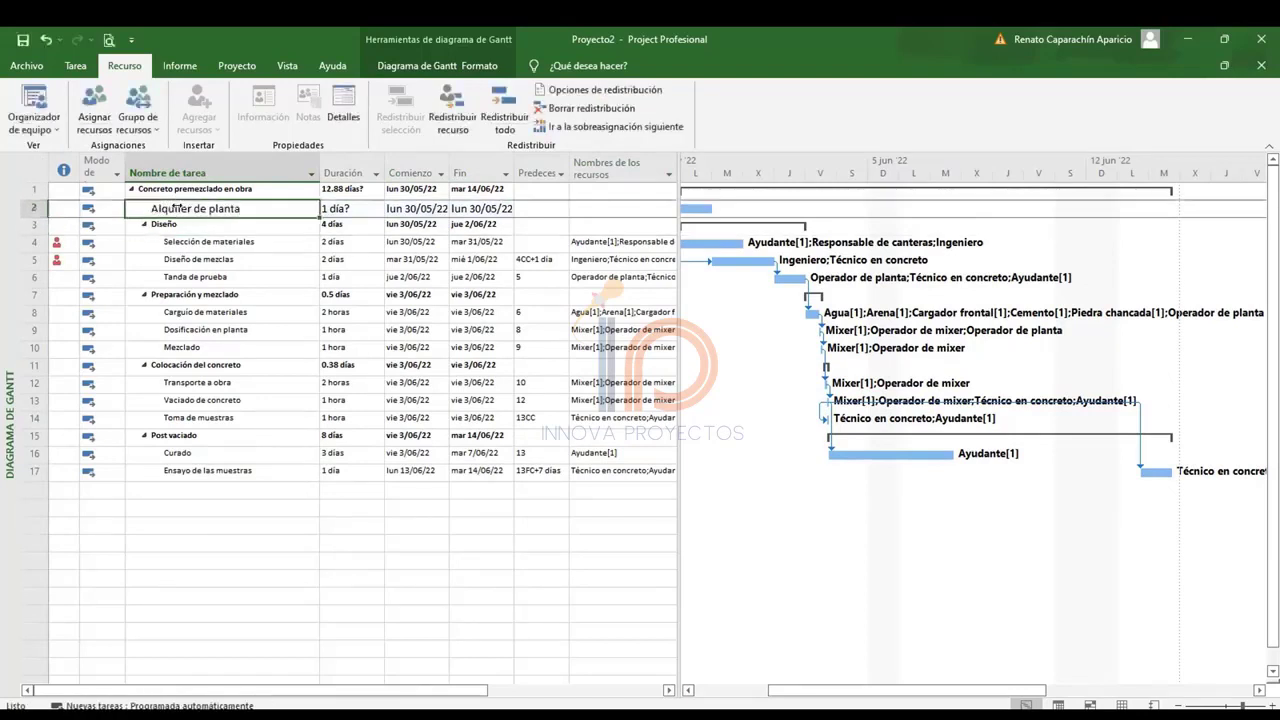
click(34, 168)
click(84, 66)
click(228, 96)
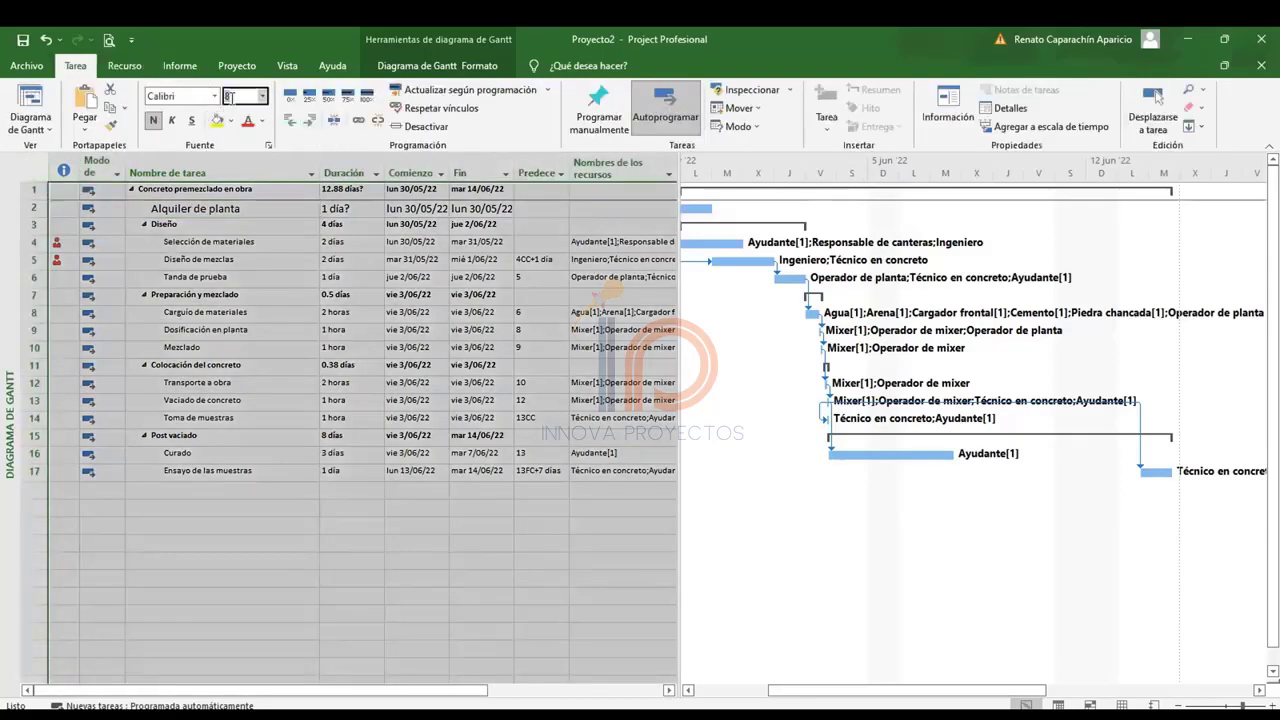
text(8)
key(Return)
click(350, 224)
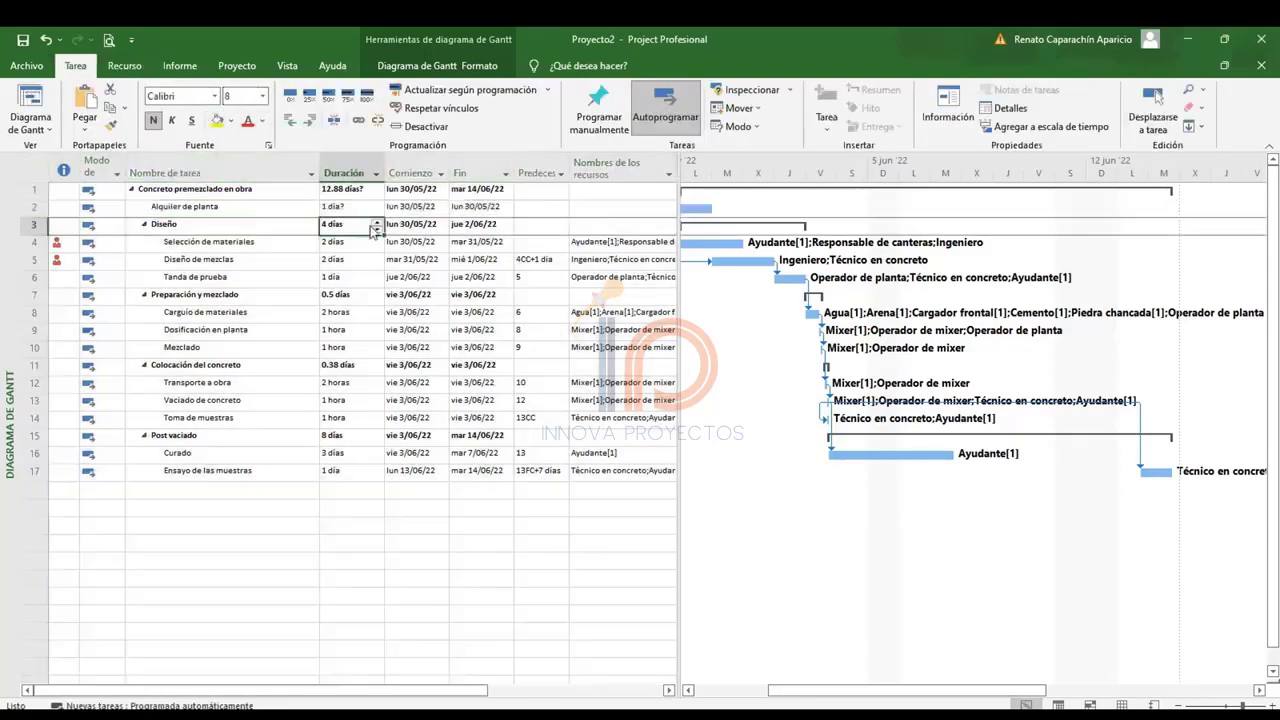
click(362, 207)
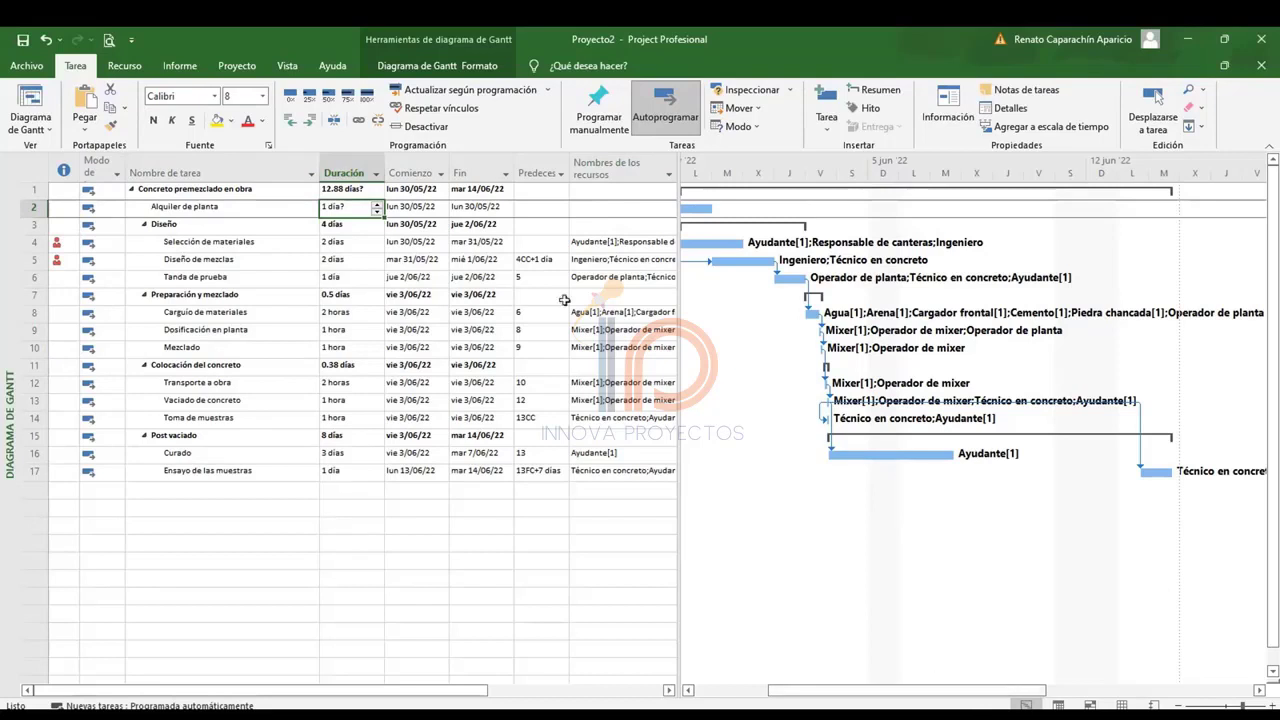
click(537, 211)
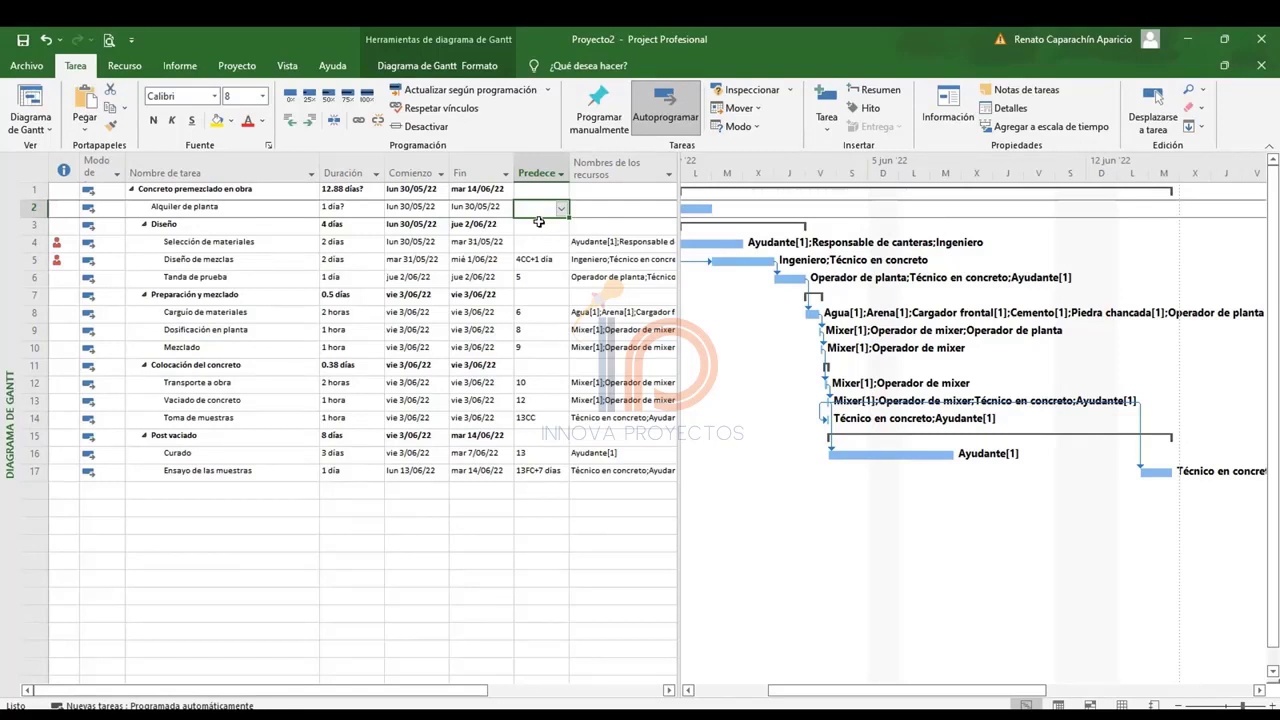
text(5)
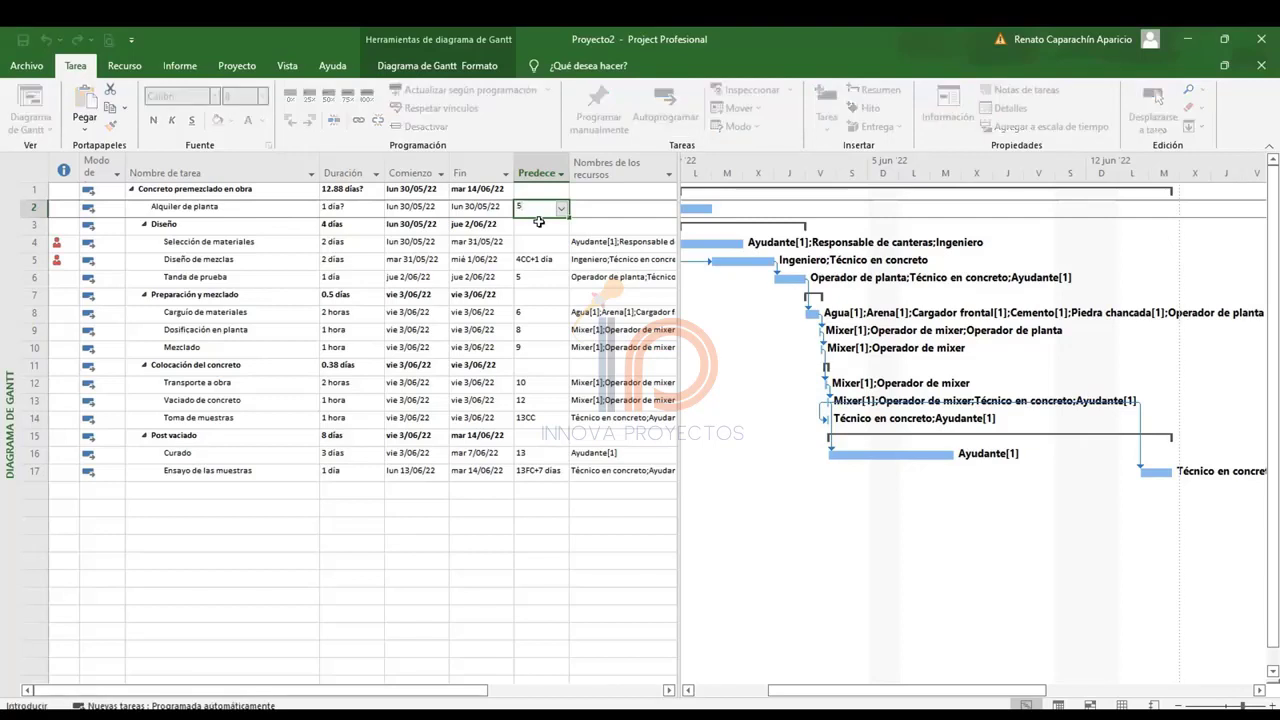
key(Escape)
Set the duration of the task "Alquiler de planta" to 5 days.
key(Left)
key(Left)
key(Left)
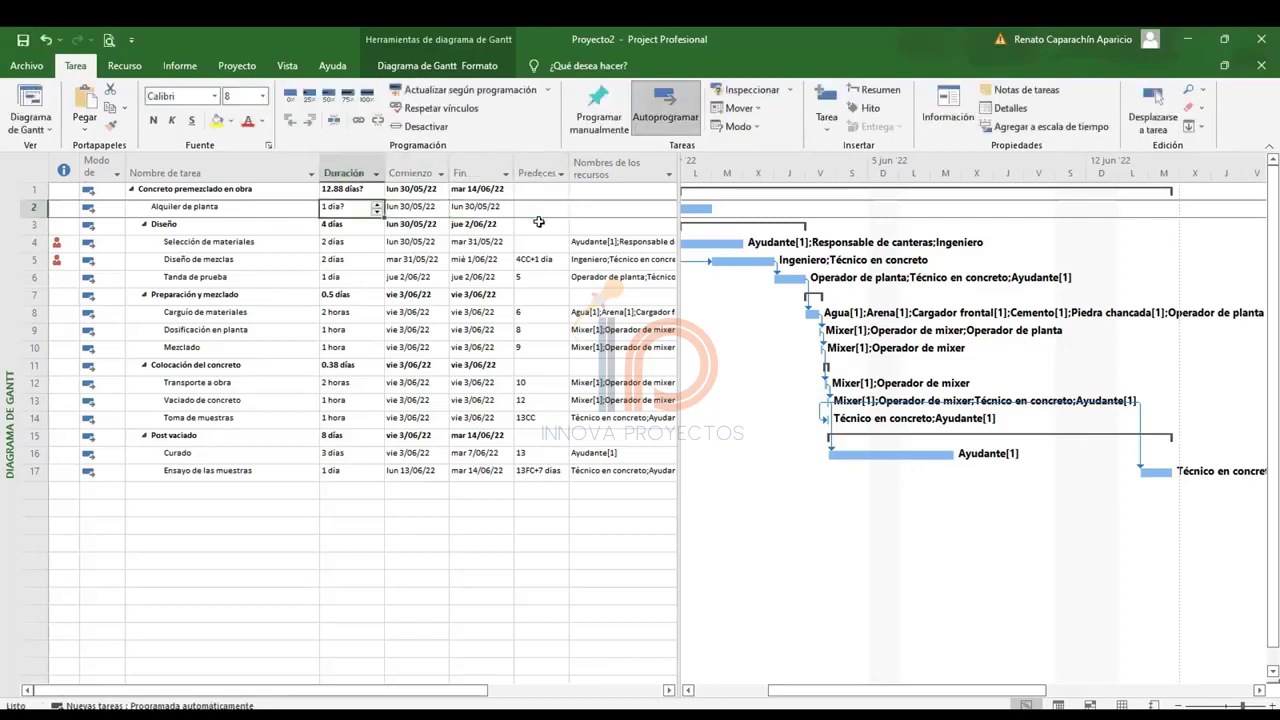
text(5)
key(Return)
key(Up)
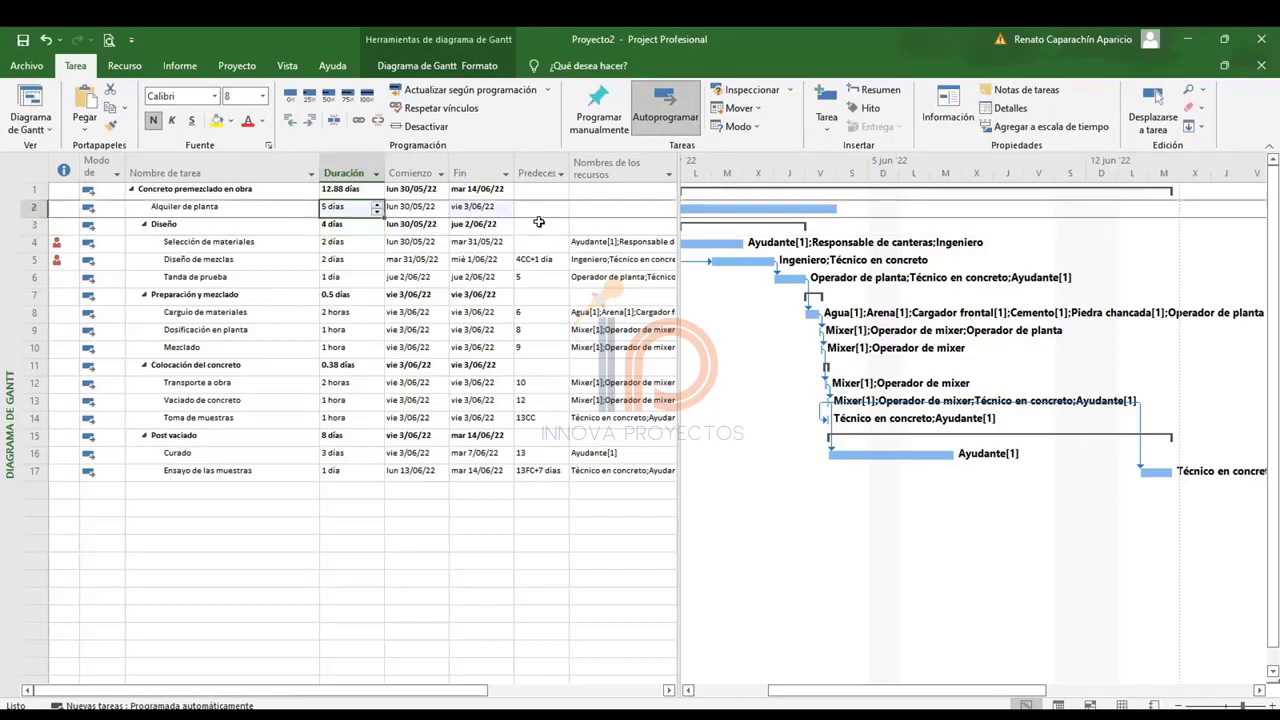
Zoom the Gantt chart's timescale to the complete project.
key(Right)
key(Right)
key(Right)
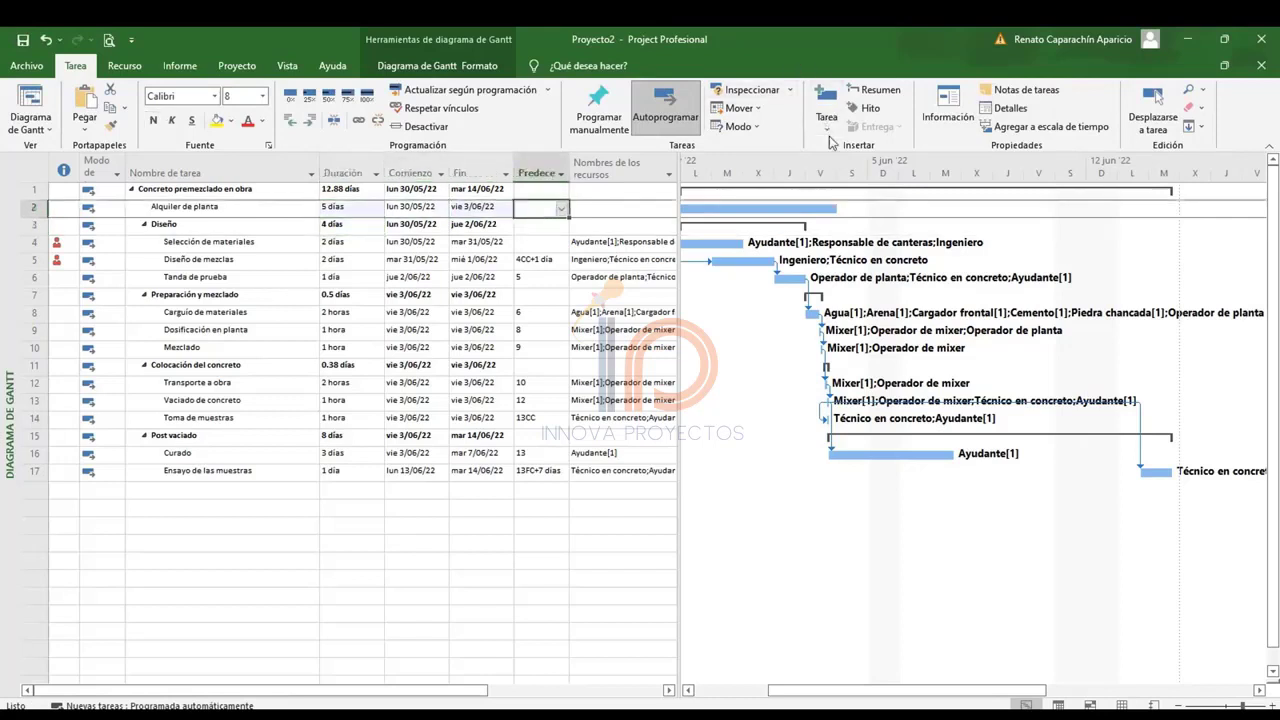
right_click(893, 209)
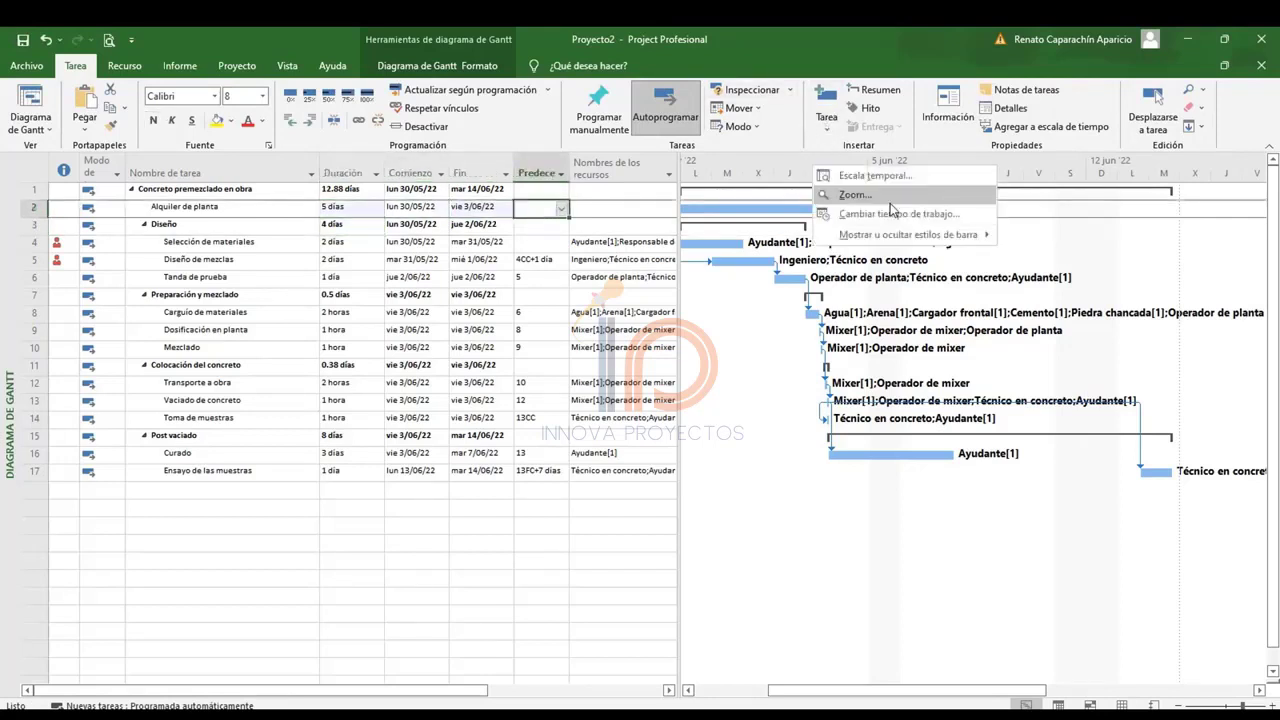
click(870, 194)
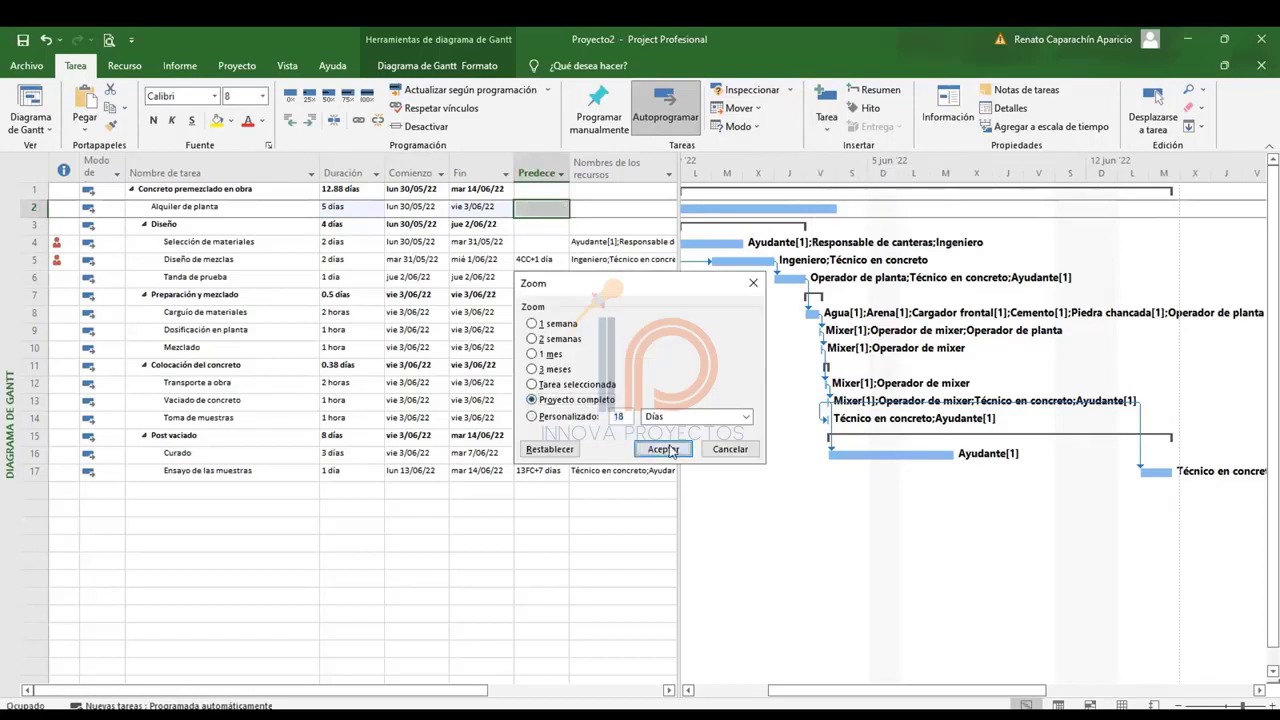
click(665, 449)
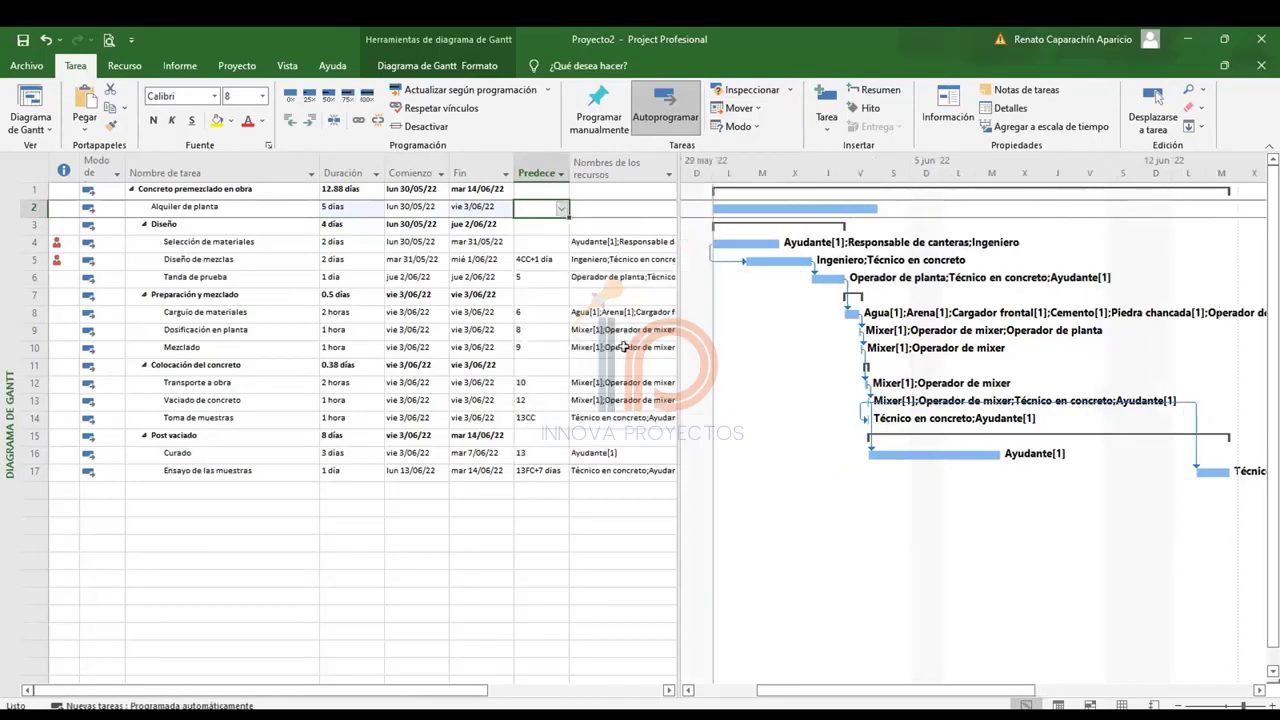
Assign the cost resource "Alquiler de planta" to the task of the same name.
click(589, 207)
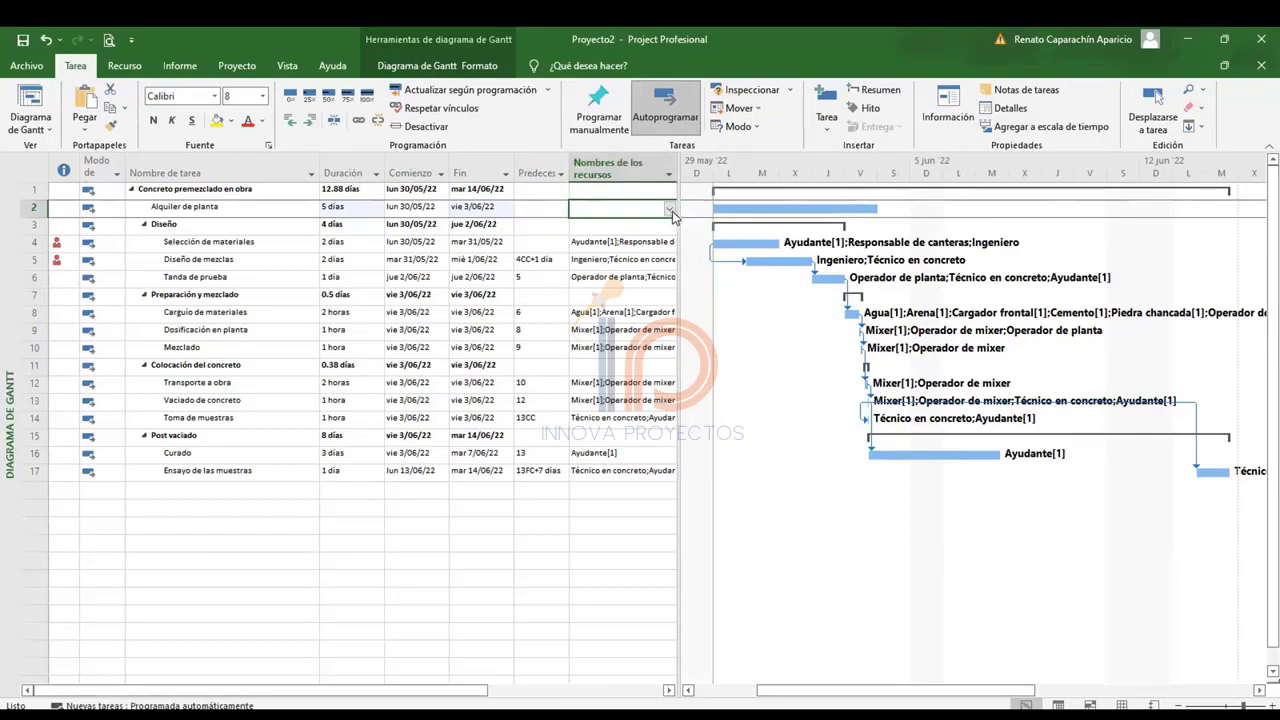
click(670, 209)
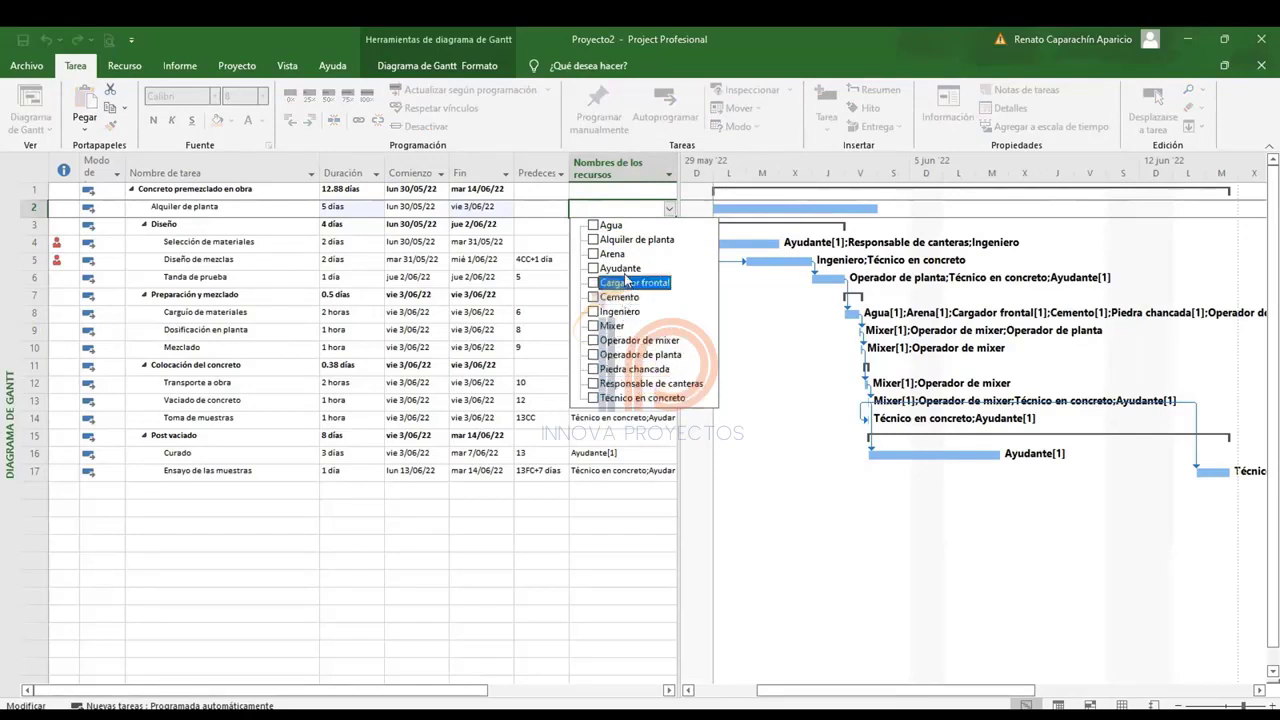
click(625, 240)
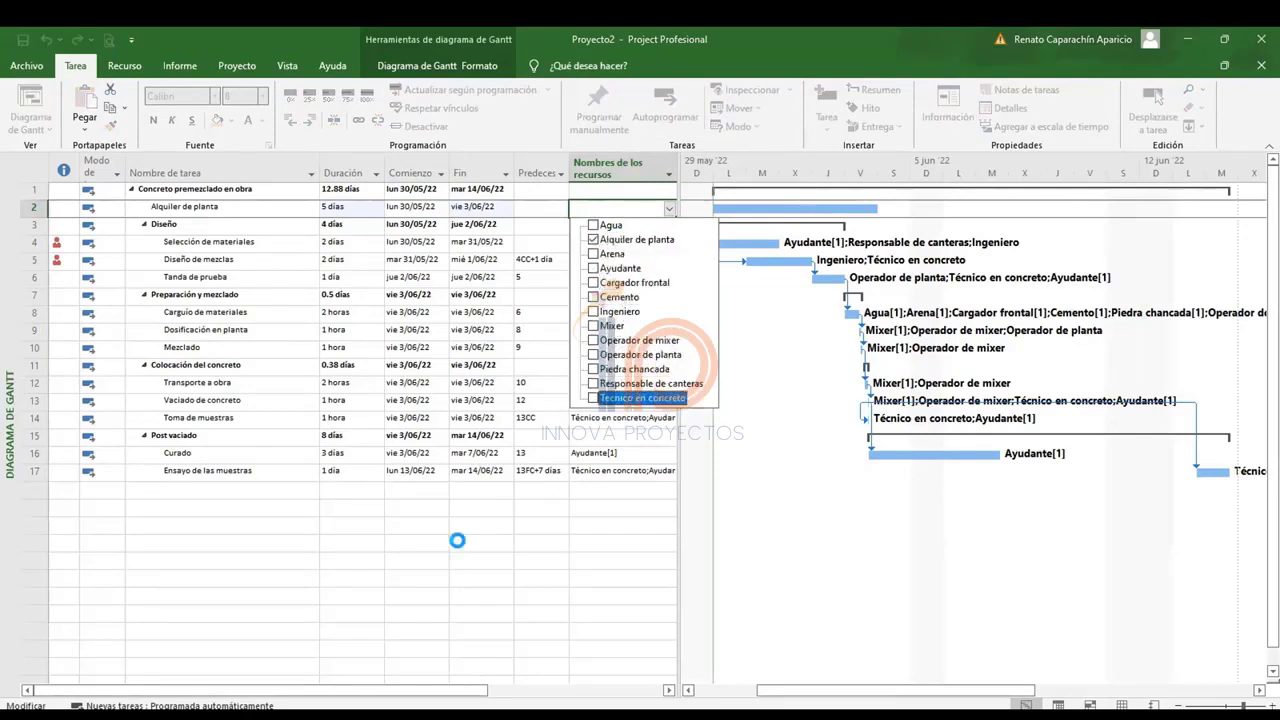
click(503, 497)
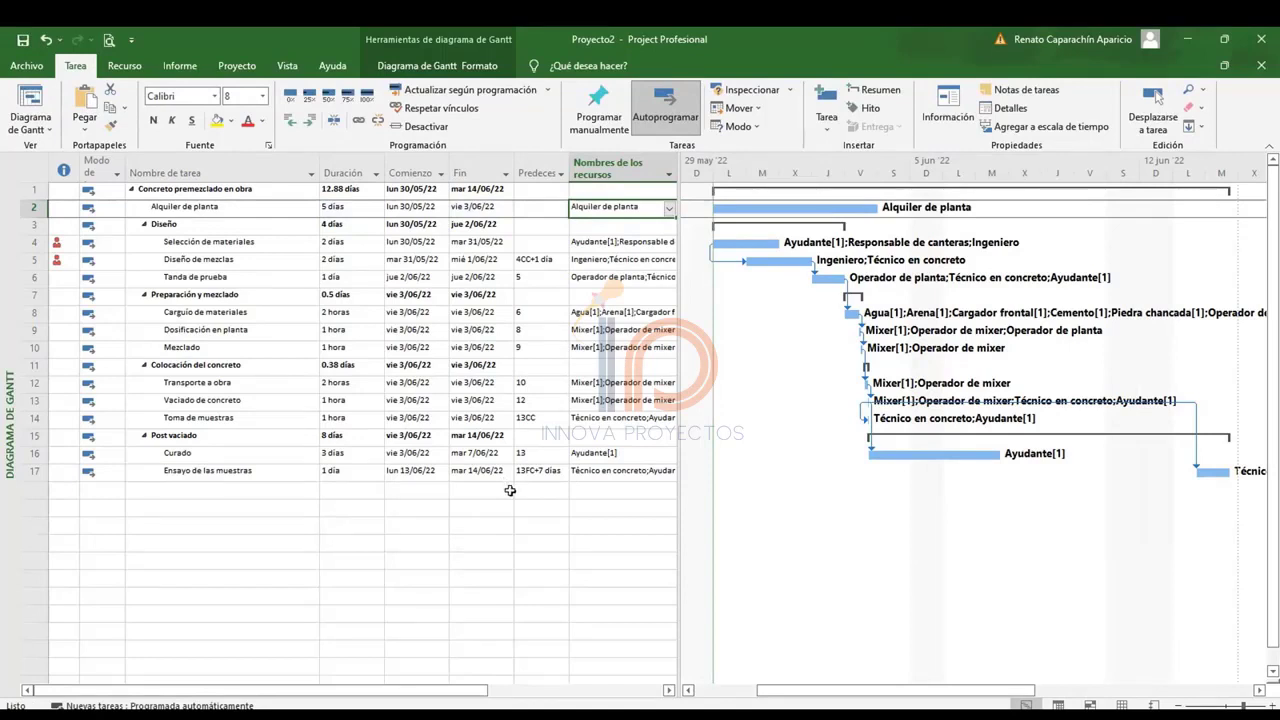
click(331, 577)
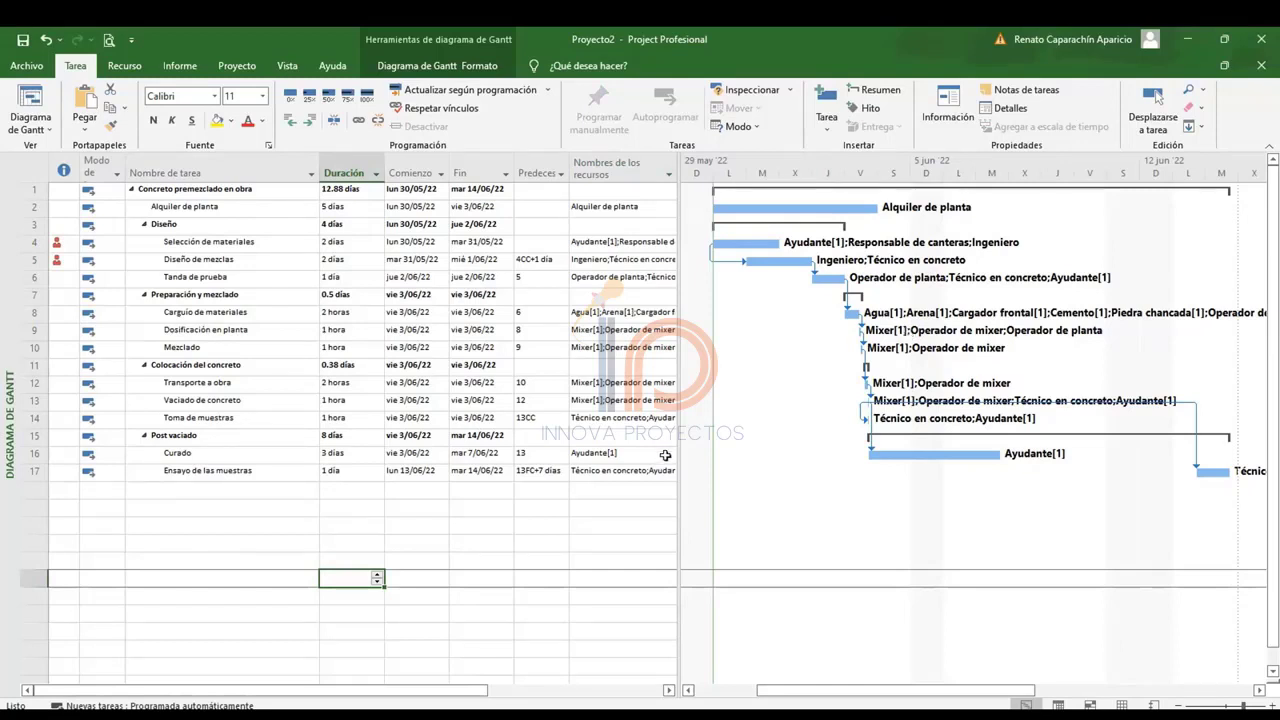
click(293, 522)
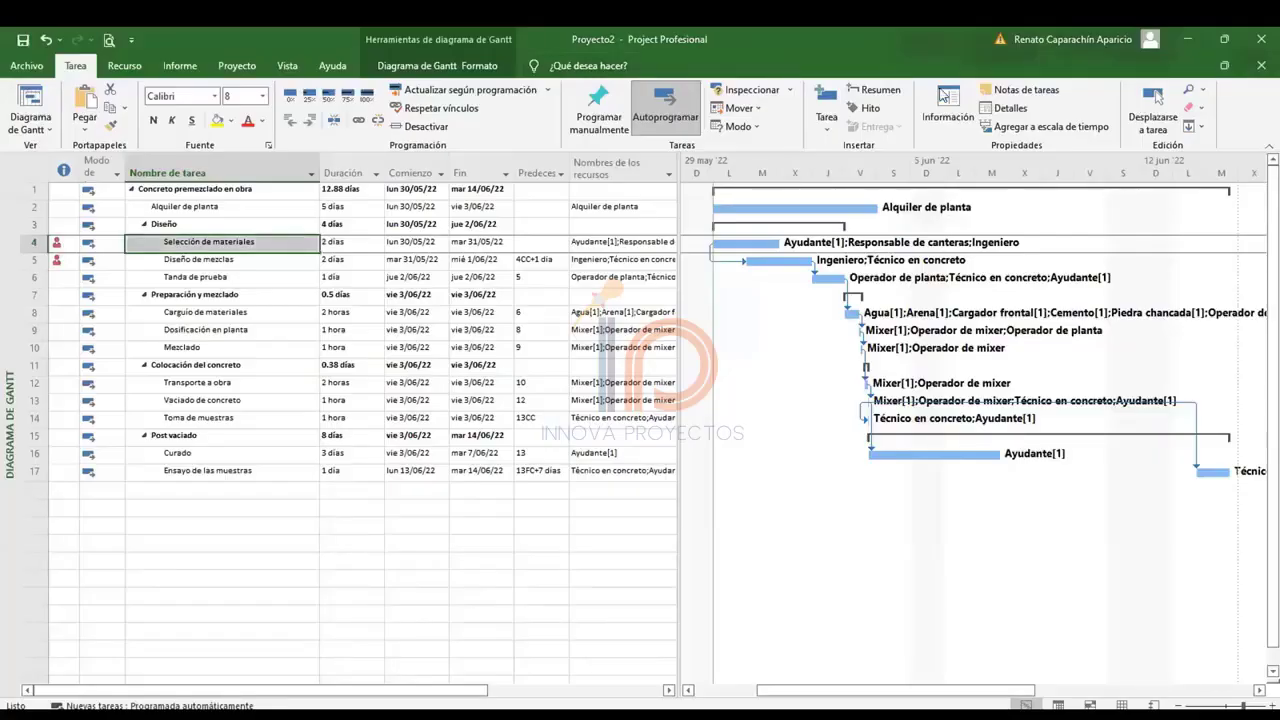
click(336, 512)
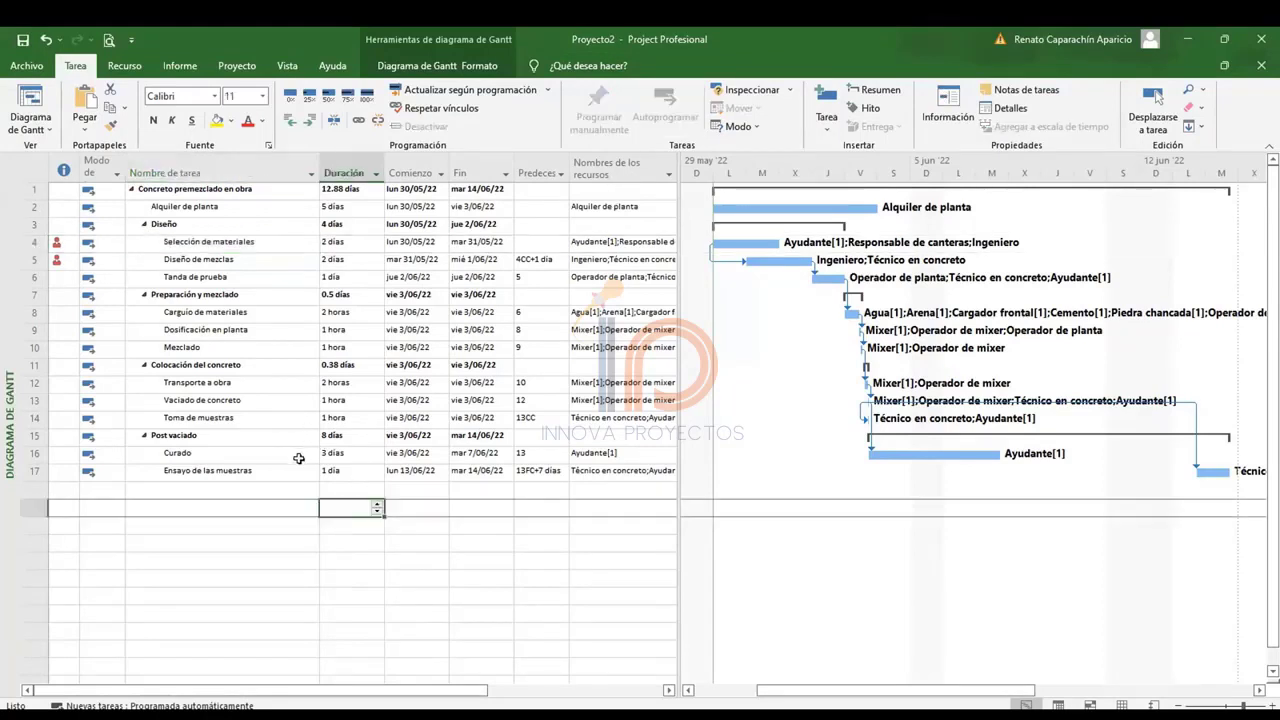
click(273, 484)
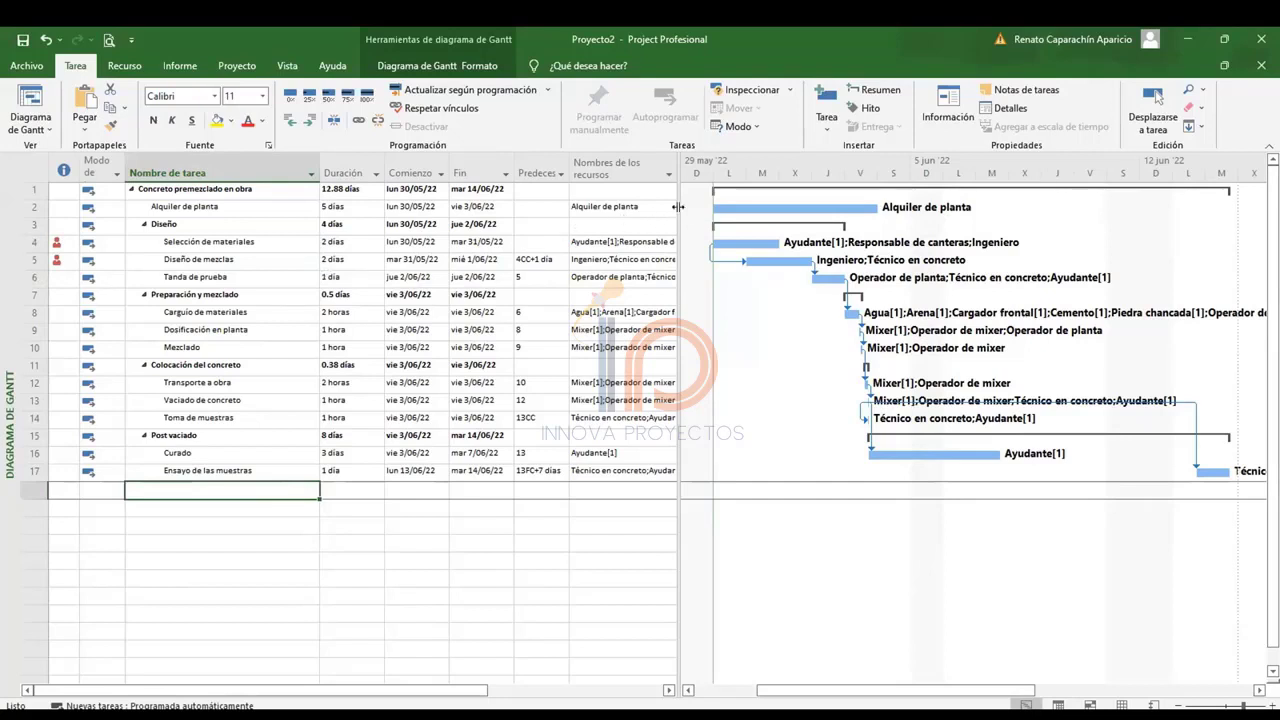
drag(679, 206, 693, 213)
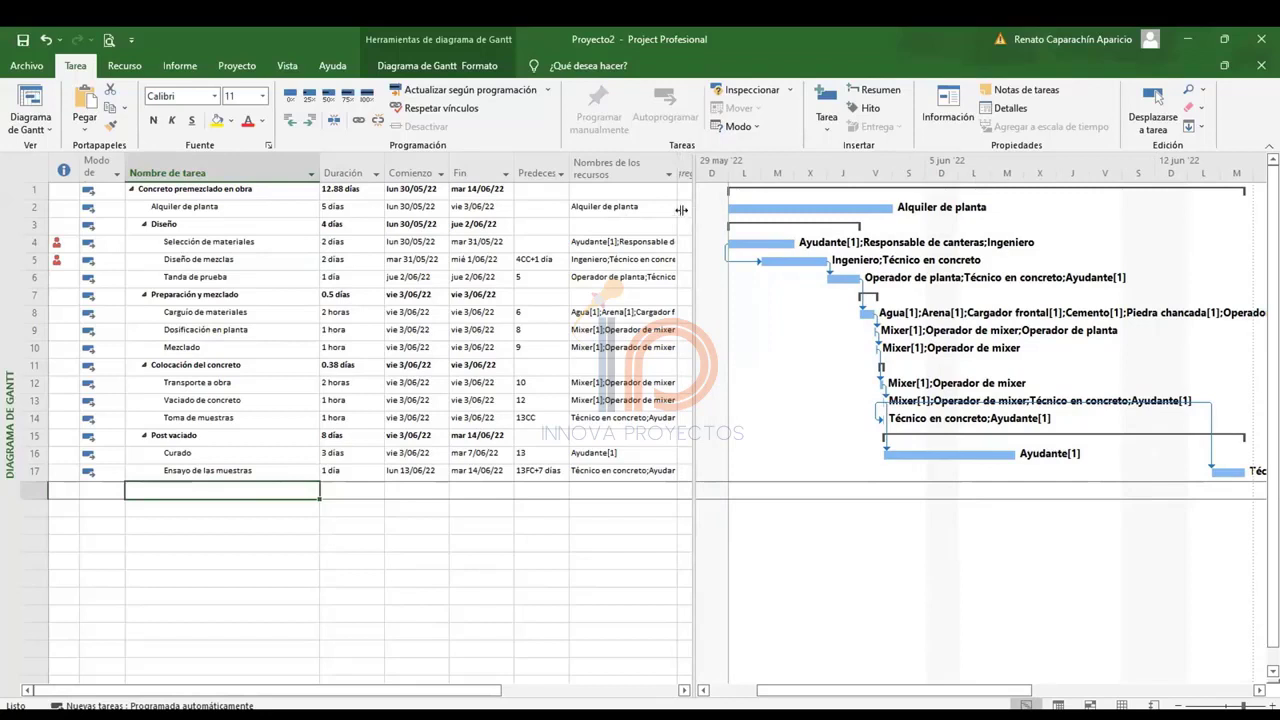
double_click(680, 210)
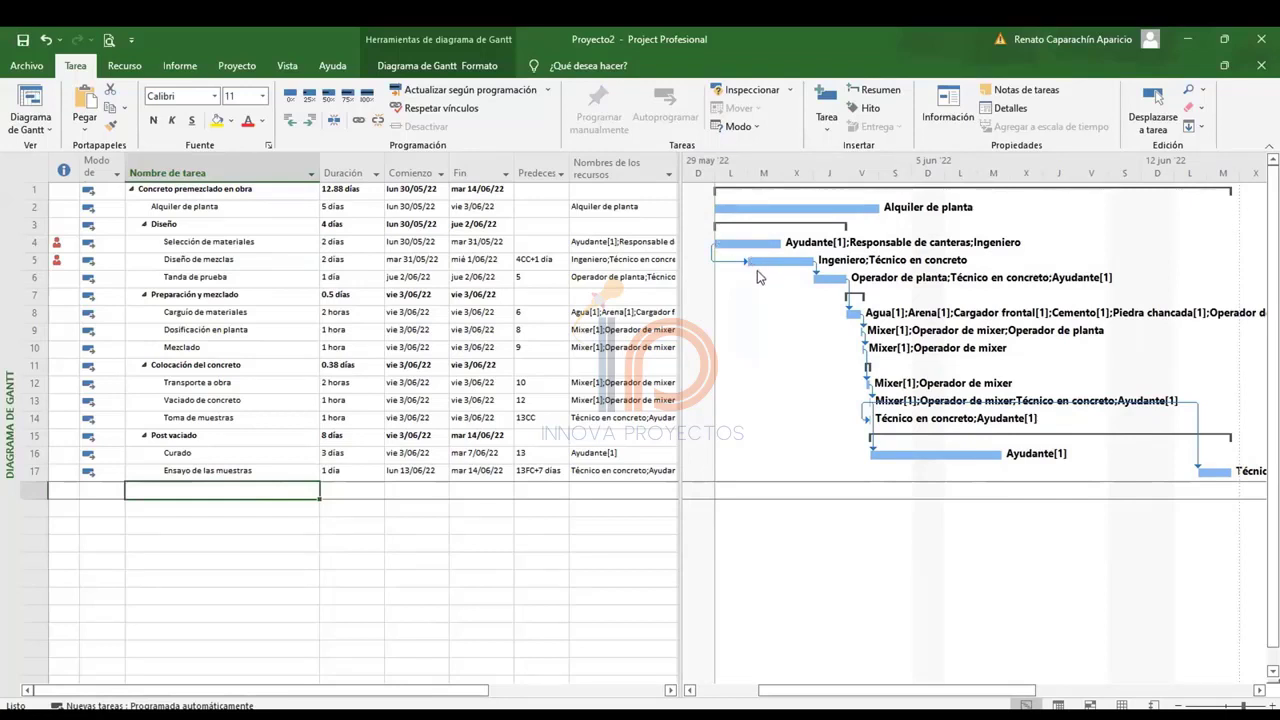
click(46, 129)
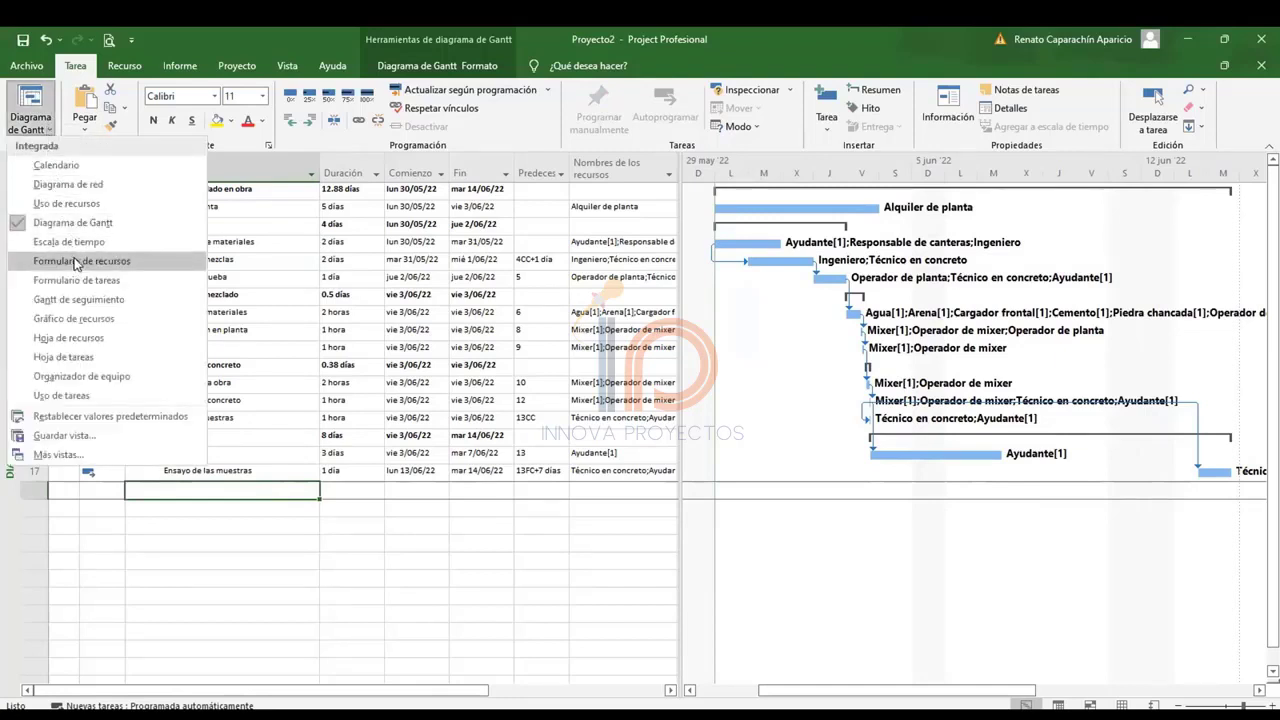
click(74, 261)
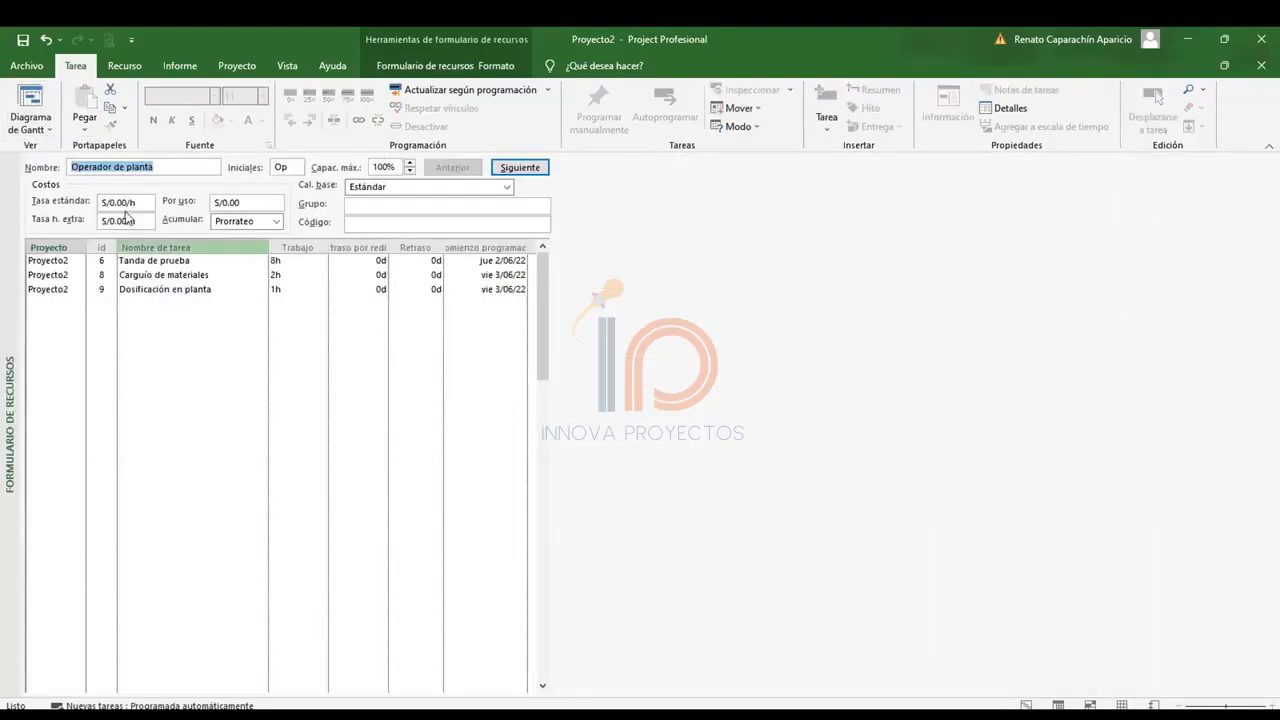
click(54, 262)
click(59, 280)
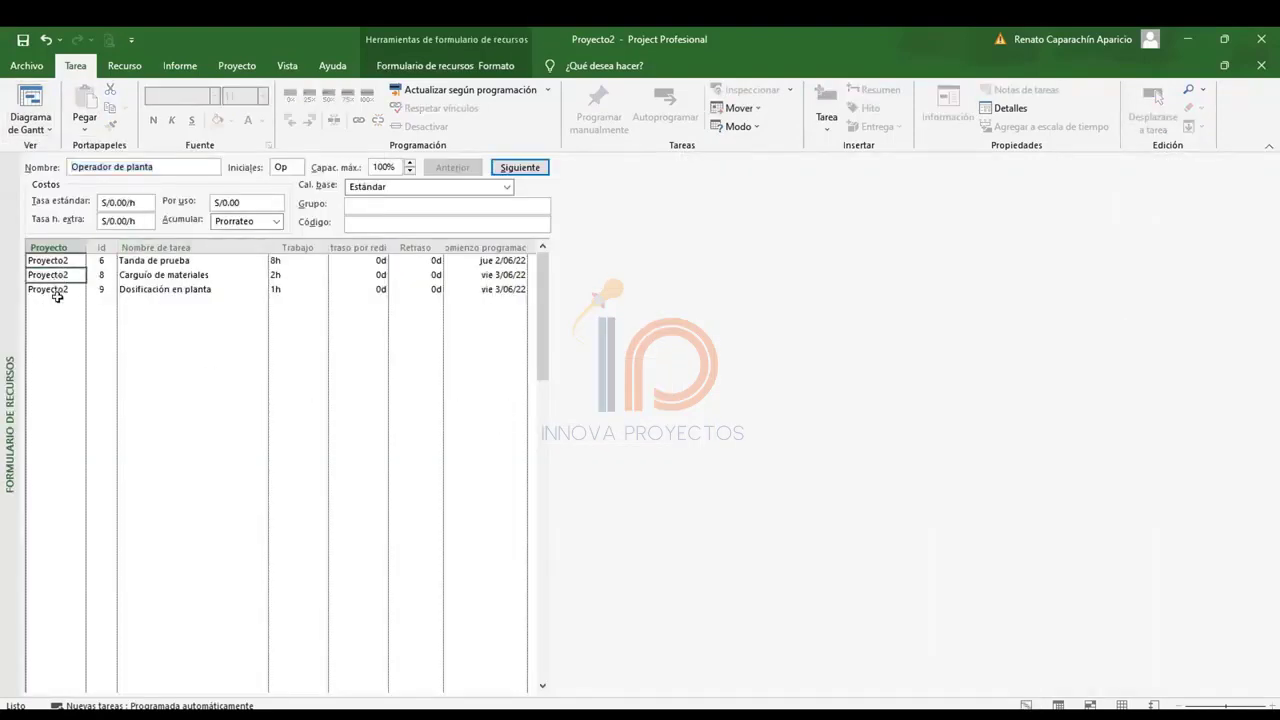
click(54, 291)
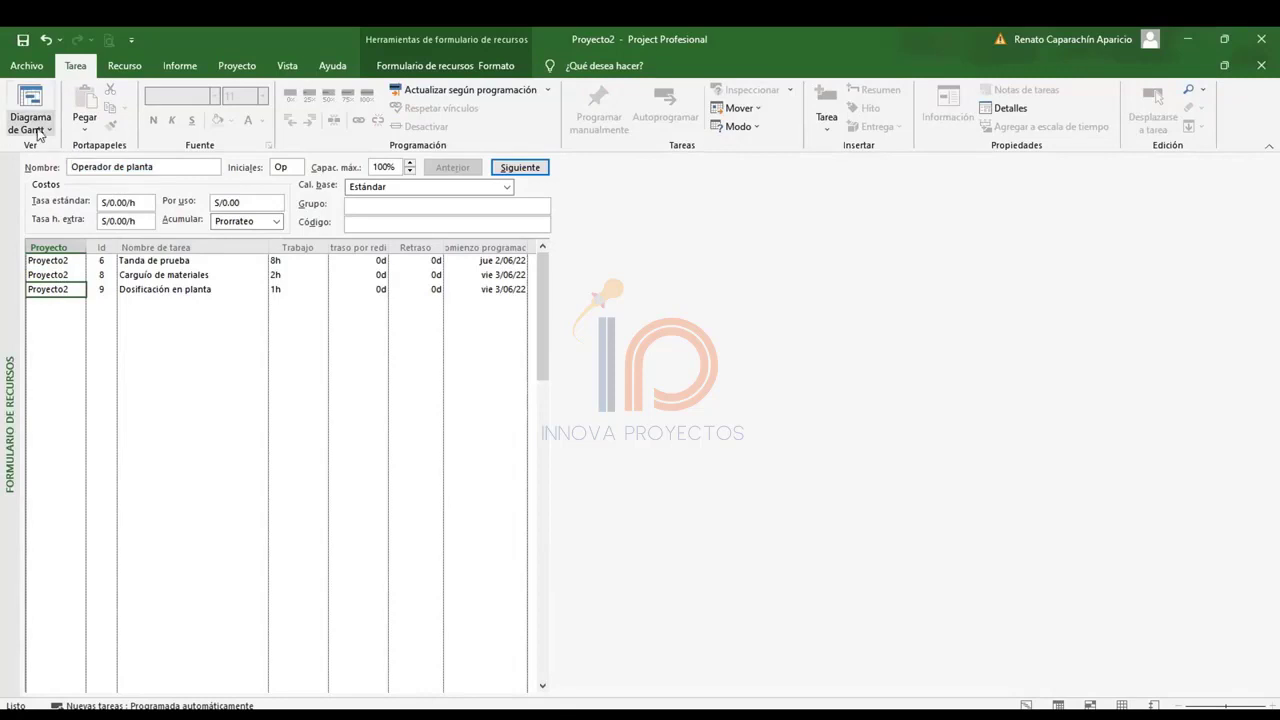
Switch to the Resource Sheet view and open the resource information of the overallocated "Ingeniero".
click(39, 132)
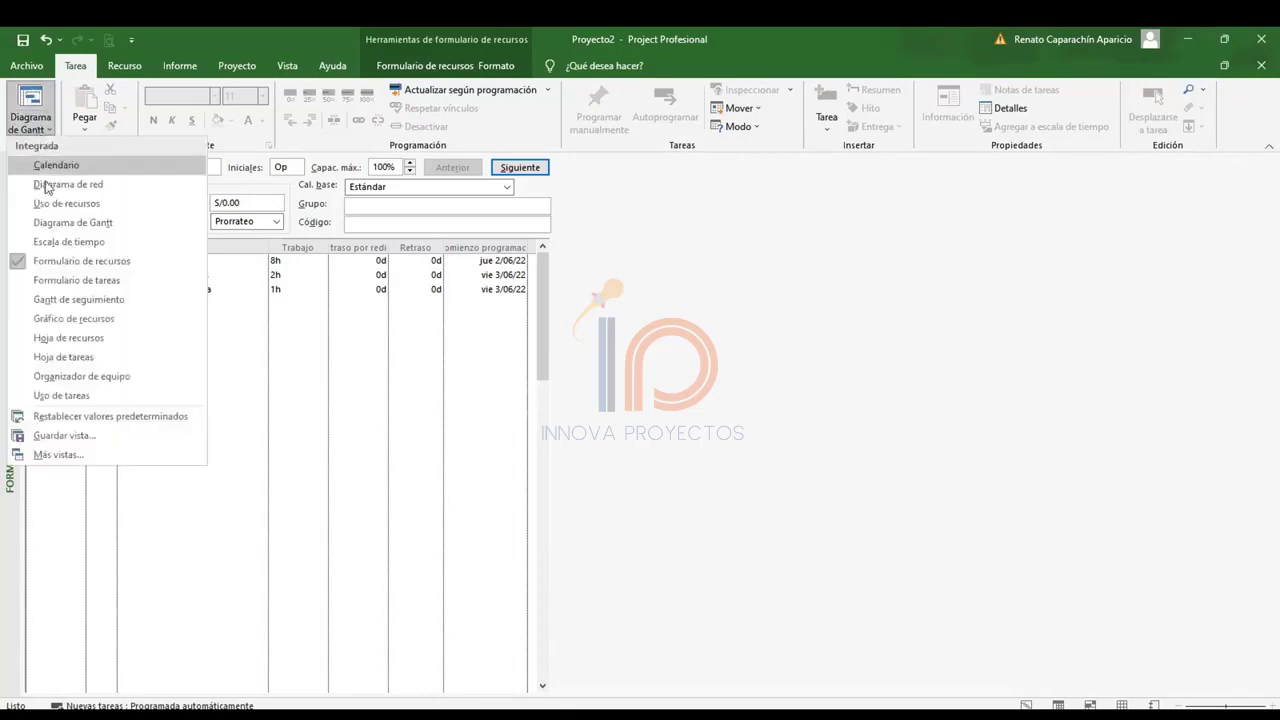
click(88, 335)
click(254, 390)
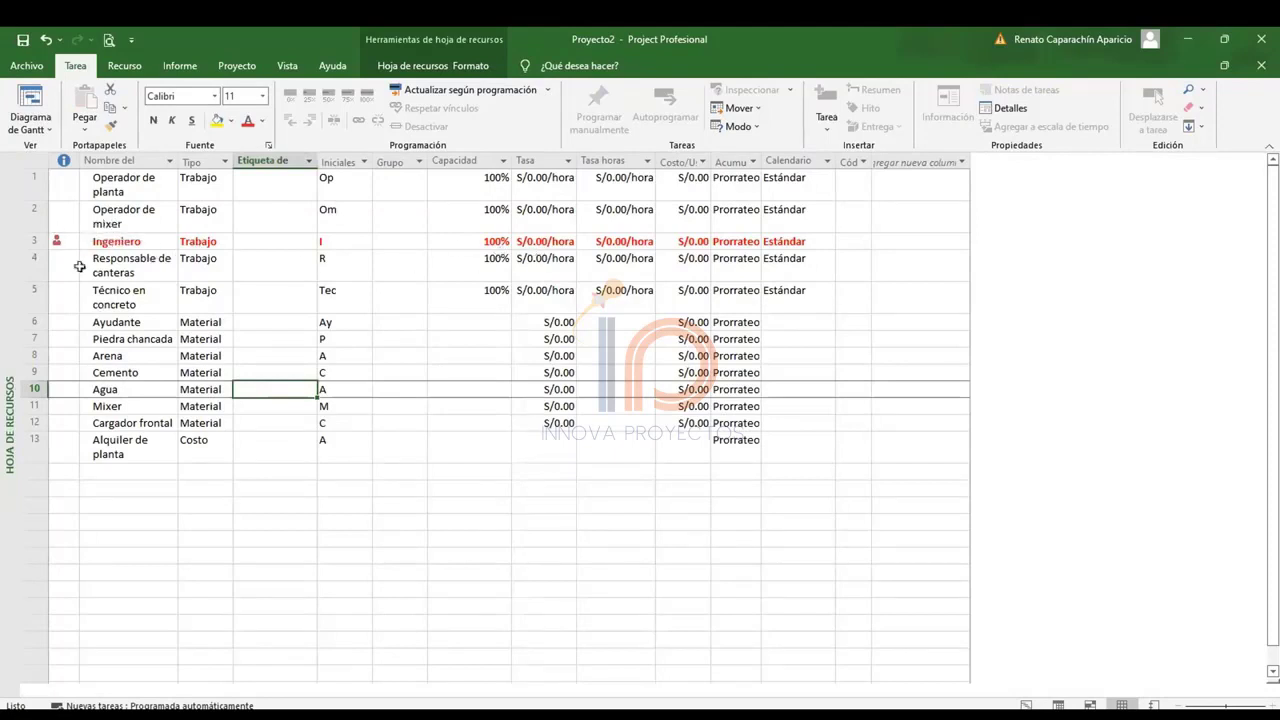
click(120, 241)
double_click(123, 247)
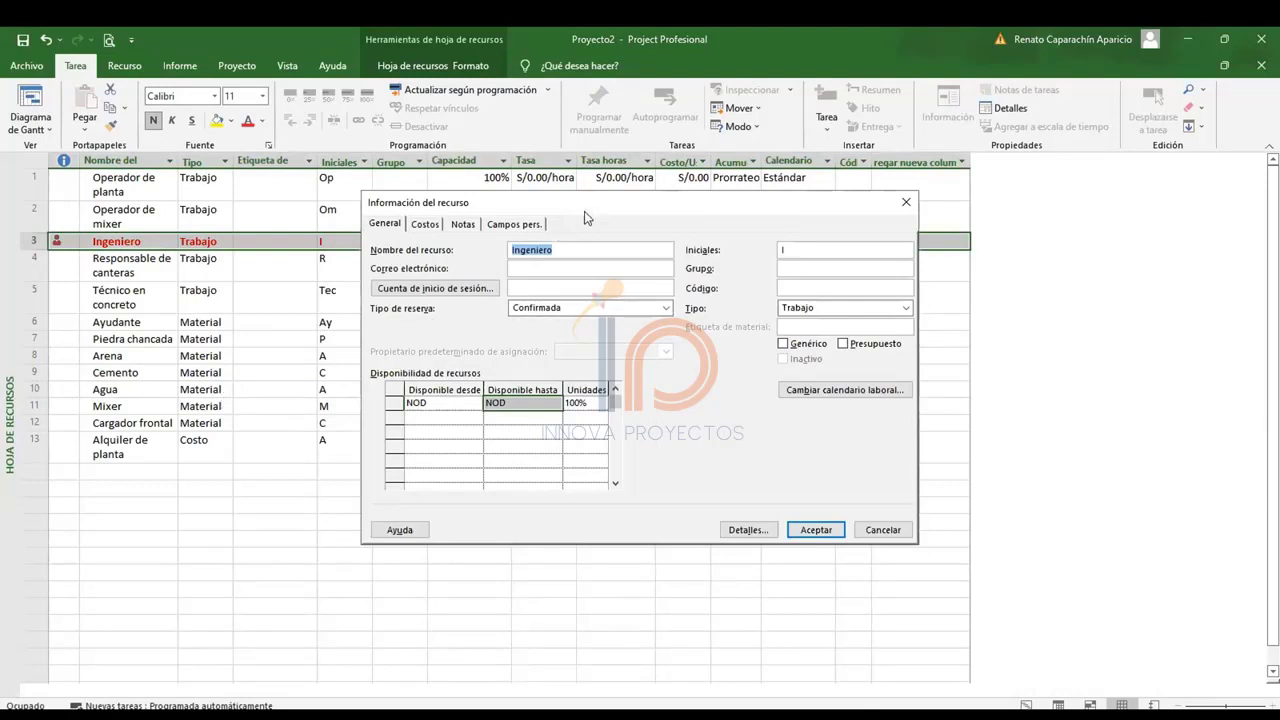
drag(590, 208, 693, 263)
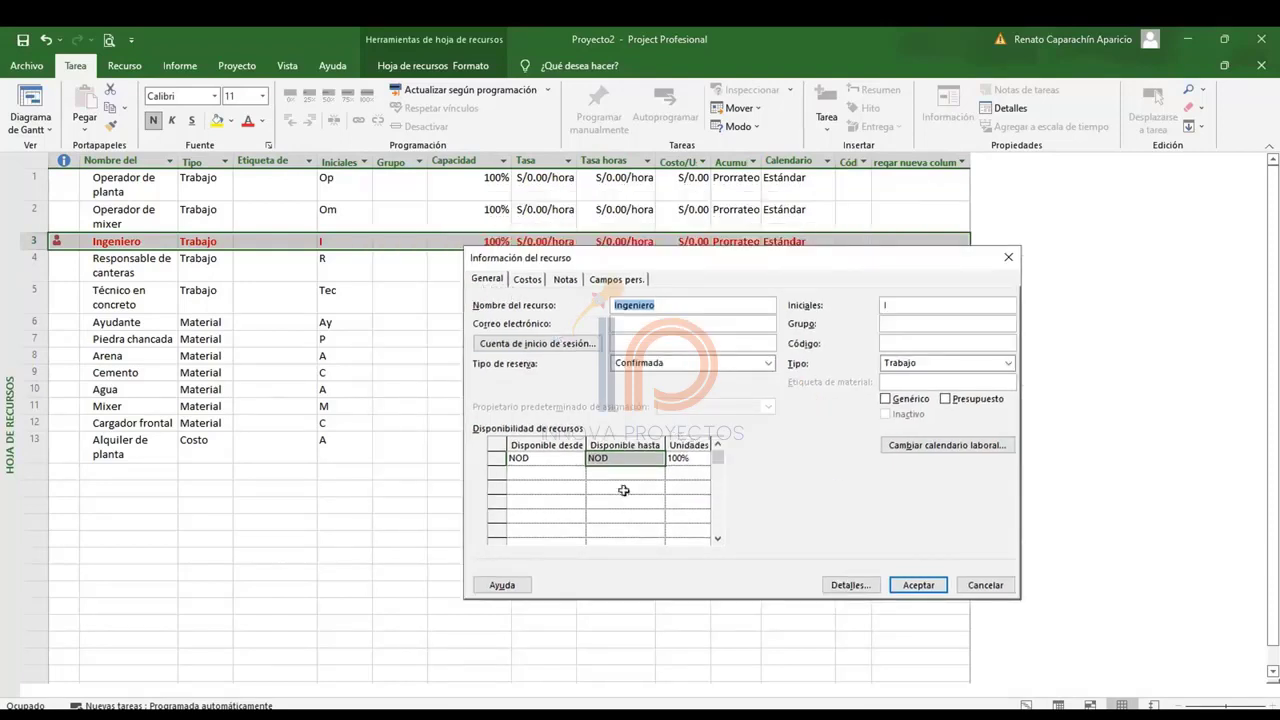
Check the working calendar of "Ingeniero" without changing it, and examine the standard, overtime and per-use rates in the default cost table.
click(948, 445)
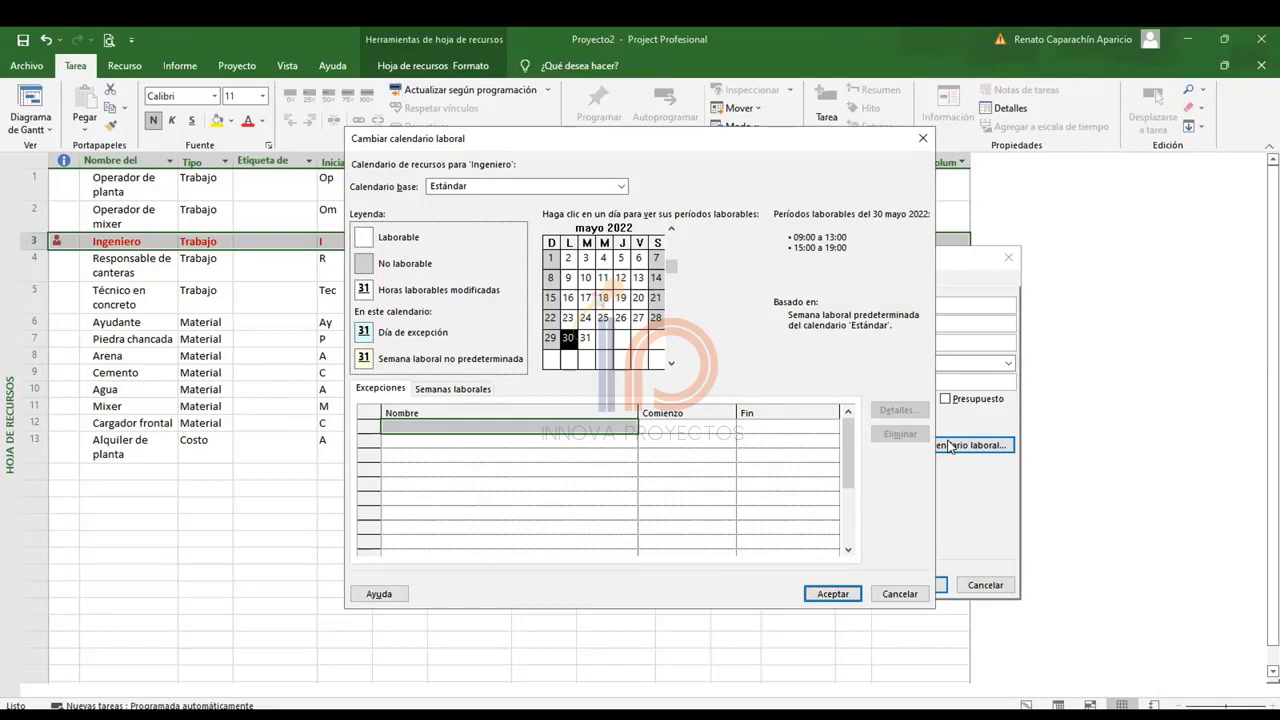
click(900, 594)
click(526, 279)
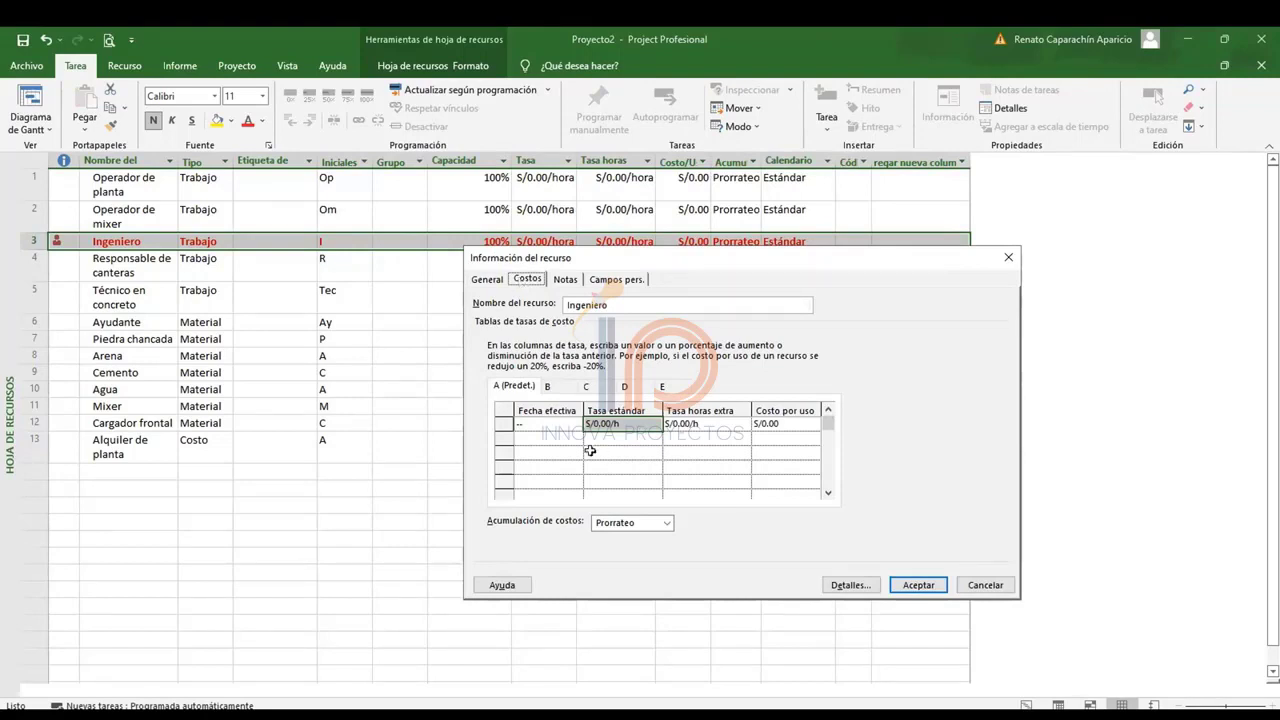
click(631, 443)
click(699, 441)
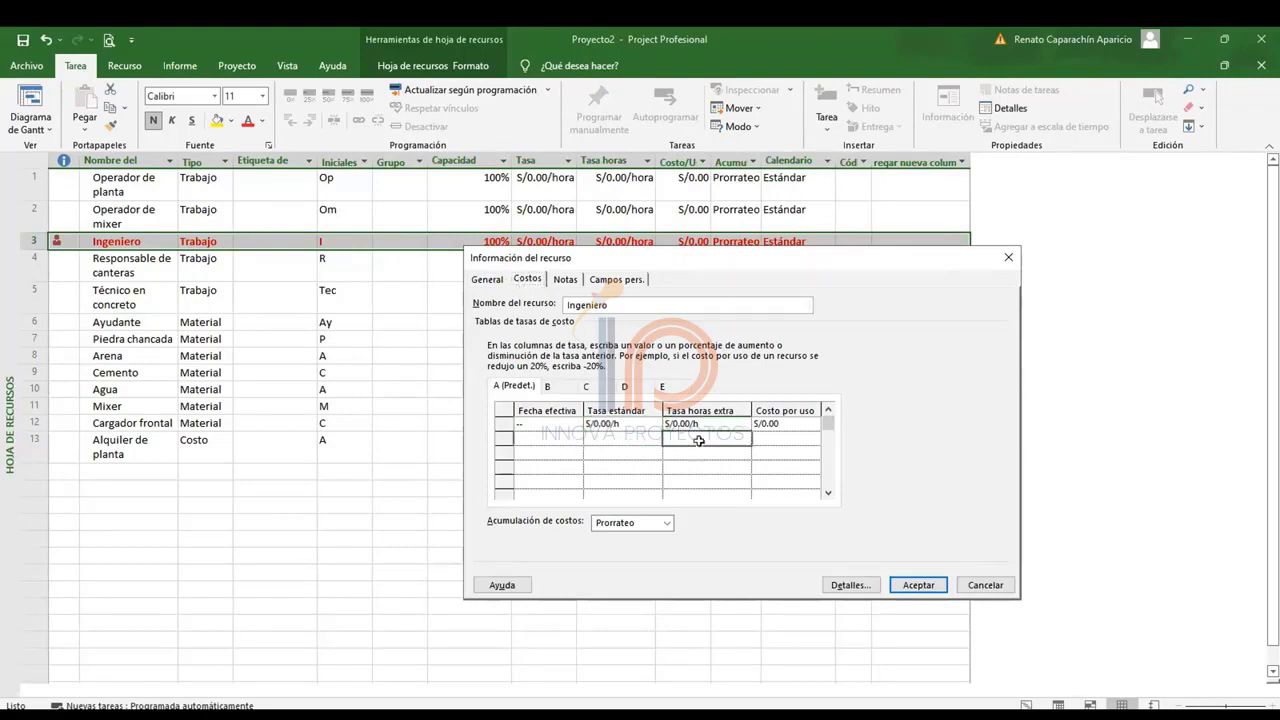
click(790, 466)
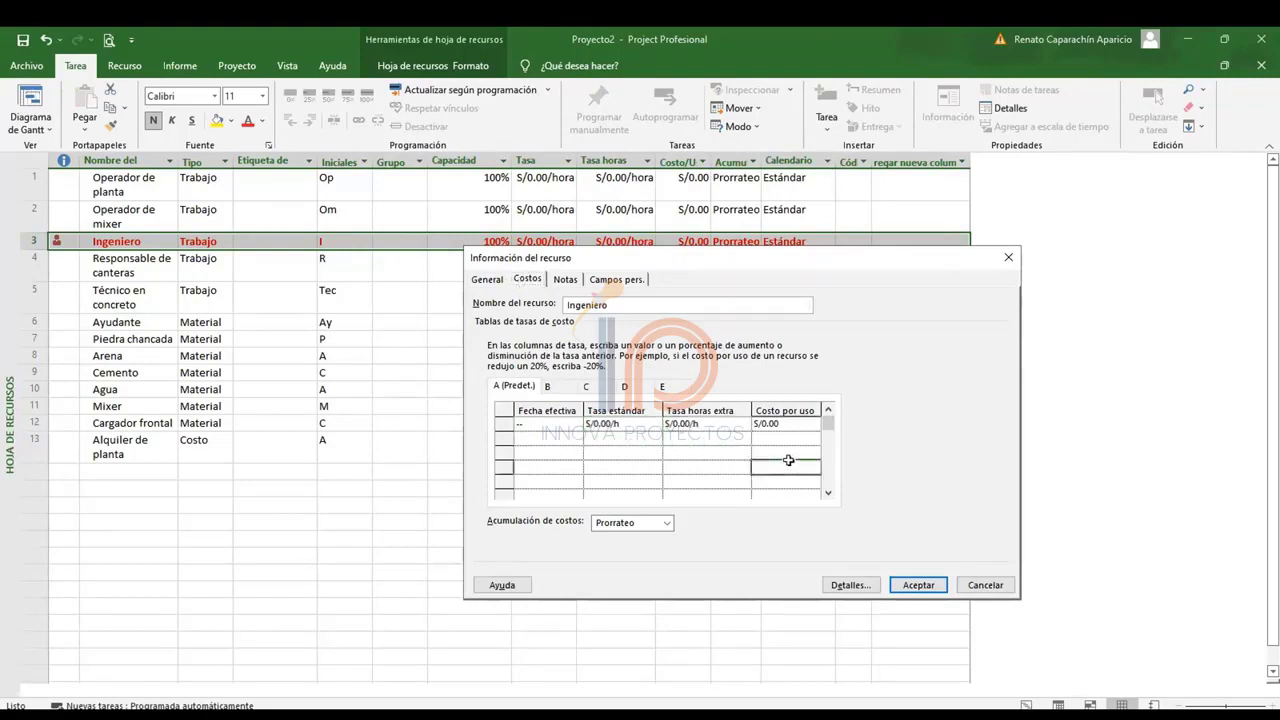
click(697, 452)
click(620, 452)
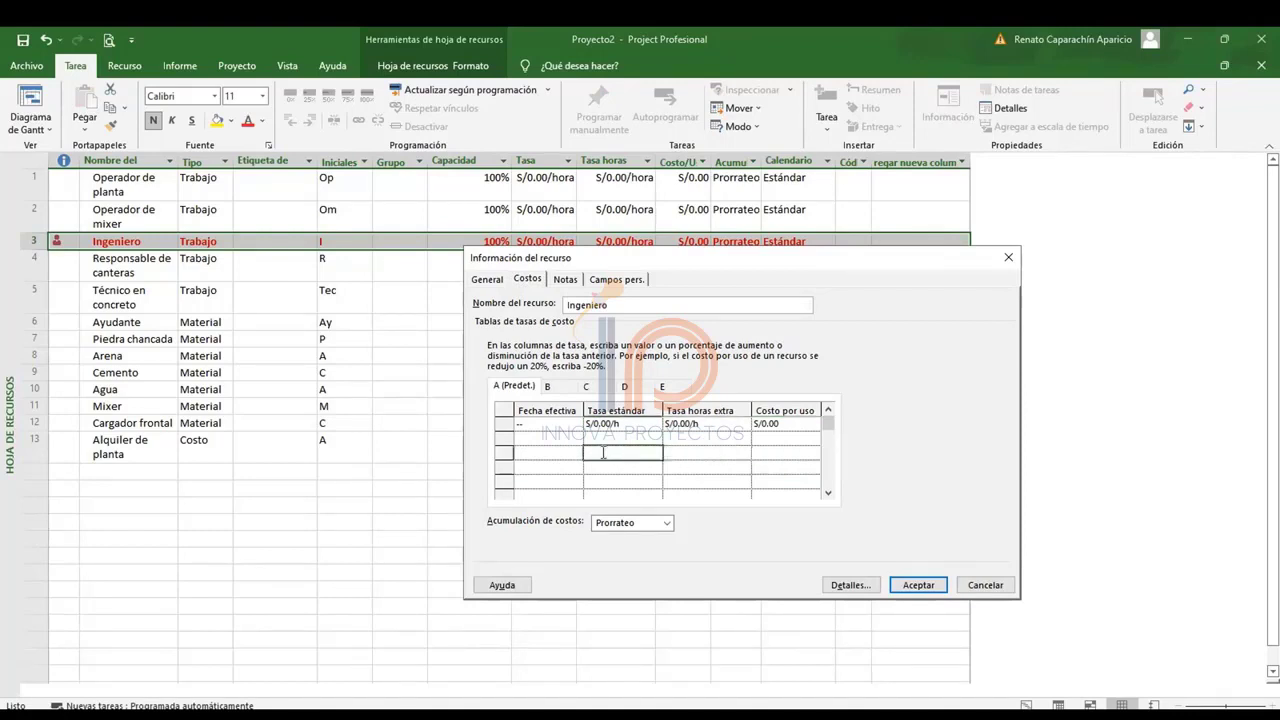
click(563, 449)
click(640, 455)
click(697, 441)
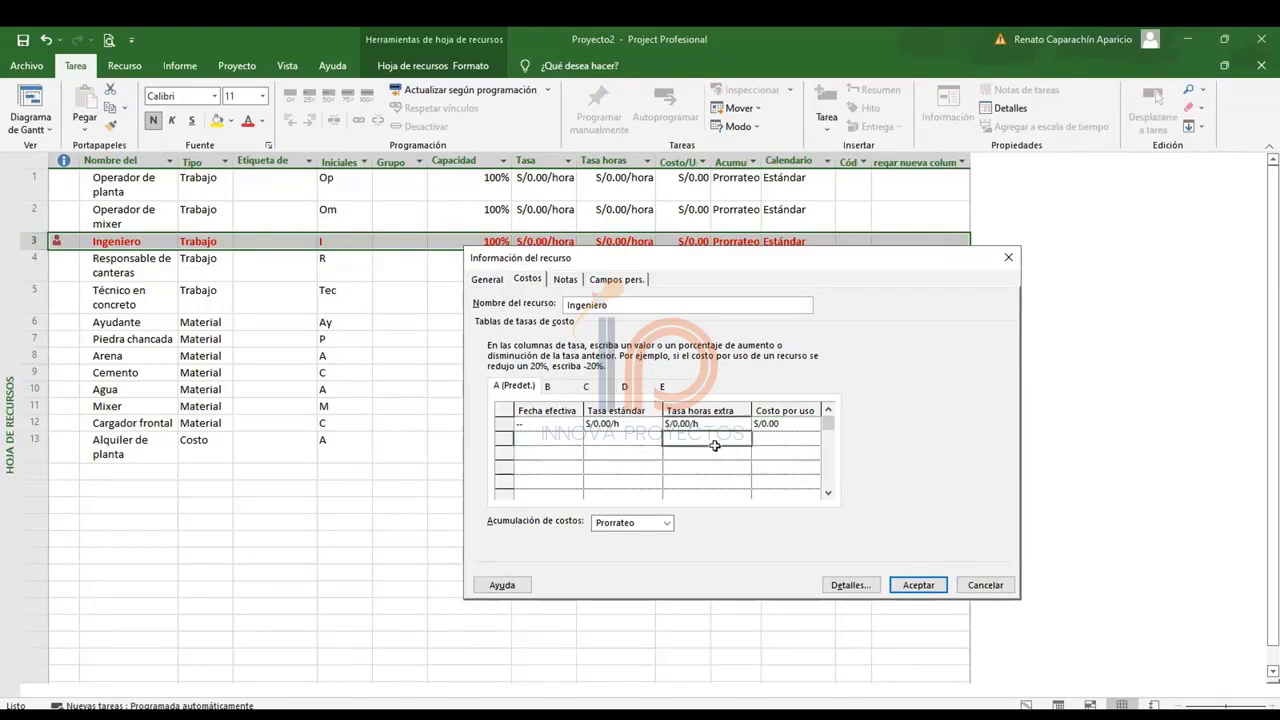
click(777, 455)
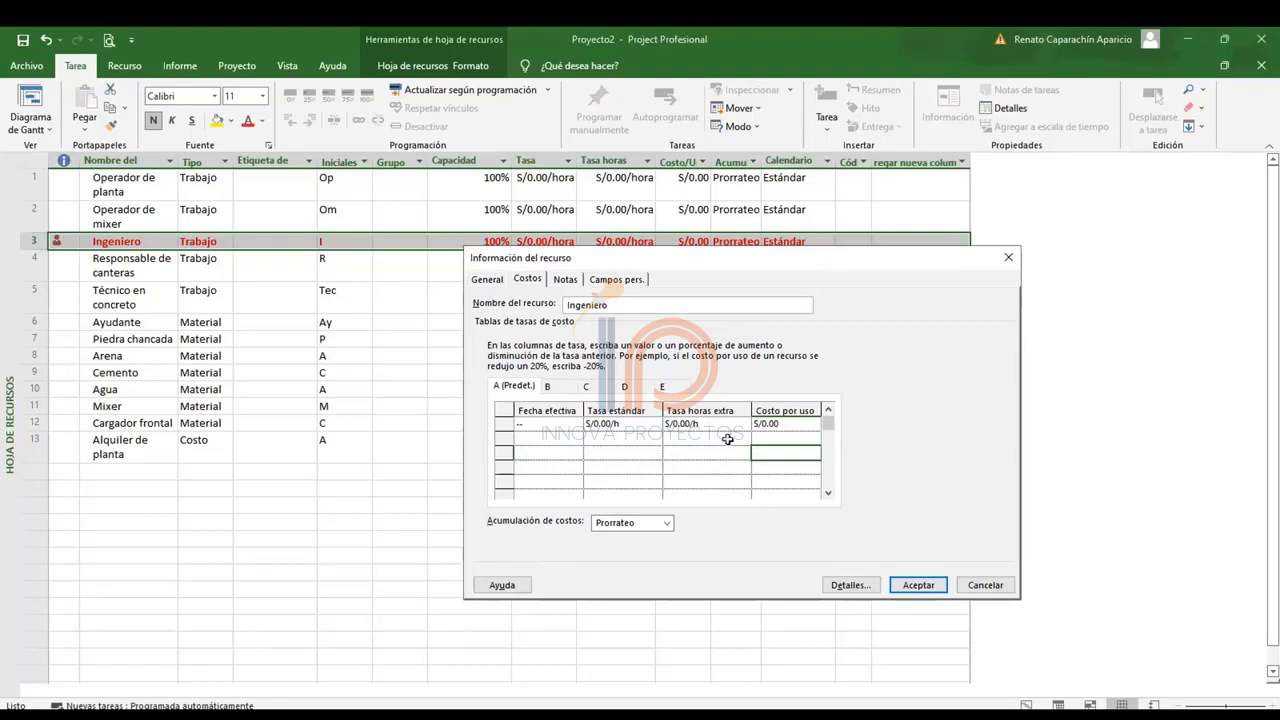
Look through the engineer's cost rate tables A to E and return to the default table A.
click(566, 390)
click(600, 392)
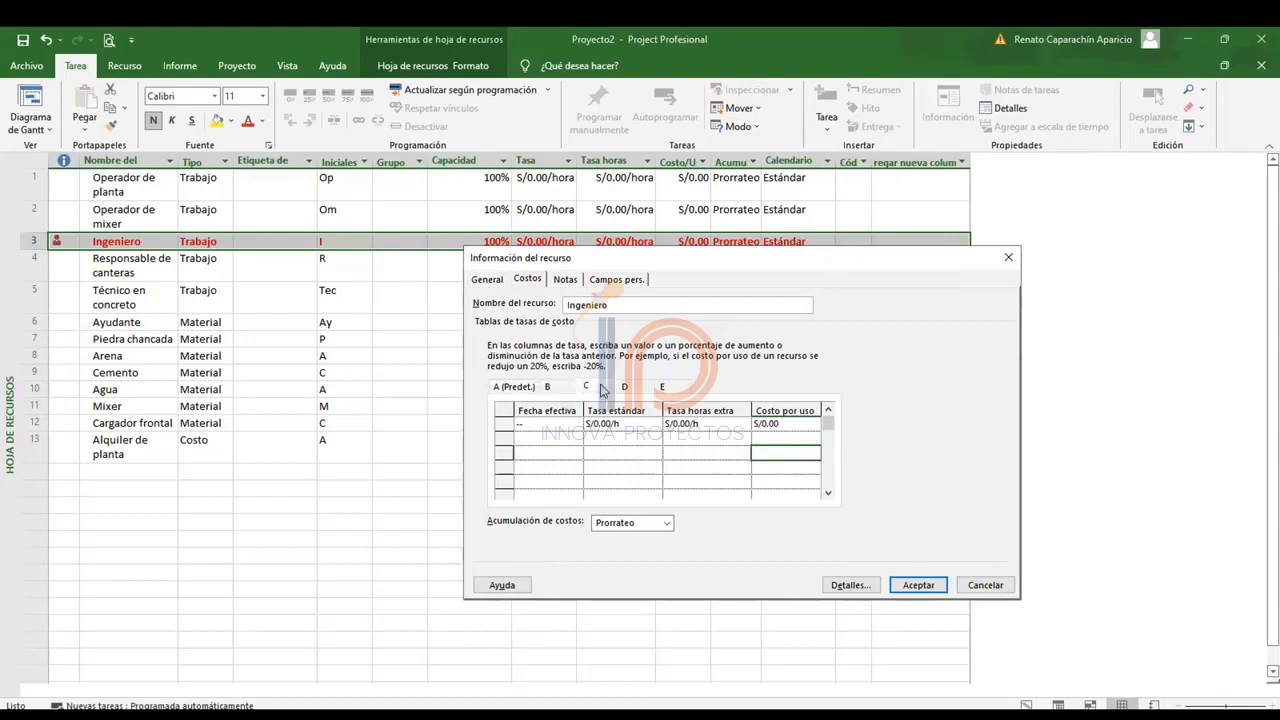
click(631, 394)
click(677, 390)
click(517, 390)
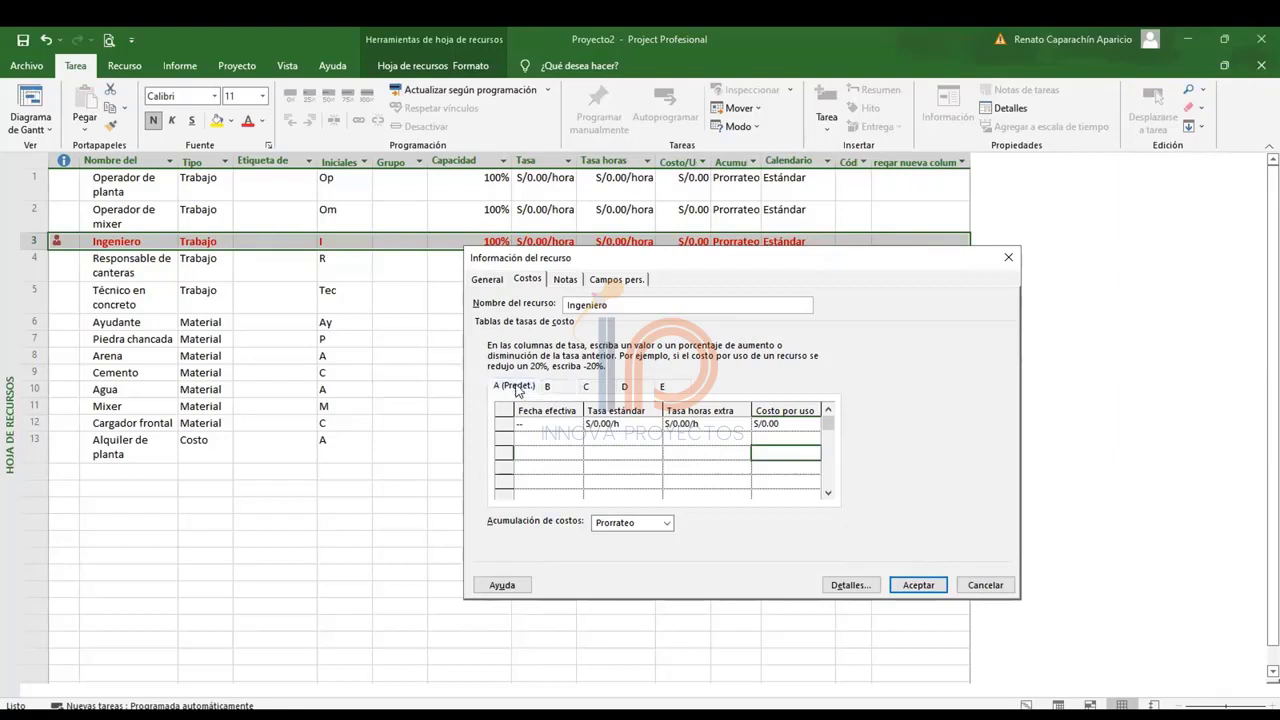
click(553, 390)
click(592, 390)
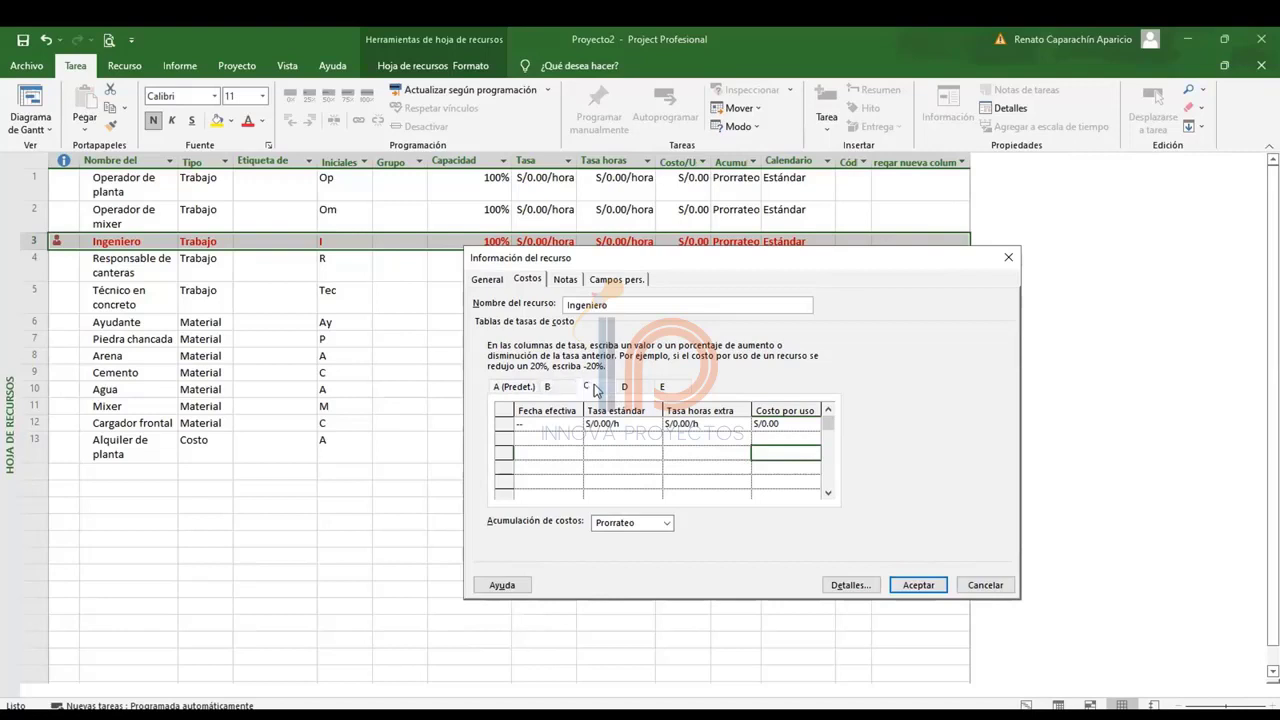
click(638, 392)
click(673, 388)
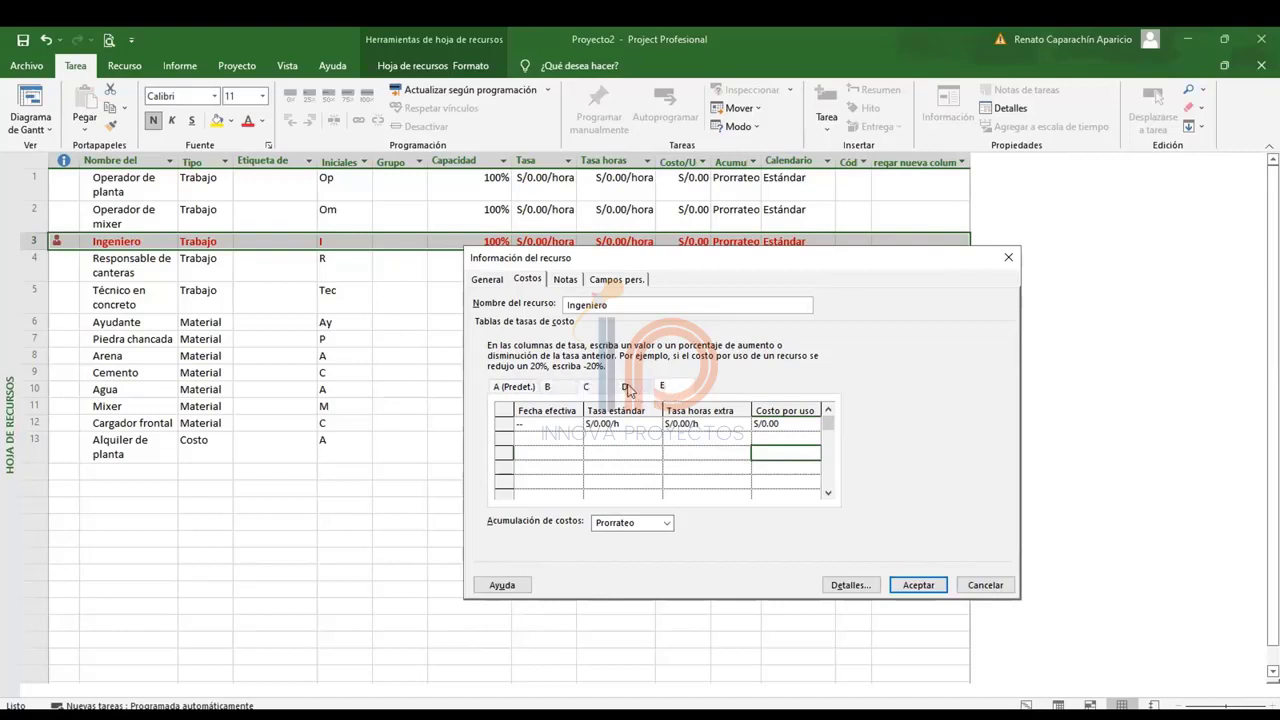
click(626, 387)
click(584, 389)
click(562, 390)
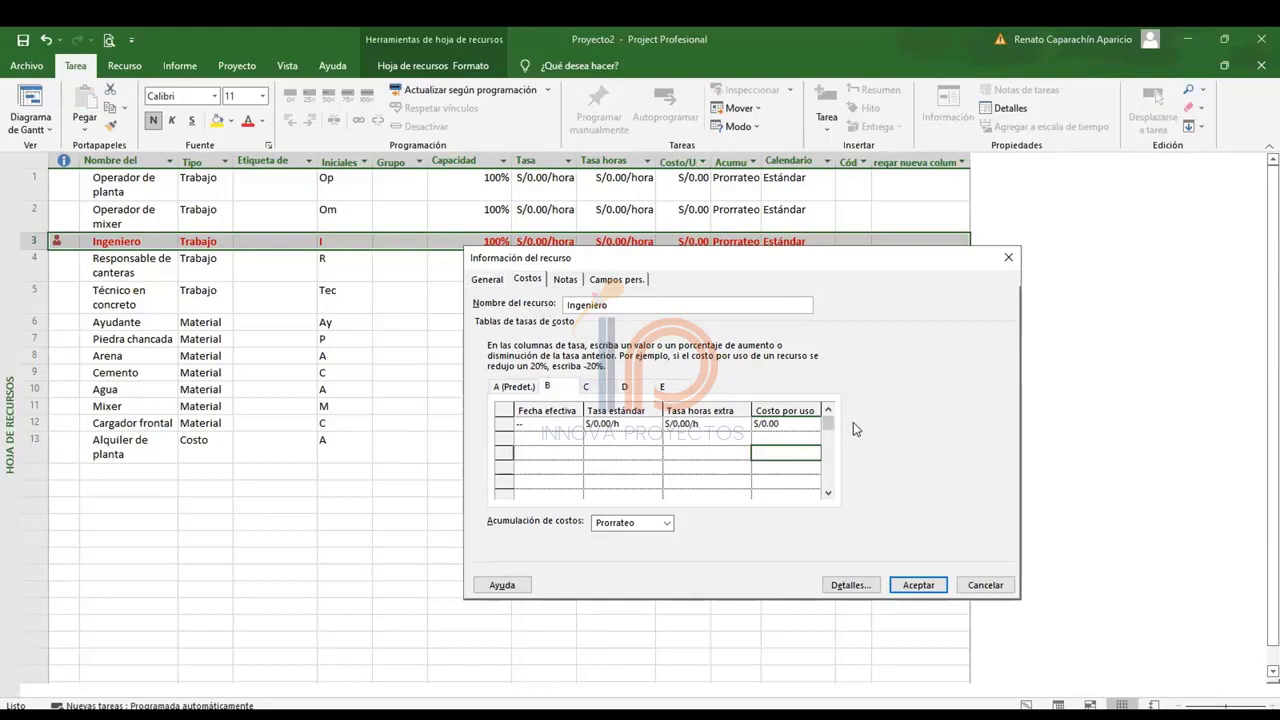
click(521, 385)
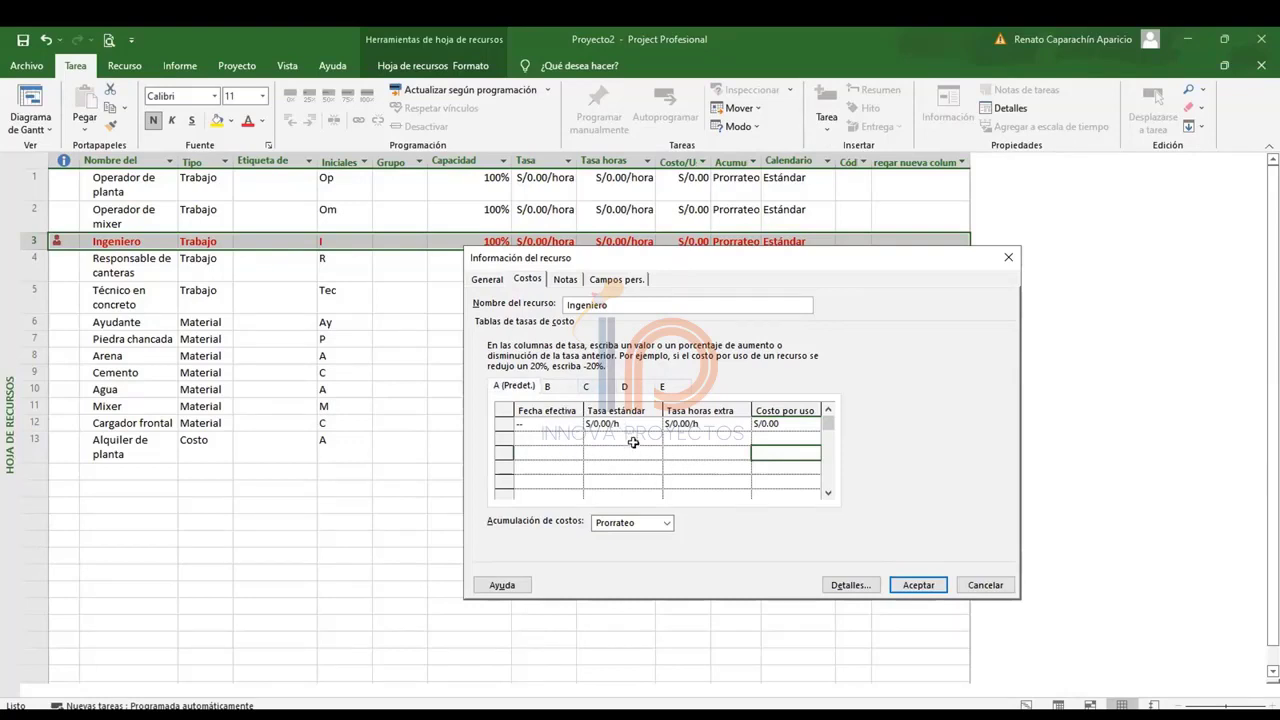
Review the engineer's notes, custom fields and general information, and close the resource information without saving changes.
click(565, 280)
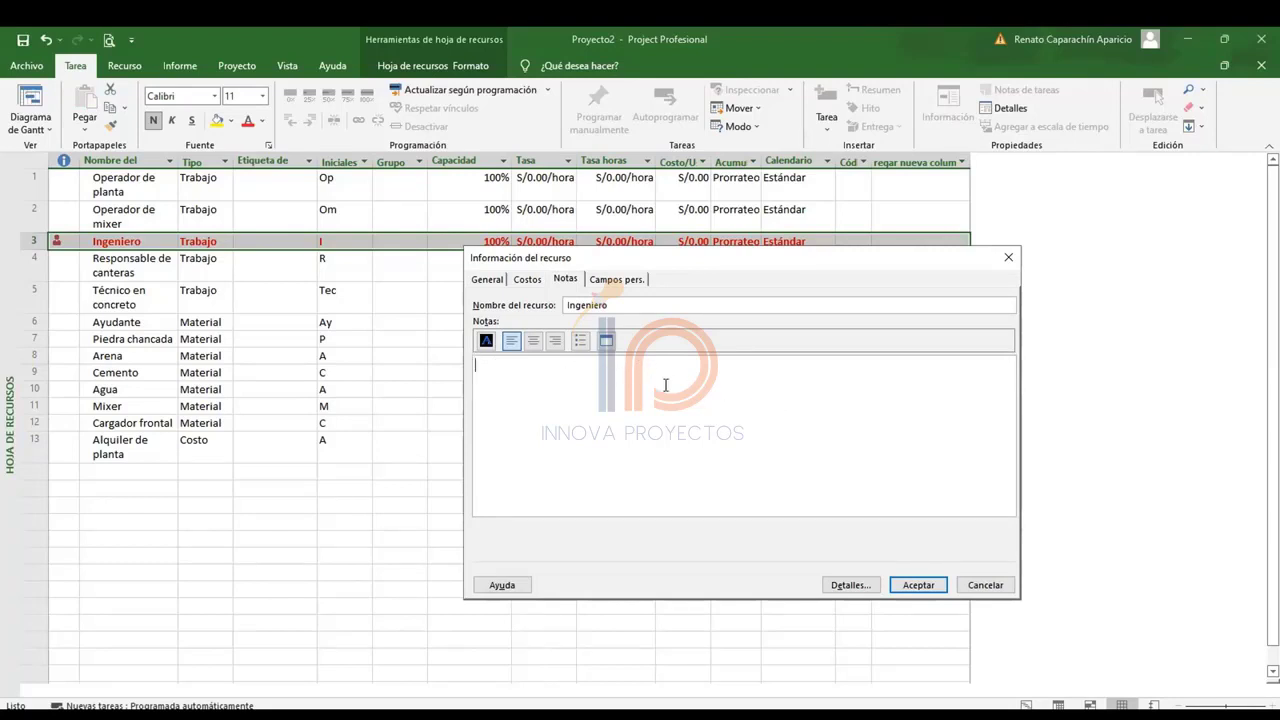
click(610, 282)
click(496, 283)
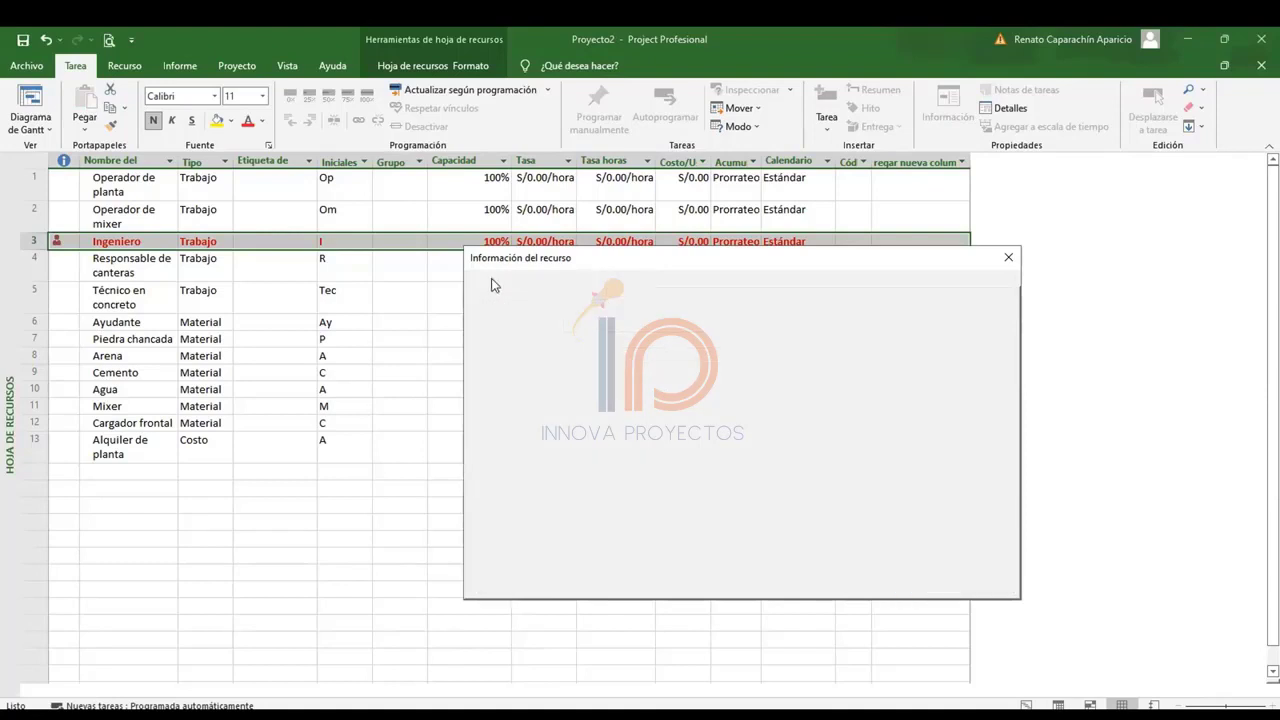
click(985, 586)
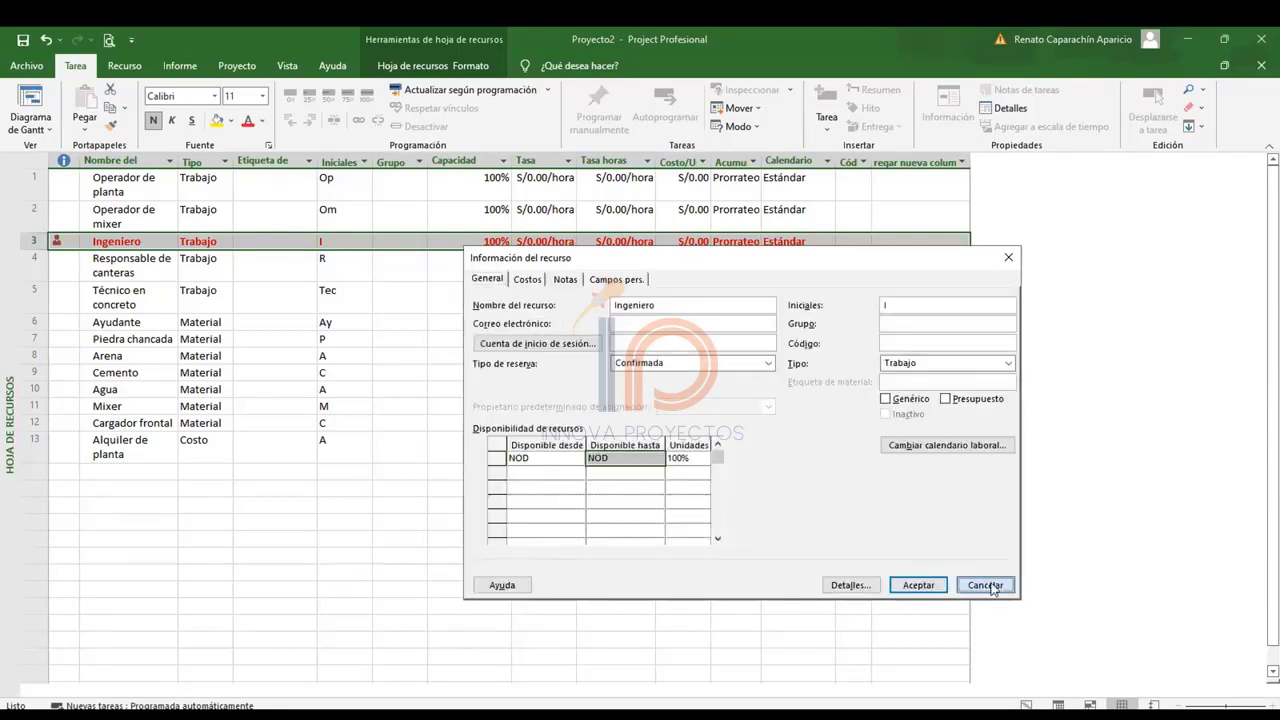
Examine the engineer's daily allocation in the Resource Graph view and return to the Gantt Chart view.
click(35, 131)
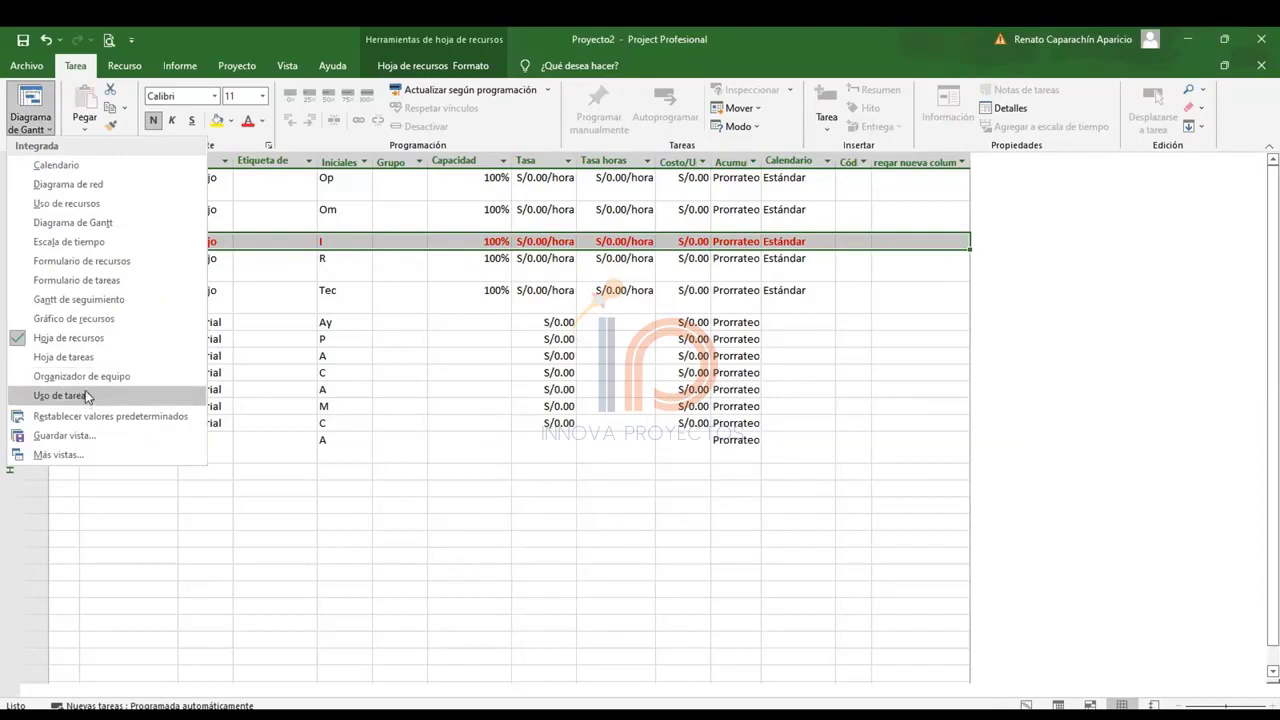
click(80, 318)
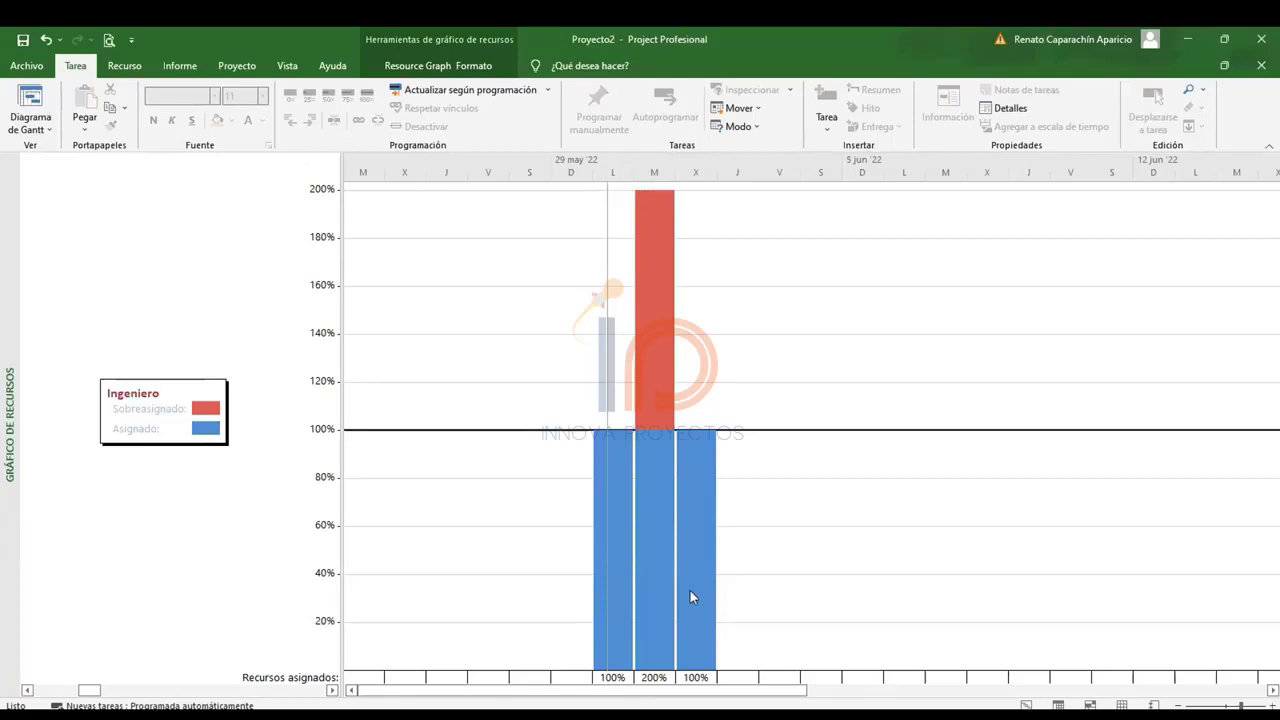
click(45, 130)
click(75, 227)
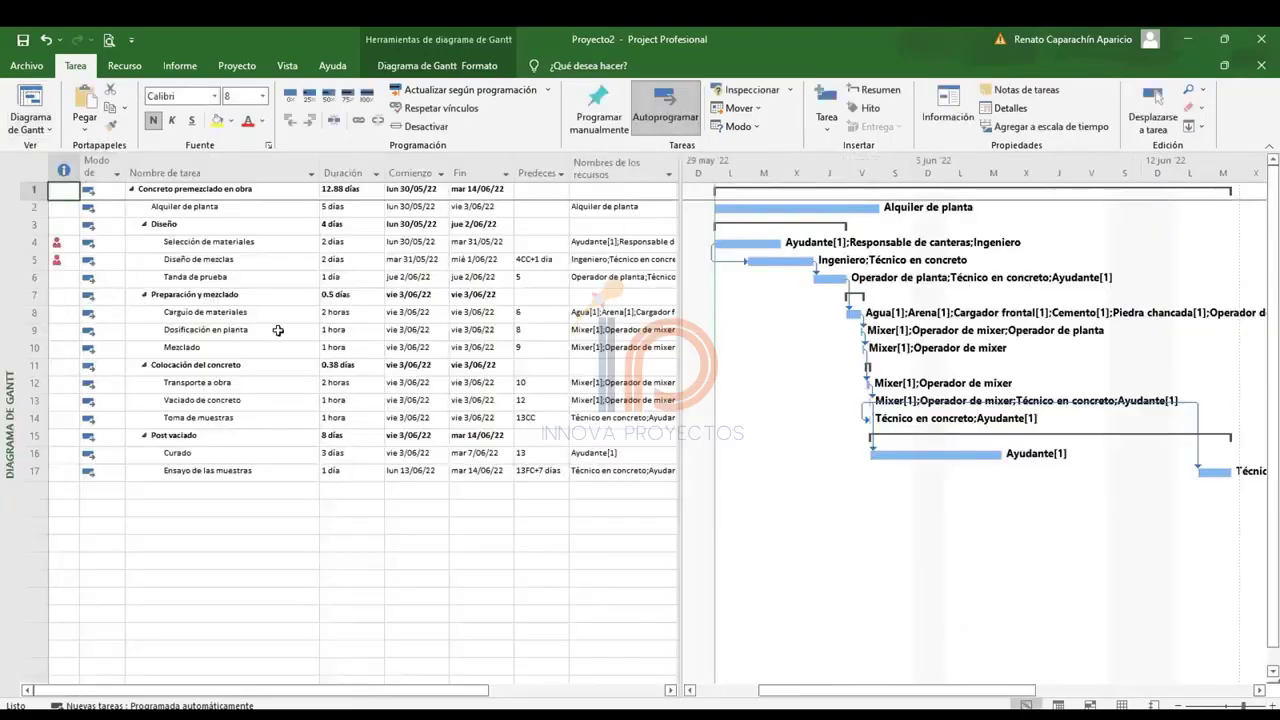
Inspect the overallocated tasks "Selección de materiales" and "Diseño de mezclas" in the Gantt chart.
click(402, 401)
click(277, 333)
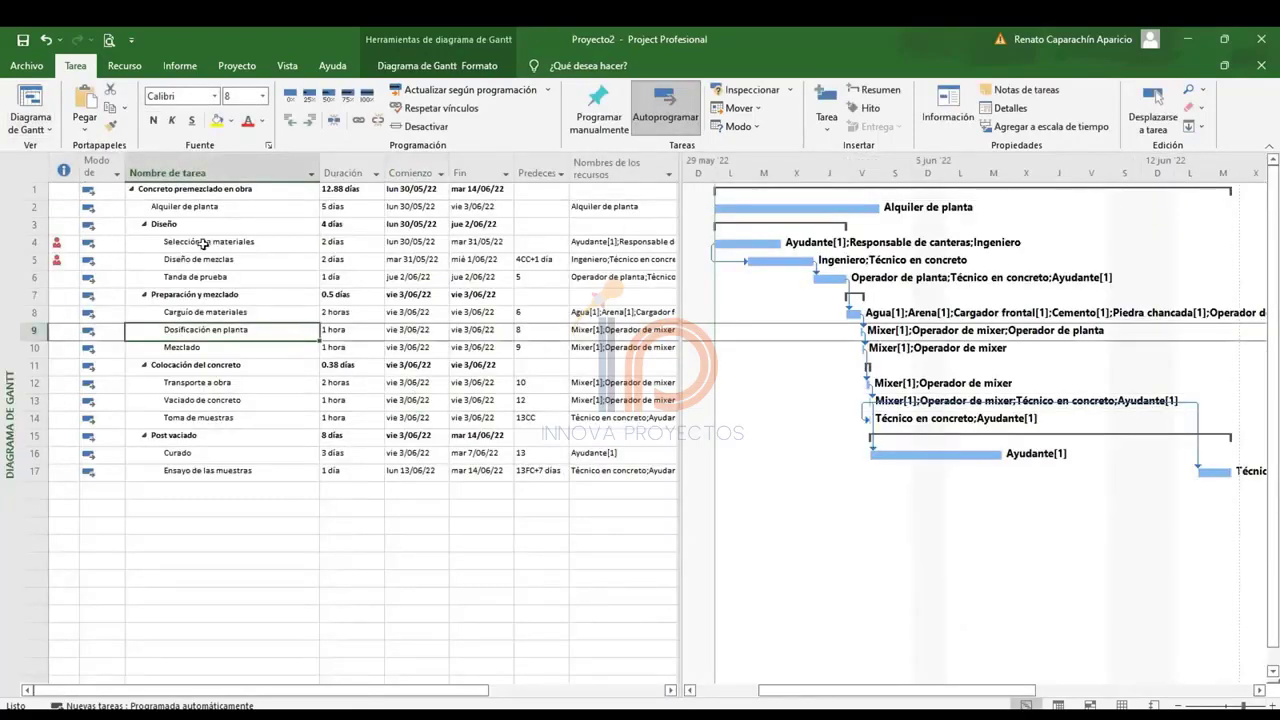
click(205, 244)
click(222, 262)
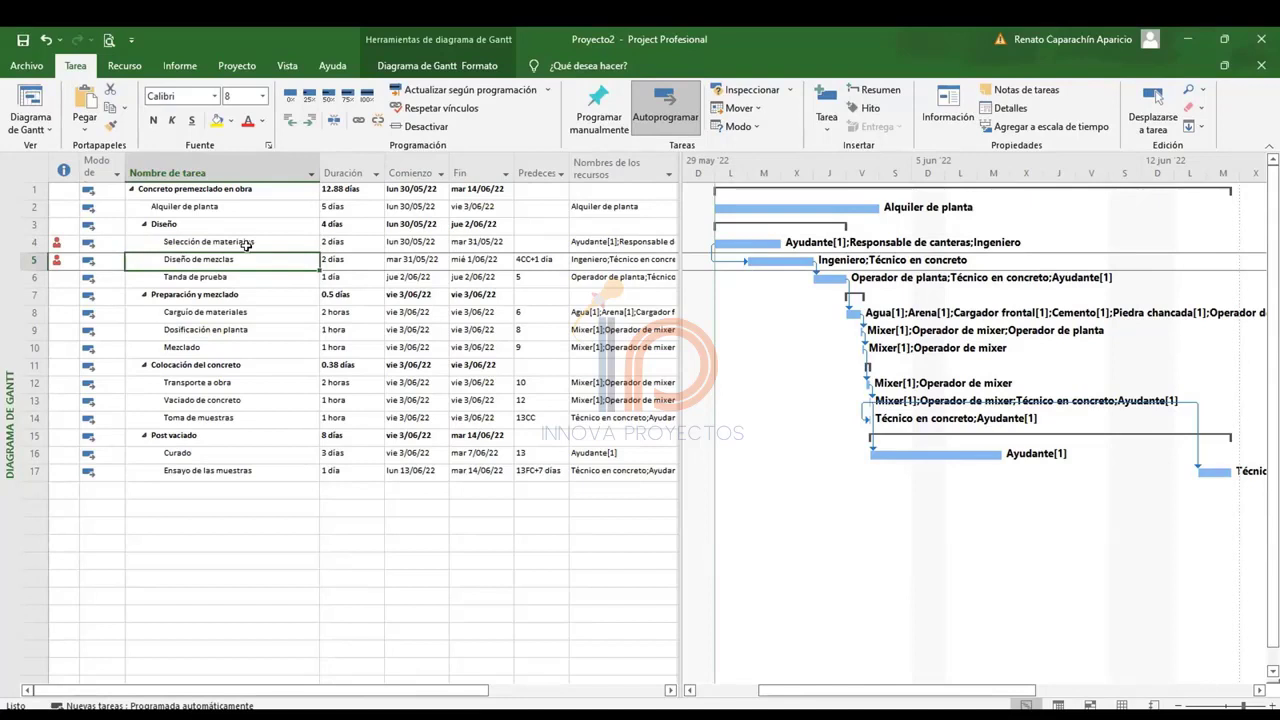
Show the task details form and review the resources assigned to "Carguío de materiales" and "Alquiler de planta".
click(268, 562)
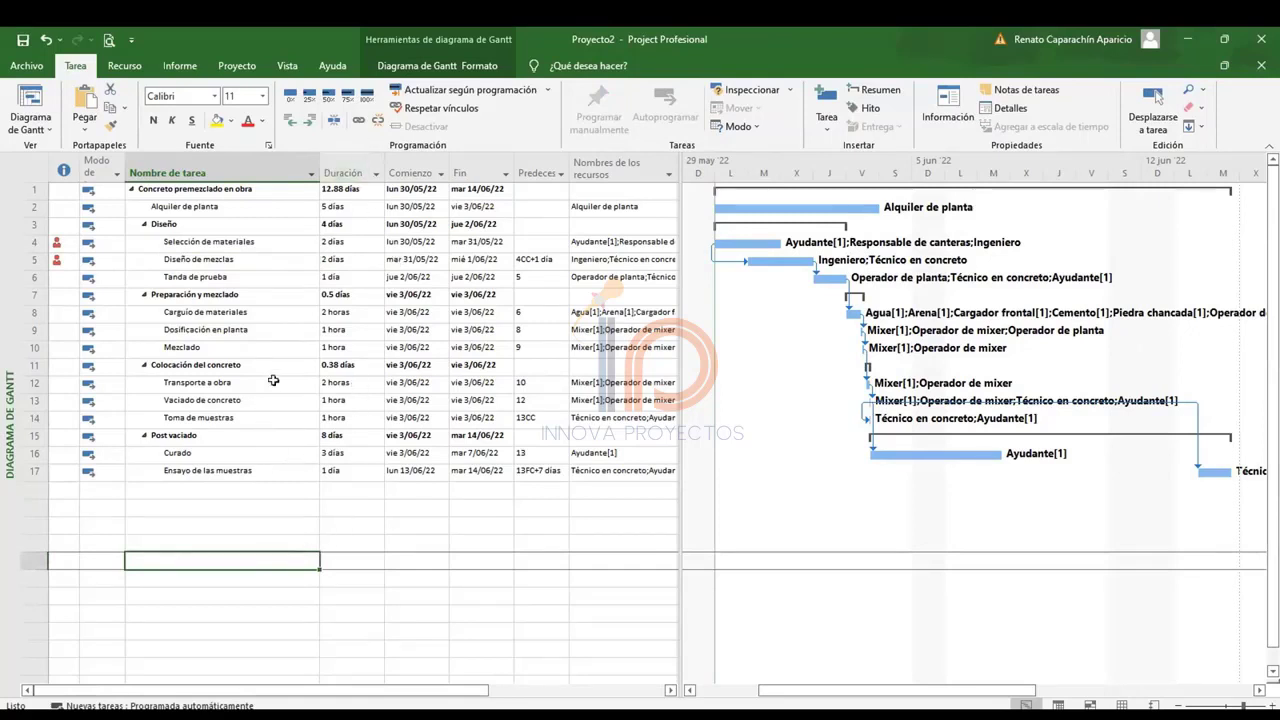
click(213, 297)
click(213, 312)
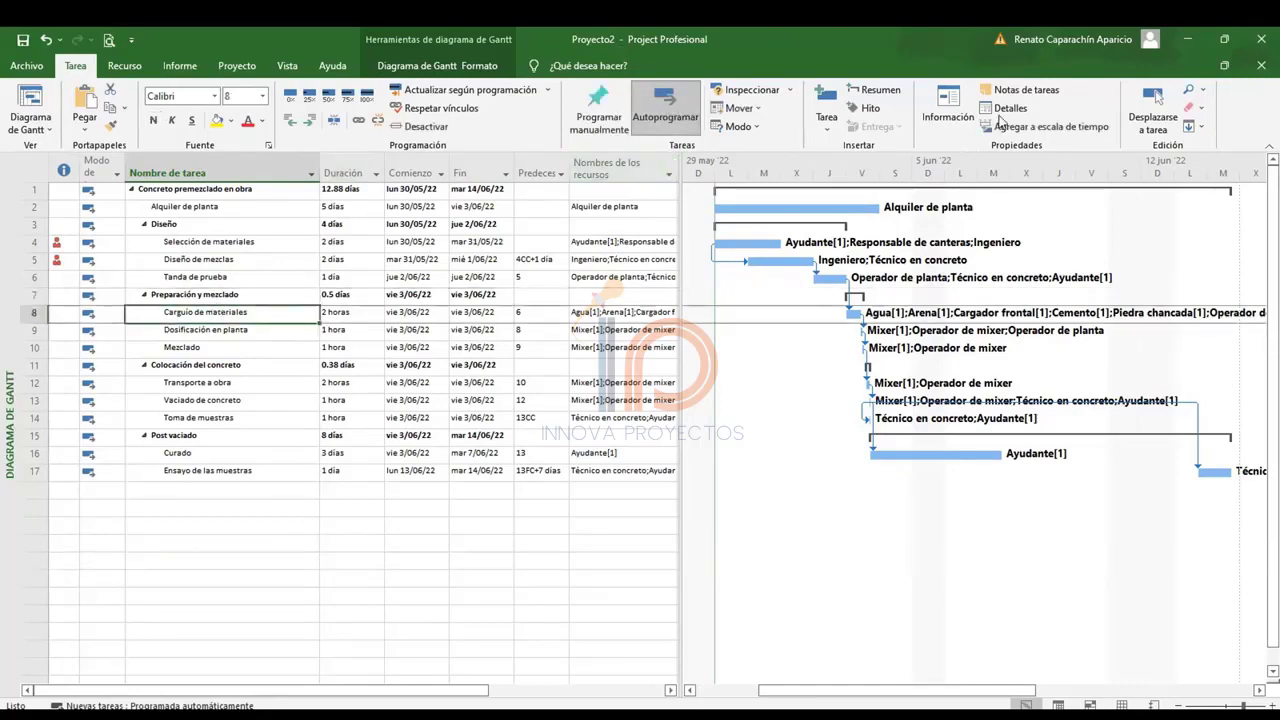
click(1004, 108)
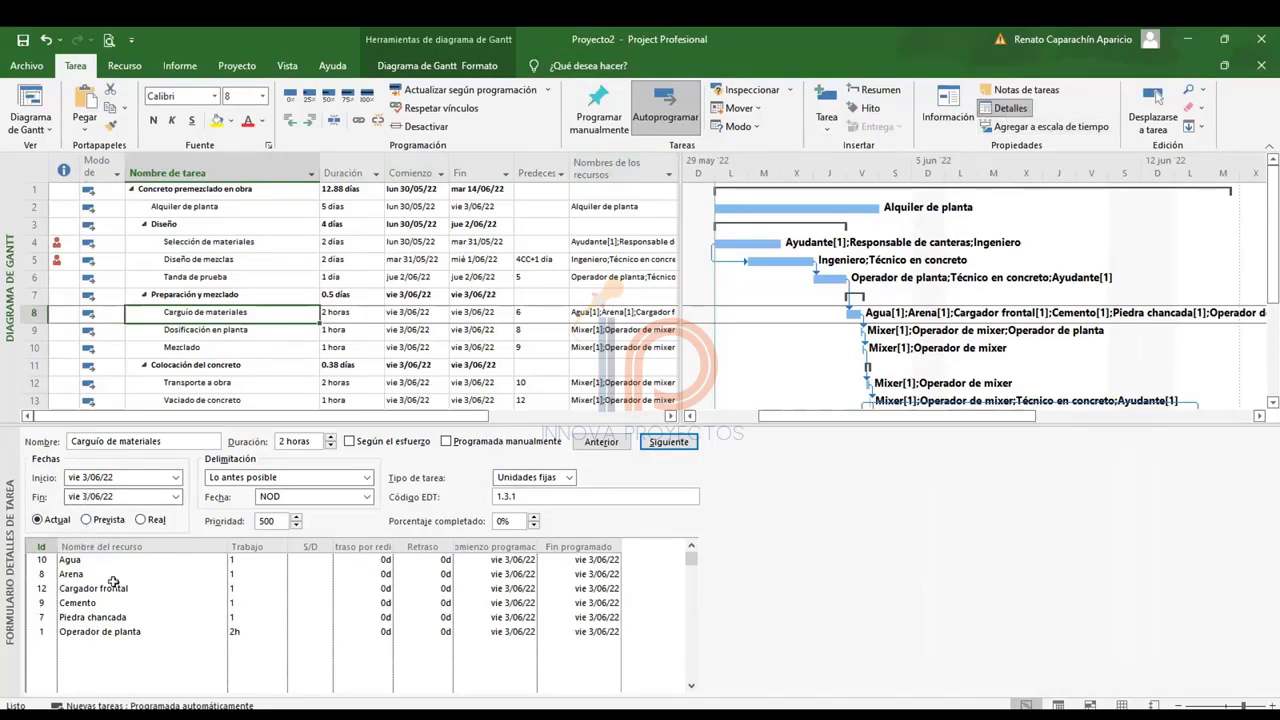
click(180, 206)
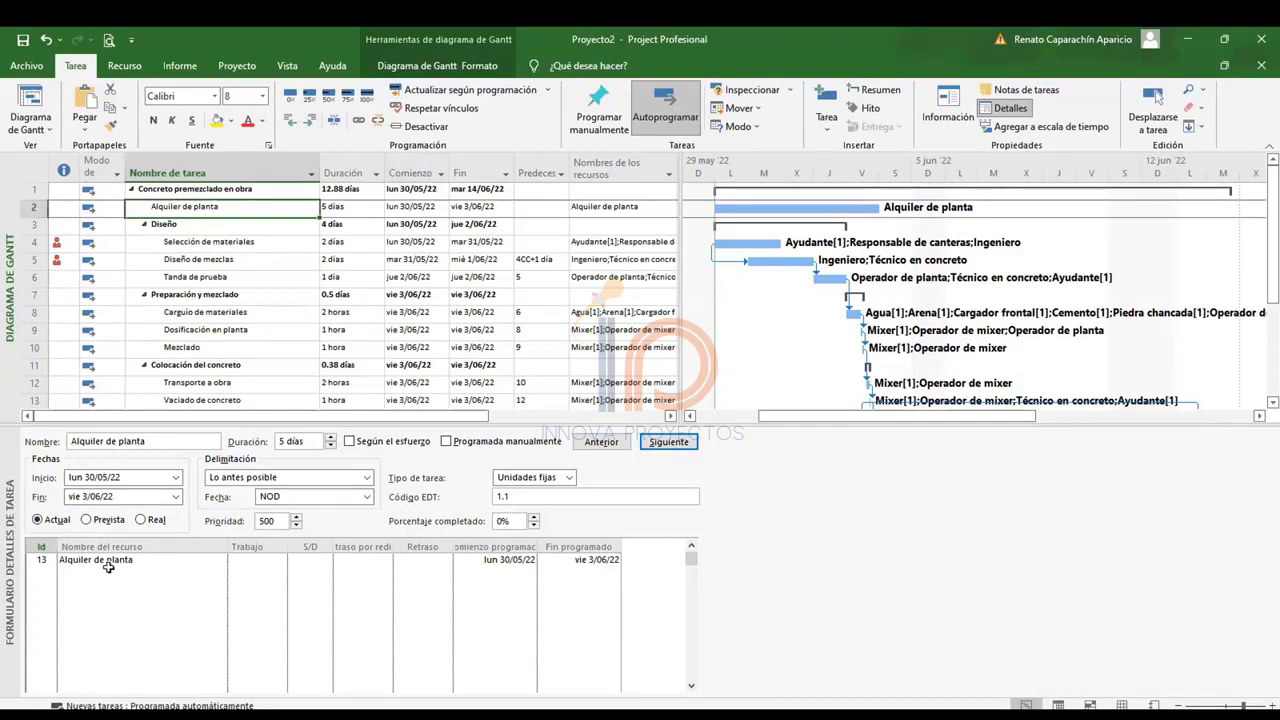
click(112, 561)
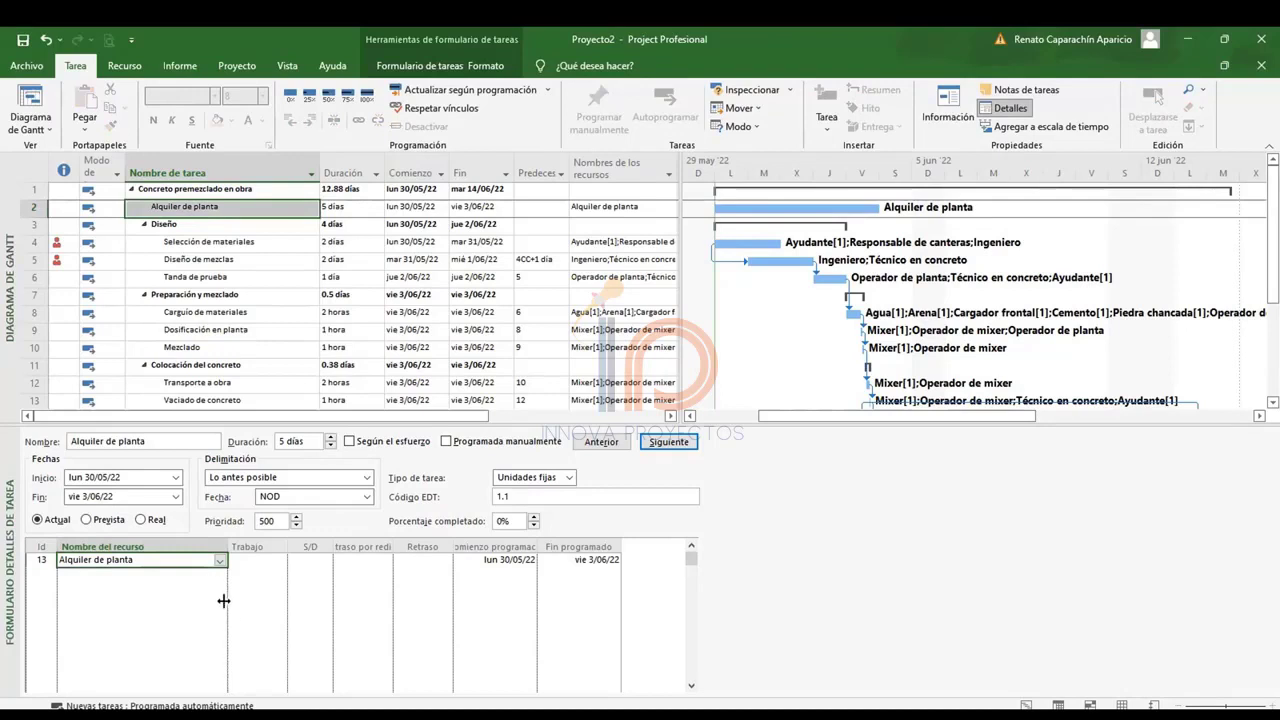
Examine the assigned resources and work of "Selección de materiales" in the task details form.
click(186, 240)
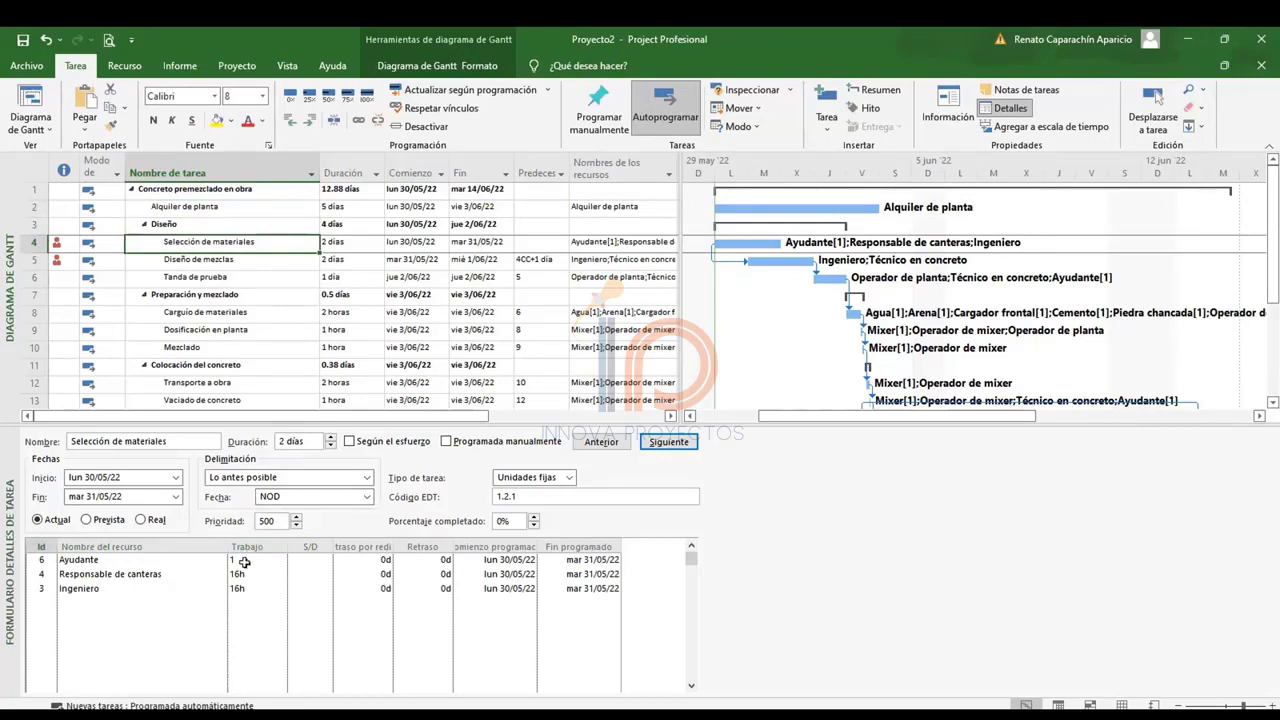
click(244, 560)
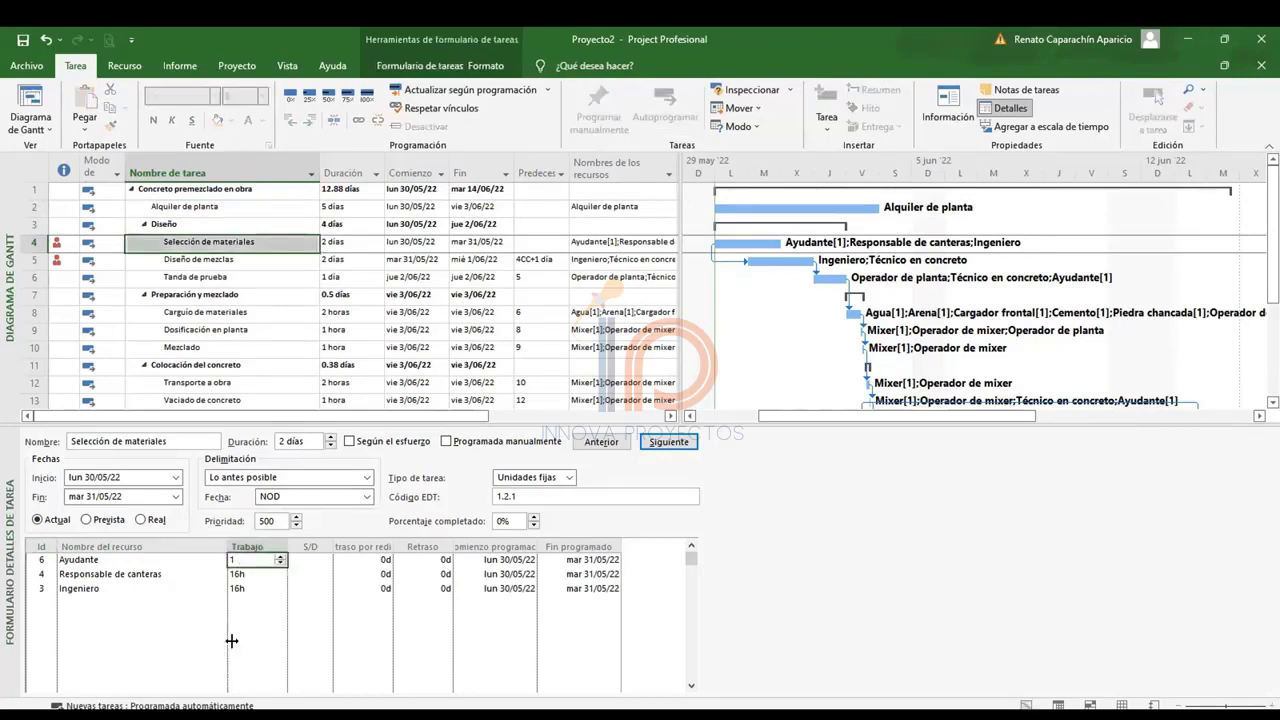
click(157, 574)
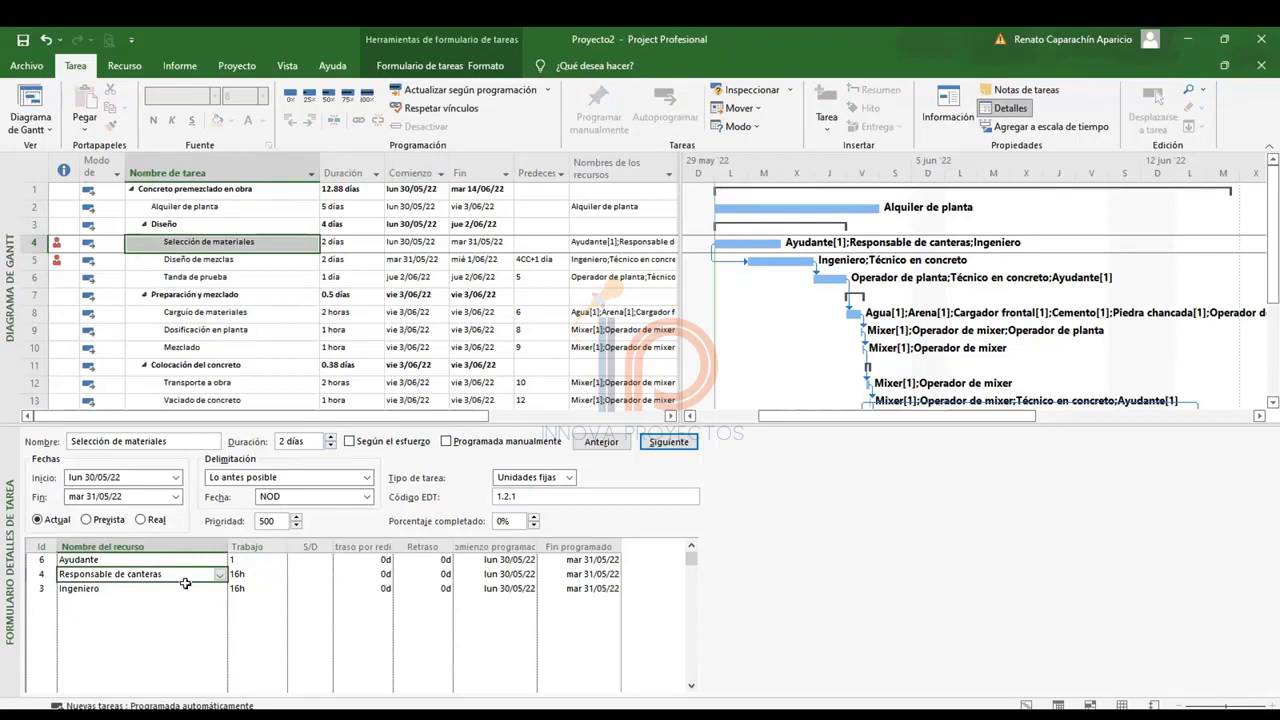
click(185, 585)
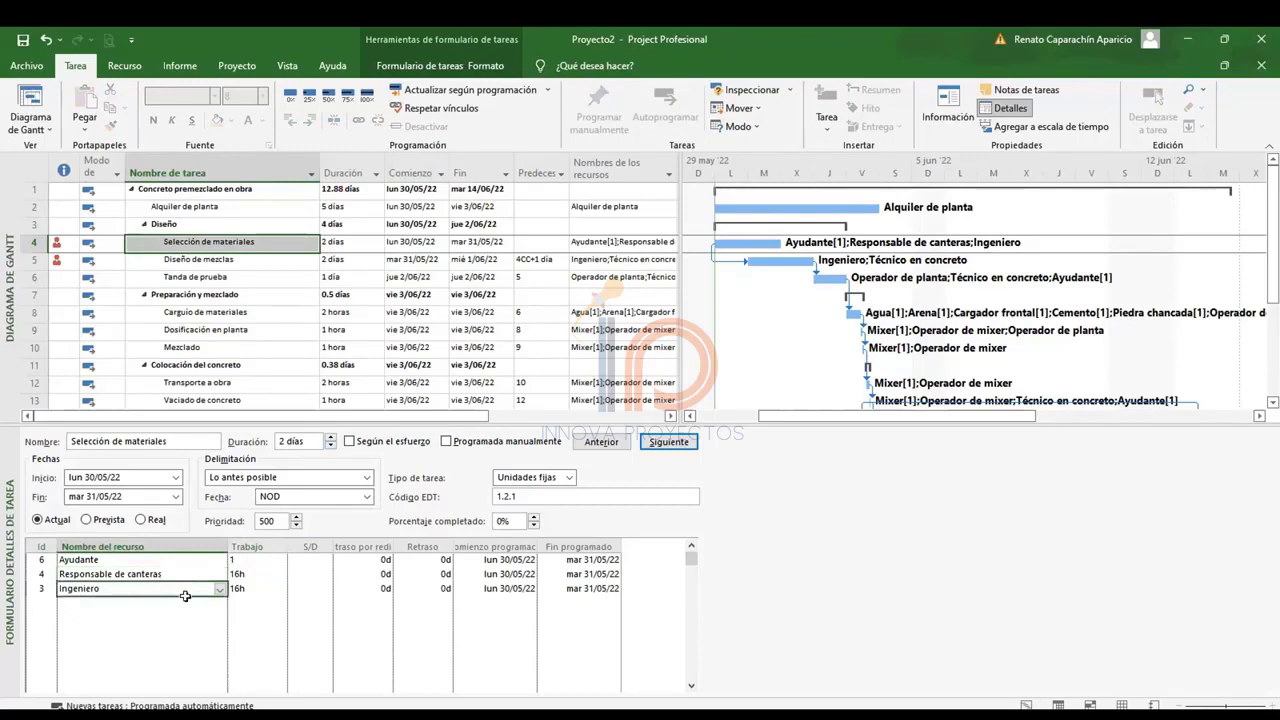
View the selected task's resources as a Resource Sheet below the Gantt chart, and hide the split details pane.
click(30, 125)
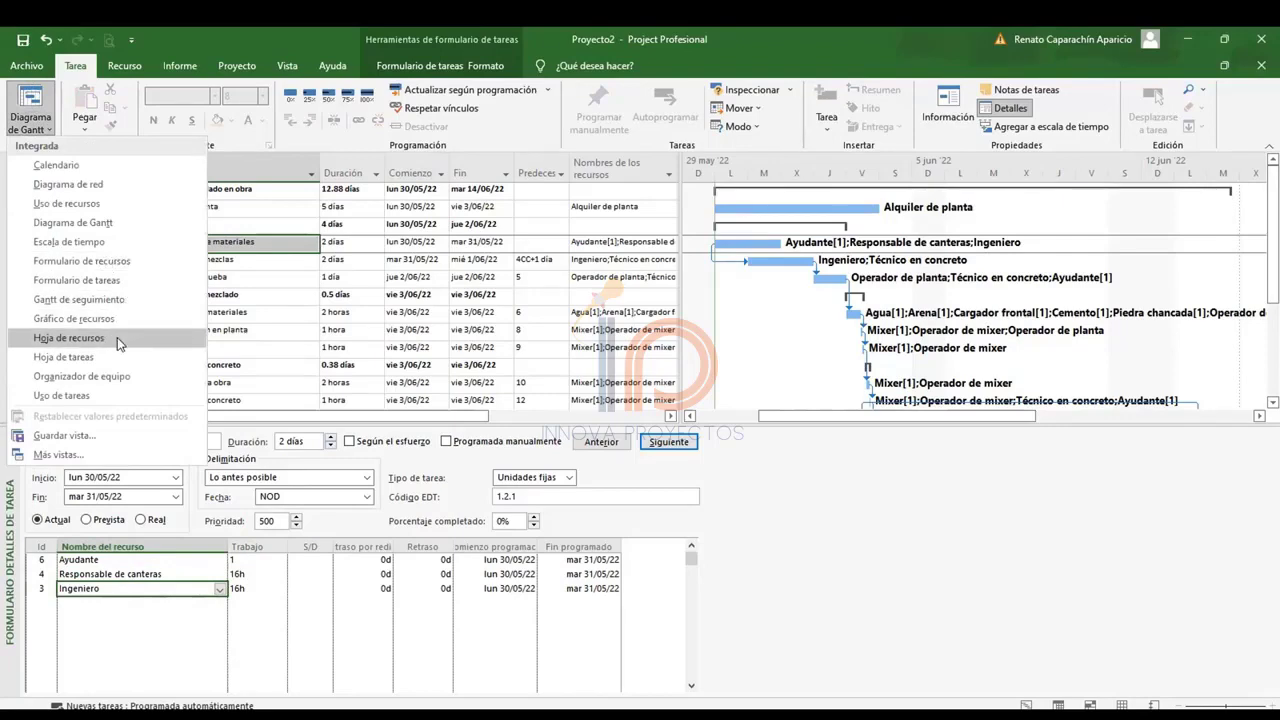
click(68, 338)
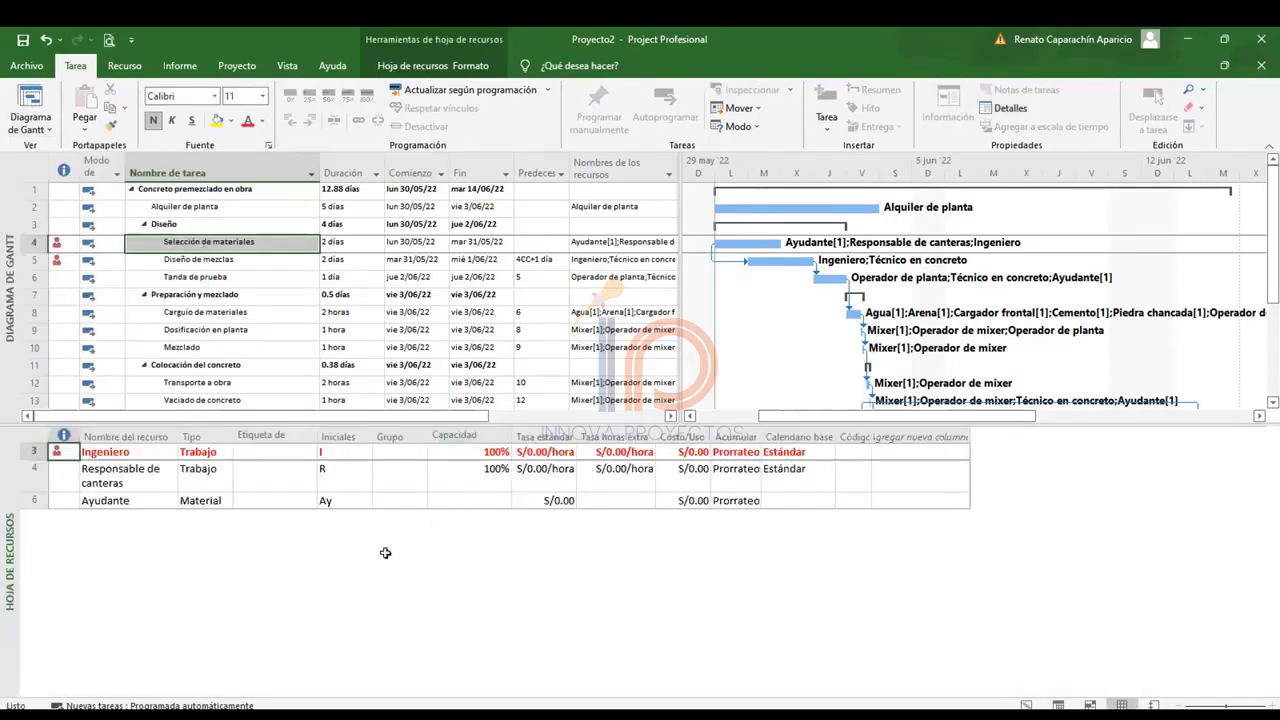
click(1003, 108)
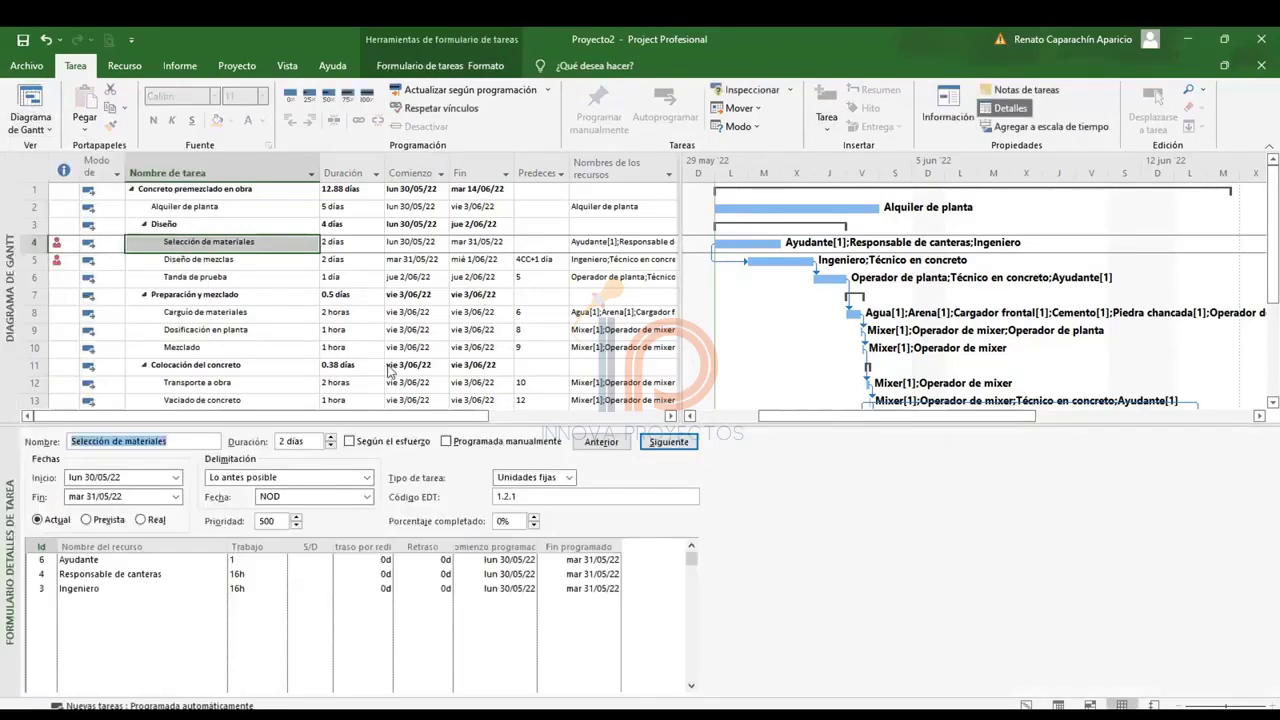
click(1003, 108)
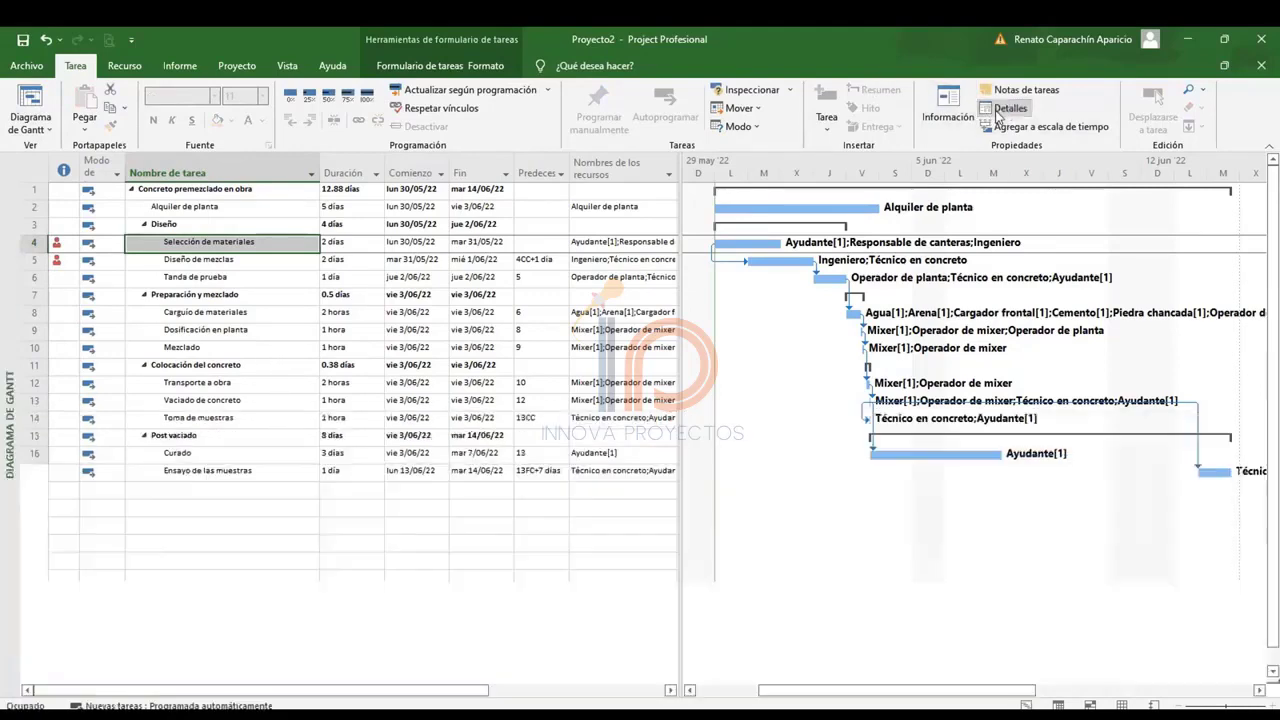
click(264, 388)
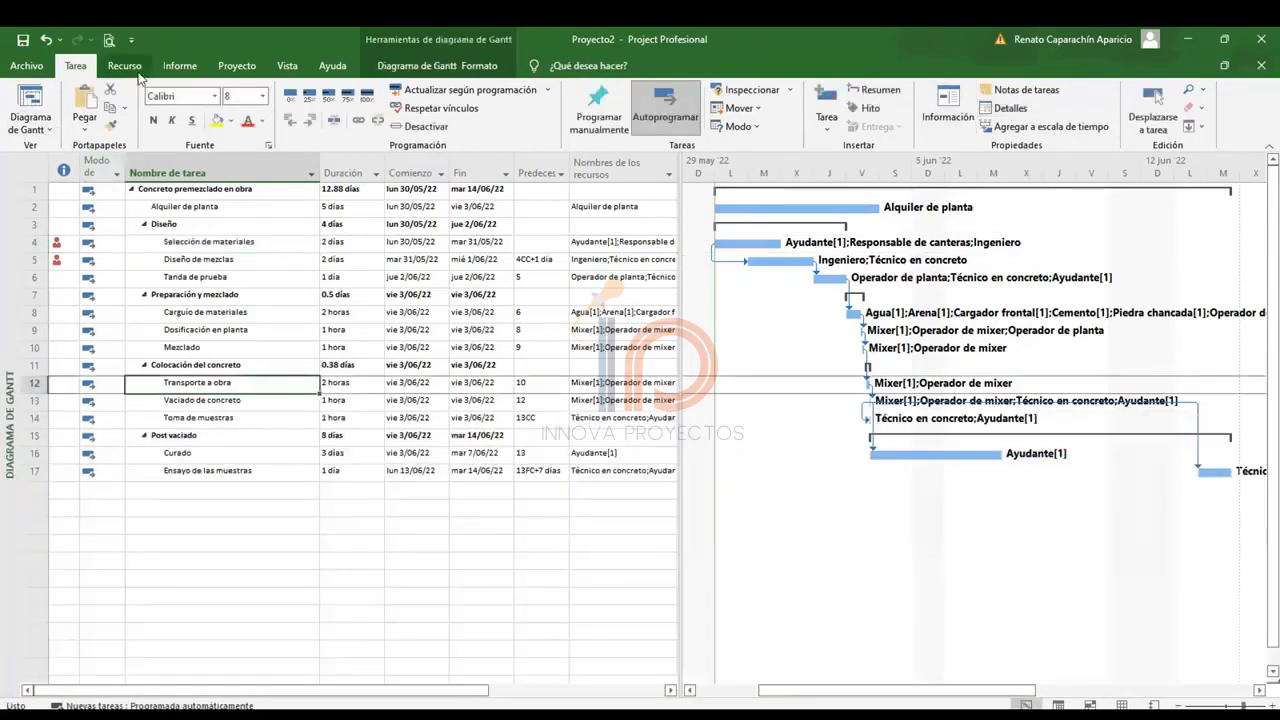
In the Resource Sheet, change the type of the resource "Ayudante" to "Trabajo", accepting the effect on its existing assignments.
click(53, 131)
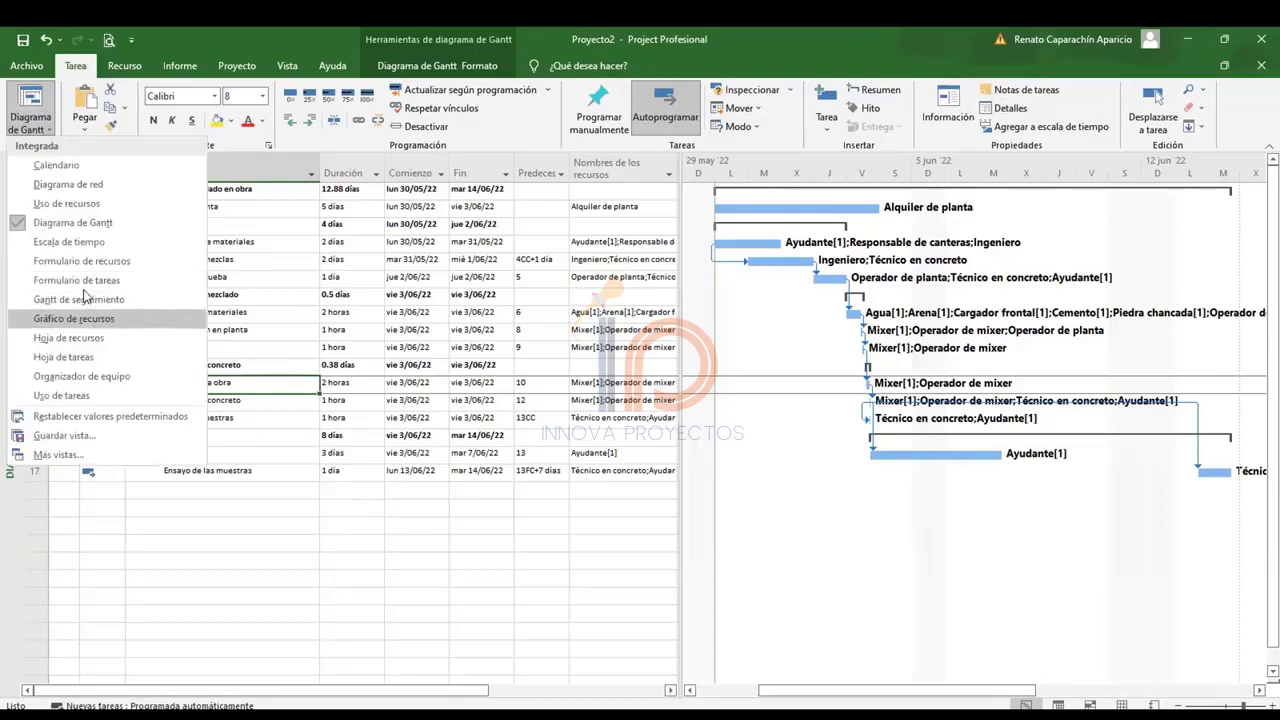
click(107, 342)
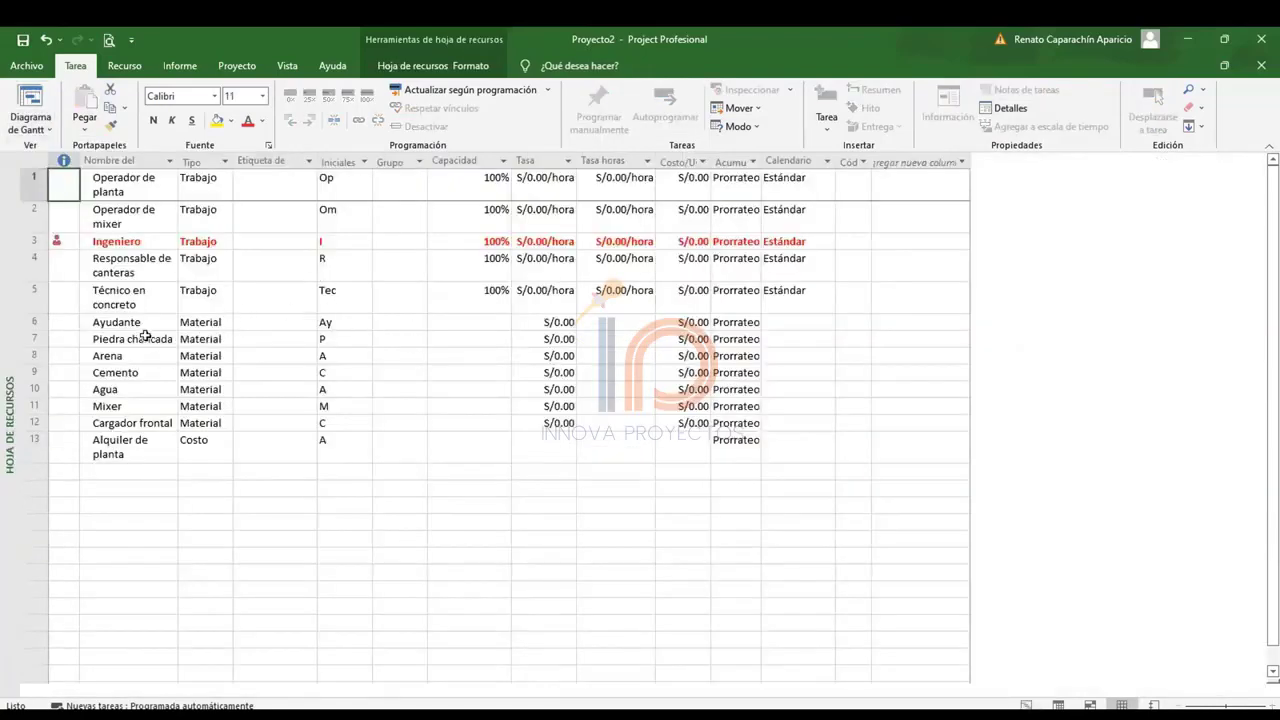
click(140, 325)
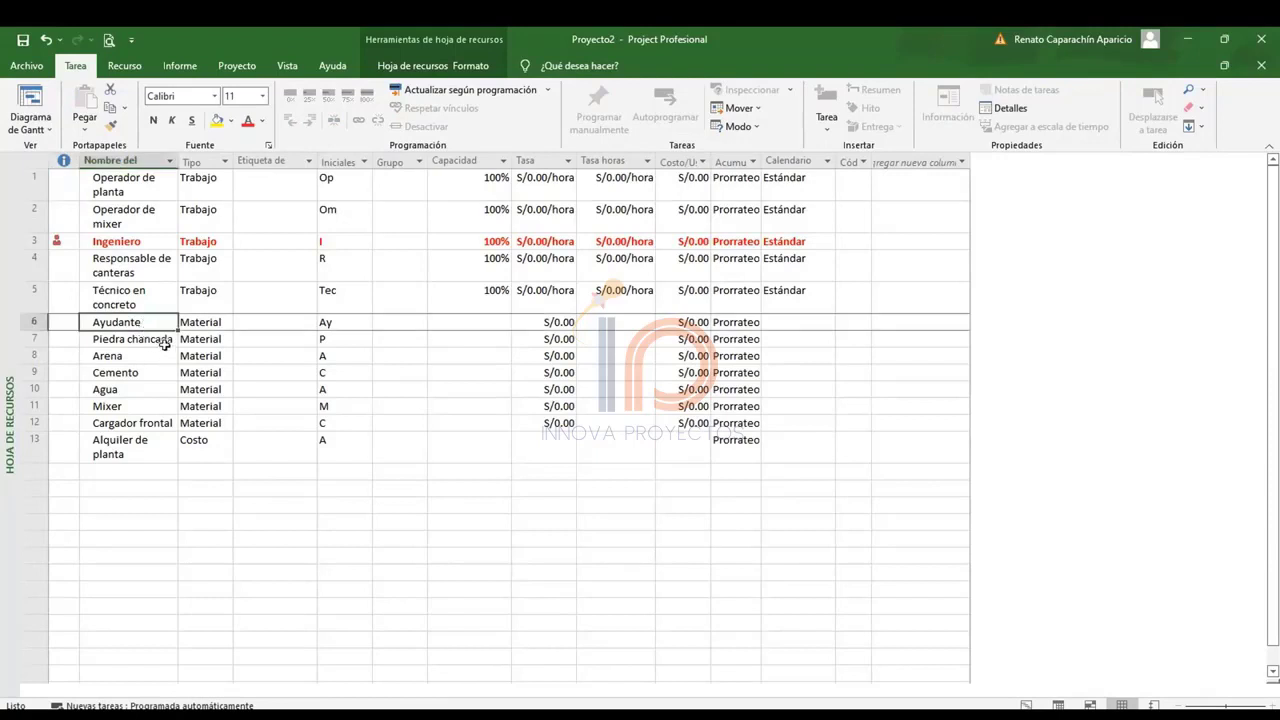
click(194, 321)
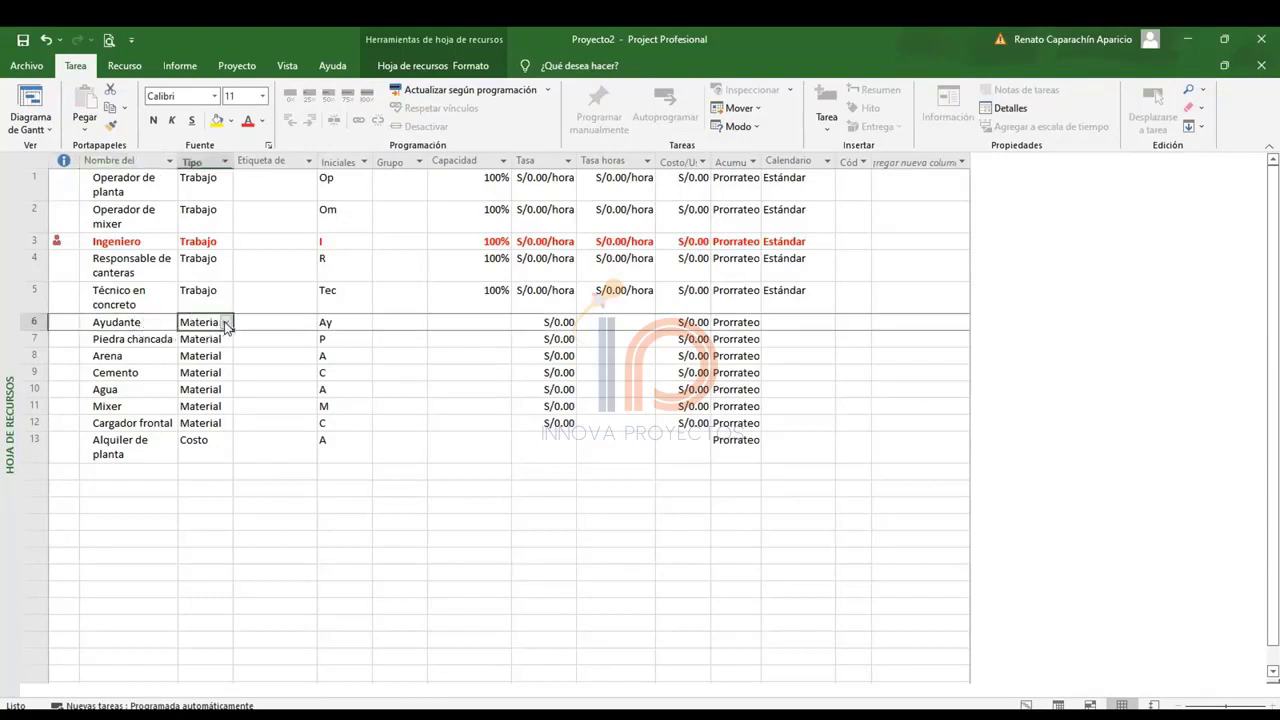
click(225, 323)
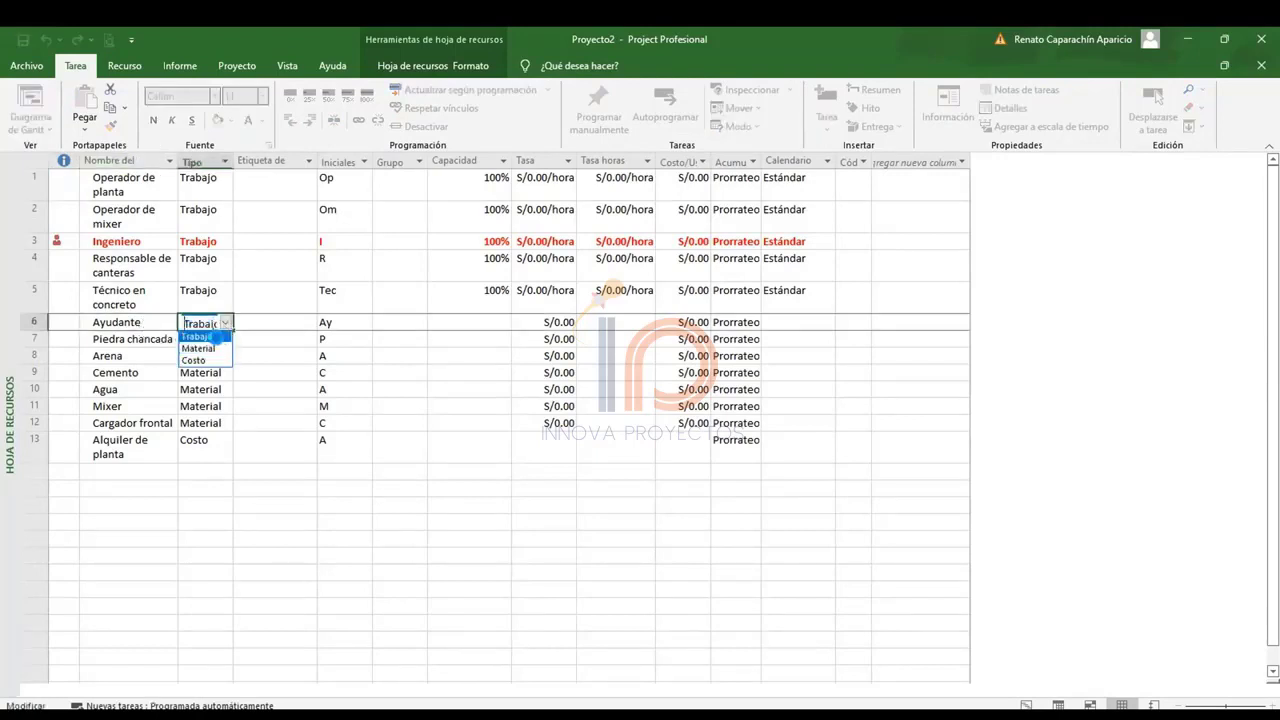
click(210, 337)
click(603, 442)
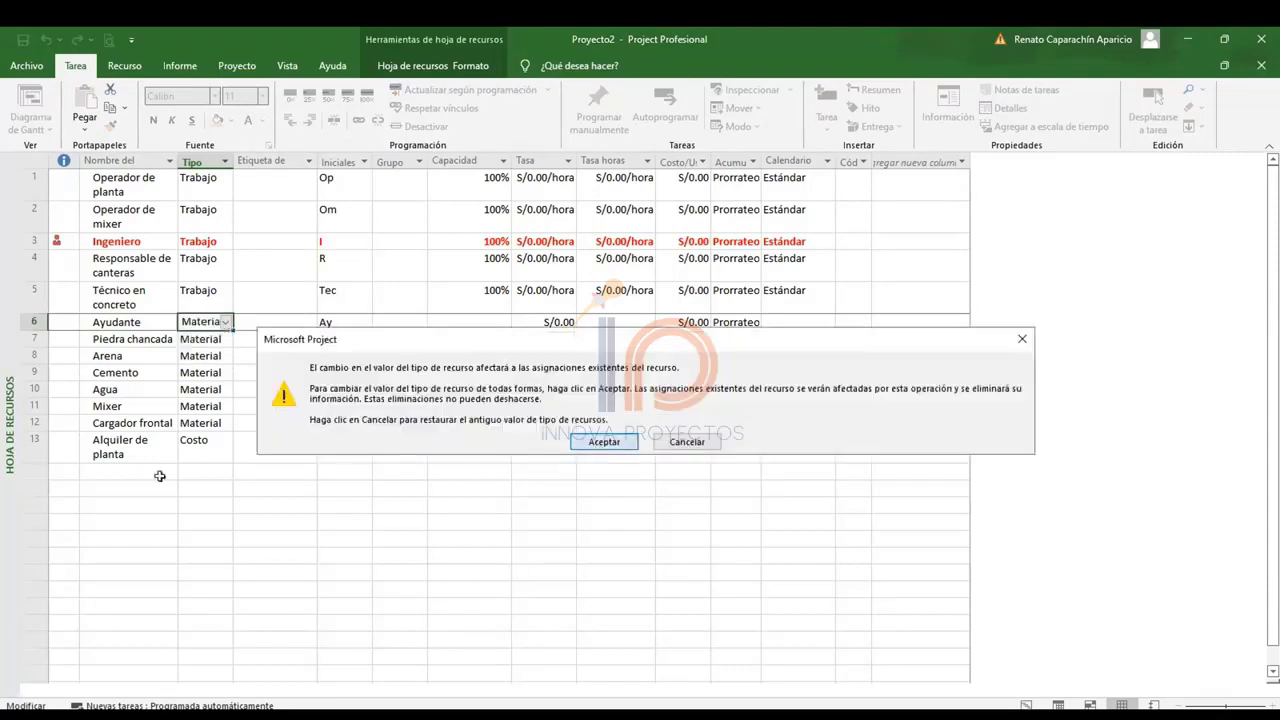
click(159, 474)
Return to the Gantt chart and show the task details form for "Selección de materiales" to review its assigned resources and work.
click(38, 131)
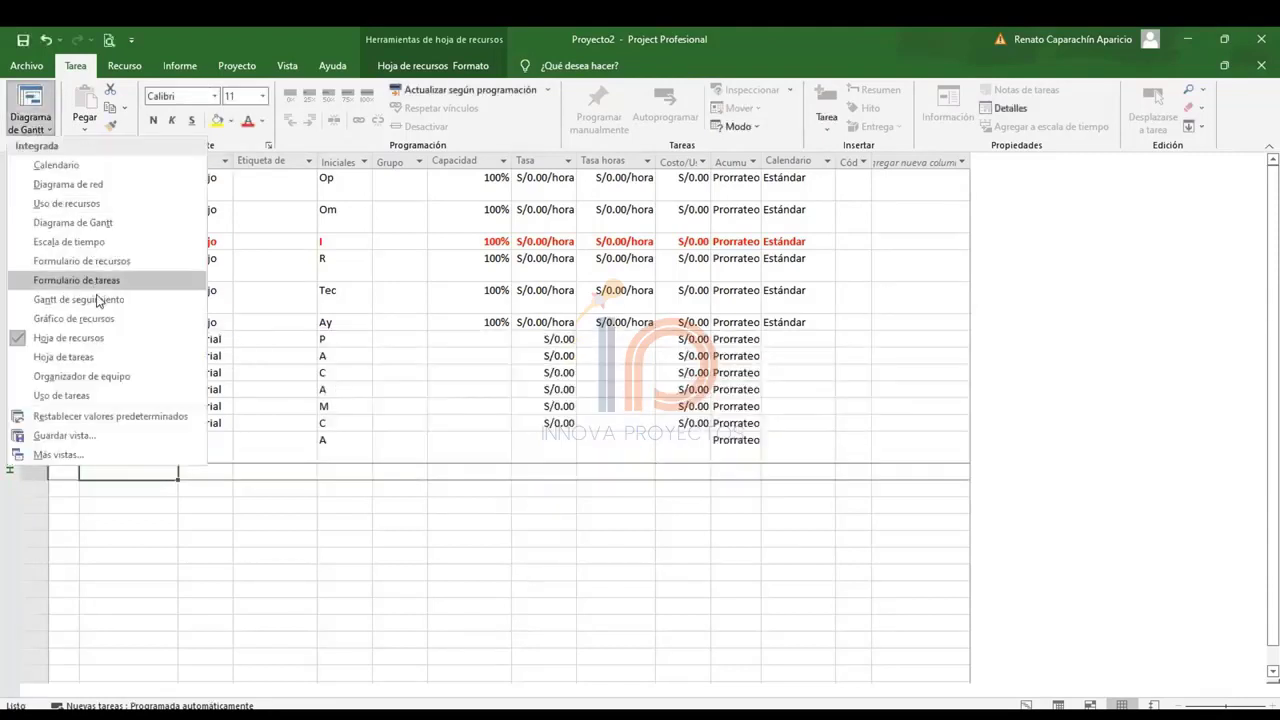
click(82, 187)
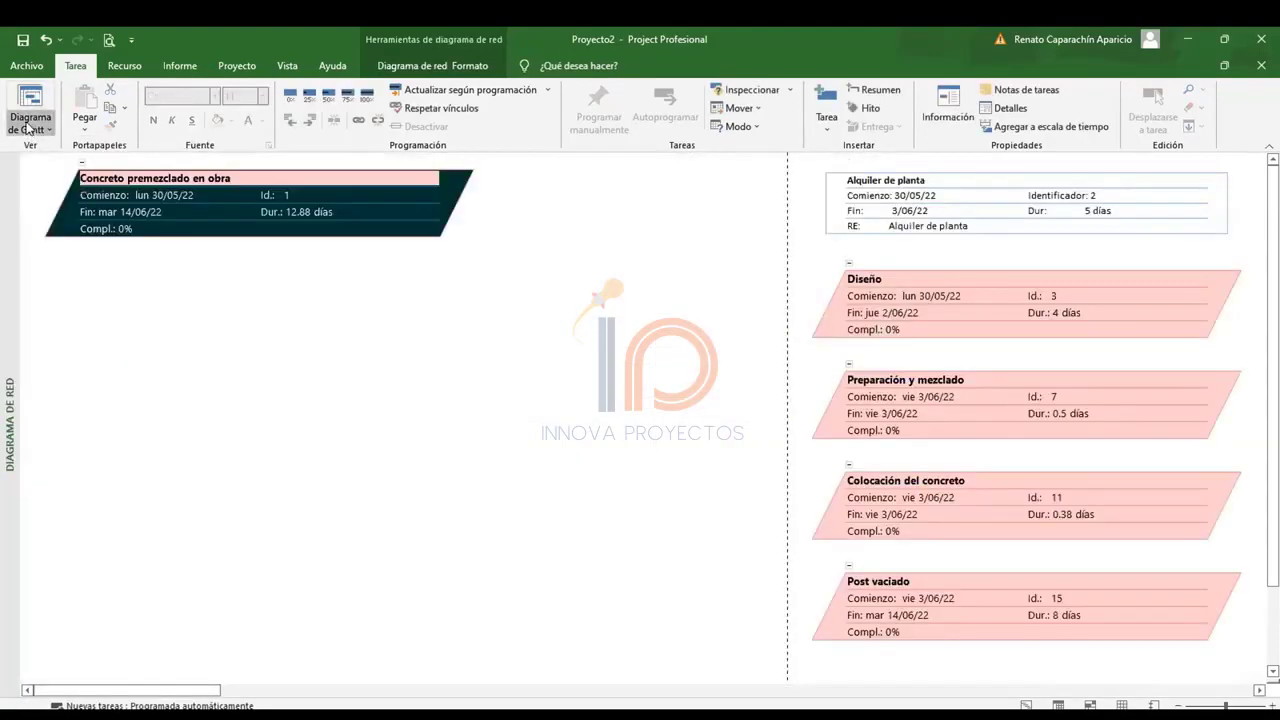
click(38, 128)
click(78, 226)
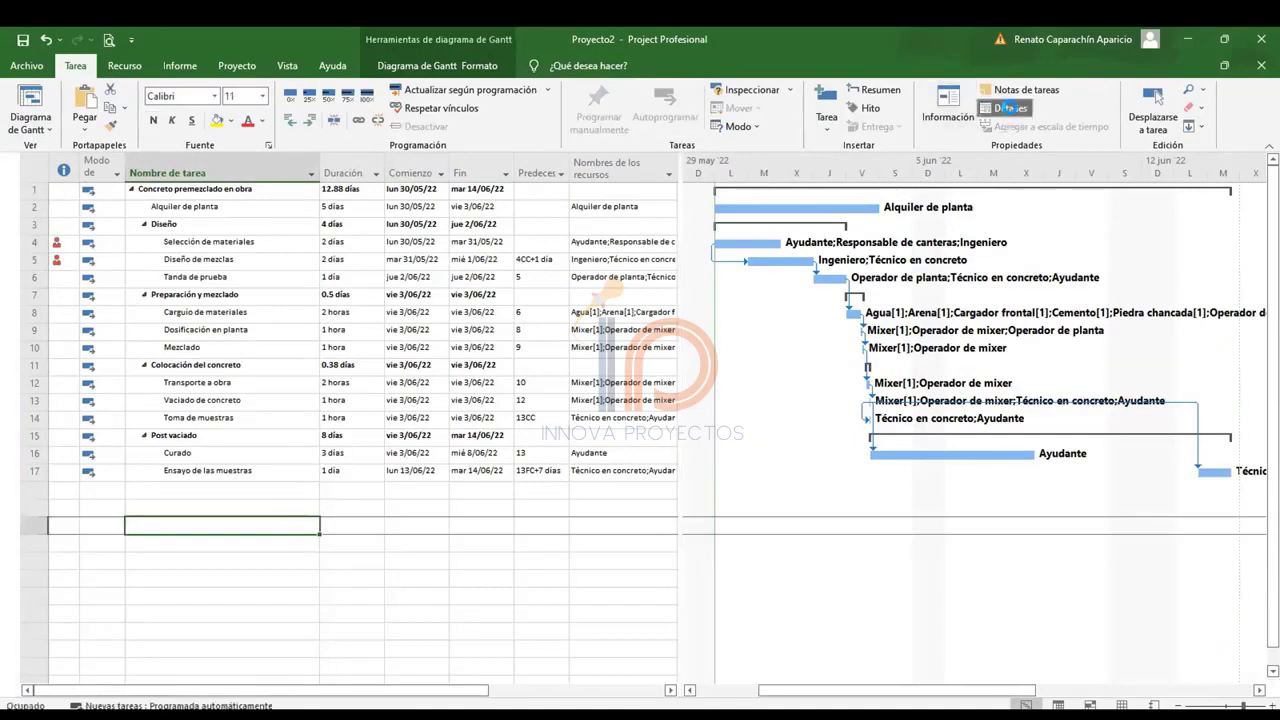
click(1006, 108)
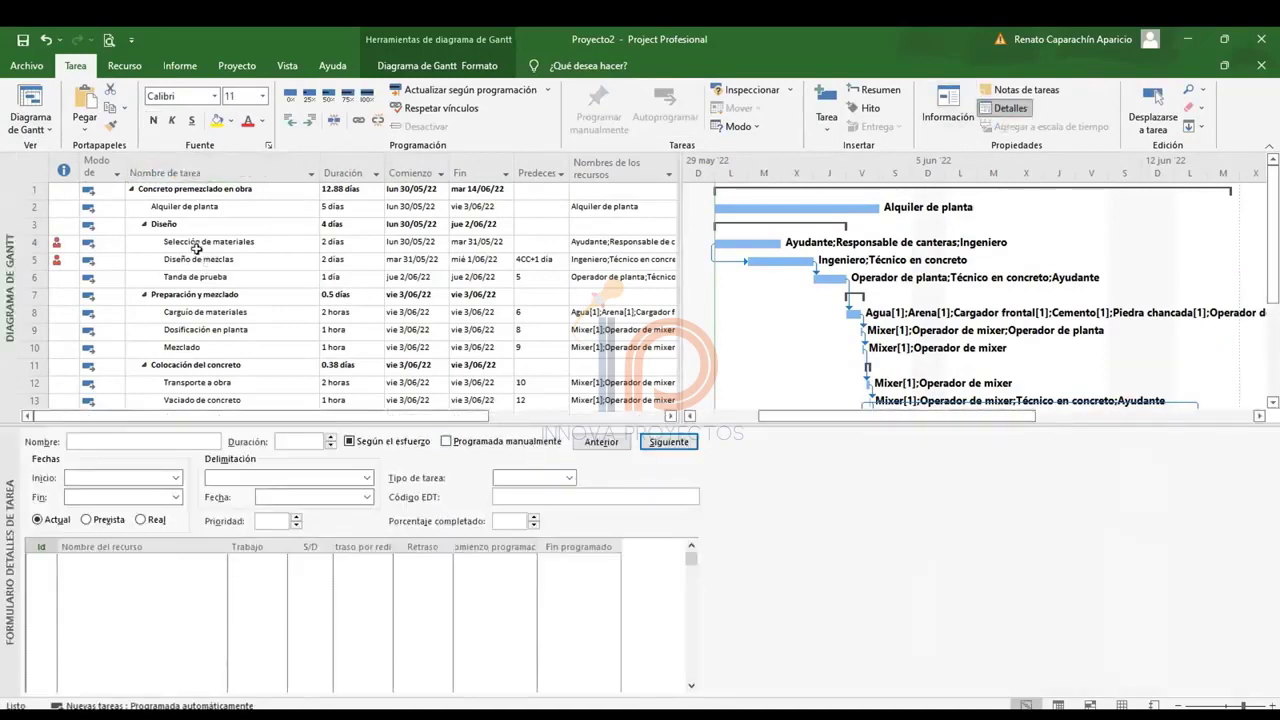
click(200, 244)
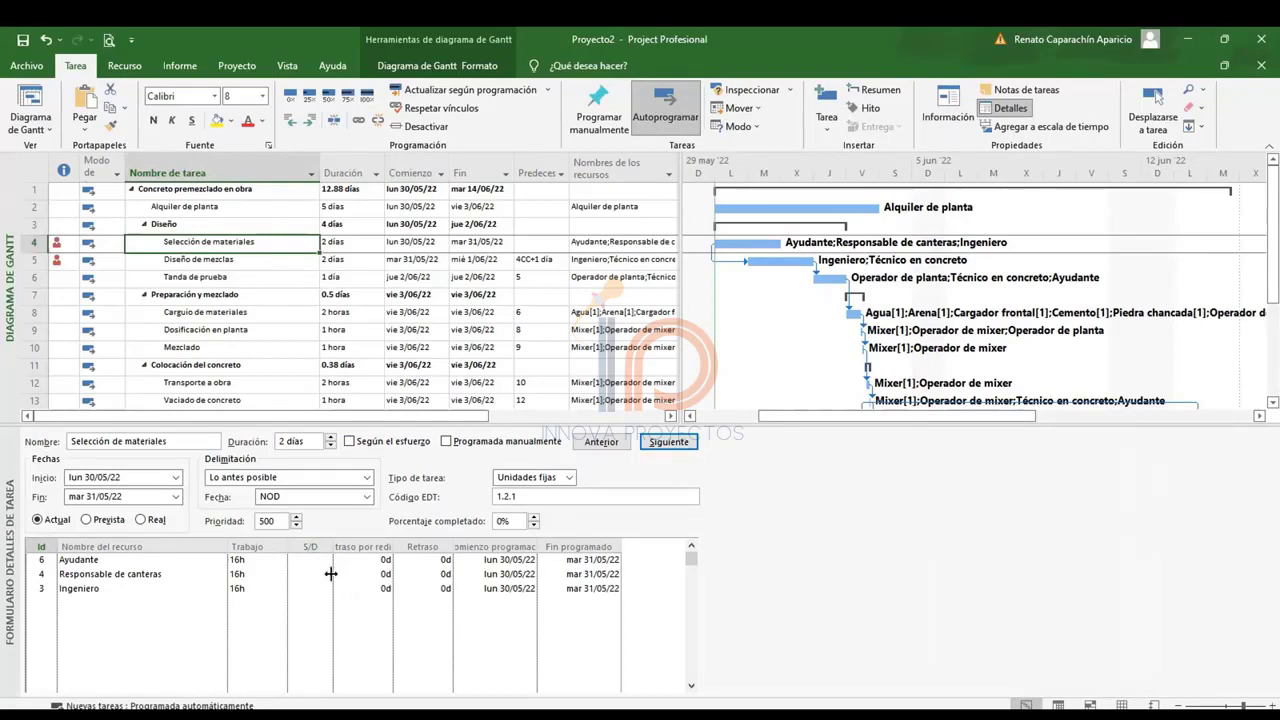
Examine the assigned resources and their work amounts for Selección de materiales, Diseño de mezclas, Tanda de prueba and Carguío de materiales.
click(258, 574)
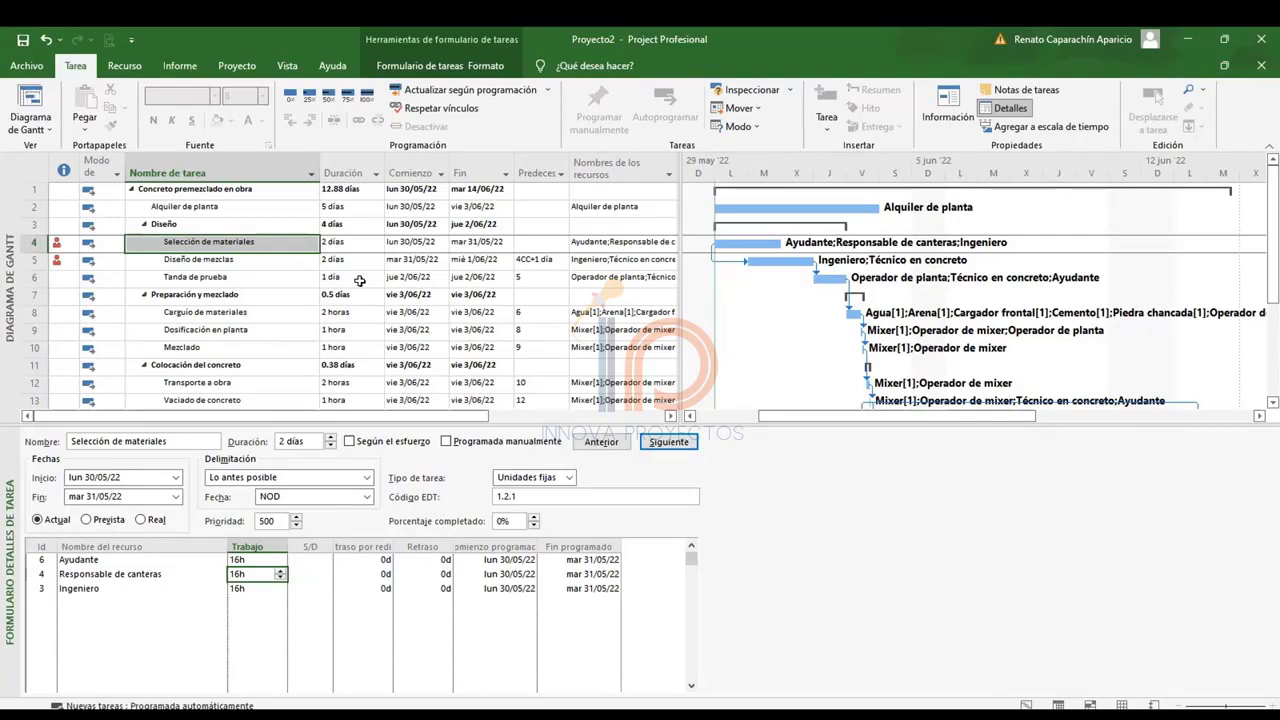
click(184, 616)
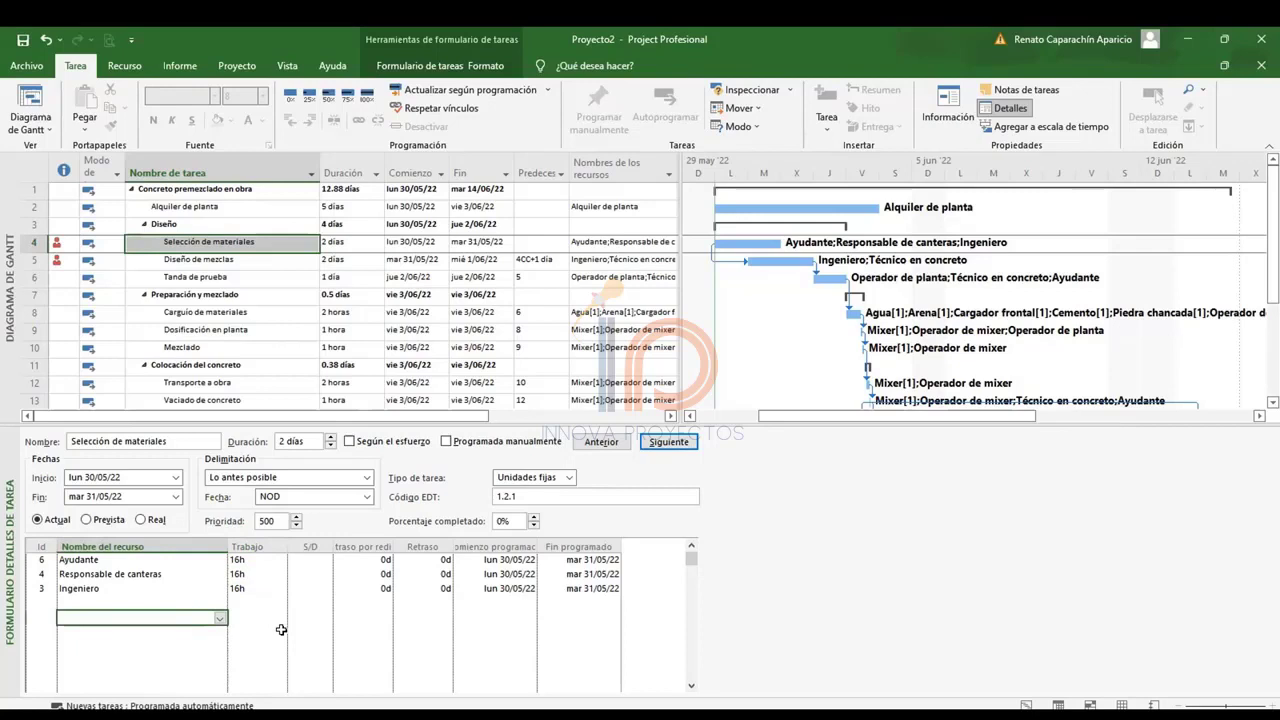
click(178, 588)
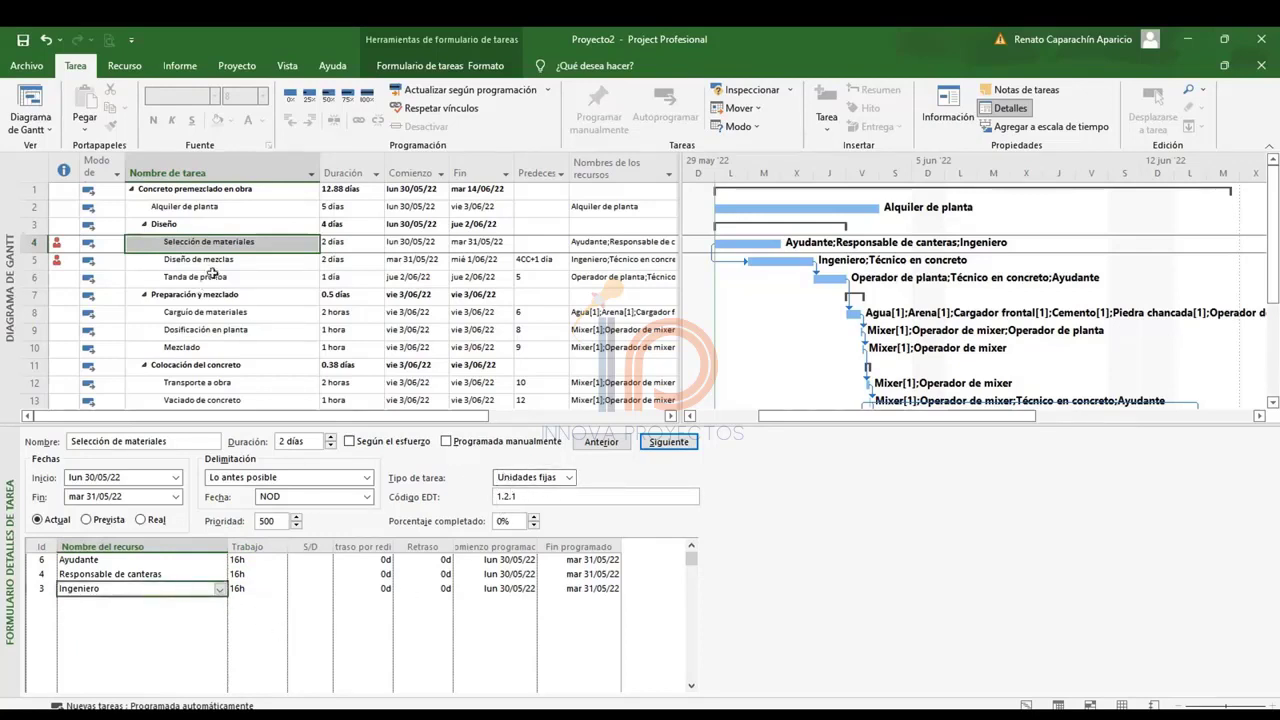
click(213, 260)
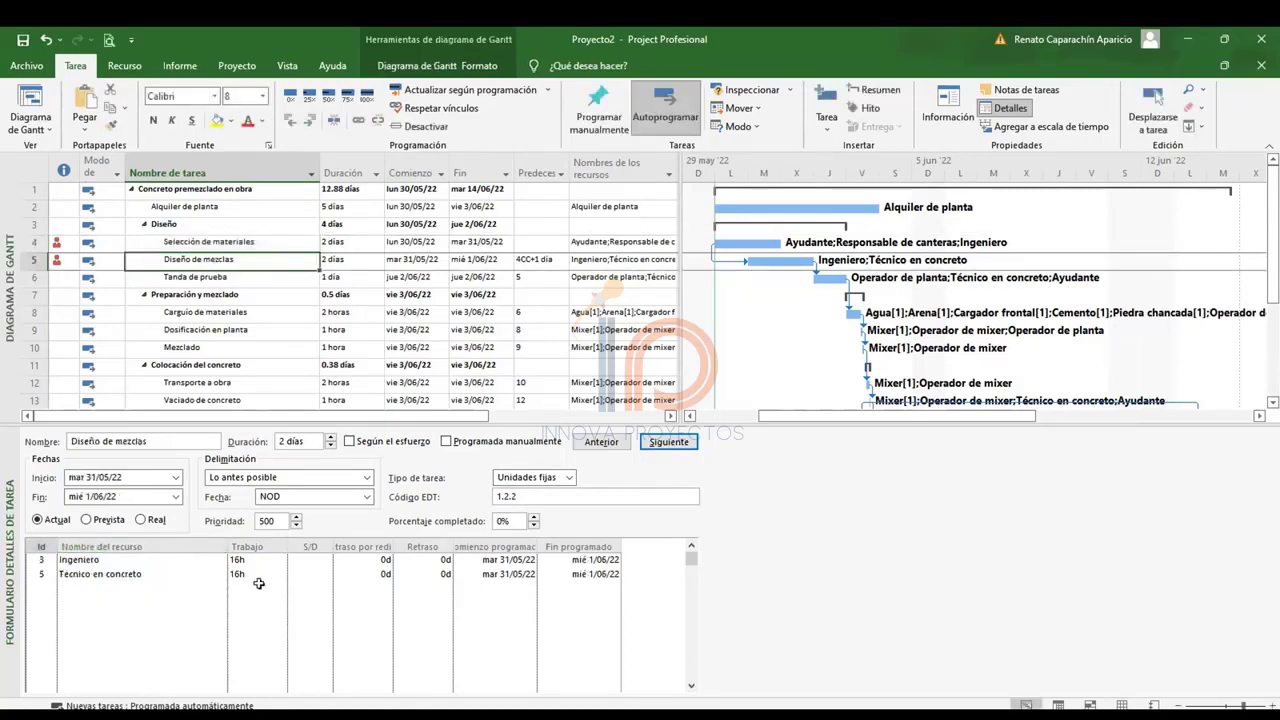
click(201, 277)
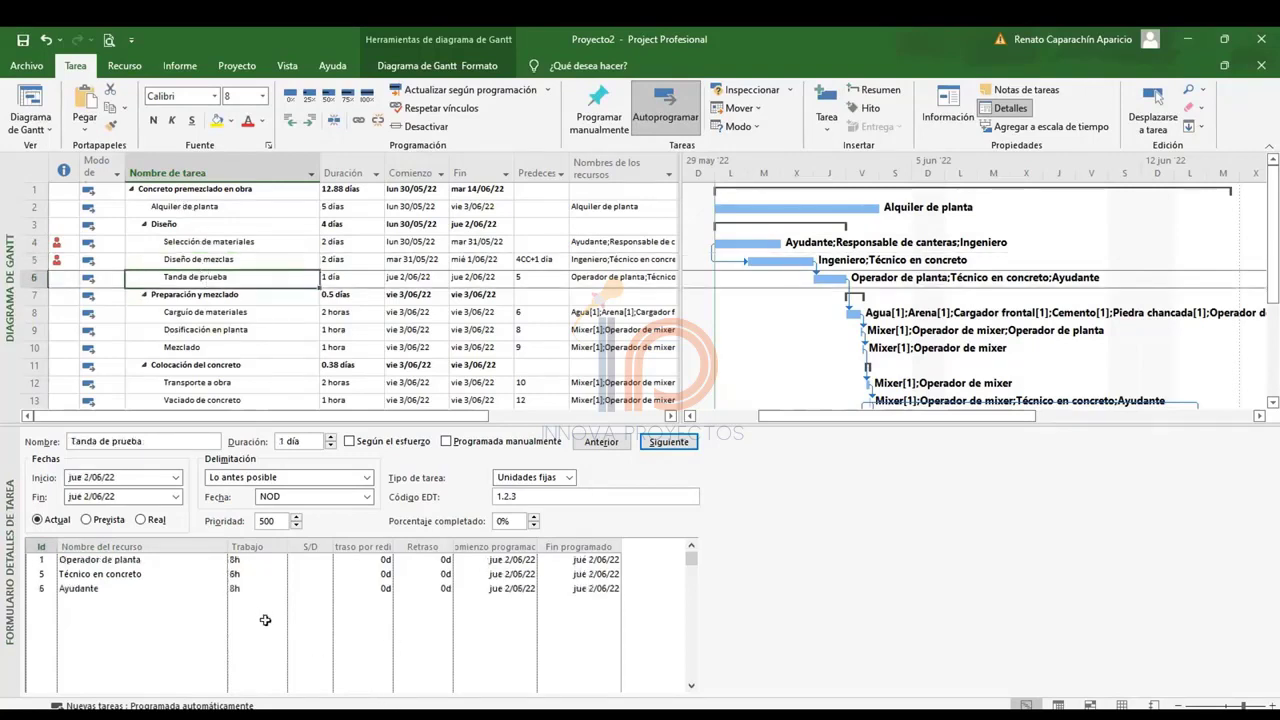
click(180, 313)
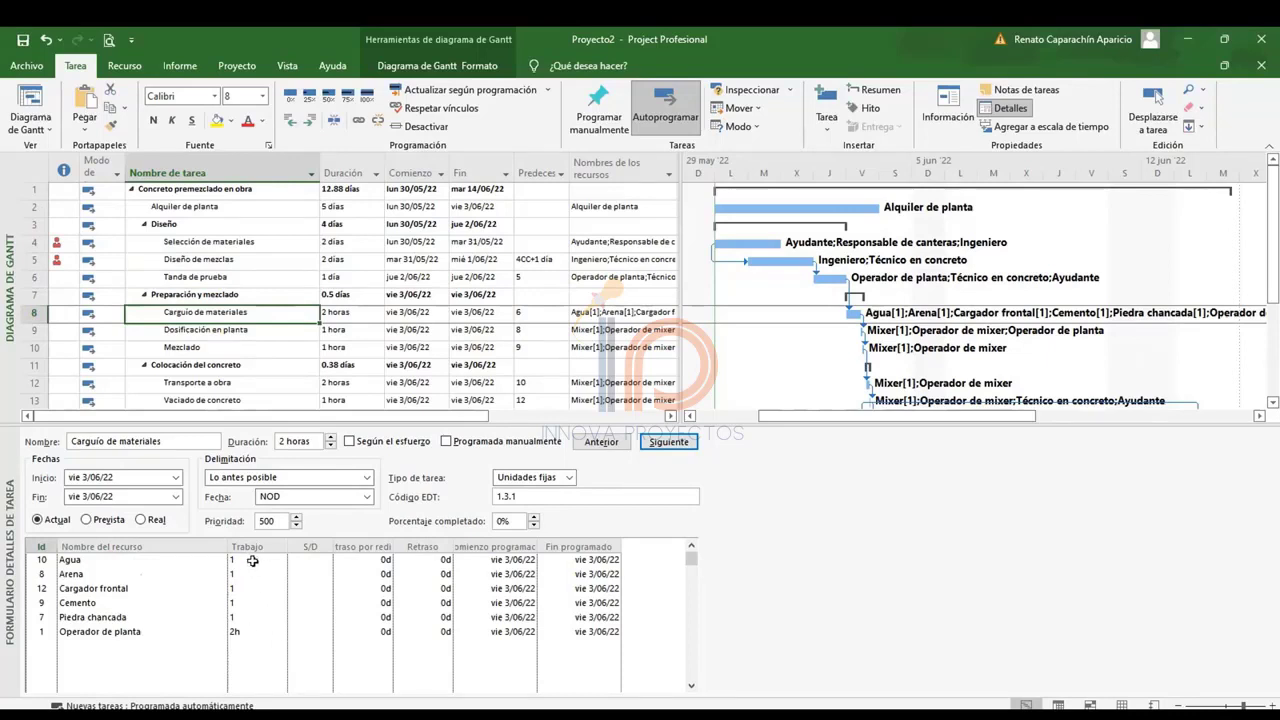
click(255, 560)
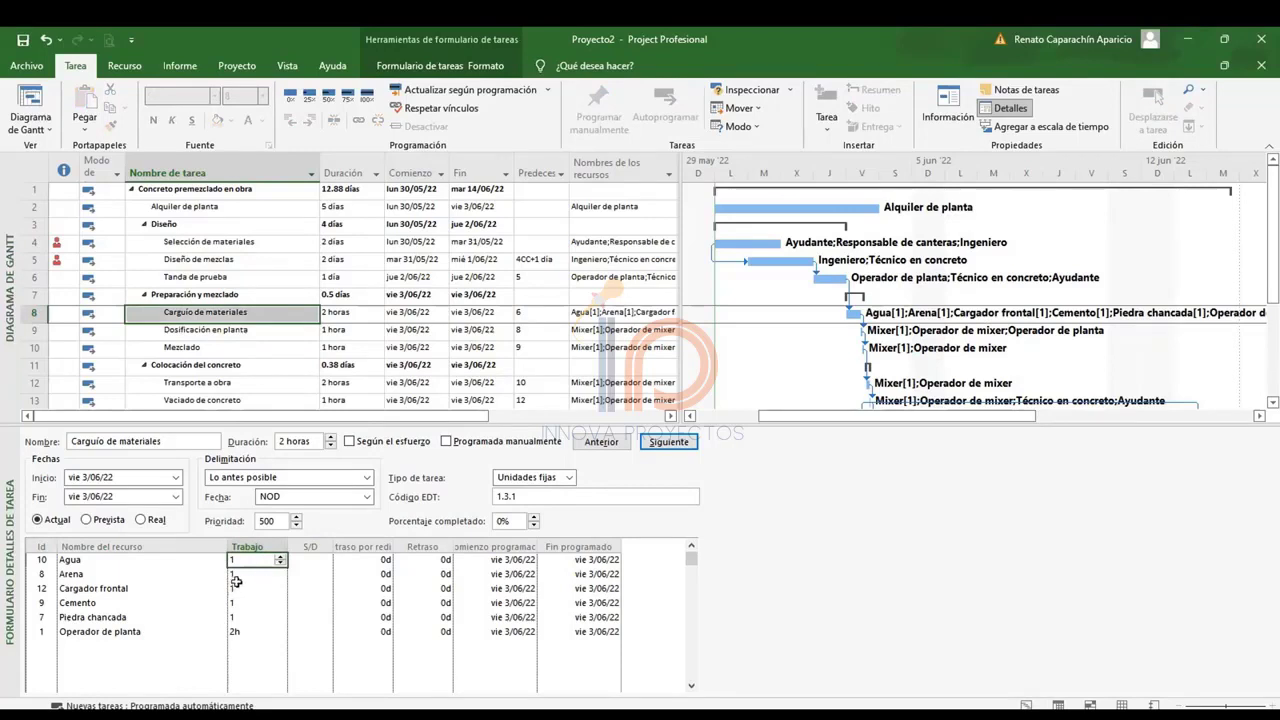
click(236, 576)
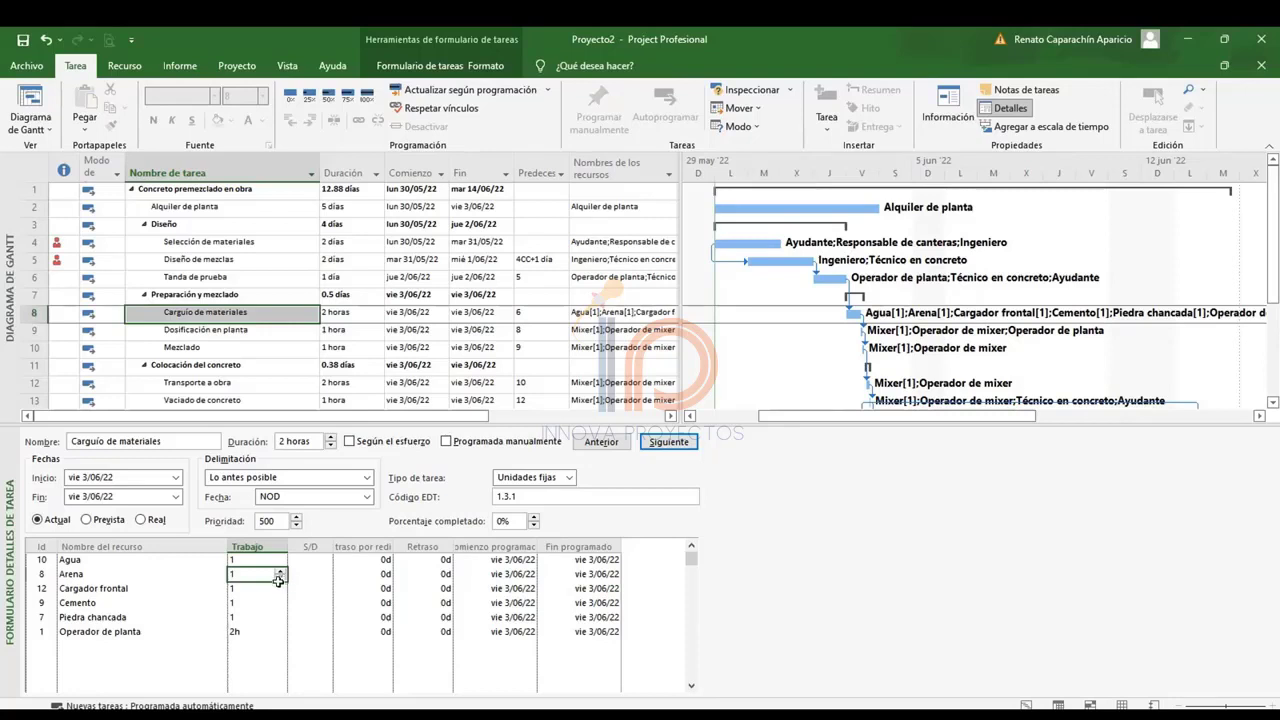
Hide the task details form and switch to the resource sheet view (Hoja de recursos).
click(212, 259)
click(1008, 108)
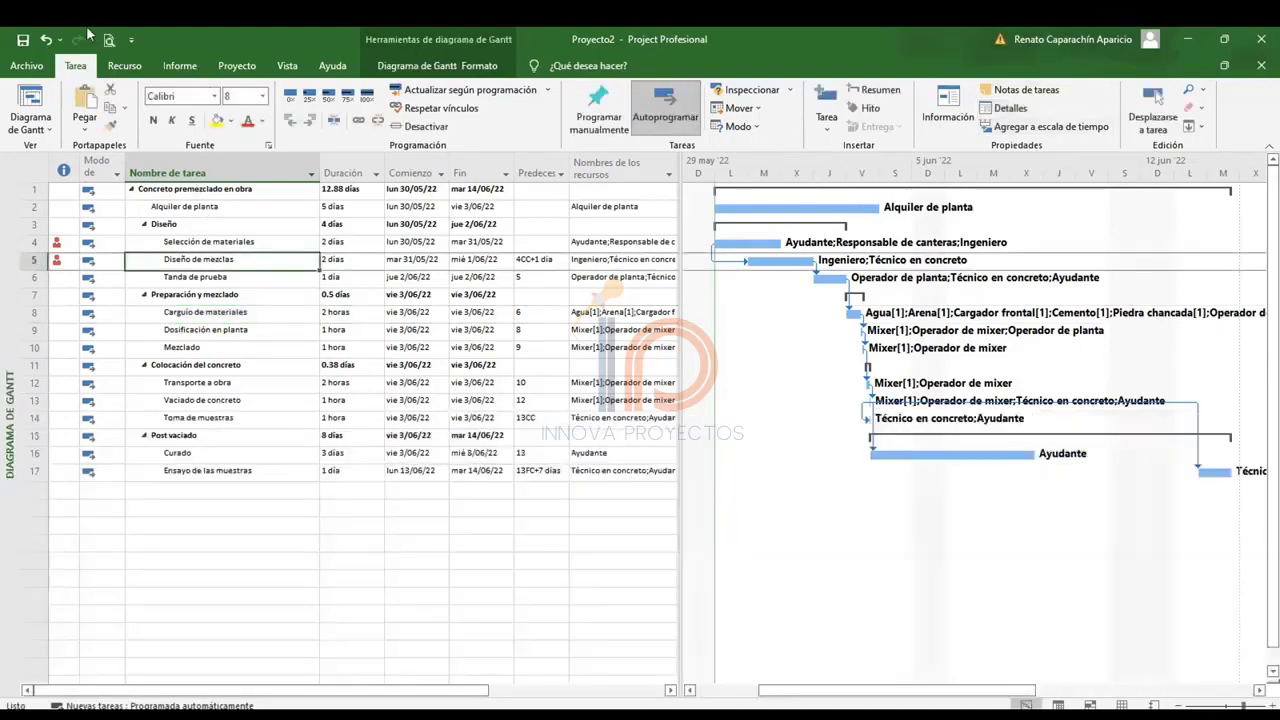
click(33, 128)
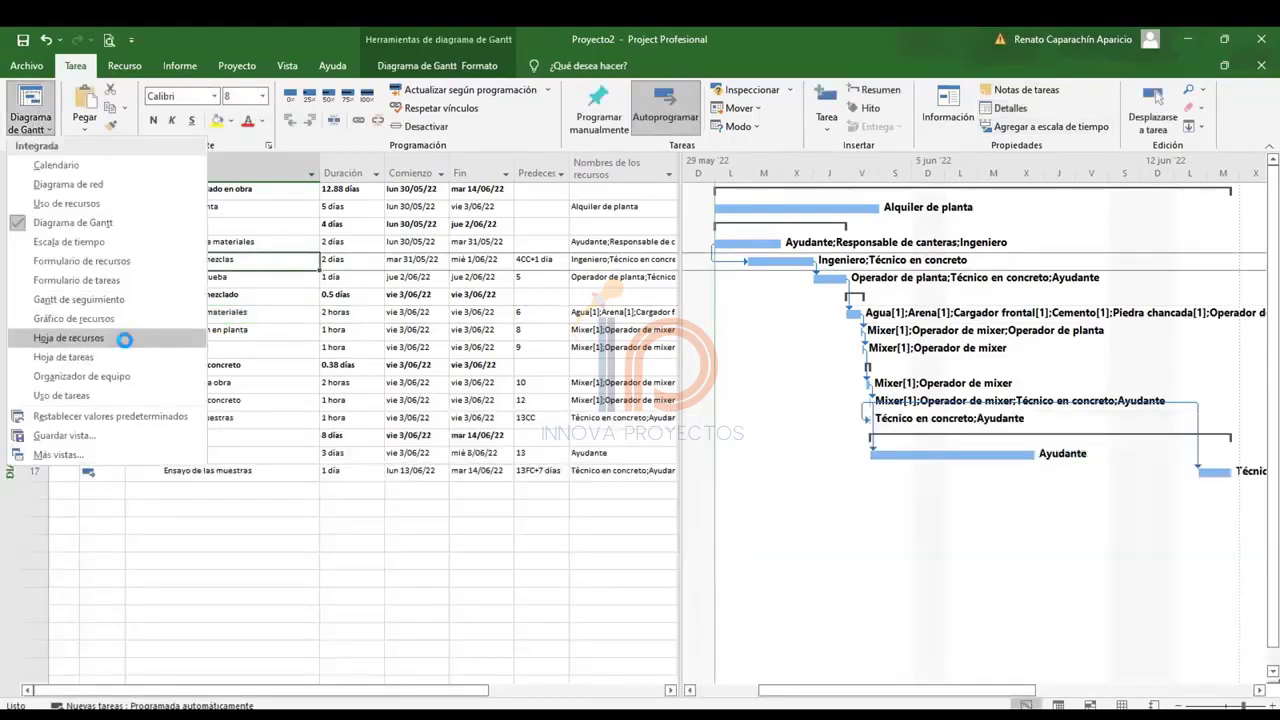
click(125, 342)
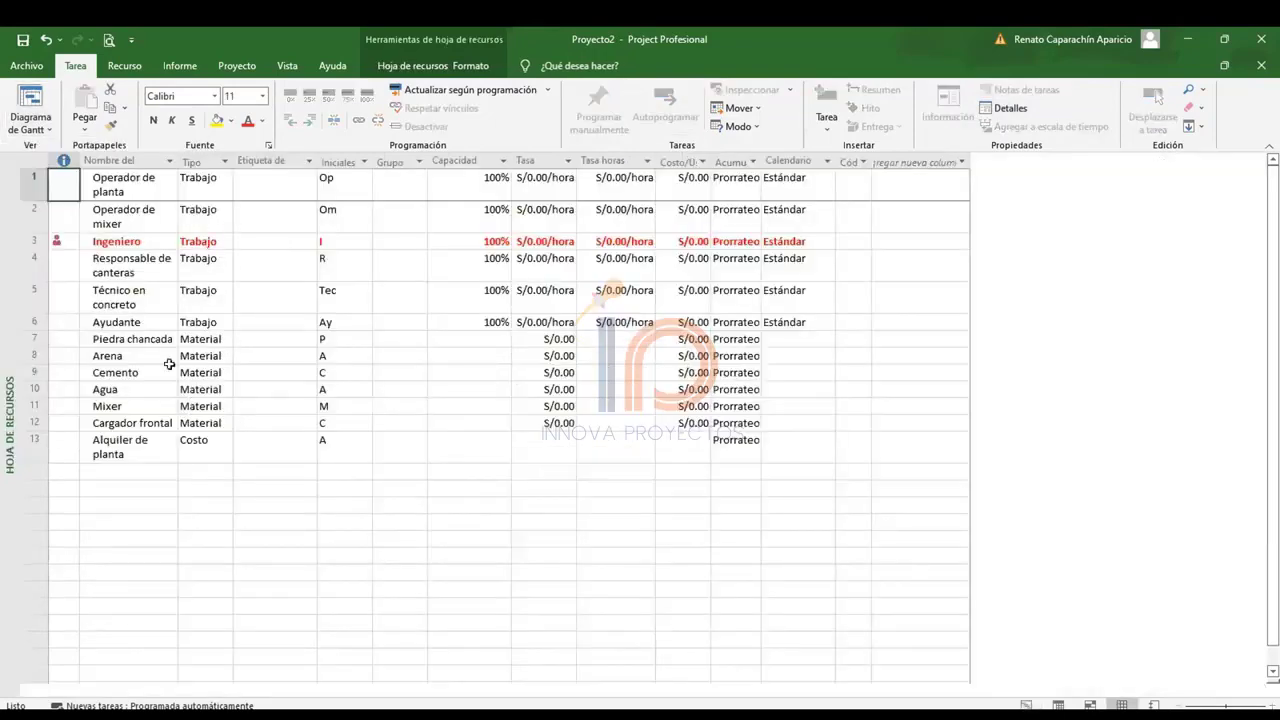
click(126, 322)
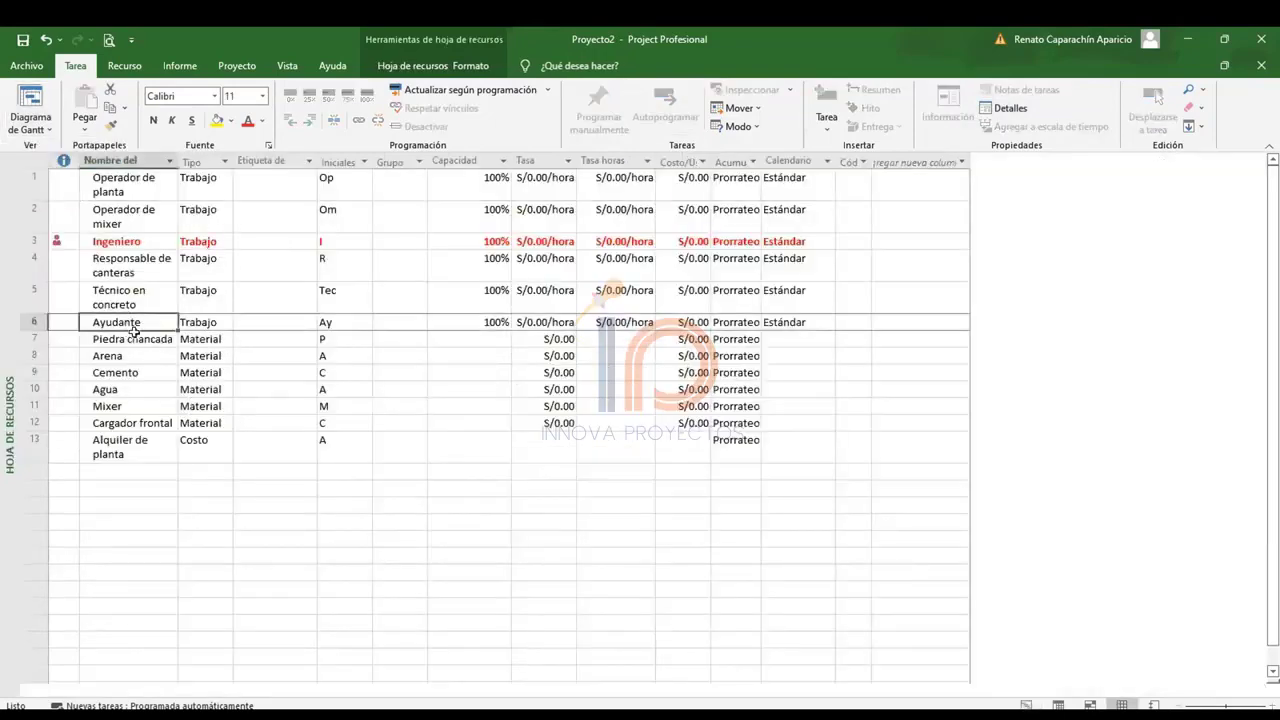
click(142, 339)
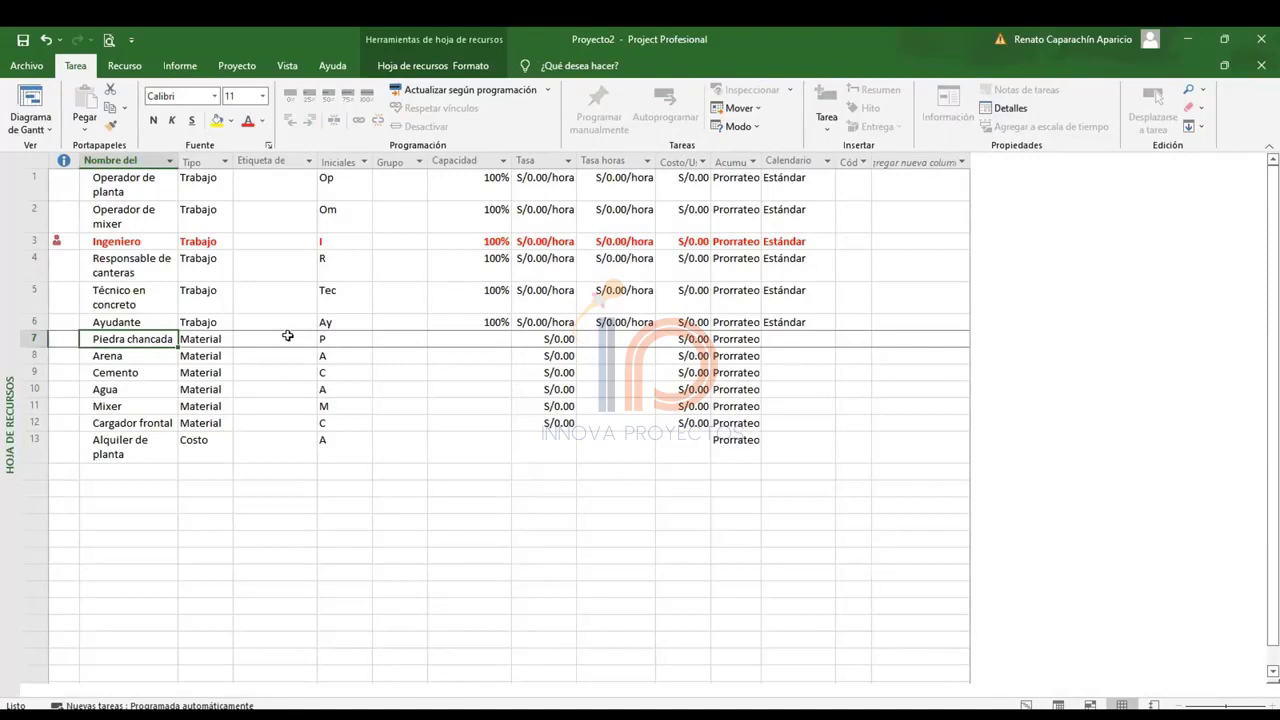
click(310, 163)
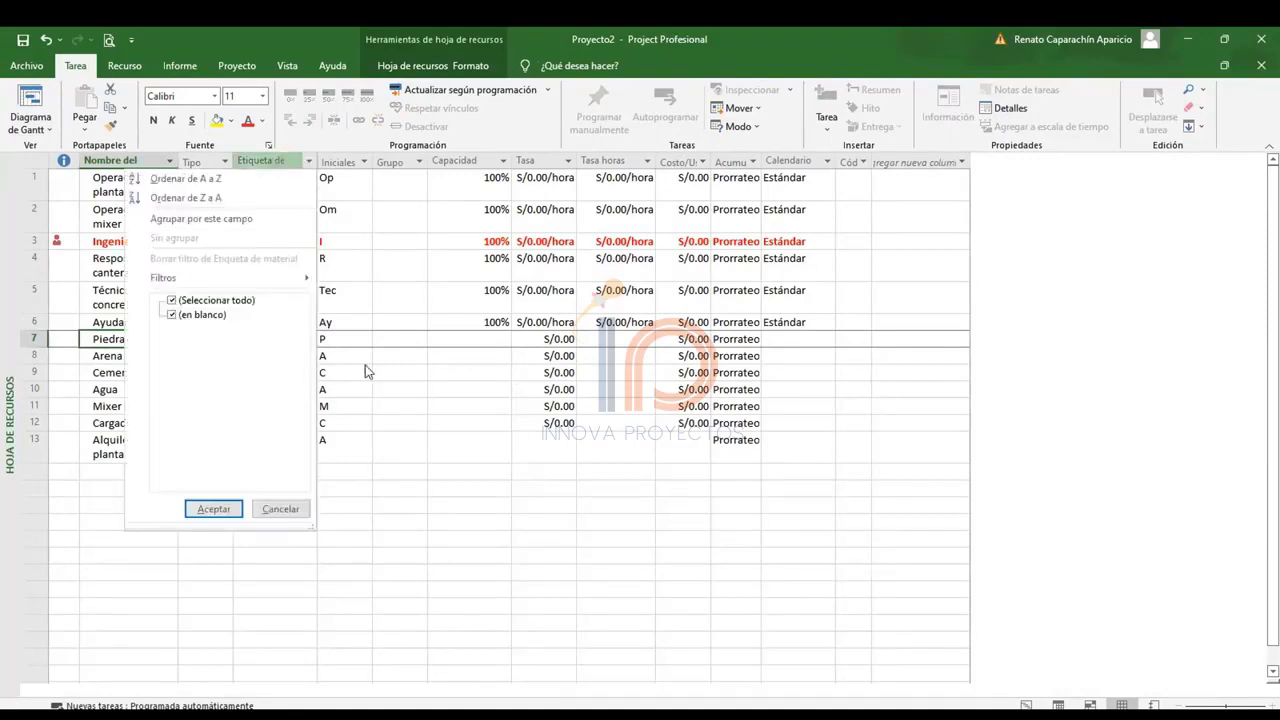
click(452, 545)
Set the material label of both Piedra chancada and Arena to M³ in the resource sheet.
click(268, 339)
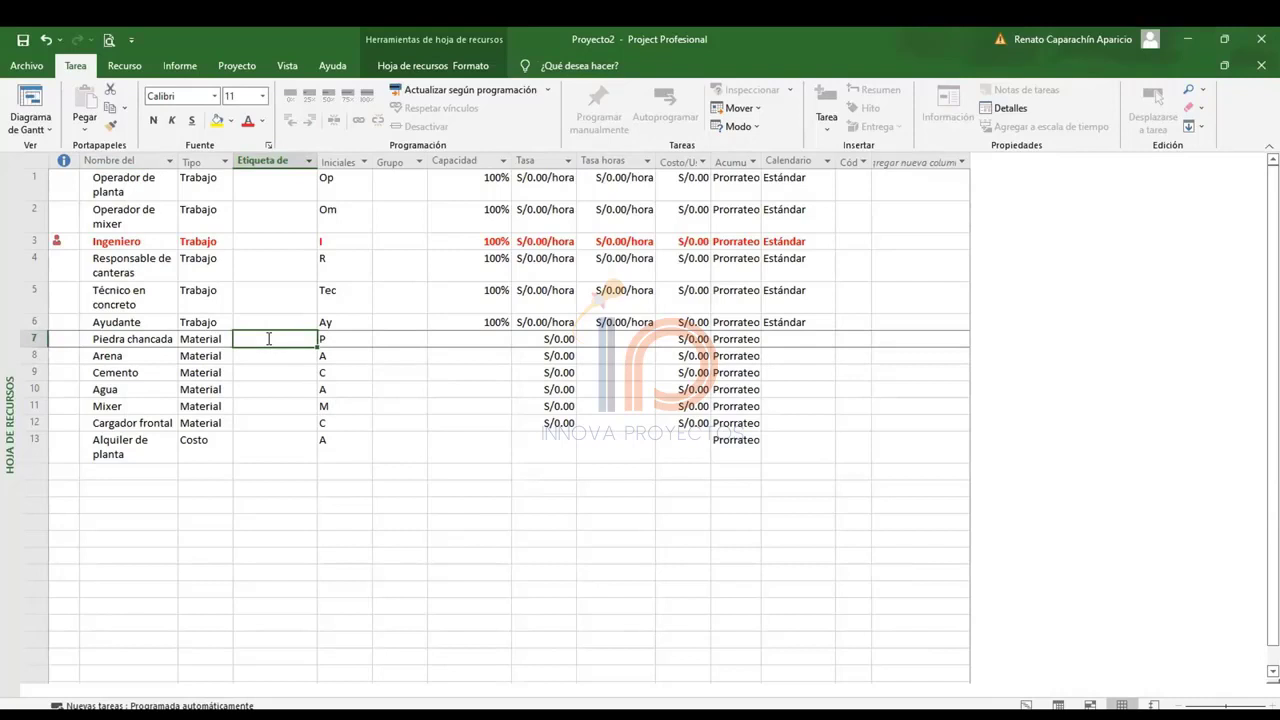
text(M)
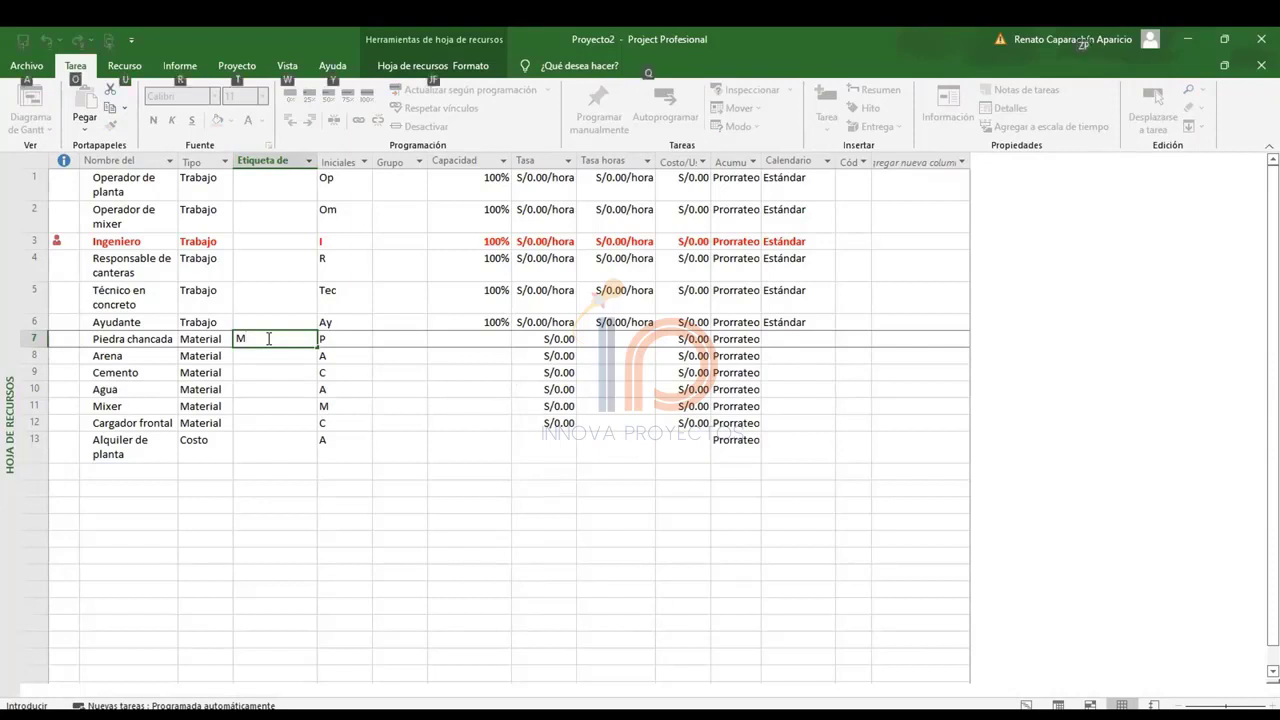
text(³)
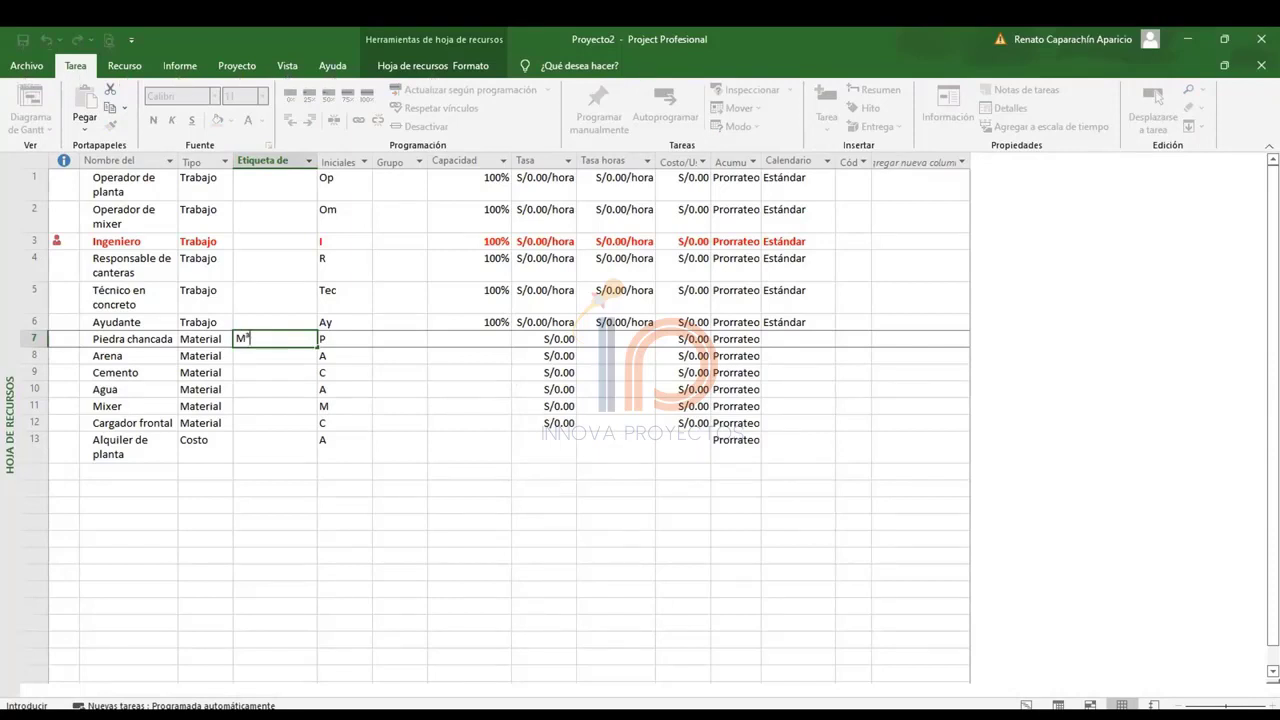
key(Return)
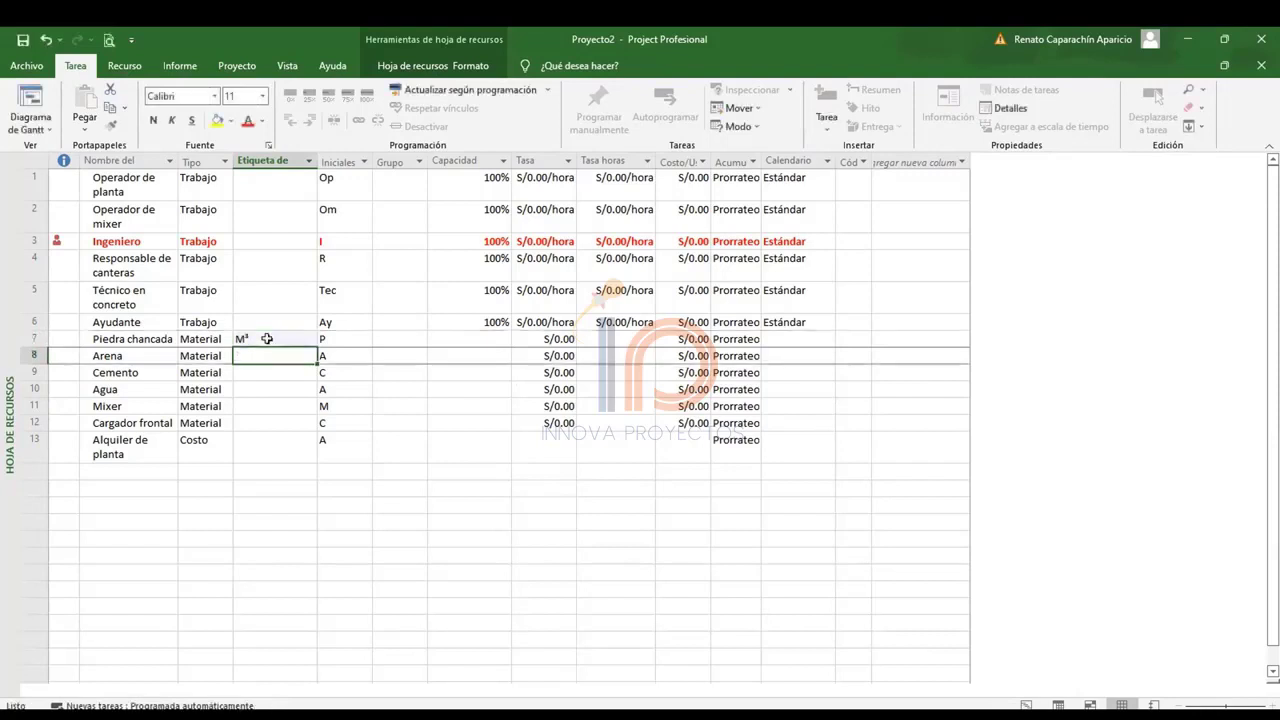
text(M)
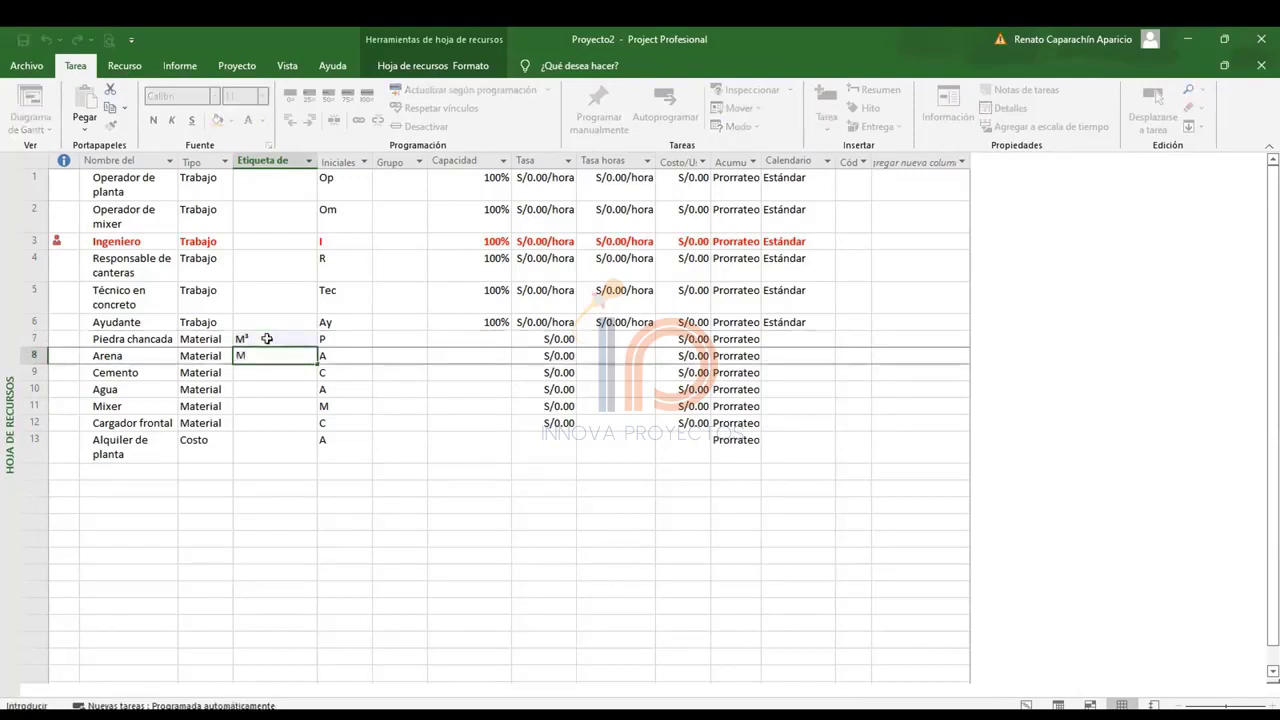
text(³)
key(Return)
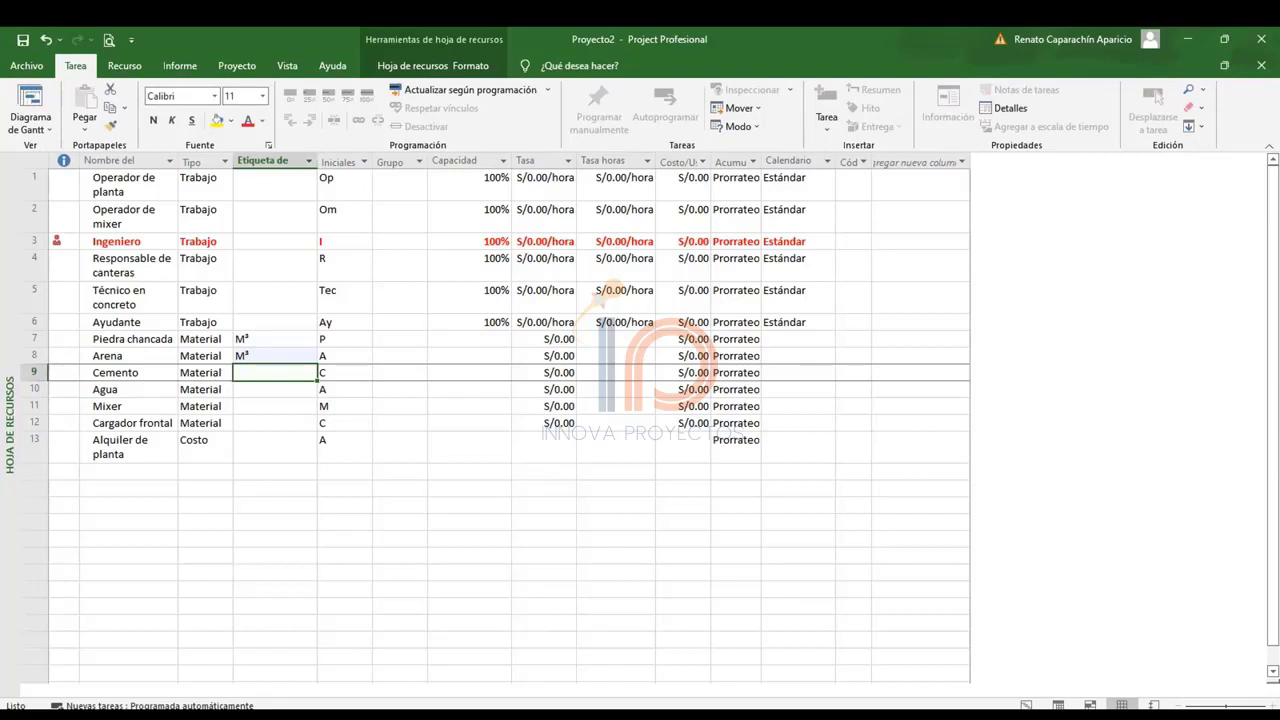
Set the material label of Cemento to Bolsas and that of Agua to Litros.
text(Bolsas)
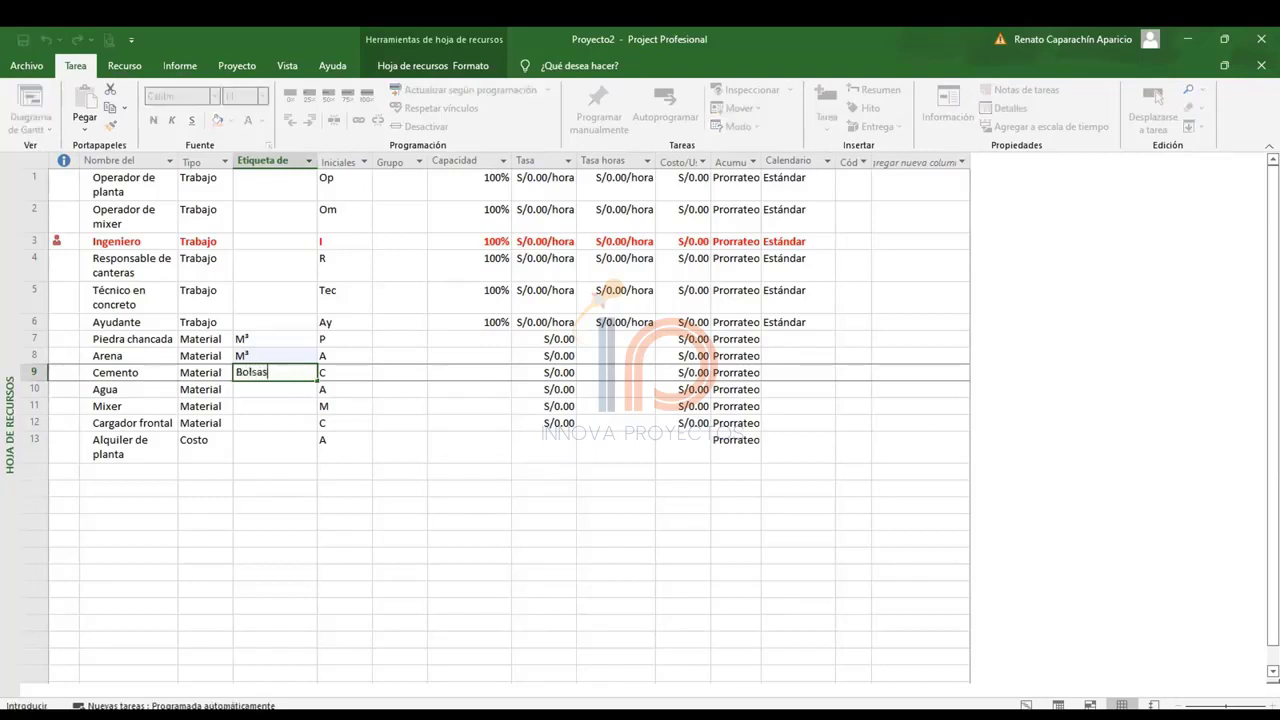
key(Return)
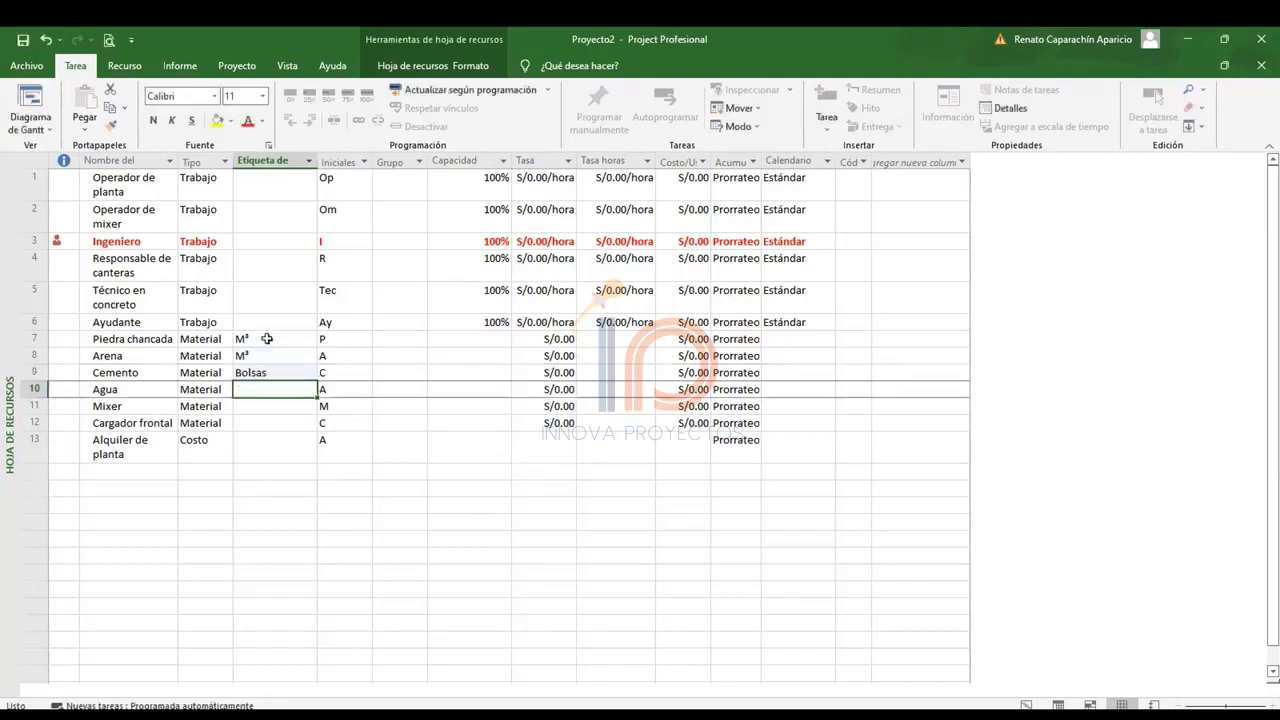
text(Litros)
key(Return)
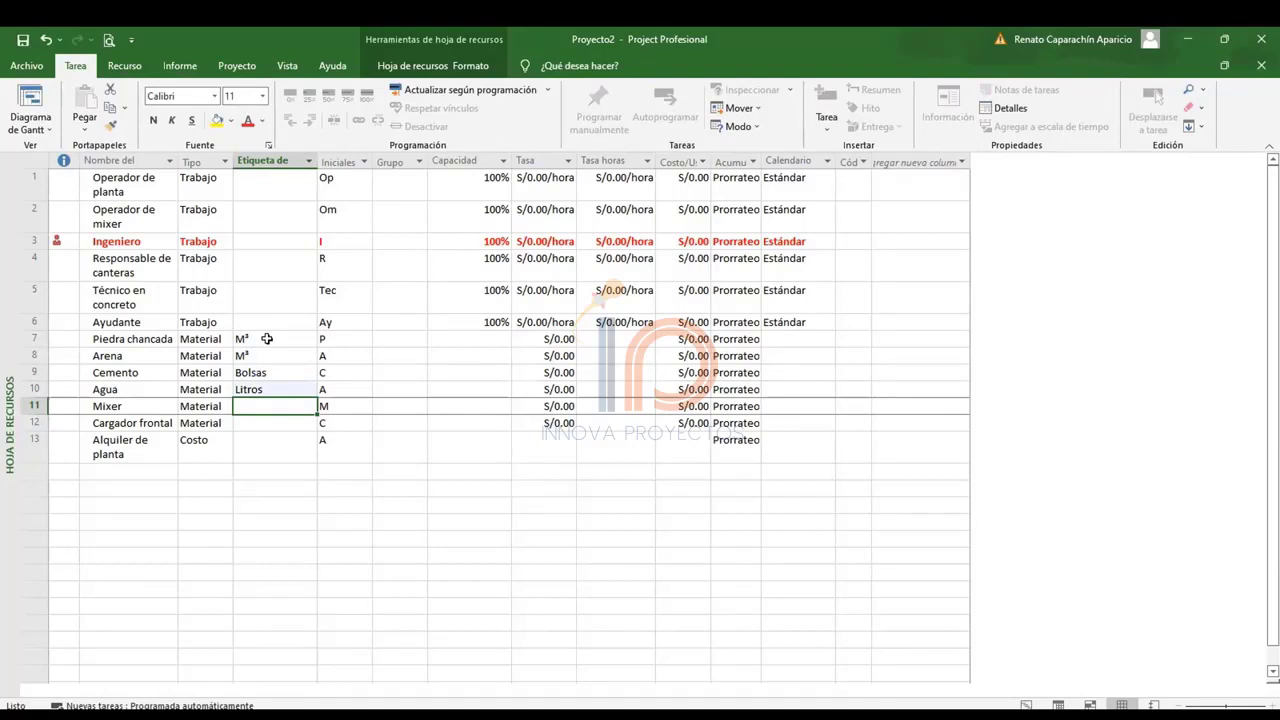
key(Down)
key(Up)
key(Up)
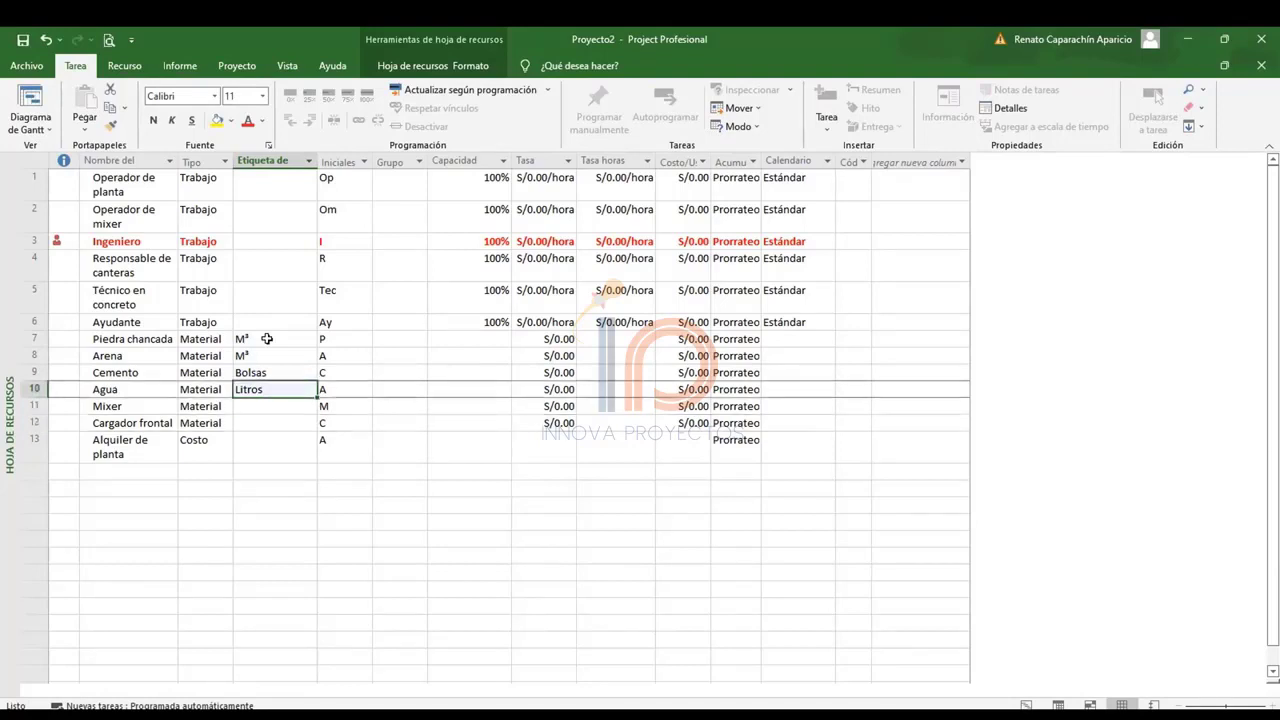
key(Down)
key(Down)
key(Down)
key(Up)
key(Up)
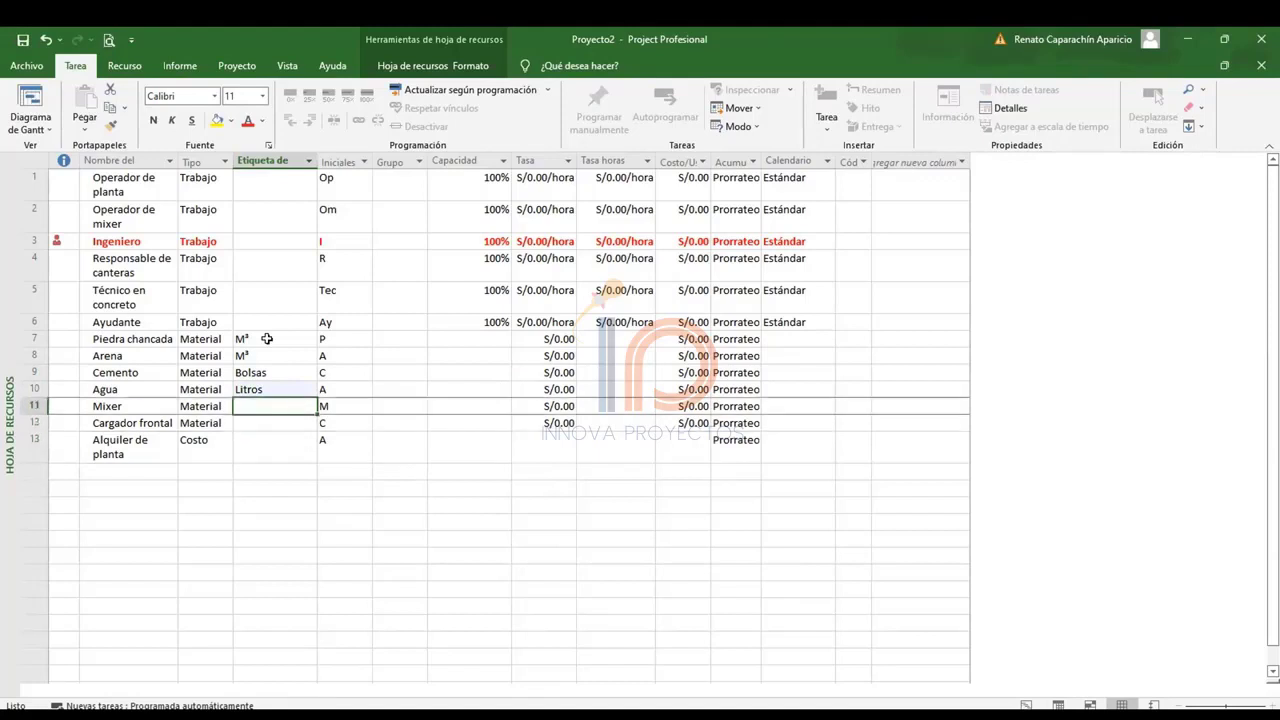
Return to the Gantt chart view and show the task details form for Carguío de materiales.
click(48, 131)
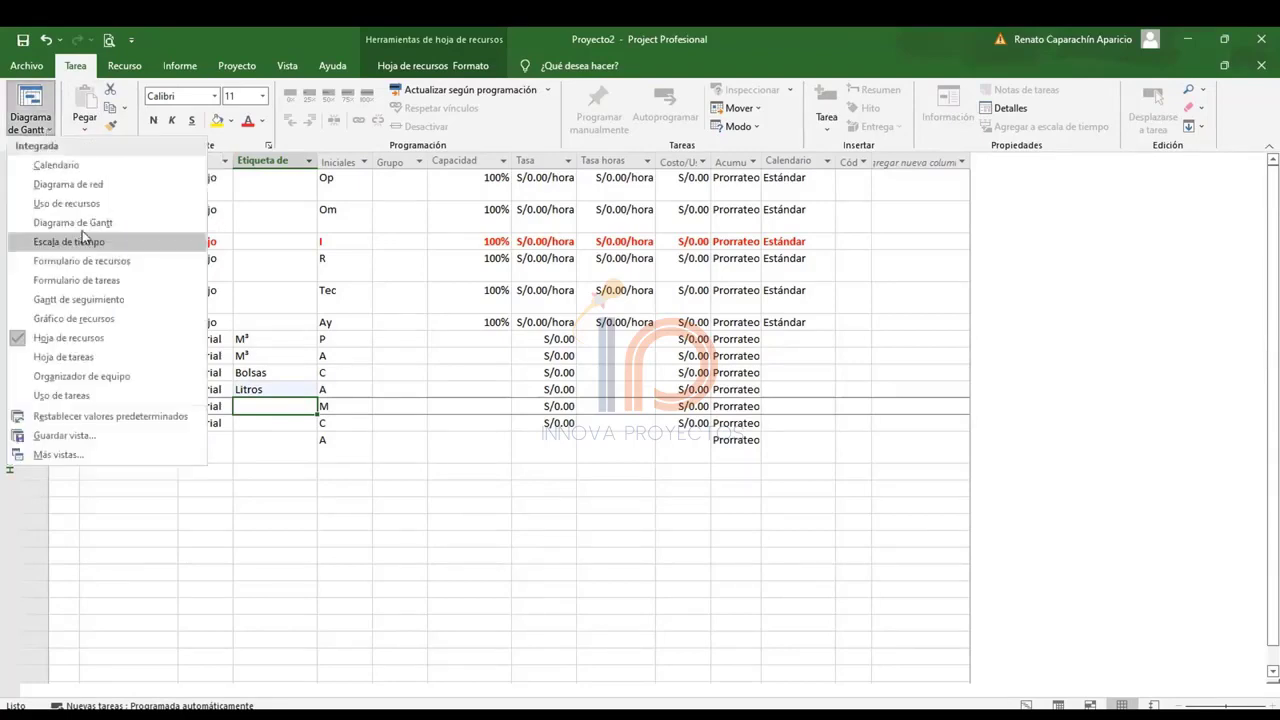
click(82, 224)
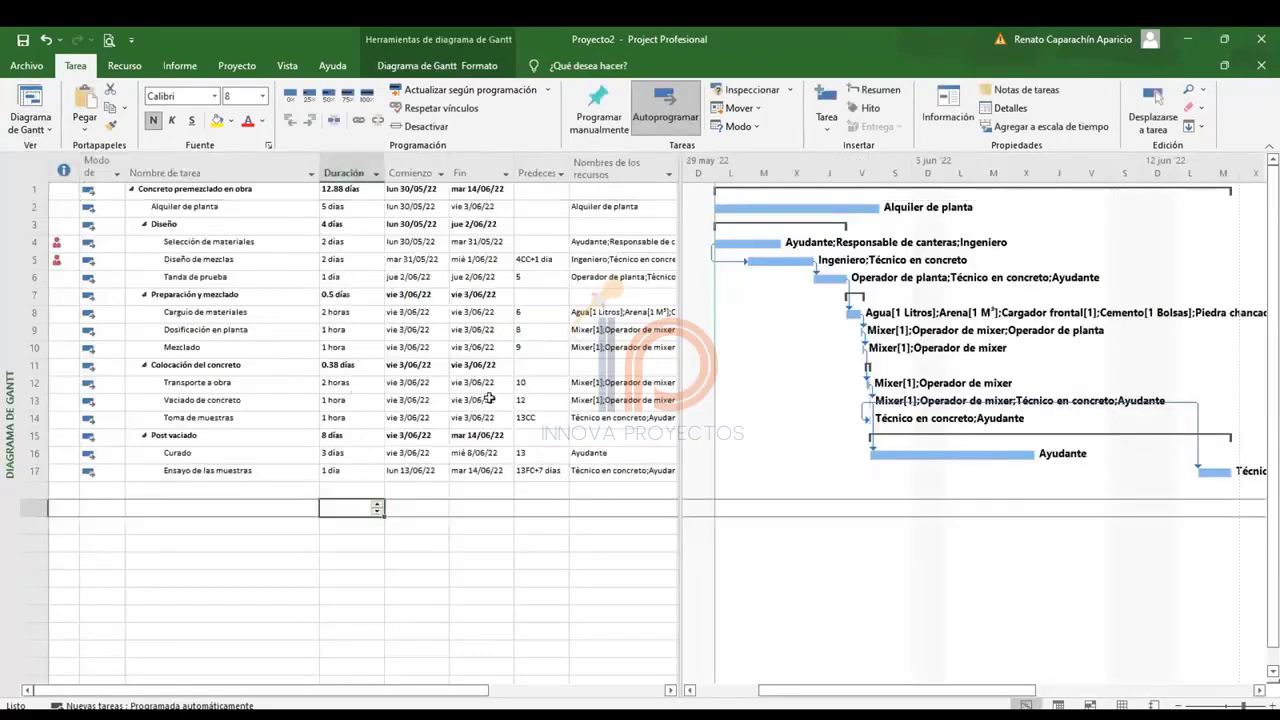
click(1003, 108)
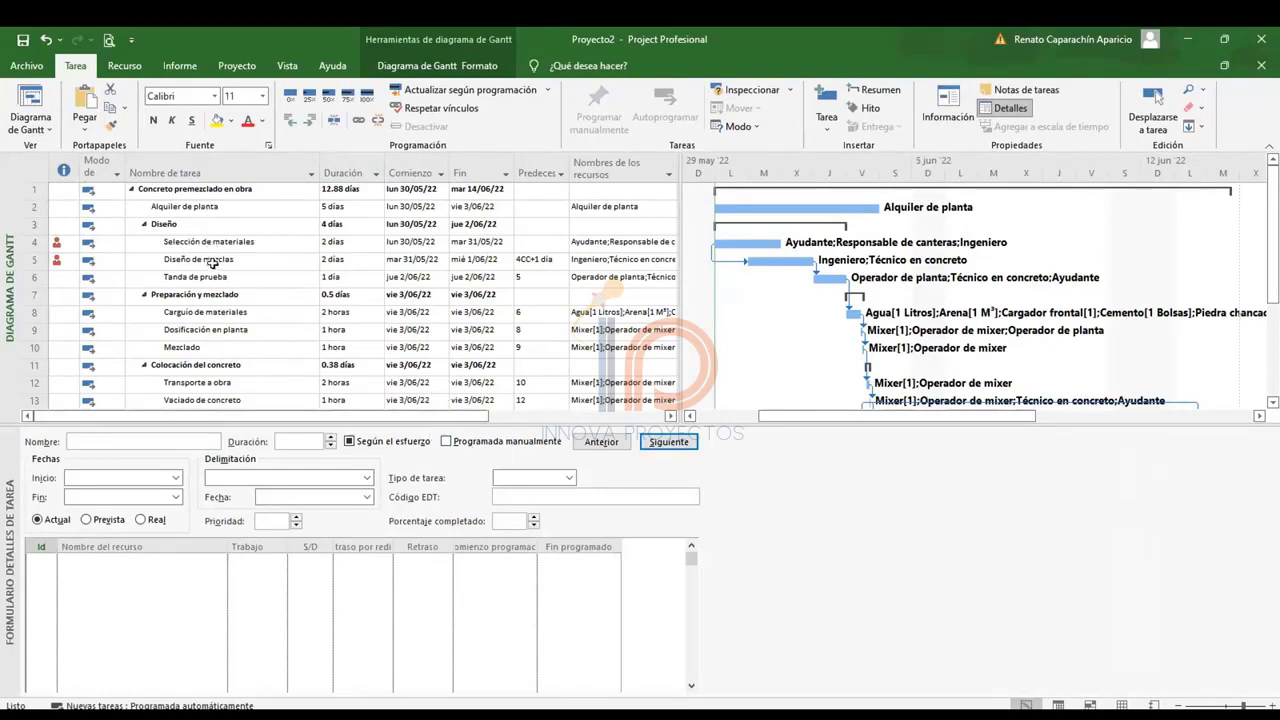
click(190, 312)
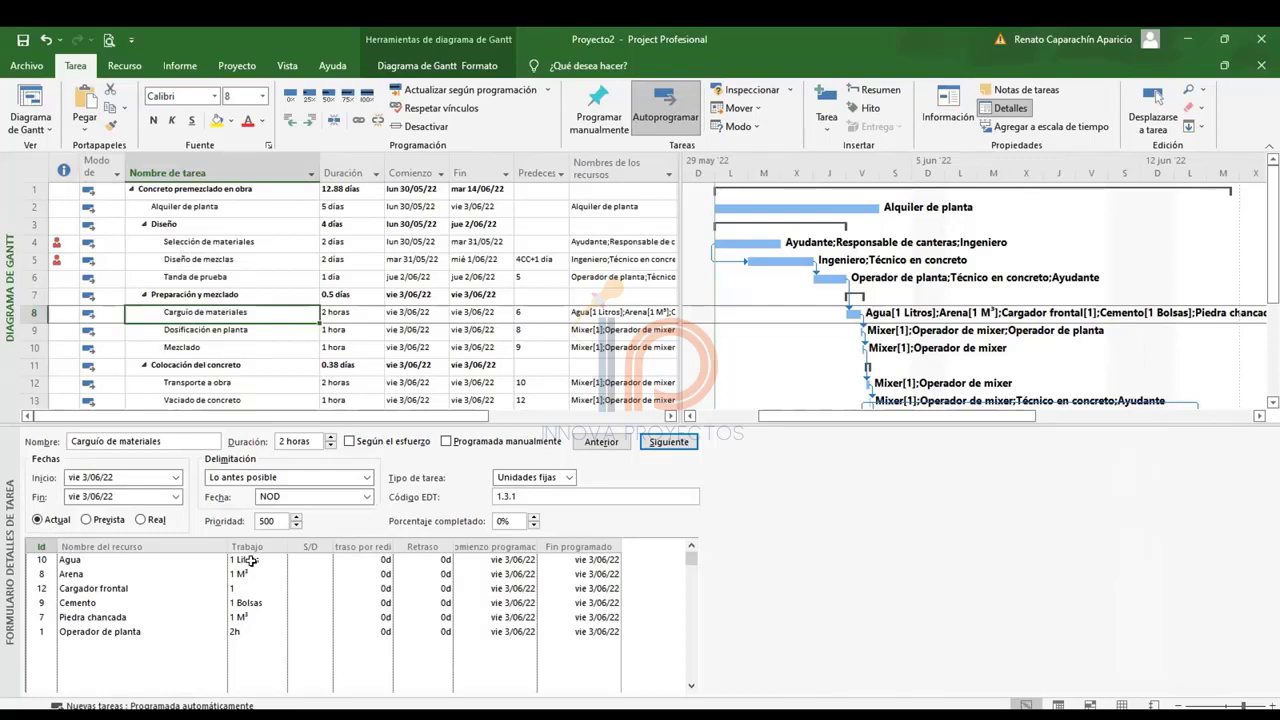
Set the Arena quantity assigned to Carguío de materiales to 10 M³.
click(249, 561)
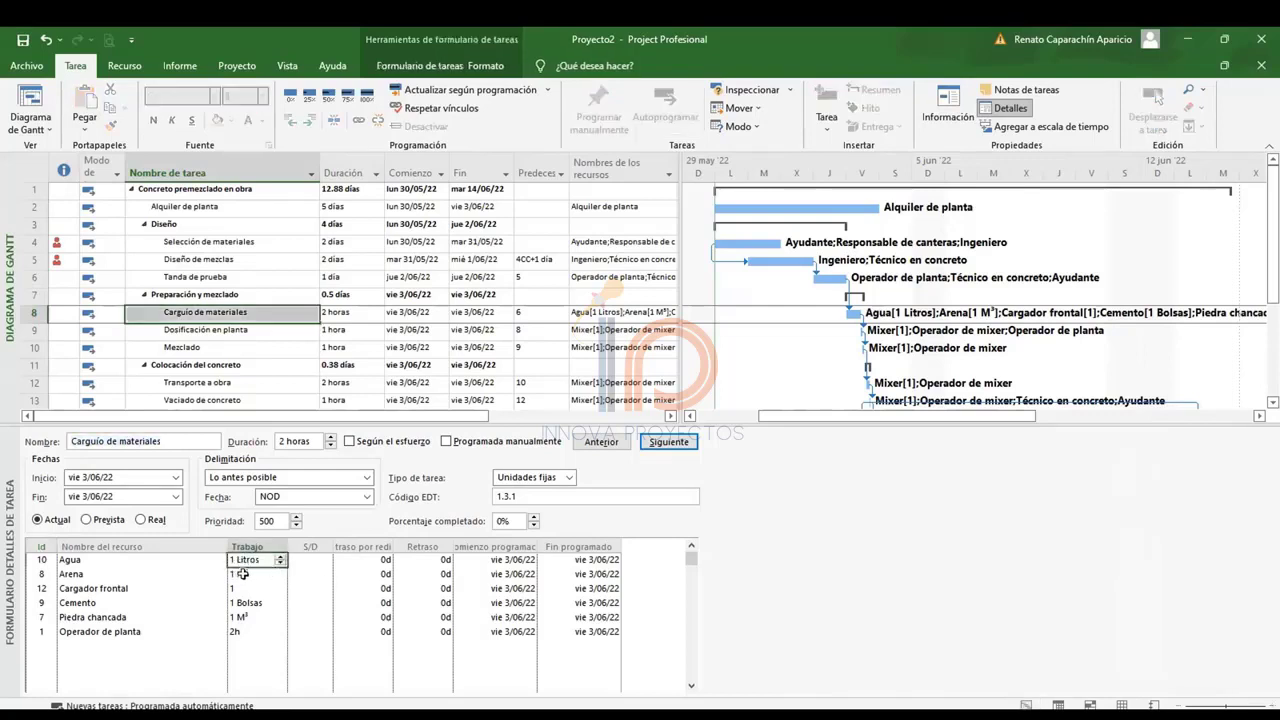
click(243, 574)
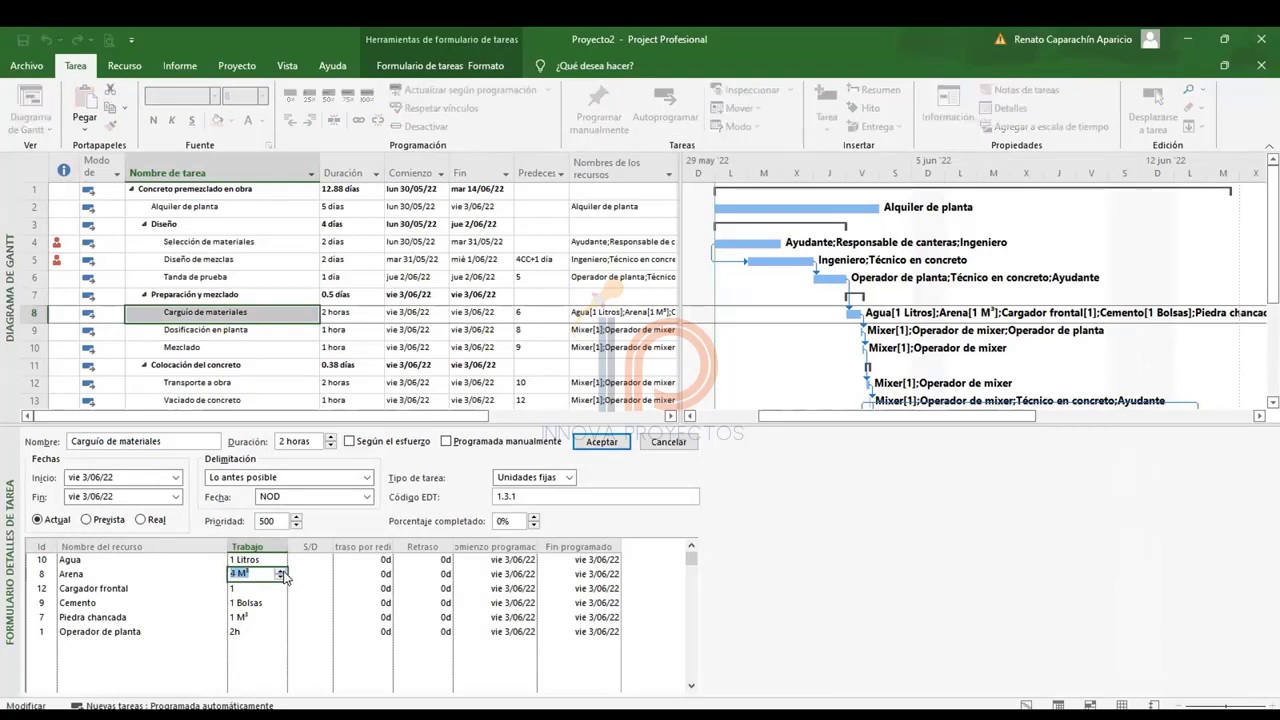
click(281, 572)
click(281, 572)
Set the Cemento quantity assigned to Carguío de materiales to 100 bolsas.
click(248, 604)
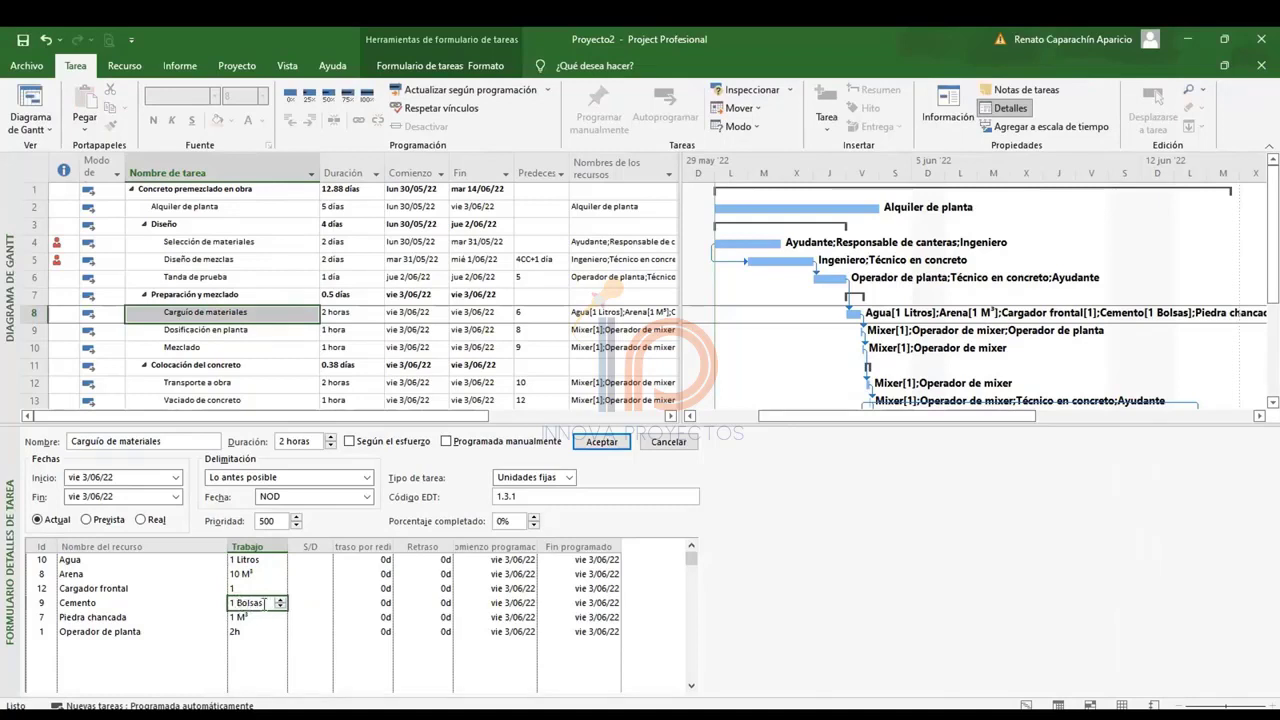
text(100)
key(Return)
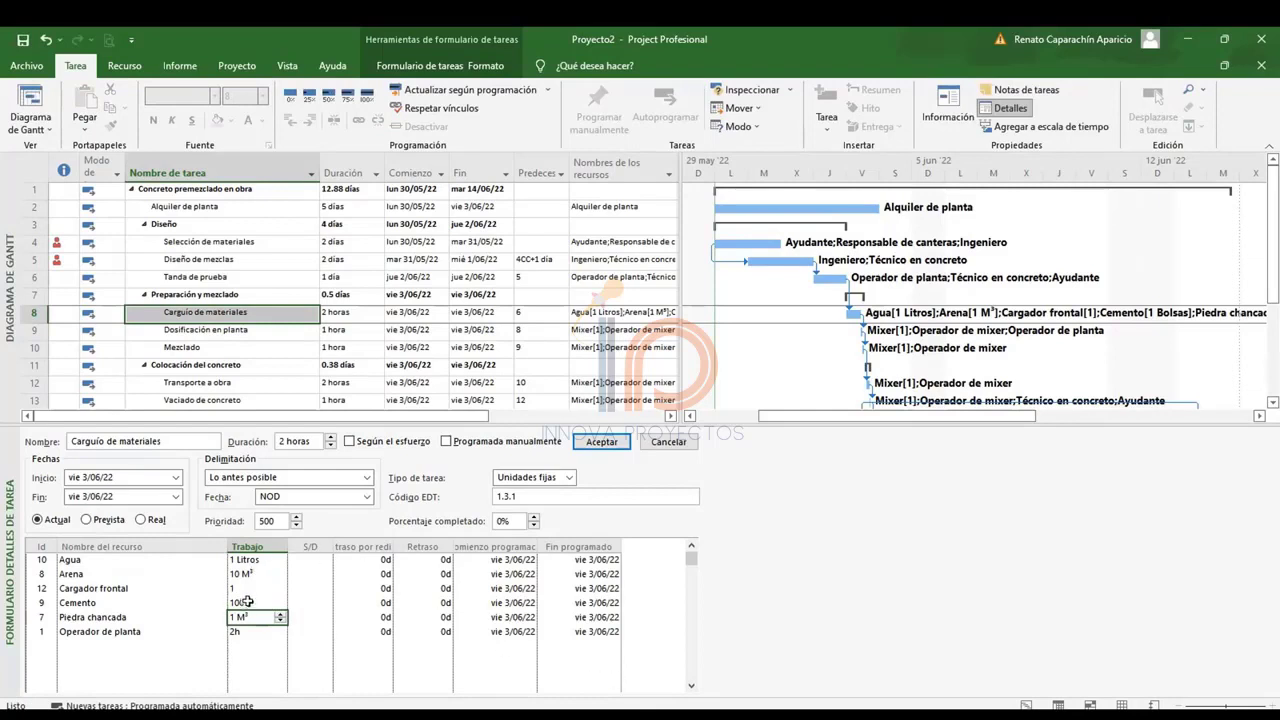
click(247, 600)
click(281, 600)
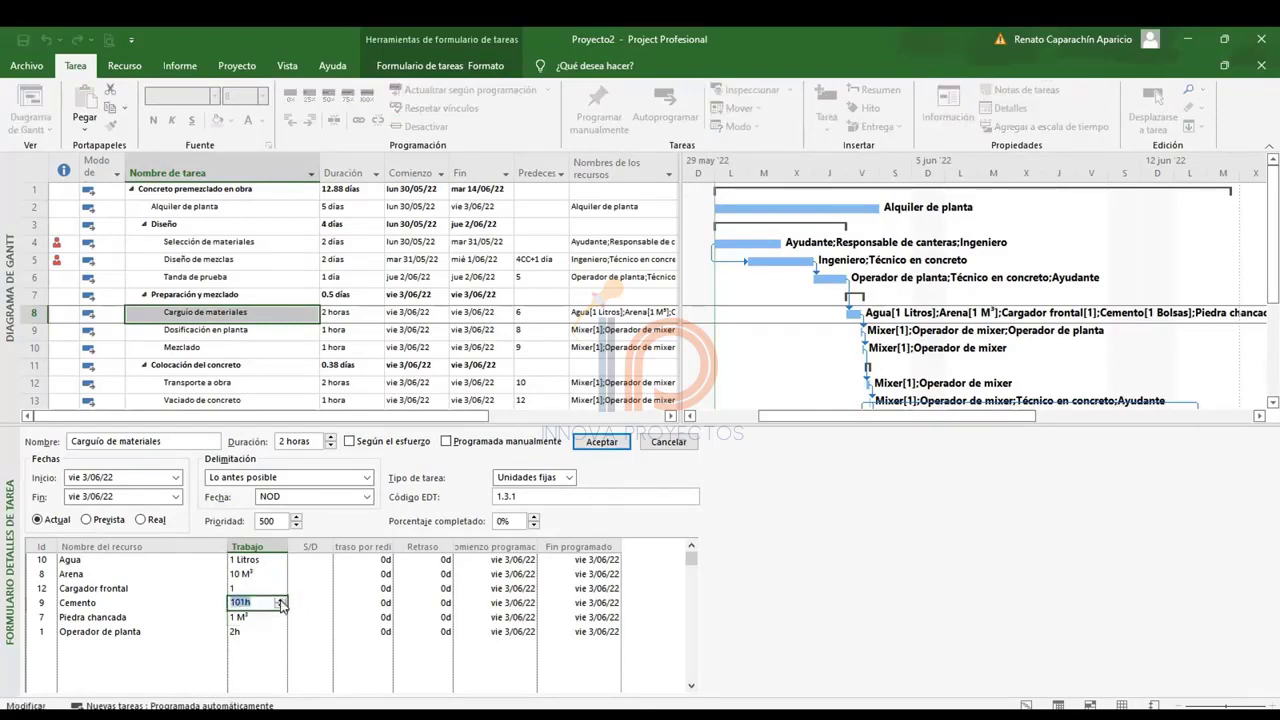
click(281, 606)
click(262, 602)
text(bolsas)
key(Return)
click(262, 602)
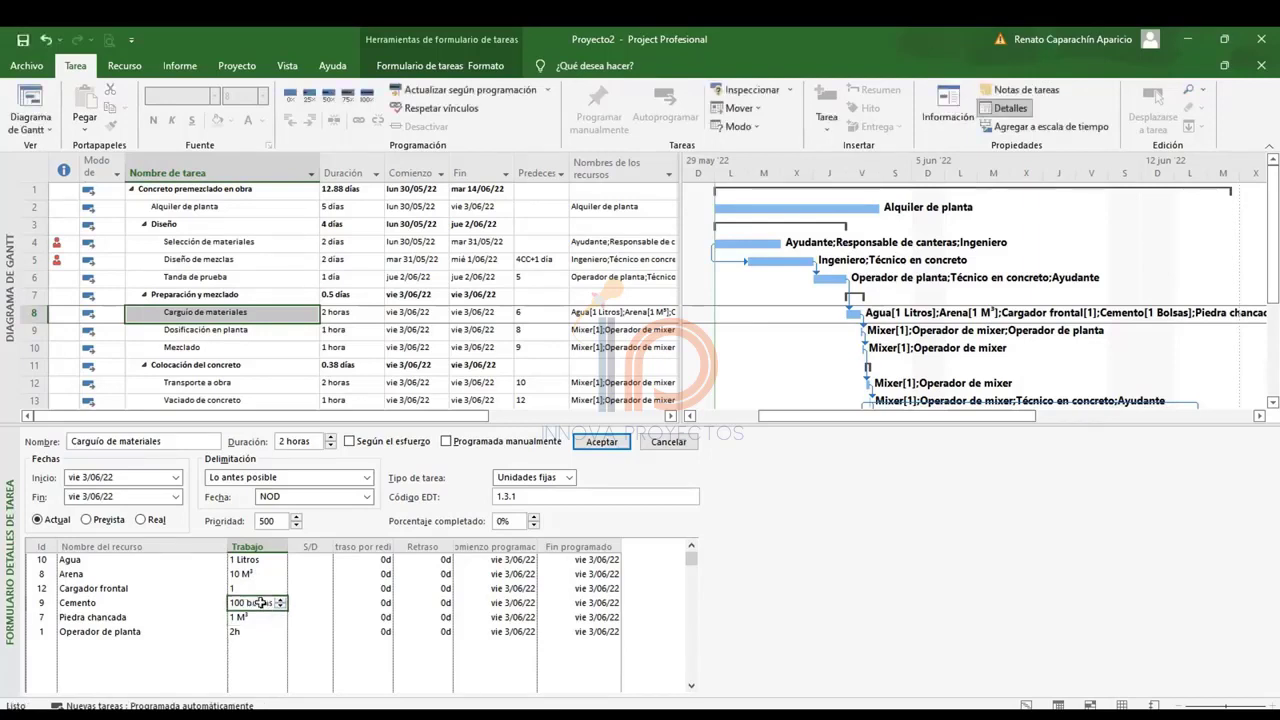
Set the Piedra chancada quantity assigned to Carguío de materiales to 10 M³.
click(255, 617)
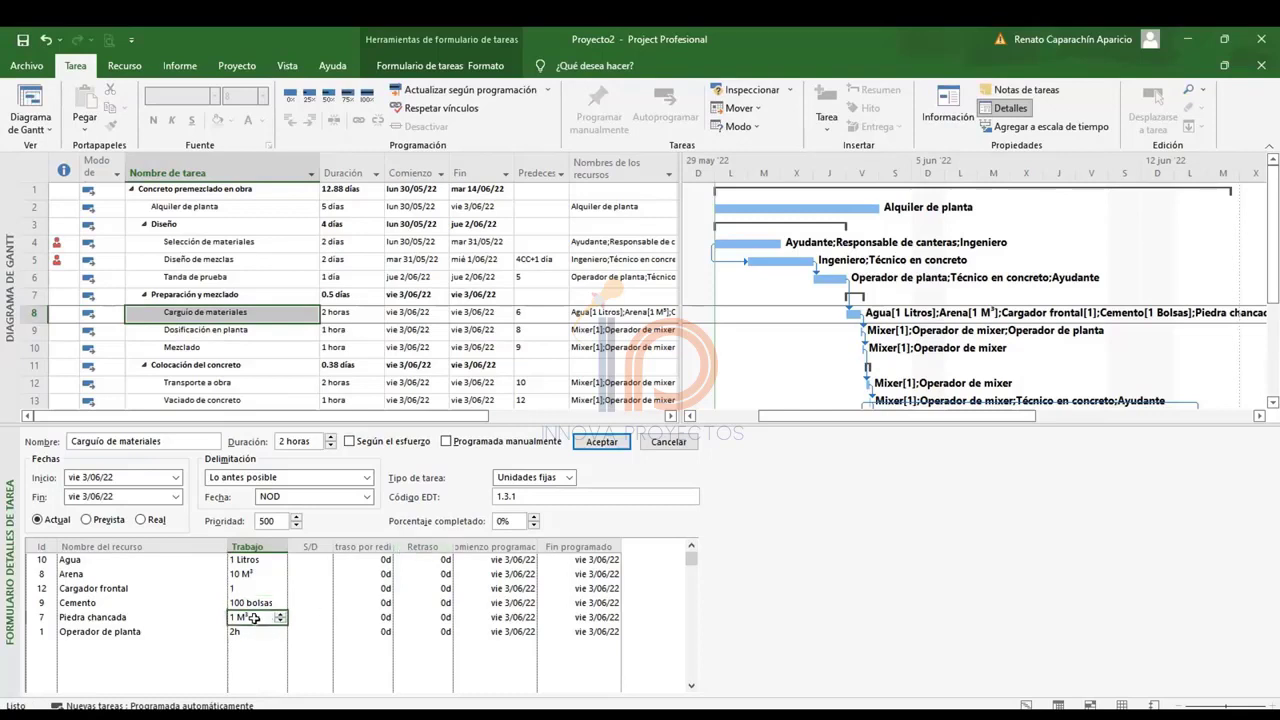
click(281, 614)
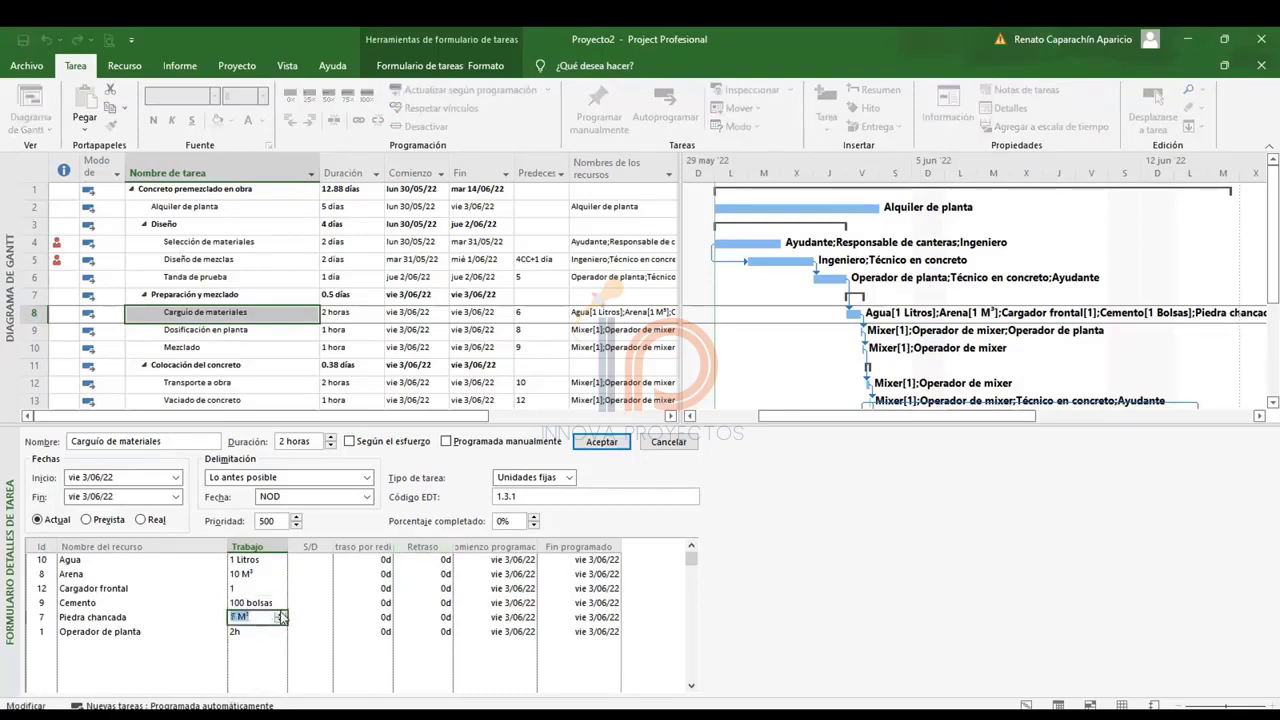
click(280, 613)
Set the Agua quantity assigned to Carguío de materiales to 200 litros and apply the task's resource changes.
click(232, 560)
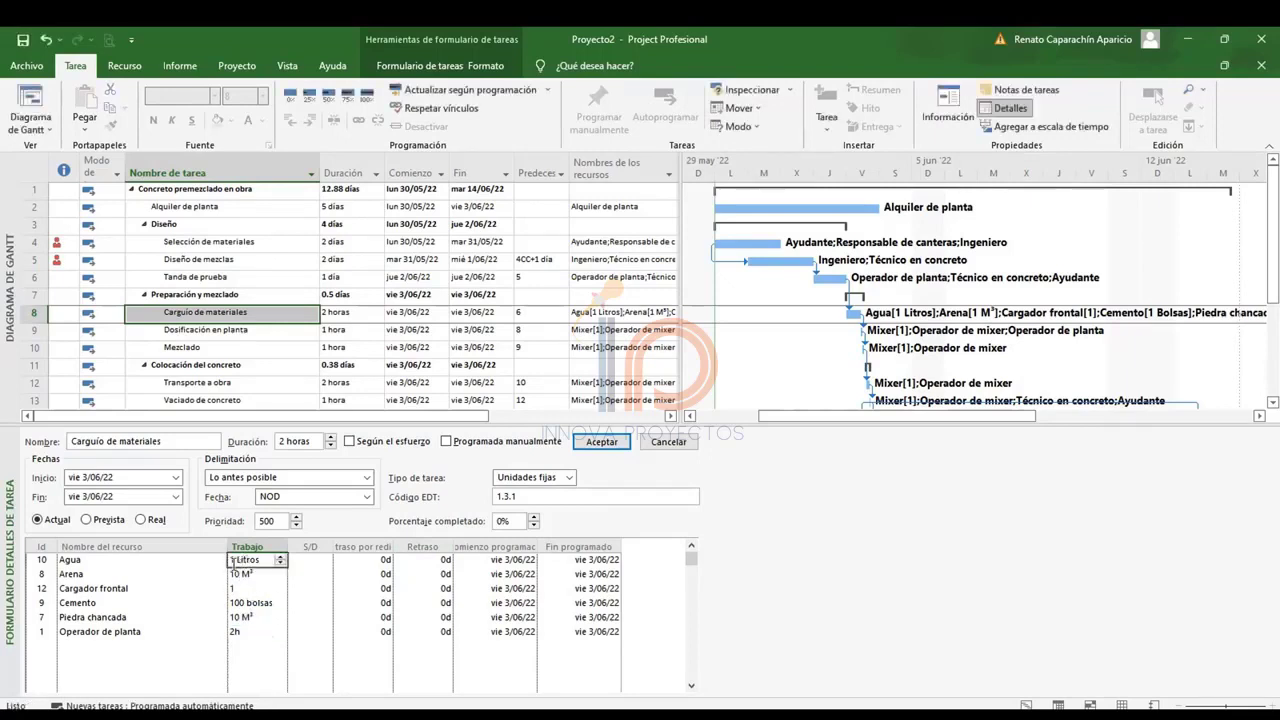
click(235, 560)
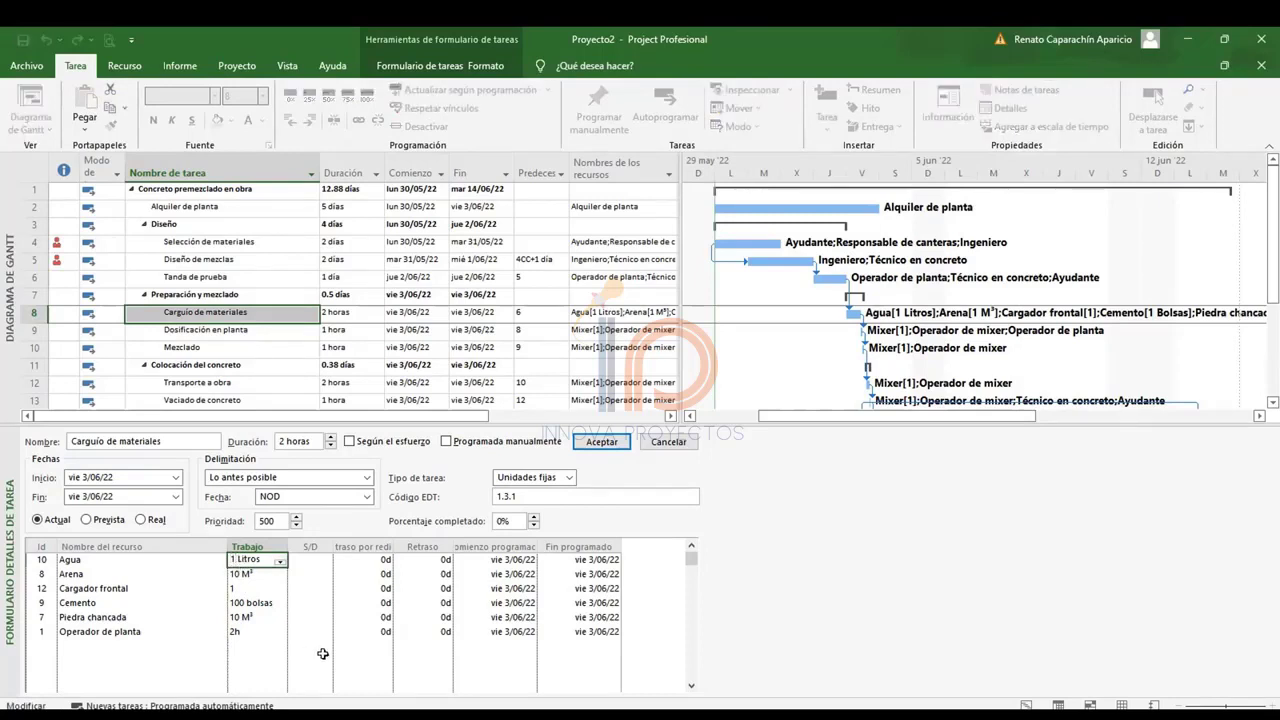
key(BackSpace)
text(200)
key(Return)
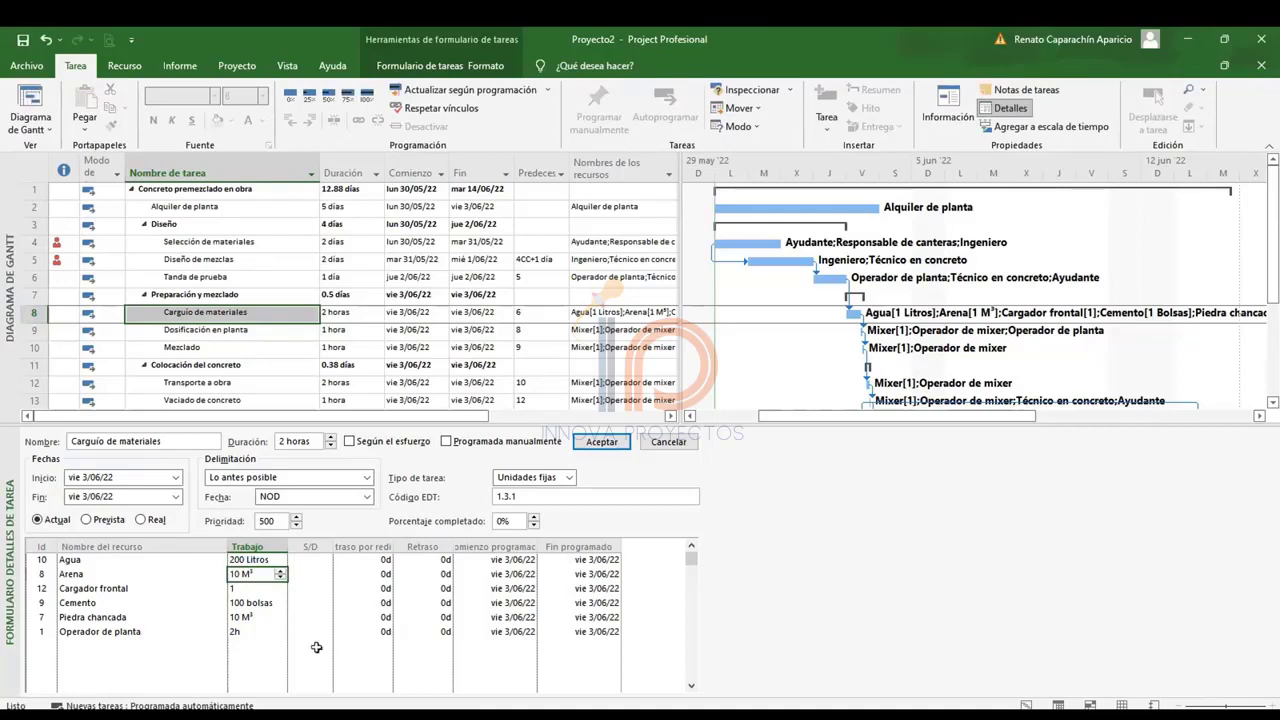
click(251, 589)
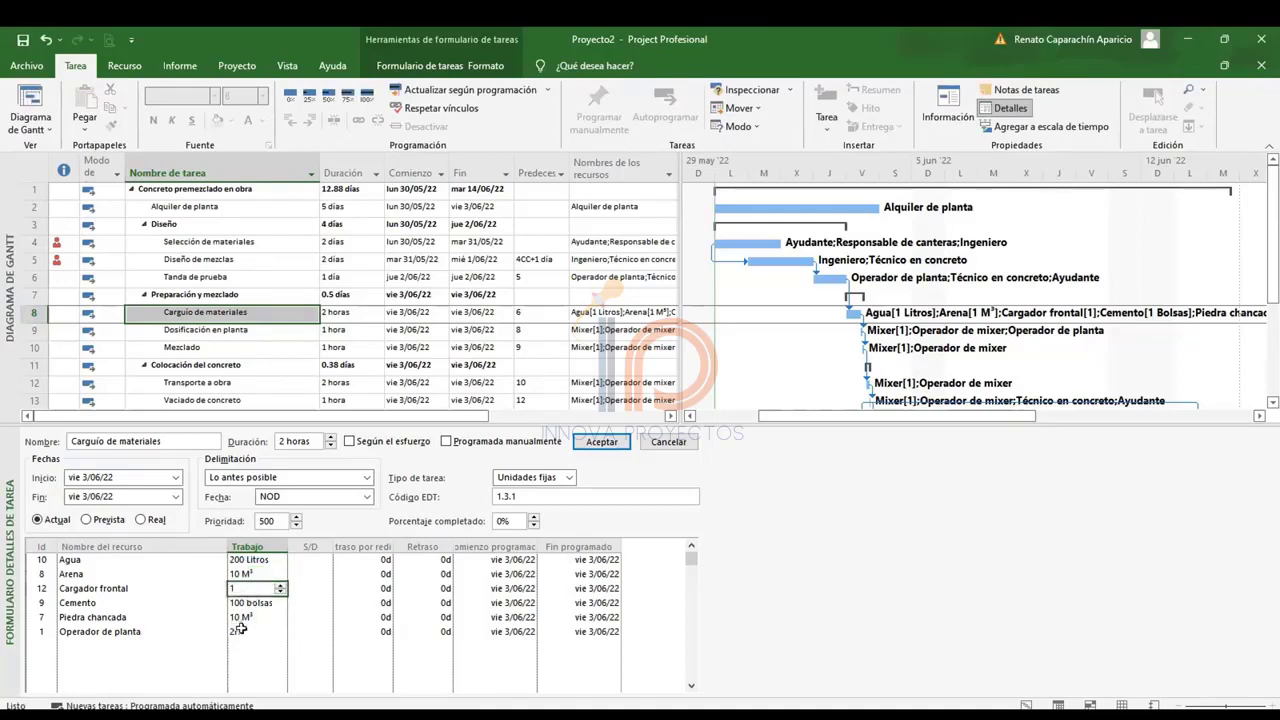
click(243, 631)
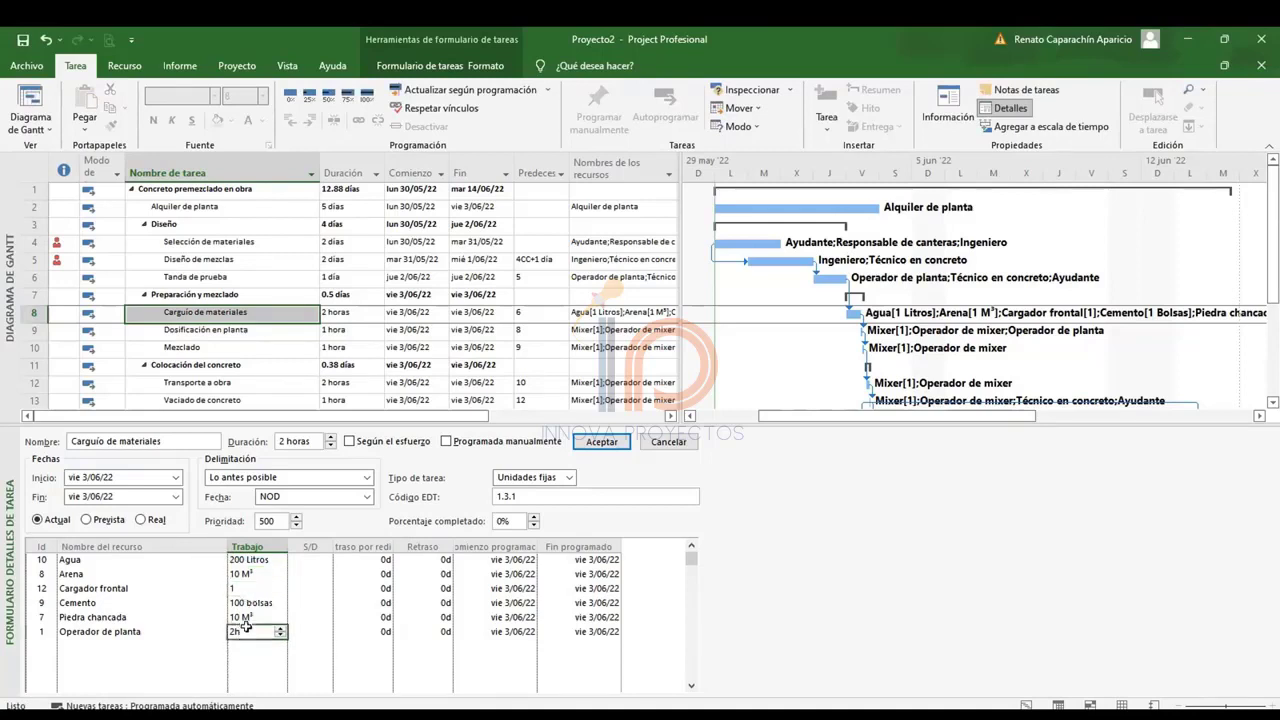
click(316, 675)
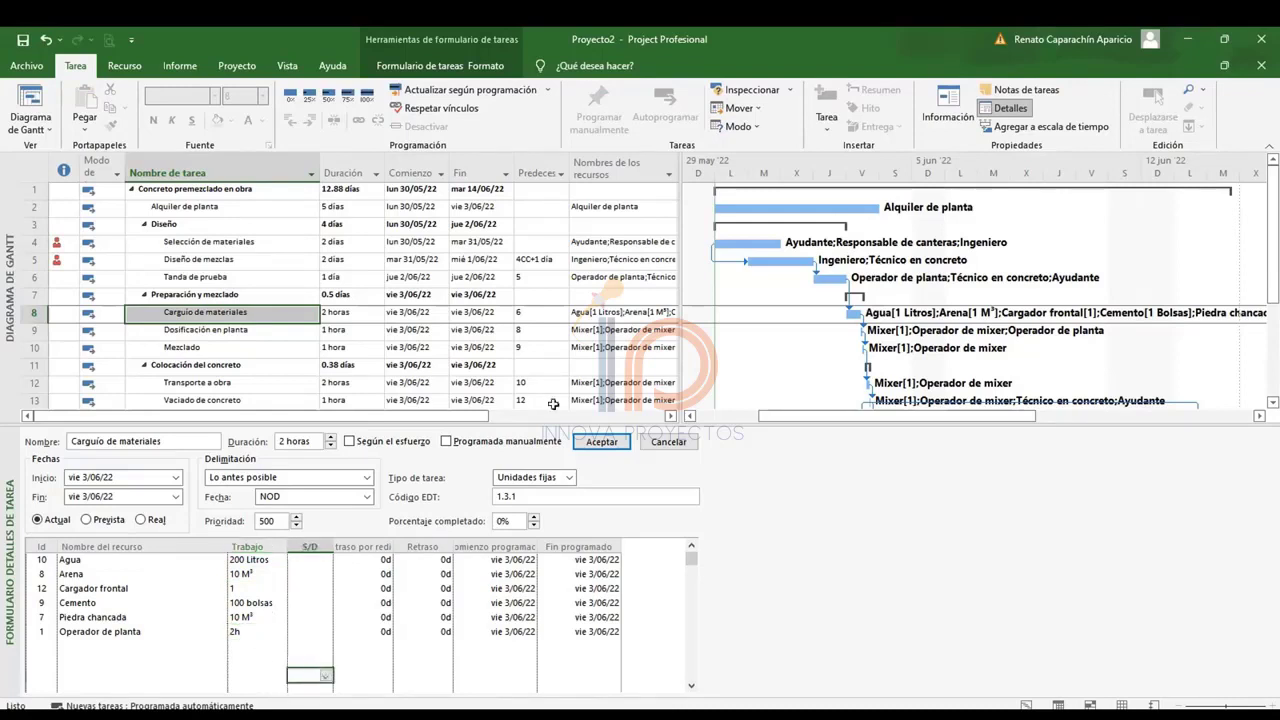
click(614, 443)
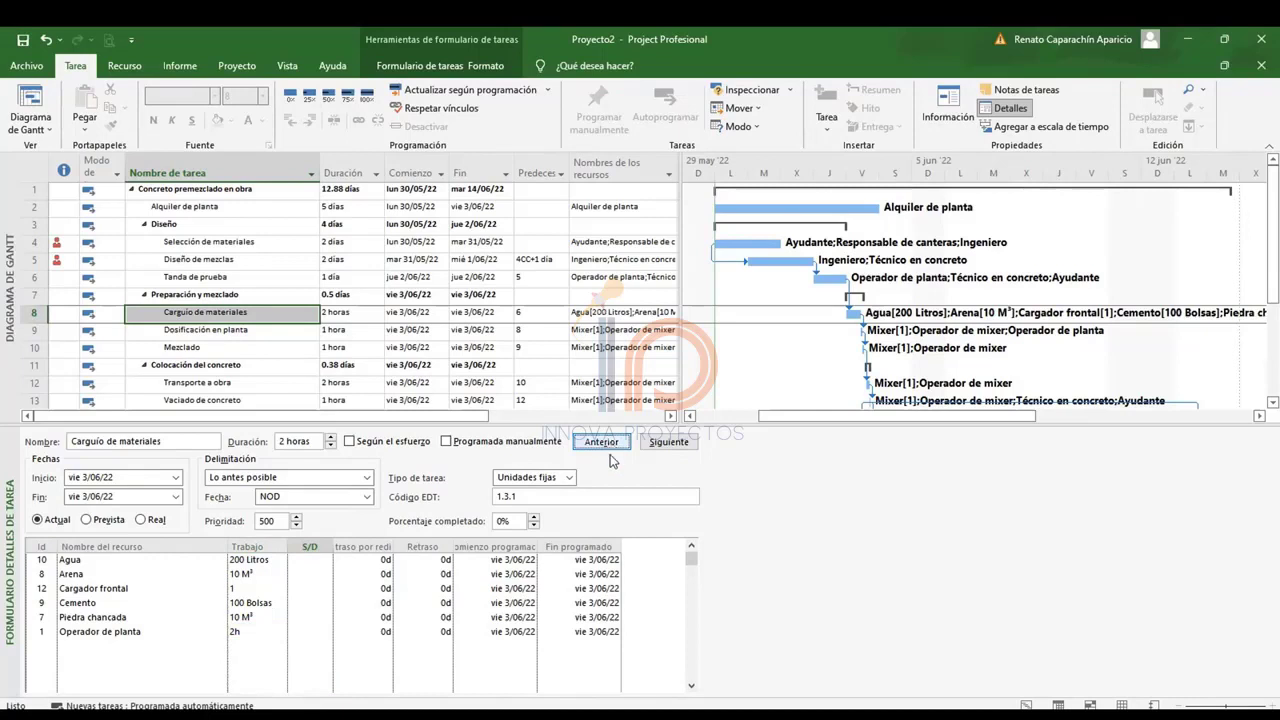
Review the assigned resources and work of each task from Carguío de materiales to Ensayo de las muestras, finishing on Curado.
click(251, 312)
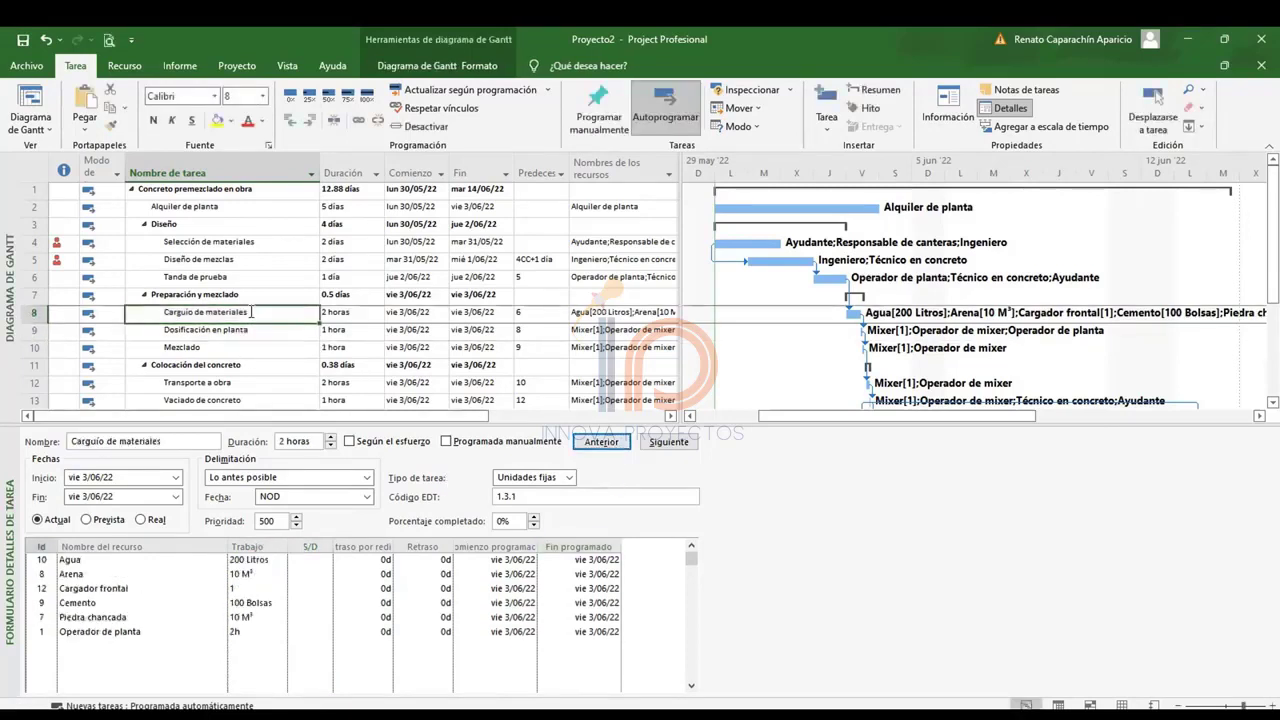
click(205, 329)
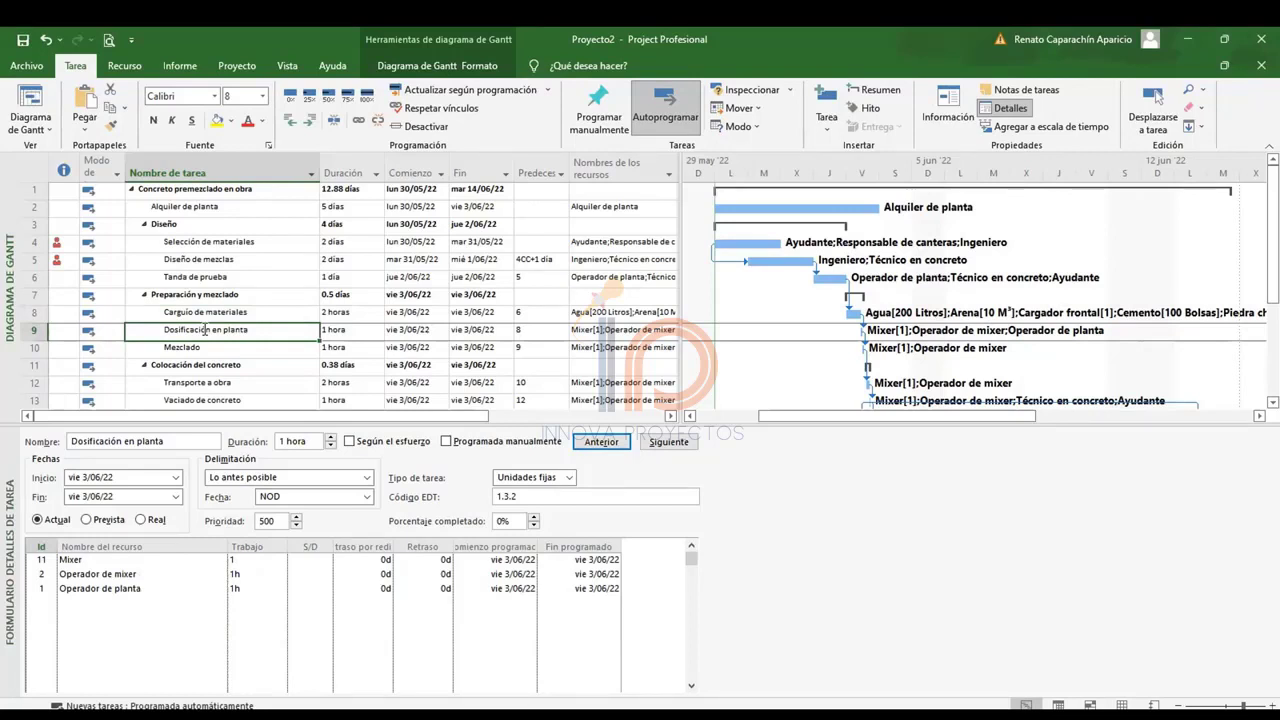
key(Down)
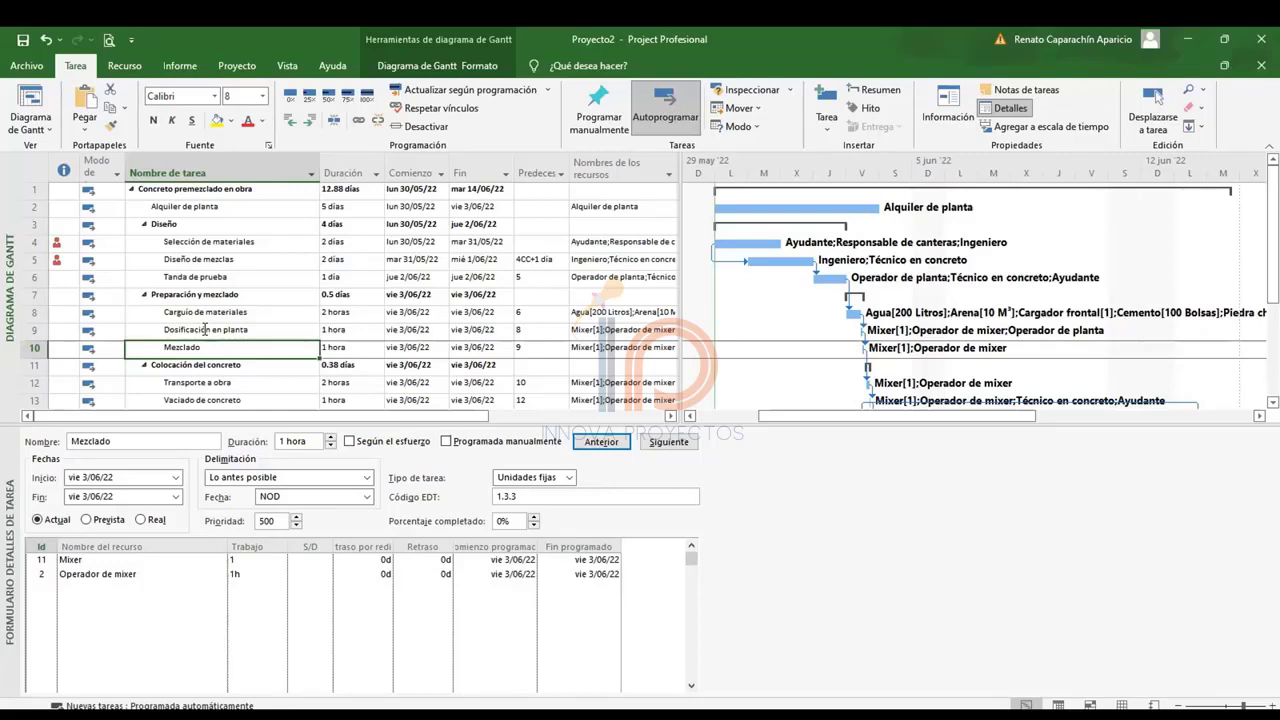
key(Down)
key(Down)
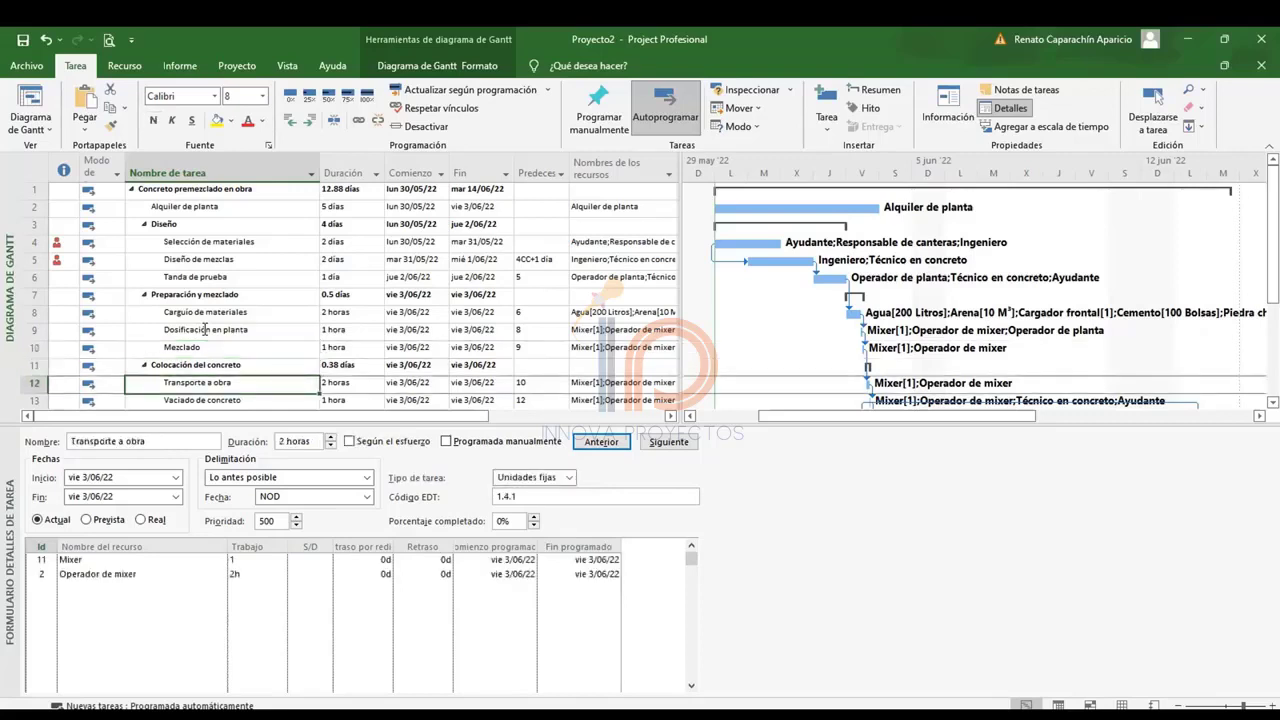
key(Down)
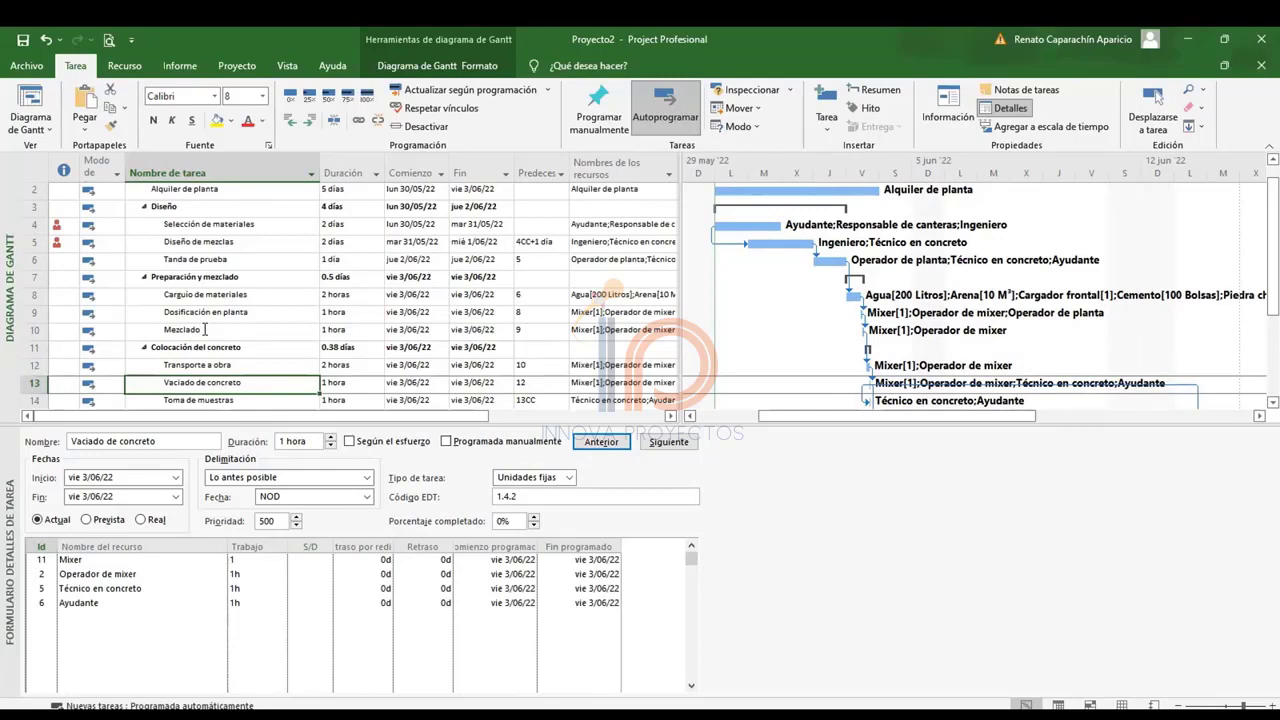
key(Down)
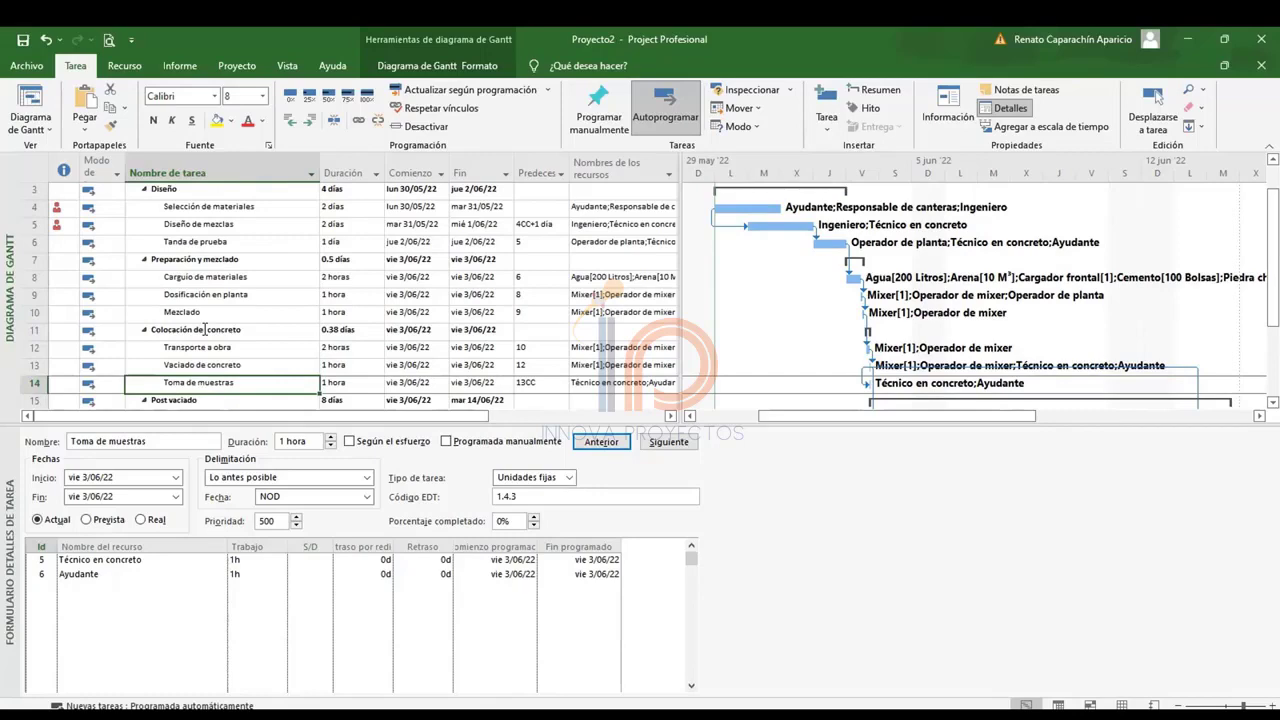
key(Down)
key(Down)
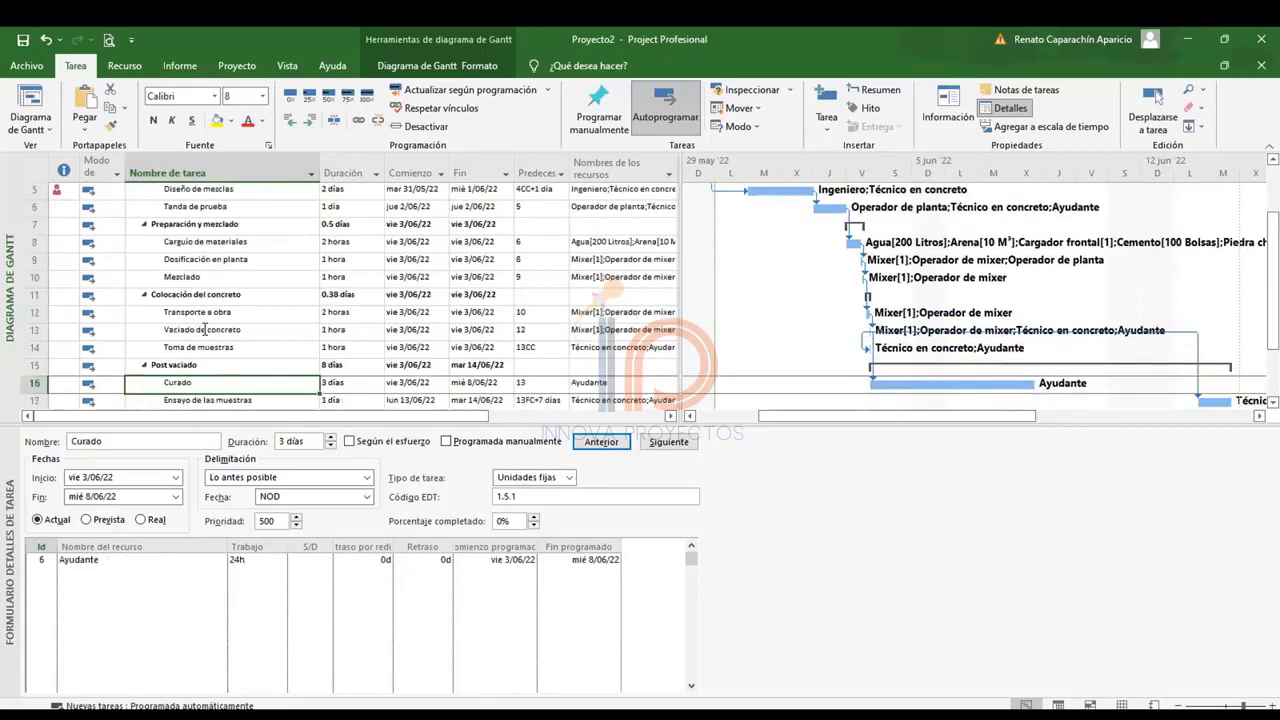
key(Down)
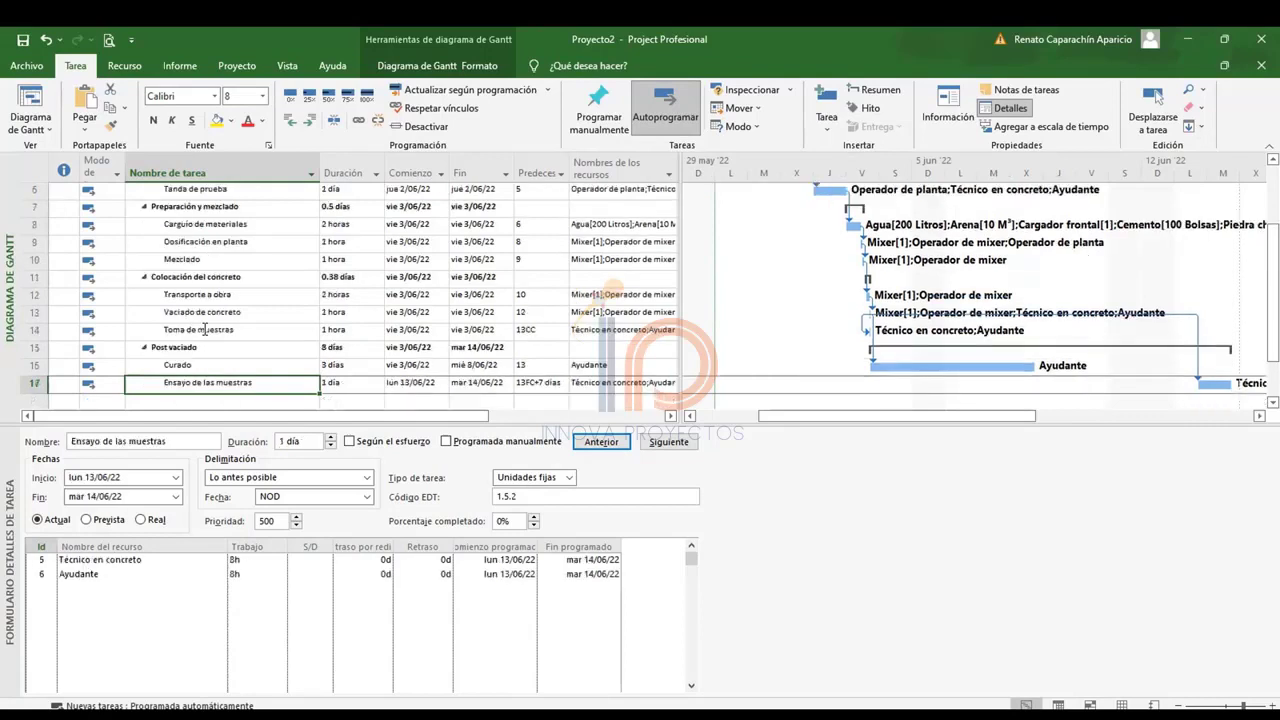
key(Up)
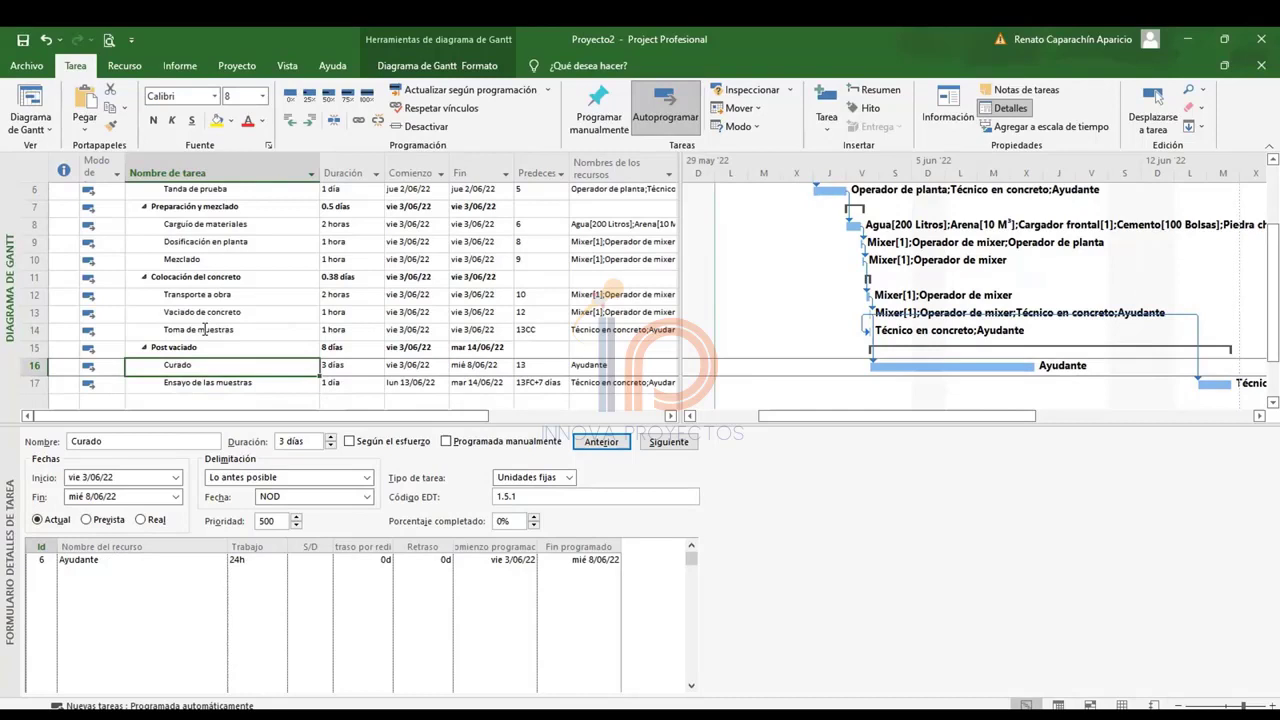
click(210, 560)
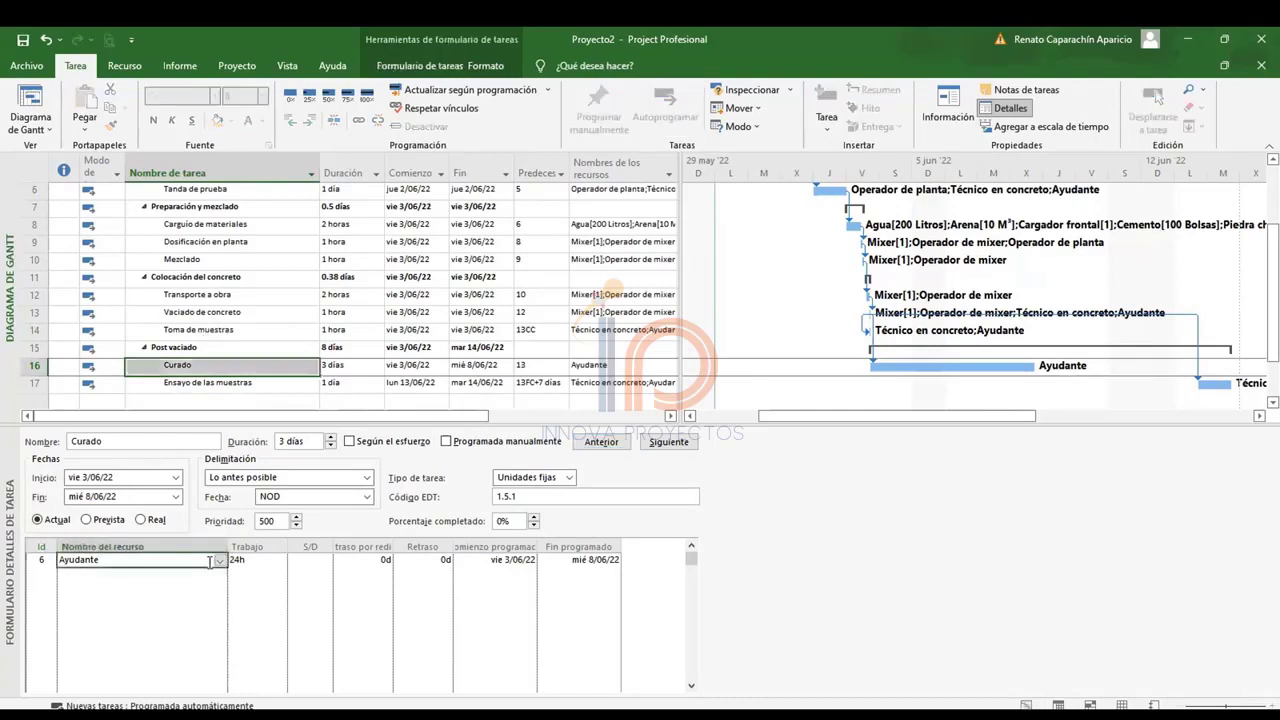
click(198, 382)
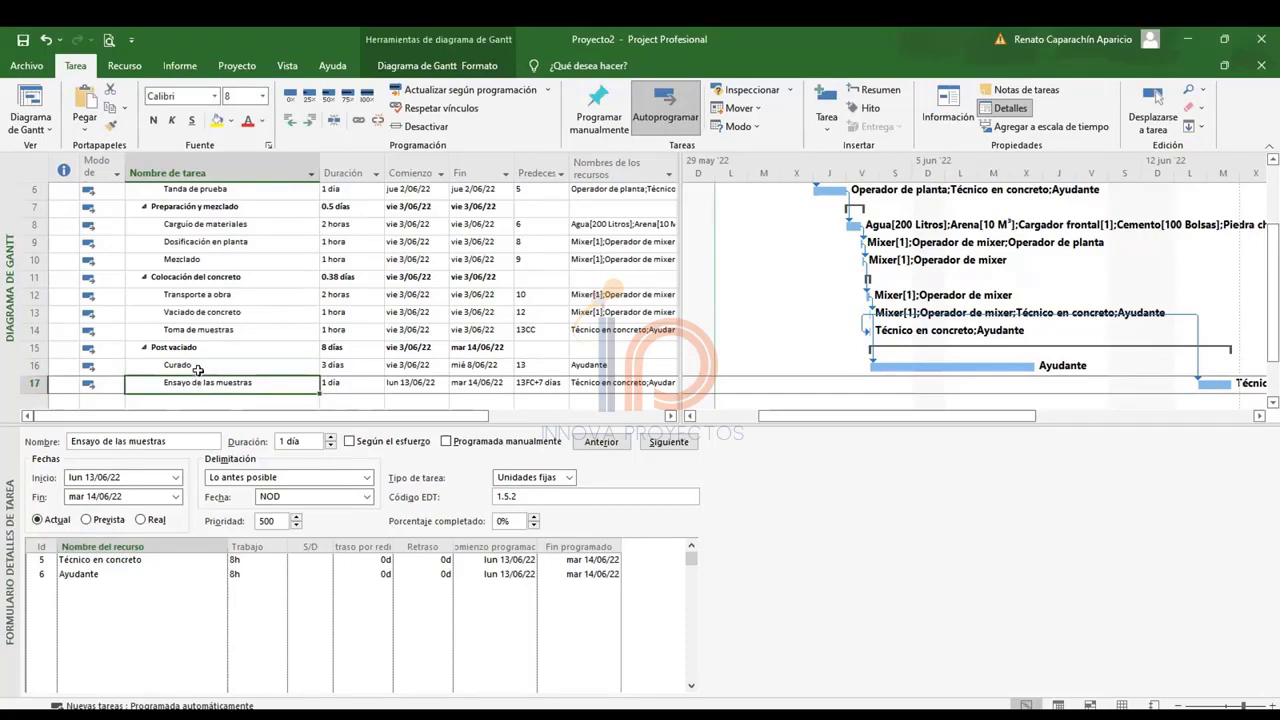
click(198, 365)
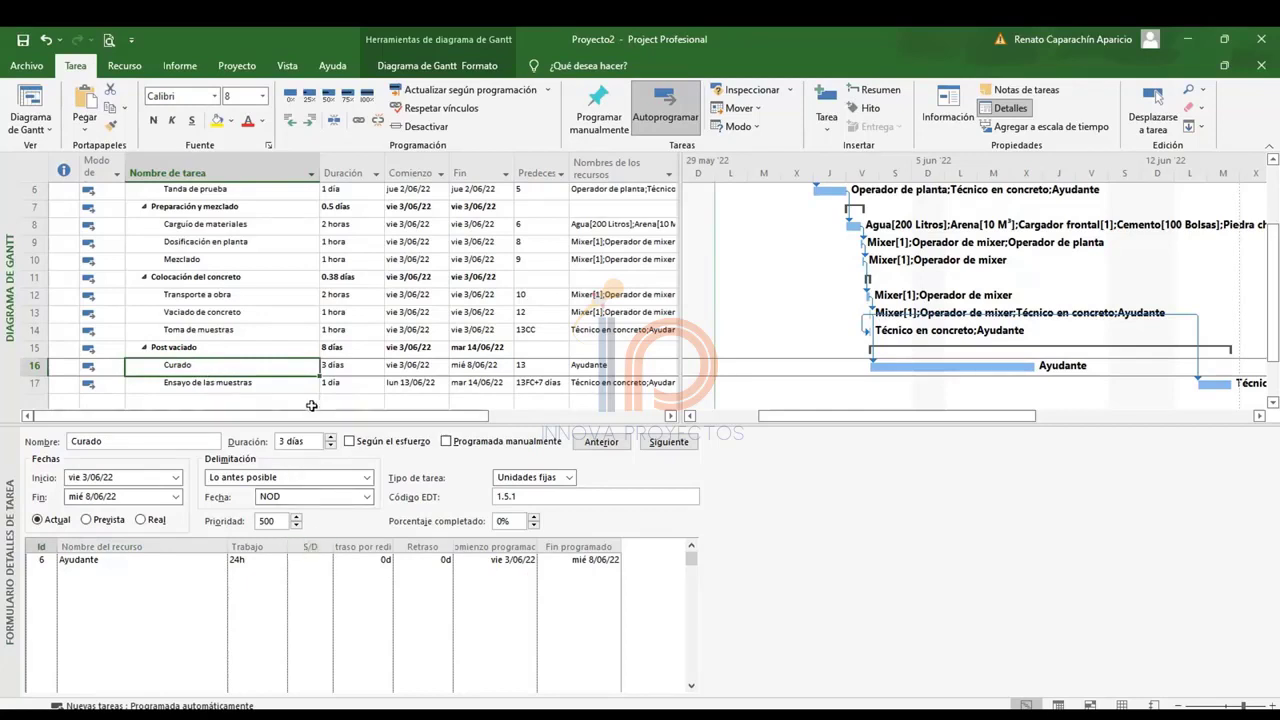
click(249, 560)
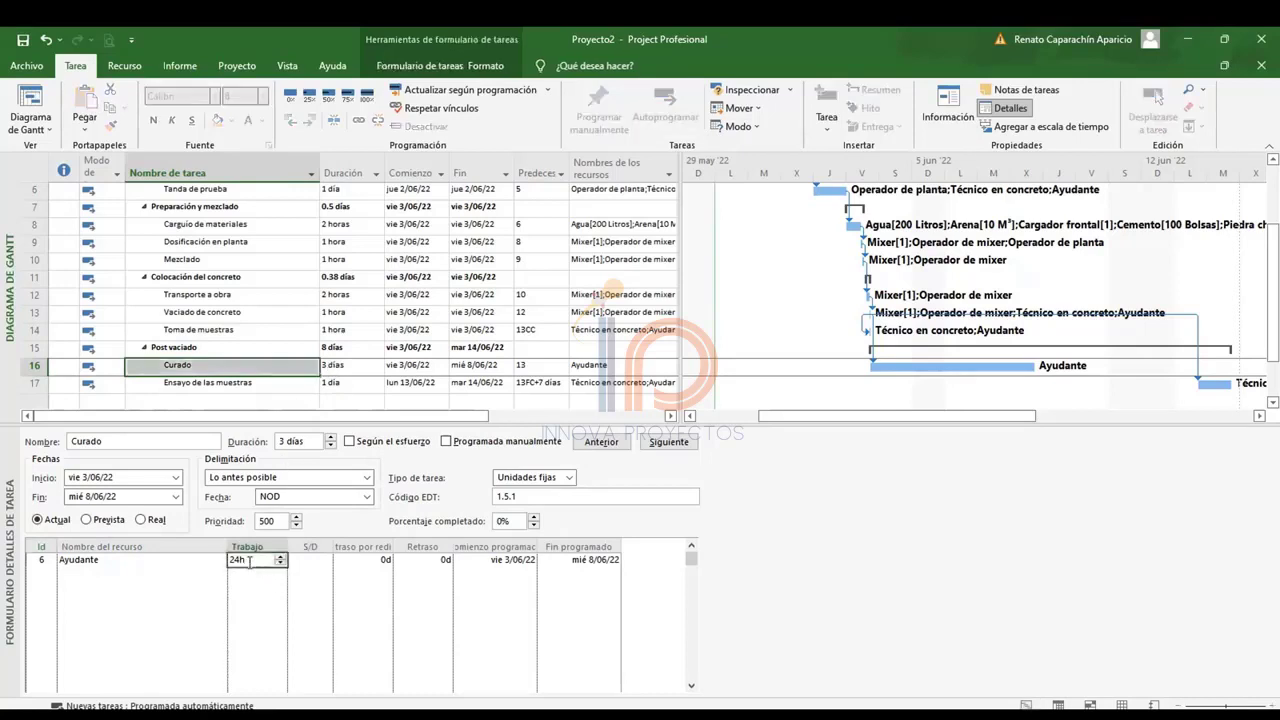
click(166, 561)
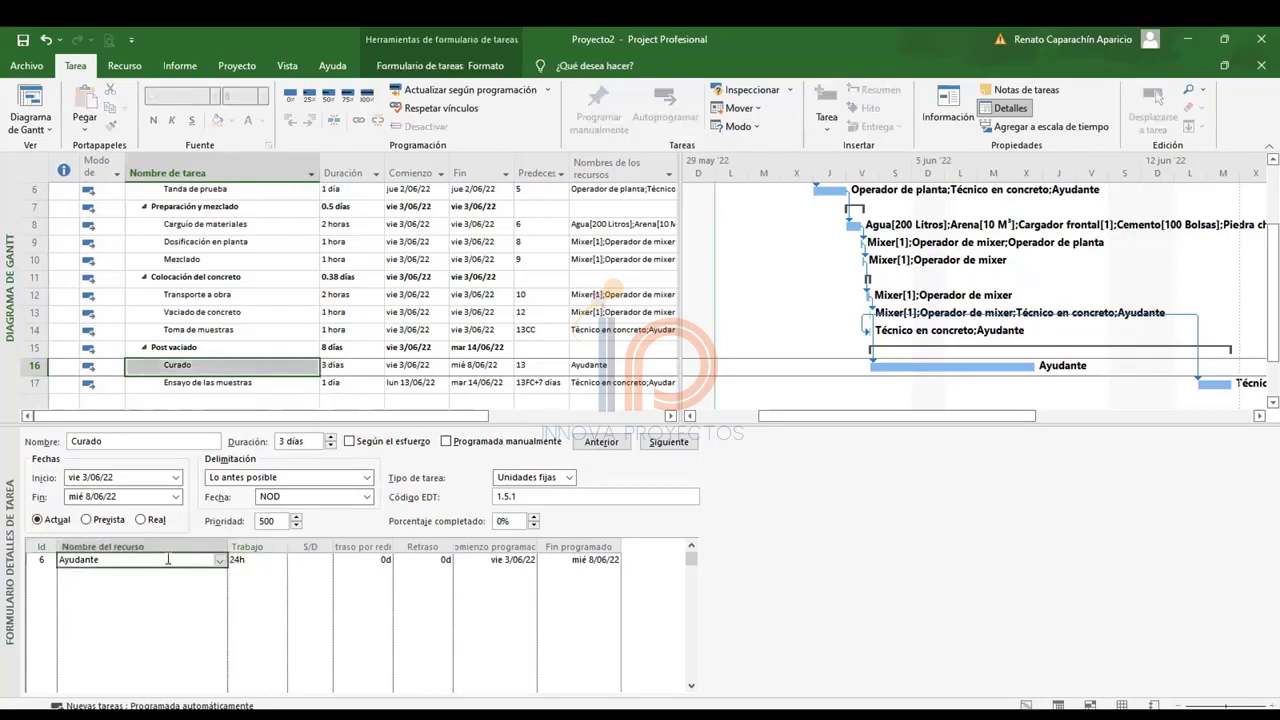
click(220, 562)
click(221, 563)
click(264, 582)
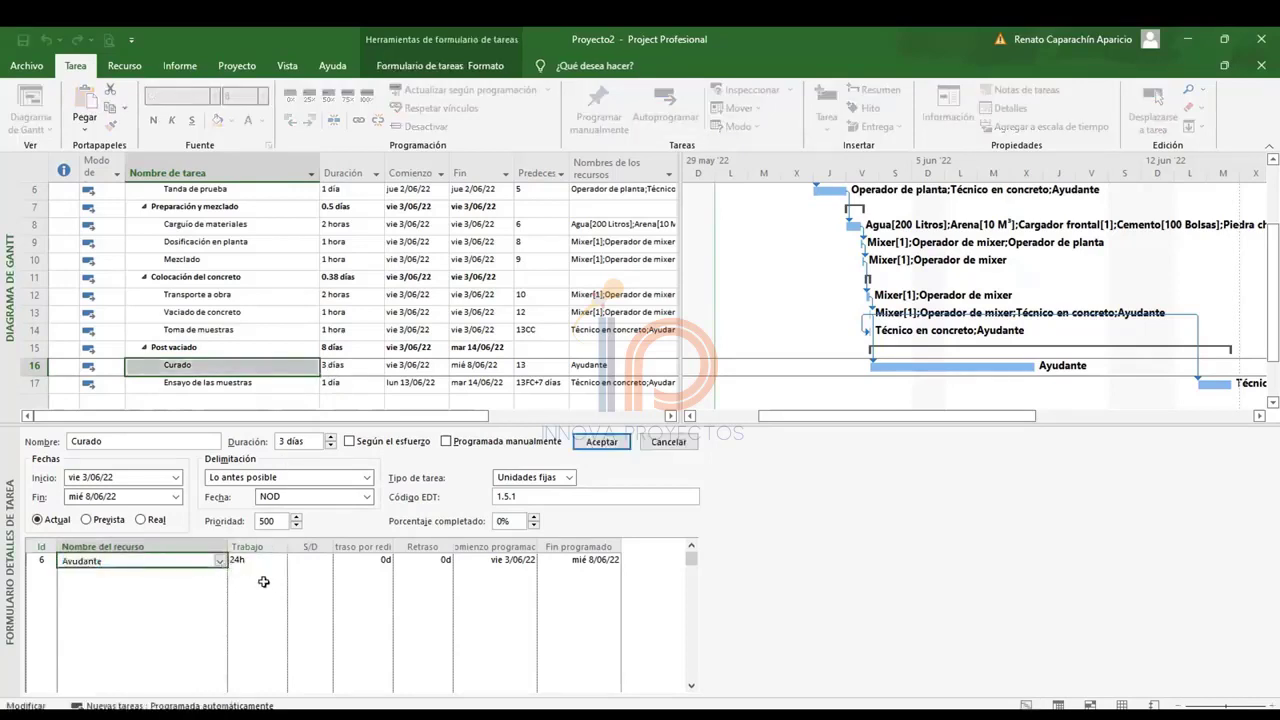
click(246, 560)
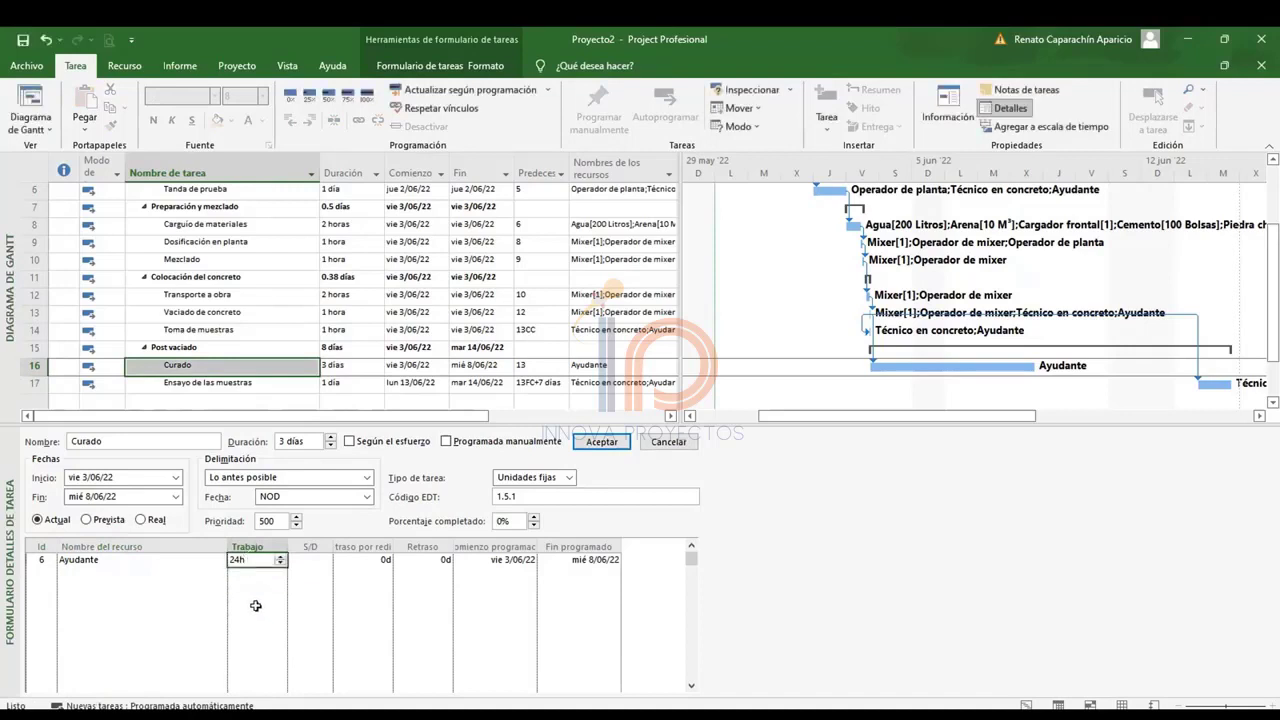
Try to assign the Ayudante resource two more times to the Curado task.
click(156, 572)
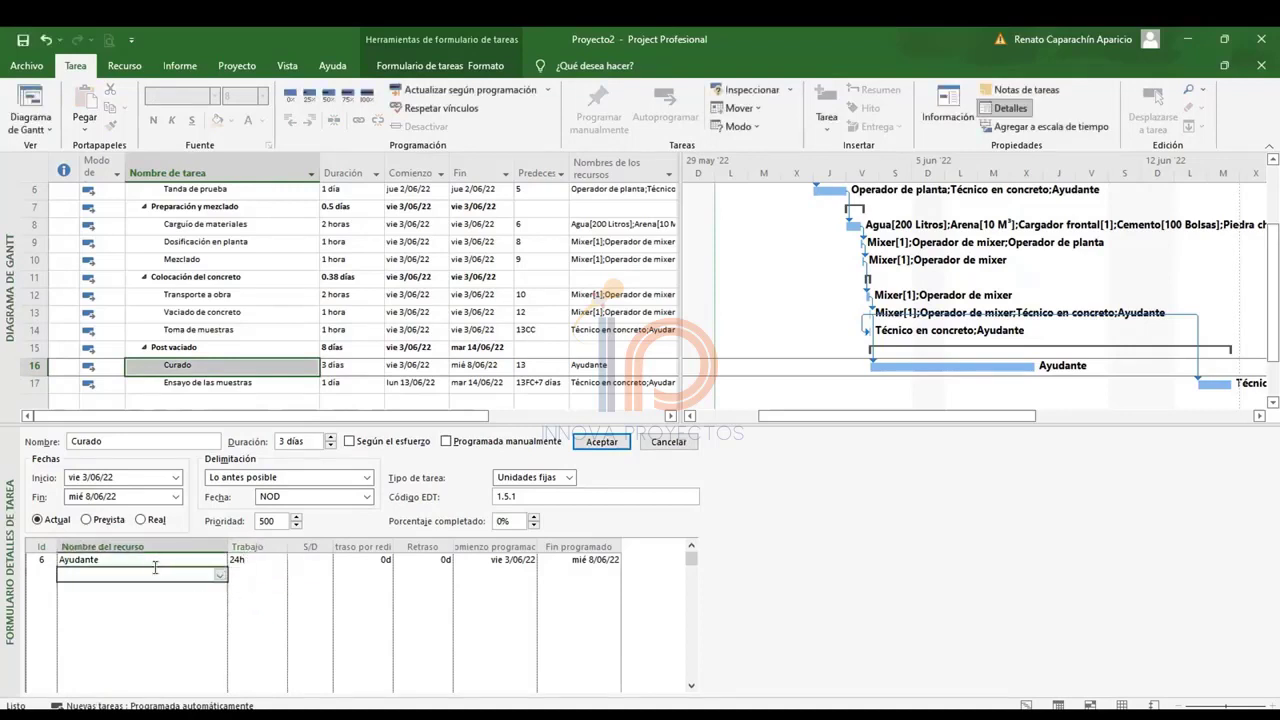
click(220, 576)
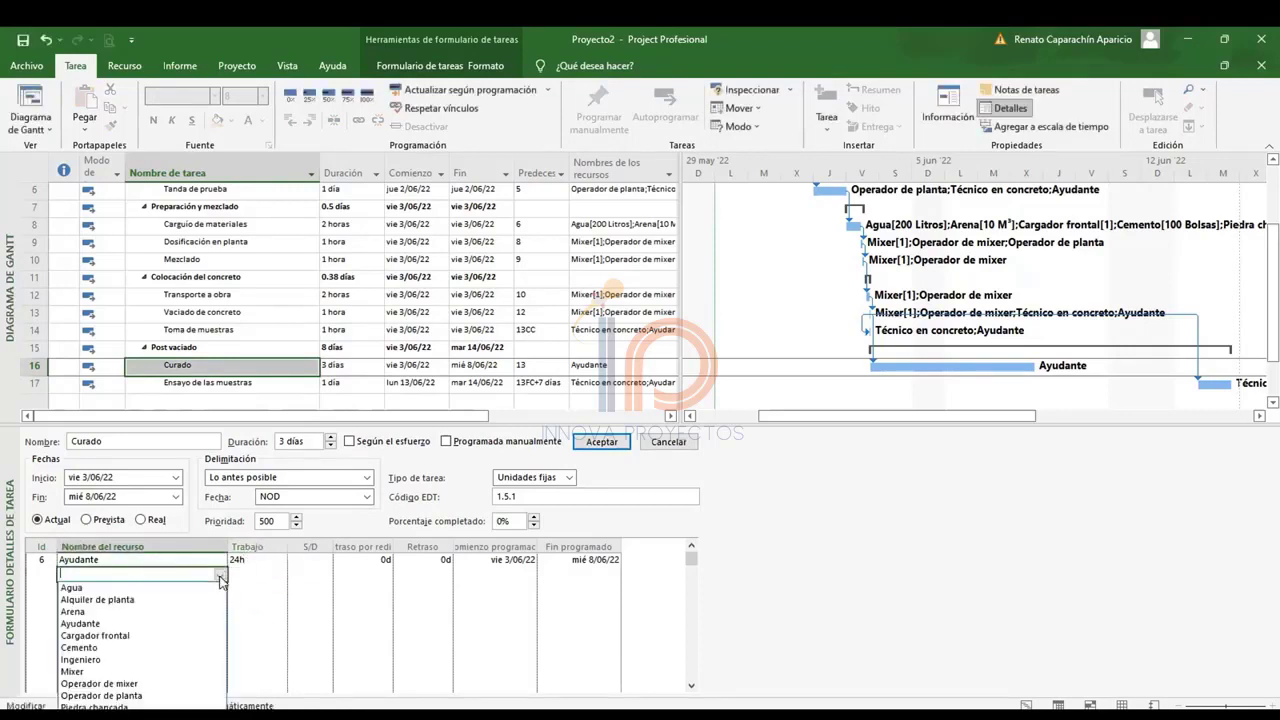
click(165, 623)
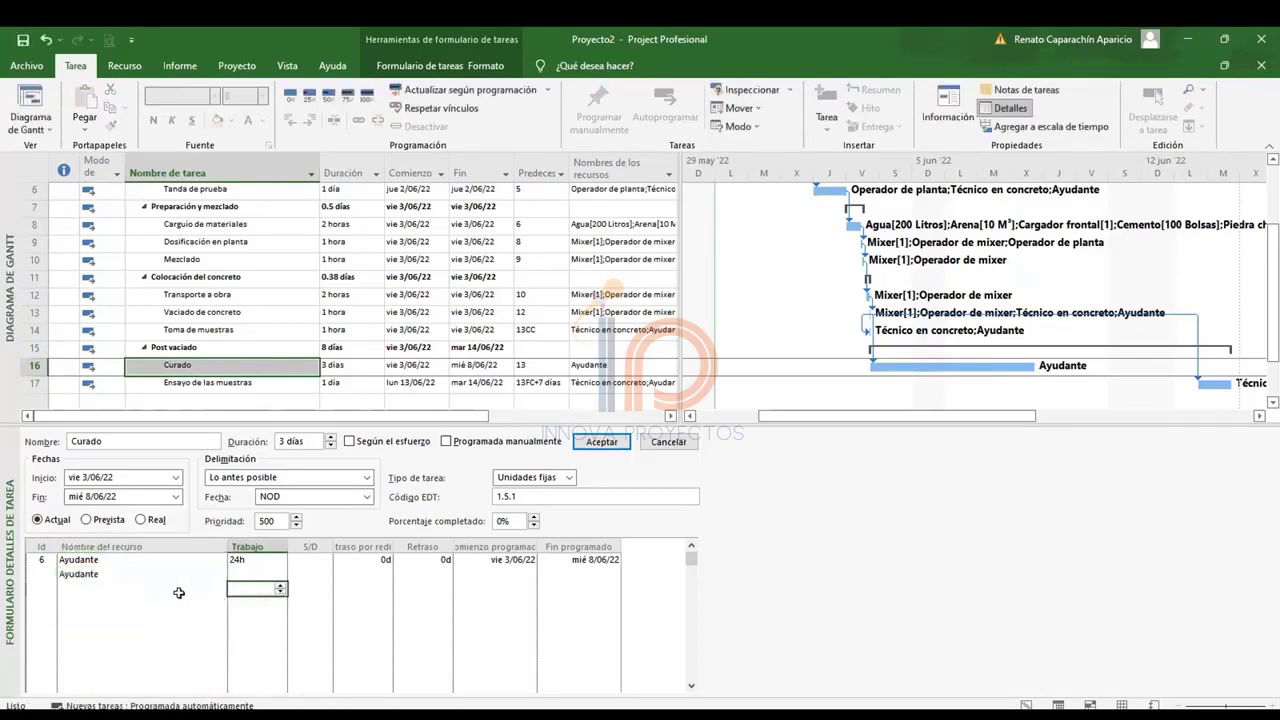
click(169, 590)
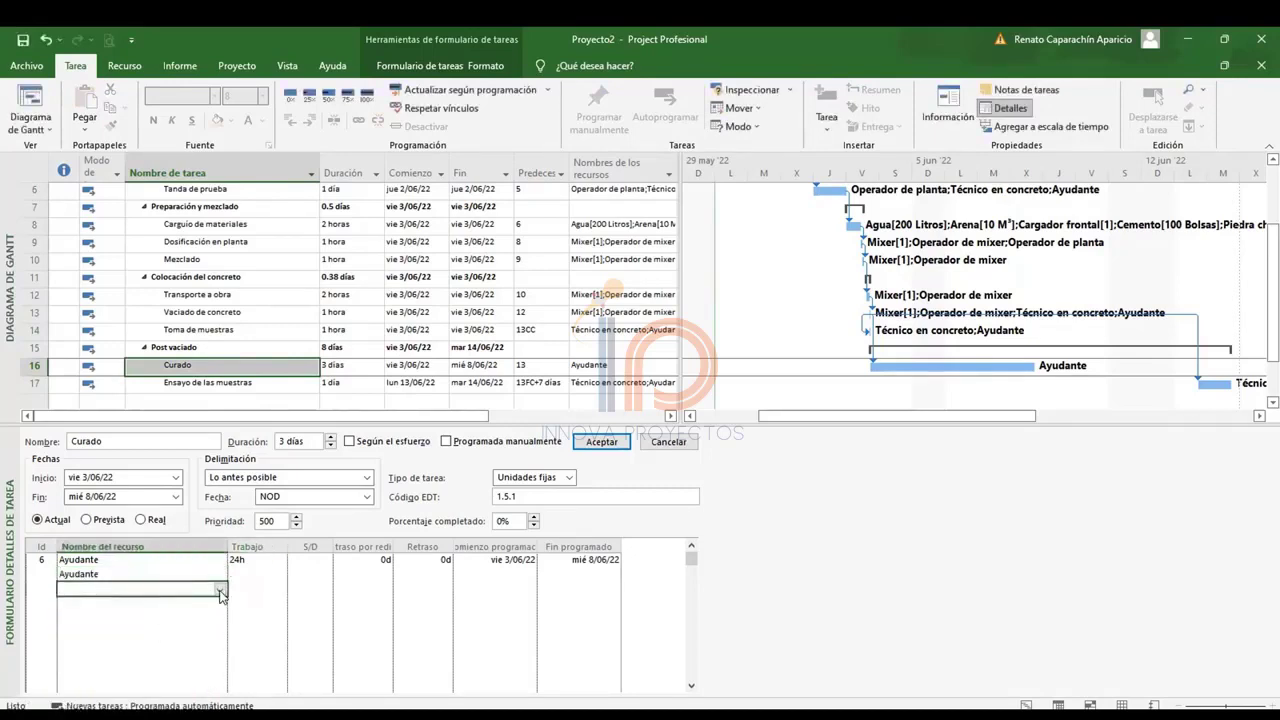
click(220, 589)
click(80, 466)
click(604, 442)
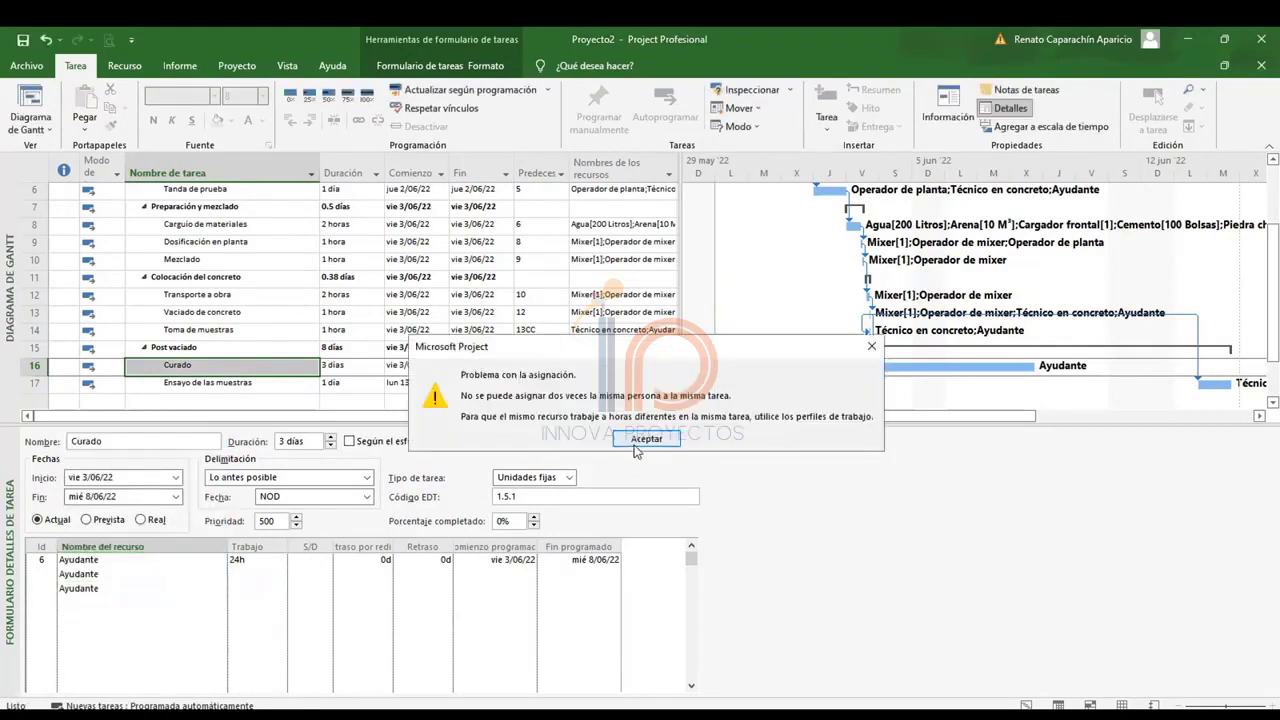
click(644, 440)
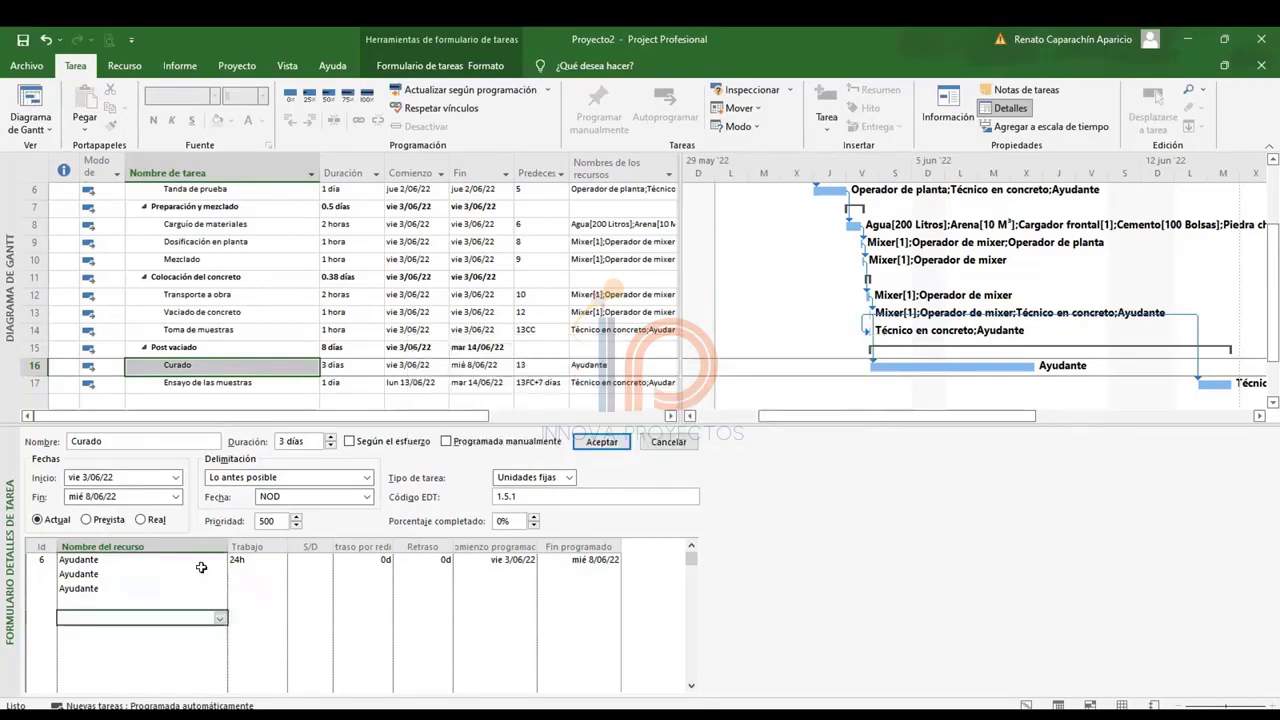
Remove the two duplicate Ayudante entries from the Curado task's resources.
click(131, 589)
key(Delete)
click(132, 572)
key(Delete)
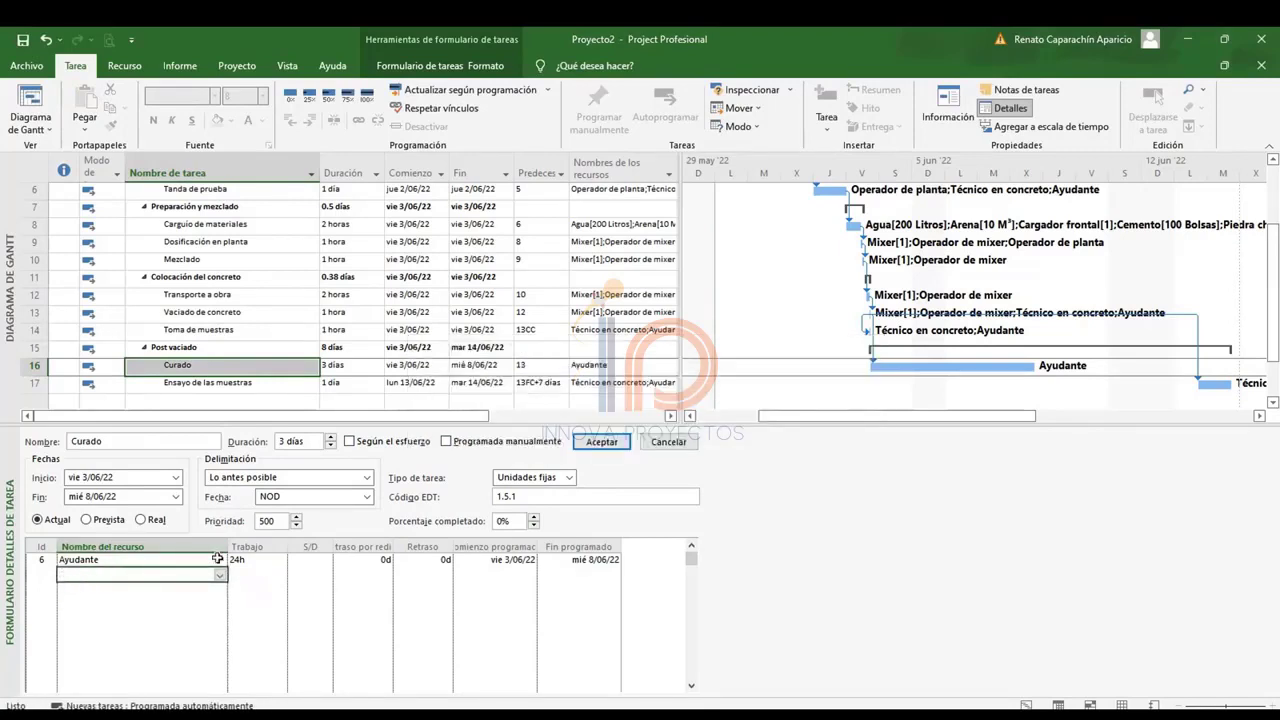
Set Ayudante's work on the Curado task to 72 h and apply the change.
click(270, 560)
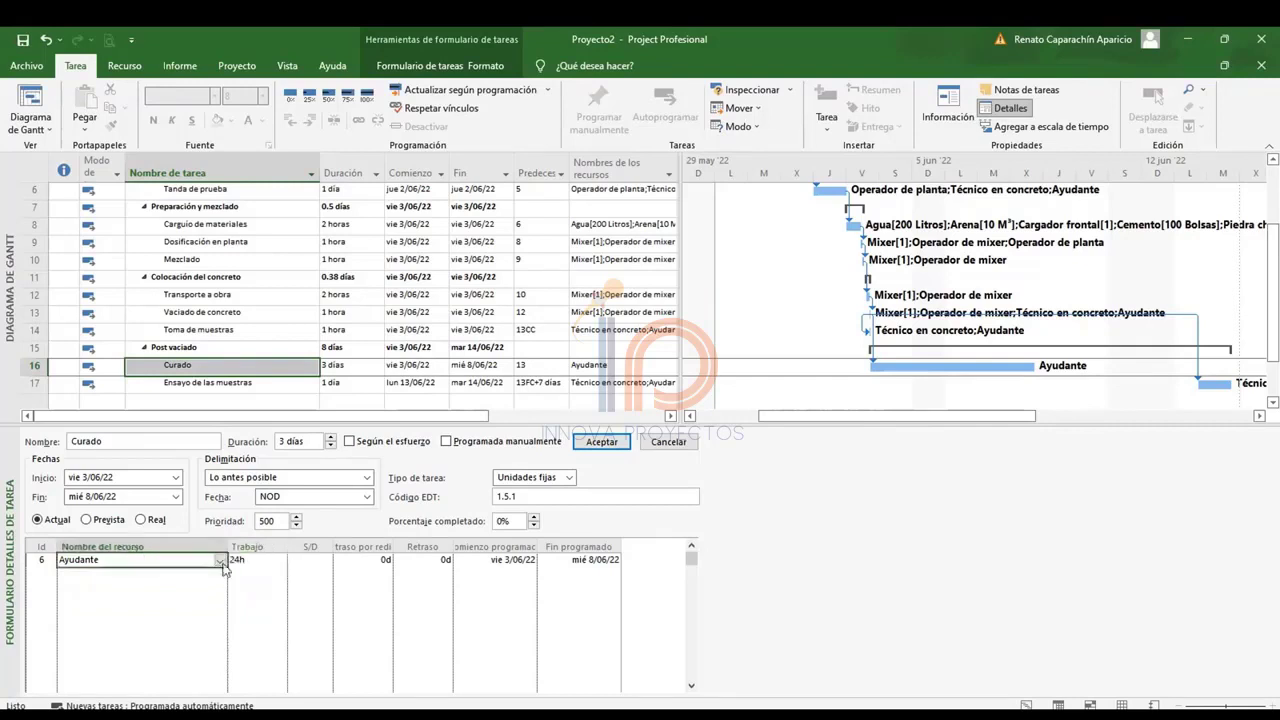
click(281, 557)
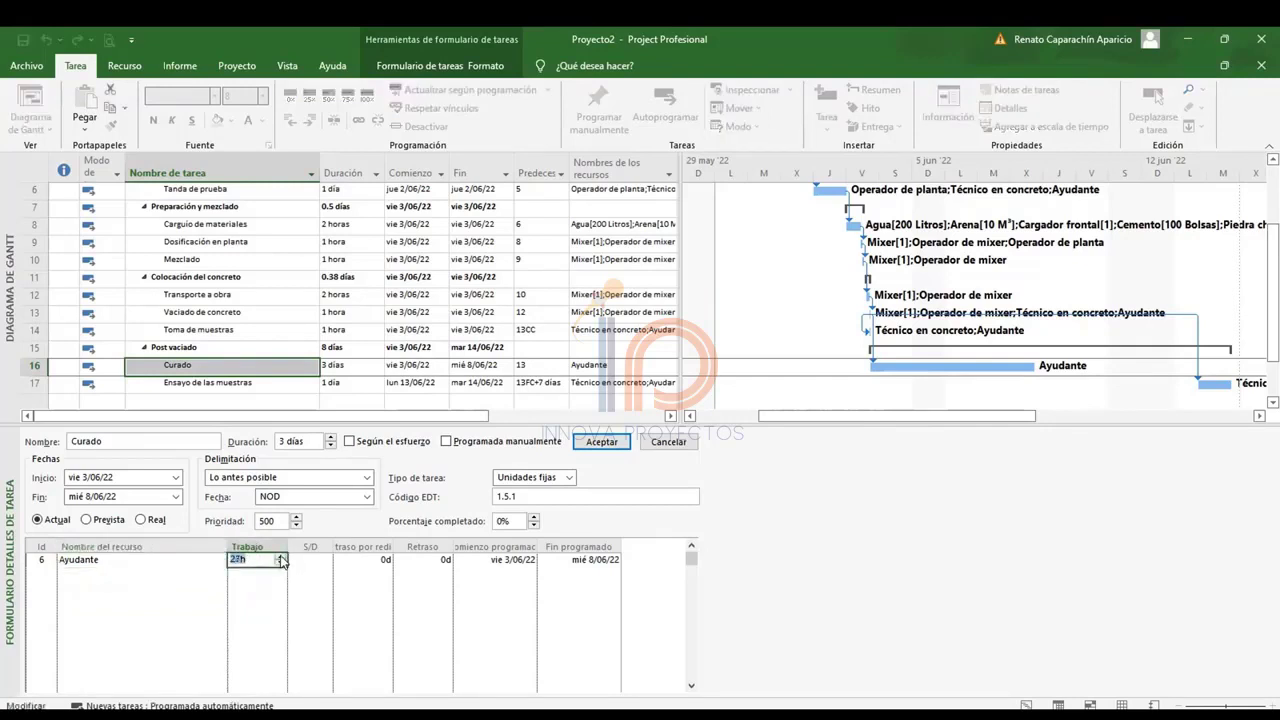
click(281, 558)
click(281, 558)
click(281, 558)
click(601, 441)
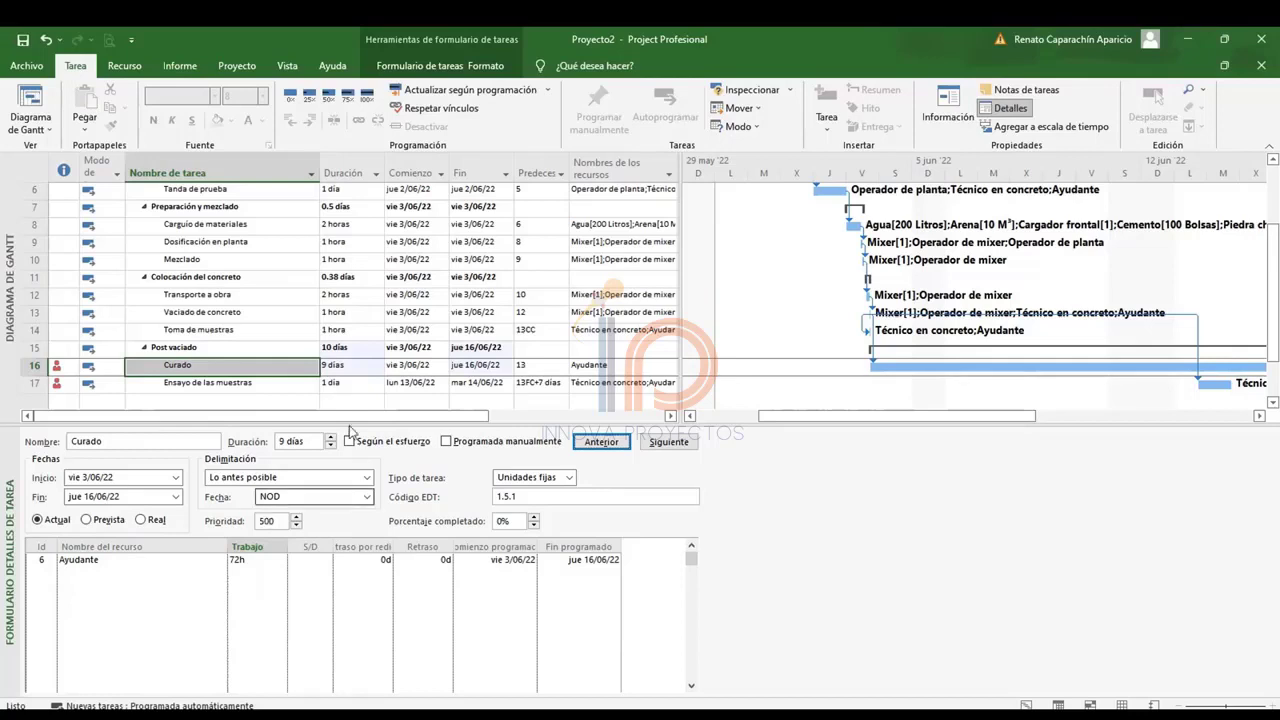
Set the Curado task's duration to 3 days.
click(334, 365)
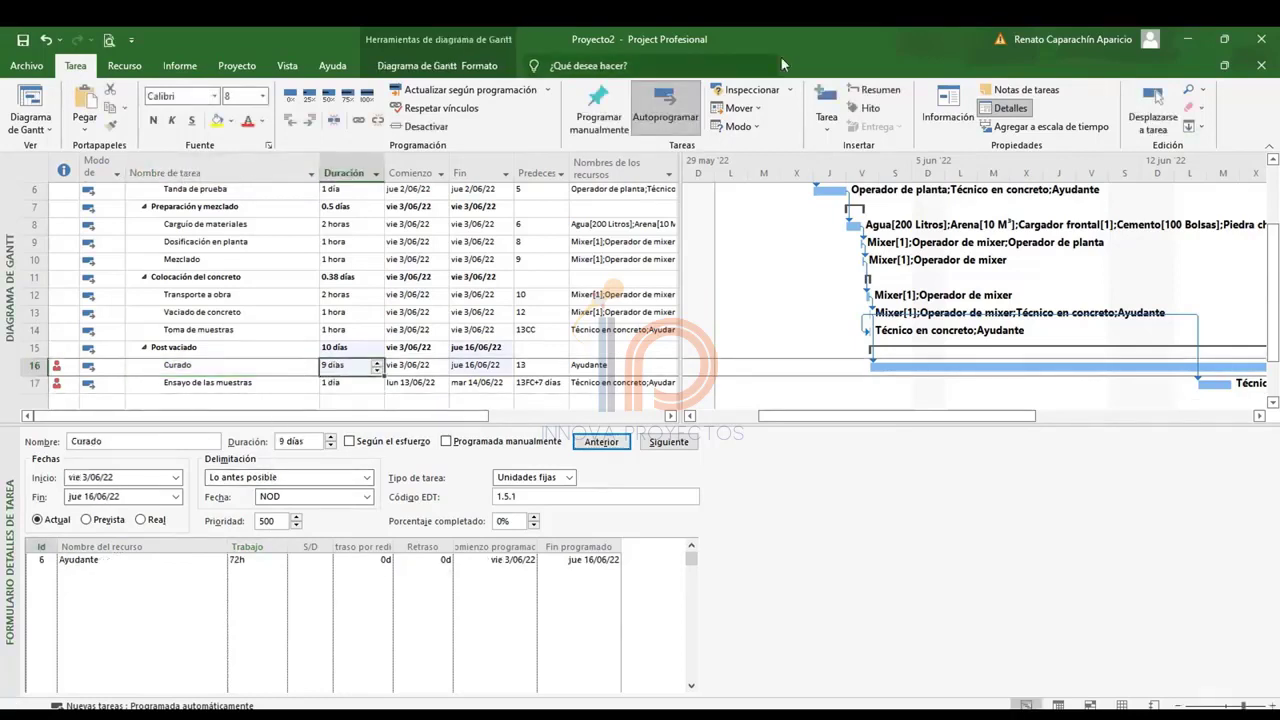
text(3)
key(Return)
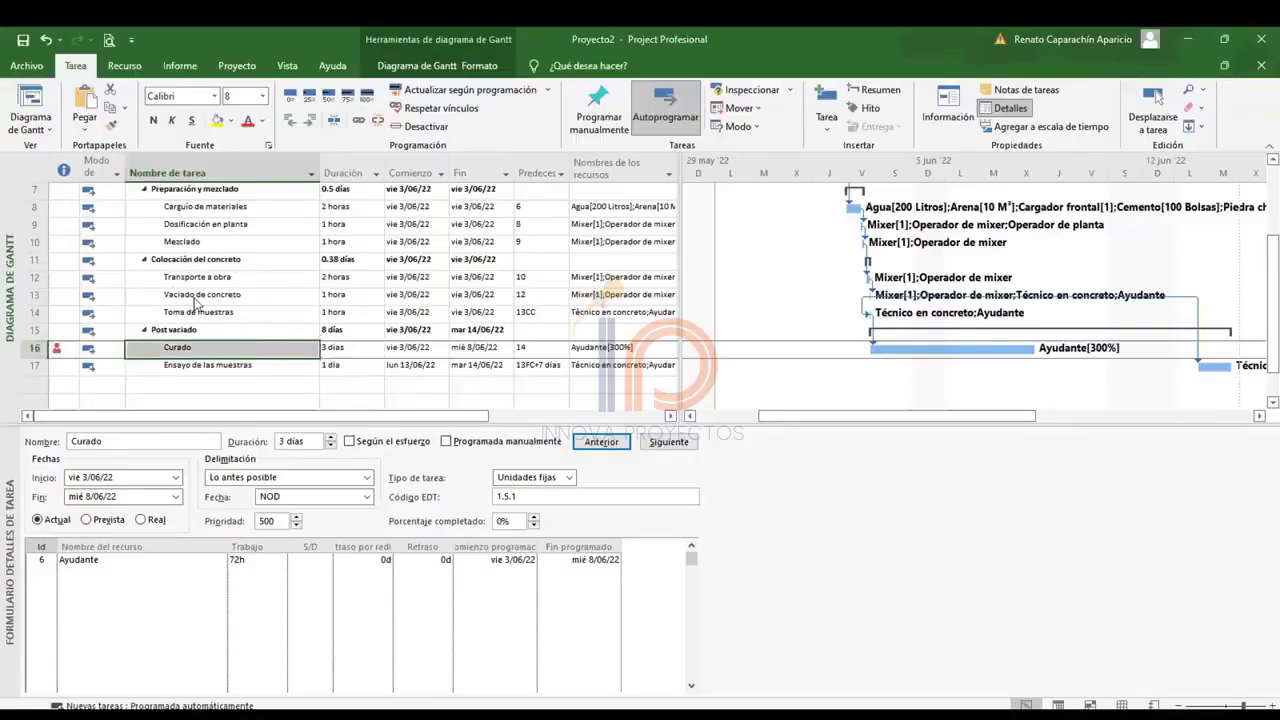
Review the assigned resources and work hours of Ensayo de las muestras, Curado, Diseño de mezclas and Selección de materiales.
click(254, 367)
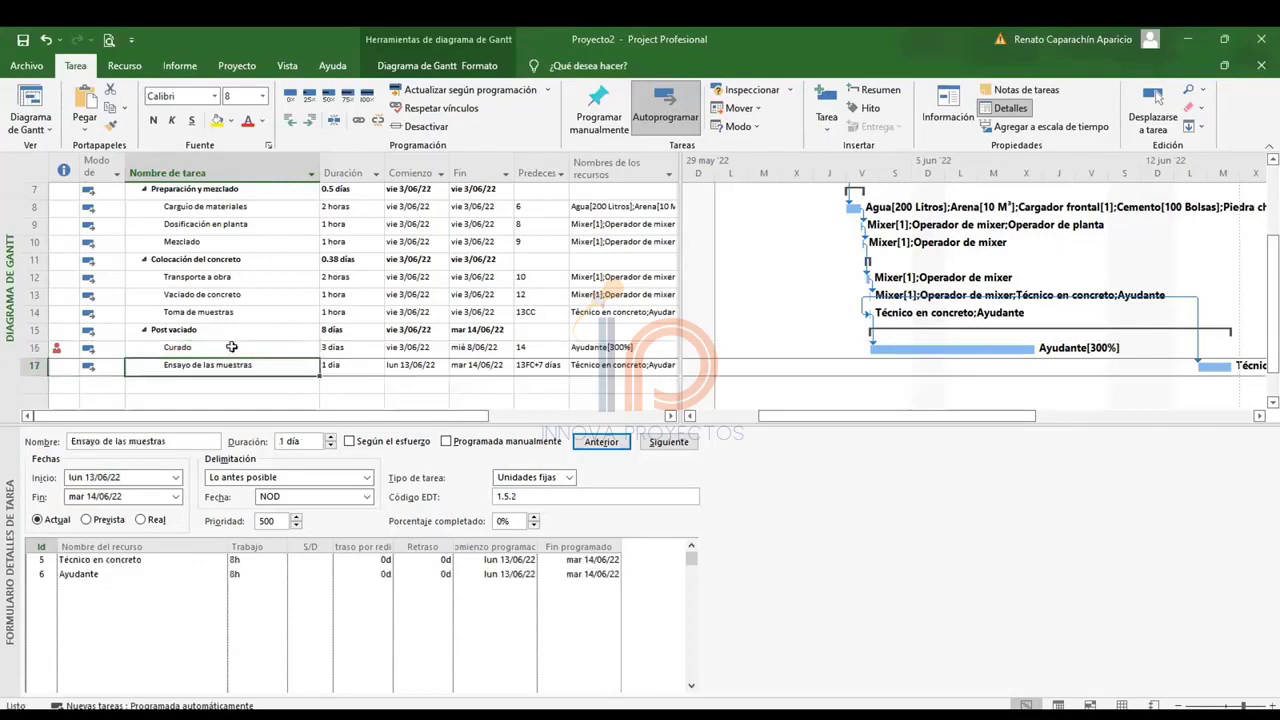
click(231, 347)
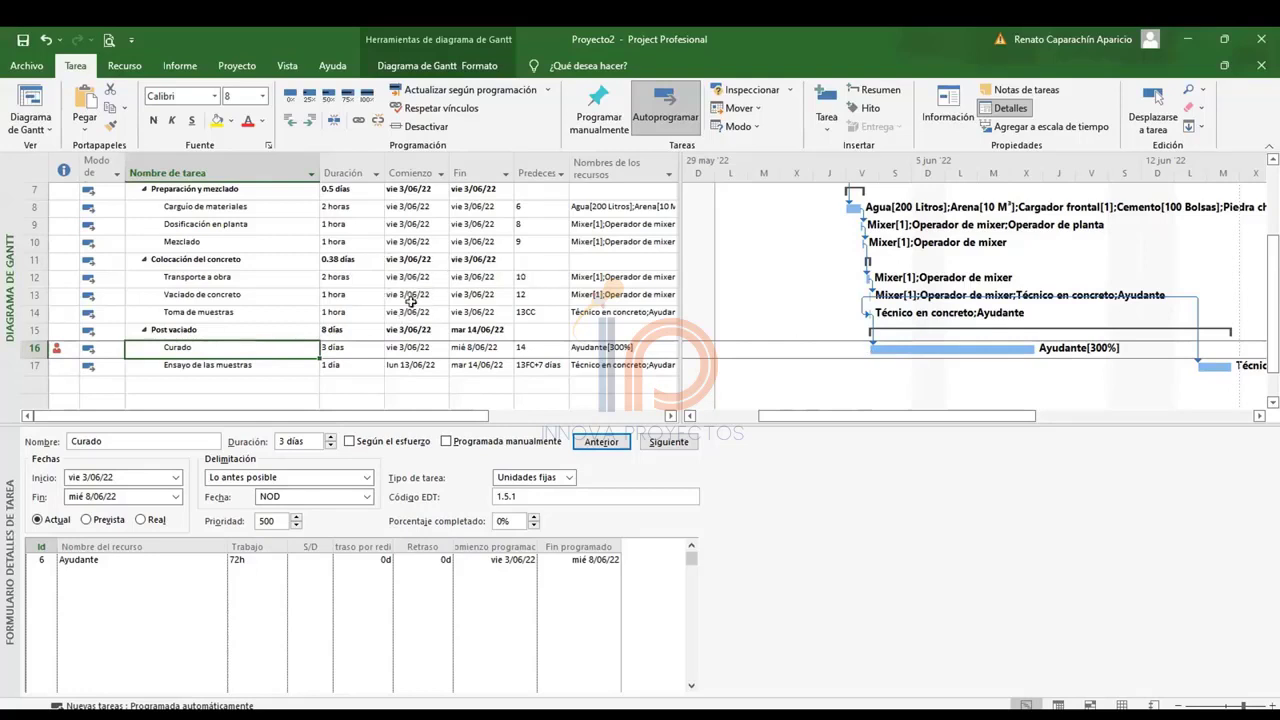
click(286, 367)
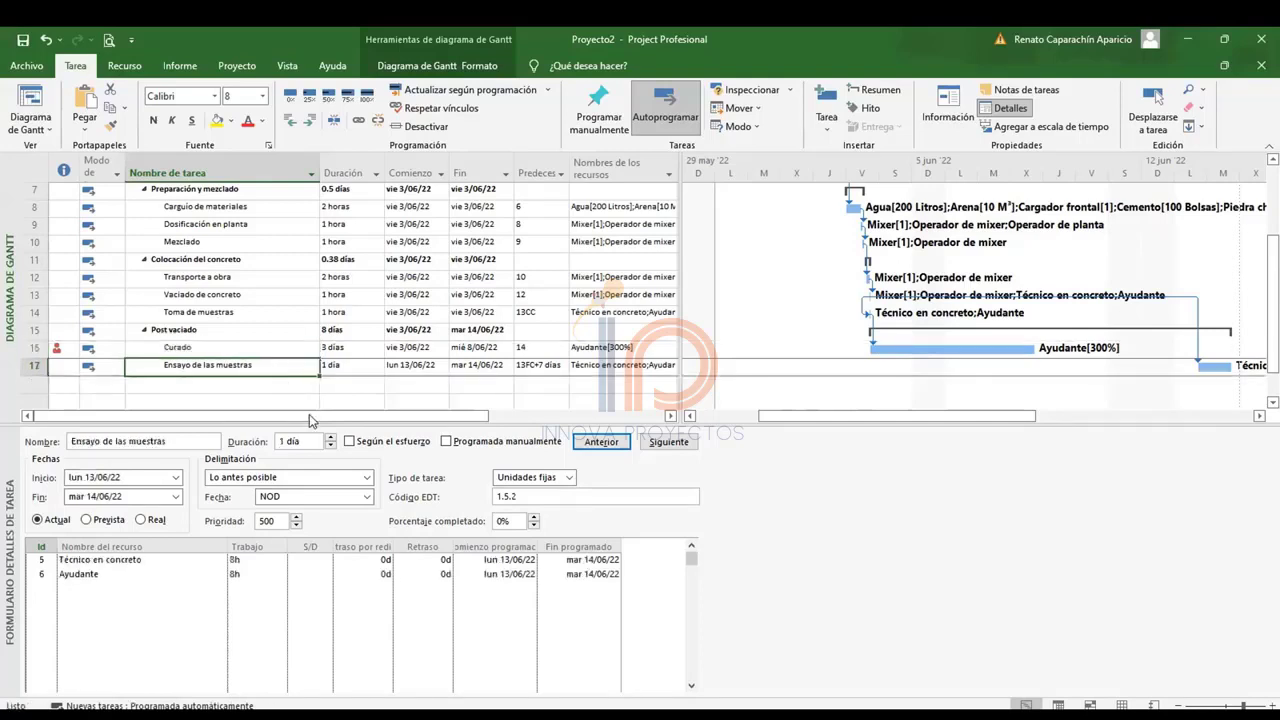
click(262, 350)
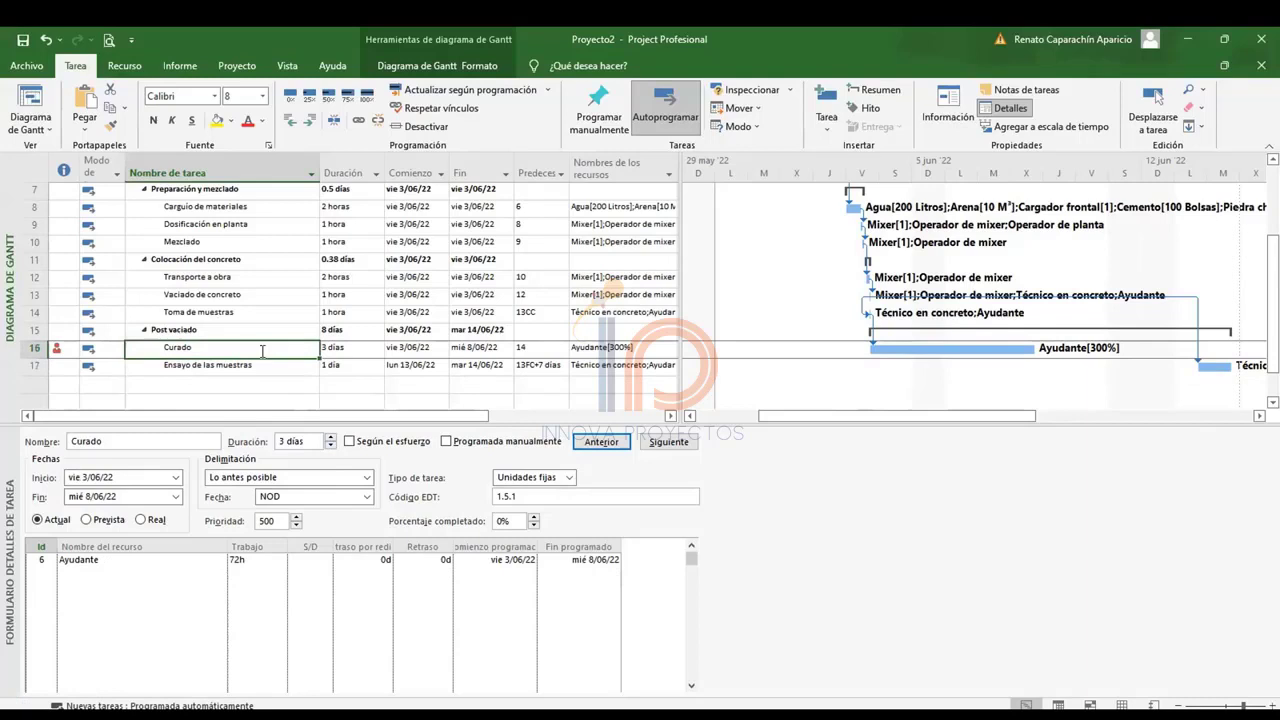
click(267, 368)
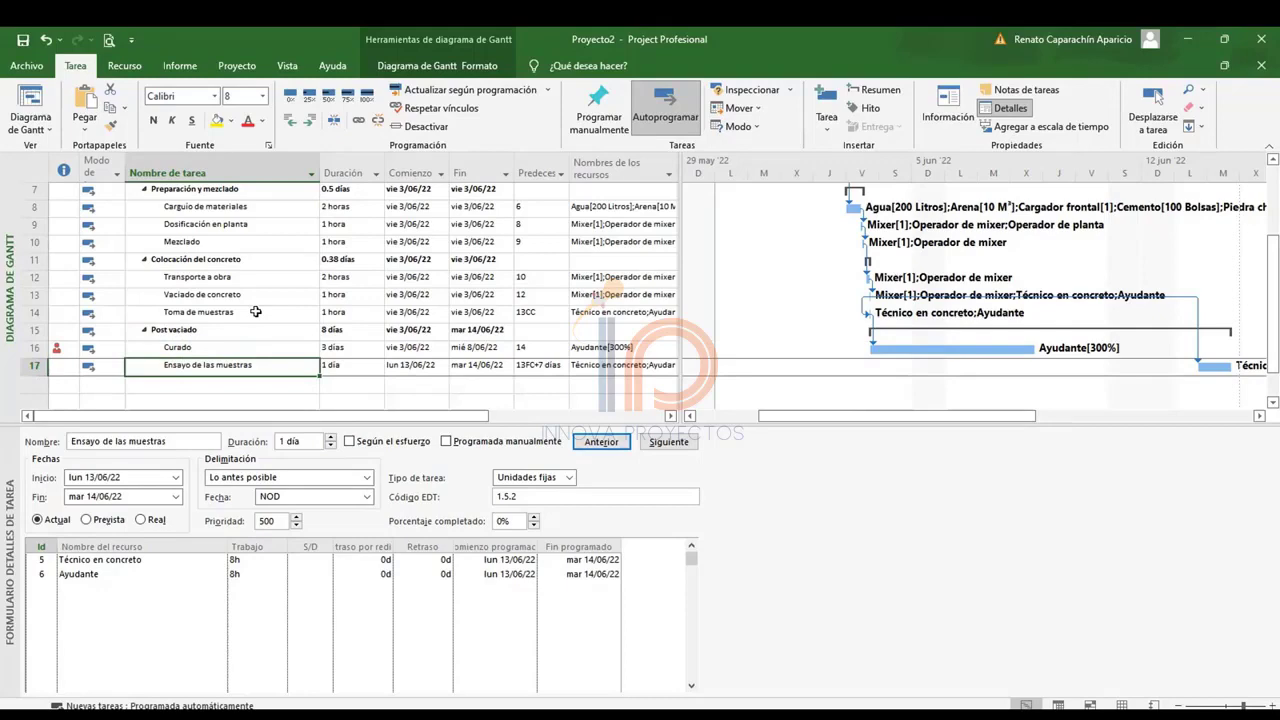
scroll(255, 312, up, 2)
click(210, 262)
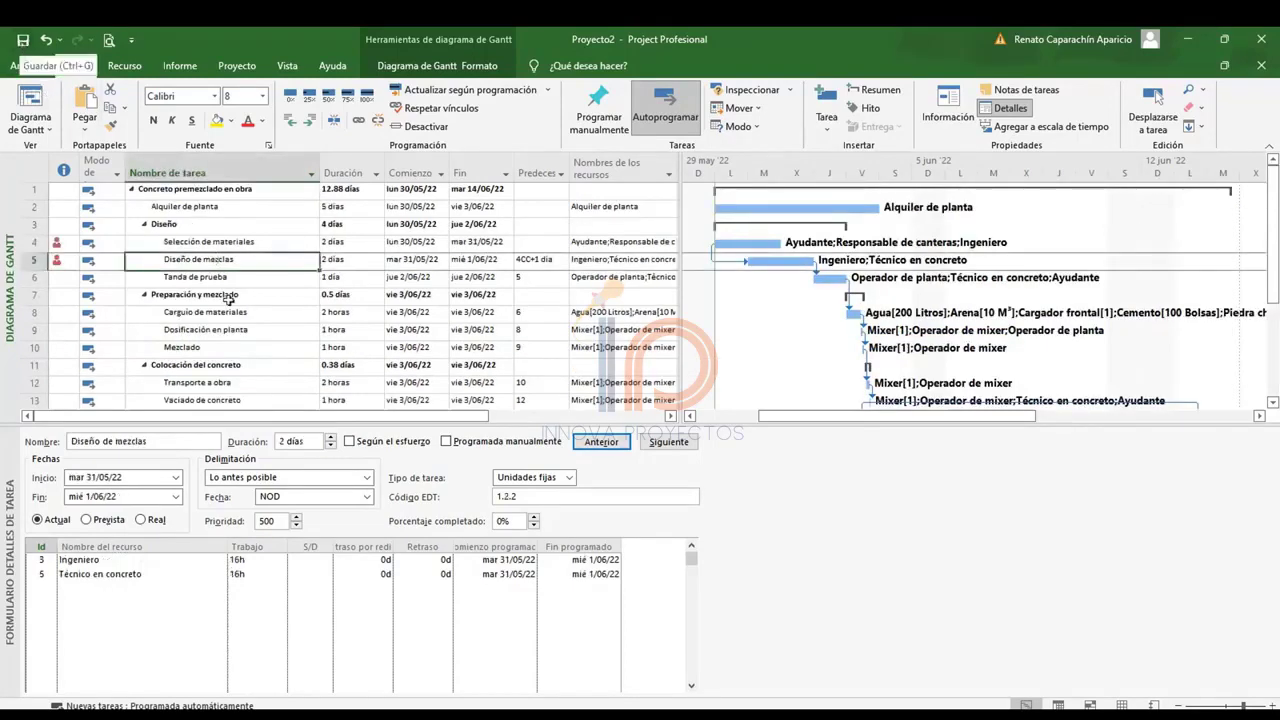
click(245, 243)
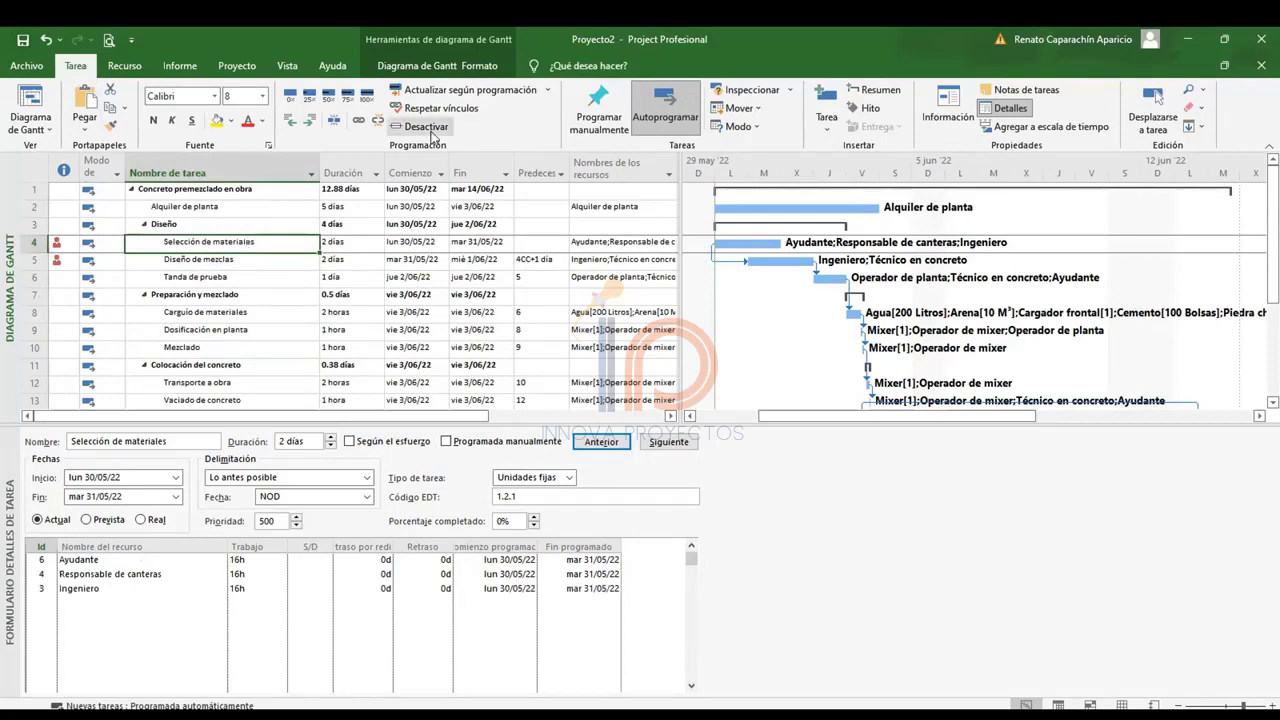
click(432, 132)
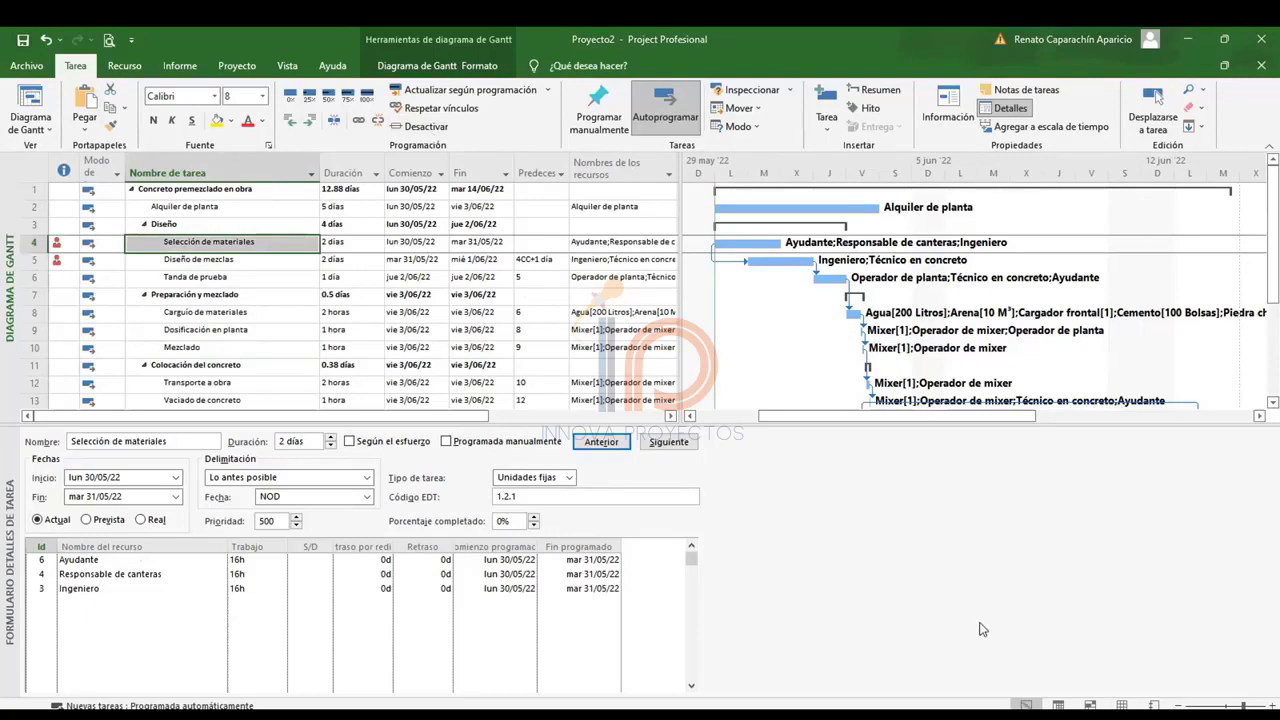
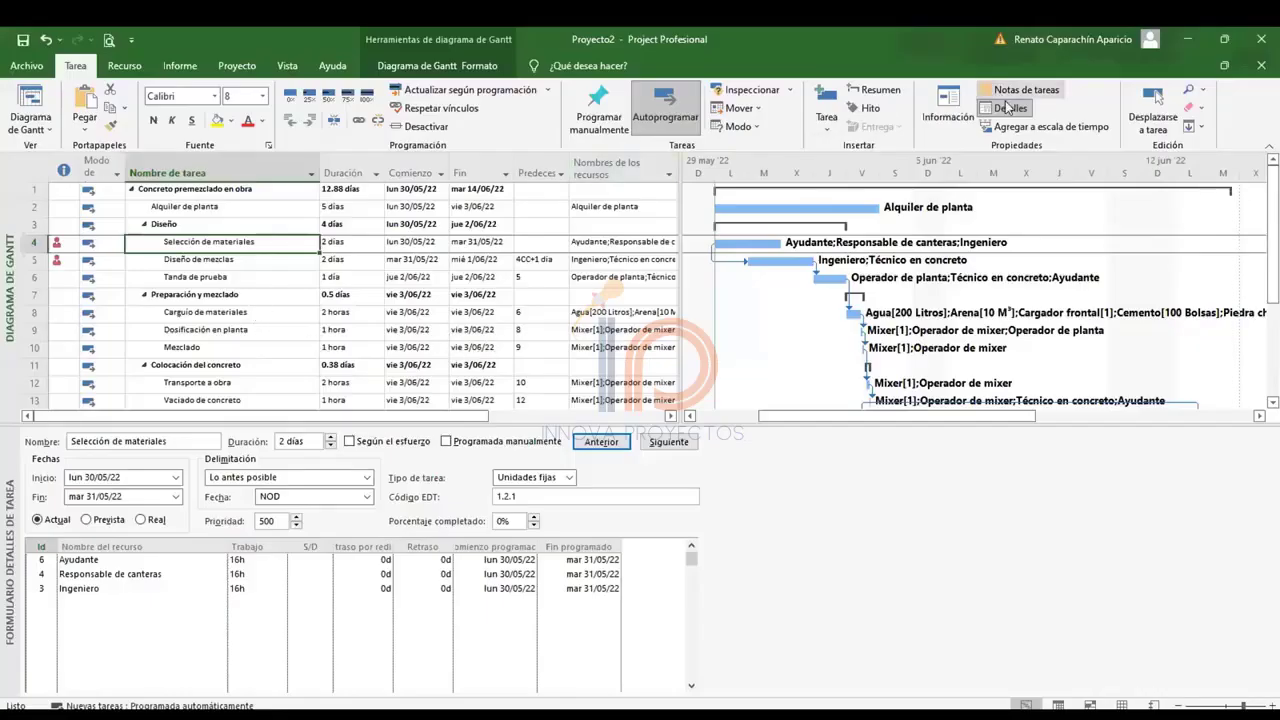
Hide the task details form and switch from the Gantt chart to the resource sheet.
click(1010, 108)
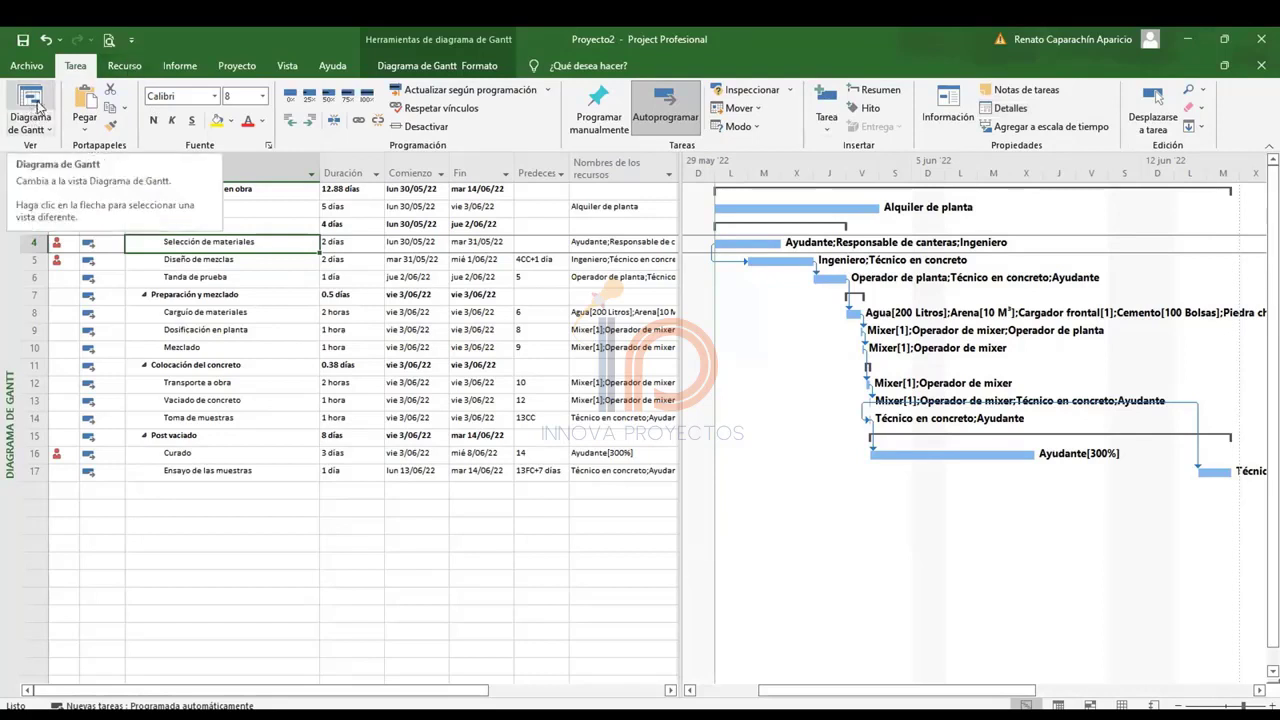
click(38, 107)
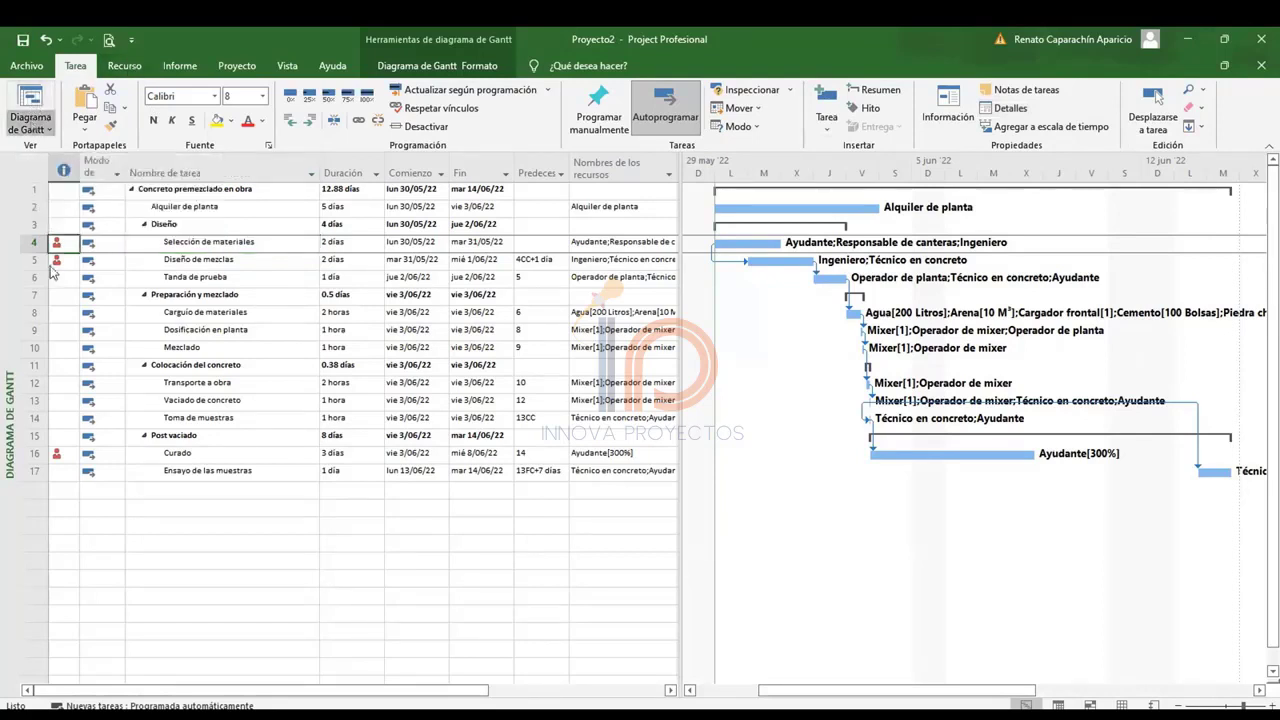
click(108, 339)
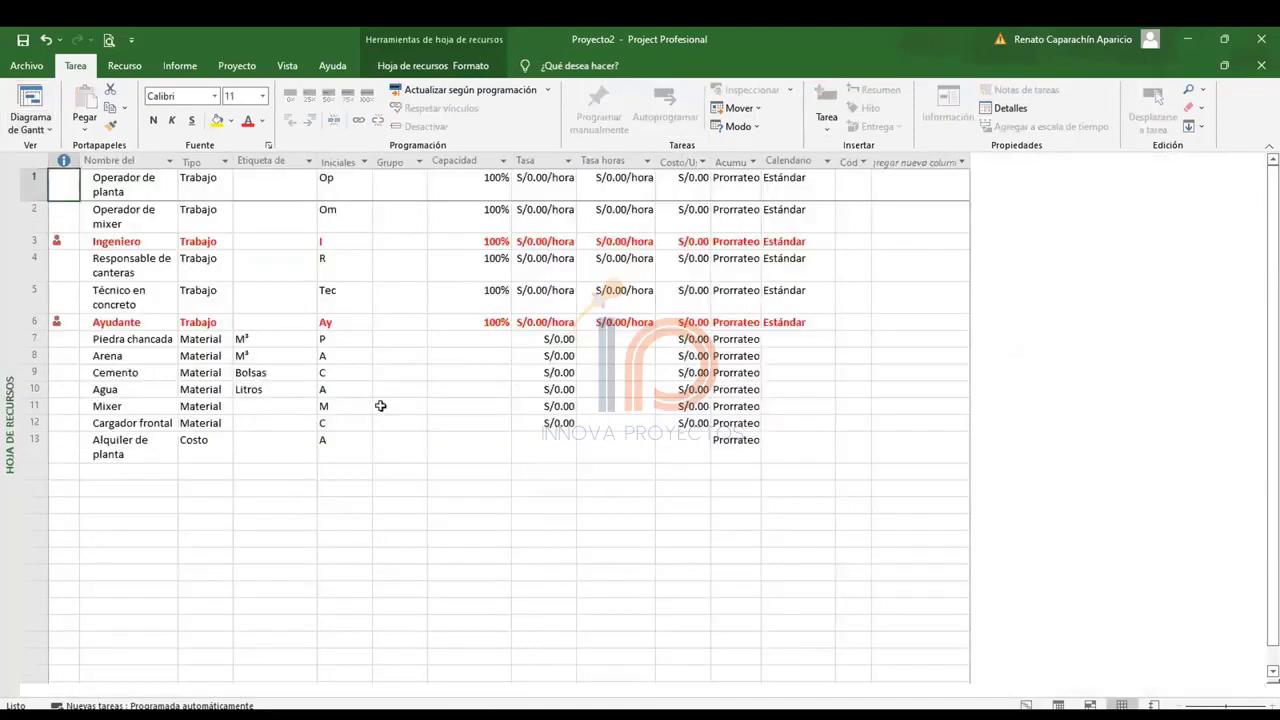
click(424, 355)
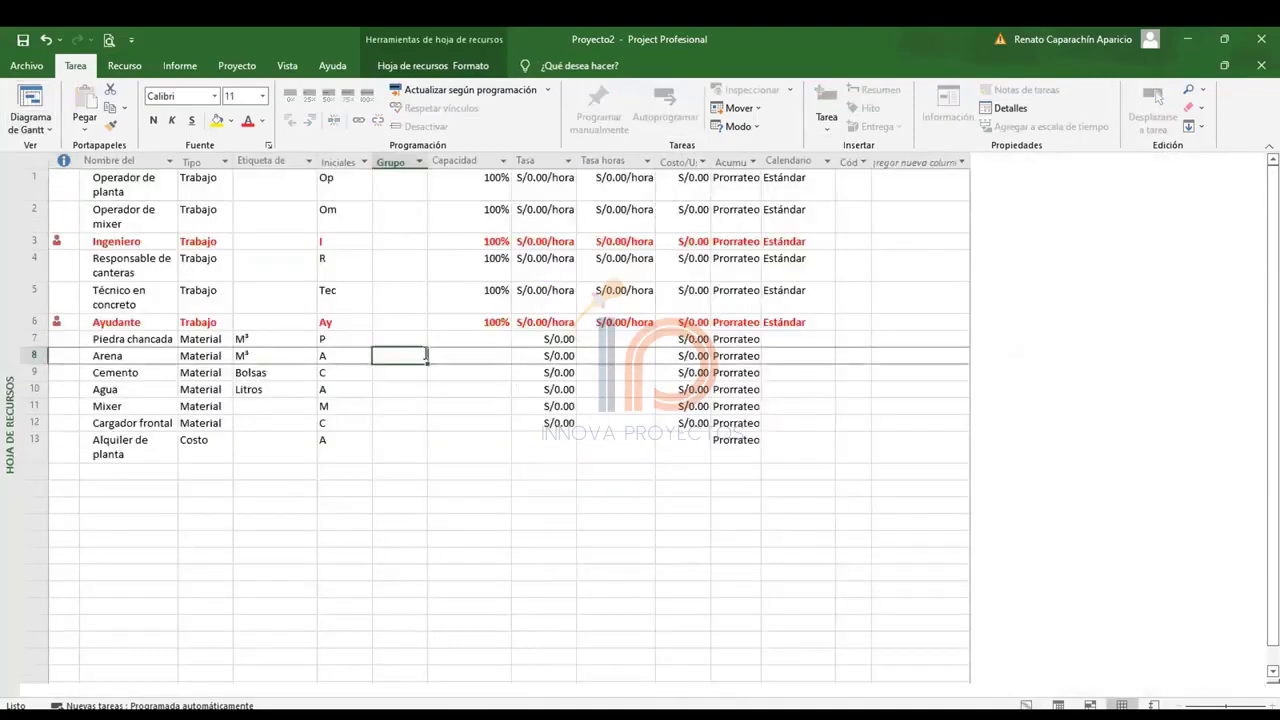
click(498, 422)
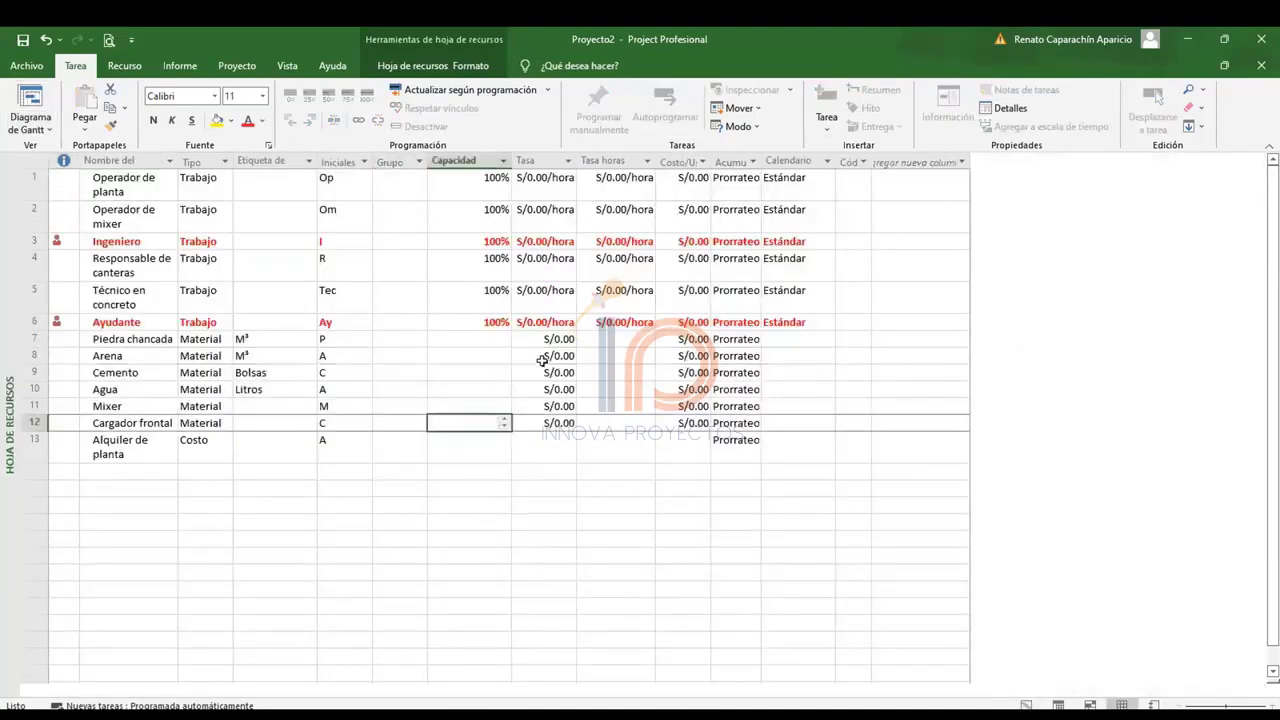
click(541, 360)
click(531, 278)
click(528, 219)
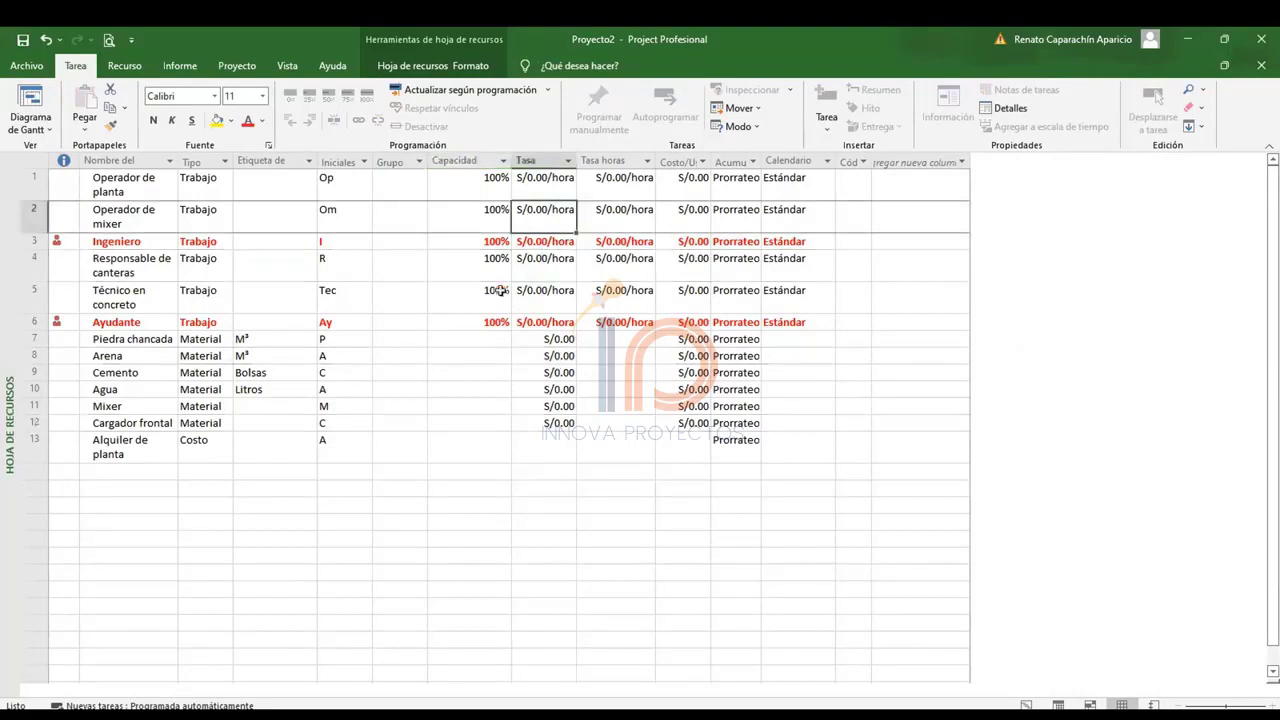
Set Operador de planta's standard rate to S/20.00 per hour and its overtime rate to S/30.00 per hour.
click(544, 184)
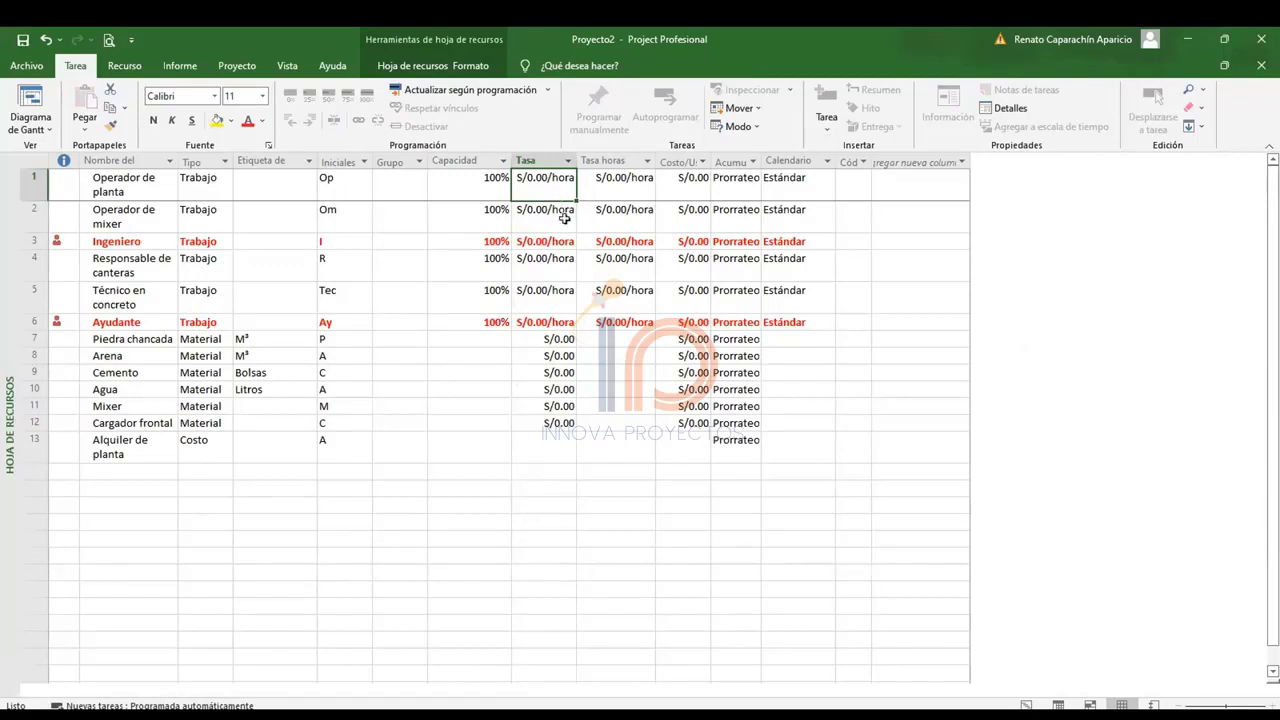
text(20)
key(Return)
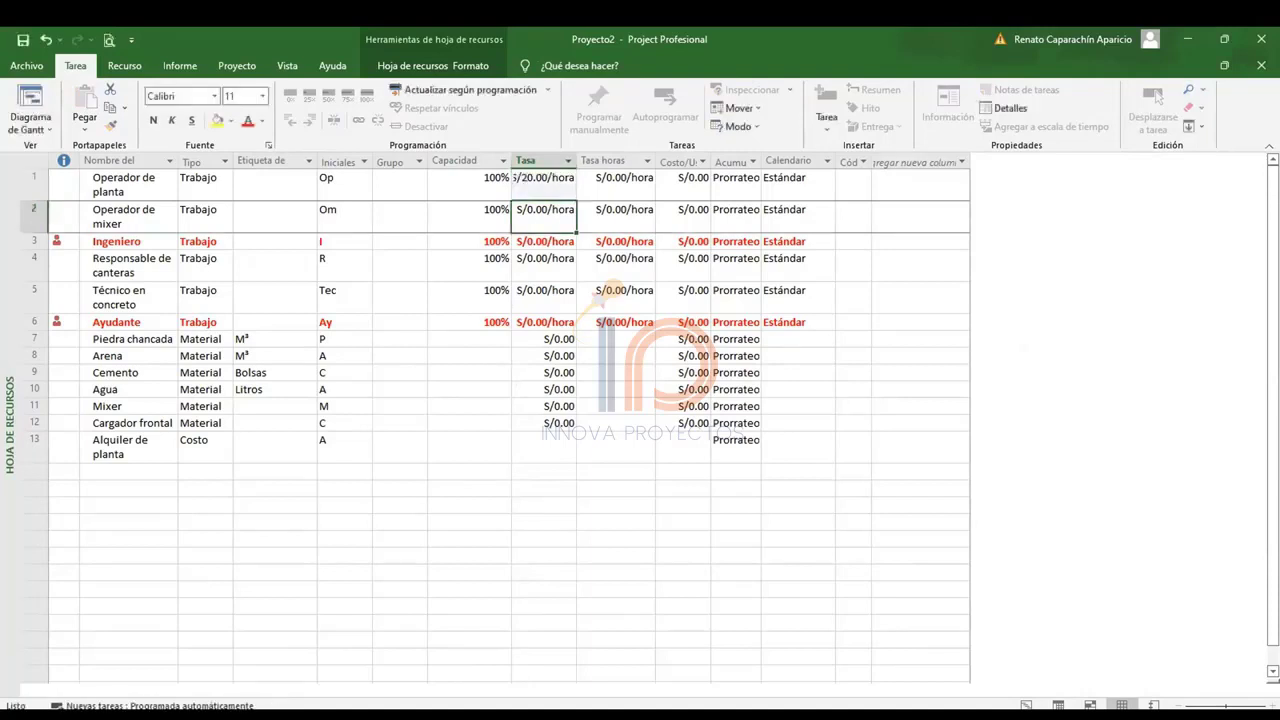
key(Up)
key(Right)
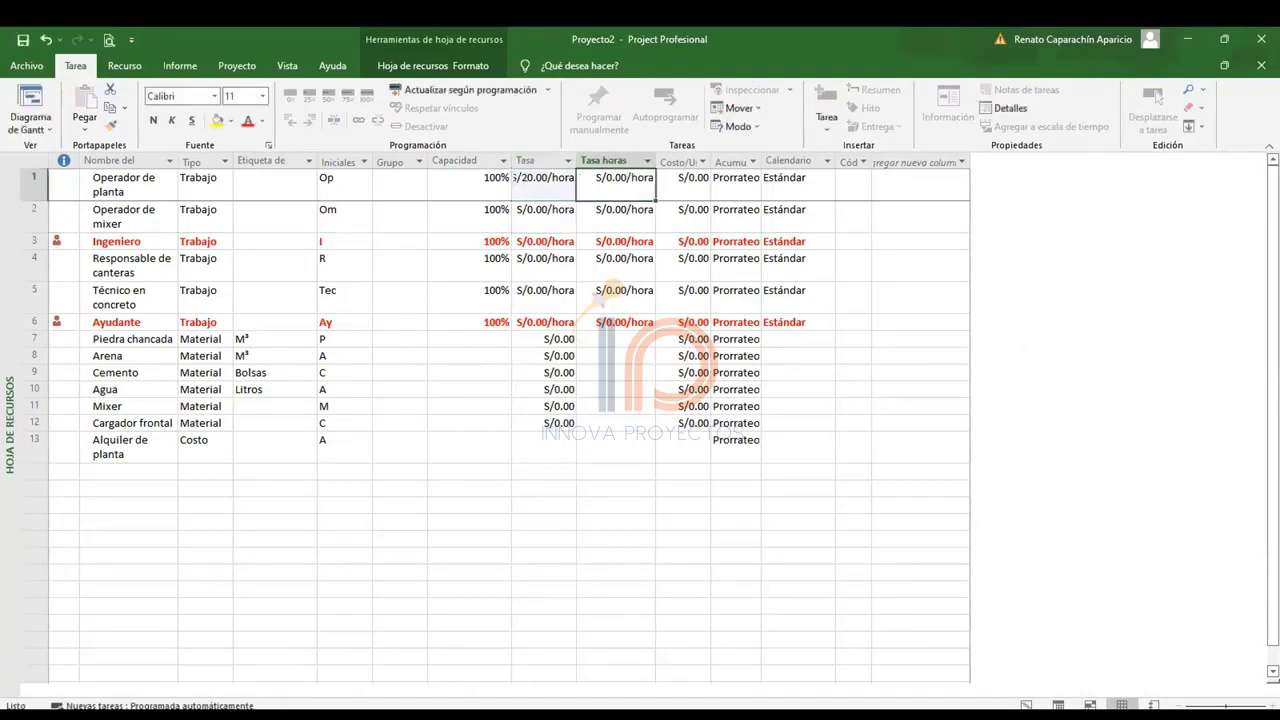
text(30)
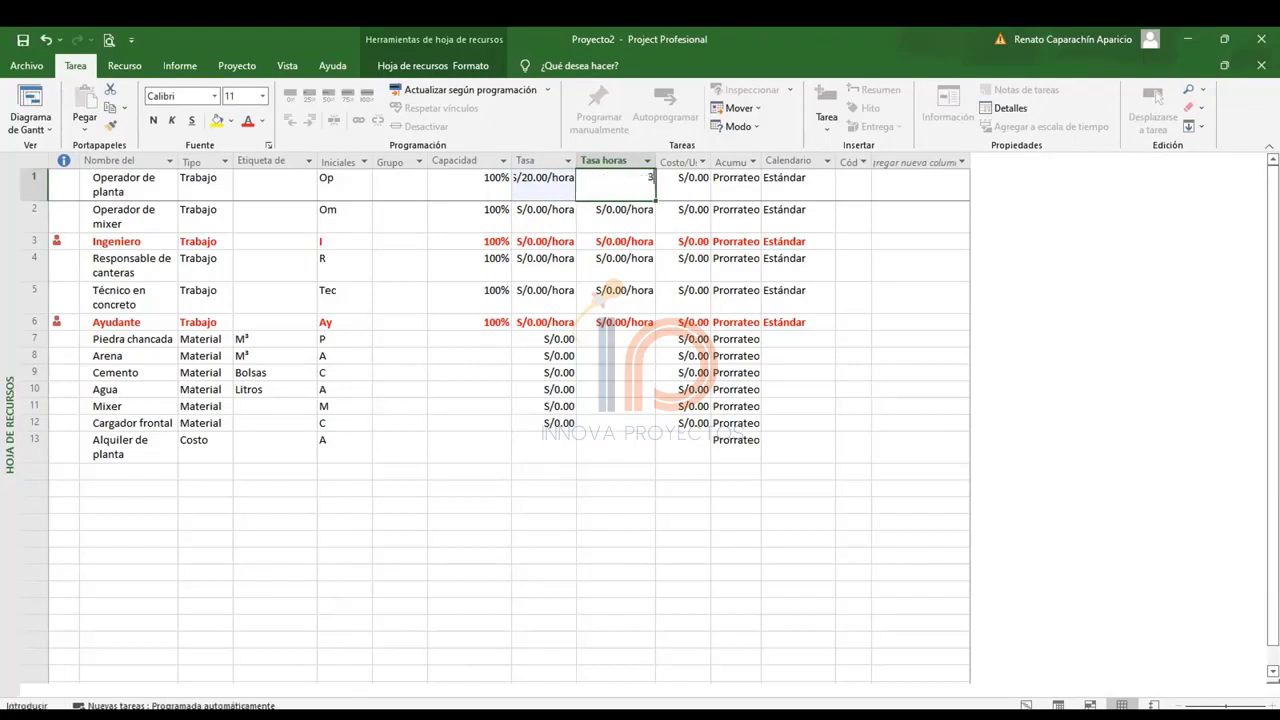
key(Return)
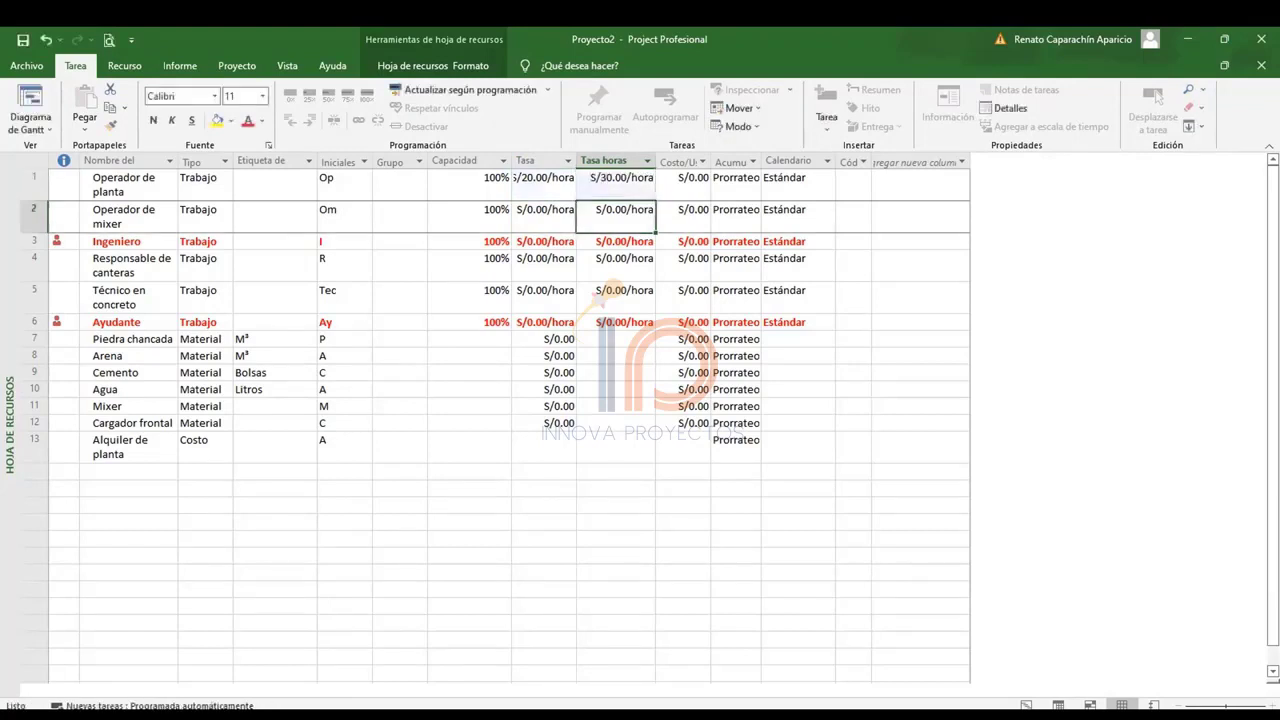
Set Operador de mixer's standard rate to S/15.00 per hour and its overtime rate to S/25.00 per hour.
key(Left)
key(Left)
key(Right)
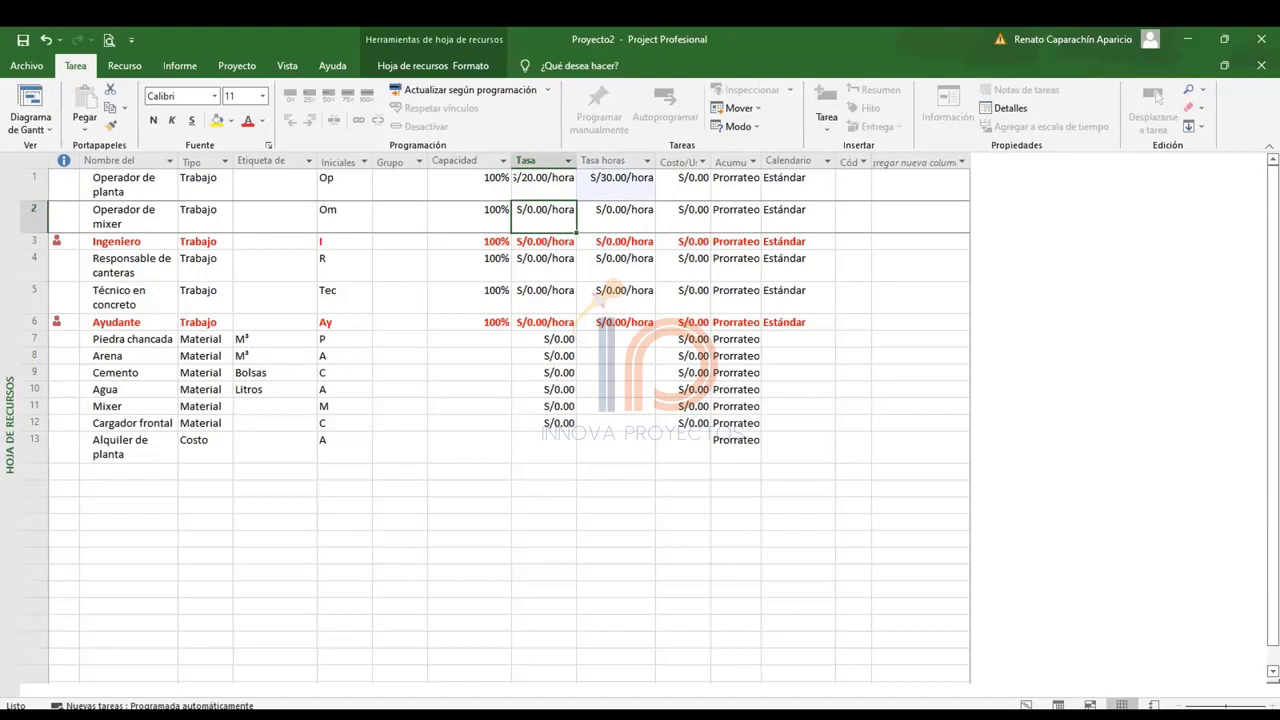
text(15)
key(Return)
key(Up)
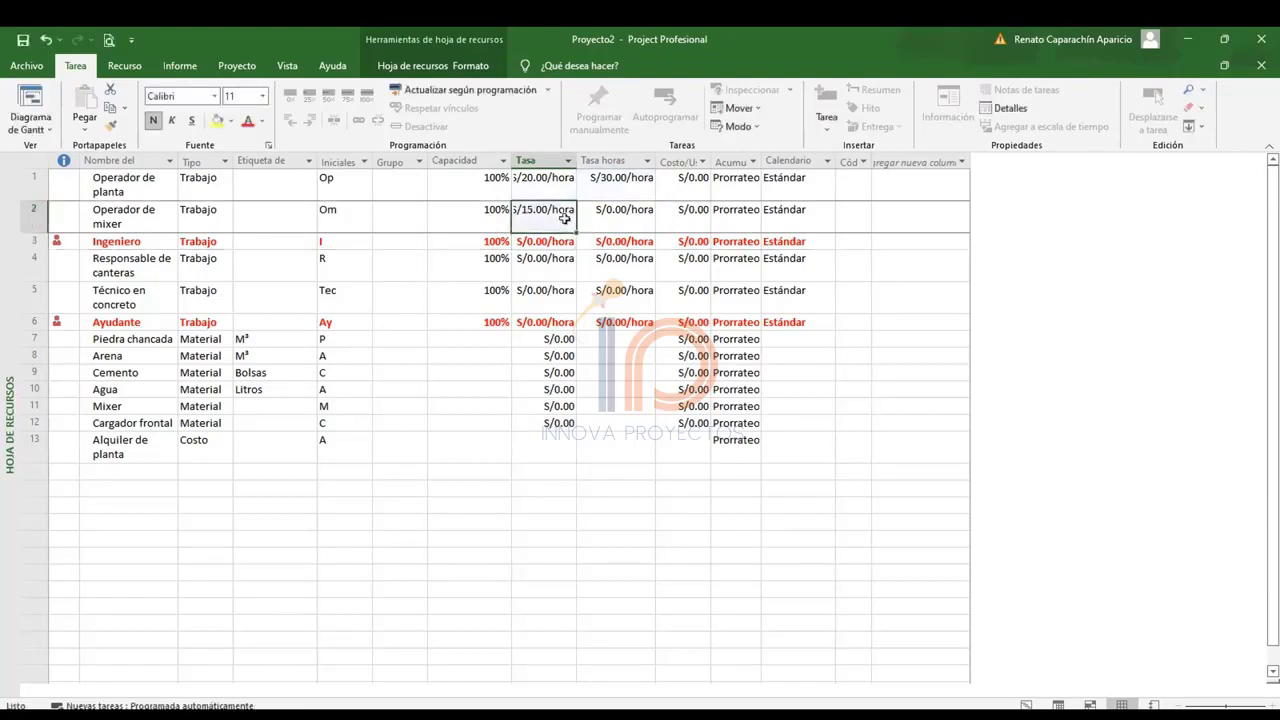
key(Right)
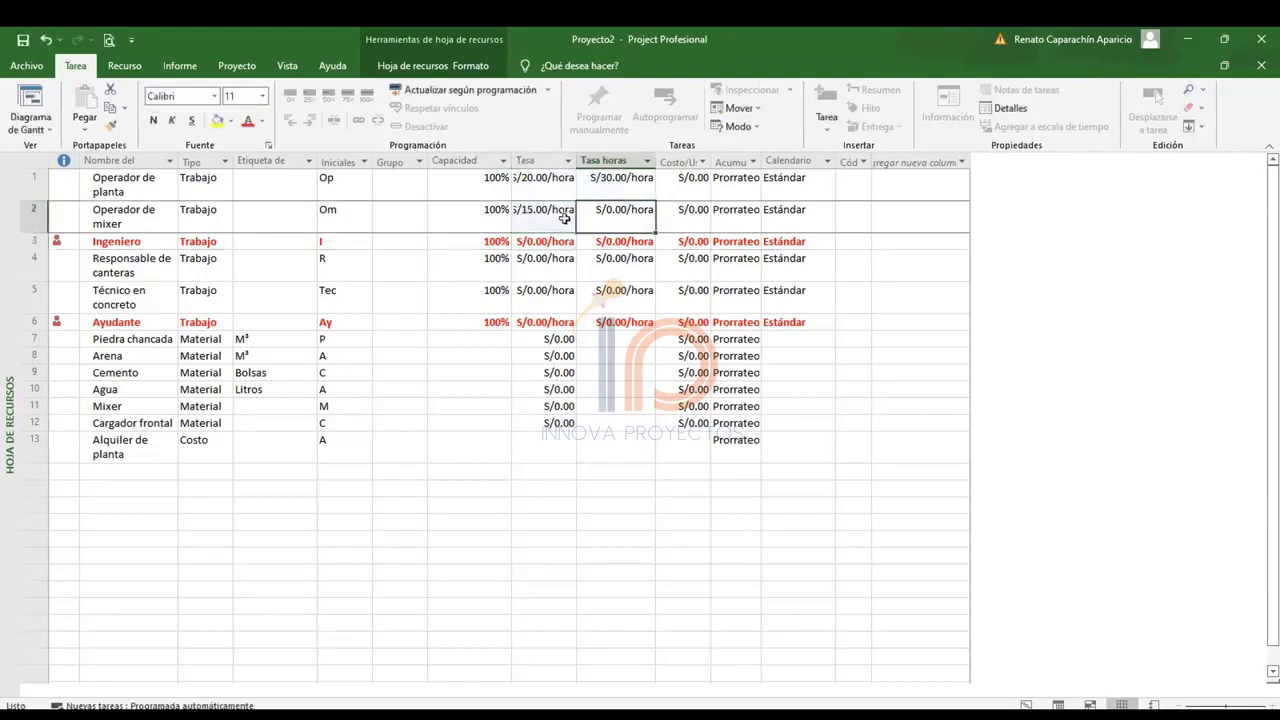
text(25)
key(Return)
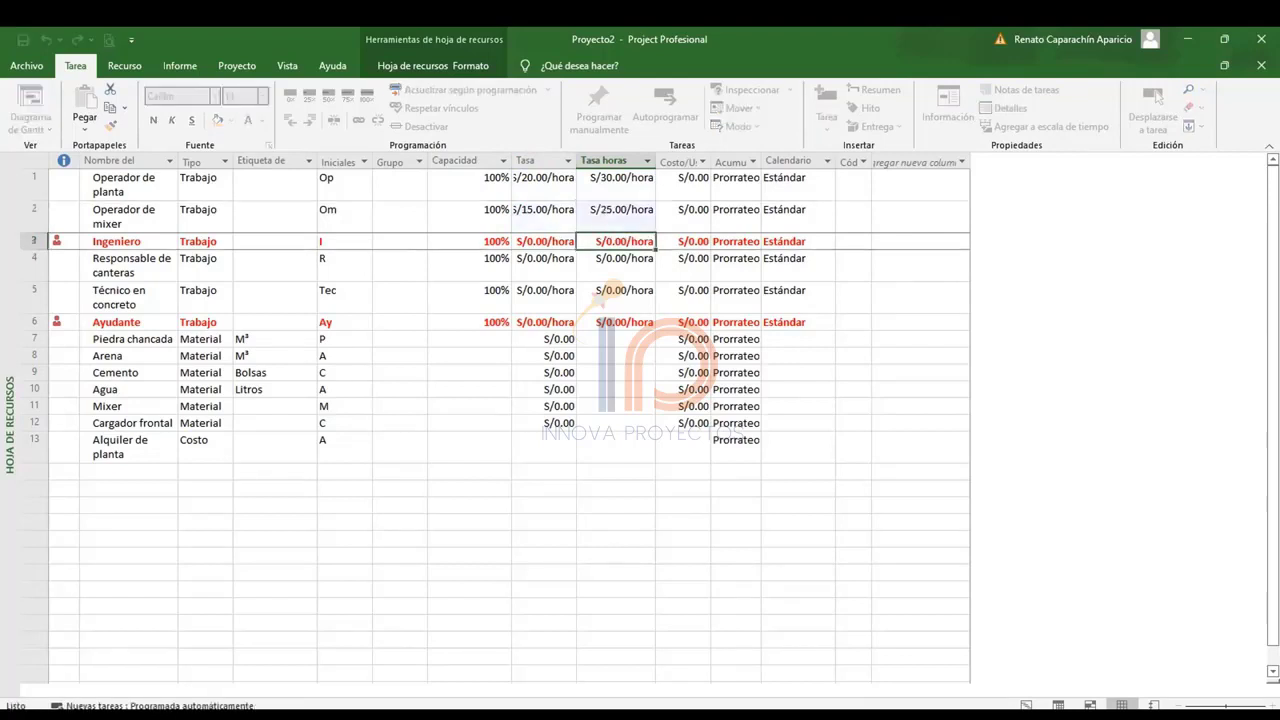
Set Ingeniero's standard rate to S/30.00 per hour and its overtime rate to S/40.00 per hour.
click(544, 241)
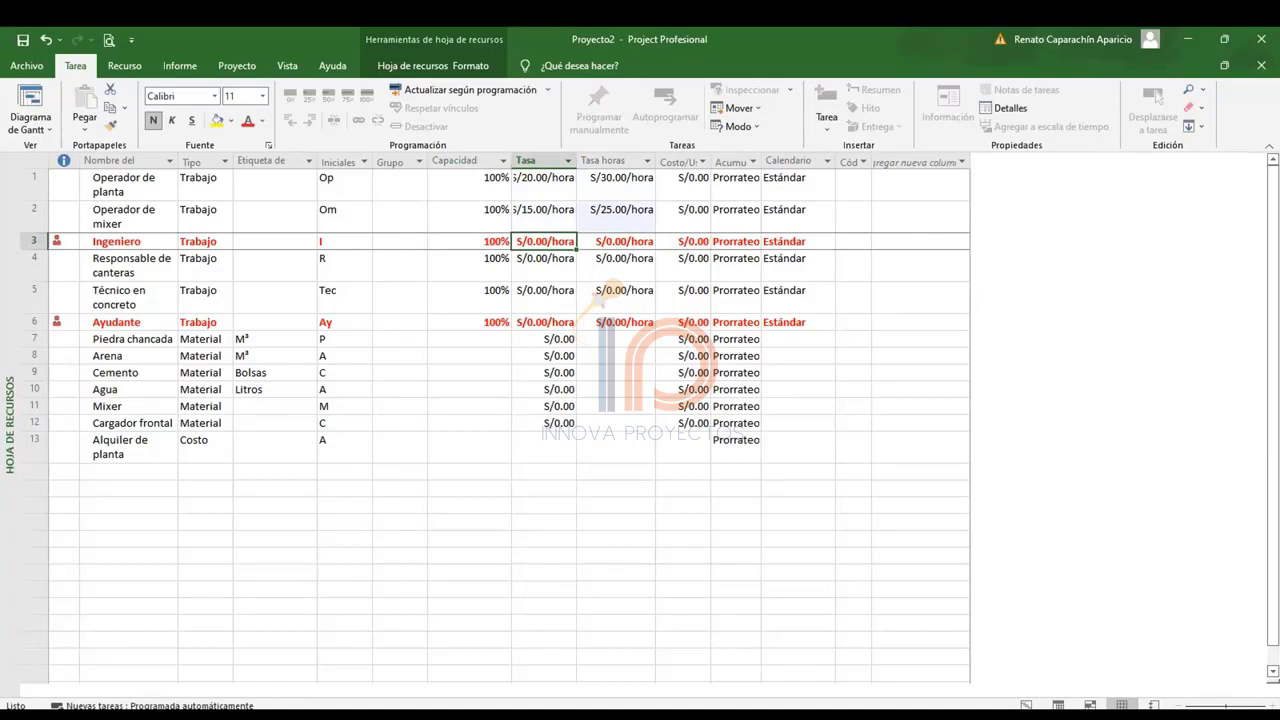
text(30)
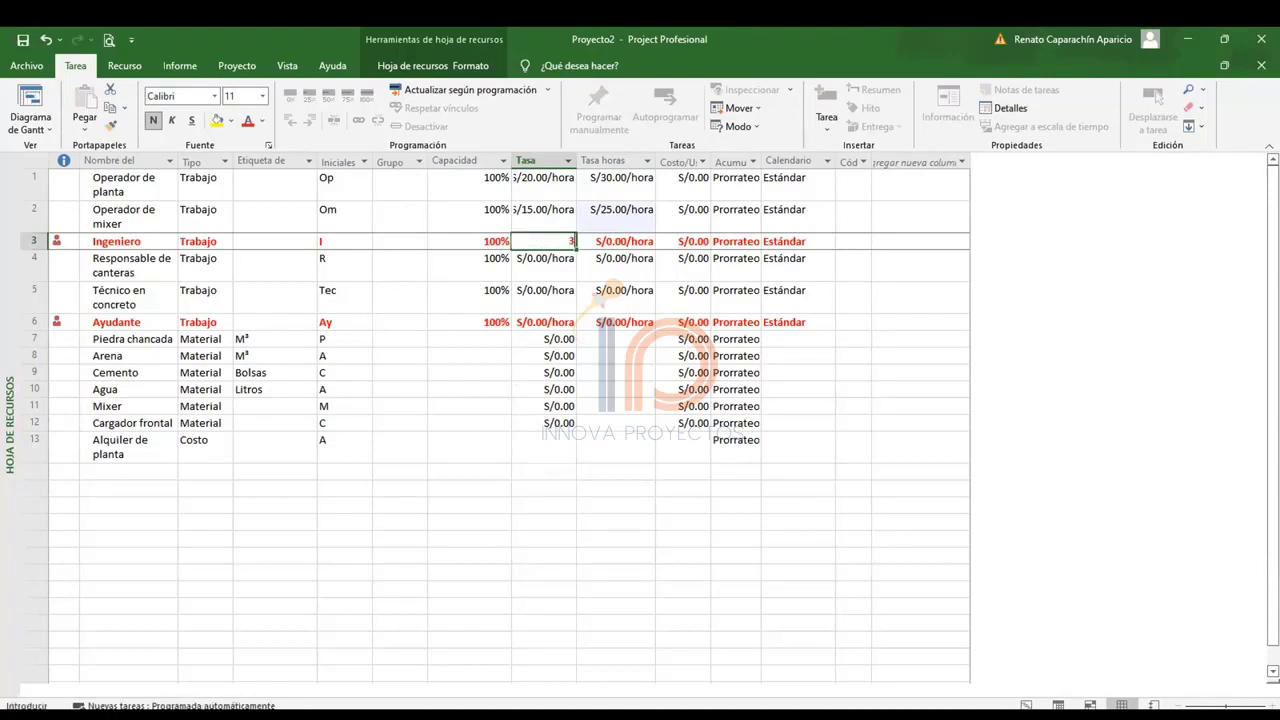
key(Tab)
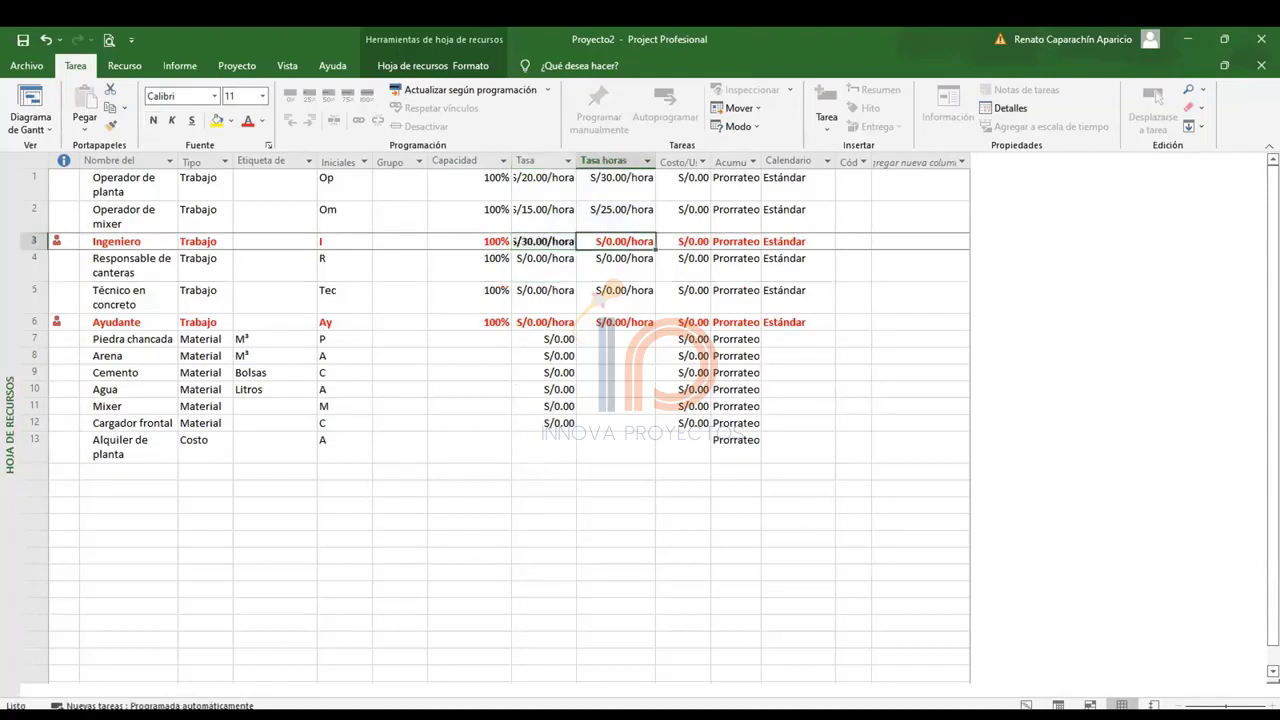
text(40)
key(Return)
Set Responsable de canteras' standard rate to S/15.00 per hour and its overtime rate to S/25.00 per hour.
key(Left)
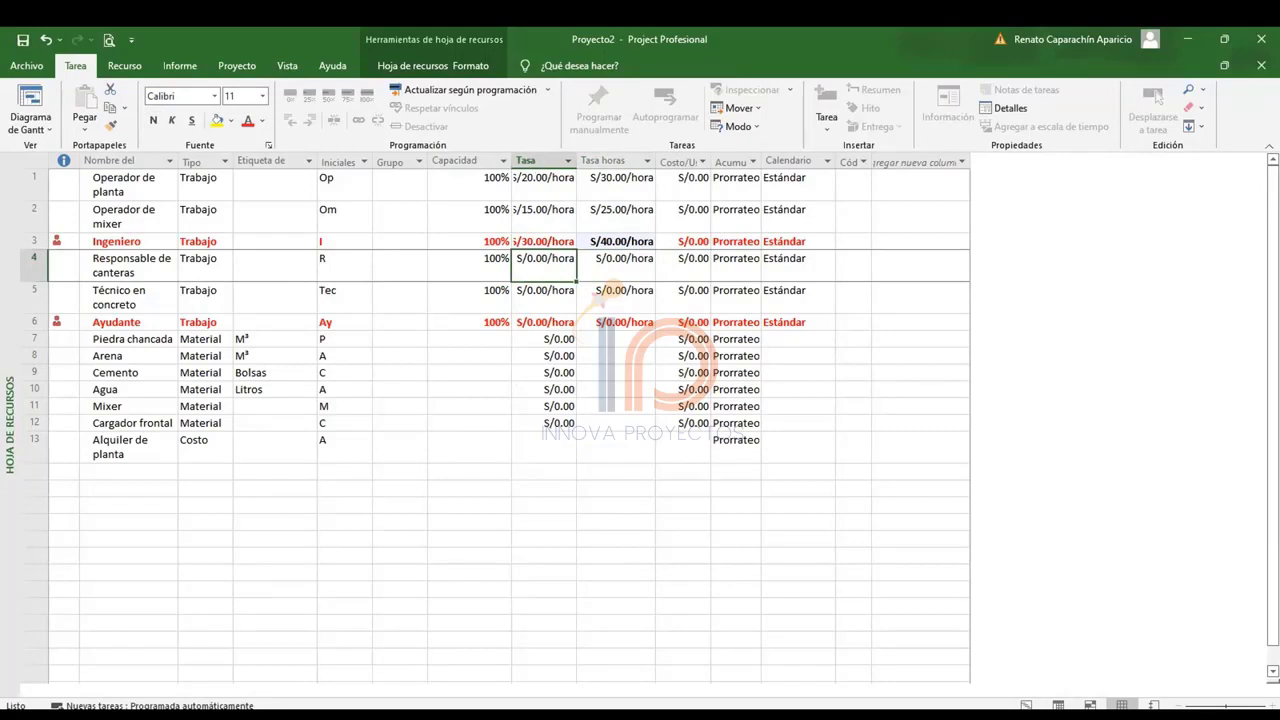
text(15)
key(Tab)
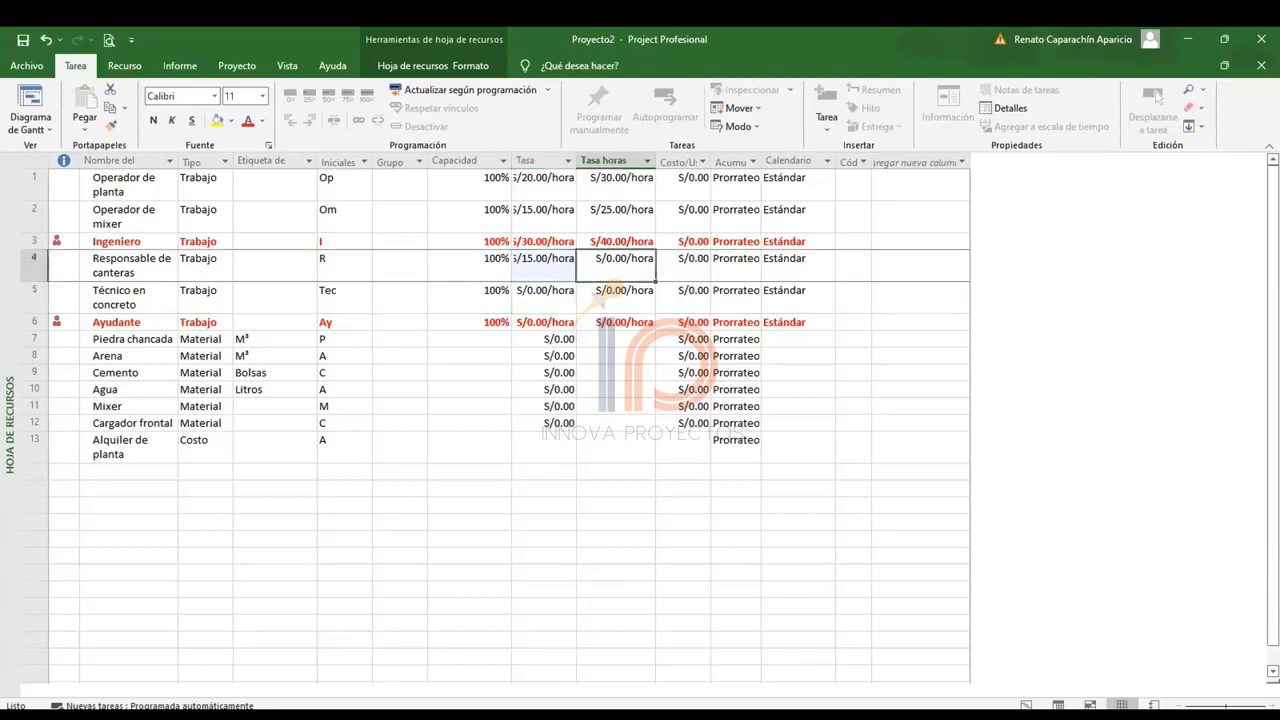
text(25)
key(Return)
Set Técnico en concreto's standard rate to S/22.00 per hour and its overtime rate to S/32.00 per hour.
key(Left)
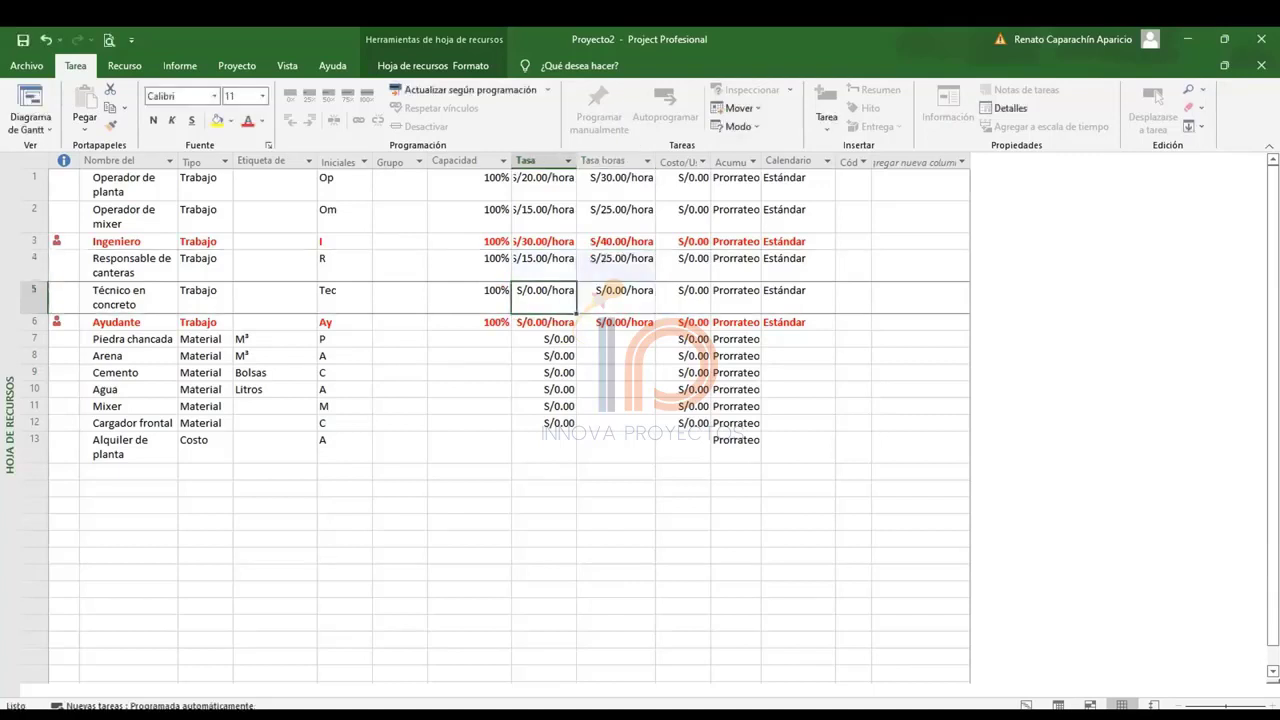
text(22)
key(Tab)
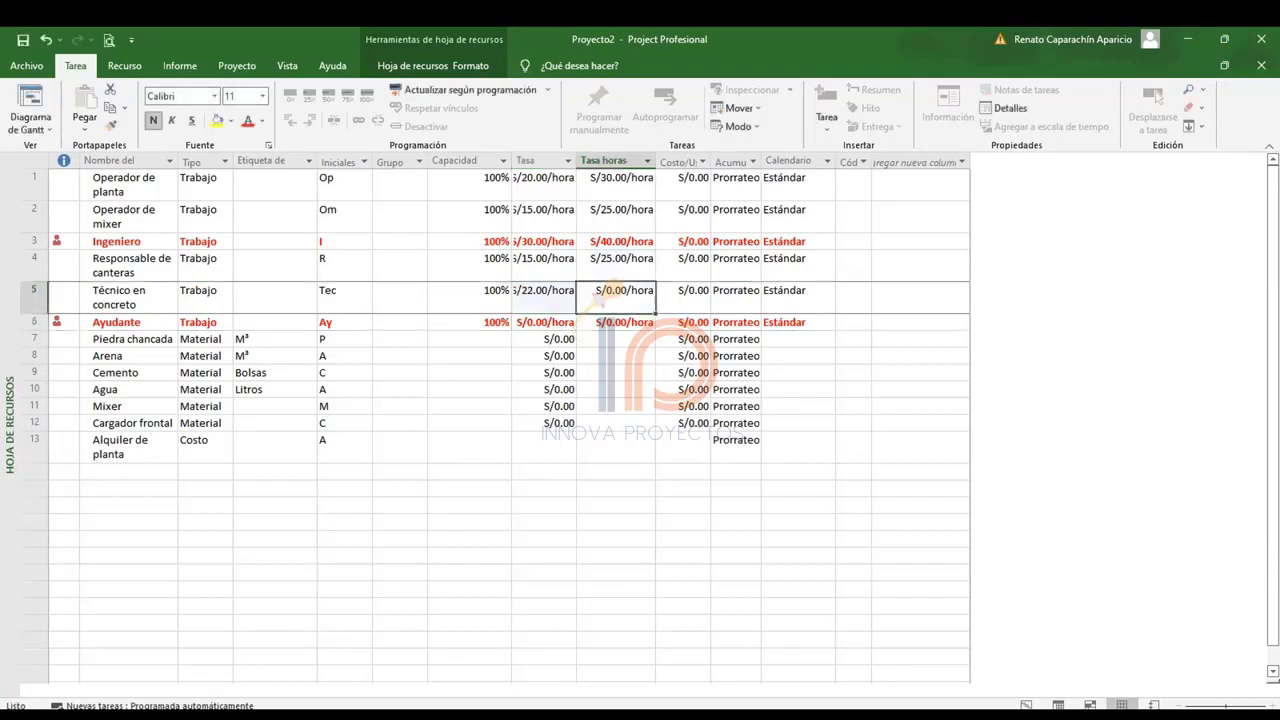
text(32)
key(Return)
Set Ayudante's standard rate to S/10.00 per hour and its overtime rate to S/15.00 per hour.
key(Left)
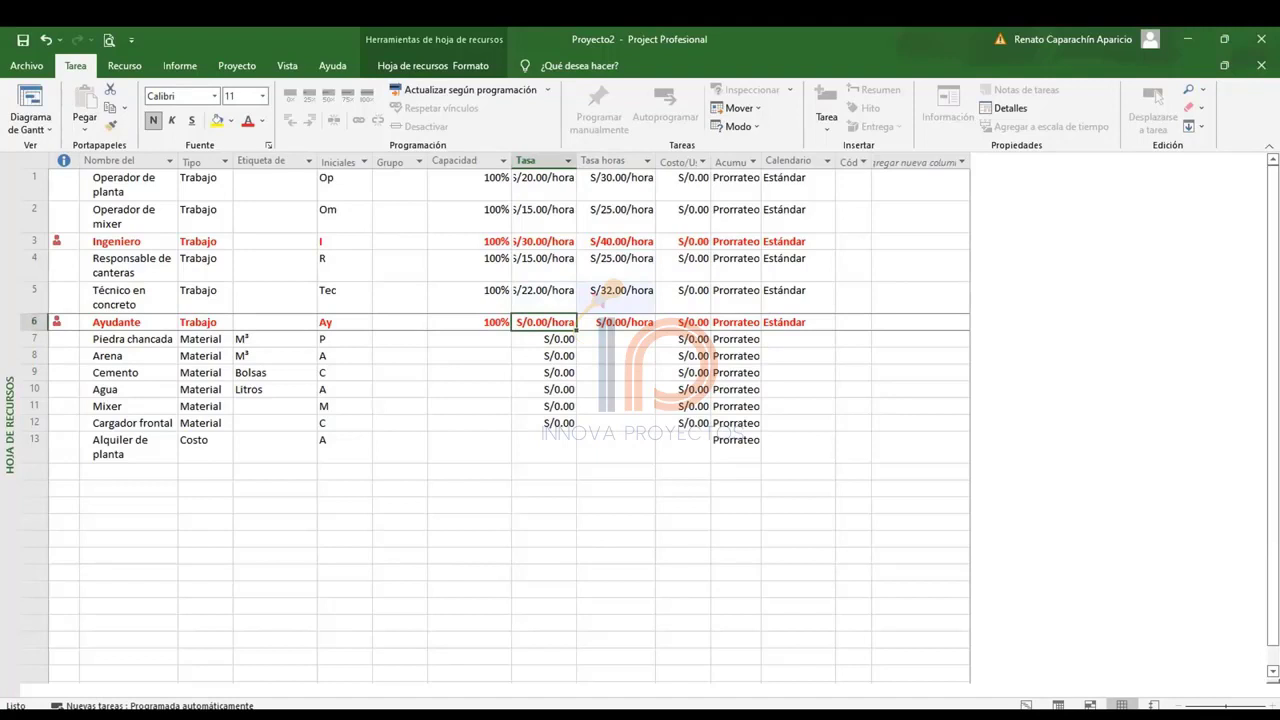
text(10)
key(Return)
key(Up)
key(Right)
text(15)
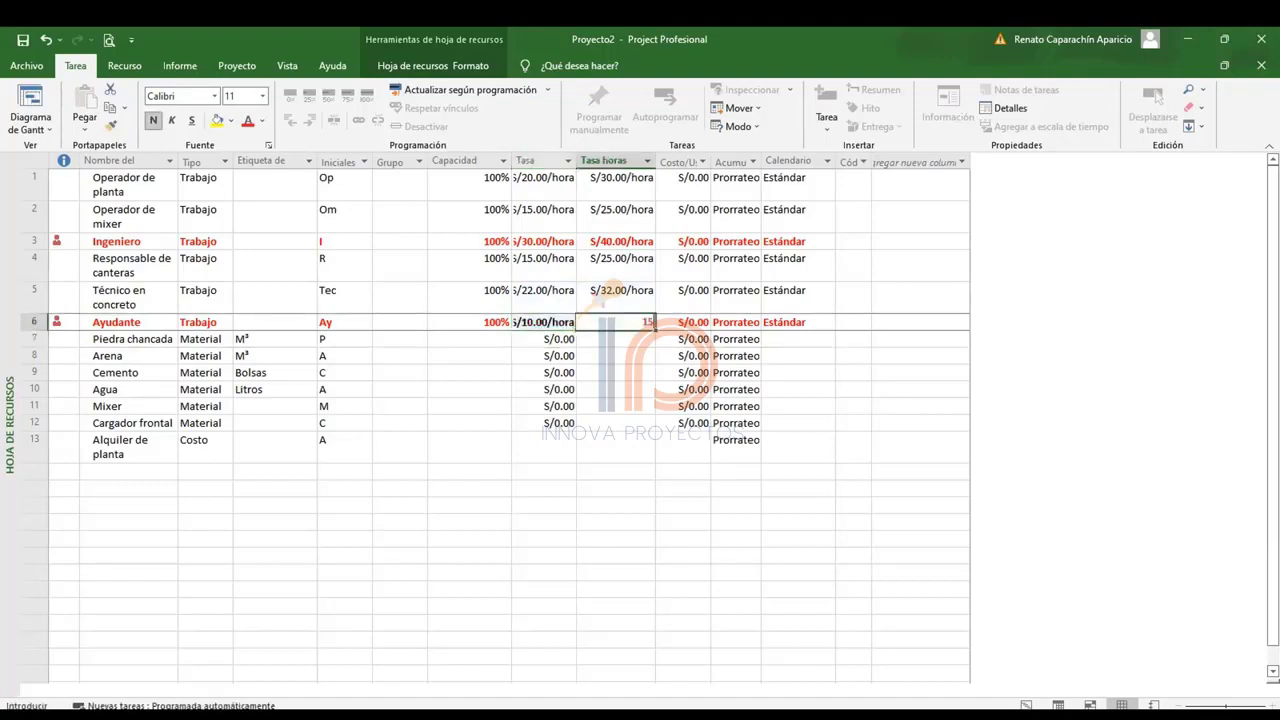
key(Return)
key(Left)
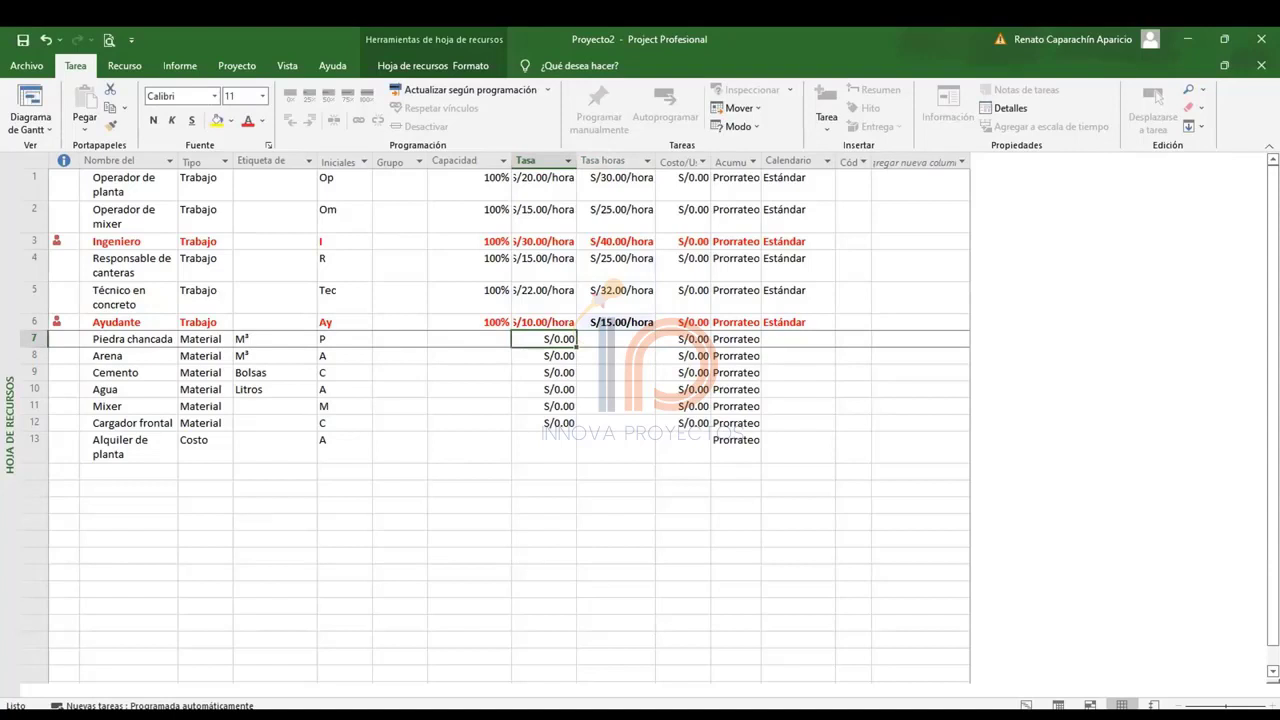
Set the standard rate of Piedra chancada to S/60.00 and of Arena to S/50.00.
key(Left)
key(Right)
key(Right)
key(Left)
text(60)
key(Return)
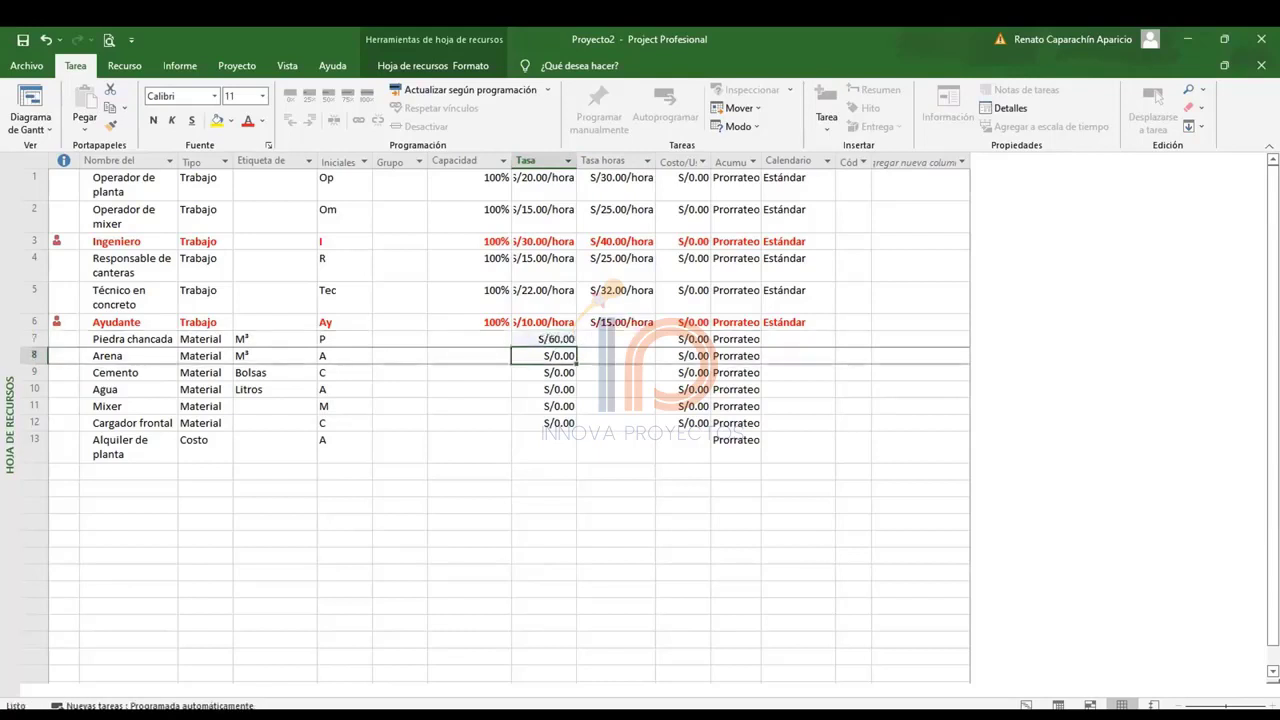
text(50)
key(Return)
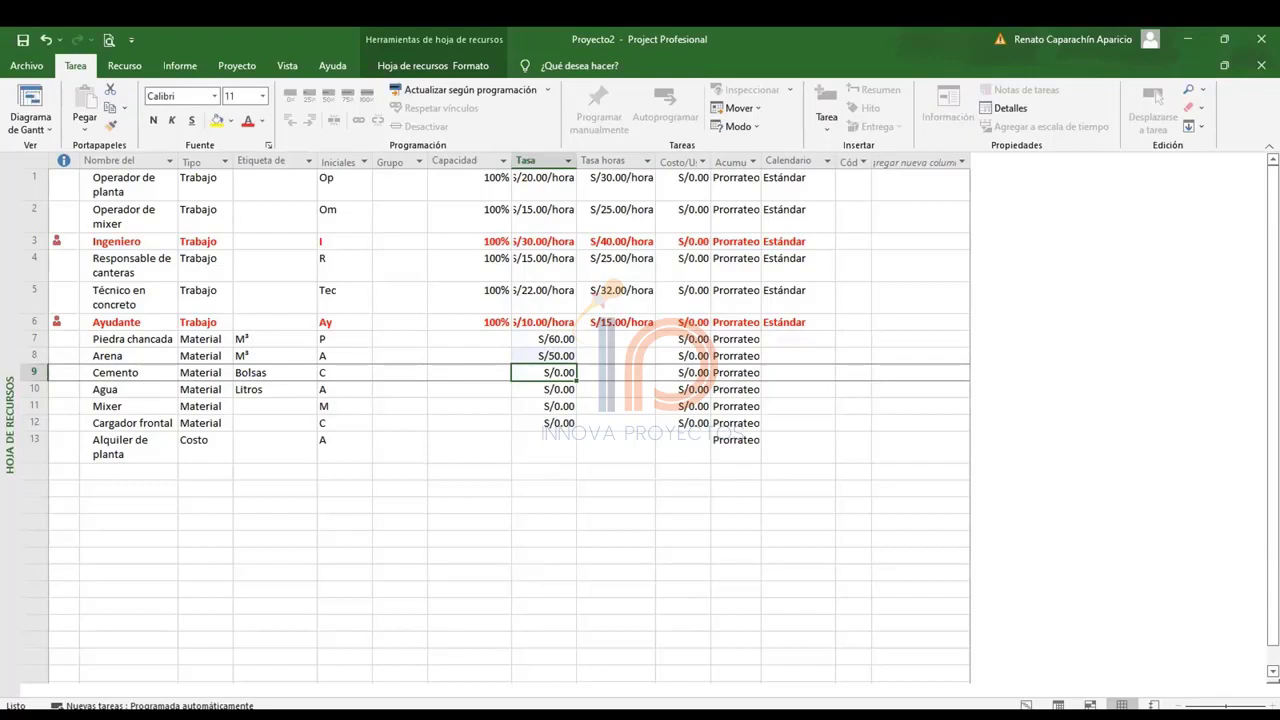
Set the standard rate of Cemento to S/25.00 and of Agua to S/3.00.
text(25)
key(Return)
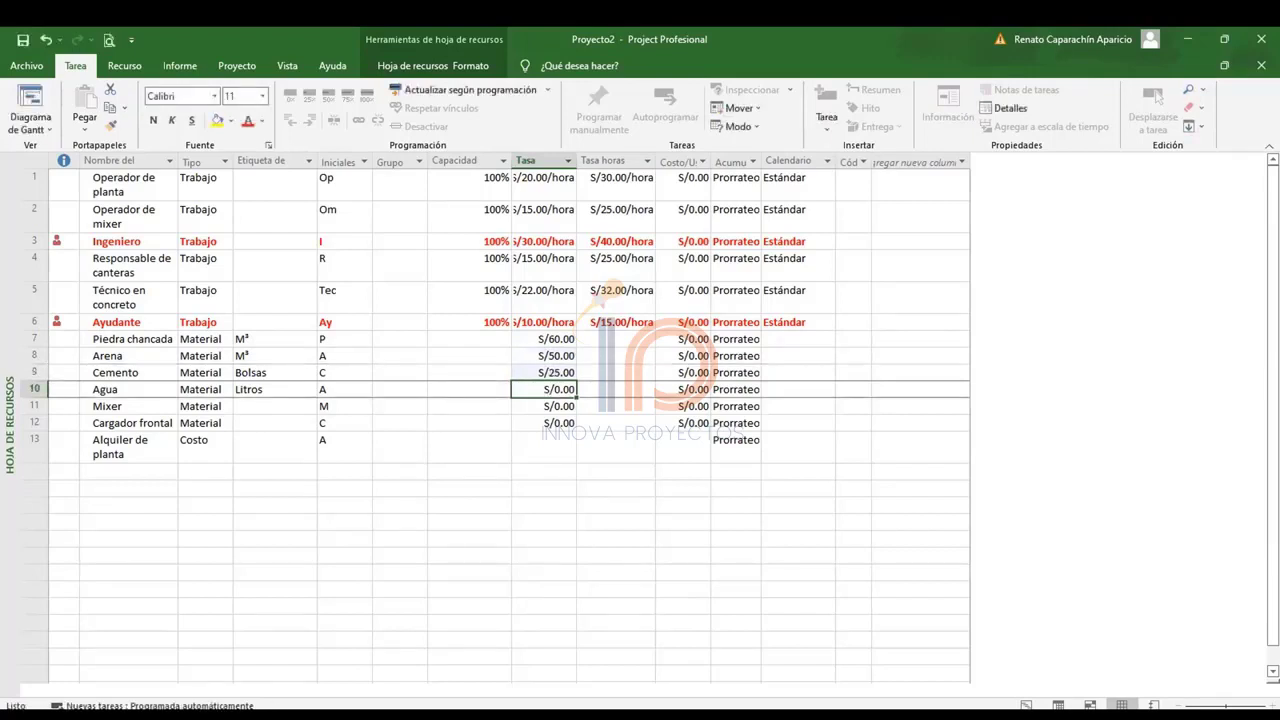
text(3)
key(Return)
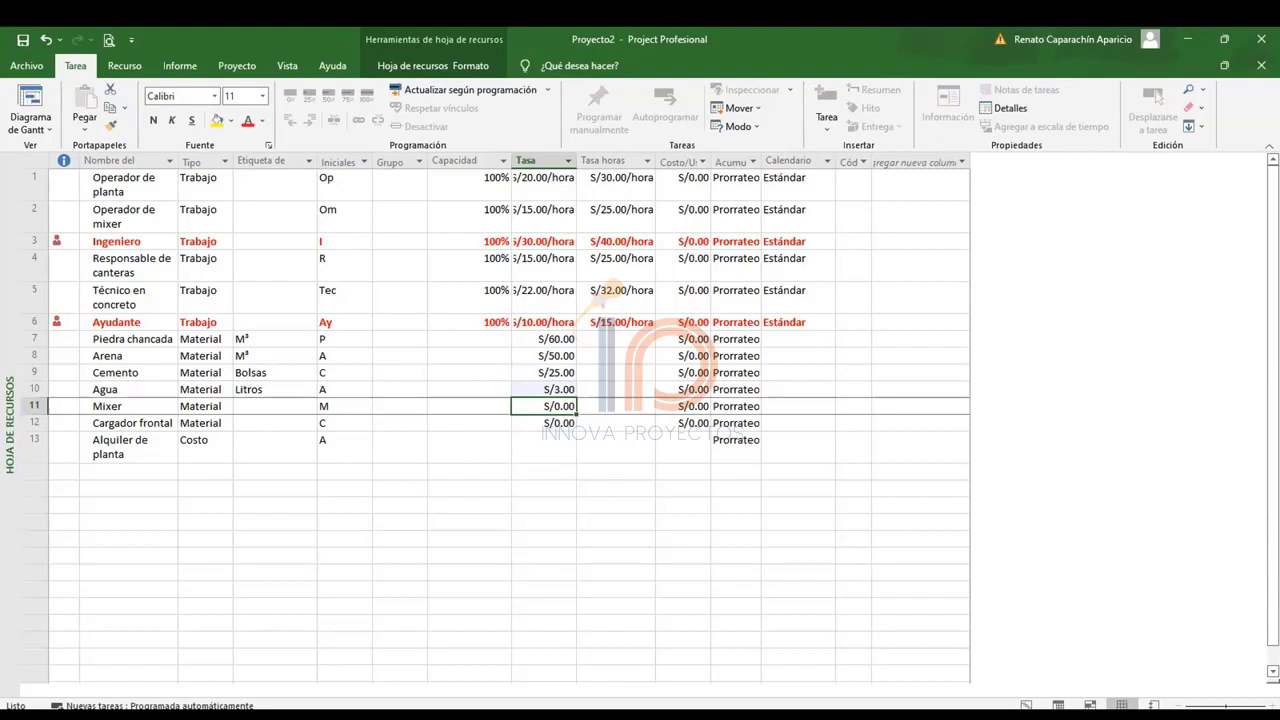
Set the standard rate of Mixer to S/150.00 and of Cargador frontal to S/180.00.
text(150)
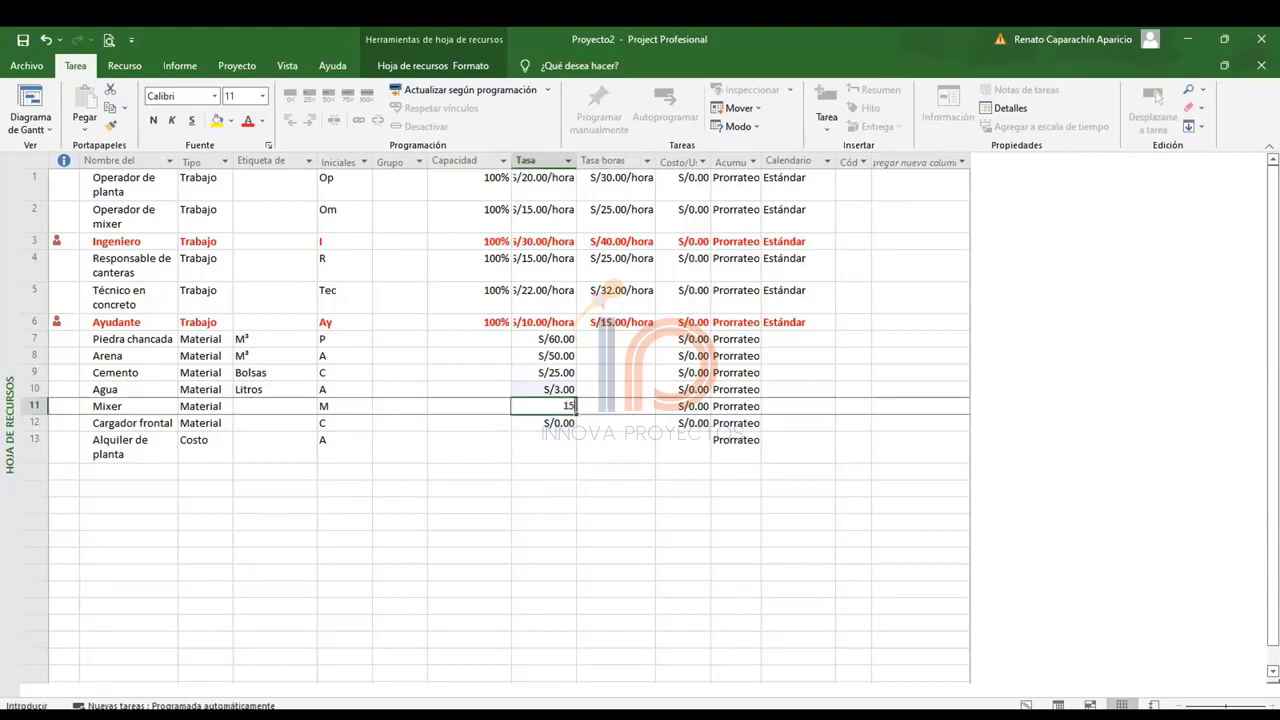
key(Return)
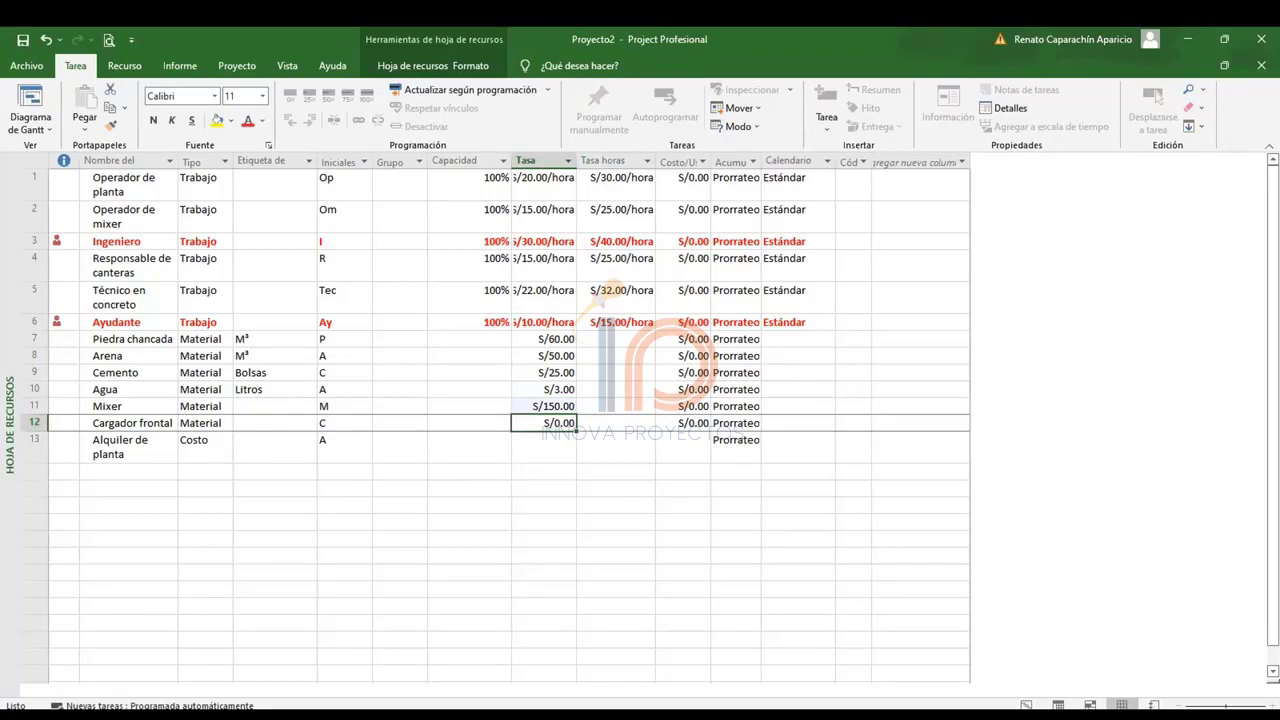
text(180)
key(Return)
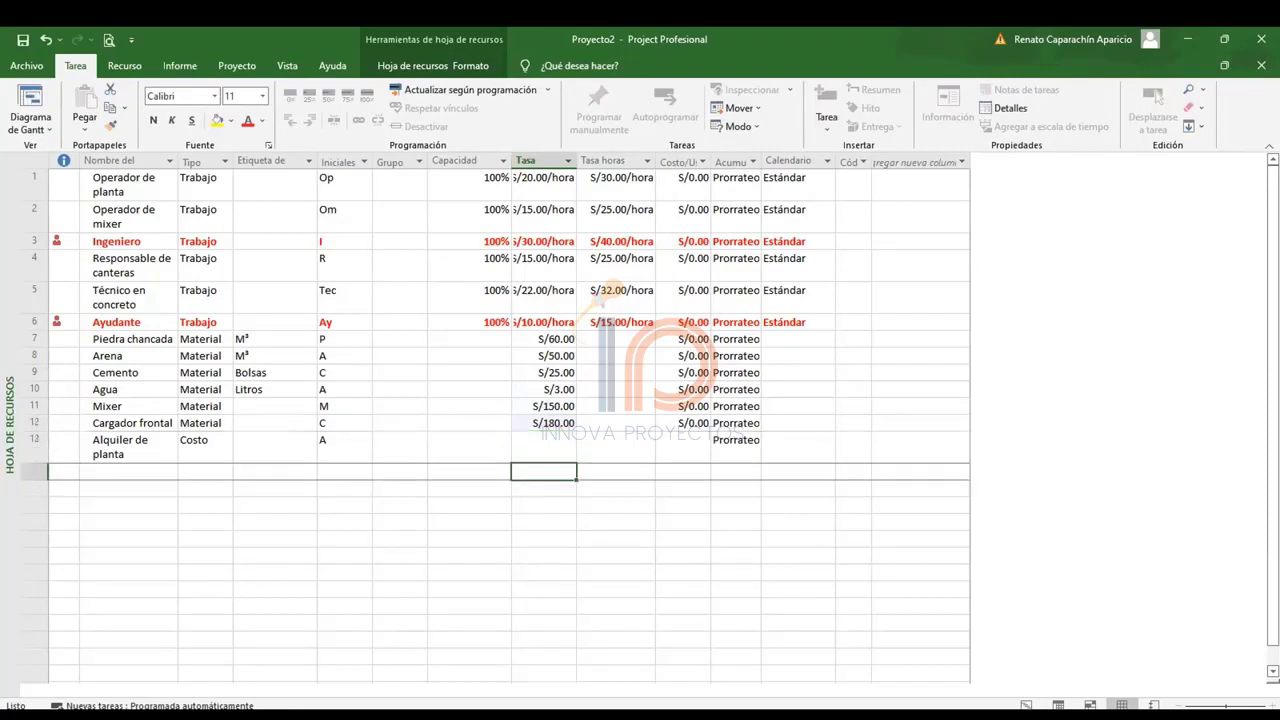
key(Left)
key(Left)
key(Left)
key(Left)
key(Left)
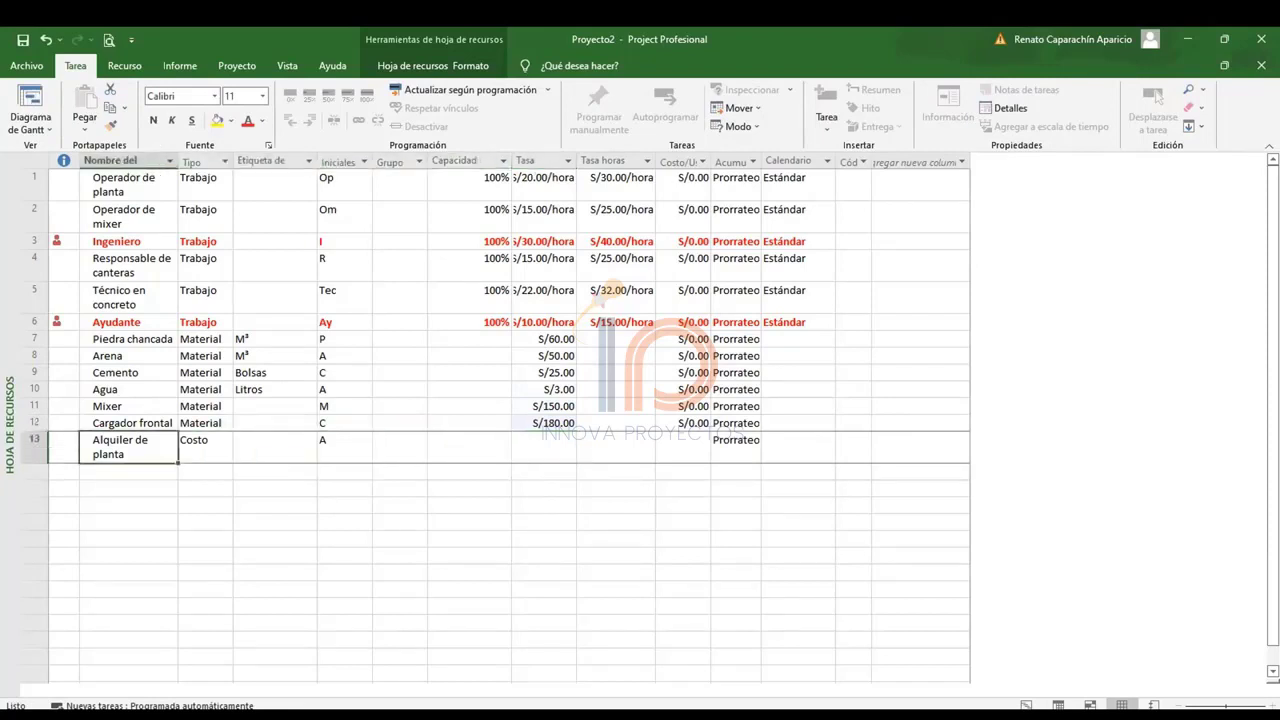
key(Right)
key(Right)
key(Right)
key(Right)
key(Right)
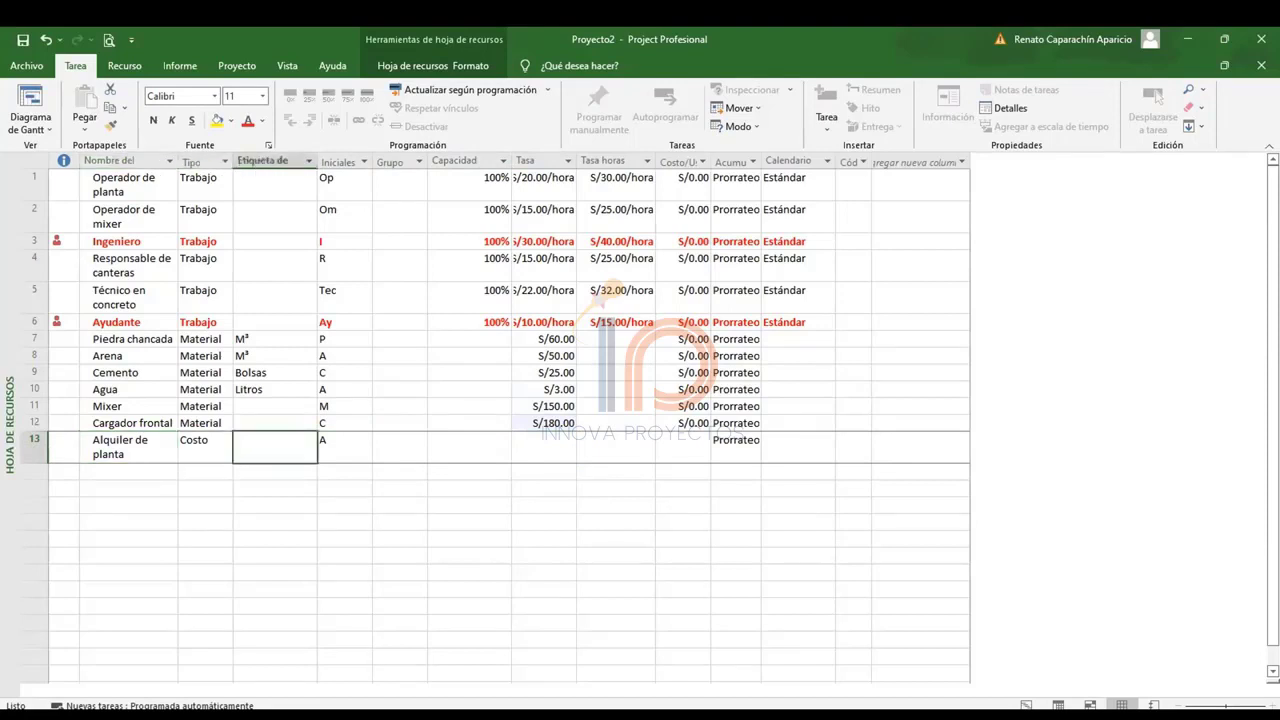
key(Right)
key(Right)
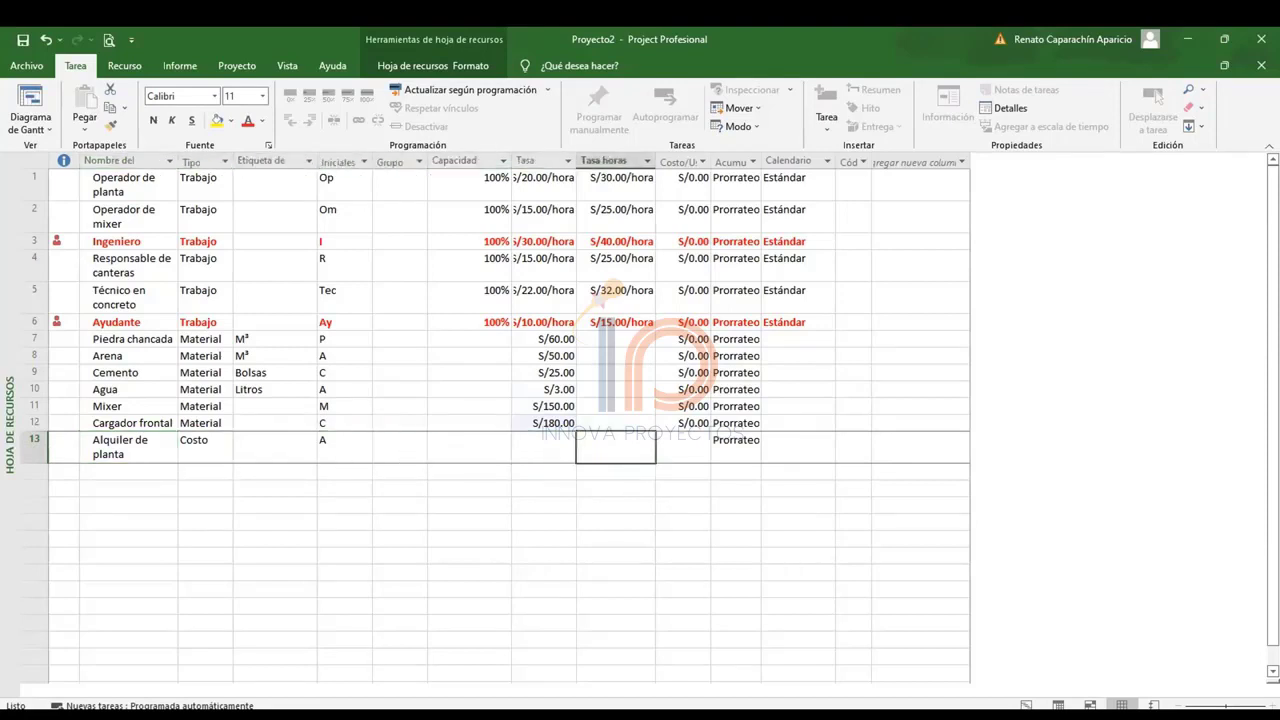
key(Left)
key(Left)
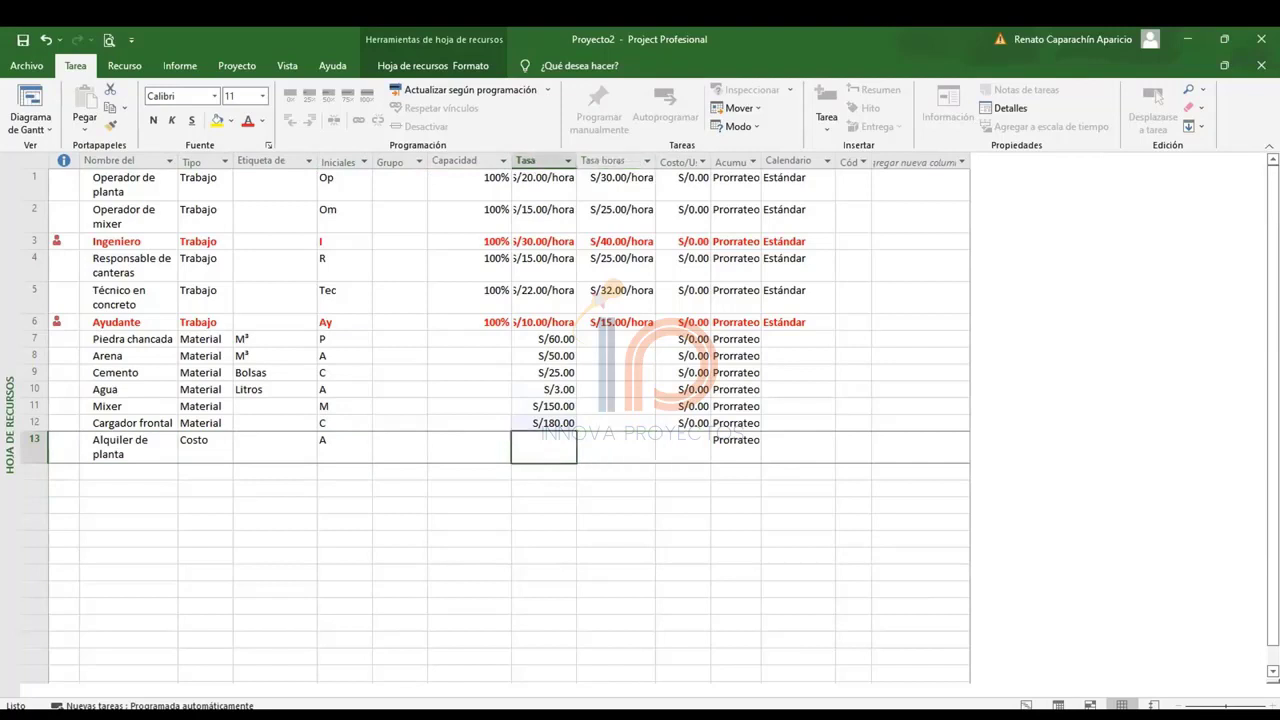
key(Right)
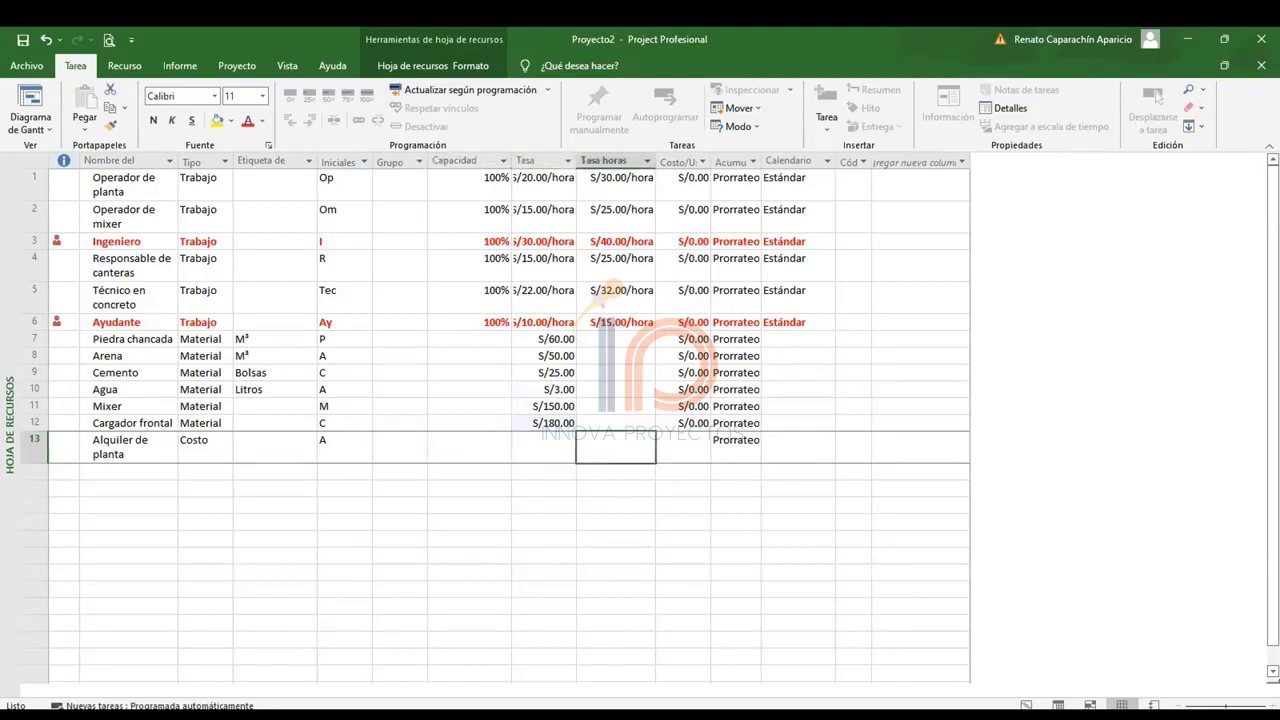
click(440, 305)
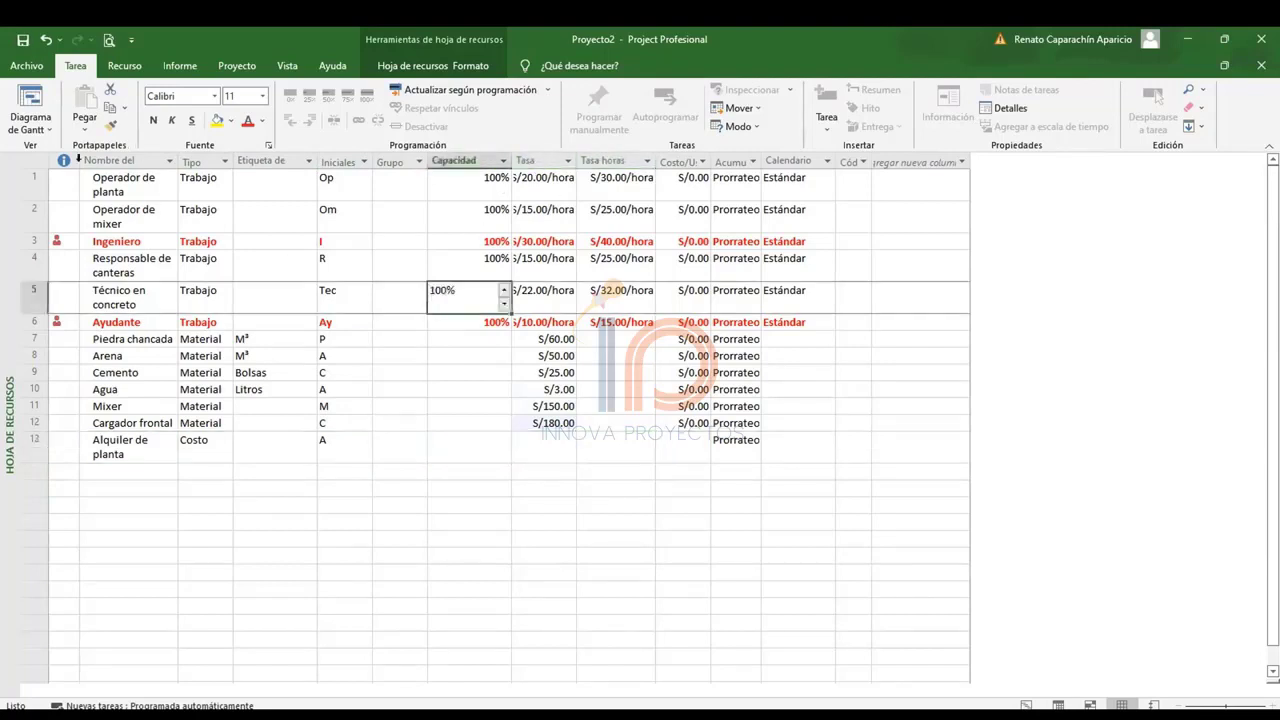
Switch from the resource sheet to the Gantt chart and show its Costo table.
click(22, 128)
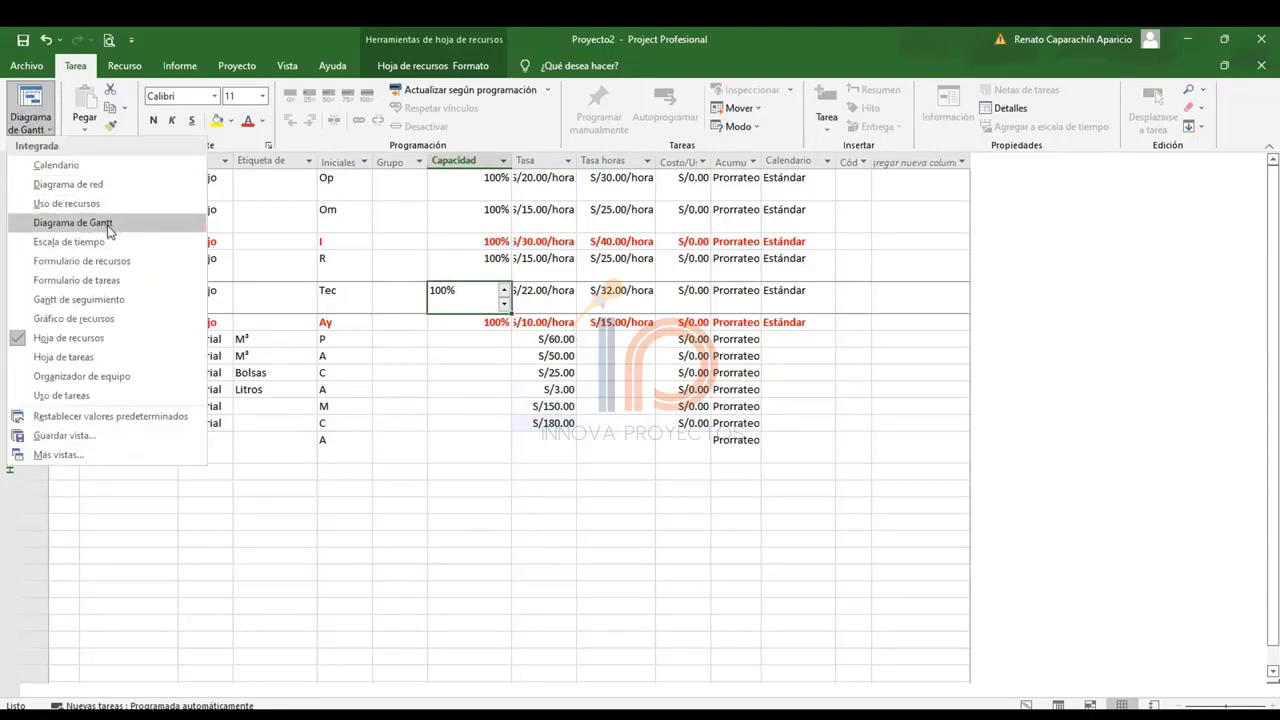
click(100, 223)
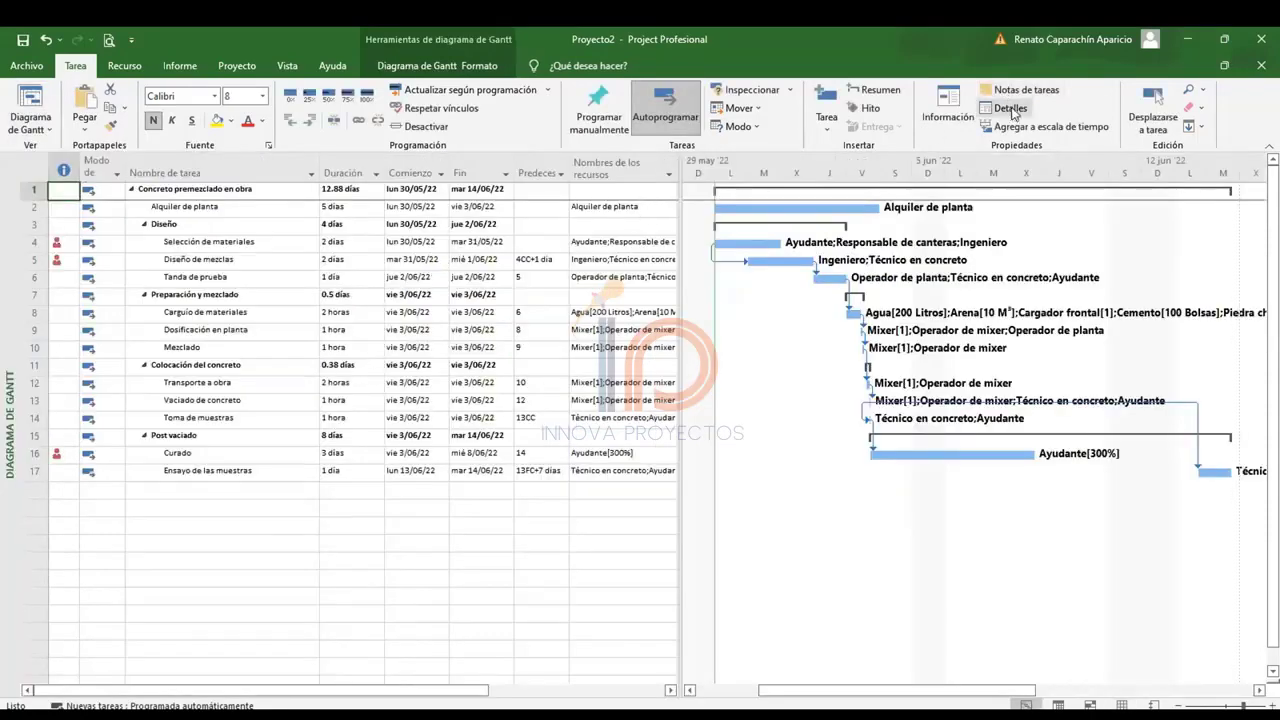
click(295, 66)
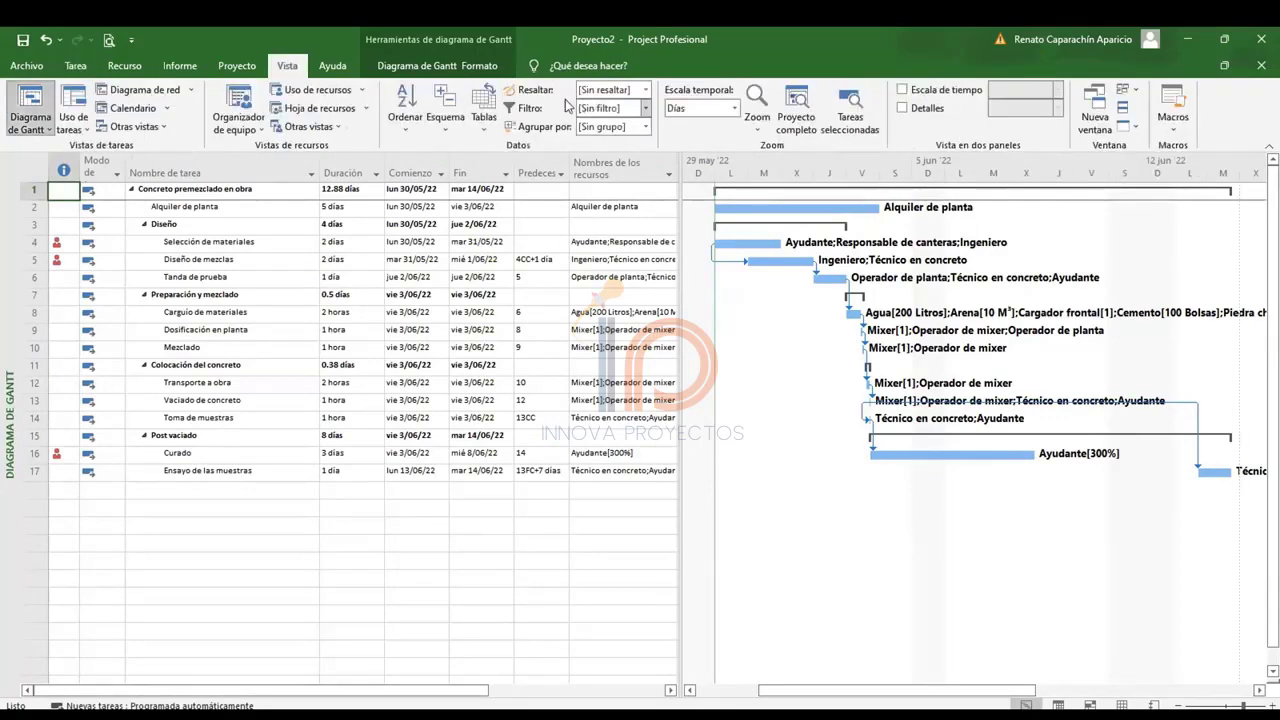
click(482, 118)
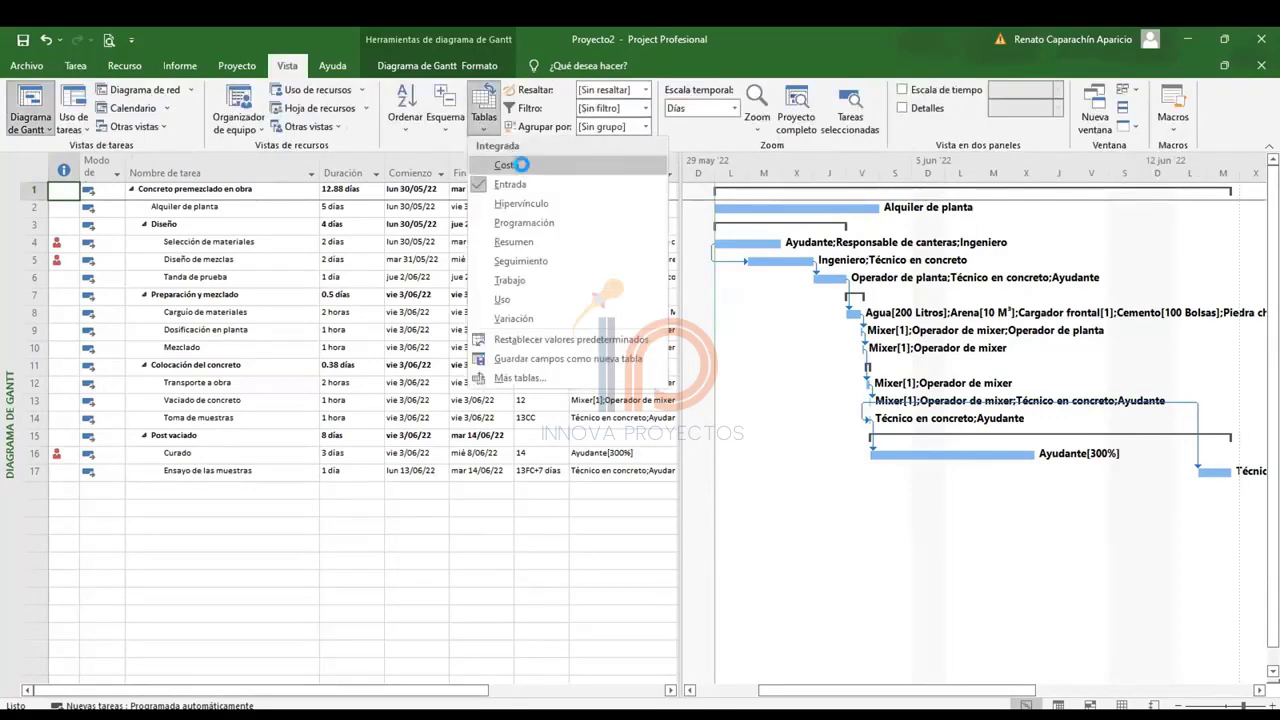
click(521, 165)
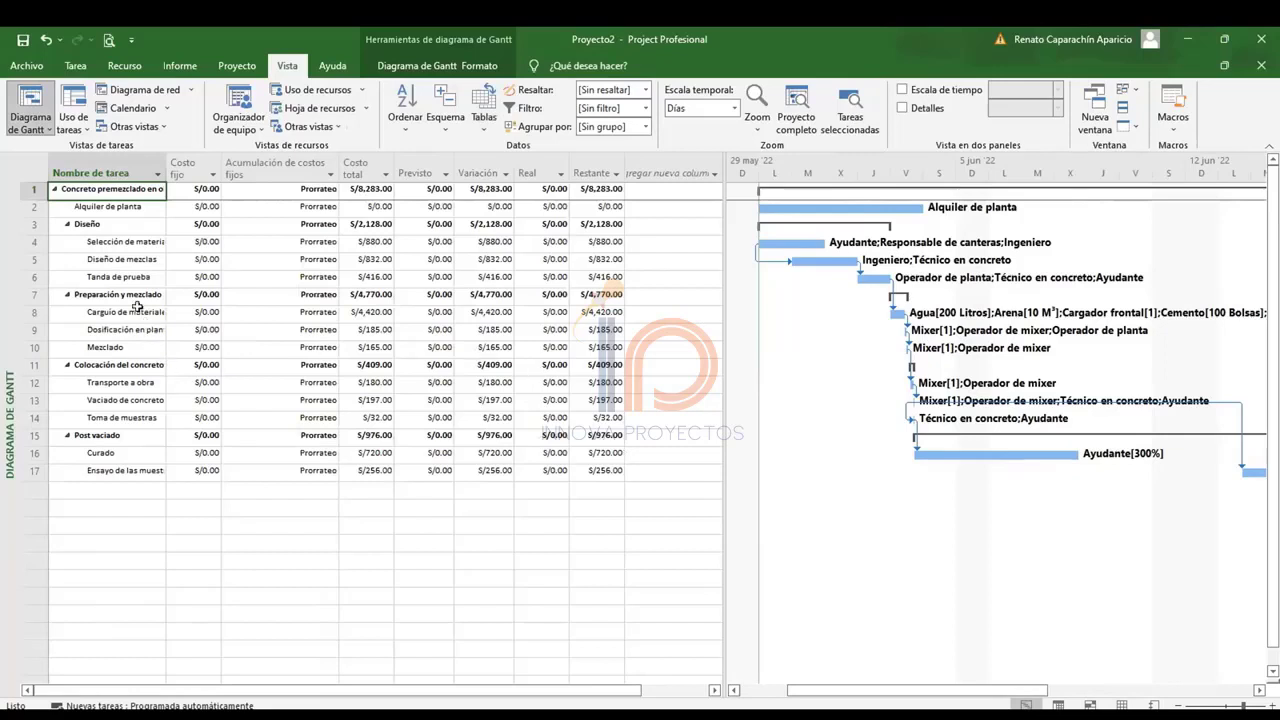
Widen the task name column to show the full names and narrow the fixed cost accrual column.
drag(166, 172, 200, 172)
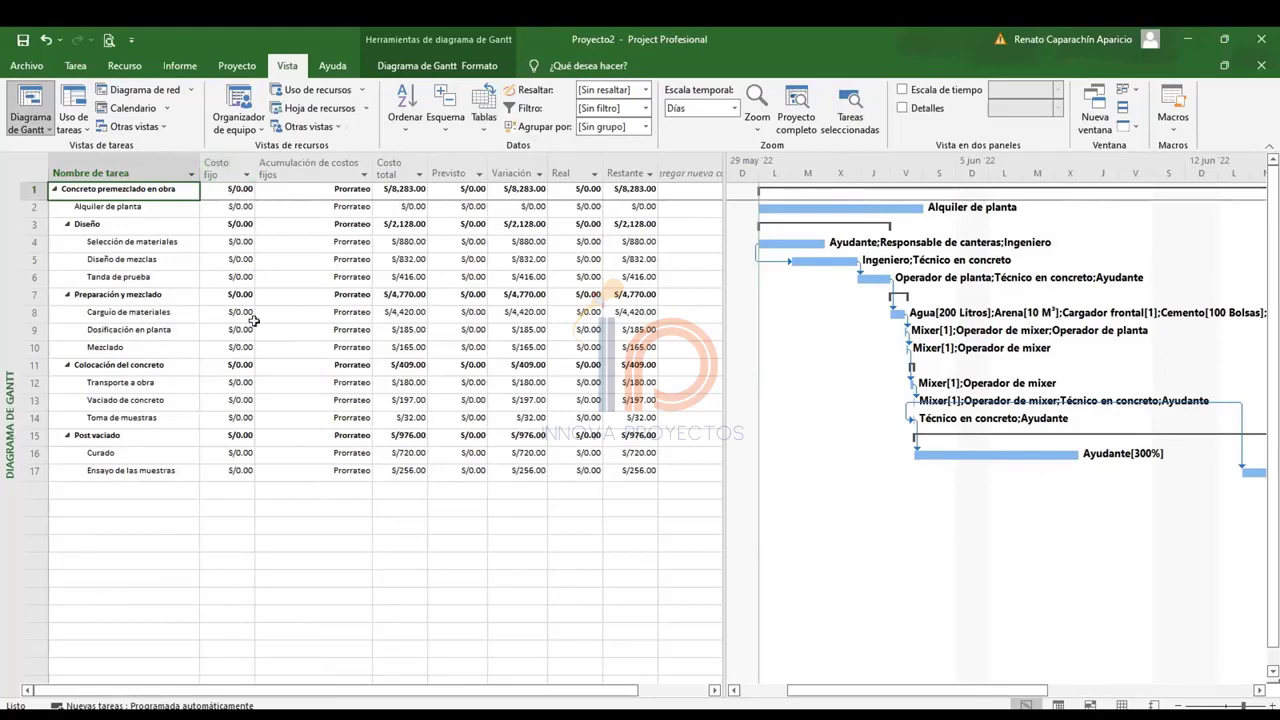
drag(374, 163, 313, 161)
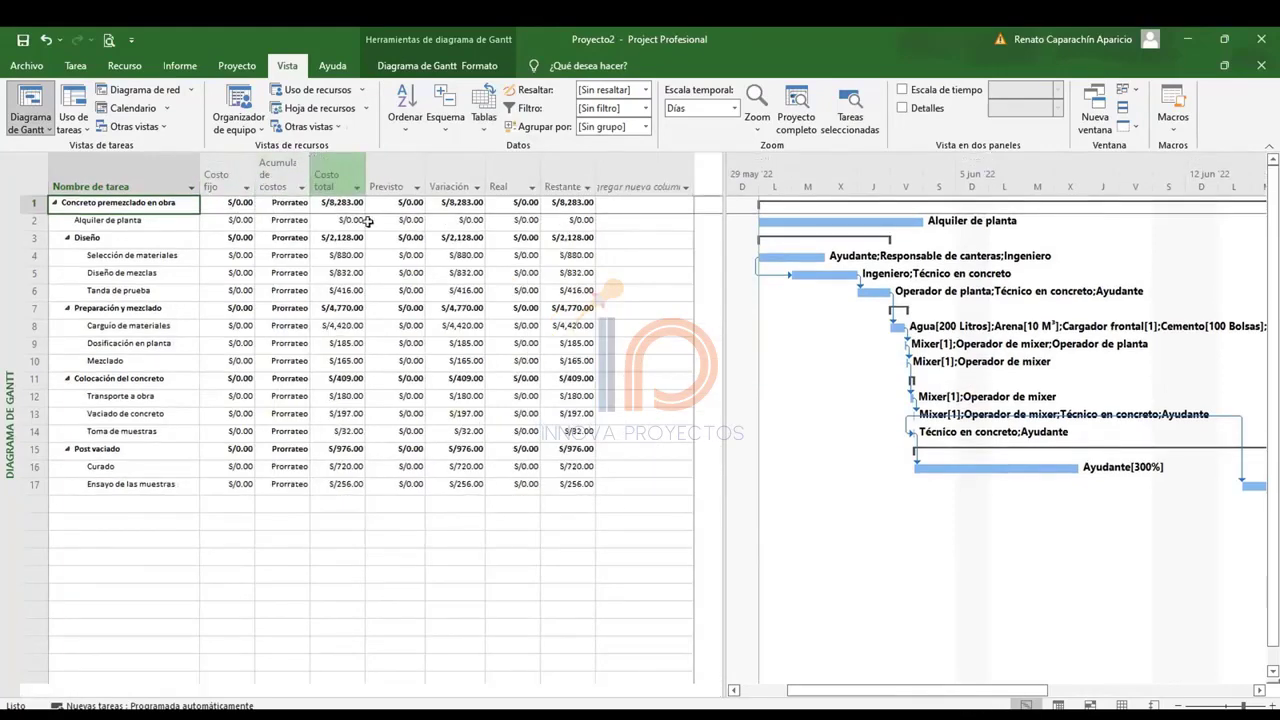
click(330, 536)
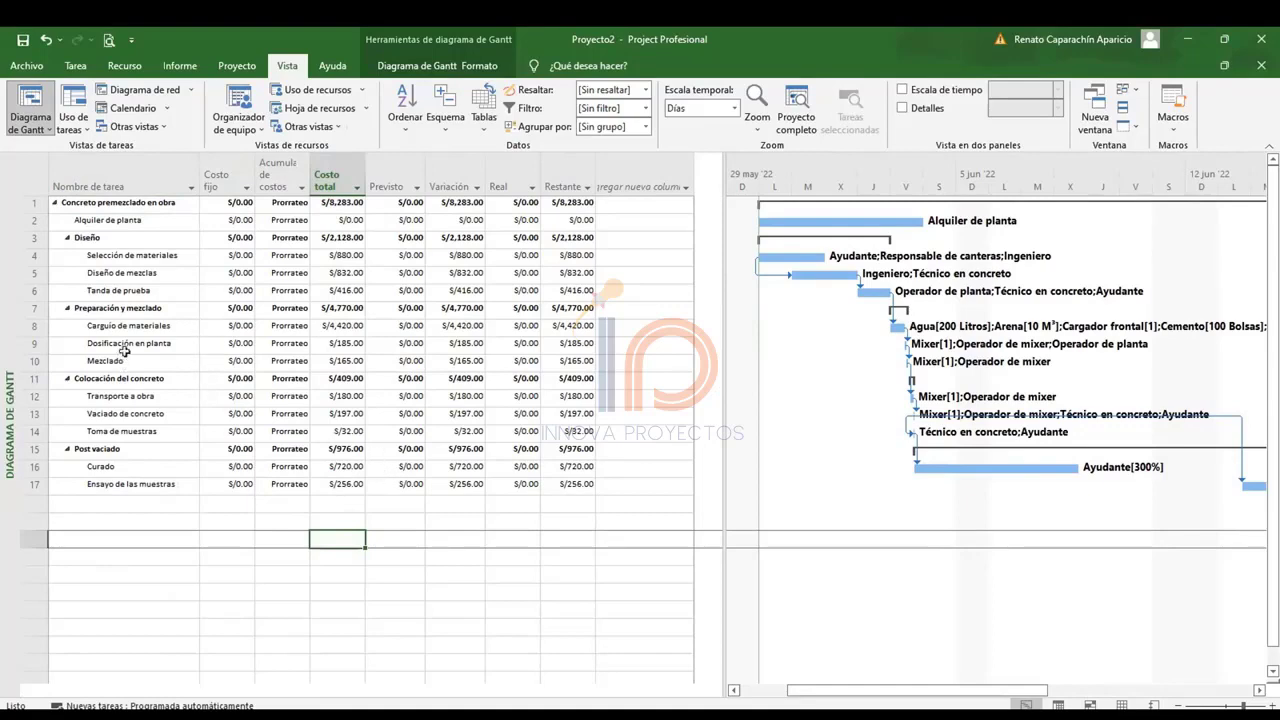
Review the cost of each resource assigned to the Selección de materiales task.
click(114, 256)
double_click(110, 256)
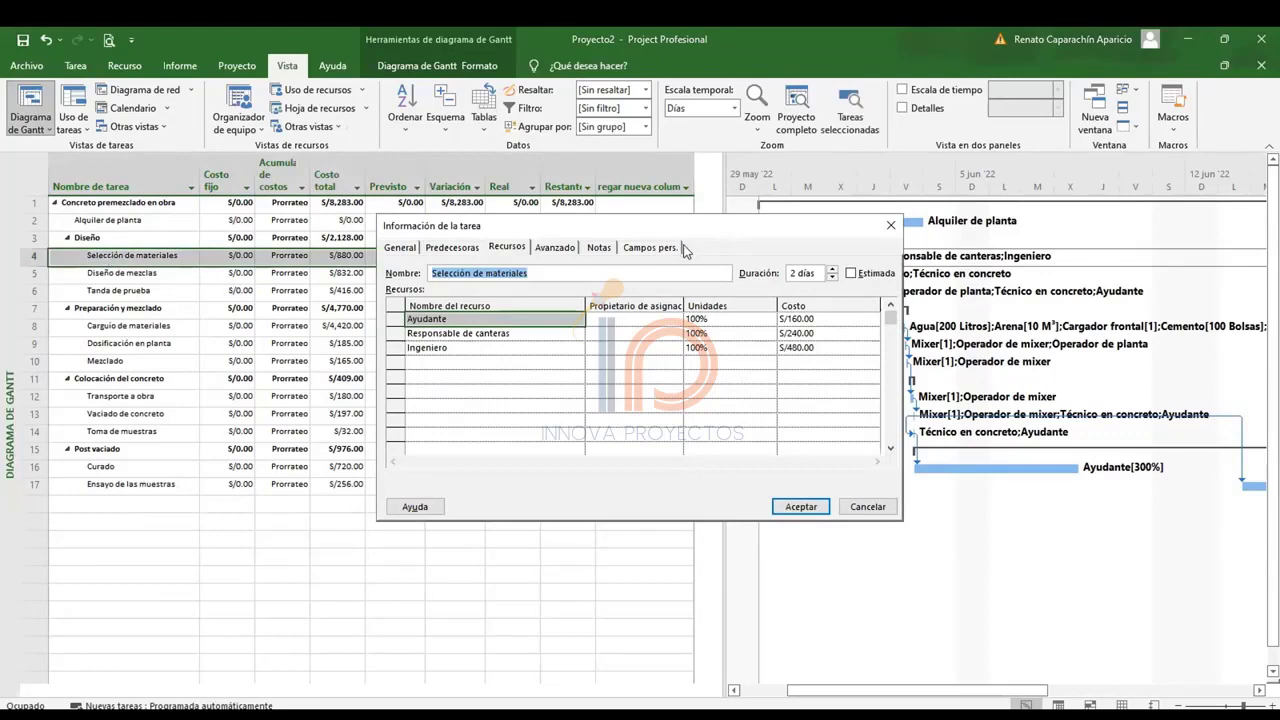
drag(724, 232, 910, 347)
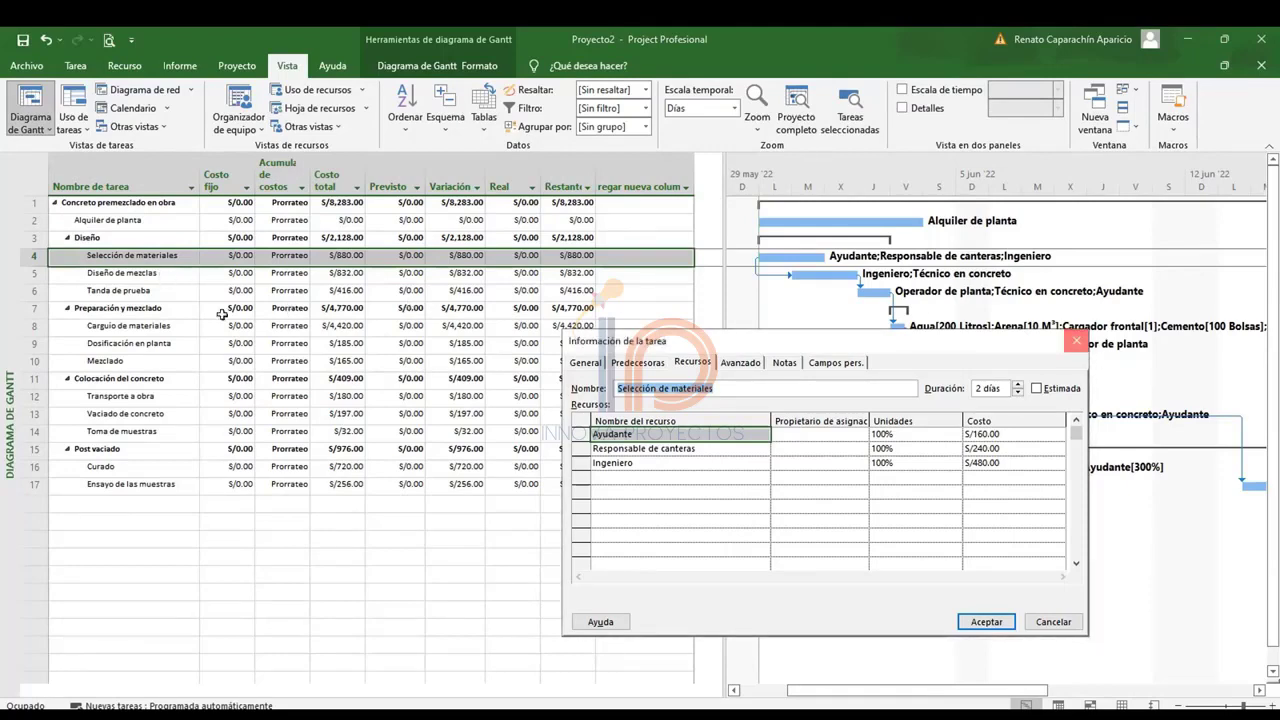
click(1078, 345)
Examine the units and cost of each resource assigned to the Carguío de materiales task.
click(146, 327)
double_click(605, 330)
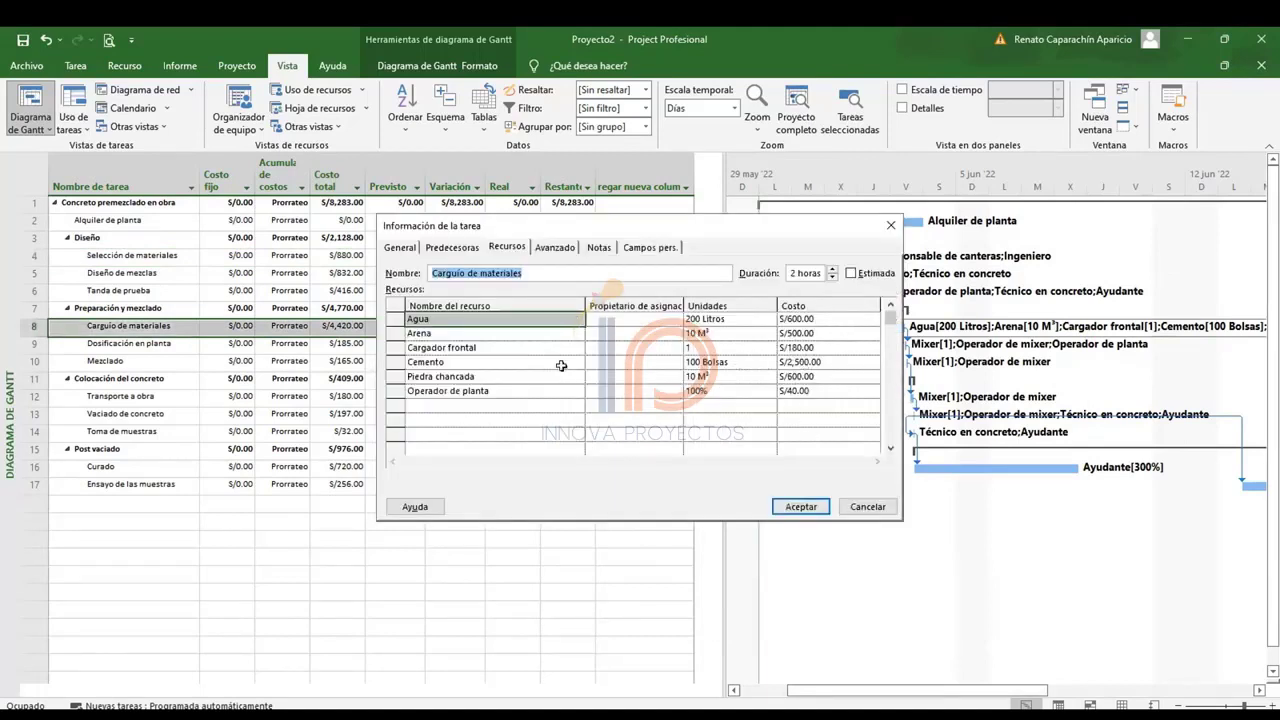
click(715, 333)
click(713, 360)
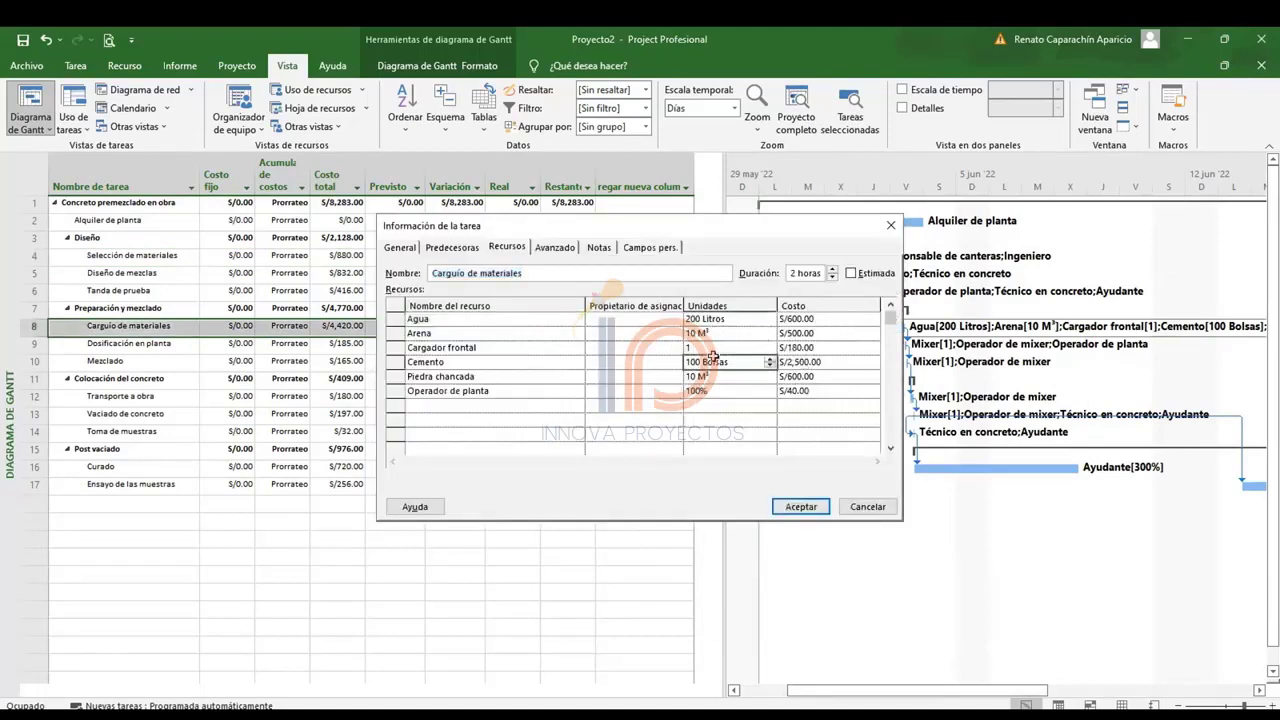
click(723, 335)
click(740, 347)
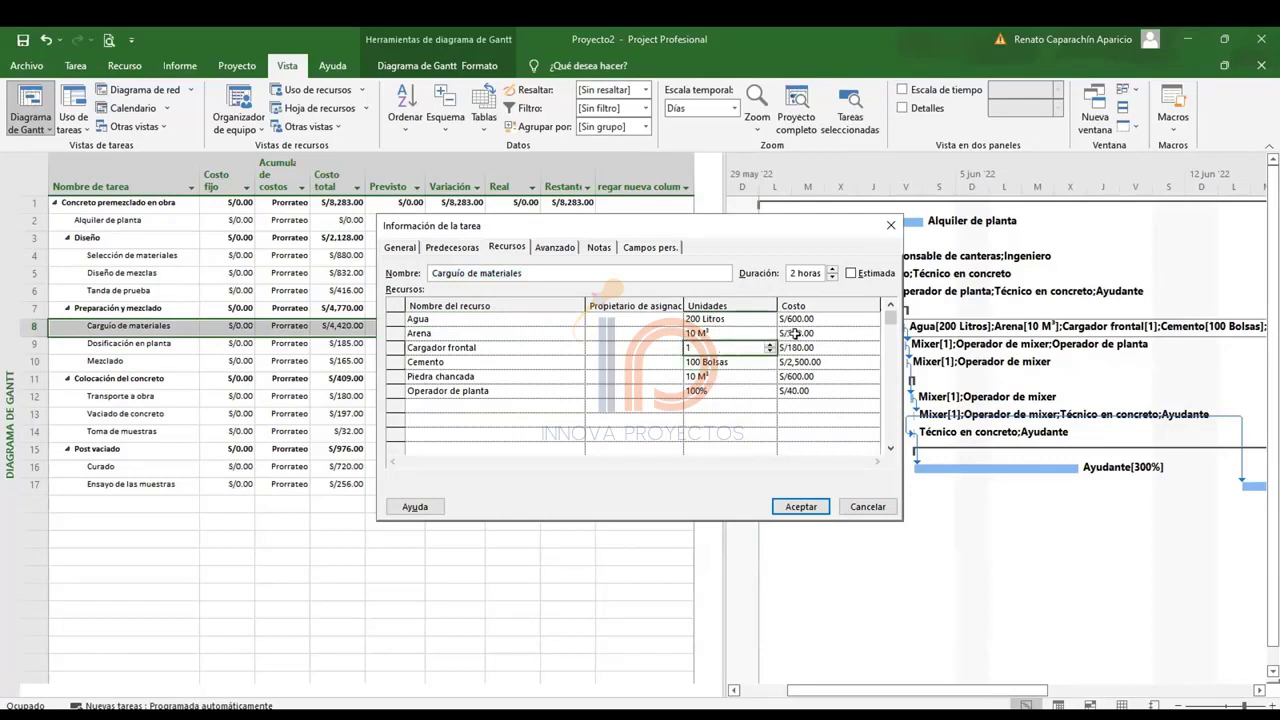
click(720, 333)
click(810, 336)
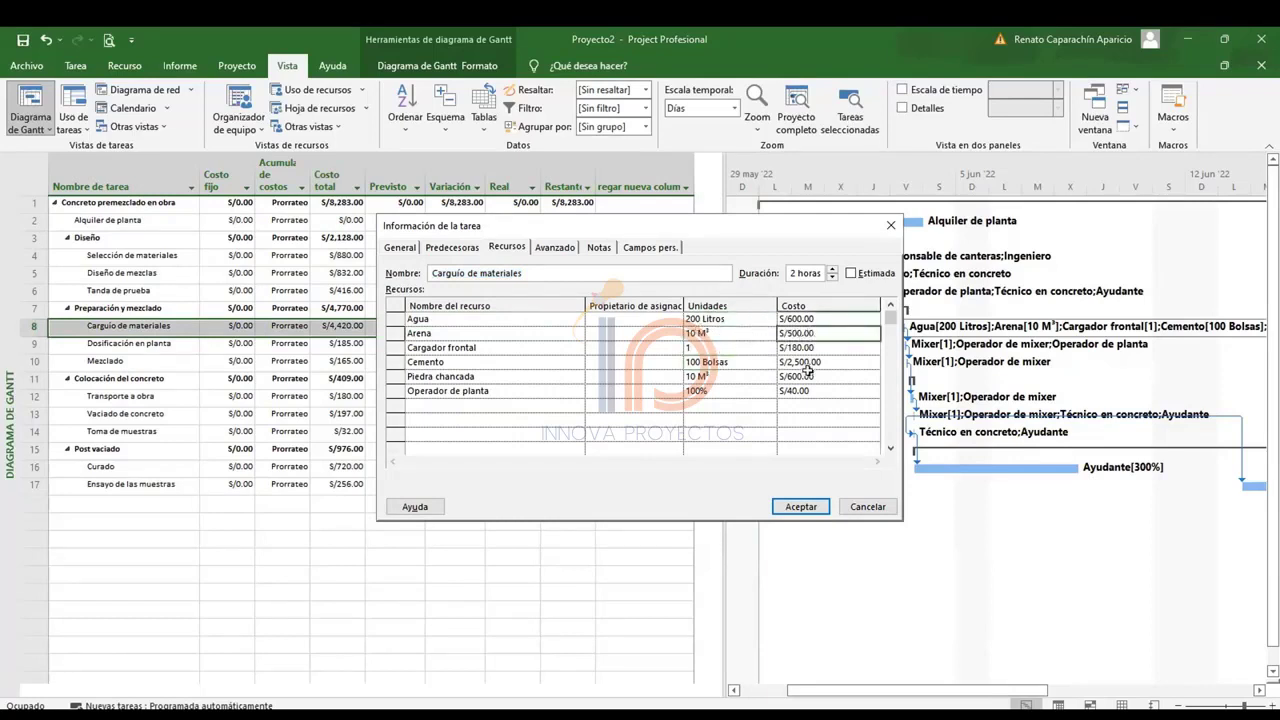
click(808, 362)
click(808, 376)
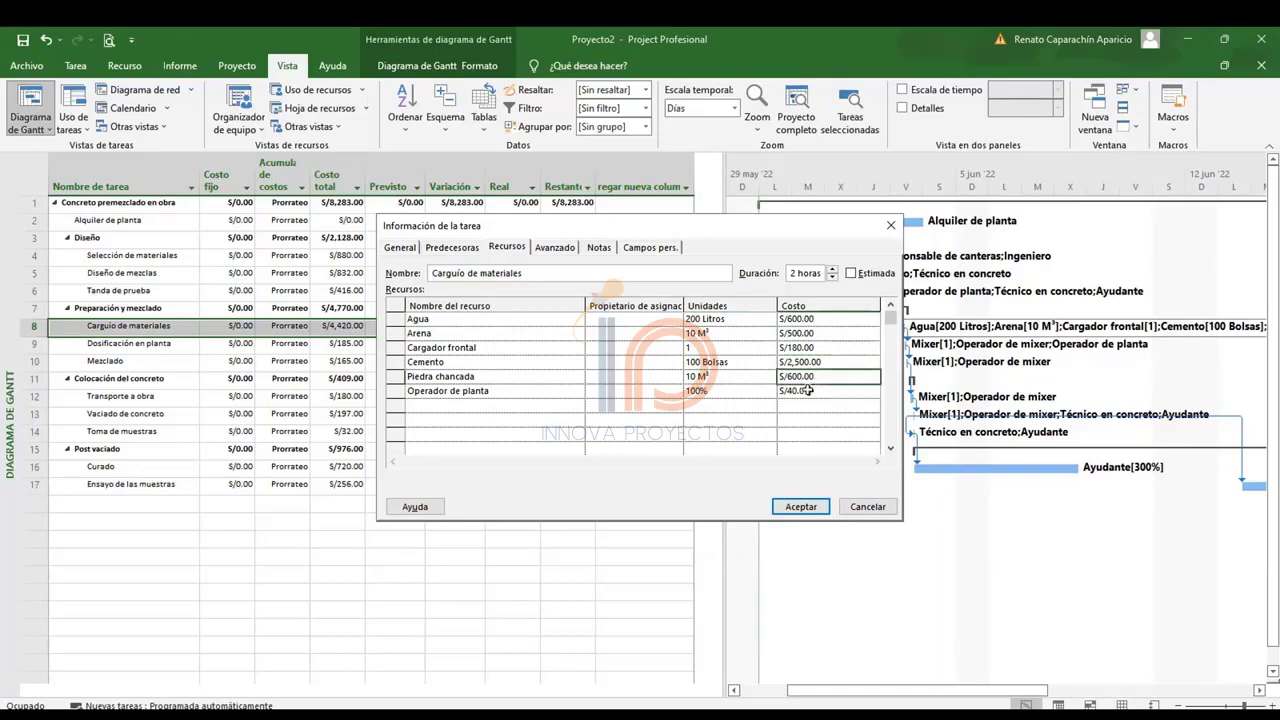
click(808, 390)
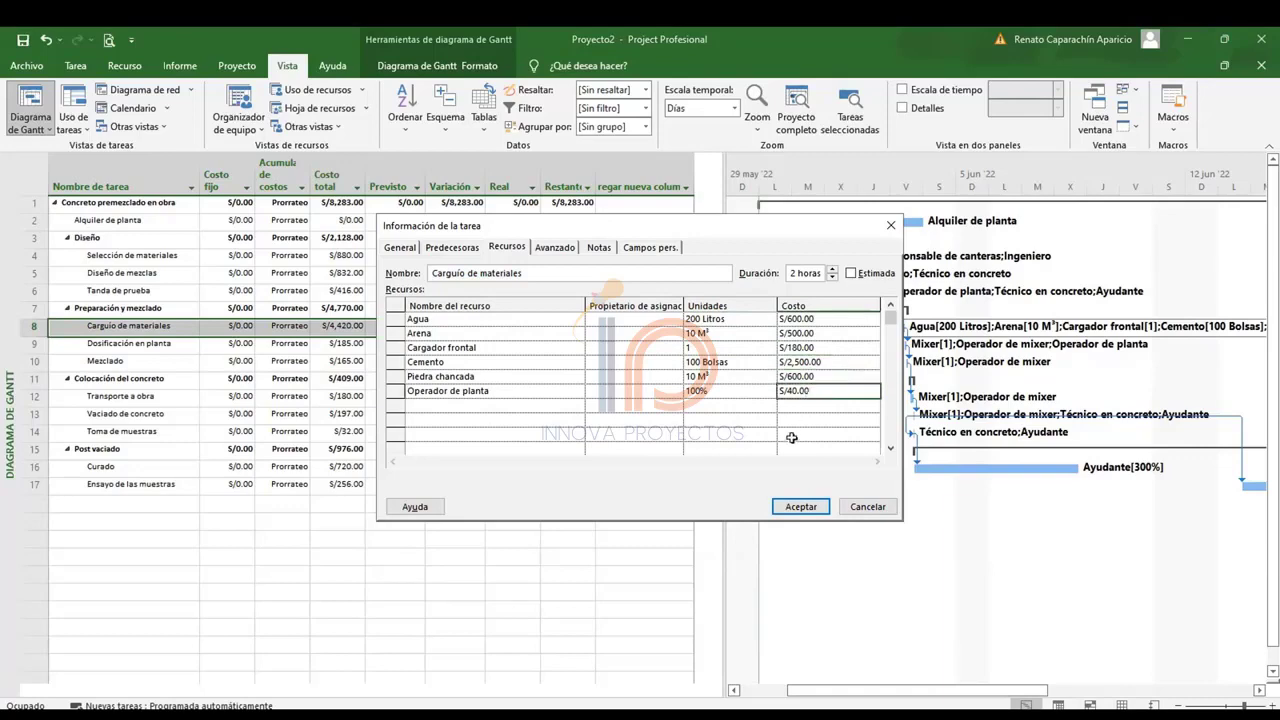
click(801, 507)
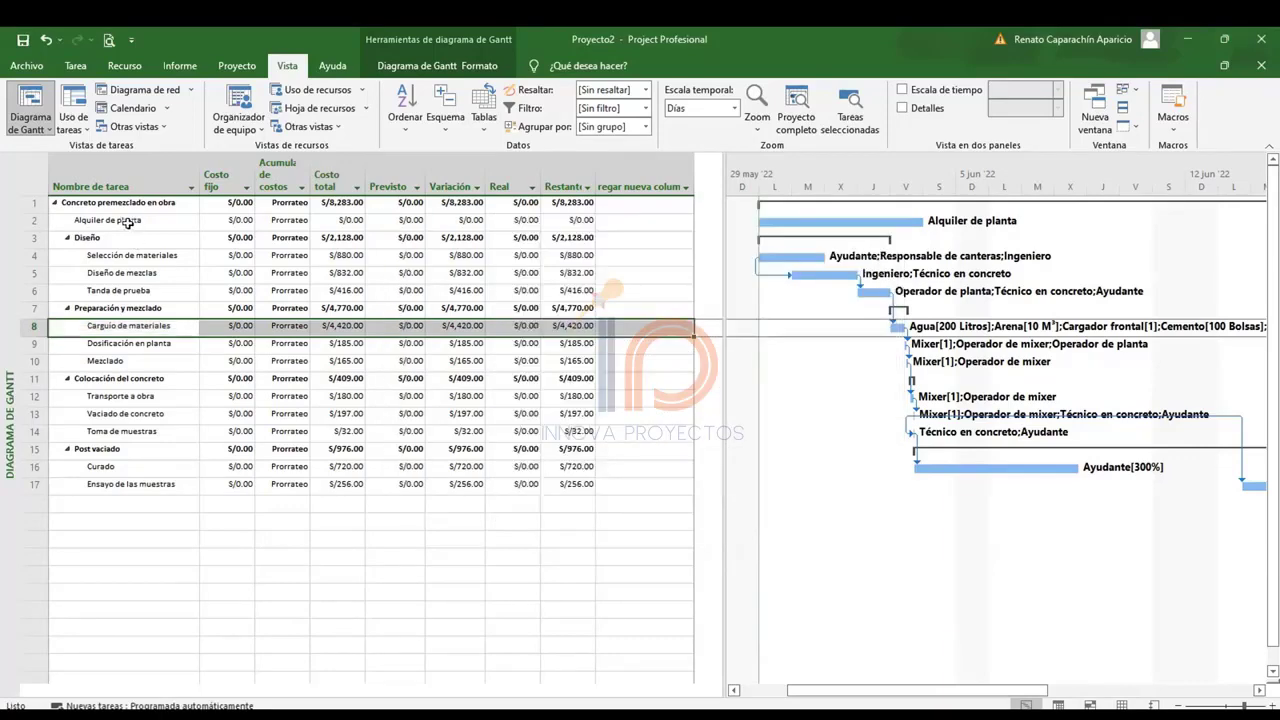
Set the cost of the Alquiler de planta resource assigned to the plant rental task to S/1,000.00.
double_click(128, 221)
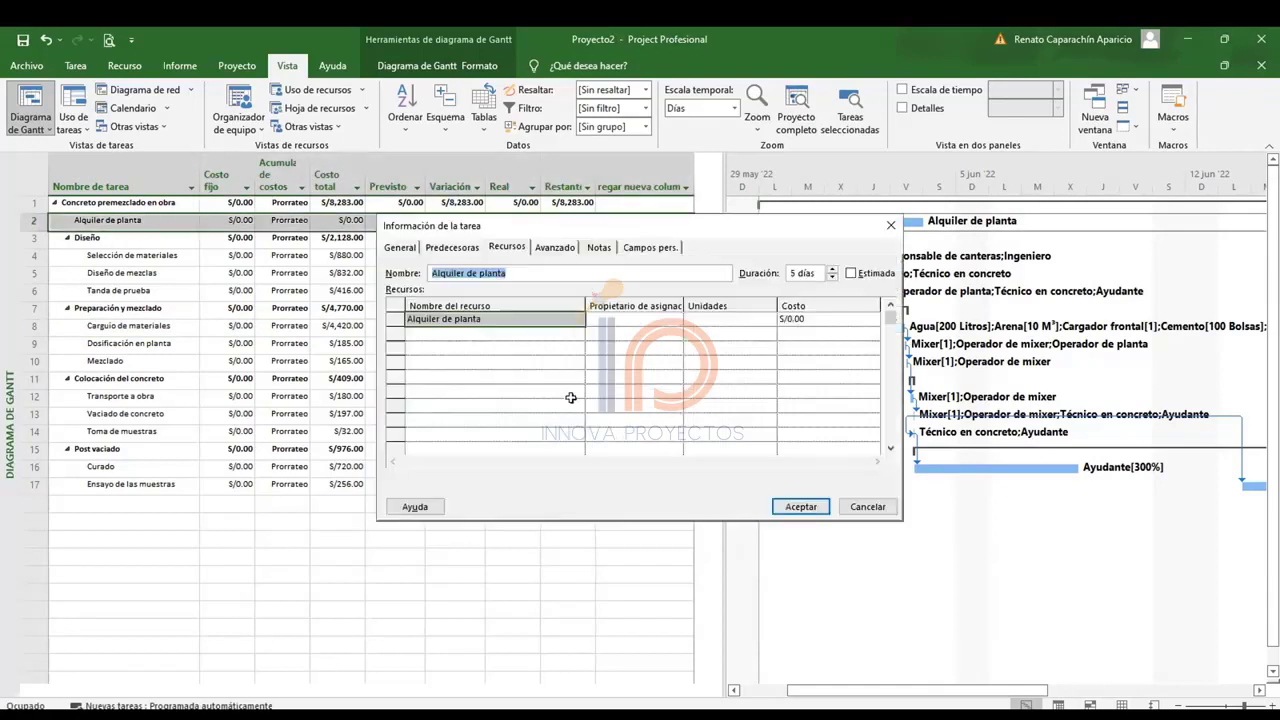
click(762, 348)
click(808, 318)
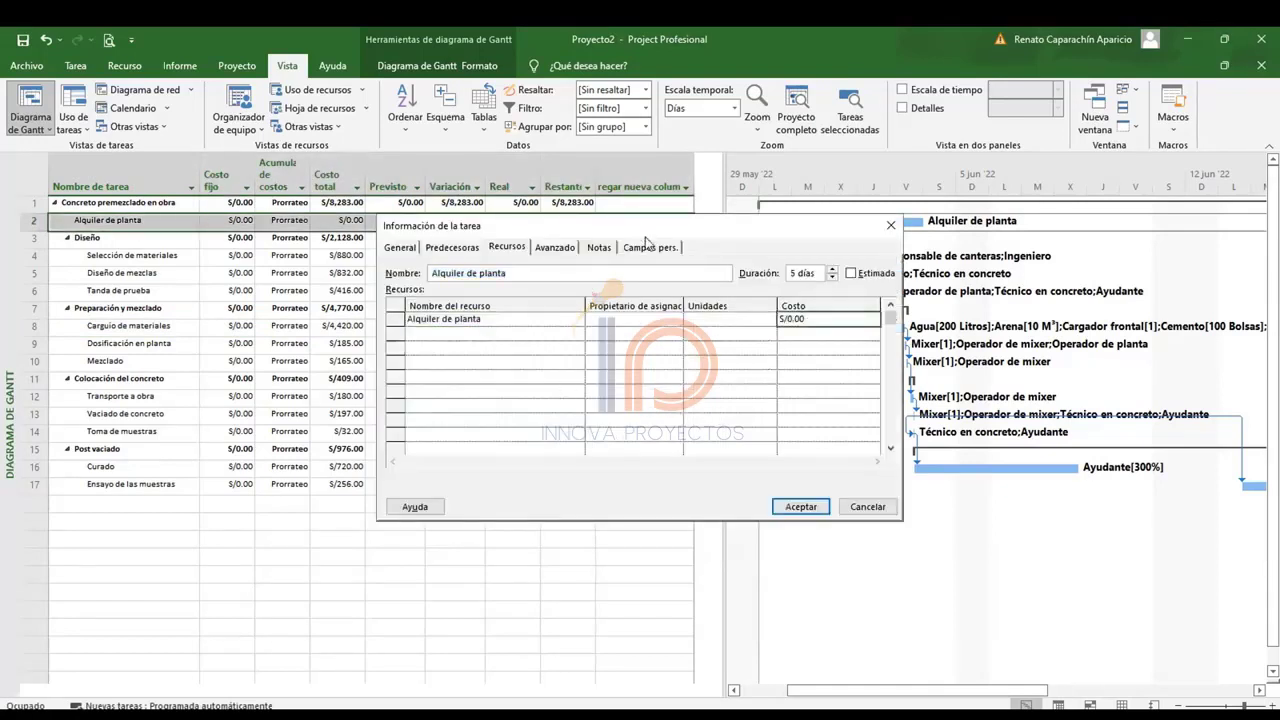
drag(645, 230, 701, 320)
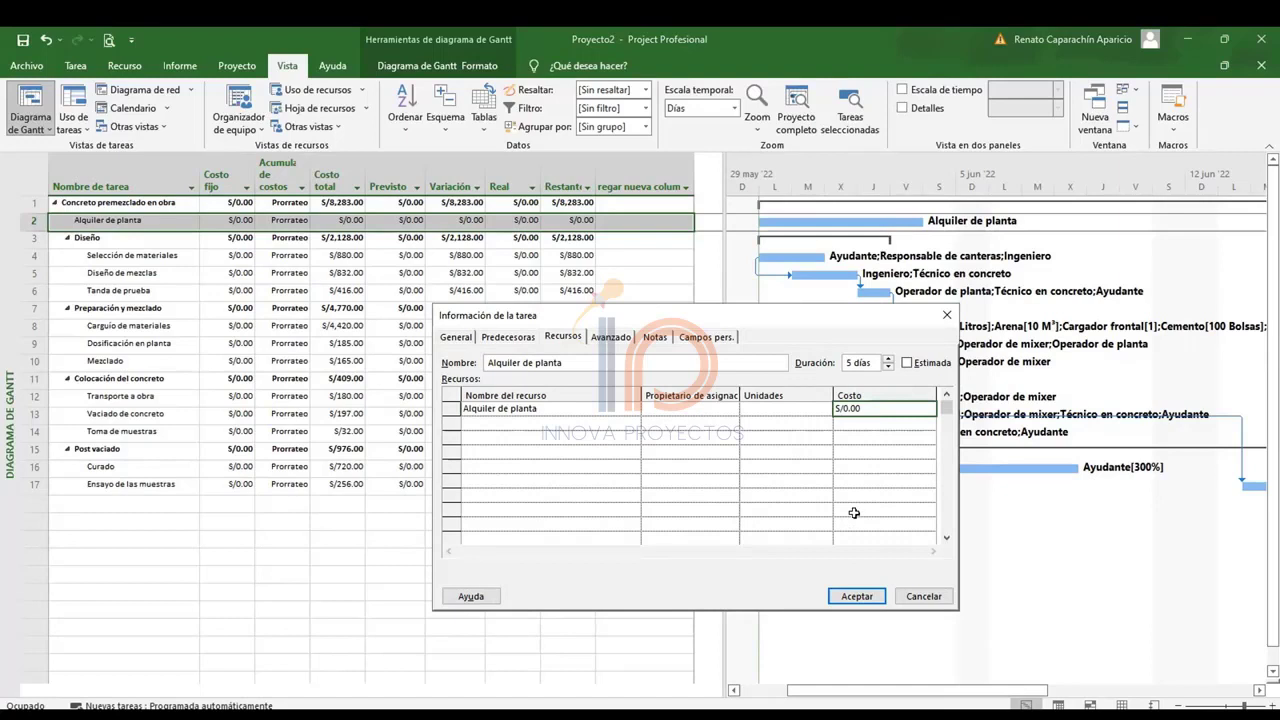
text(10)
click(855, 597)
click(855, 597)
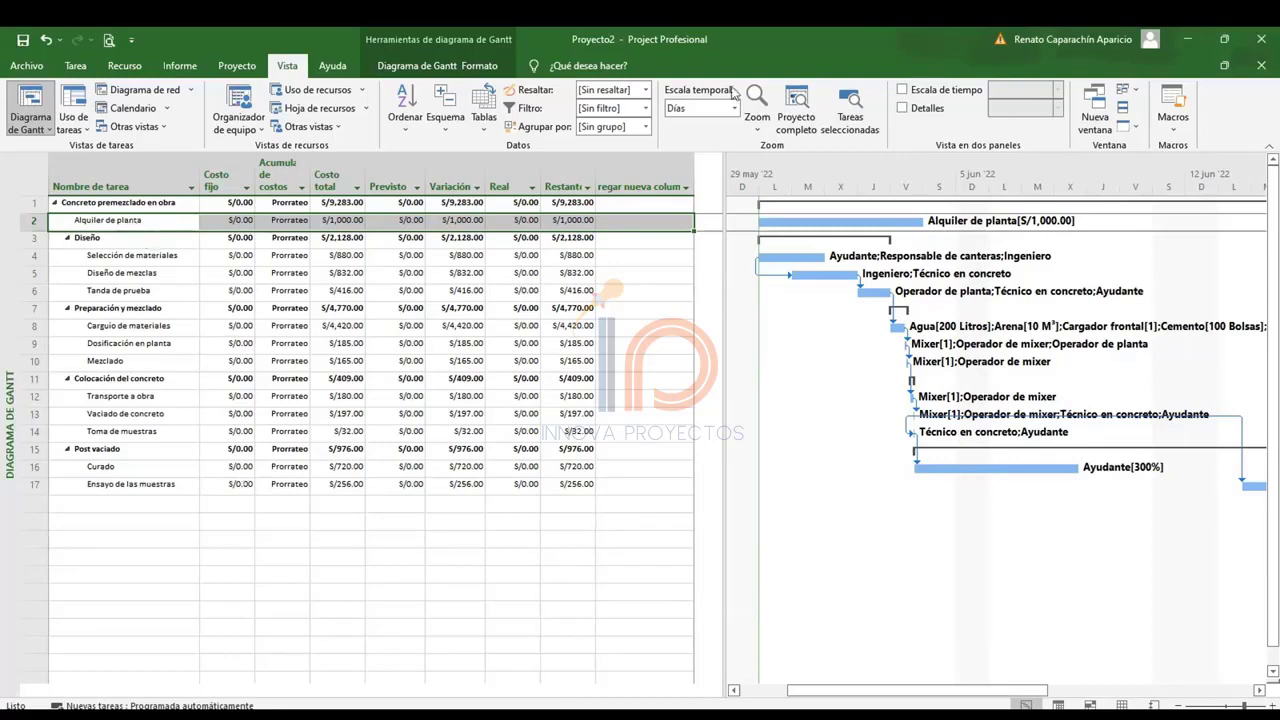
Examine the Alquiler de planta task's resource work, units and scheduled dates in the split task form.
click(903, 107)
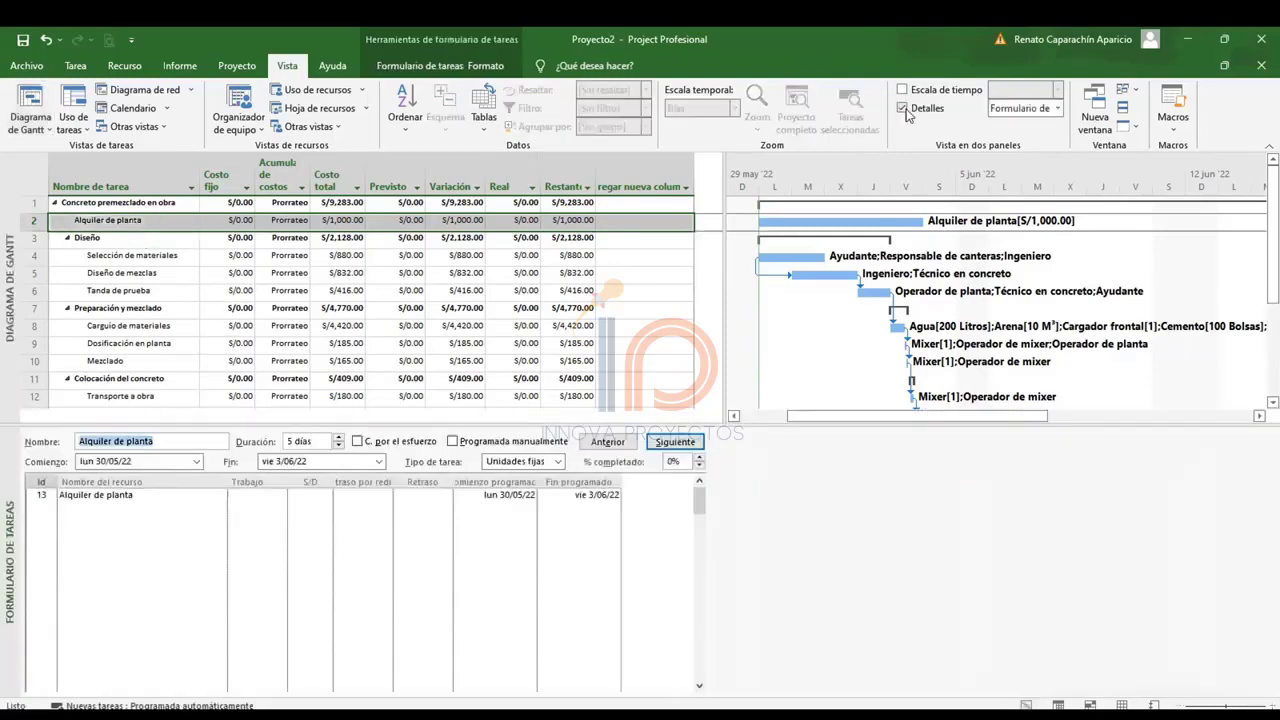
click(137, 497)
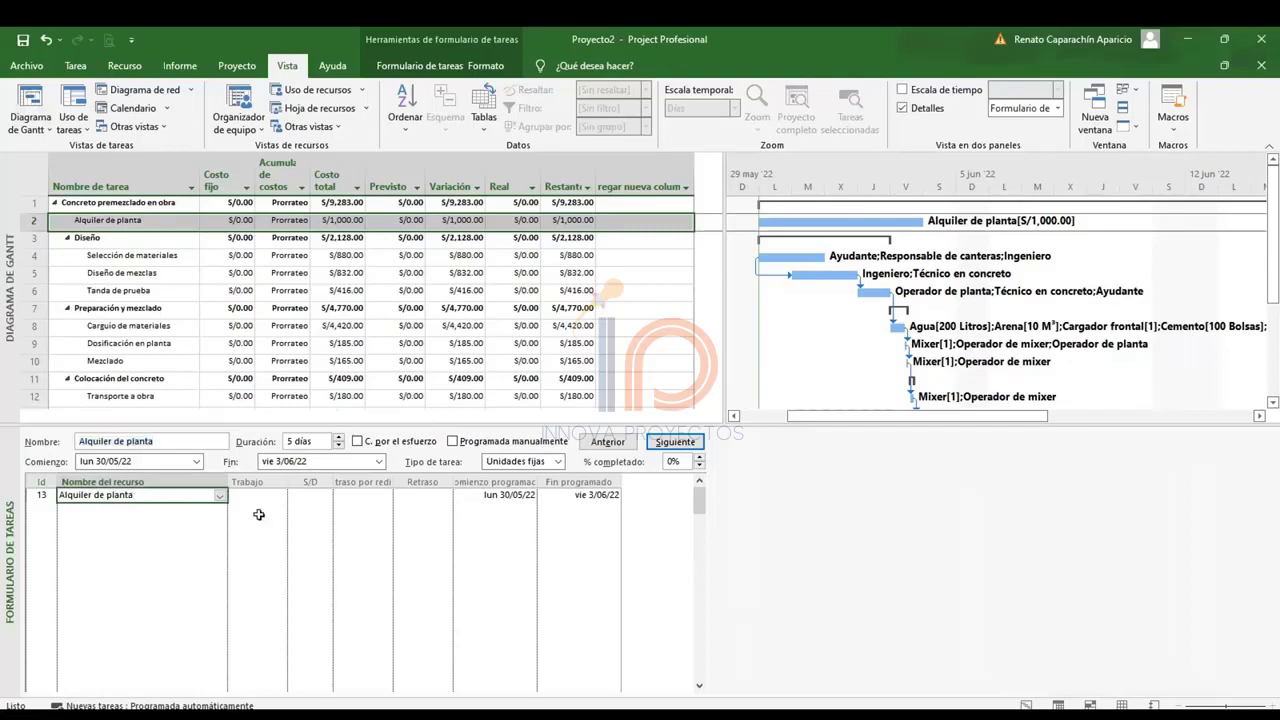
click(252, 495)
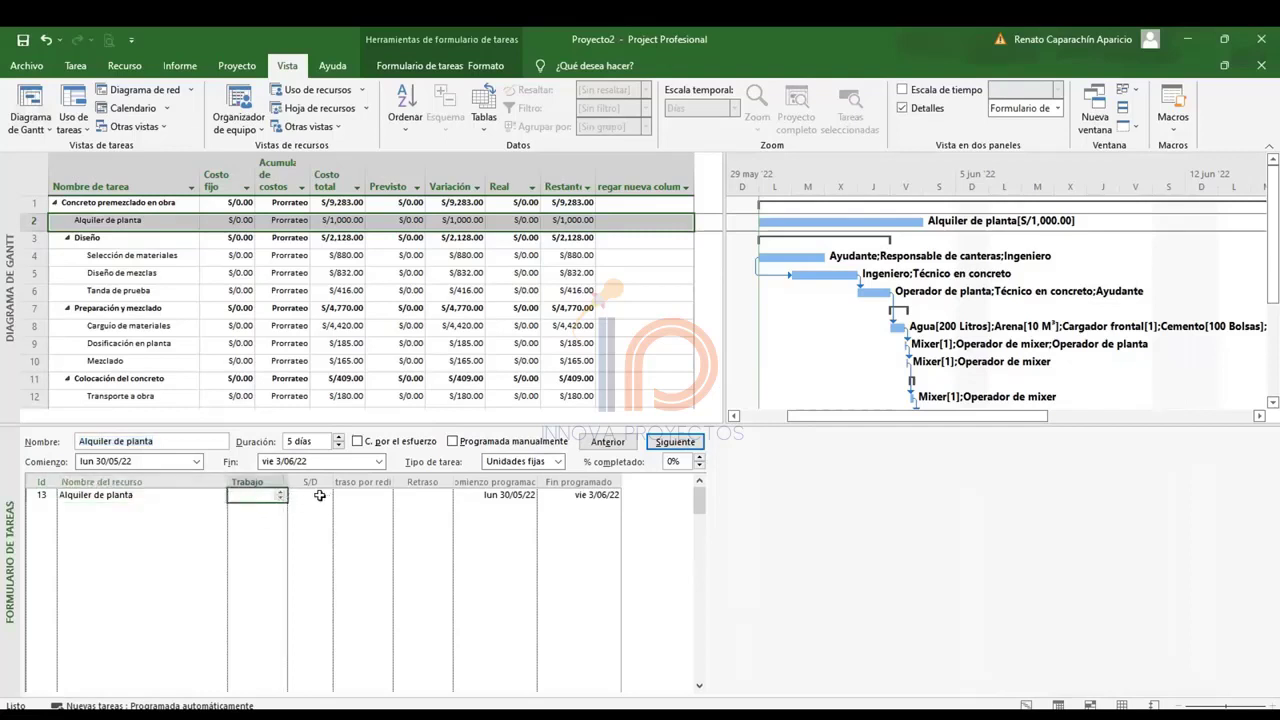
click(320, 496)
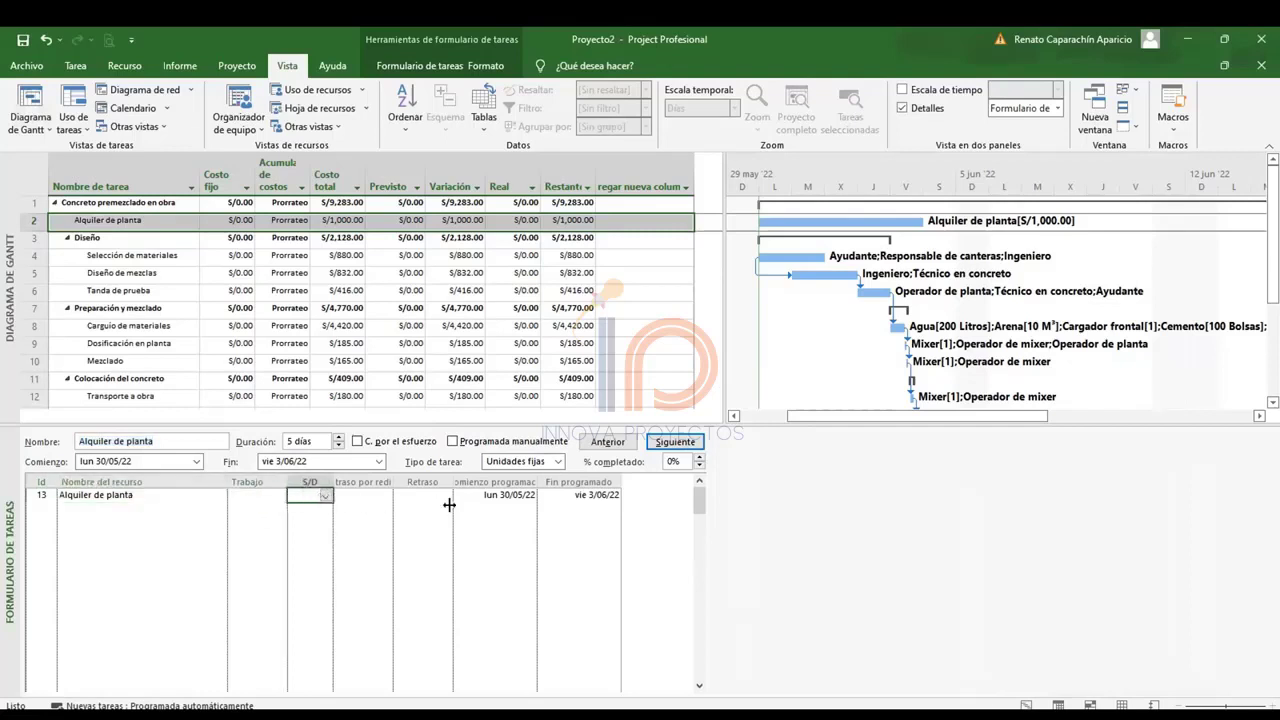
click(578, 497)
click(508, 498)
click(113, 512)
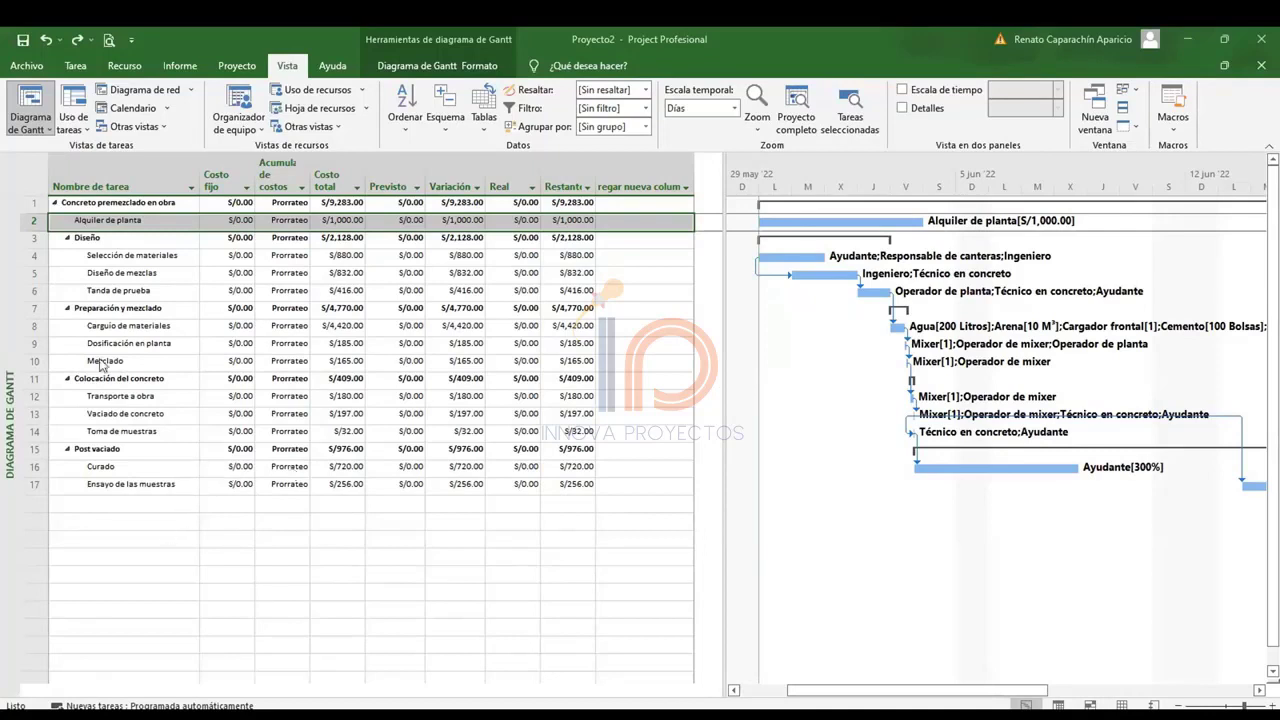
Switch from the Gantt chart to the Uso de tareas view.
click(173, 326)
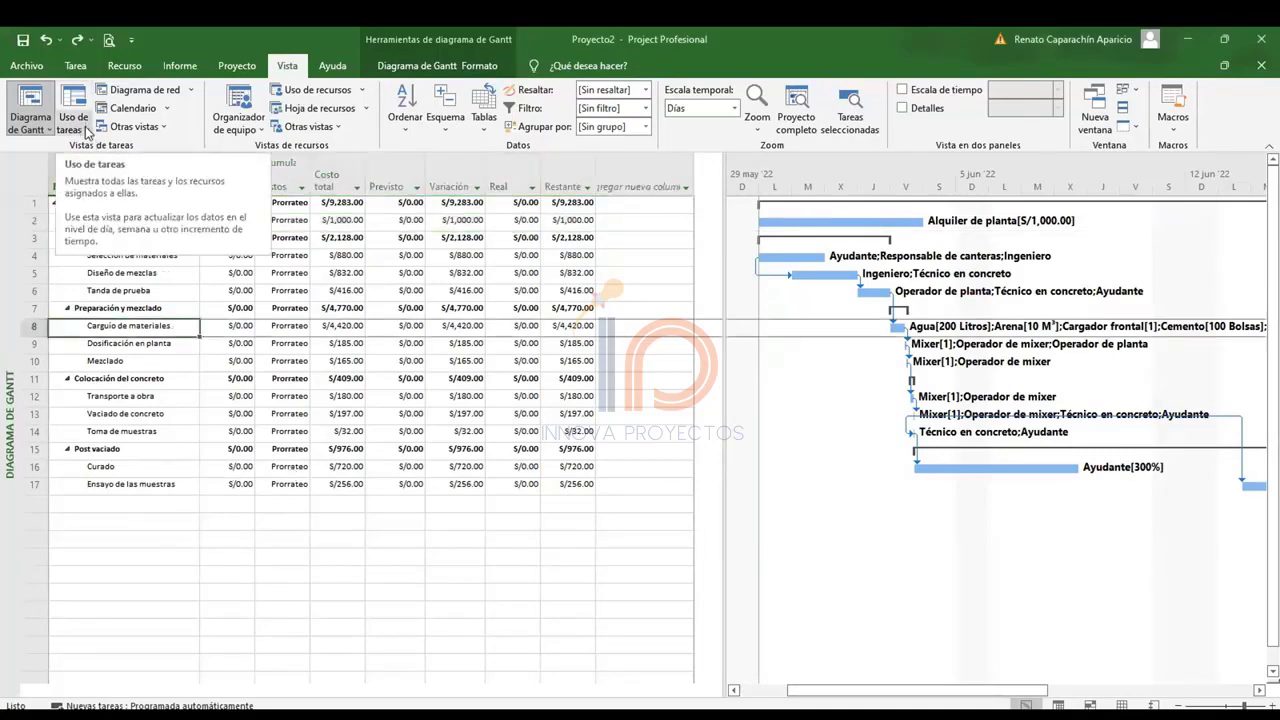
click(86, 132)
click(91, 159)
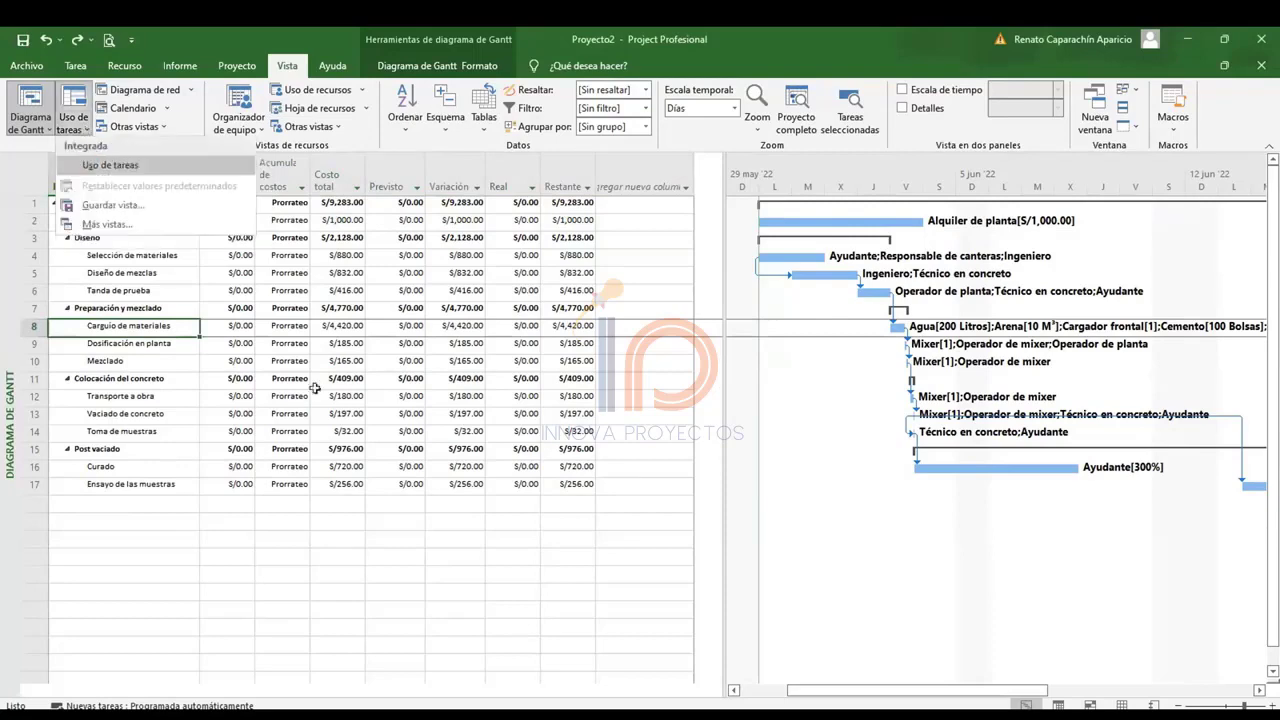
Set the font size of the whole task usage table to 8 and fit the task name column to its contents.
click(35, 164)
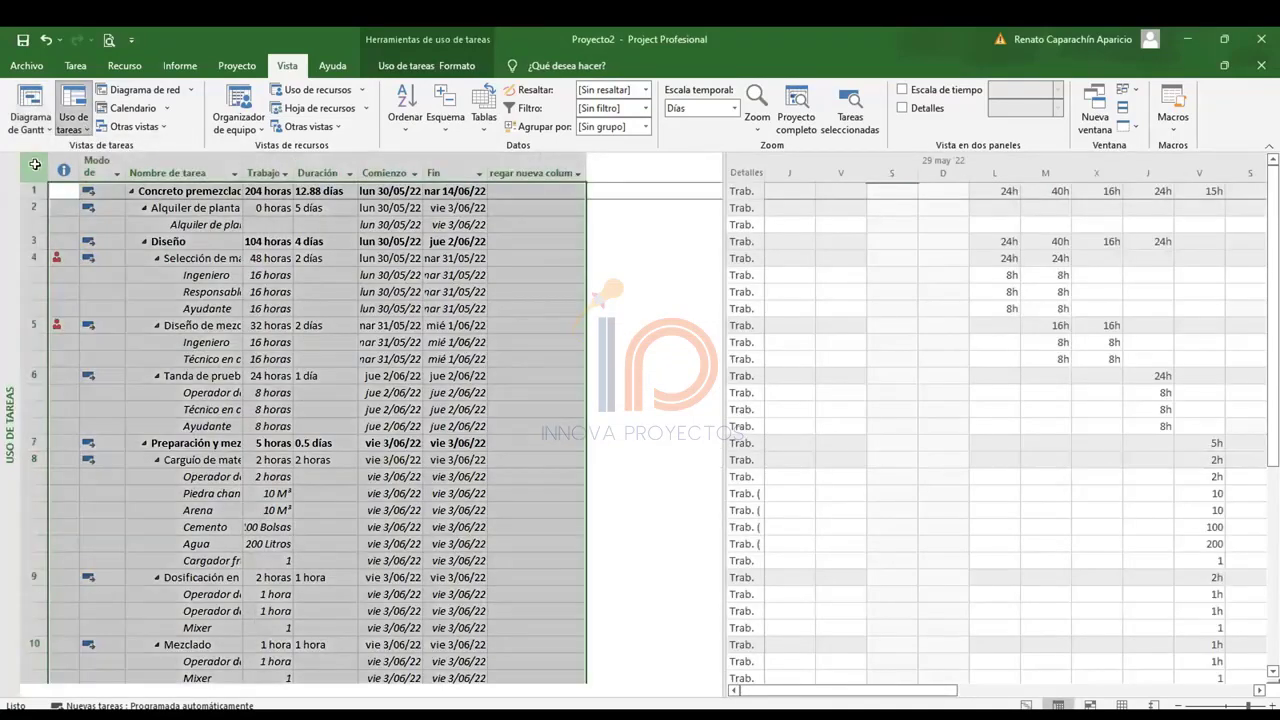
click(75, 65)
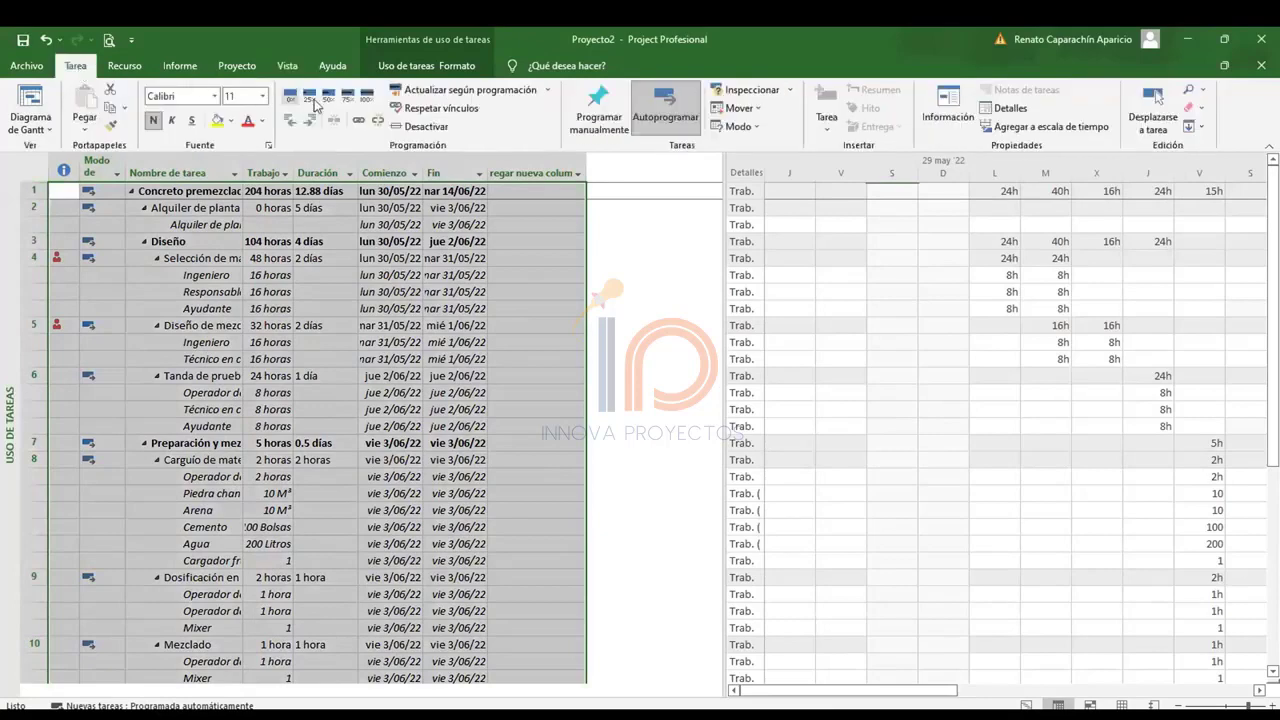
click(241, 97)
text(8)
key(Return)
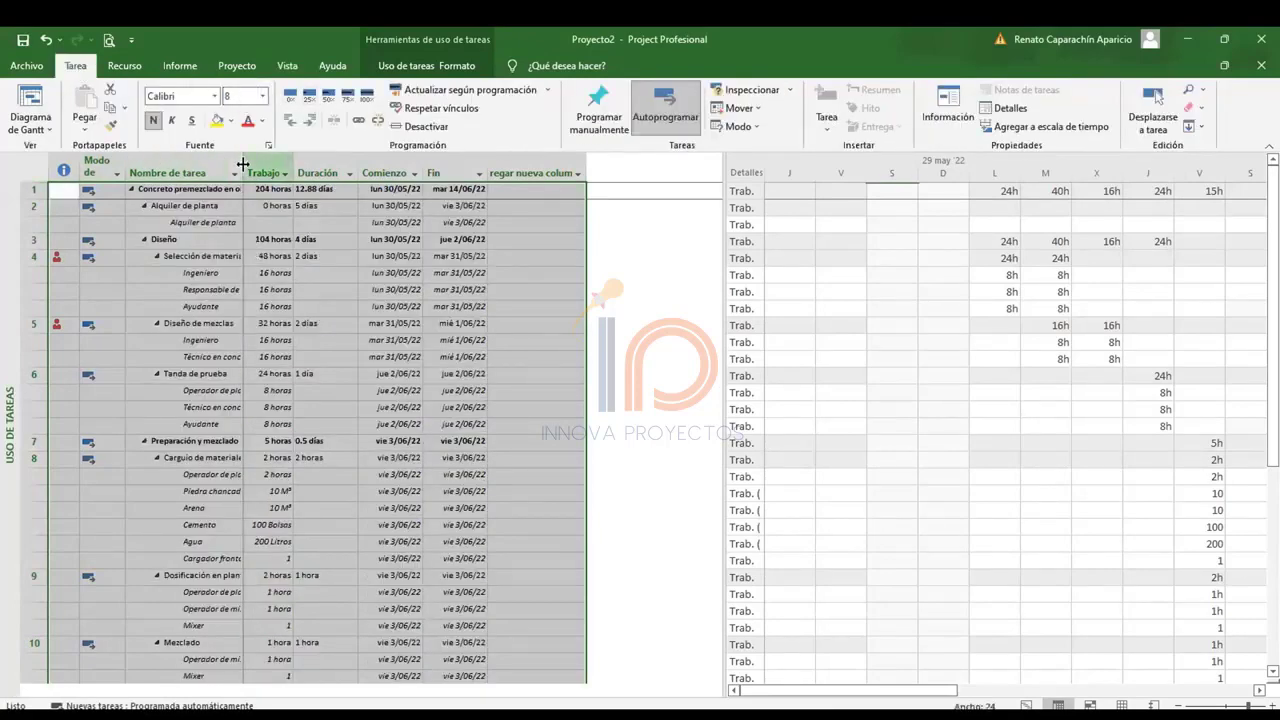
double_click(297, 172)
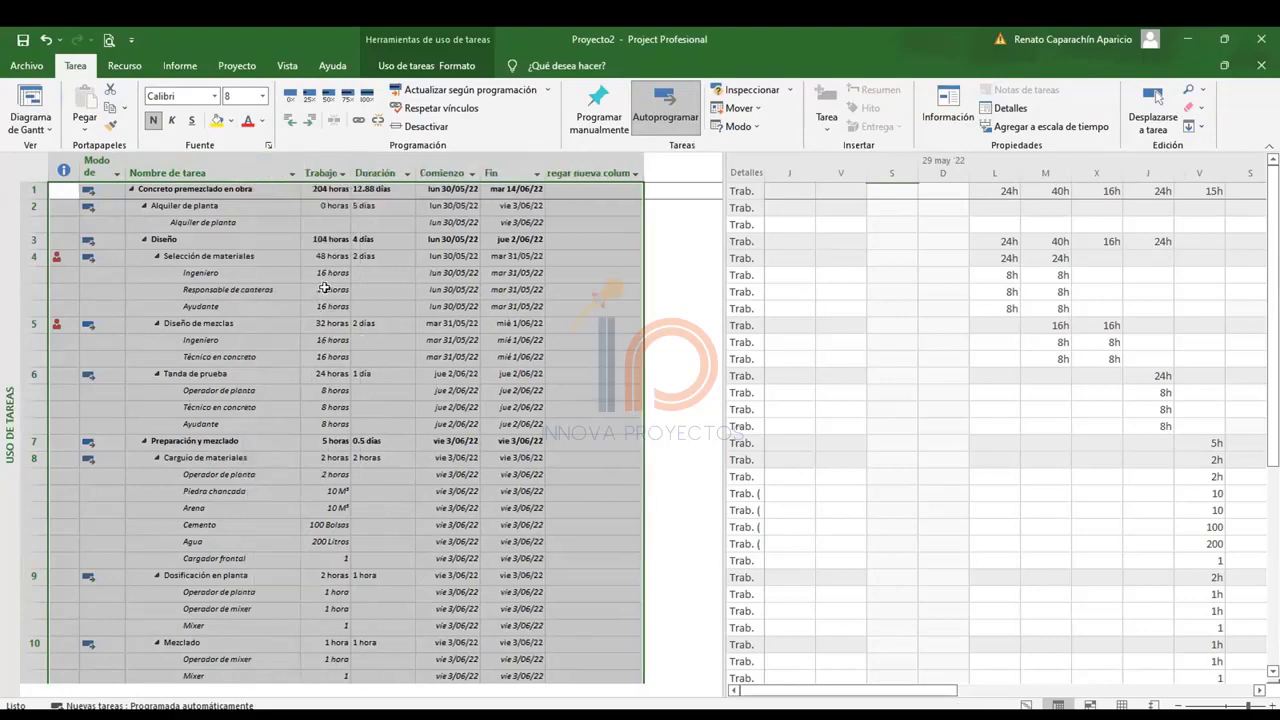
click(233, 289)
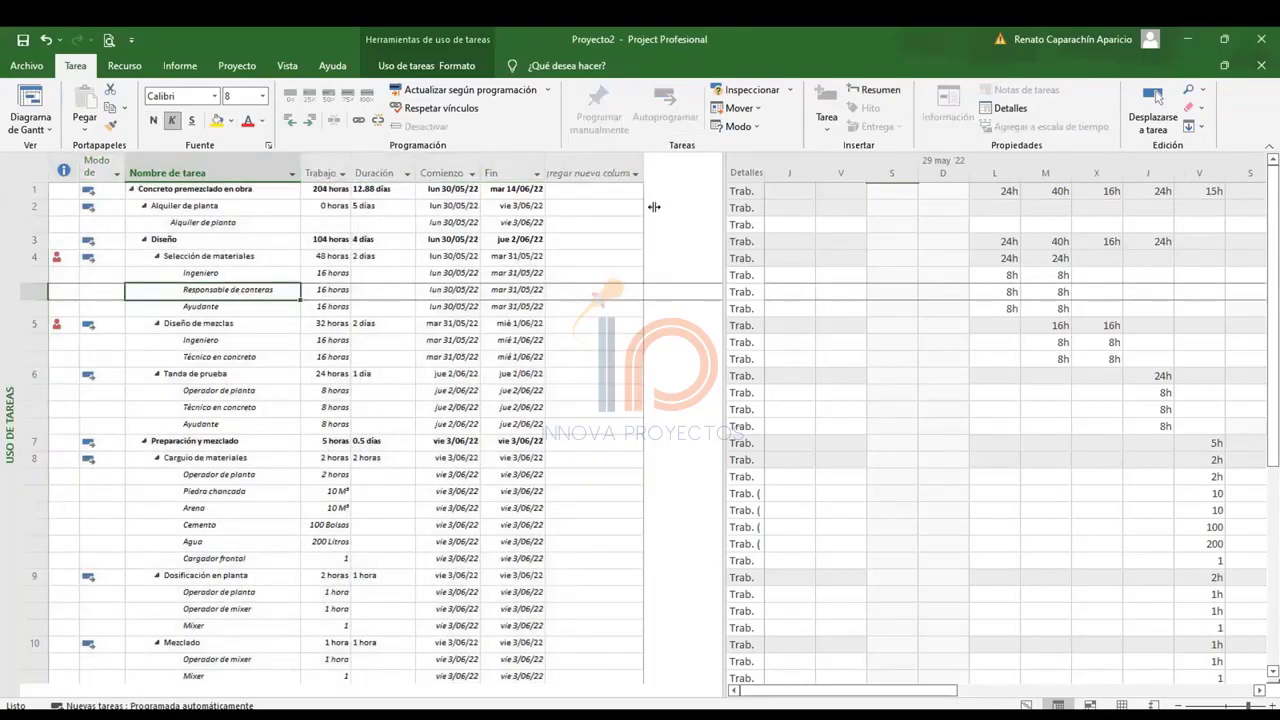
Enlarge the time-phased work grid up to the table's edge and bring the project's first week into view.
drag(648, 205, 649, 205)
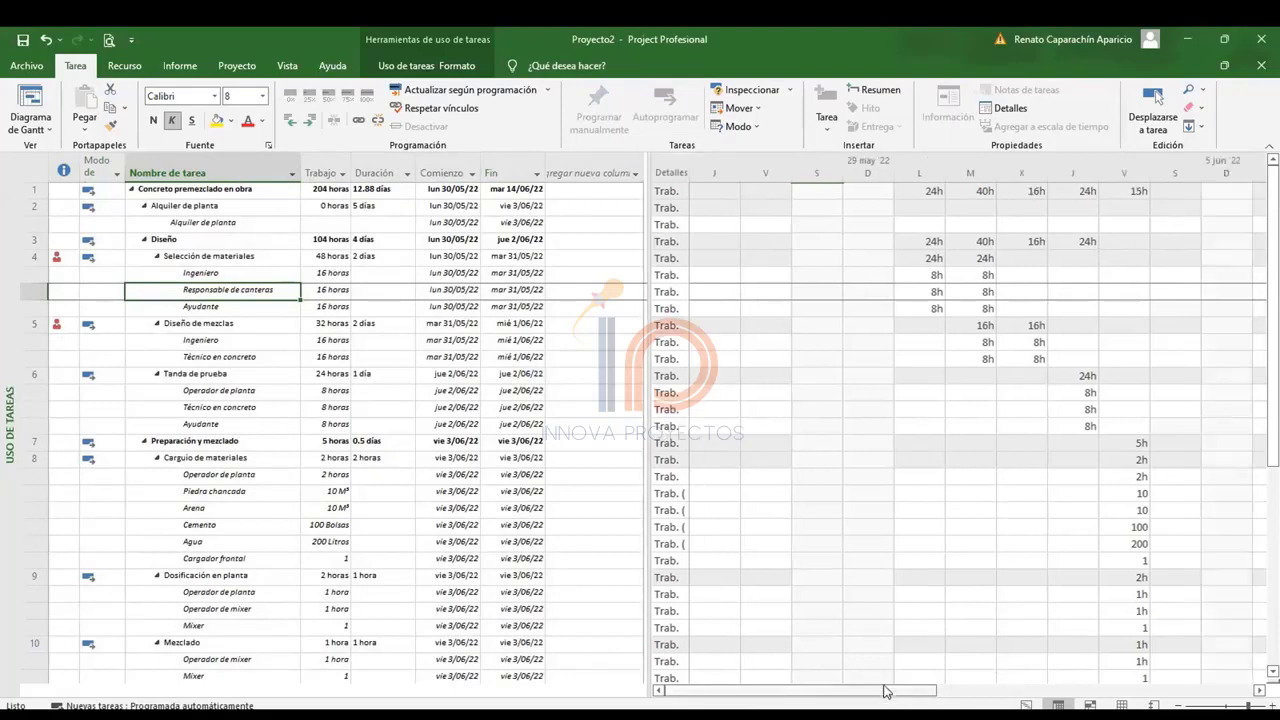
drag(885, 691, 887, 691)
click(886, 372)
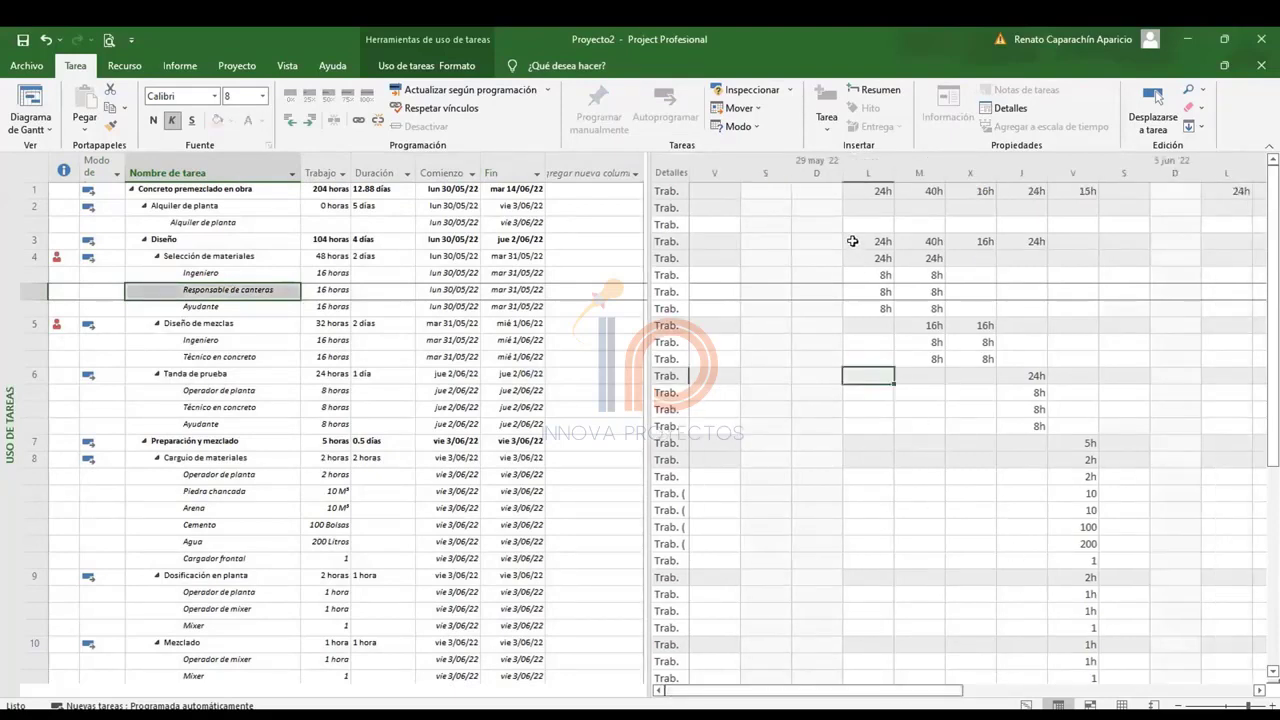
Check which fields the detail styles offer for the time-phased grid, leaving the settings as they are.
right_click(828, 233)
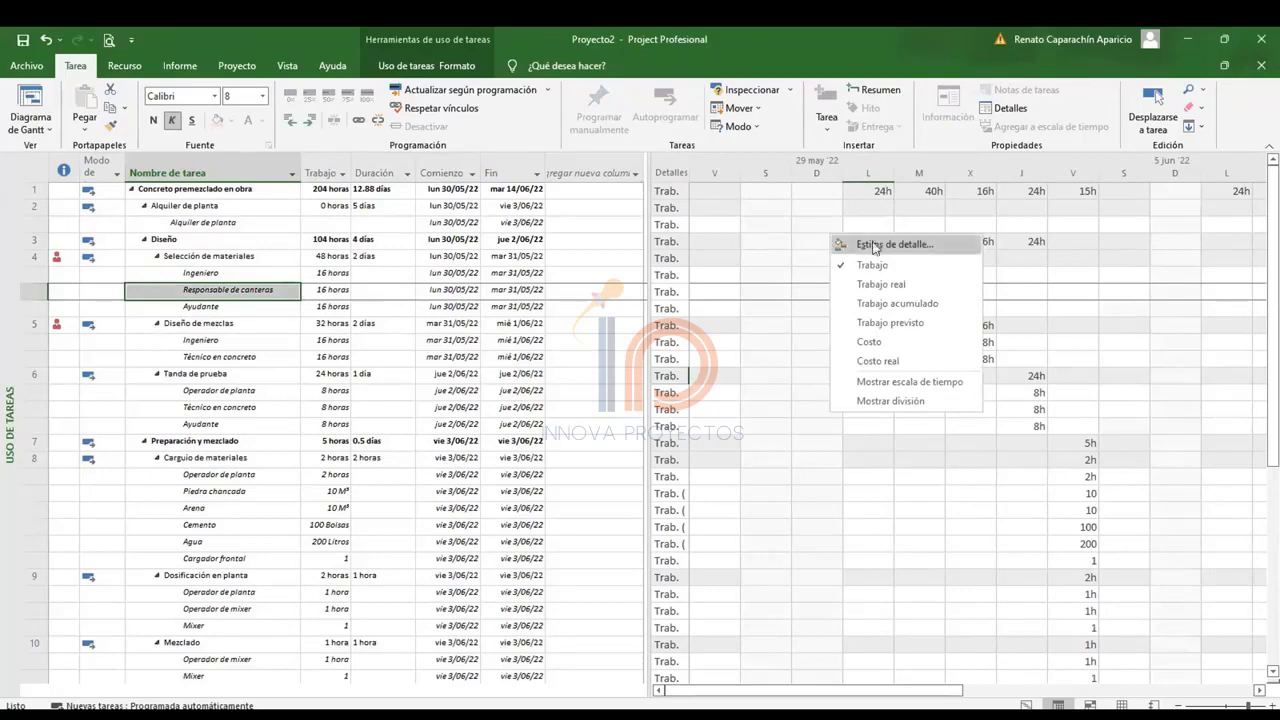
click(879, 247)
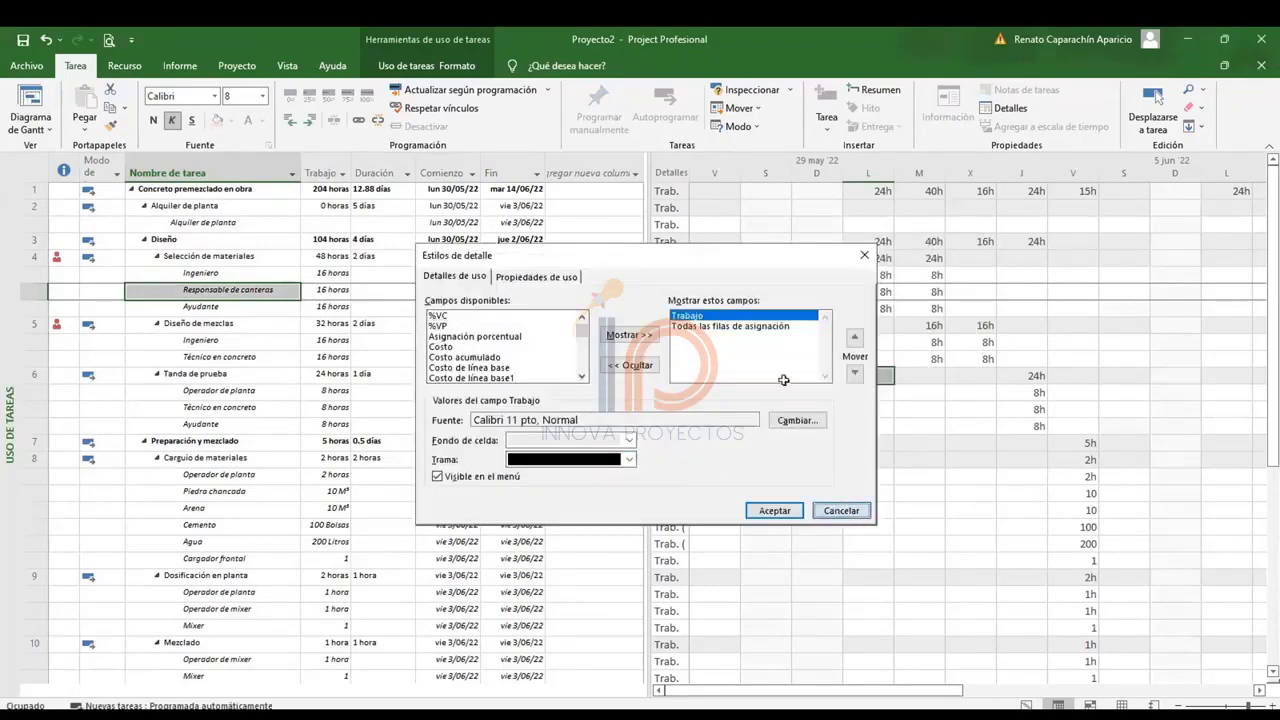
key(Escape)
Examine the daily work and material quantities of each assigned resource across all the tasks of the schedule.
click(230, 273)
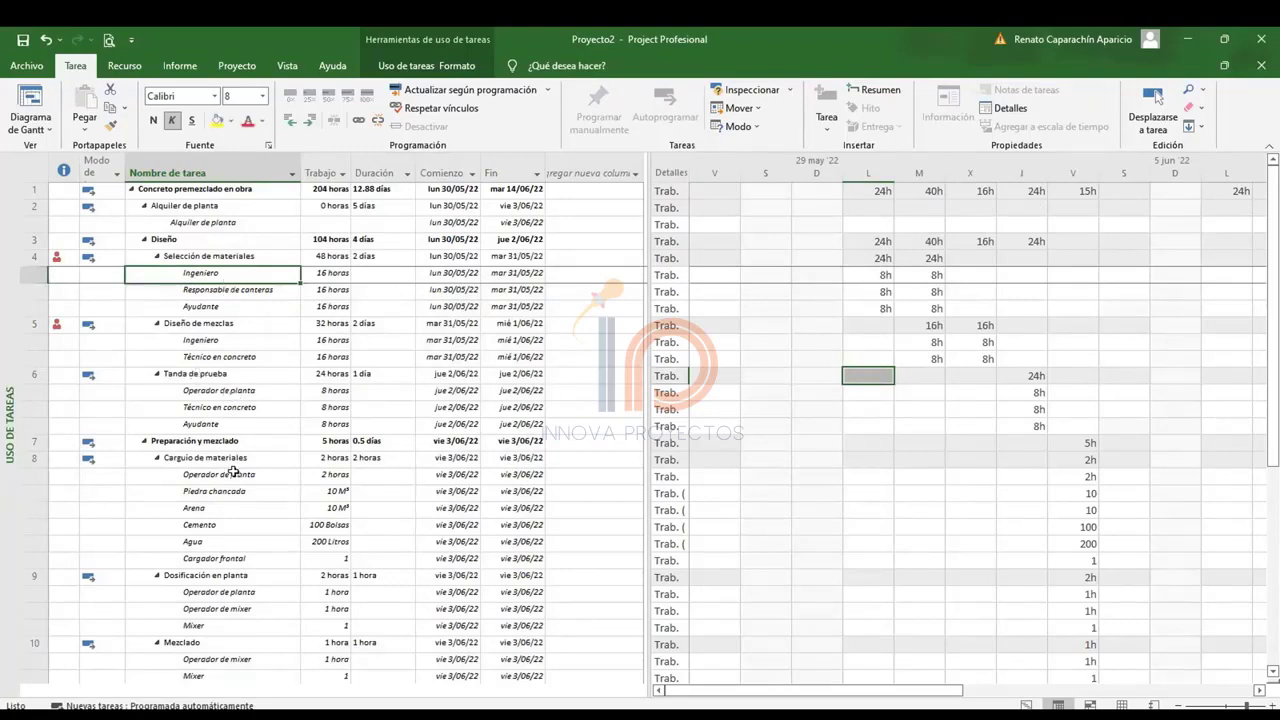
click(233, 474)
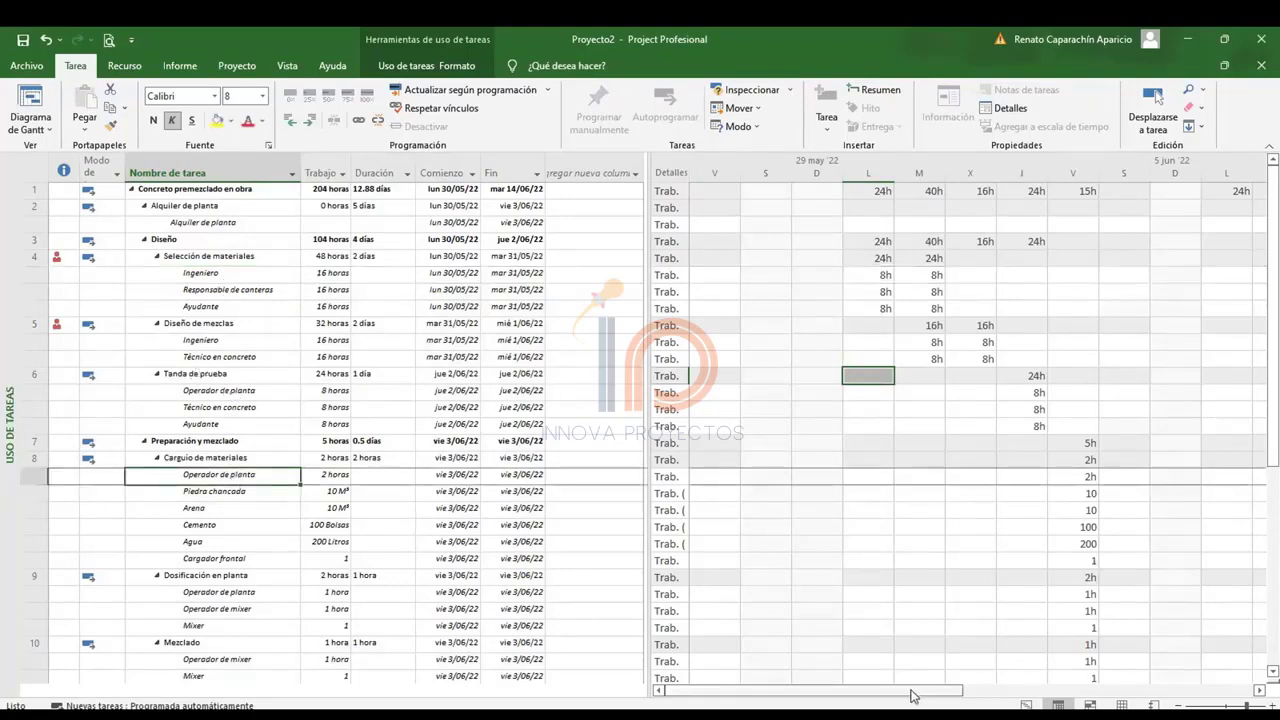
drag(912, 691, 976, 700)
scroll(888, 559, down, 3)
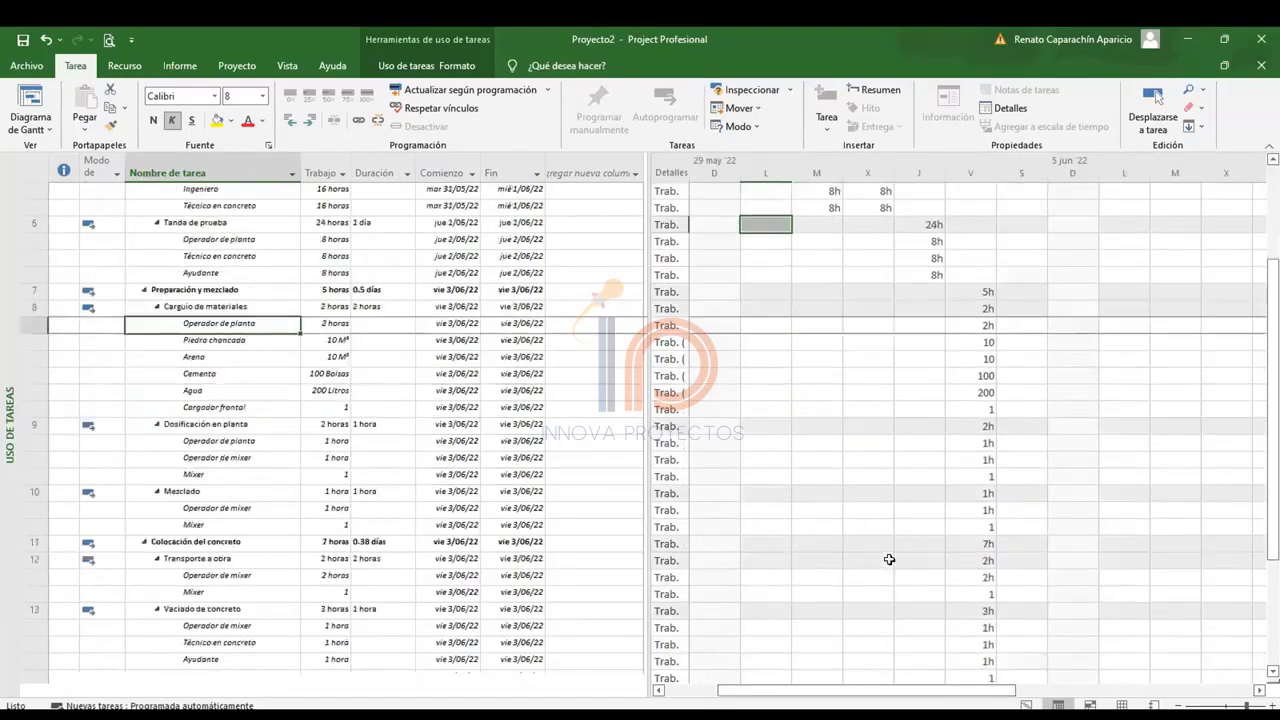
scroll(888, 559, down, 3)
scroll(888, 559, down, 3)
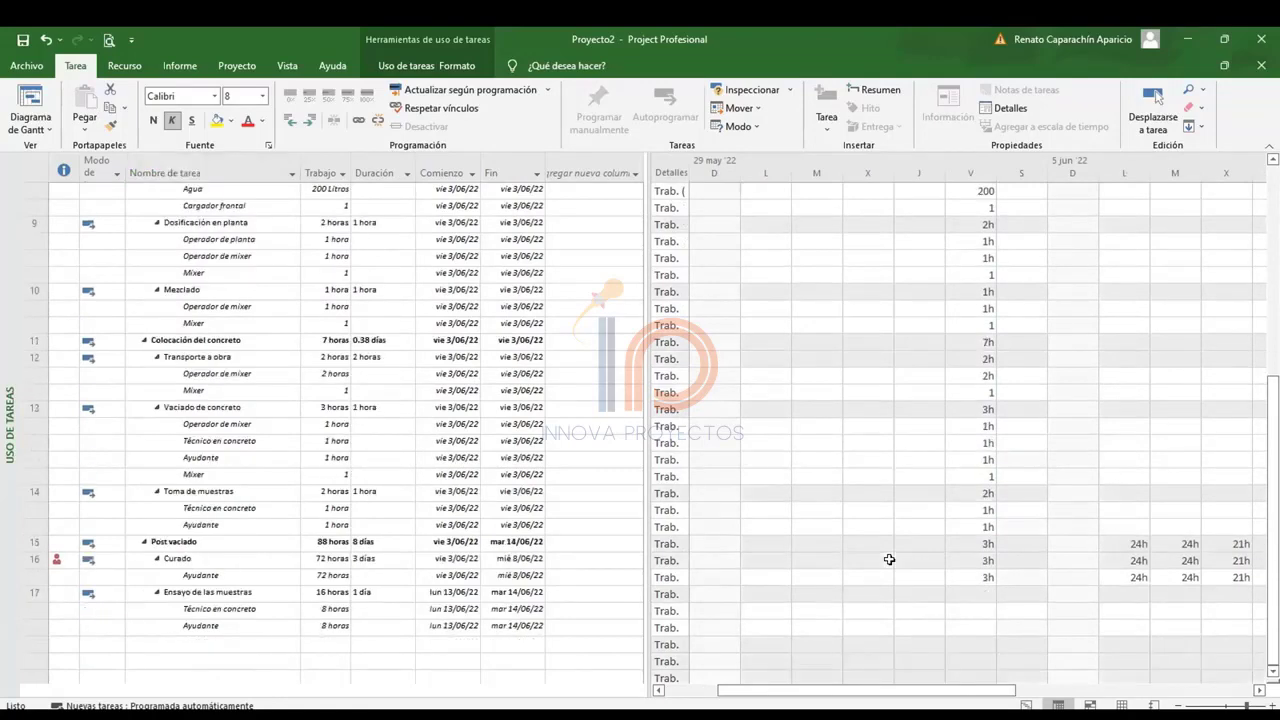
scroll(888, 558, up, 2)
scroll(886, 558, up, 7)
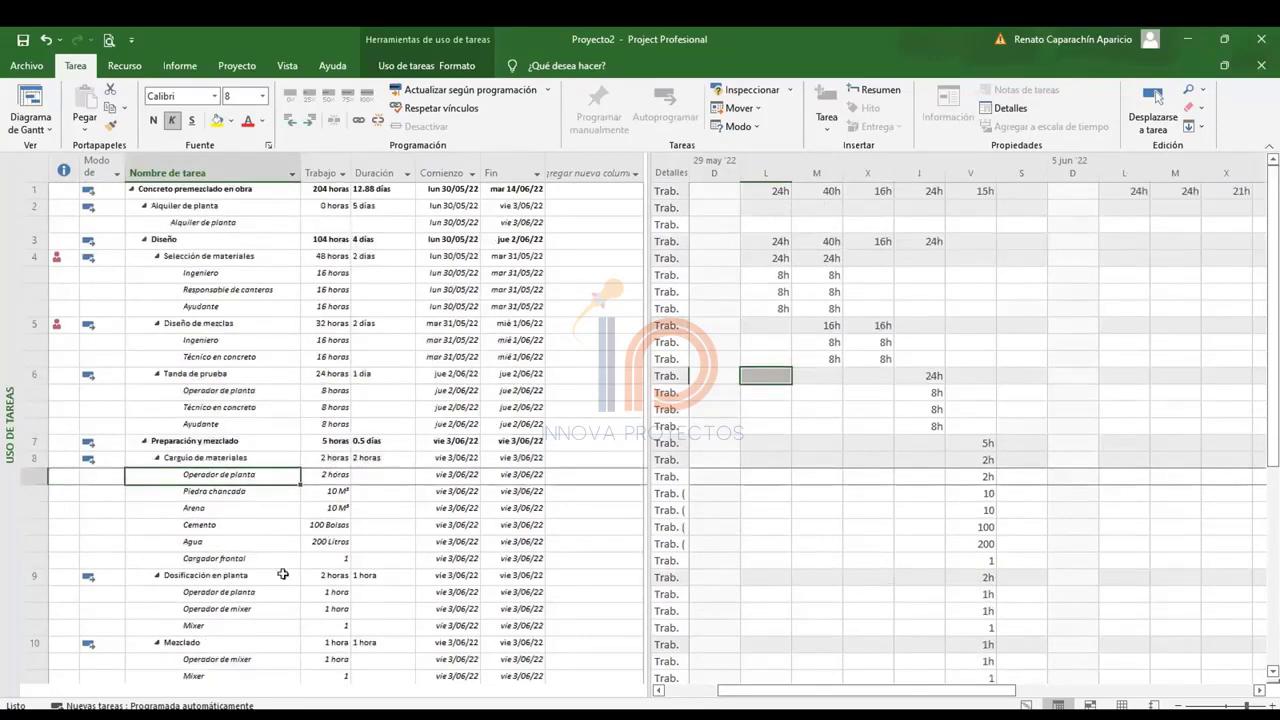
click(181, 360)
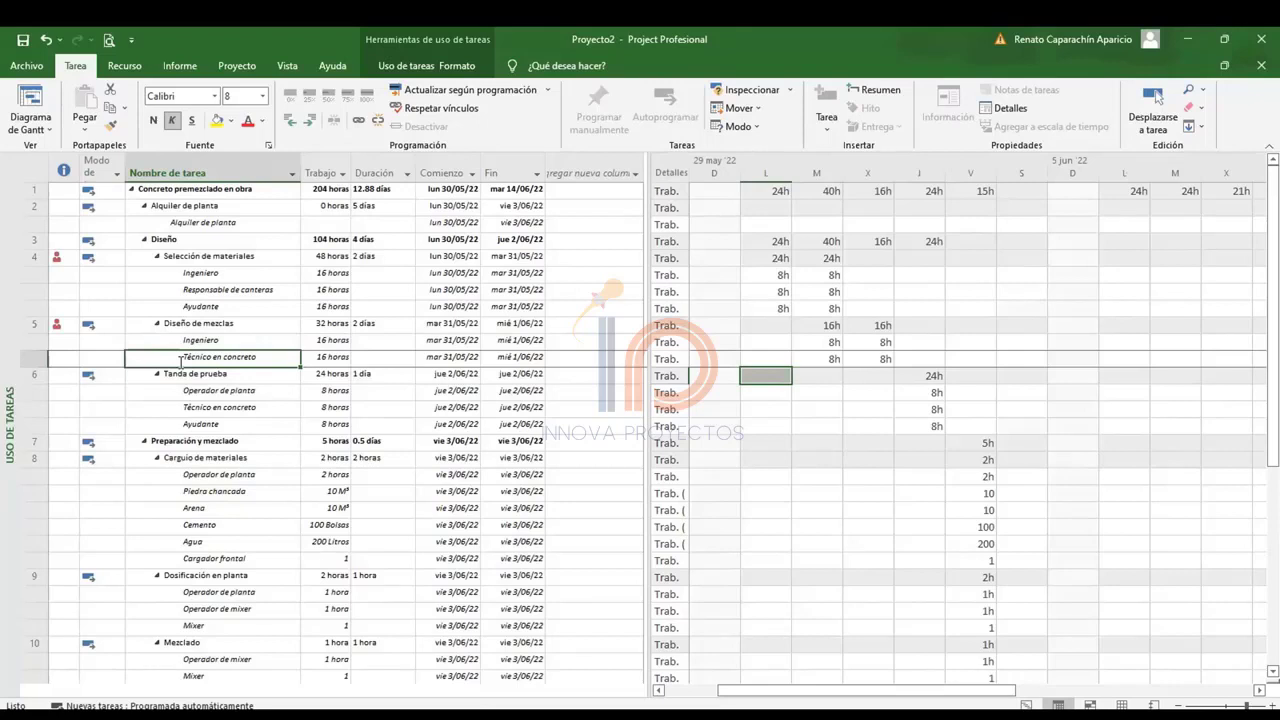
click(185, 290)
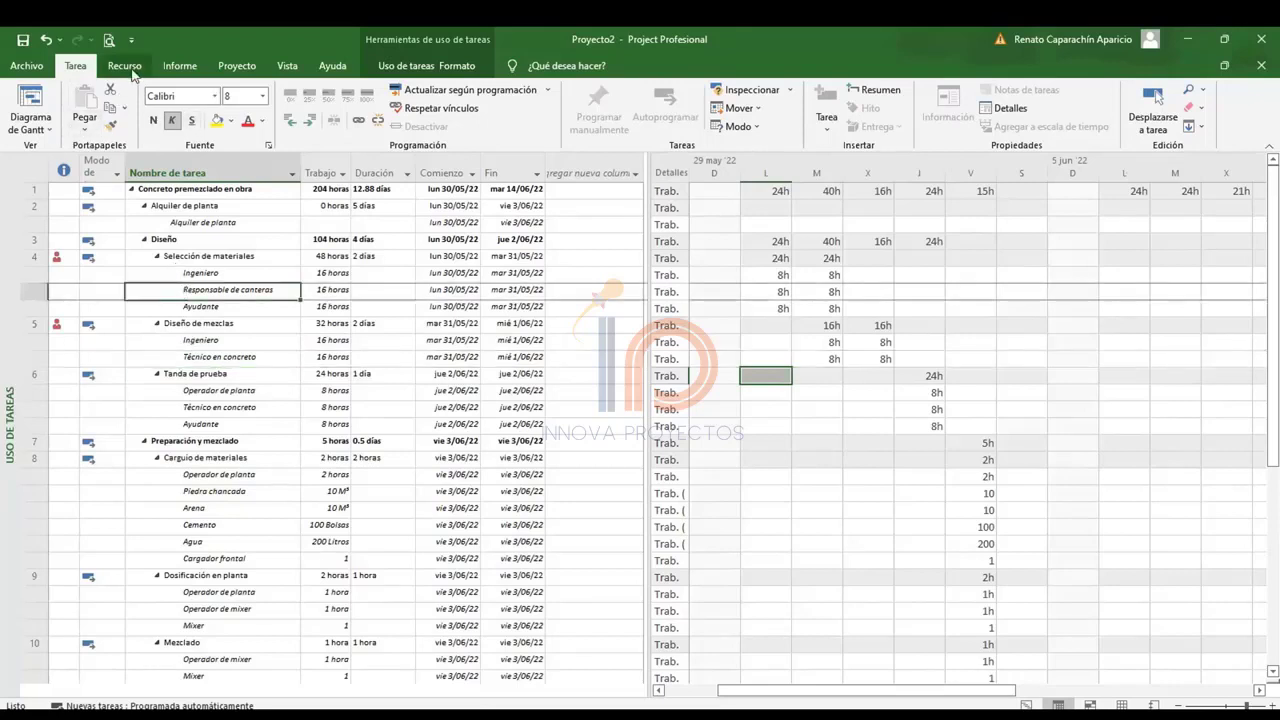
Return from the task usage view to the Gantt chart with its cost table.
click(128, 68)
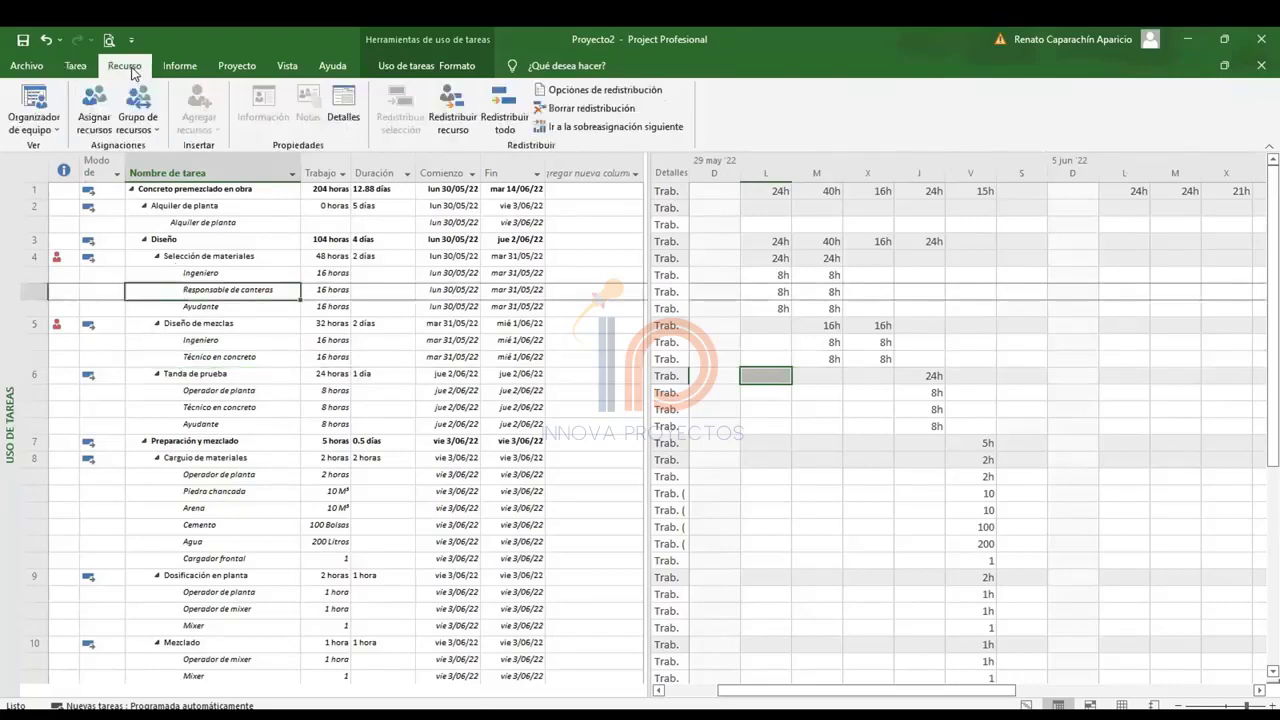
click(234, 67)
click(287, 66)
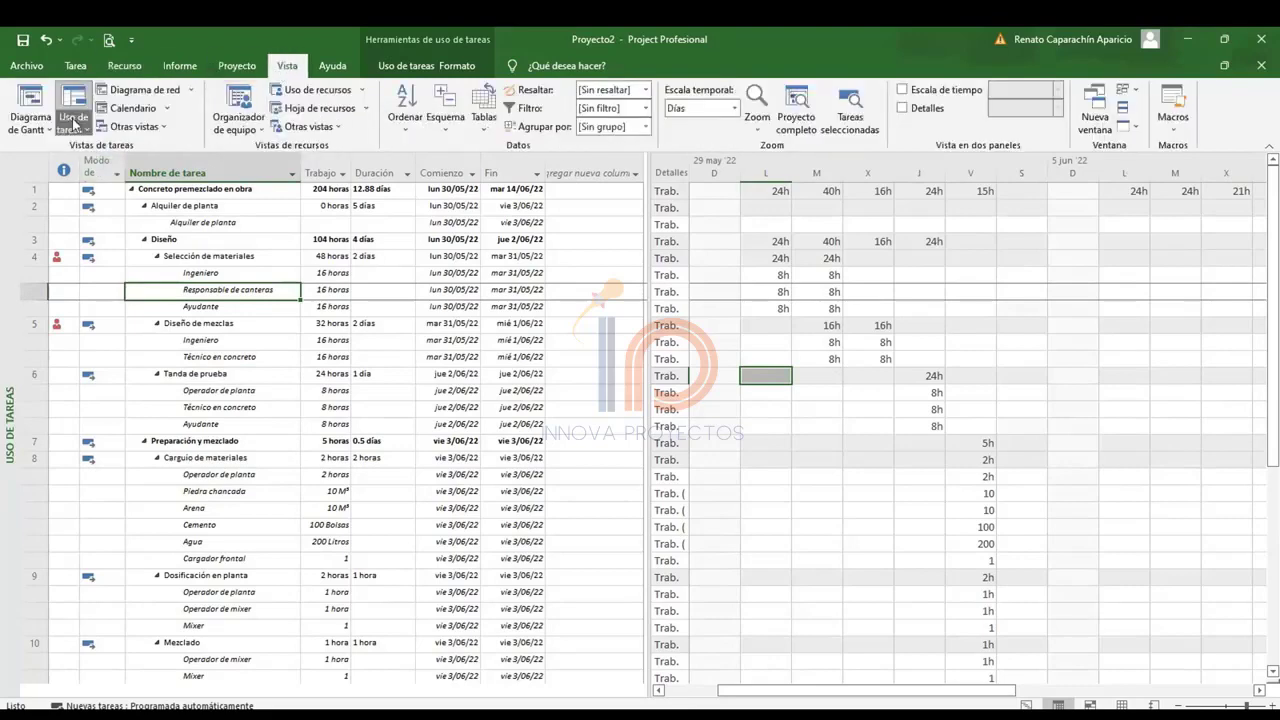
click(32, 104)
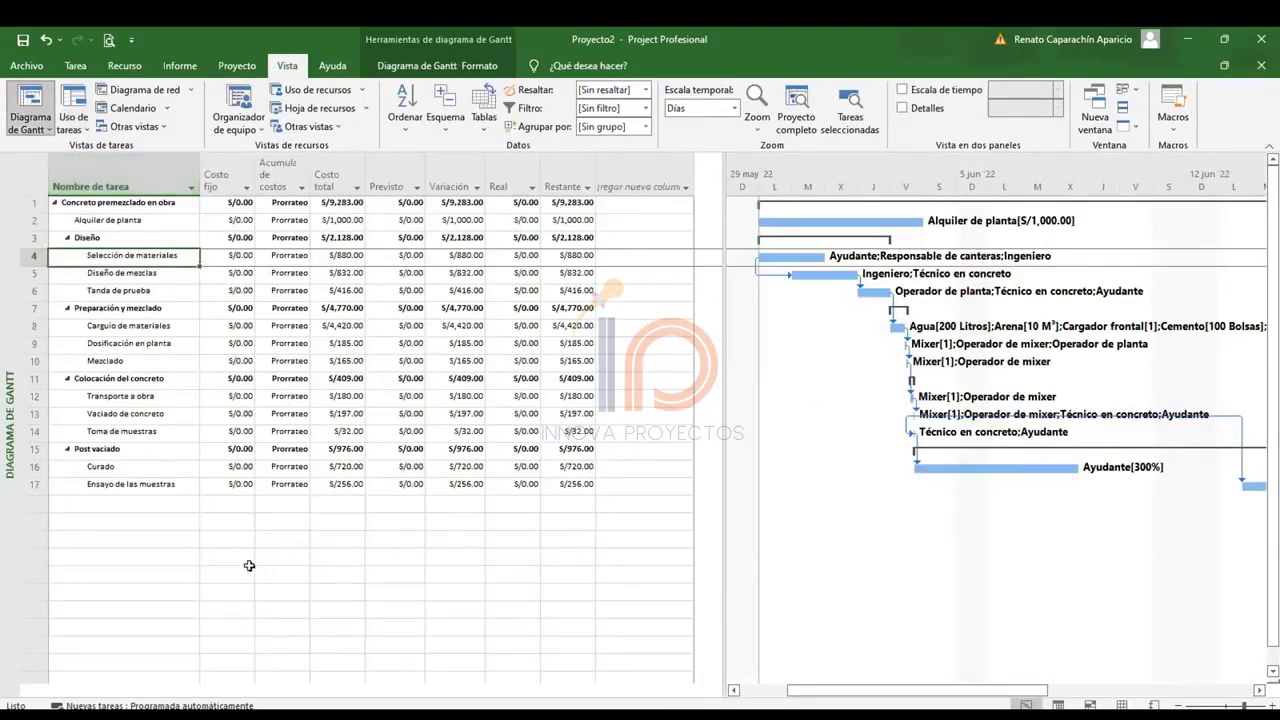
Review the fixed costs of the Carguío de materiales, Transporte a obra, Post vaciado and Ensayo de las muestras tasks.
click(242, 568)
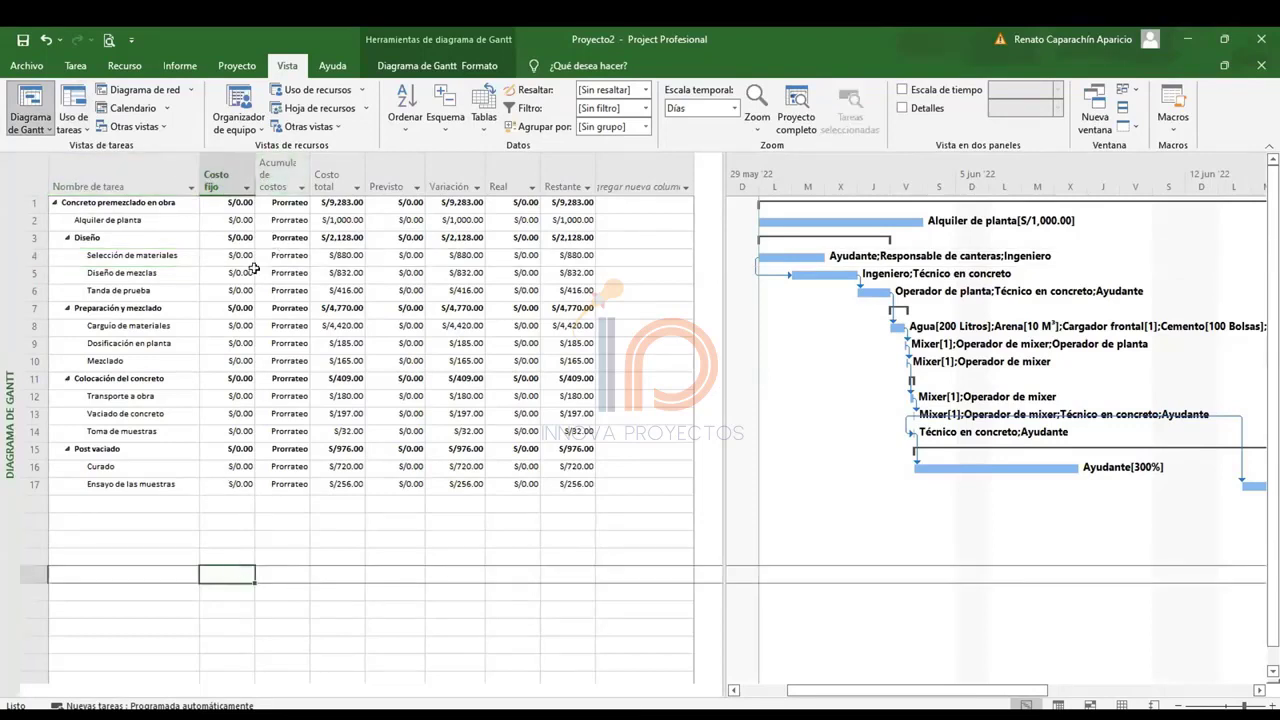
click(233, 328)
click(225, 397)
click(236, 450)
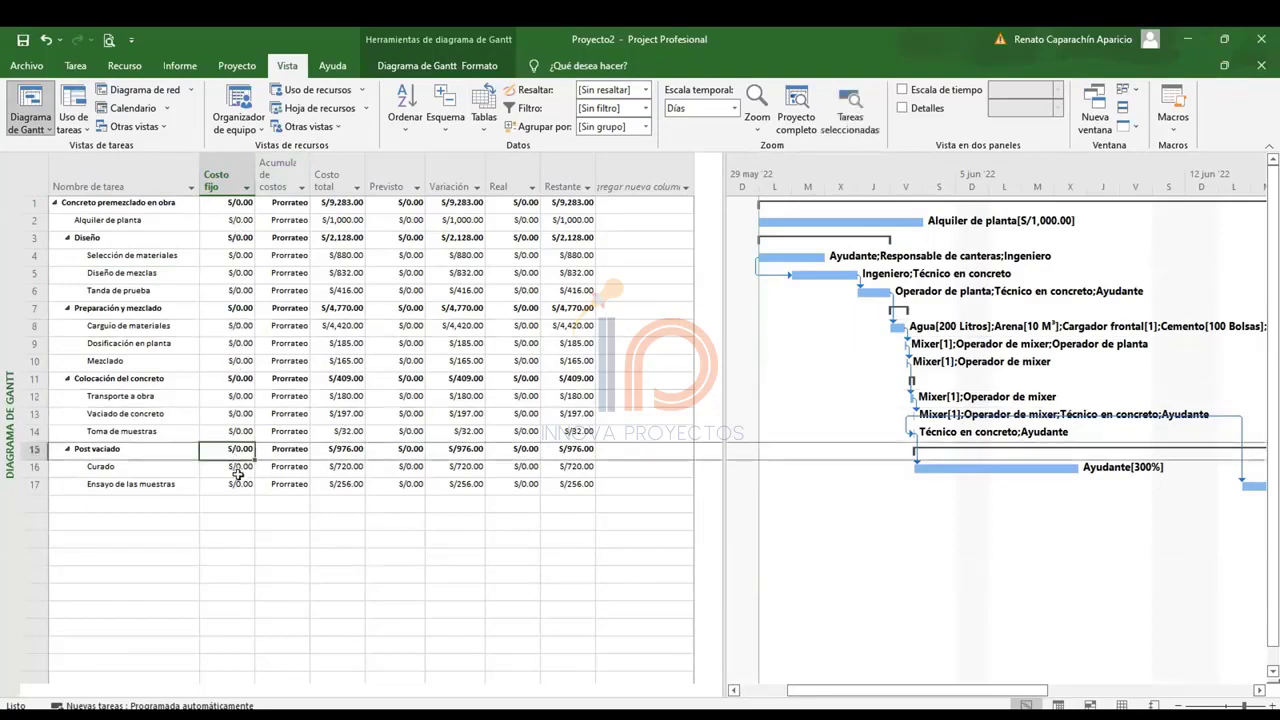
click(241, 482)
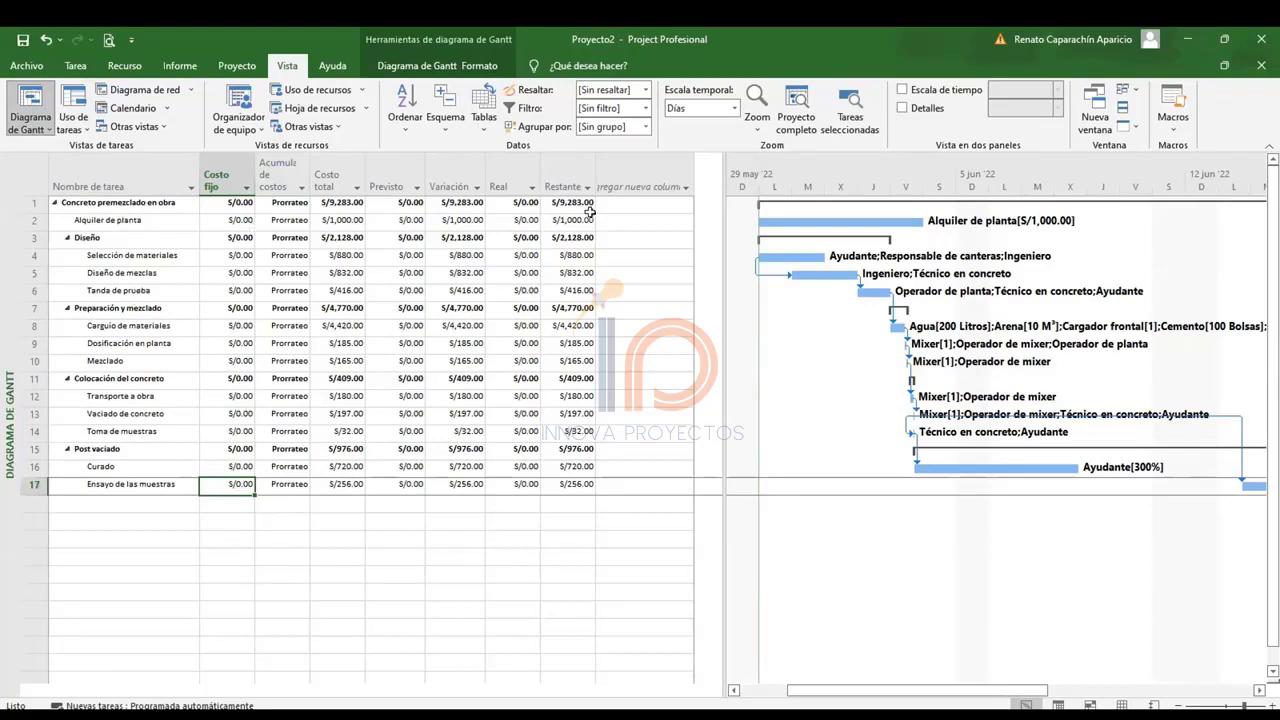
Remove the rental cost resource assigned to the Alquiler de planta task.
click(112, 222)
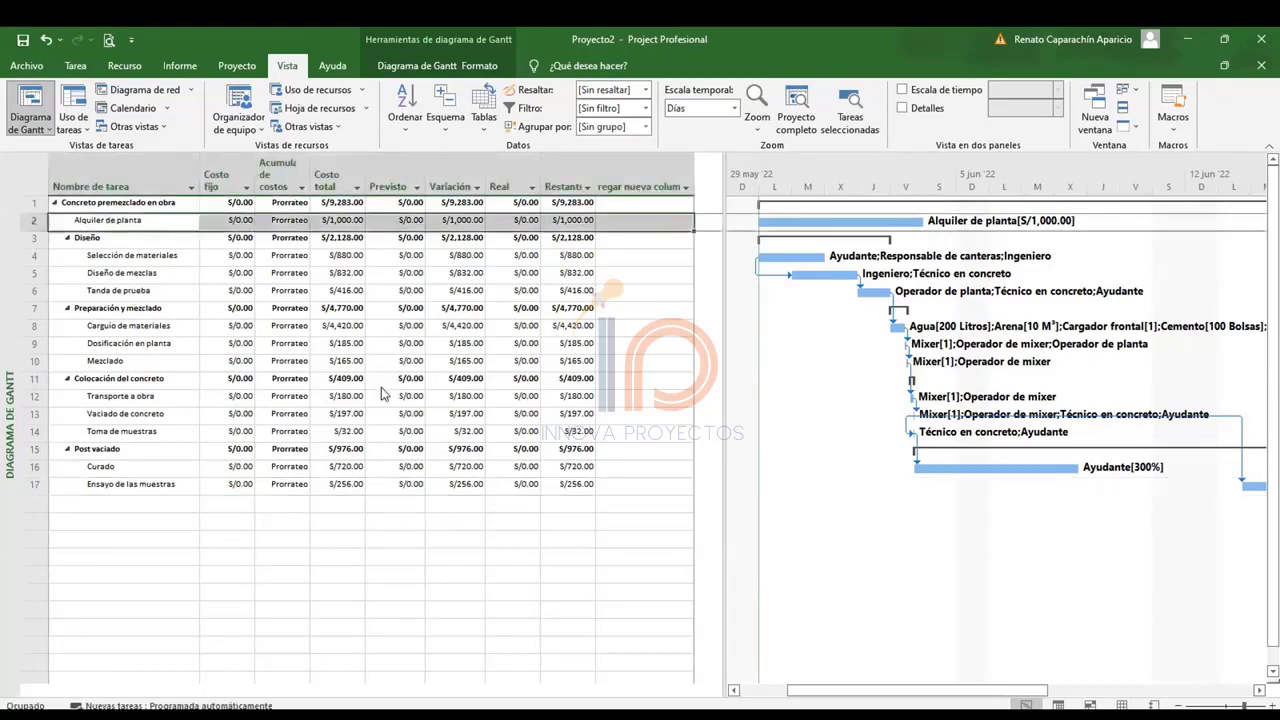
click(815, 318)
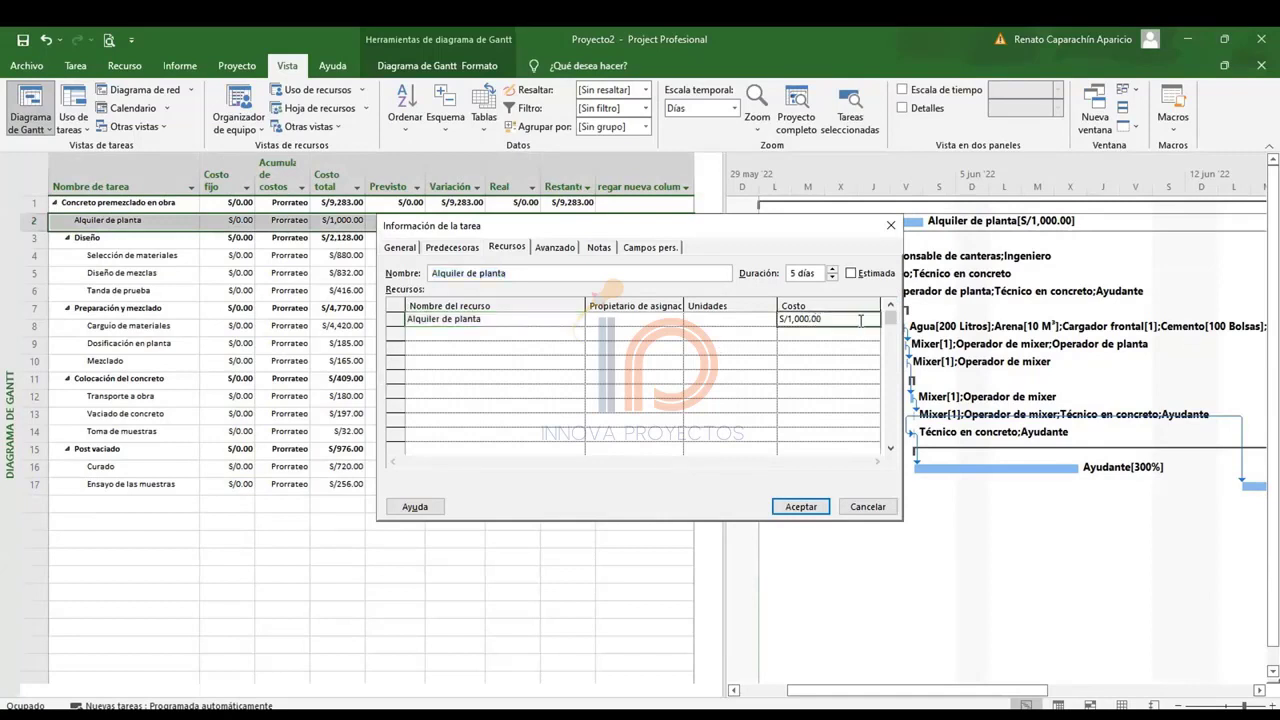
key(Delete)
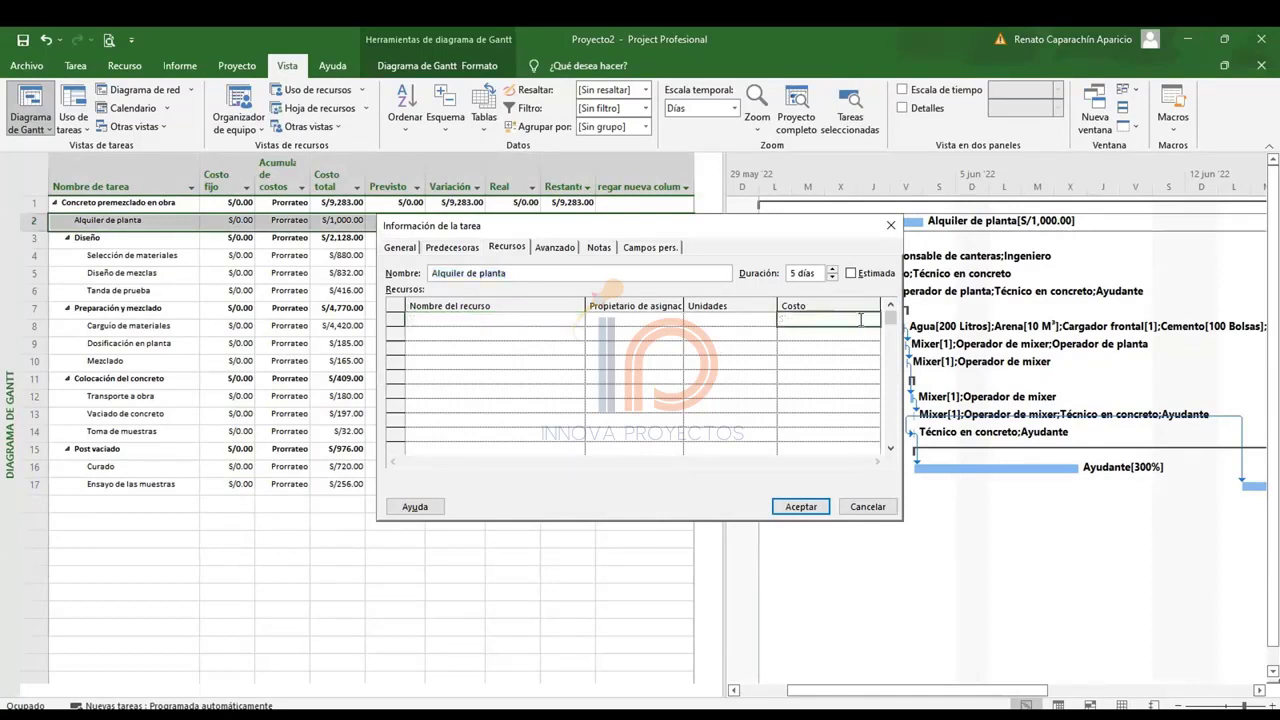
click(790, 511)
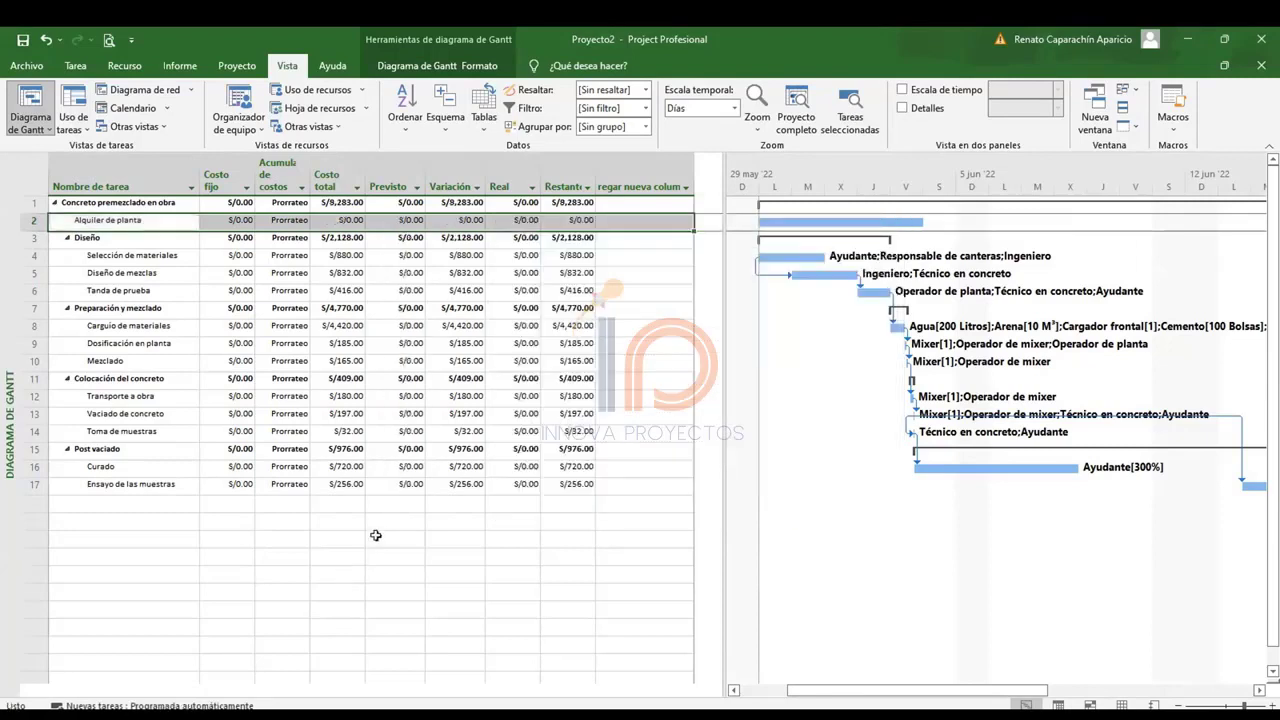
Set the fixed cost of the Alquiler de planta task to 1000.
click(230, 223)
text(1000)
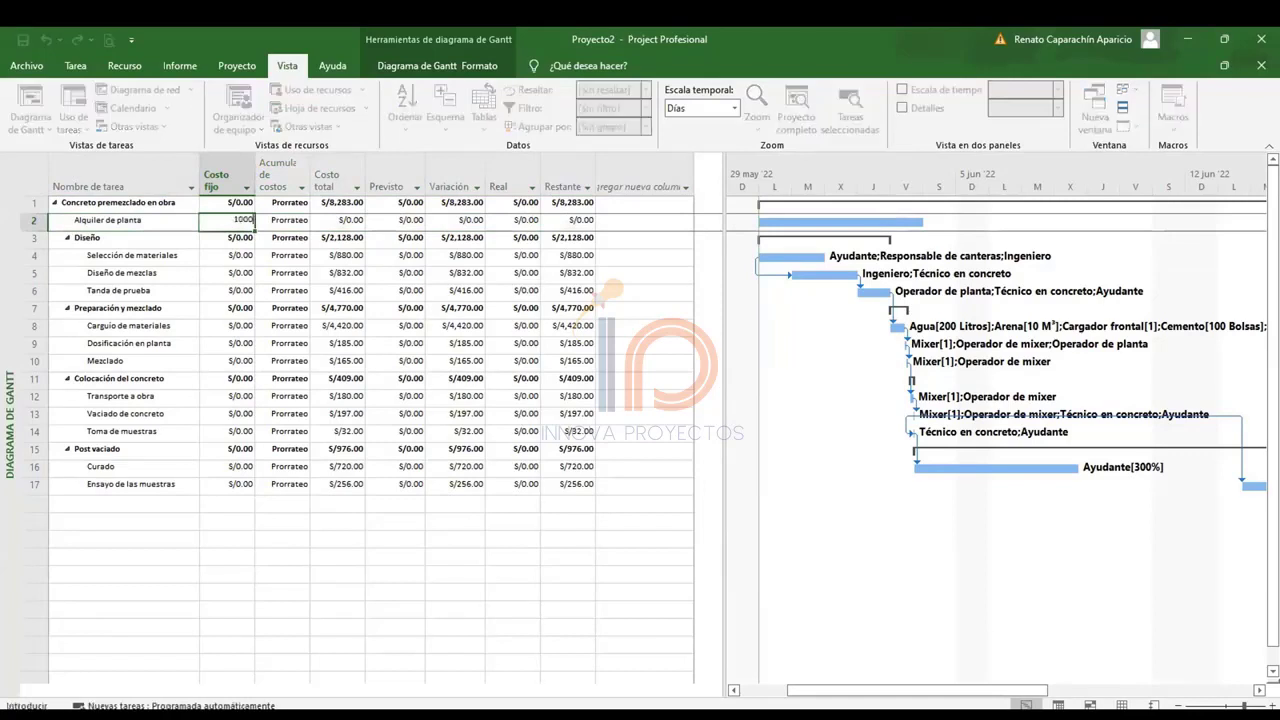
key(Return)
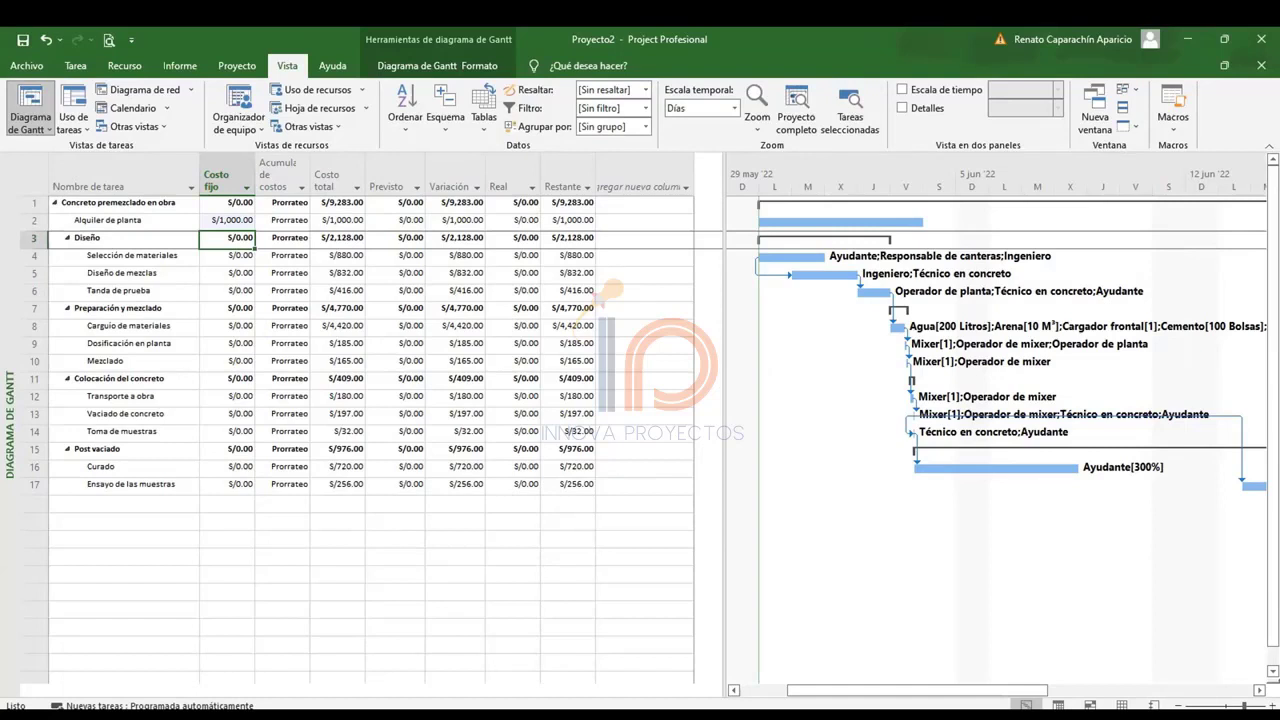
Review the fixed costs of the tasks below Alquiler de planta and check the resources assigned to Dosificación en planta.
key(Down)
key(Down)
key(Down)
key(Down)
key(Down)
key(Down)
key(Down)
key(Down)
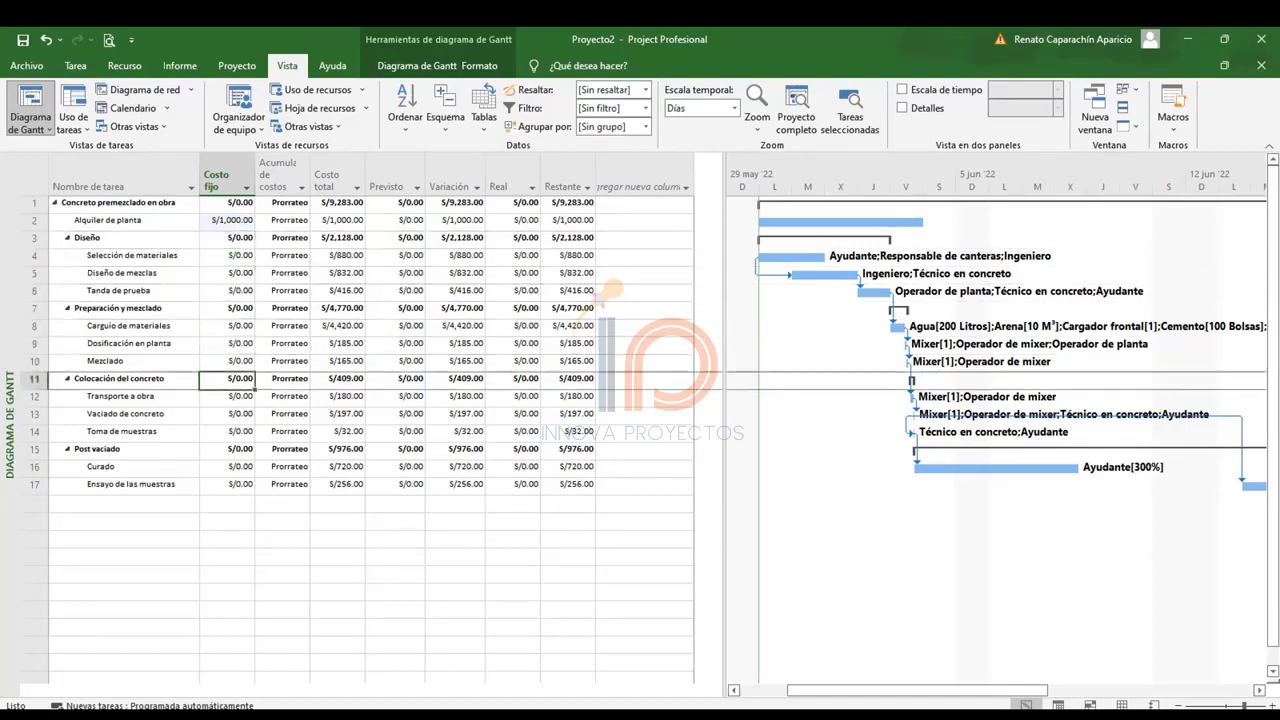
key(Down)
key(Down)
key(Down)
key(Up)
key(Up)
key(Up)
key(Up)
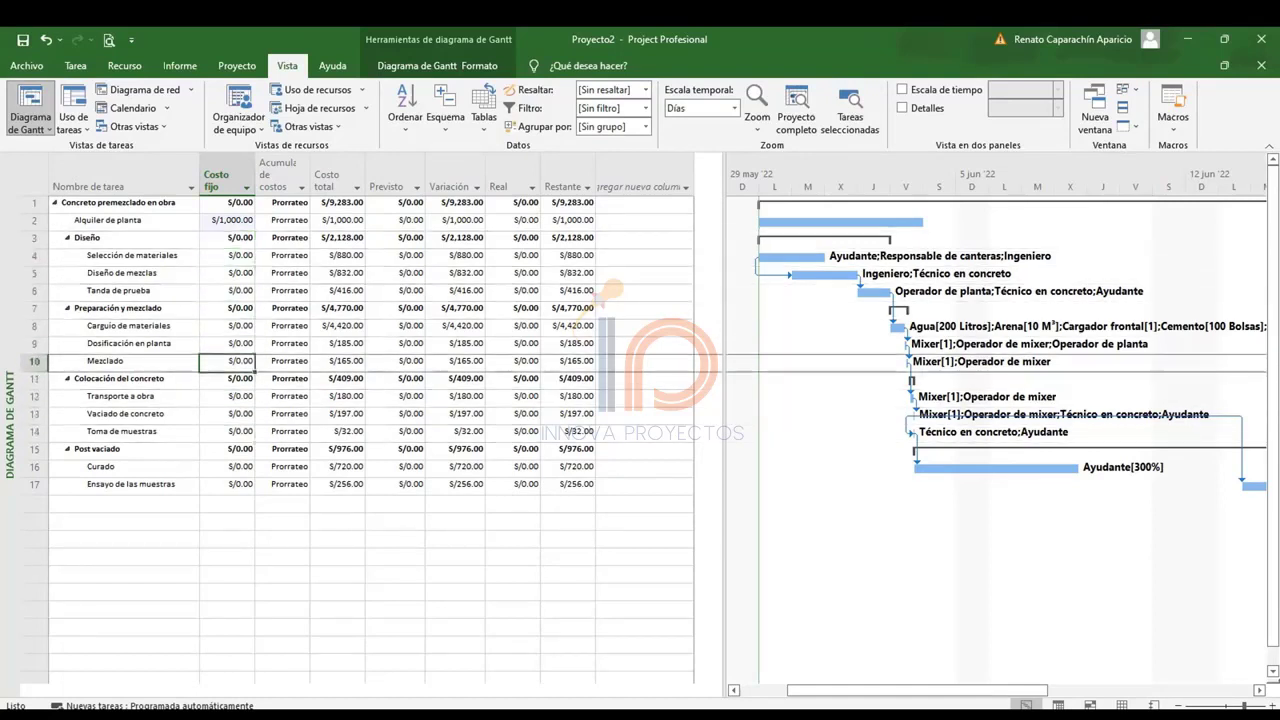
key(Up)
key(Up)
key(Down)
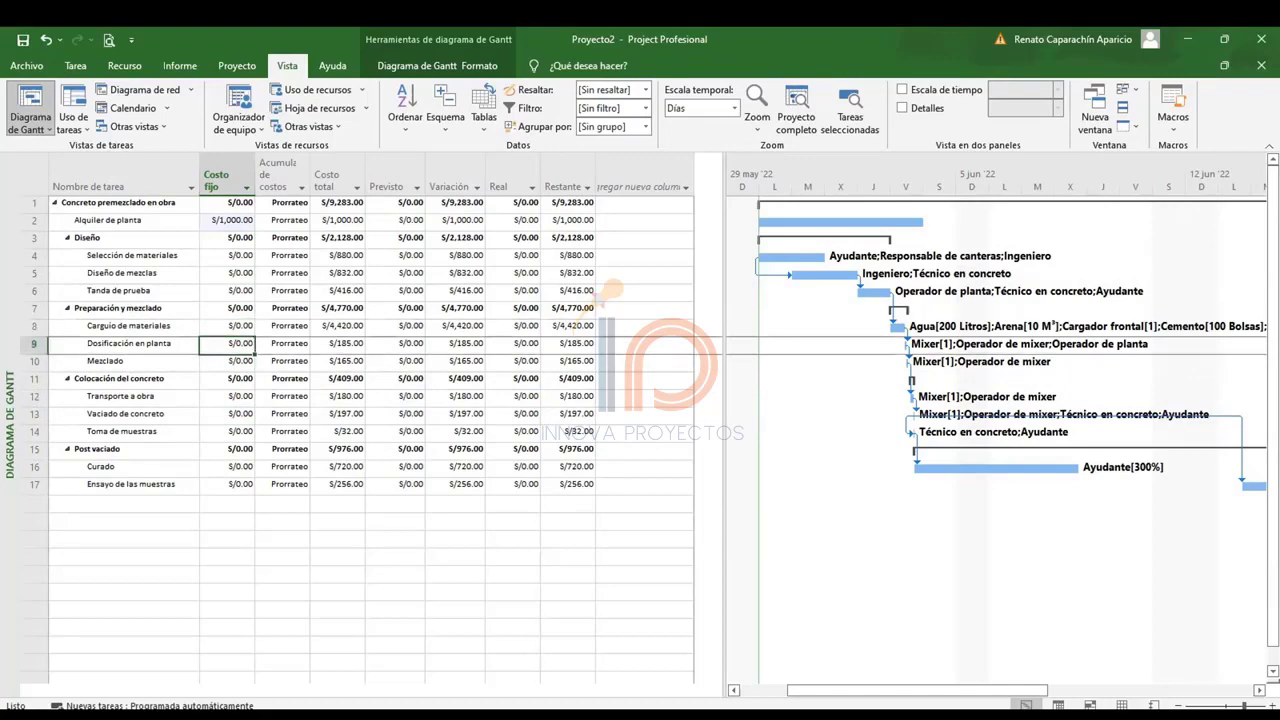
double_click(155, 346)
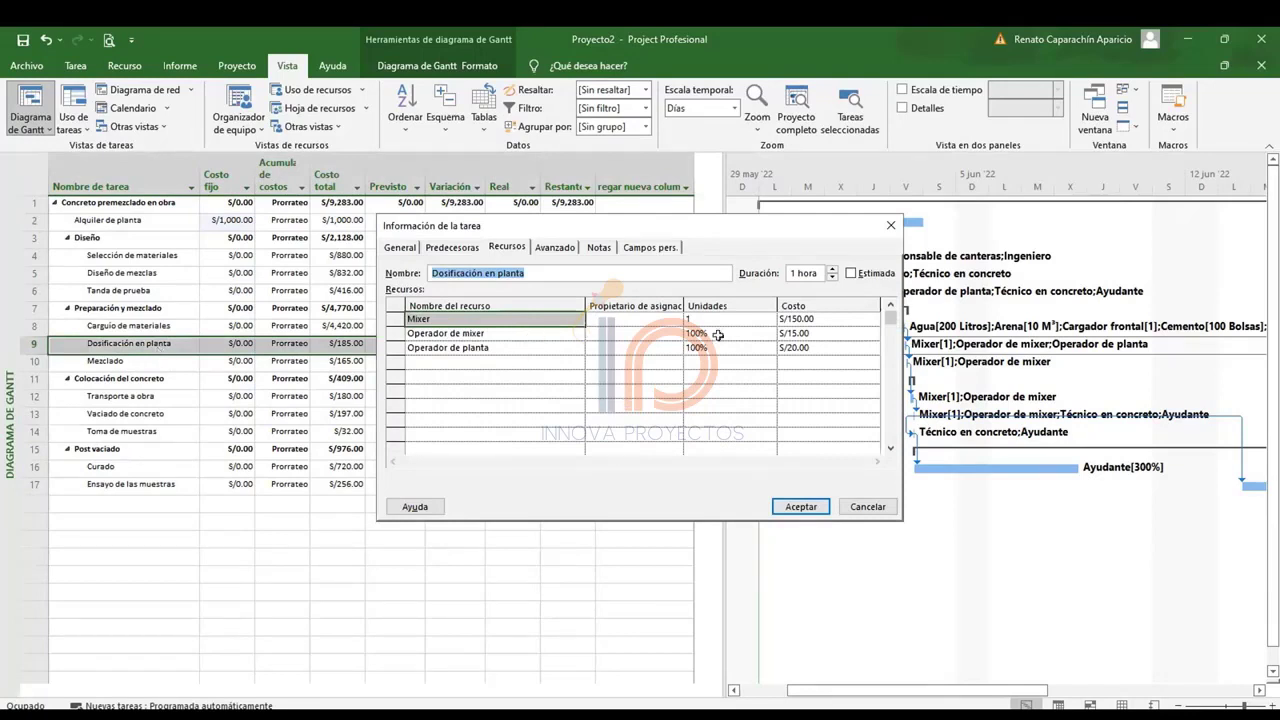
click(866, 507)
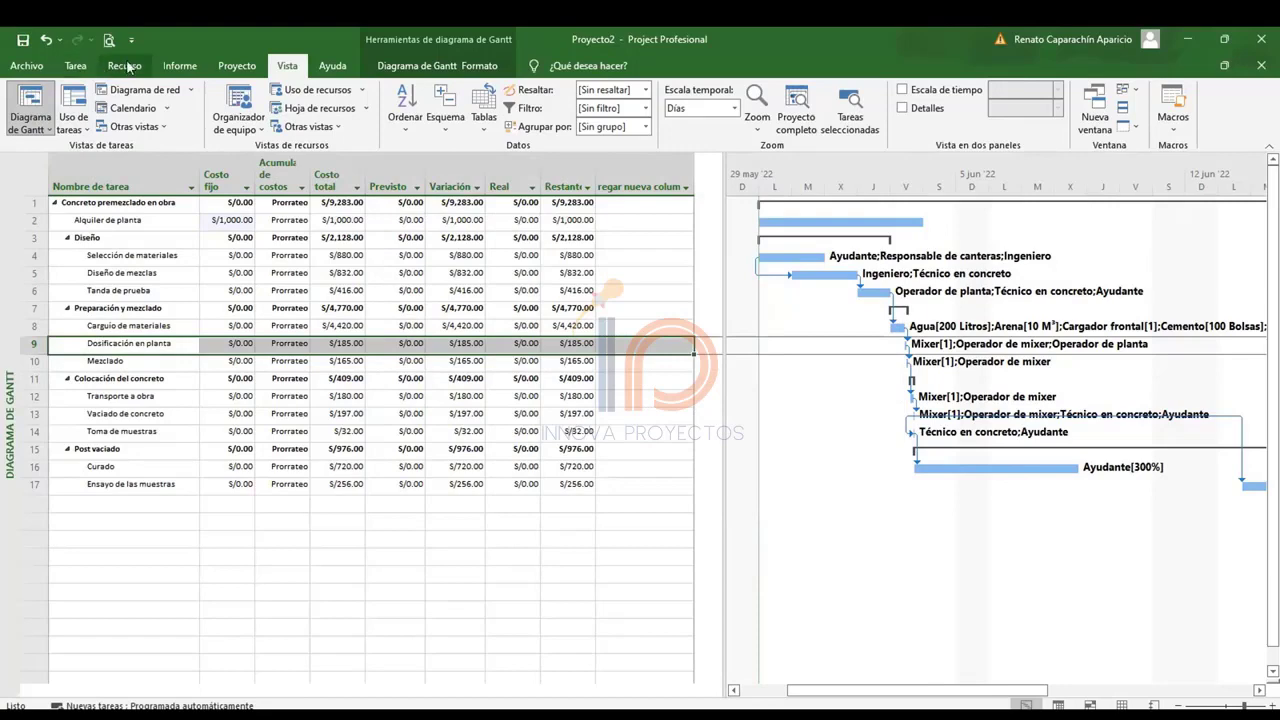
Switch from the Gantt chart to the resource sheet.
click(124, 66)
click(77, 66)
click(44, 128)
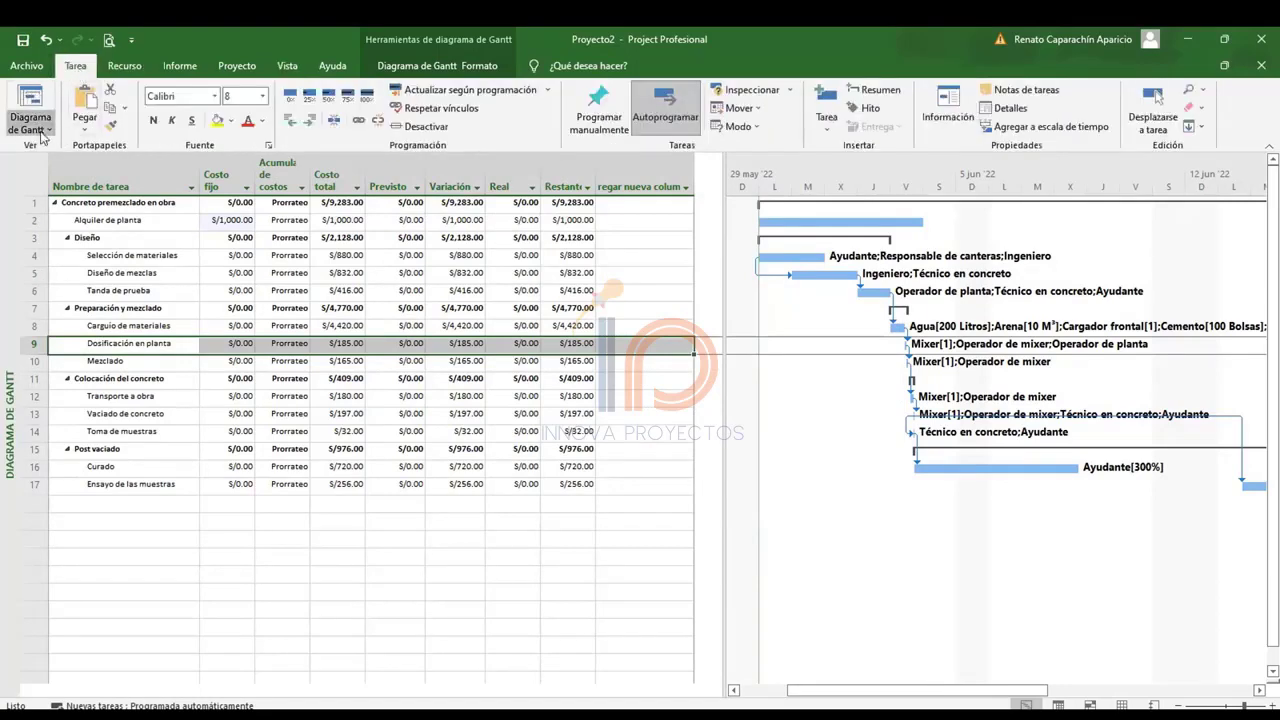
key(Return)
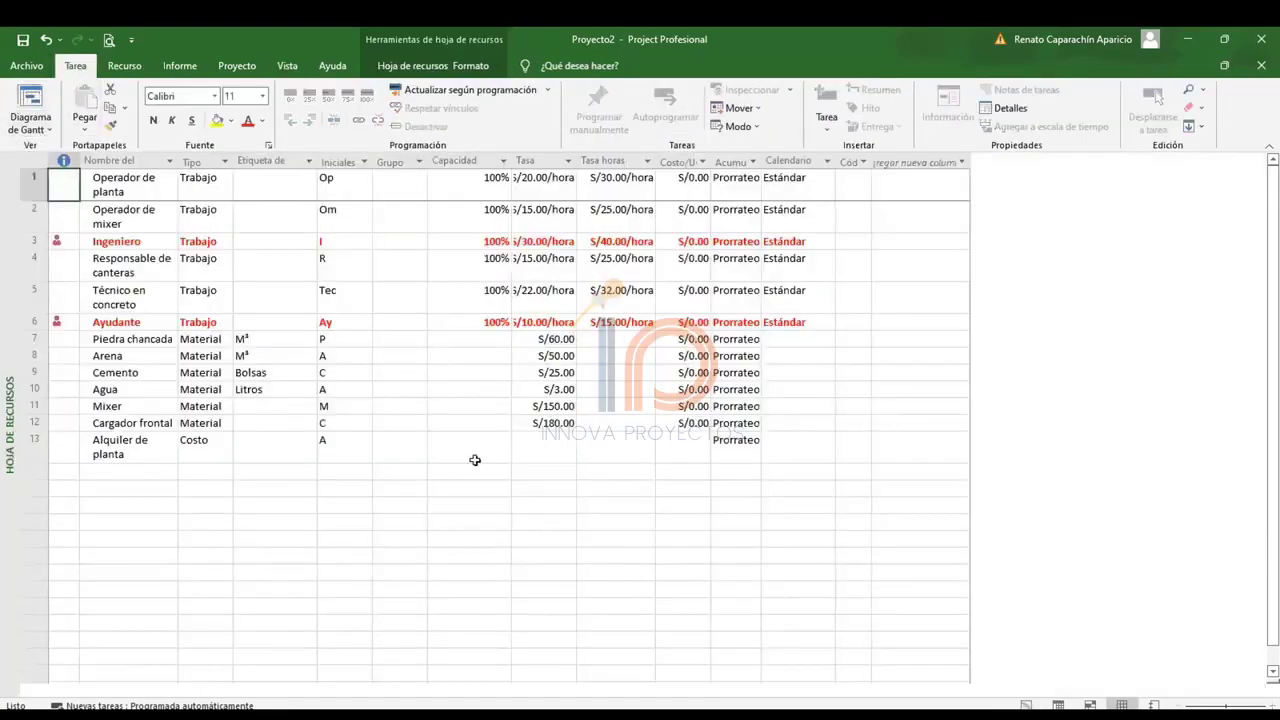
Set the font size of the entire resource sheet to 8.
click(445, 268)
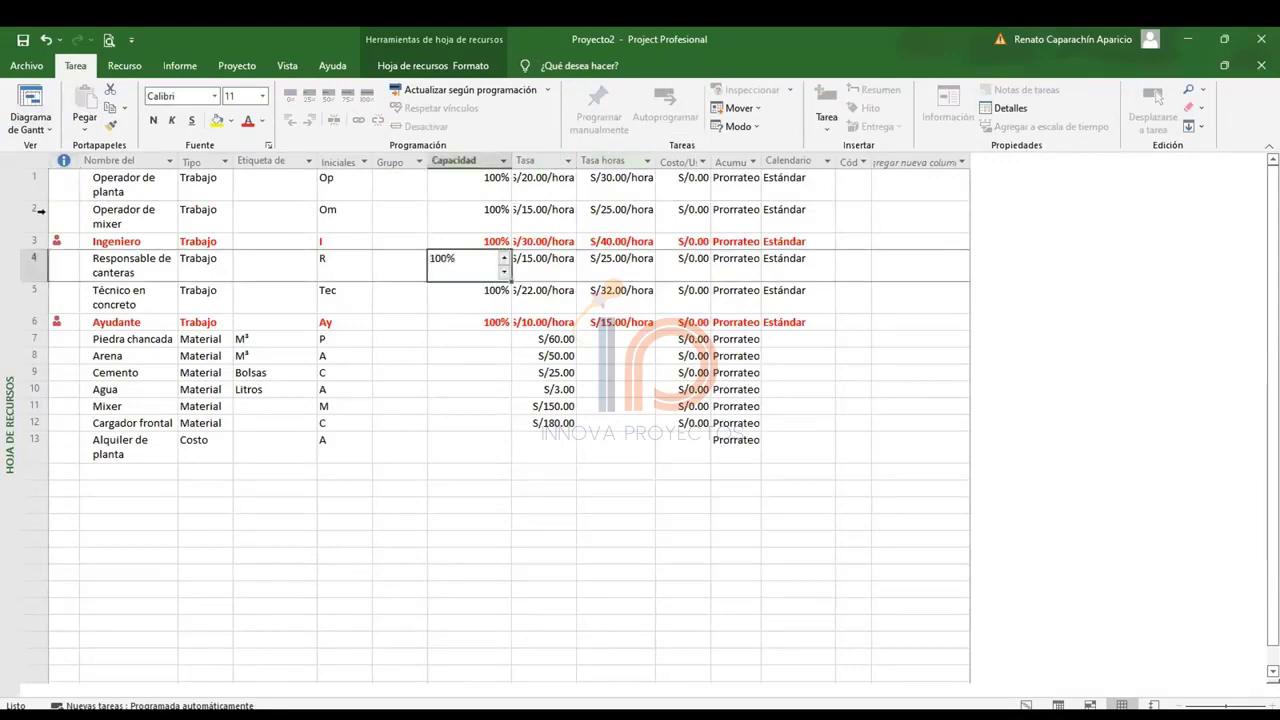
click(35, 161)
click(237, 96)
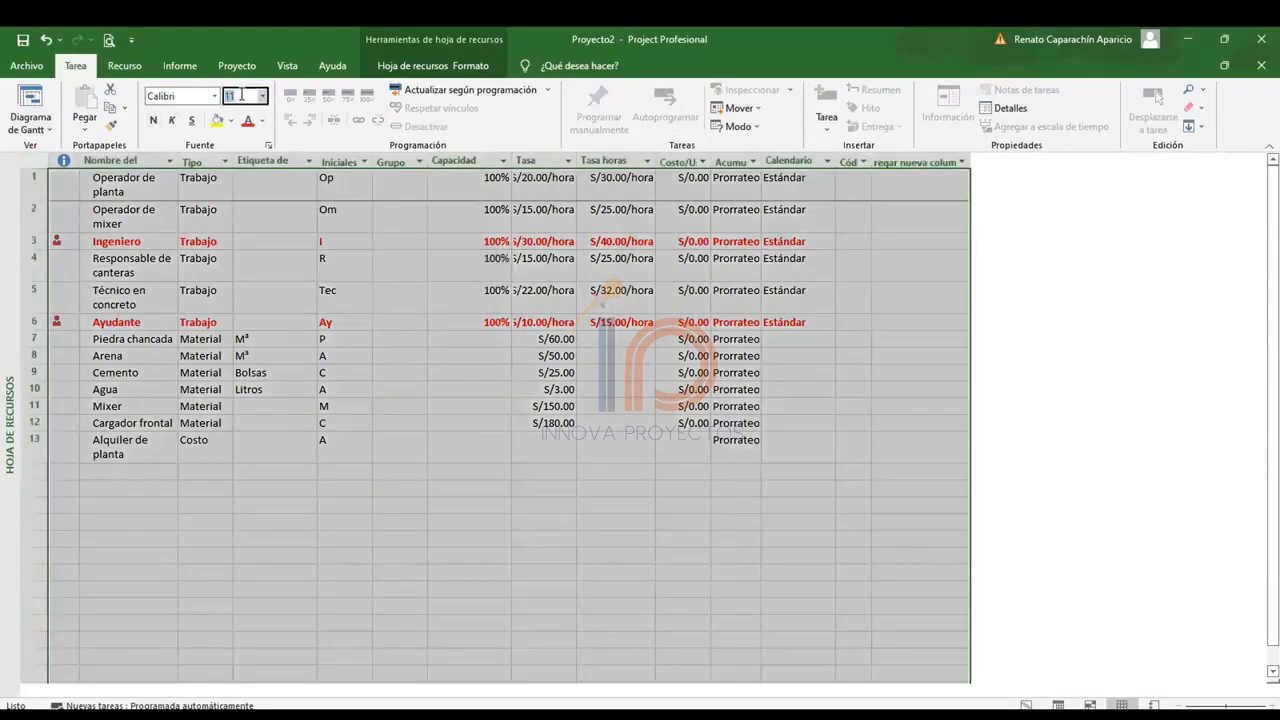
text(8)
key(Return)
click(435, 468)
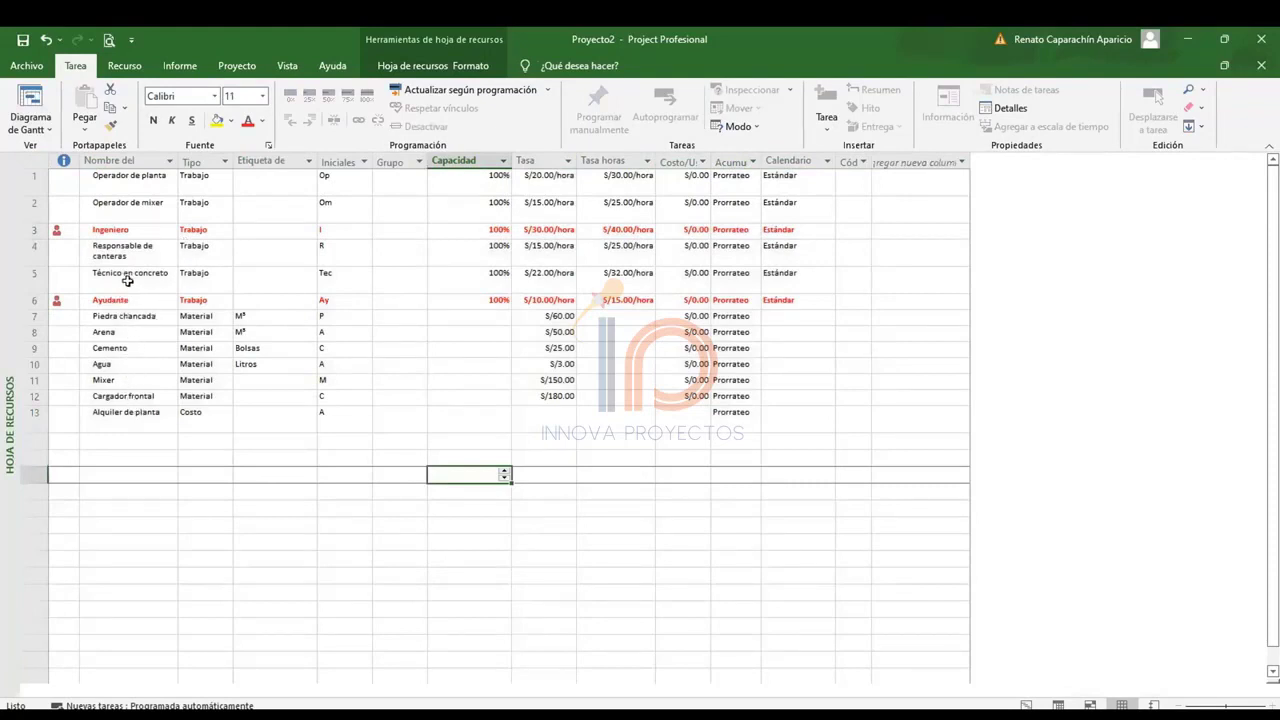
Check the rate and the general information of the Mixer resource, leaving its settings as they are.
click(149, 379)
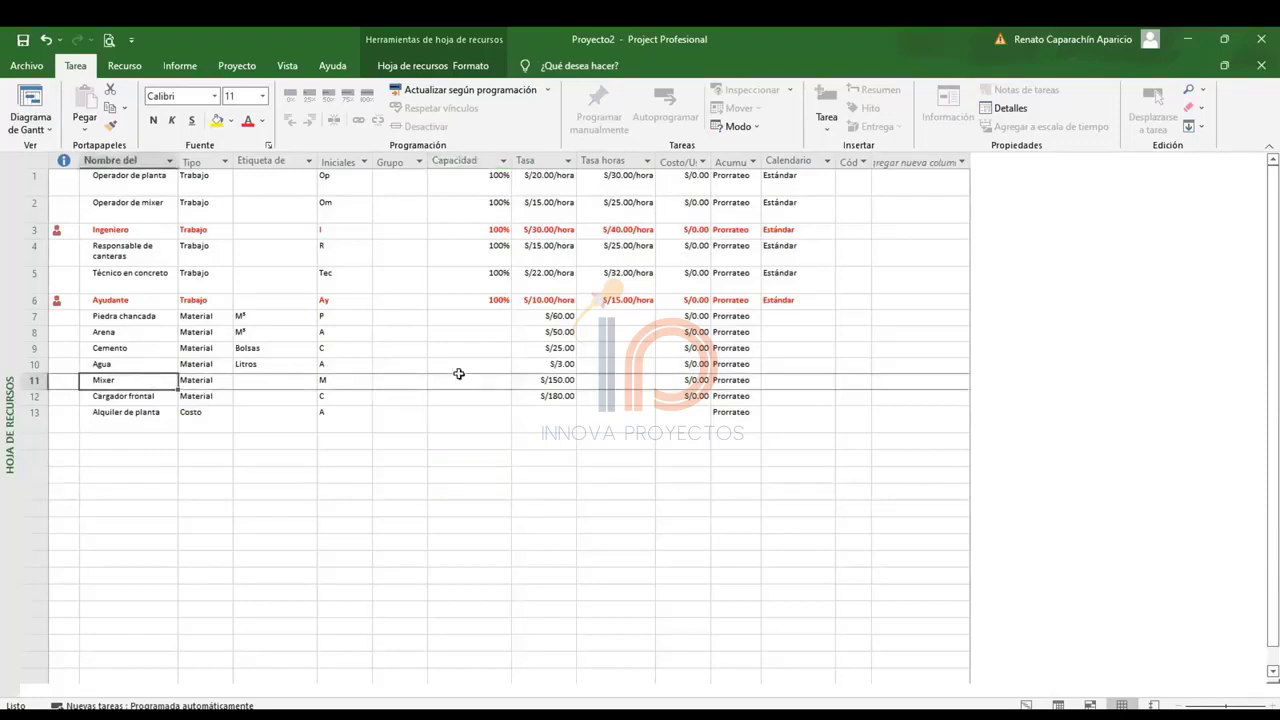
click(574, 381)
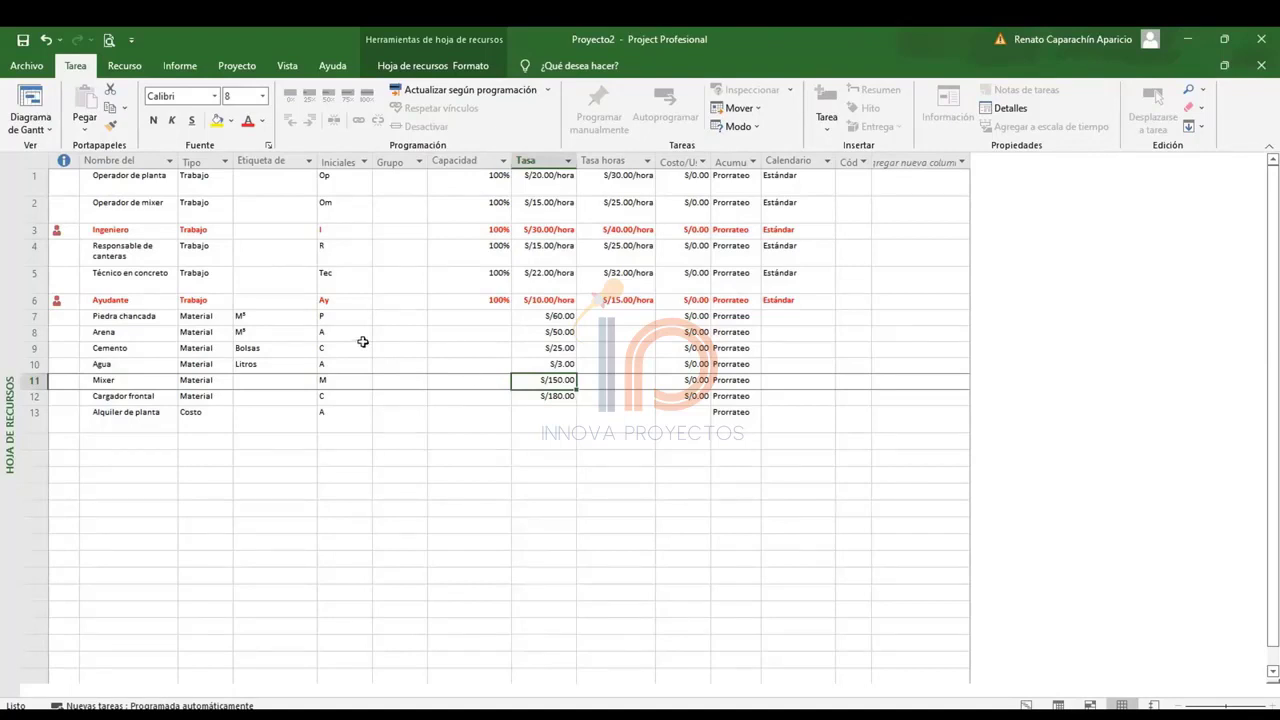
click(108, 396)
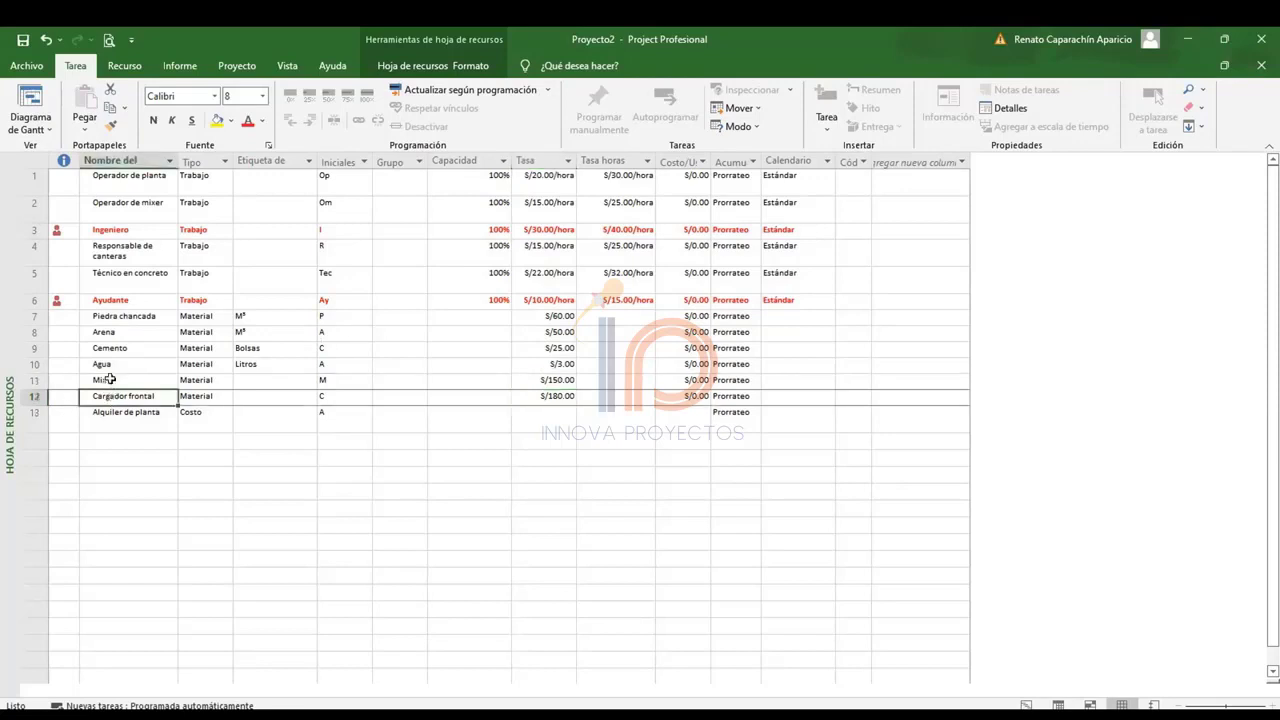
click(111, 381)
double_click(111, 381)
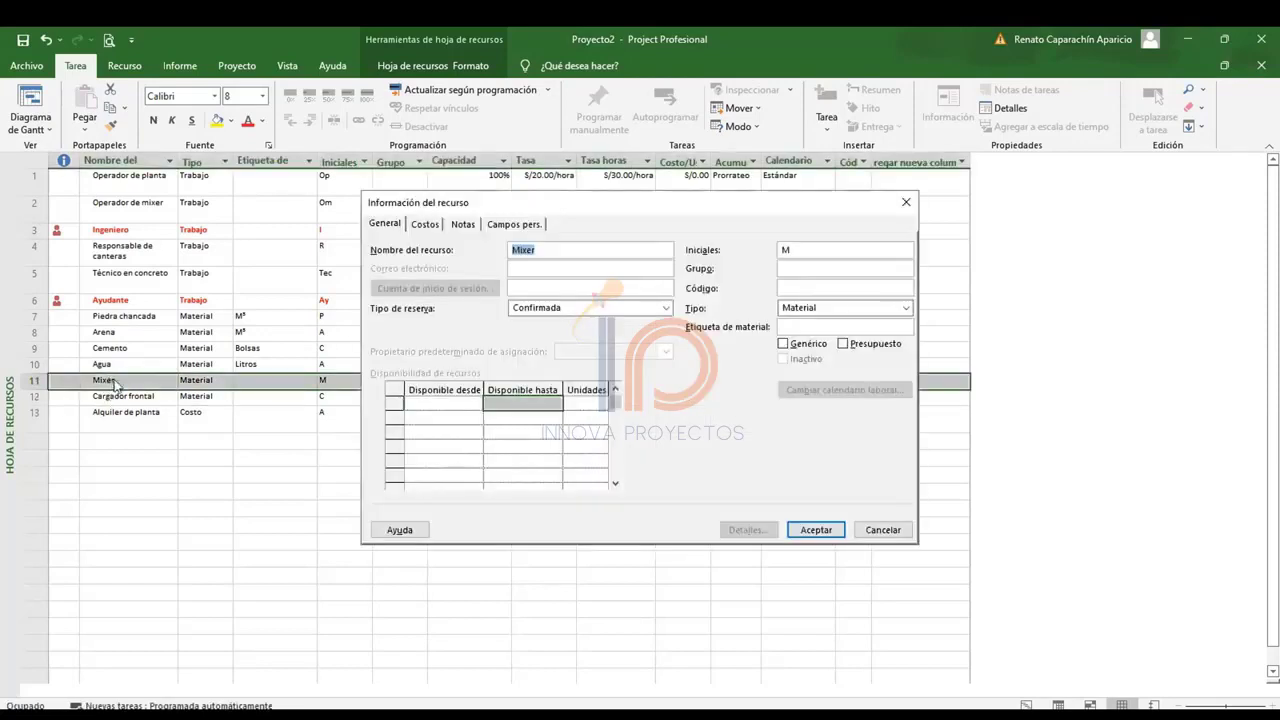
click(884, 531)
click(205, 476)
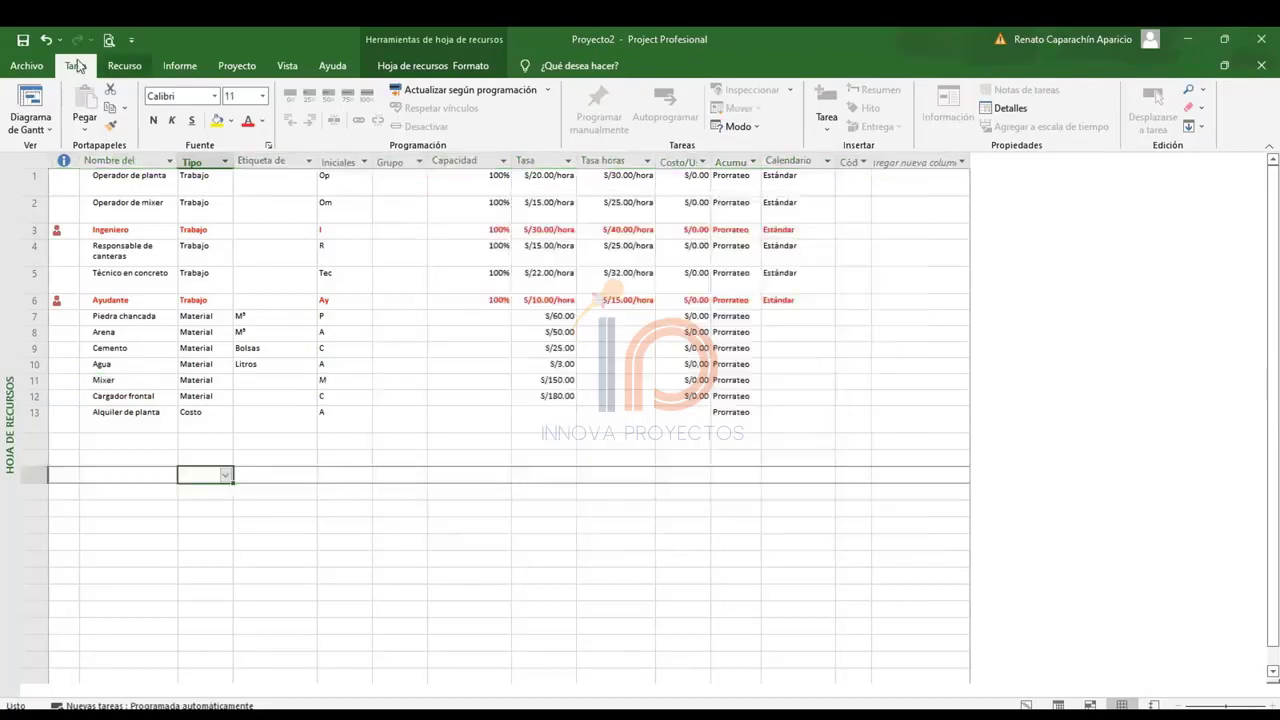
Examine the Mixer assignments of the Dosificación en planta and Mezclado tasks in the task usage view.
click(128, 67)
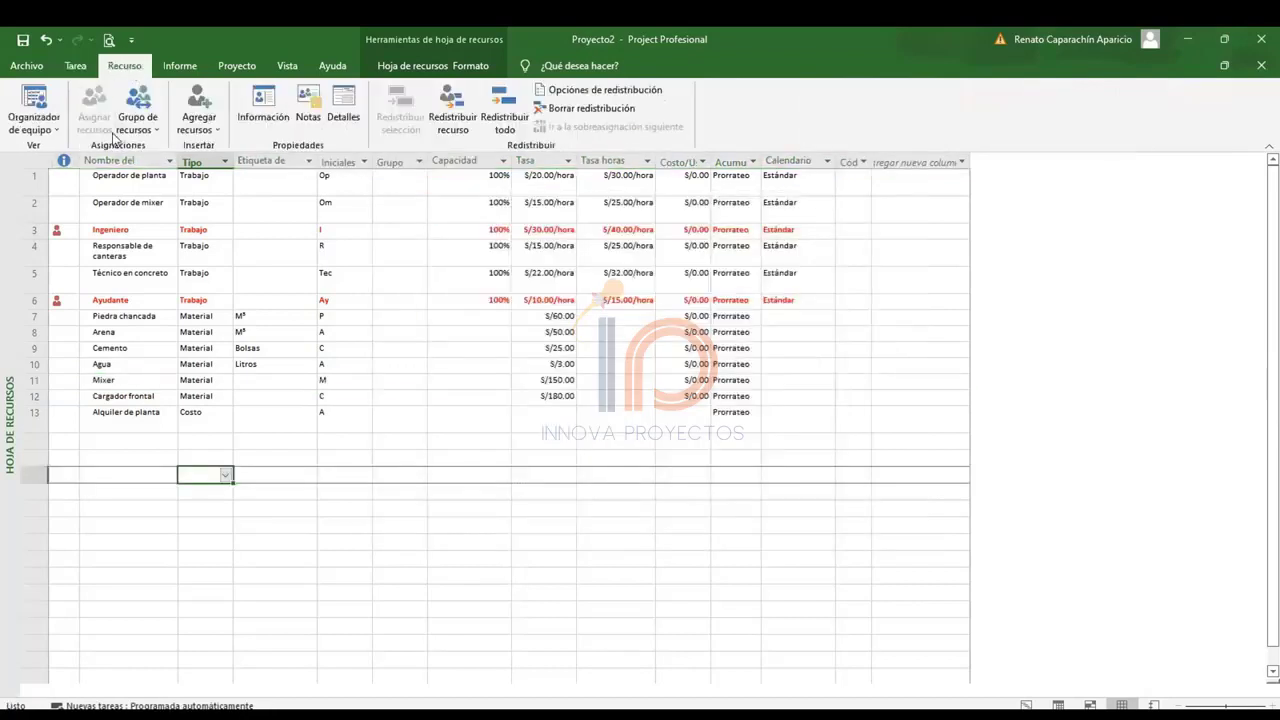
click(287, 66)
click(74, 100)
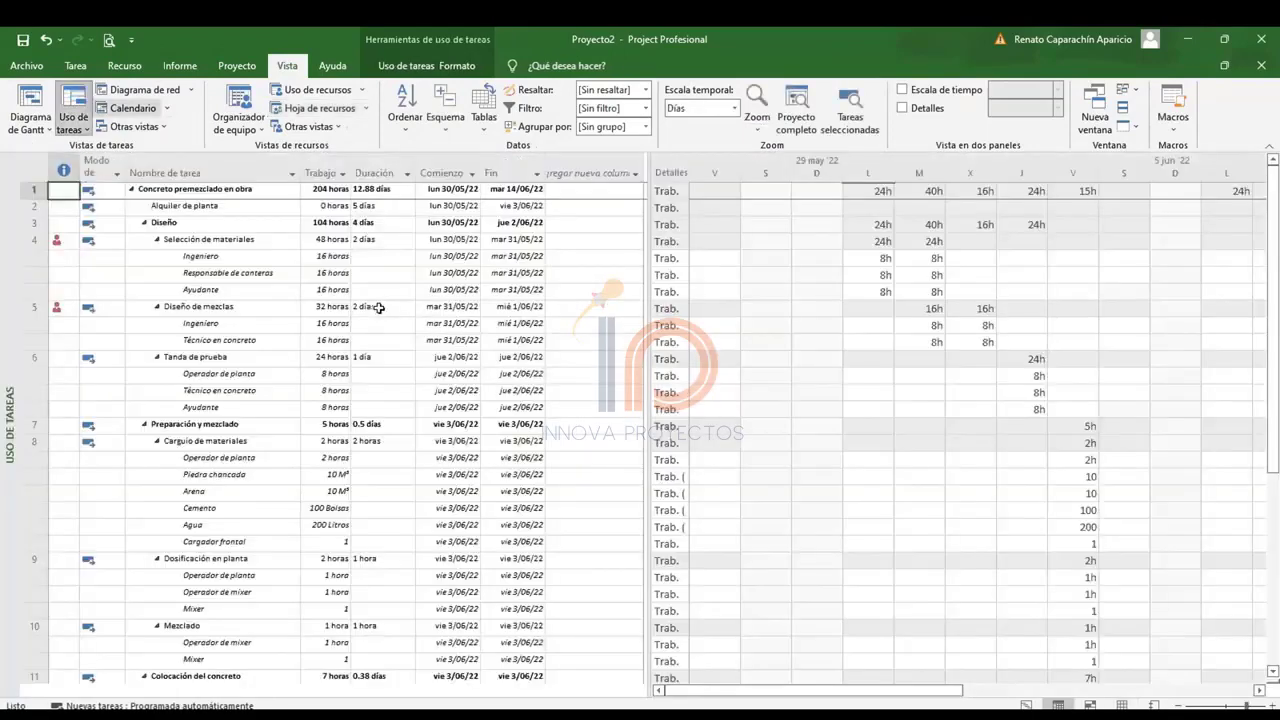
click(216, 508)
scroll(218, 508, down, 2)
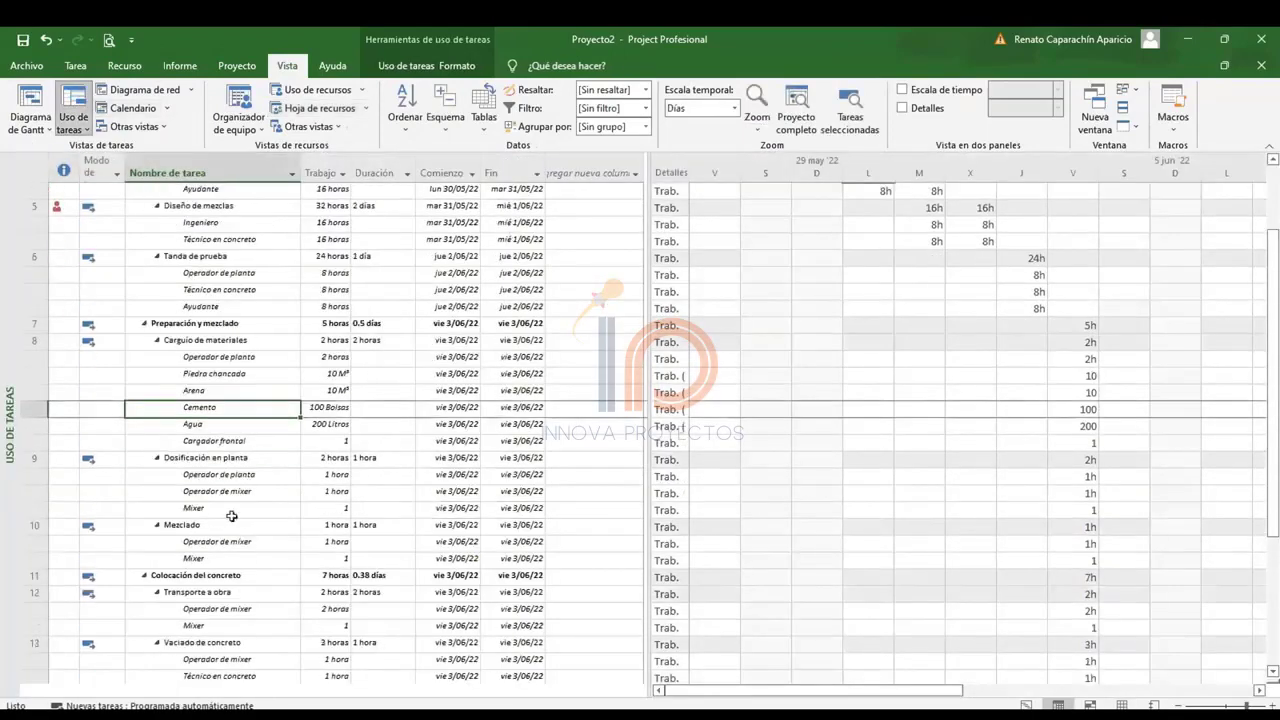
click(243, 505)
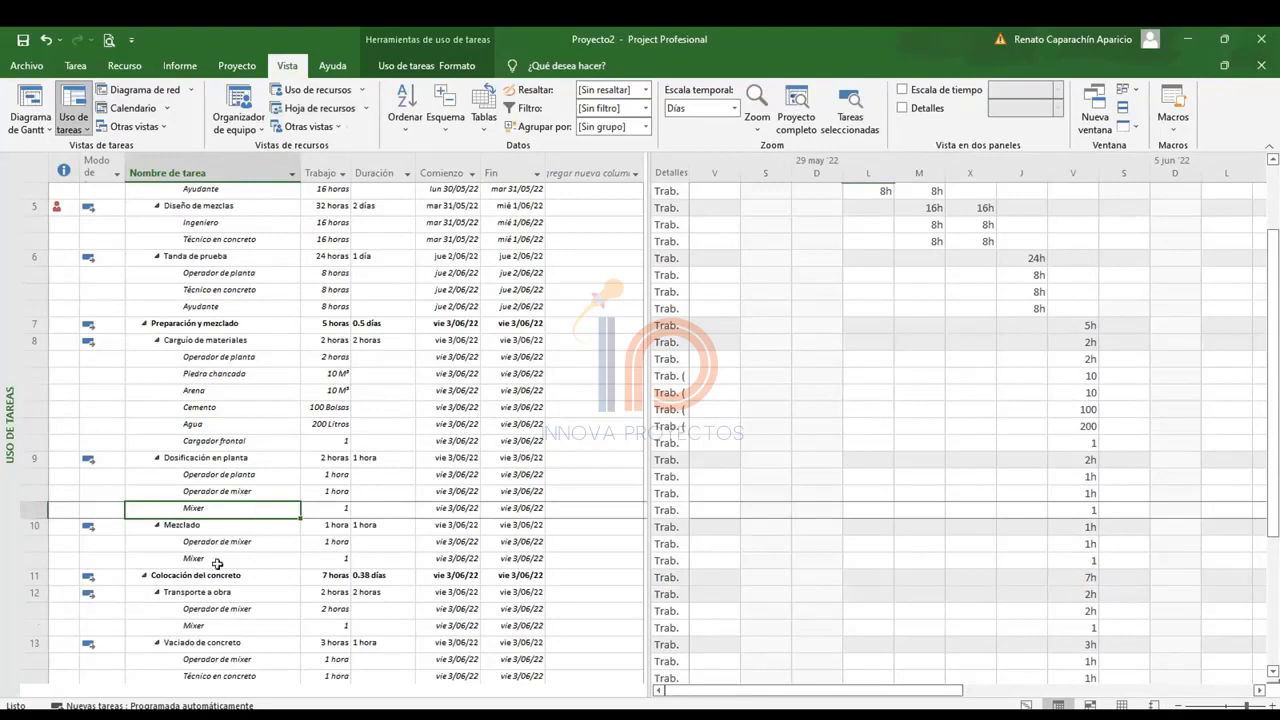
click(218, 560)
click(218, 509)
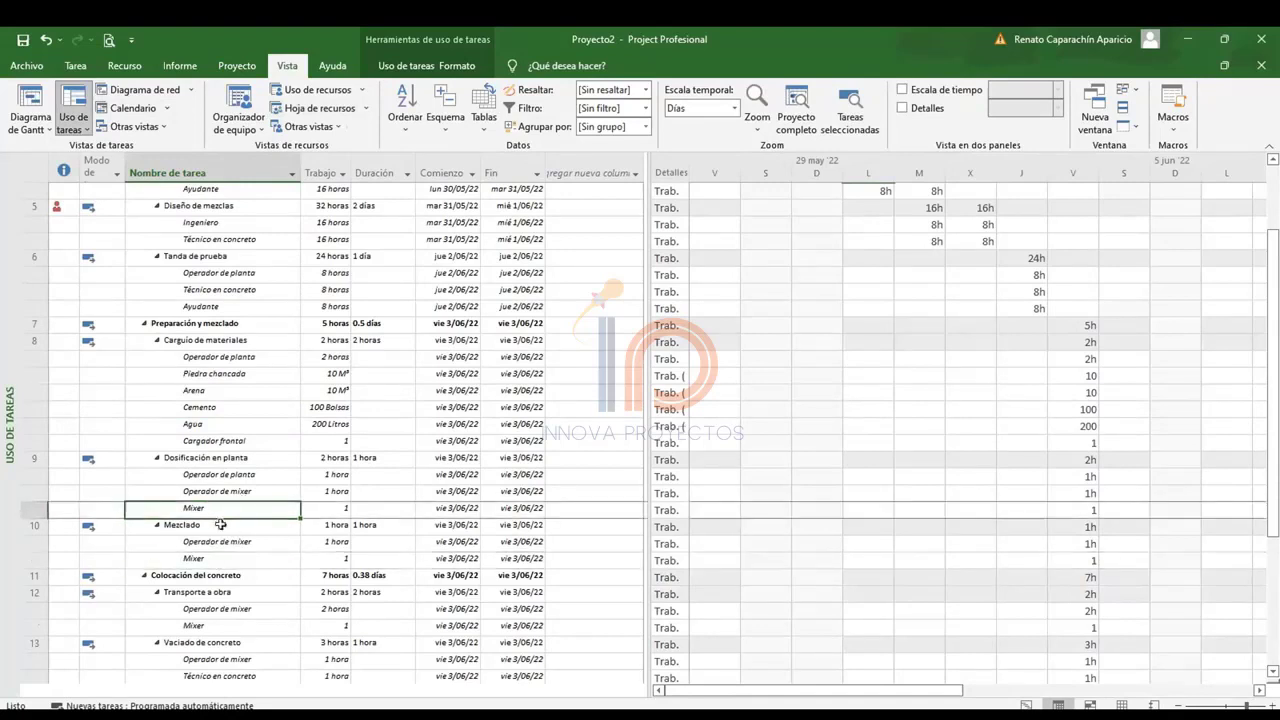
Show the resource graph for the Mixer.
click(33, 135)
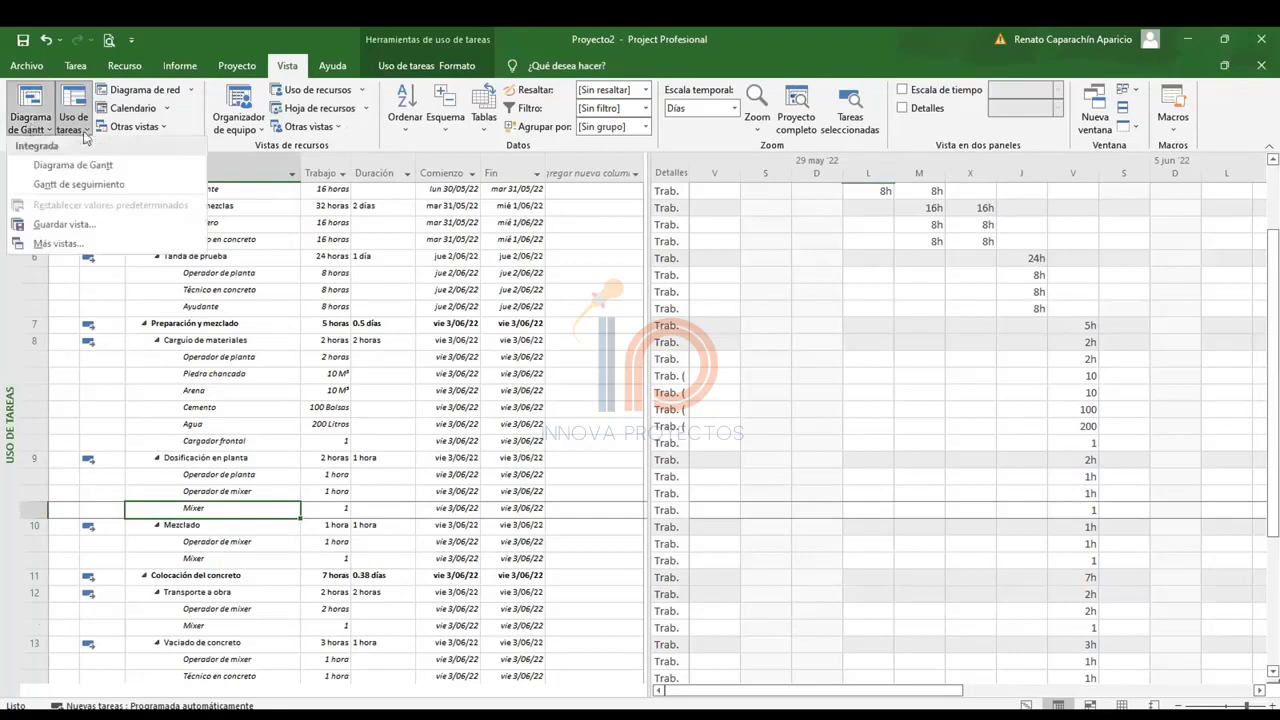
click(75, 66)
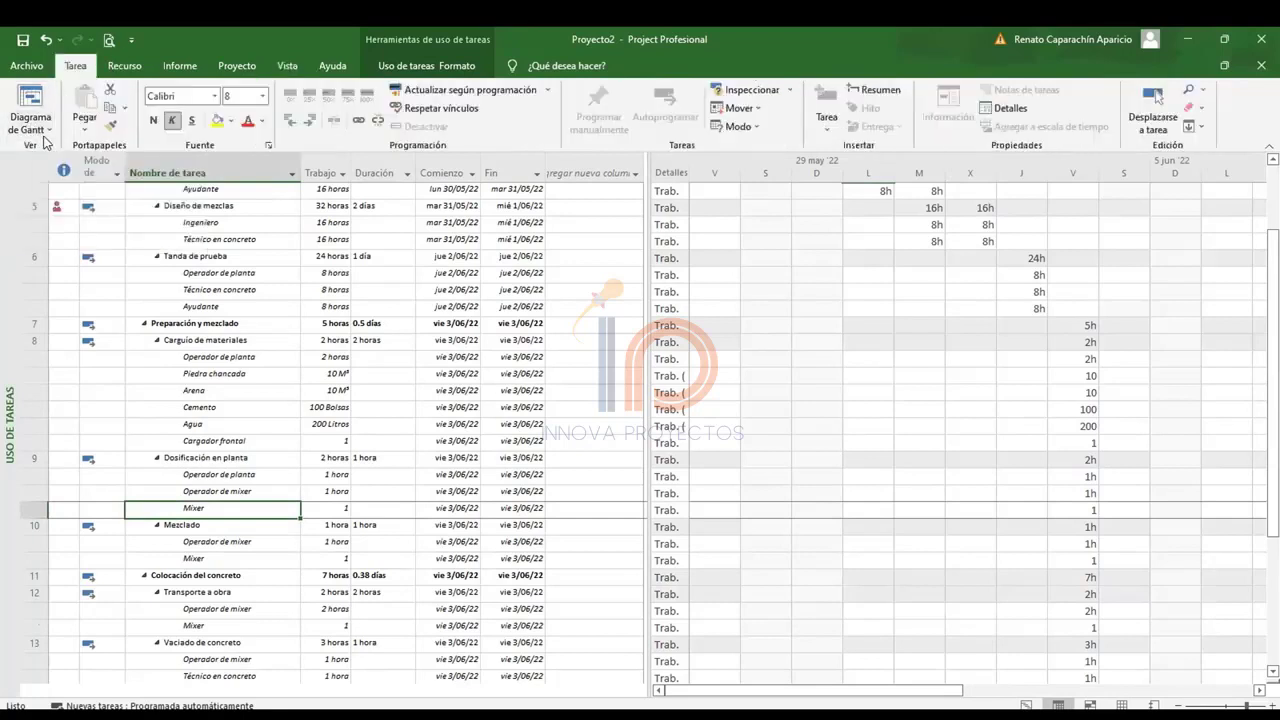
click(32, 128)
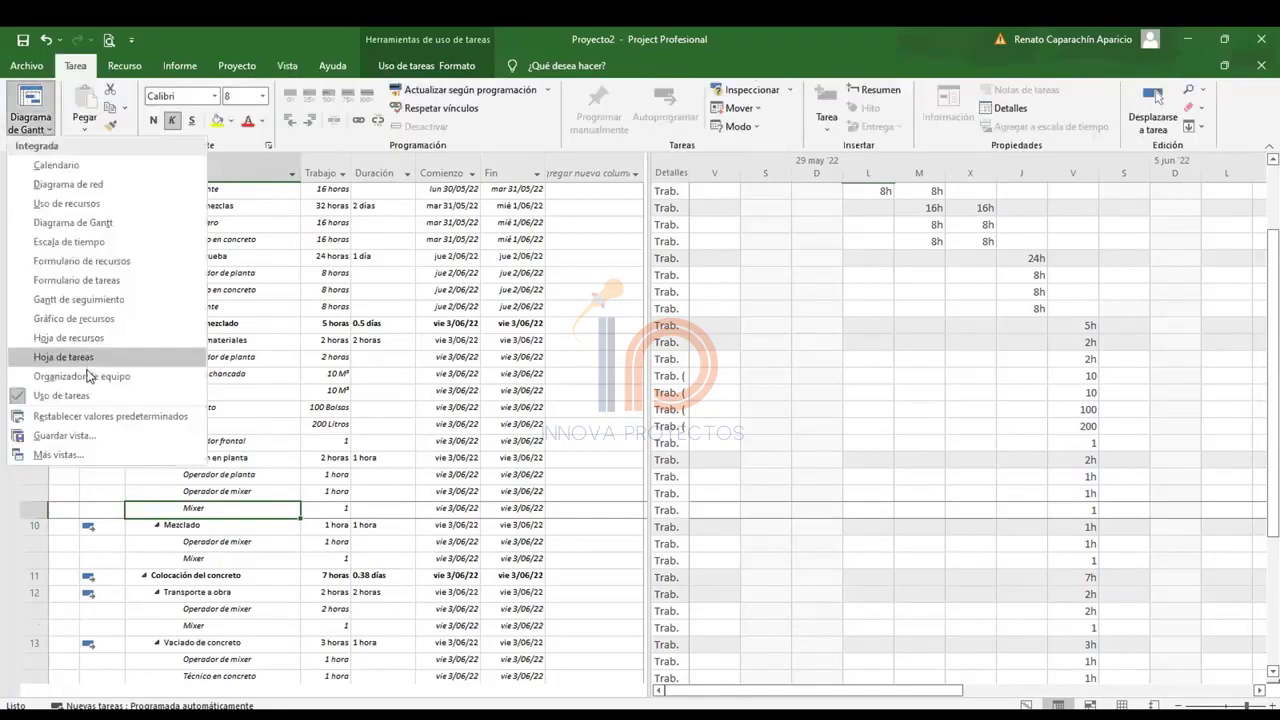
click(80, 318)
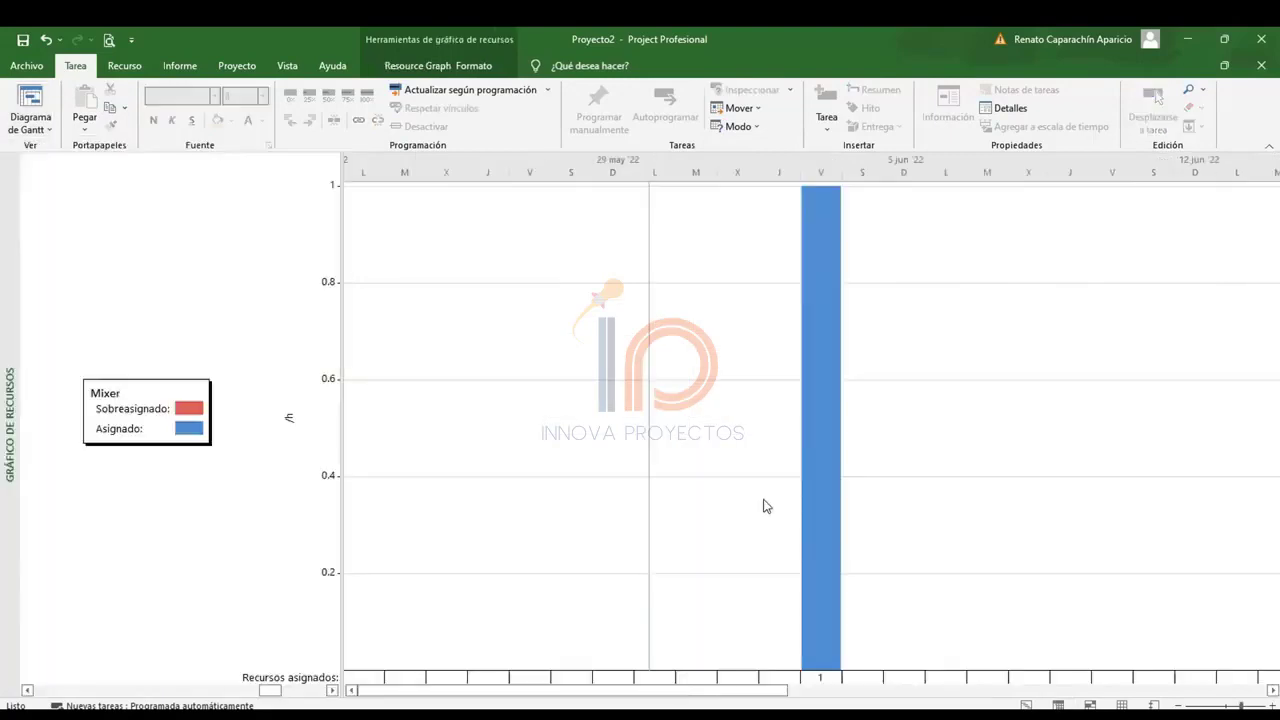
Look over the resource sheet and examine the assigned tasks and daily quantities of the resources in the resource usage view.
click(30, 124)
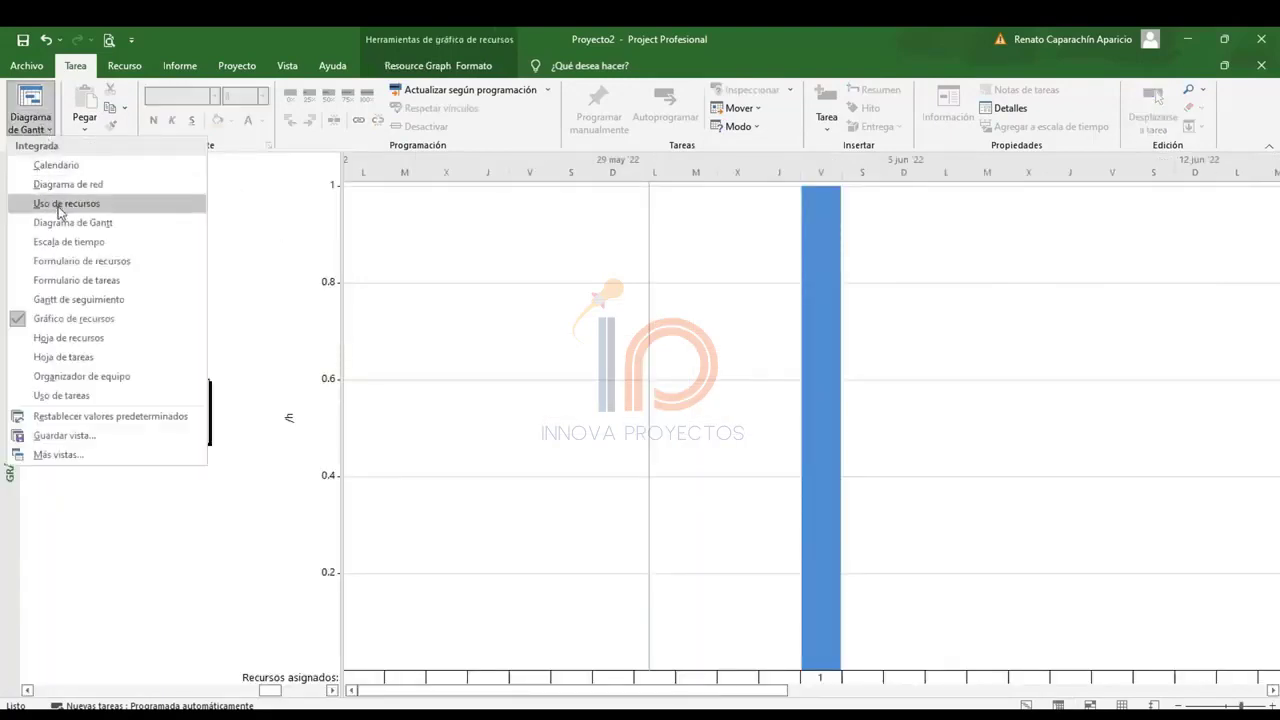
click(88, 338)
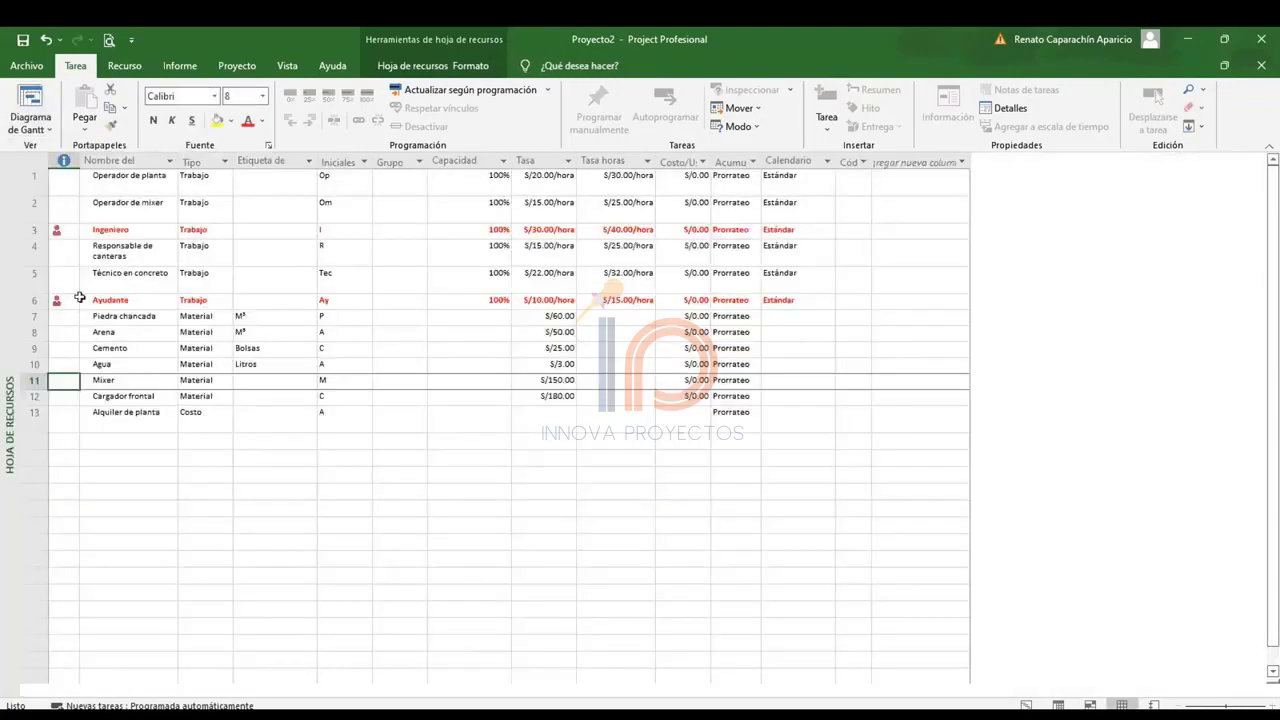
click(30, 124)
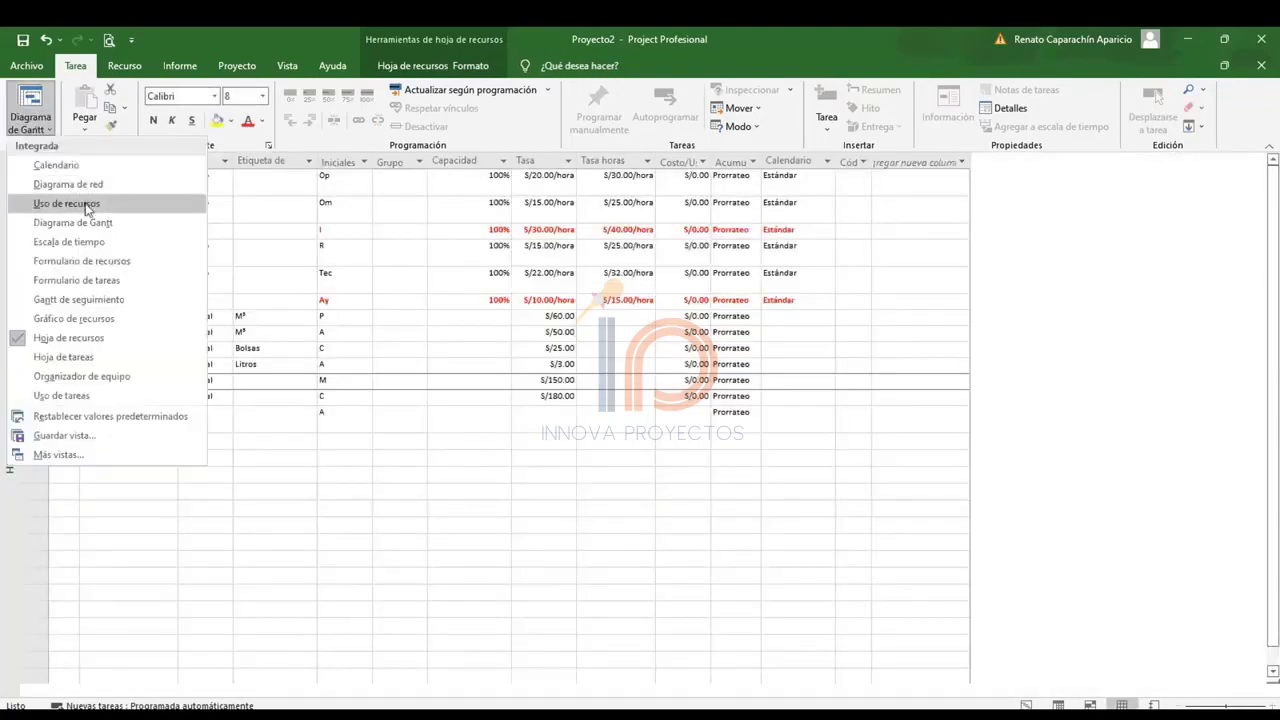
click(88, 204)
click(163, 391)
scroll(149, 362, up, 4)
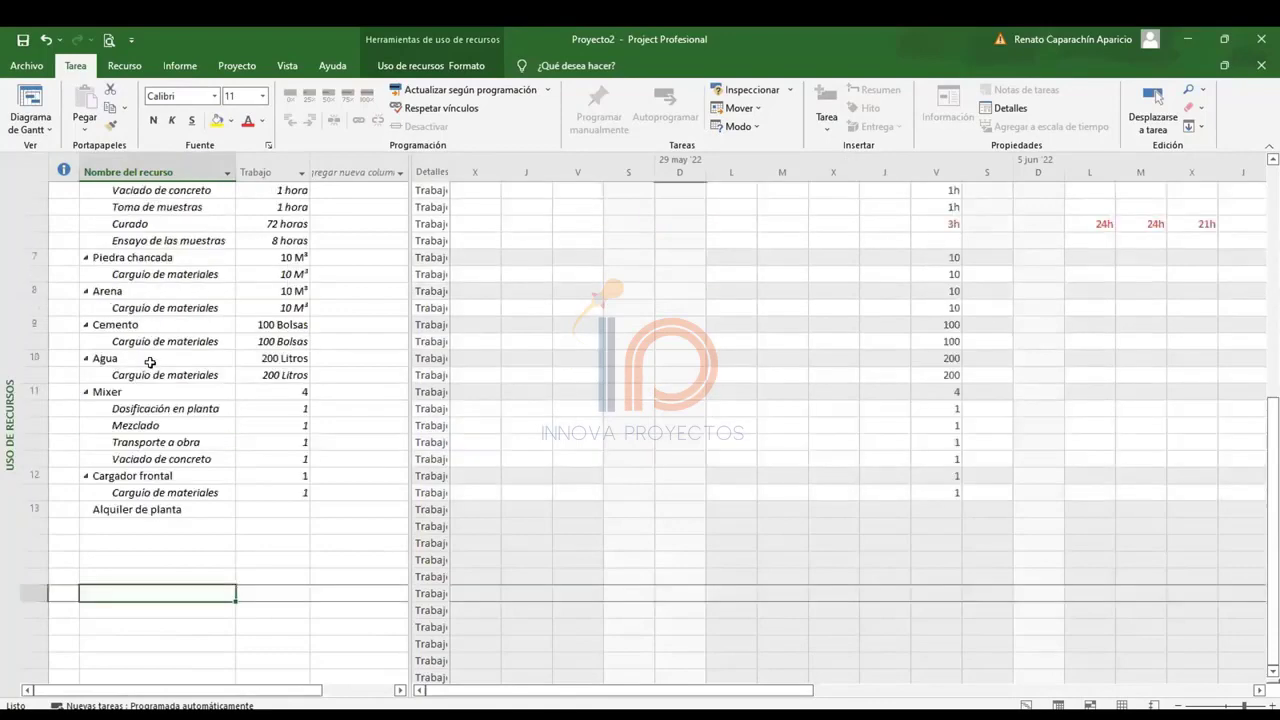
scroll(160, 358, down, 2)
scroll(193, 376, up, 5)
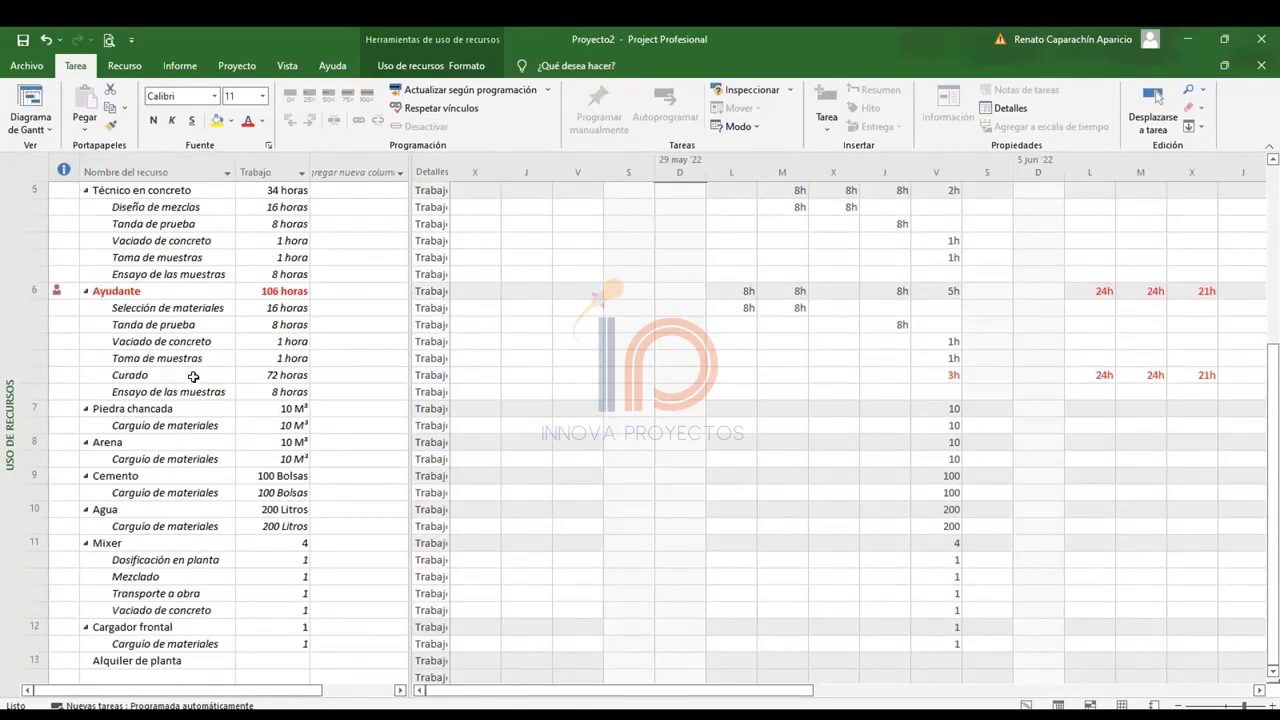
Set the font size of the whole resource usage table to 8.
scroll(193, 376, down, 5)
scroll(182, 366, up, 10)
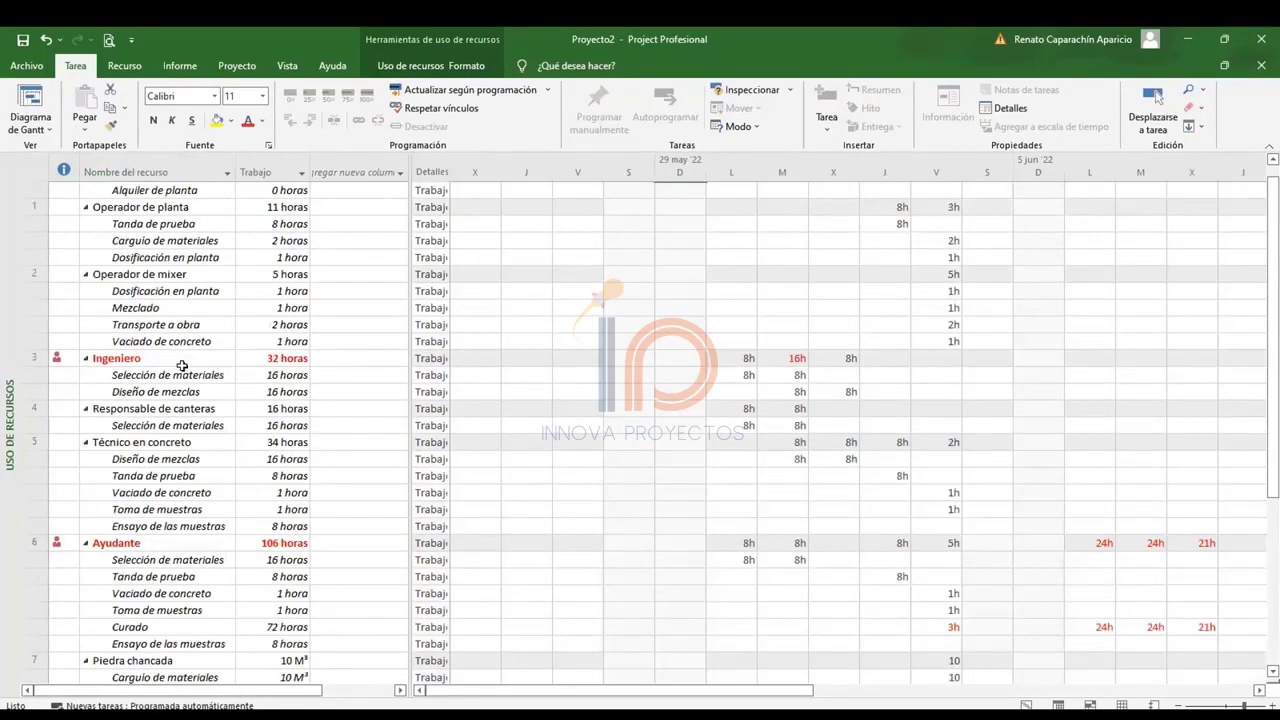
click(35, 172)
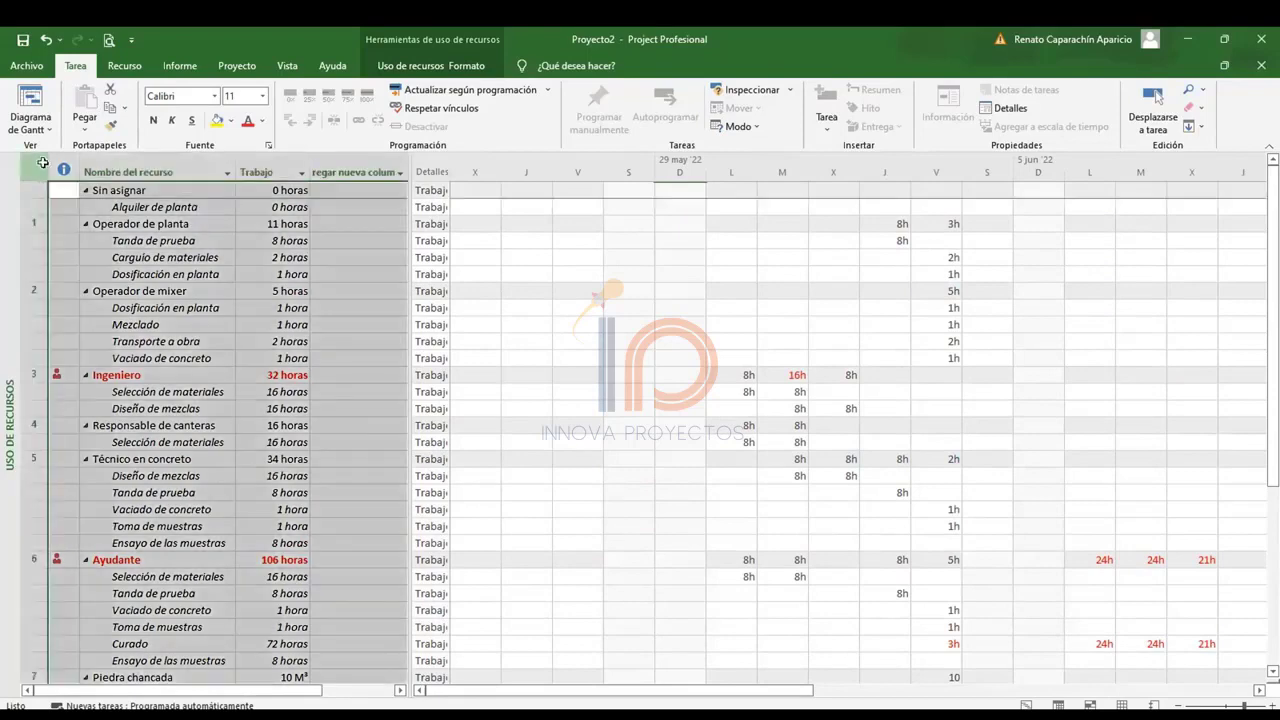
click(243, 95)
text(8)
key(Return)
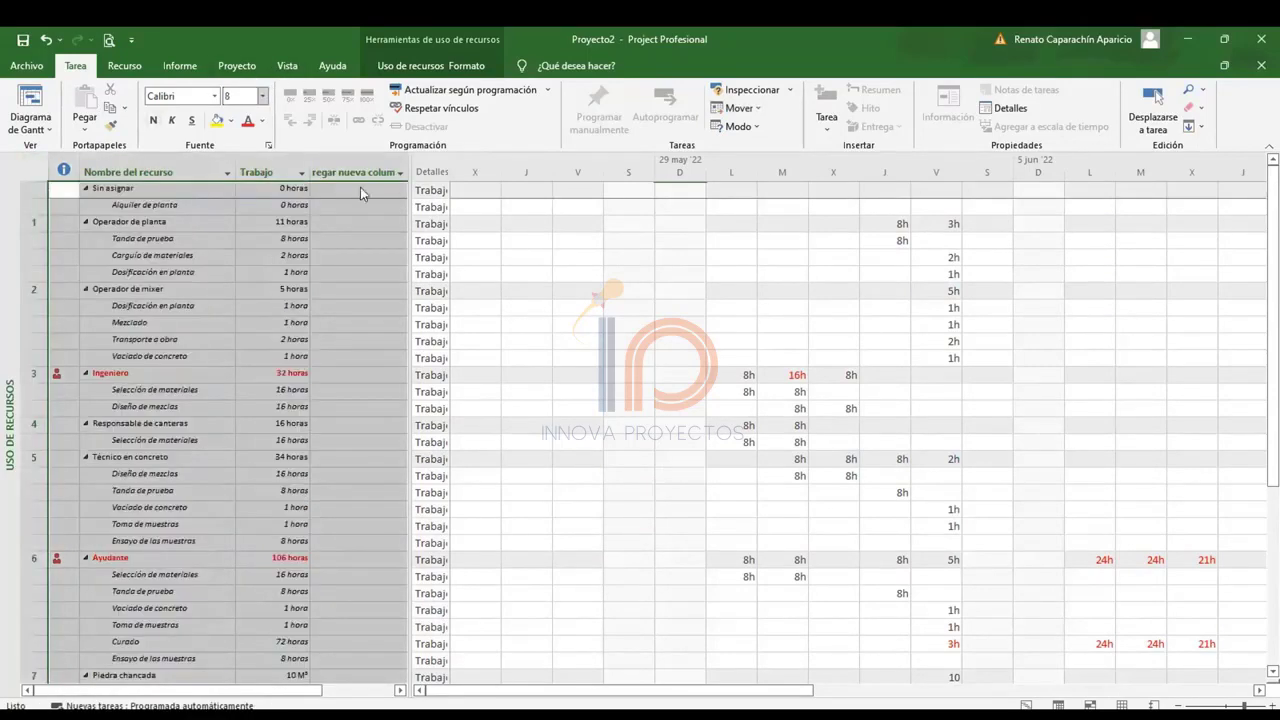
Examine the tasks assigned to the Mixer and Cargador frontal resources in the resource usage view.
scroll(168, 577, down, 3)
scroll(168, 577, down, 6)
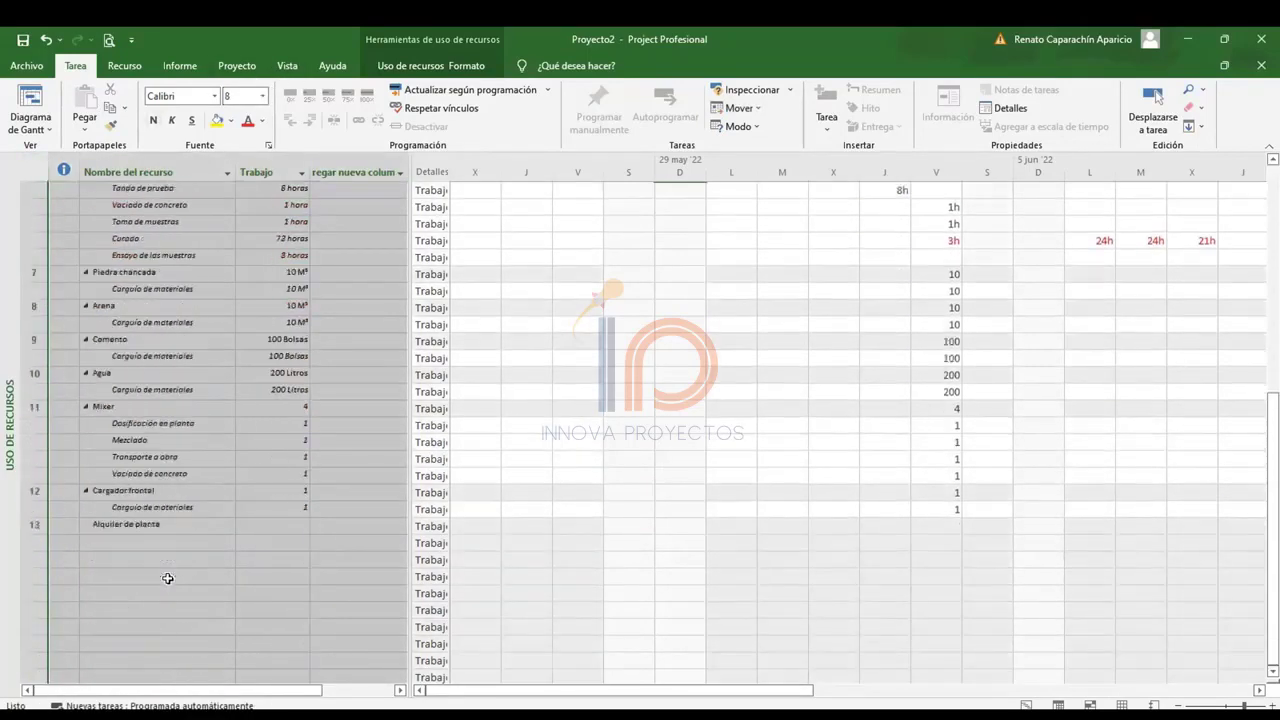
click(165, 406)
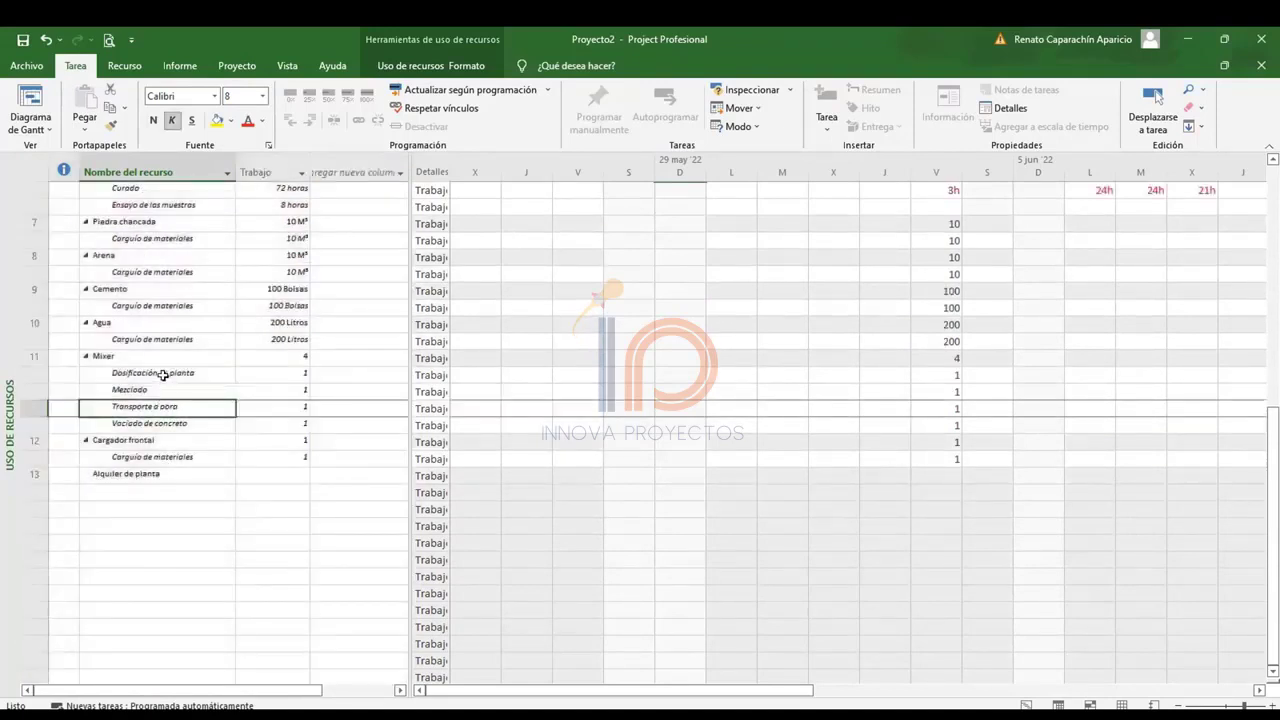
click(165, 372)
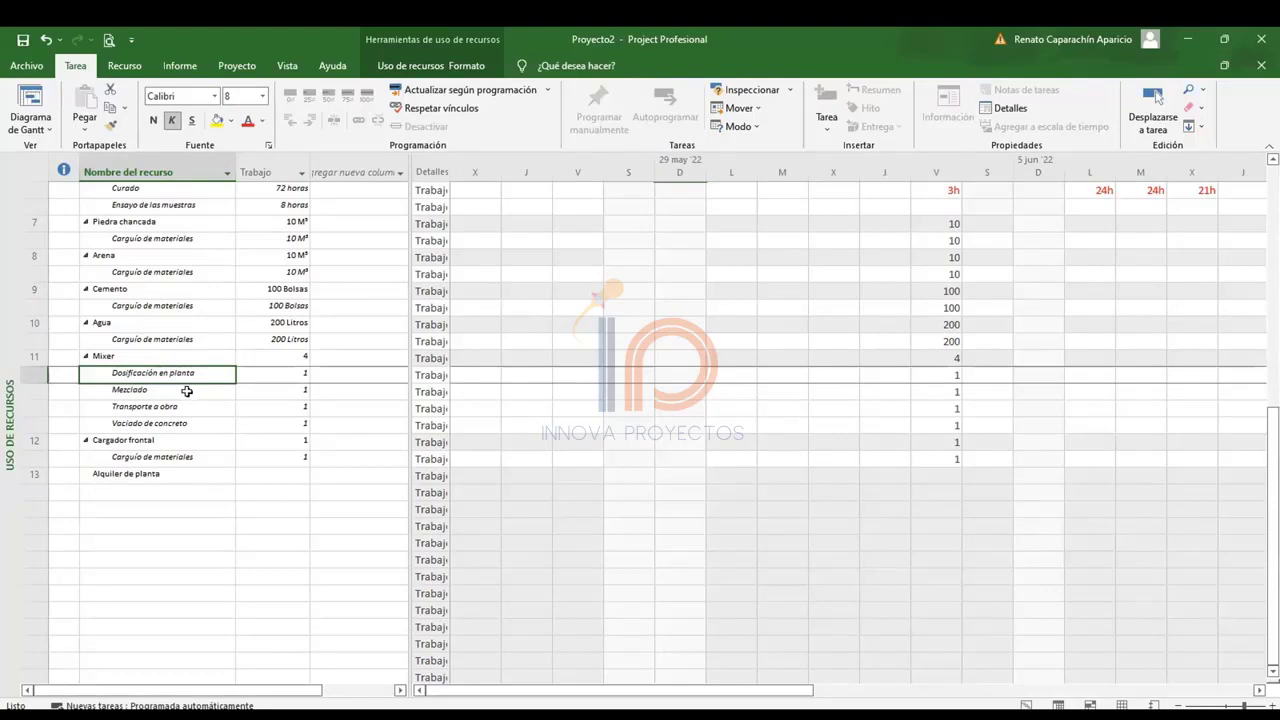
click(187, 391)
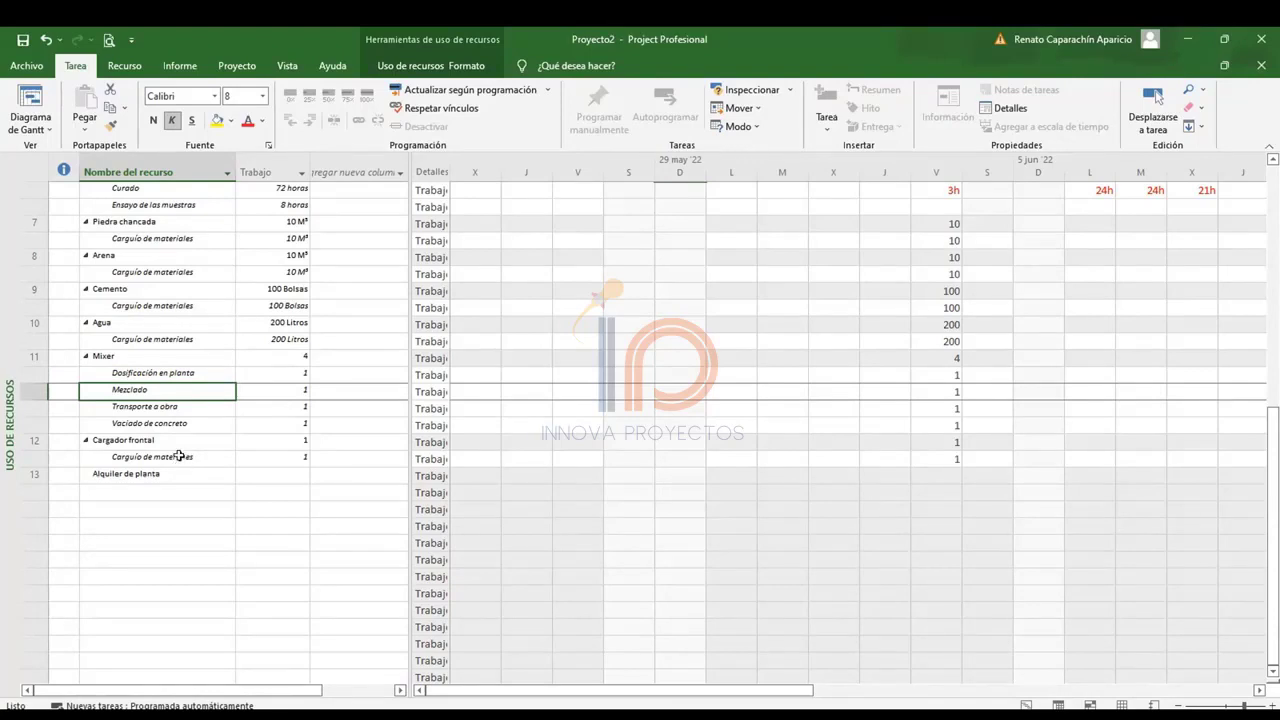
click(178, 456)
Return to the Gantt chart and set the fixed cost of Carguío de materiales to 500 and of Mezclado to 100.
click(40, 125)
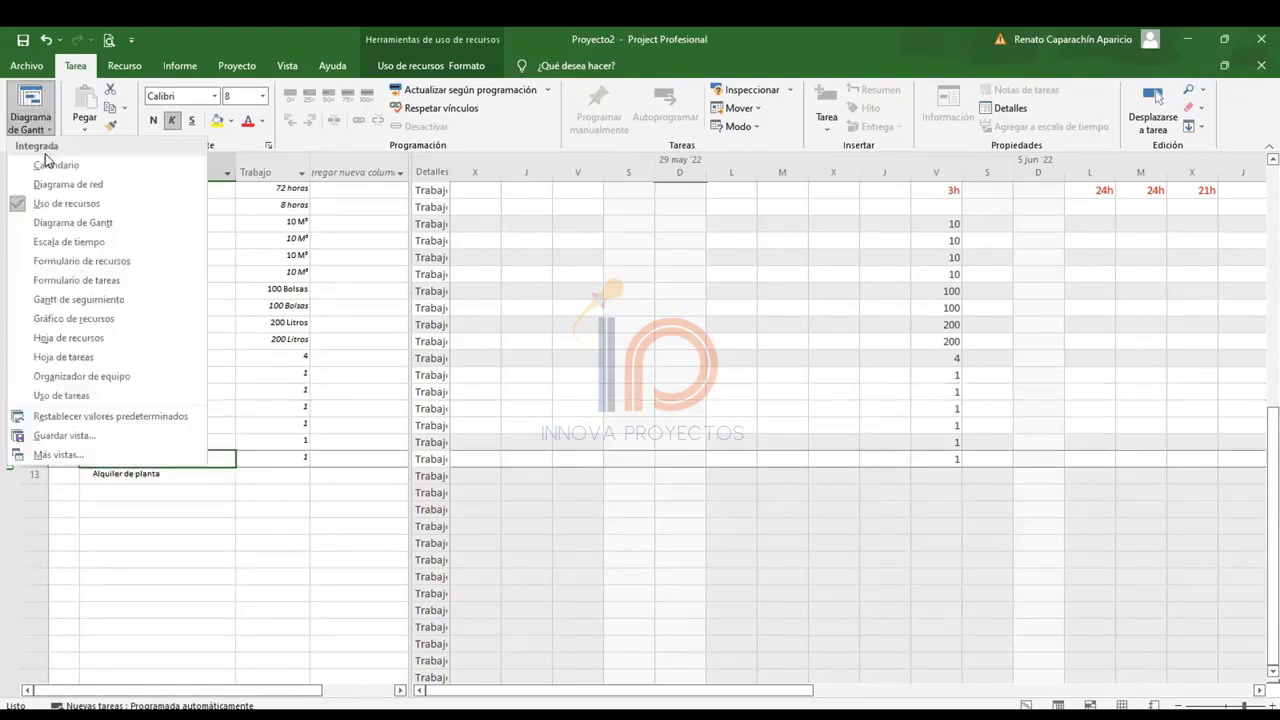
click(88, 224)
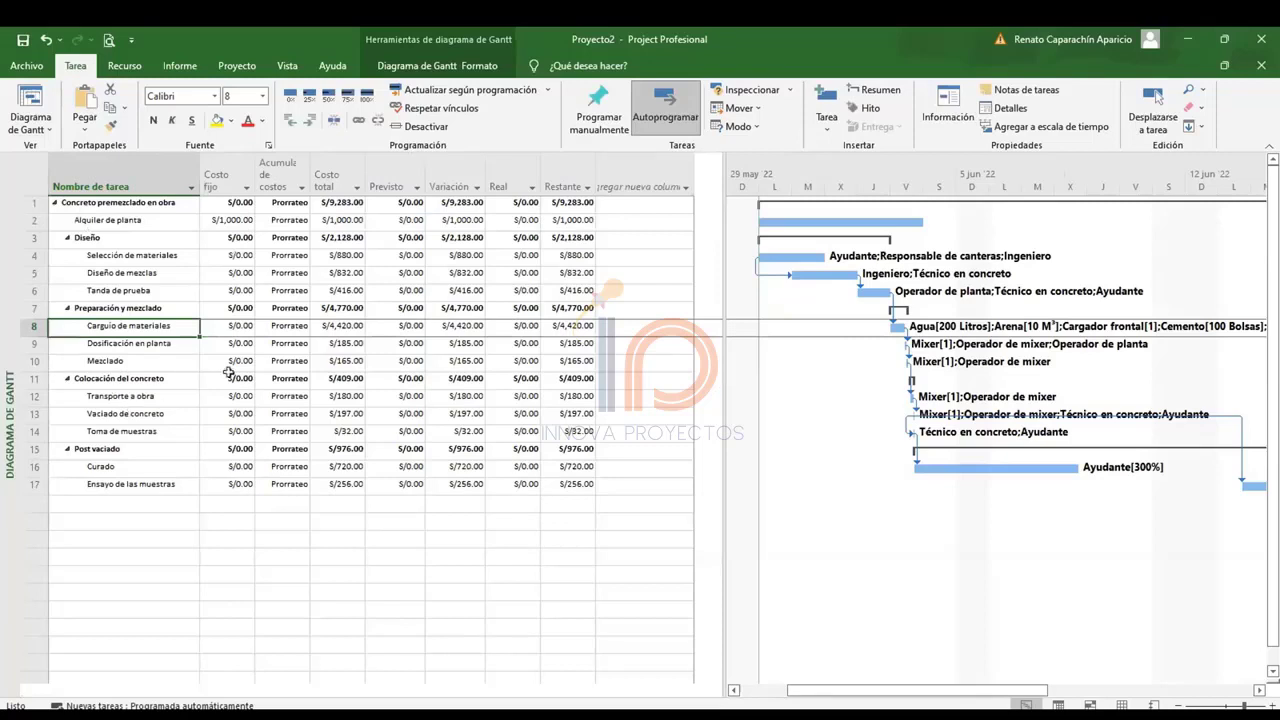
click(229, 416)
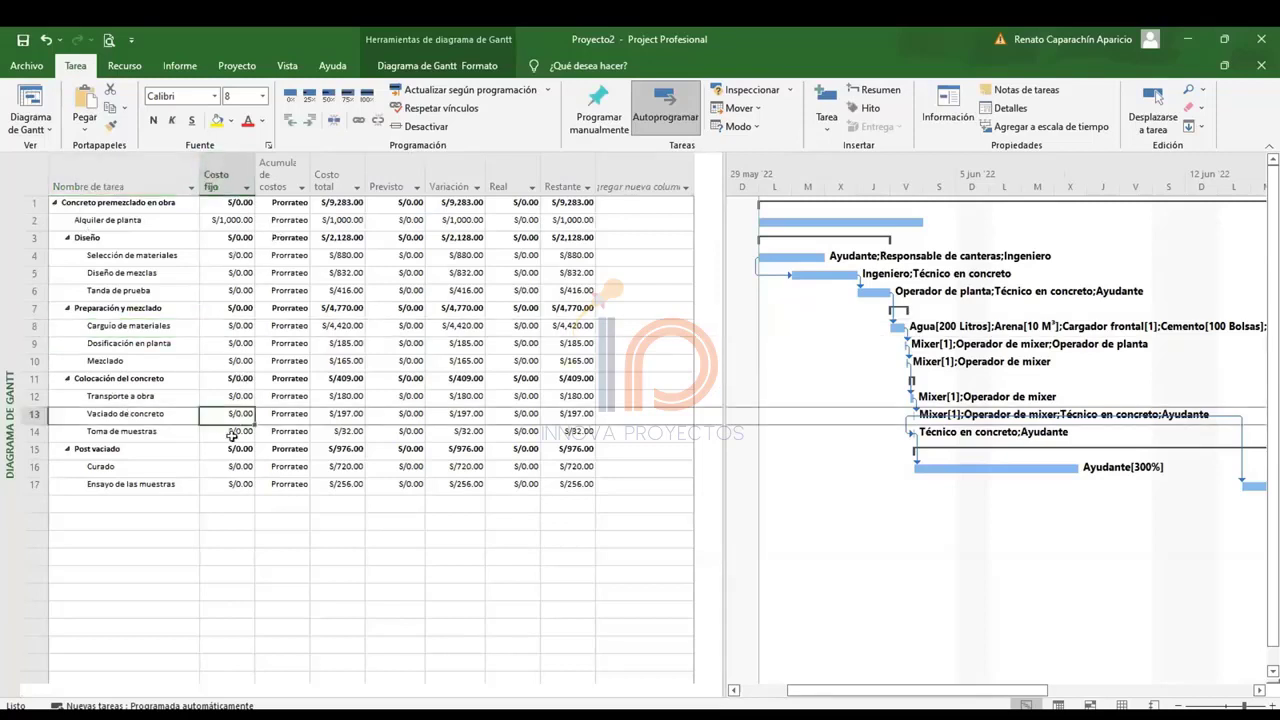
click(219, 329)
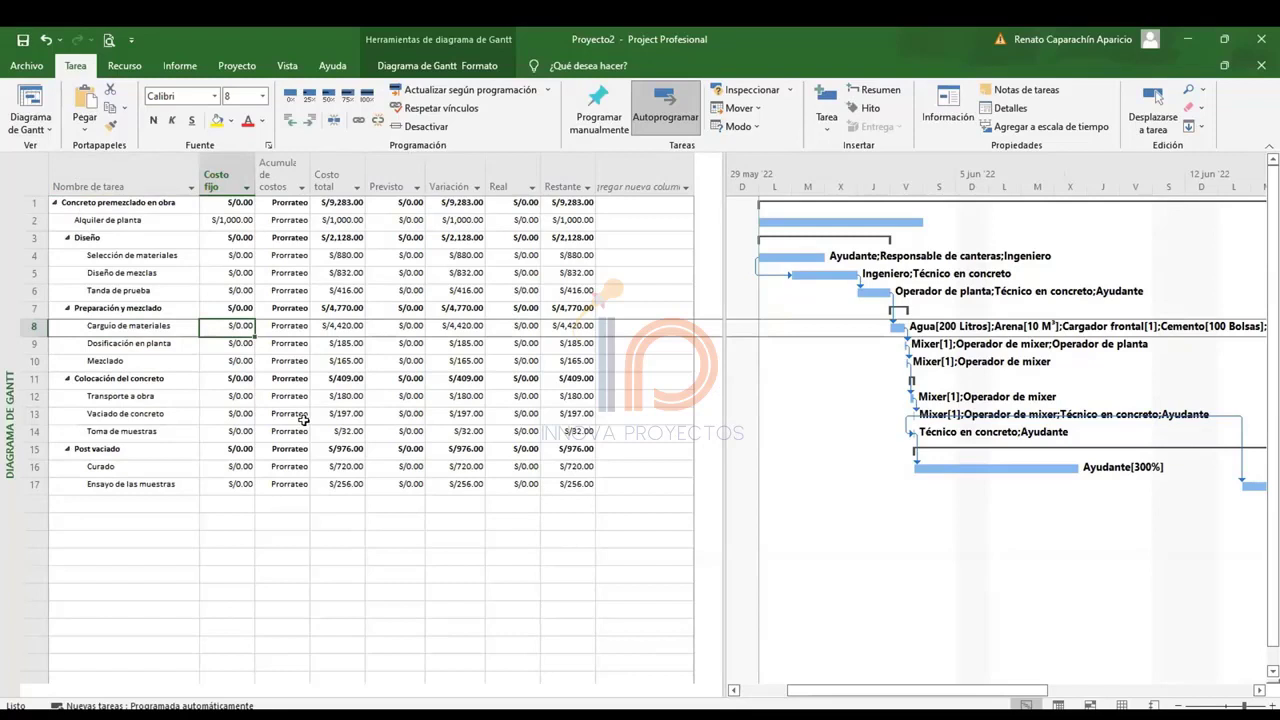
text(500)
key(Return)
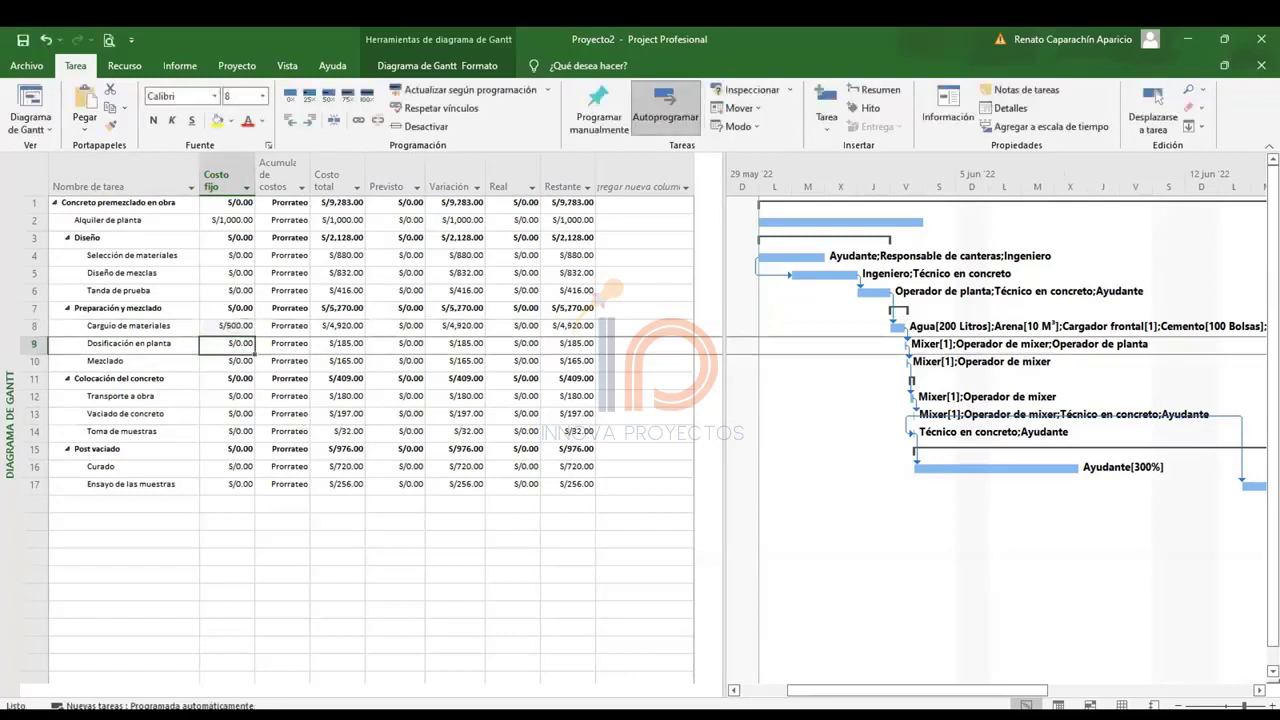
key(Down)
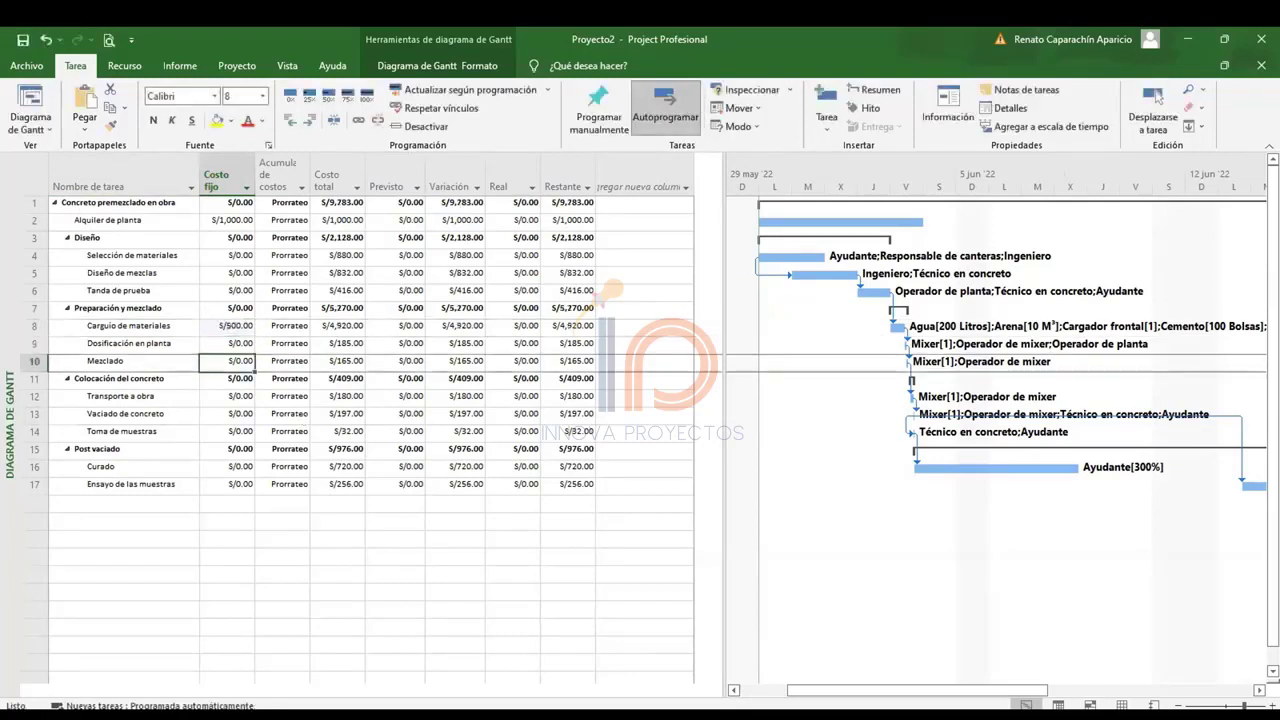
text(100)
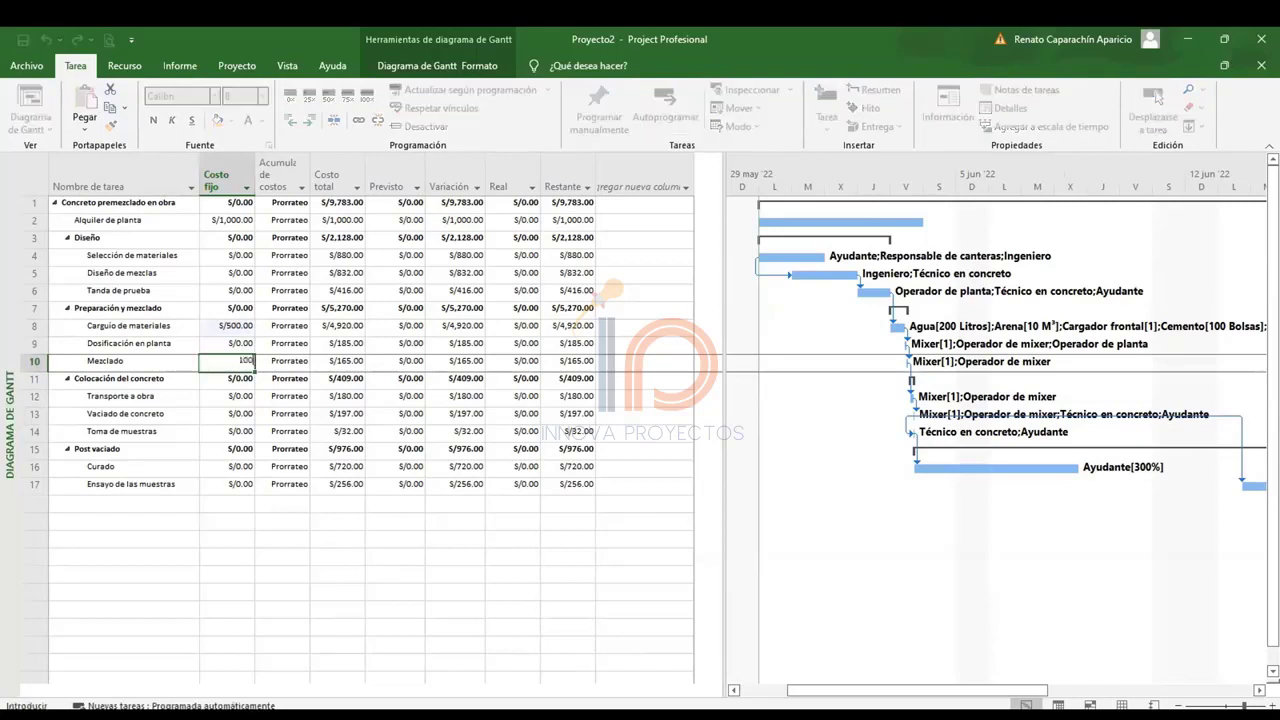
key(Return)
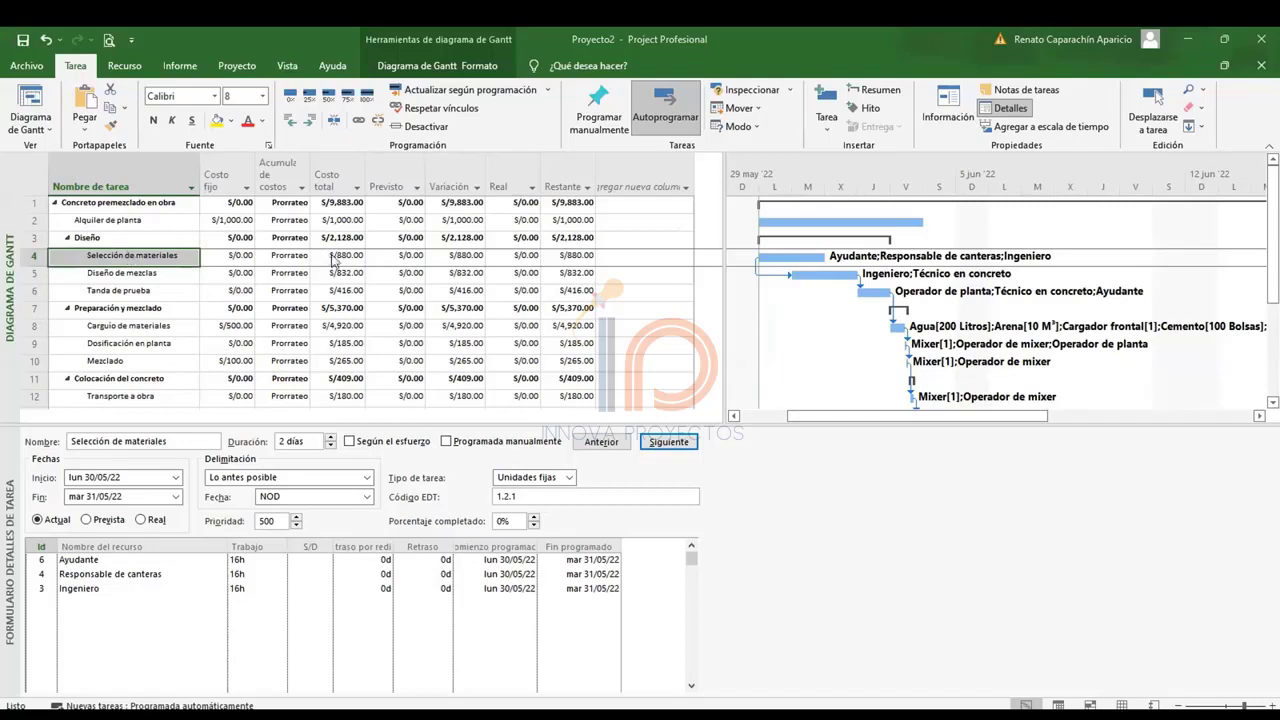
Examine the work assigned per resource in the Selección de materiales, Diseño de mezclas, Tanda de prueba and Carguío de materiales task details.
click(333, 258)
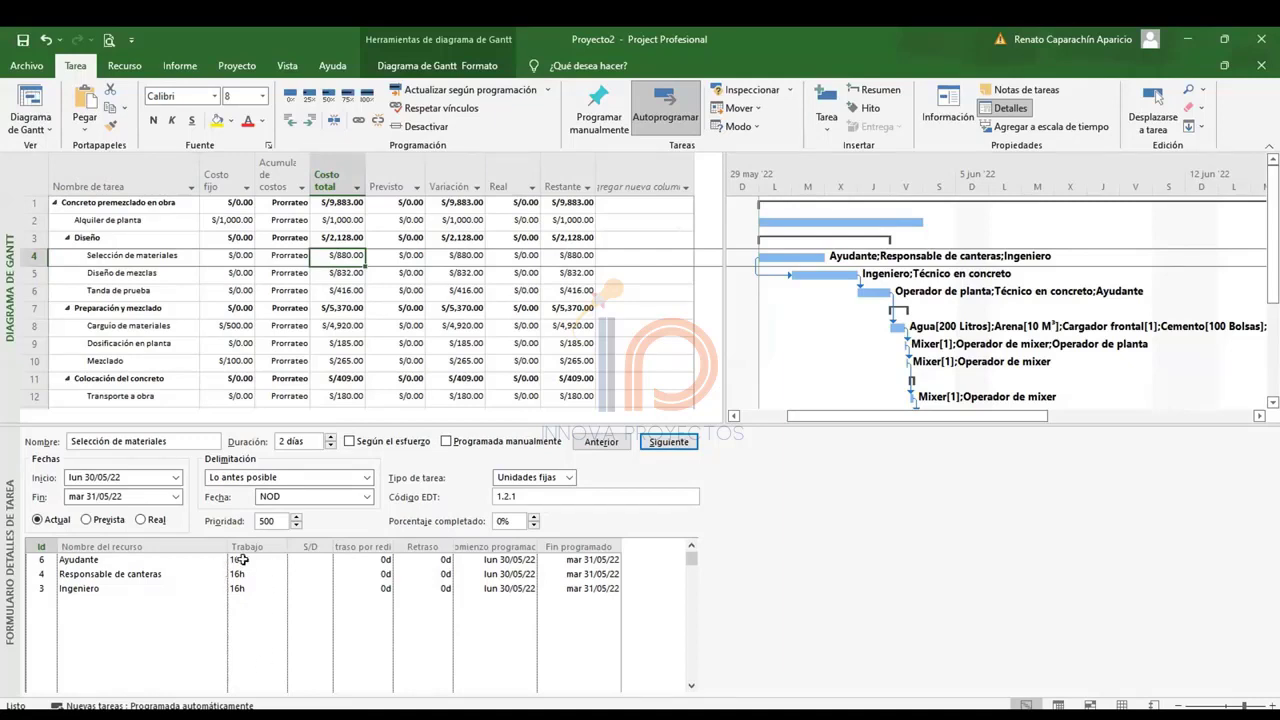
click(241, 559)
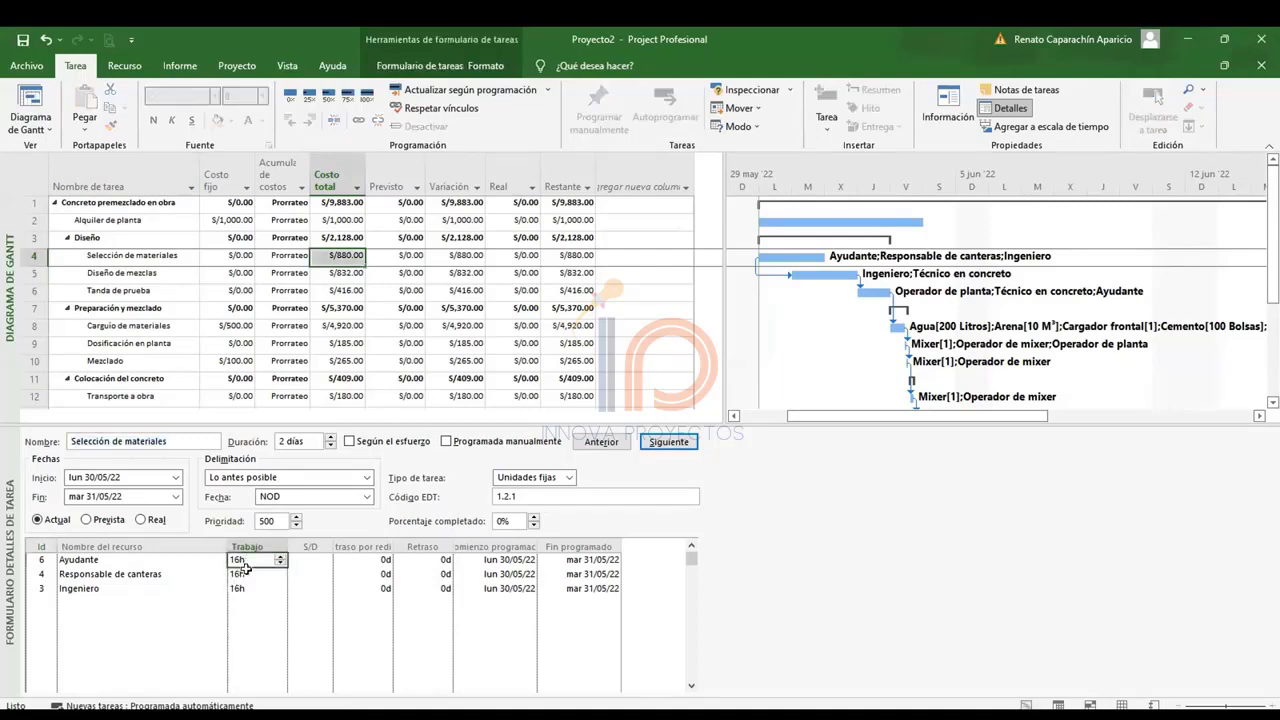
click(248, 588)
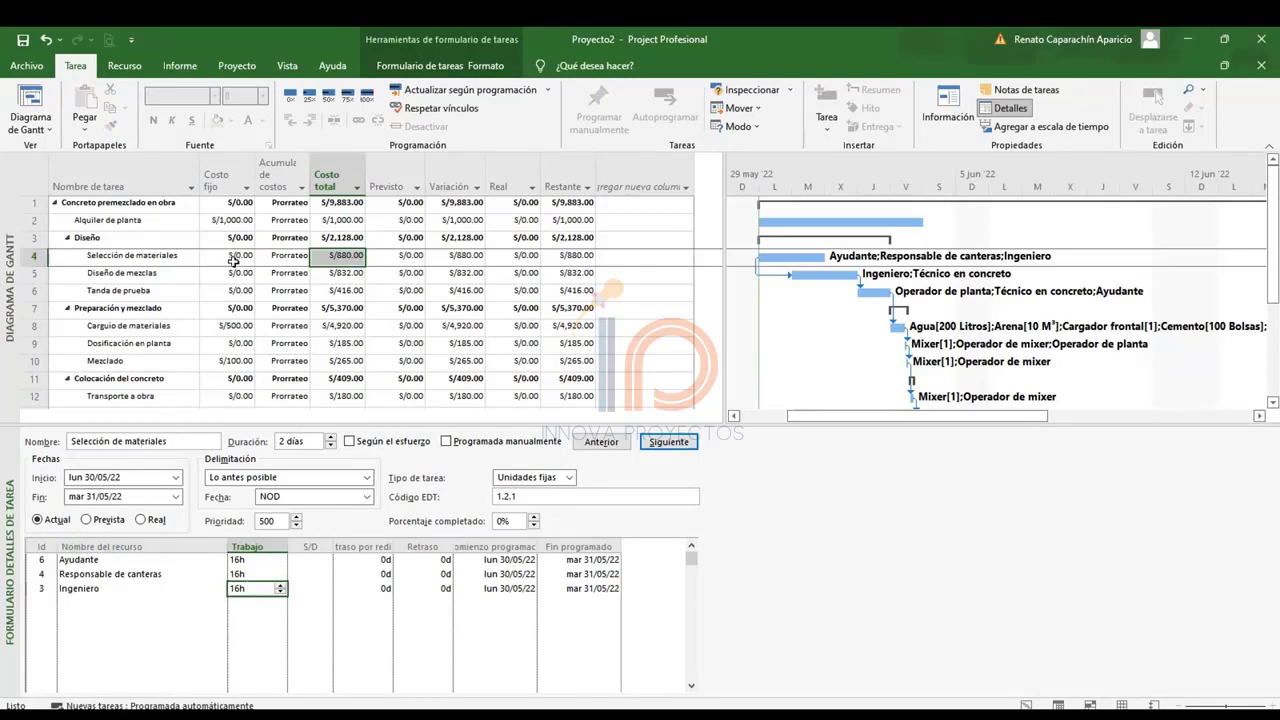
click(147, 272)
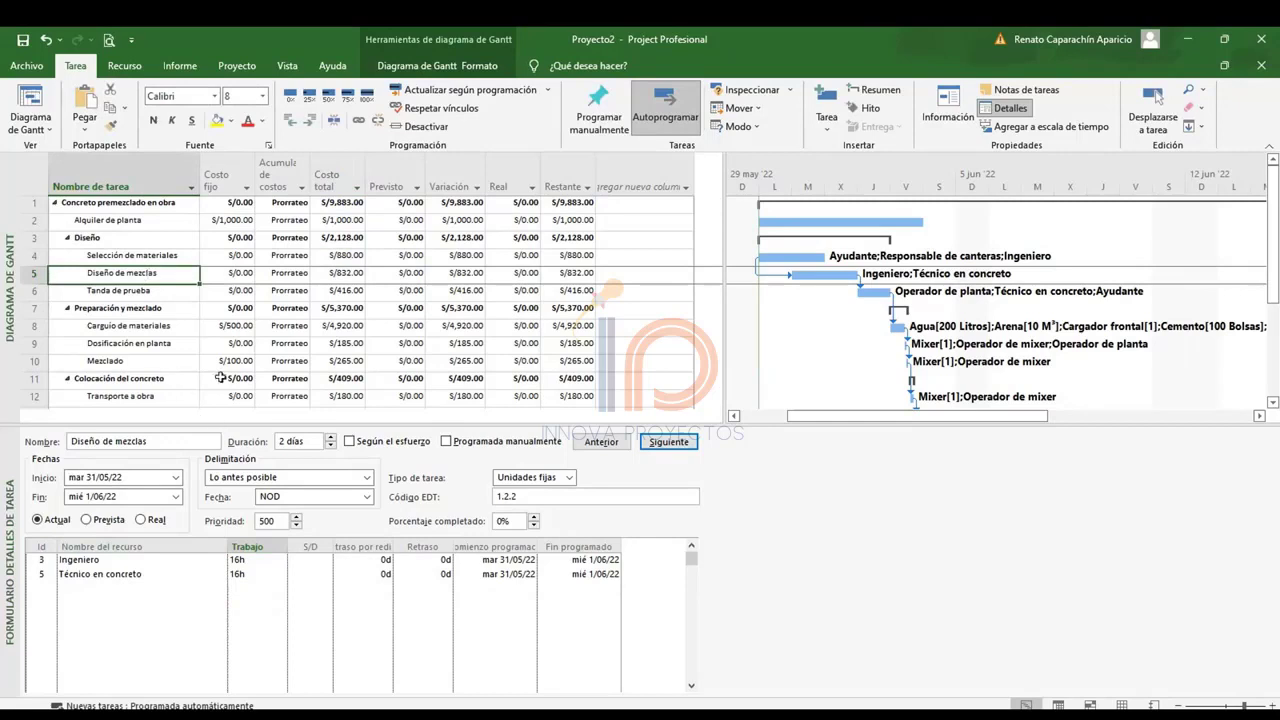
click(170, 291)
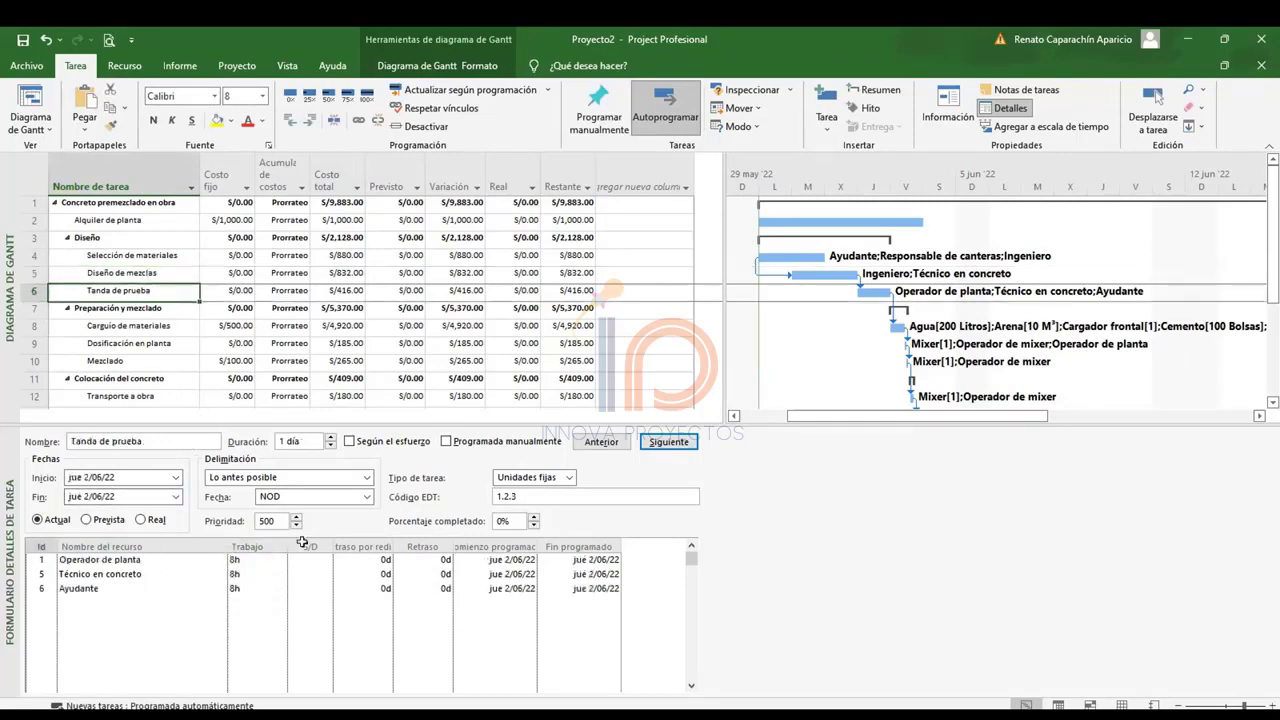
click(165, 328)
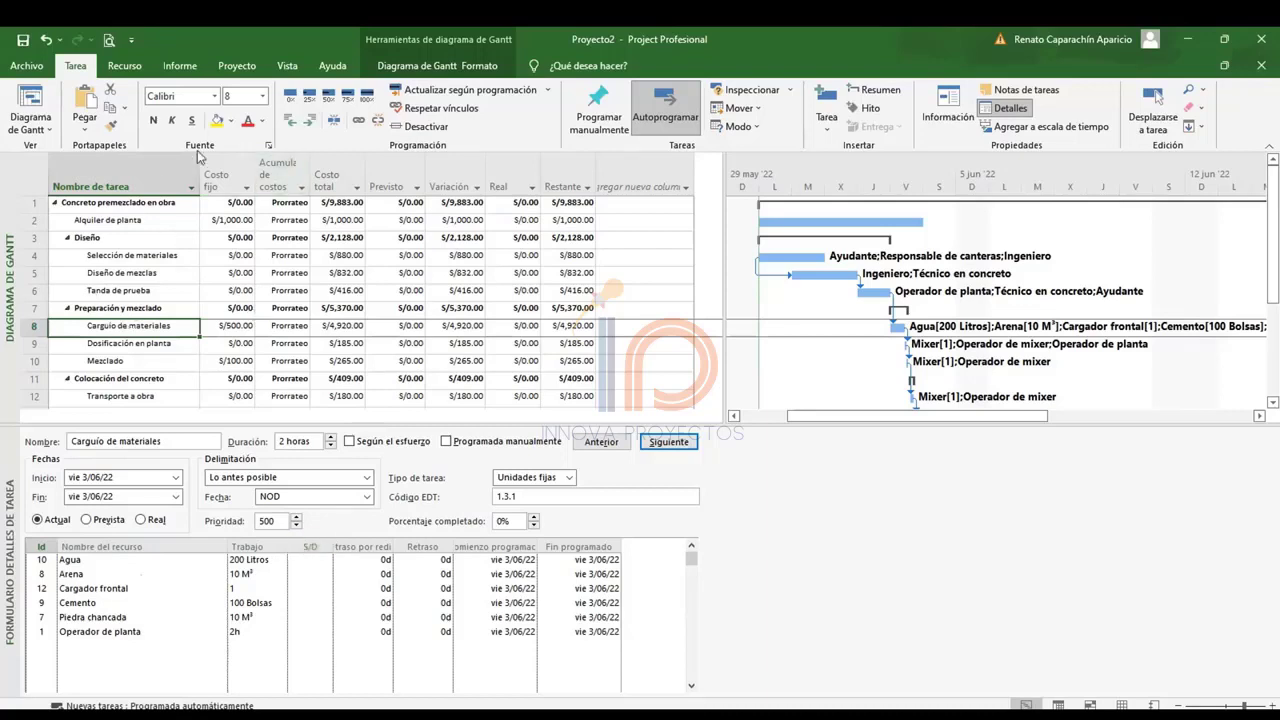
Show the task usage view with the Entrada table and examine the resources assigned to Carguío de materiales.
click(284, 66)
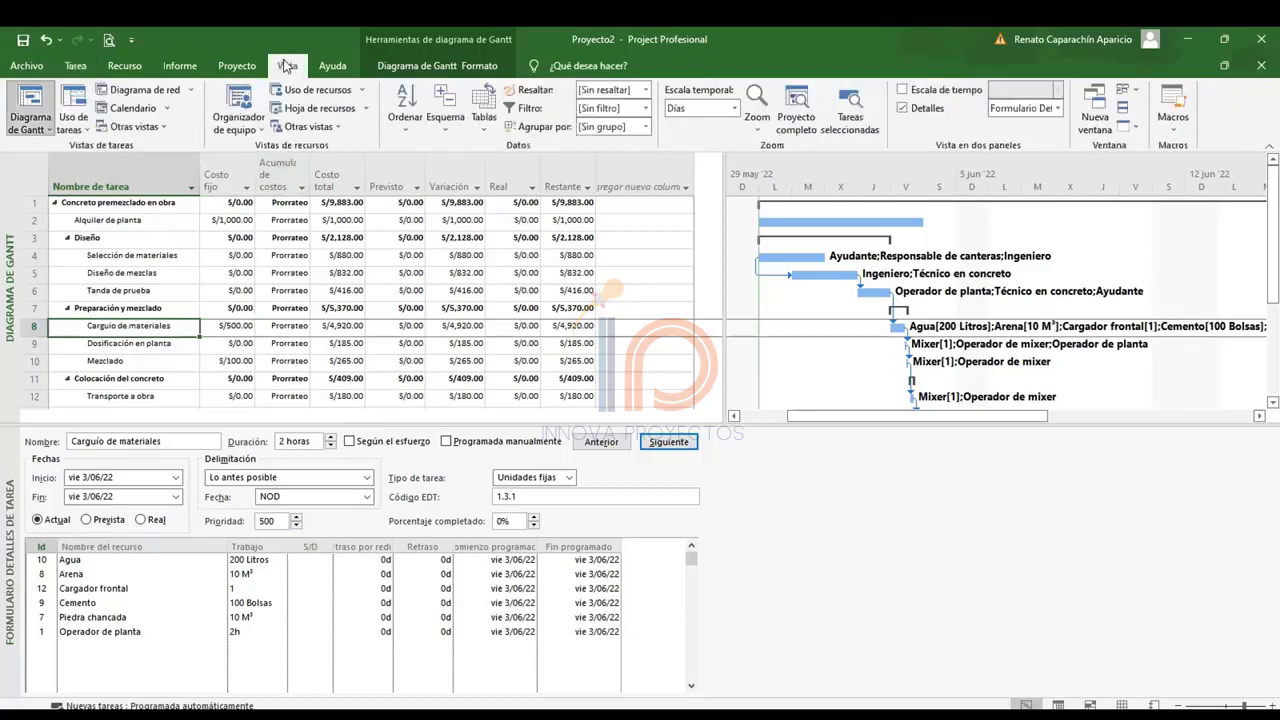
click(76, 104)
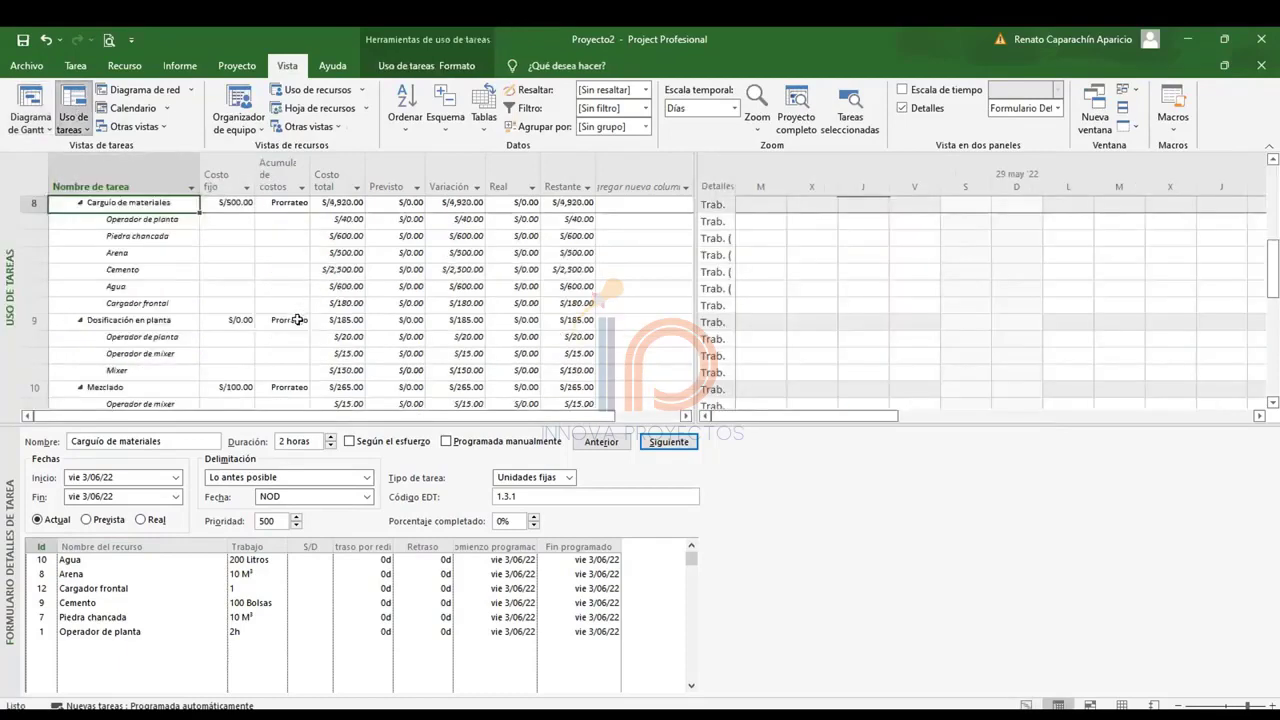
scroll(216, 319, up, 1)
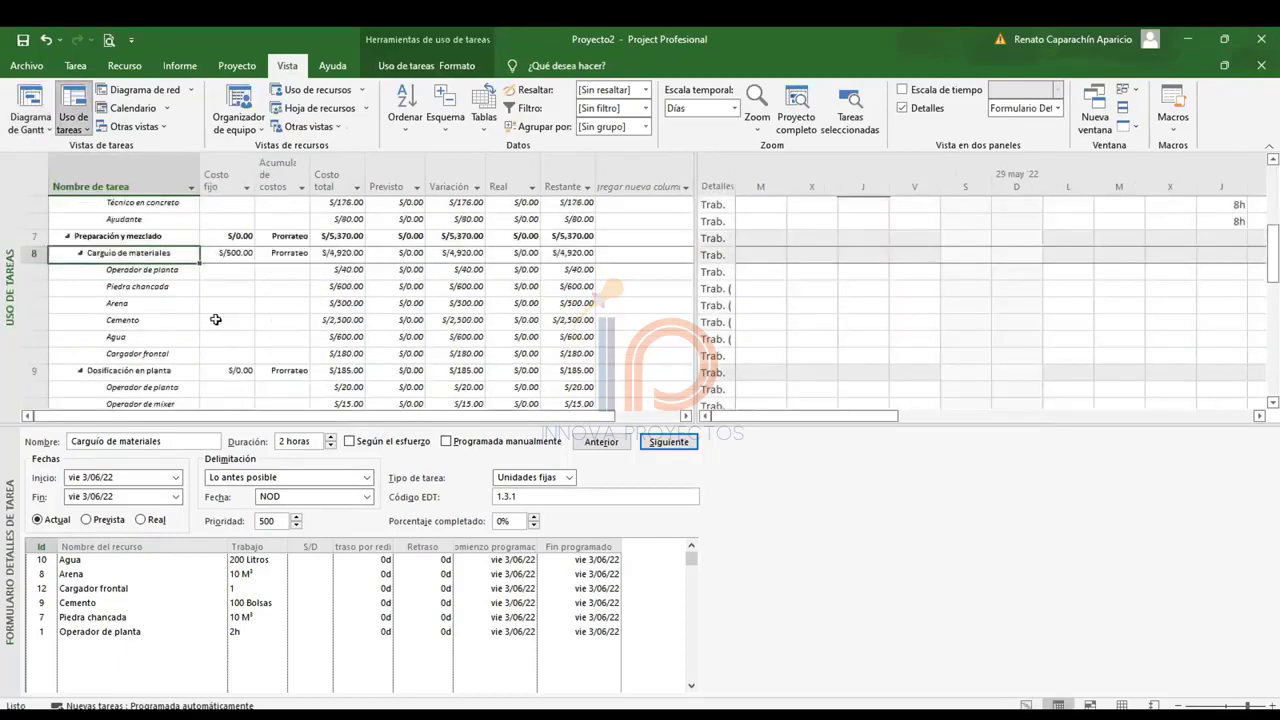
click(172, 269)
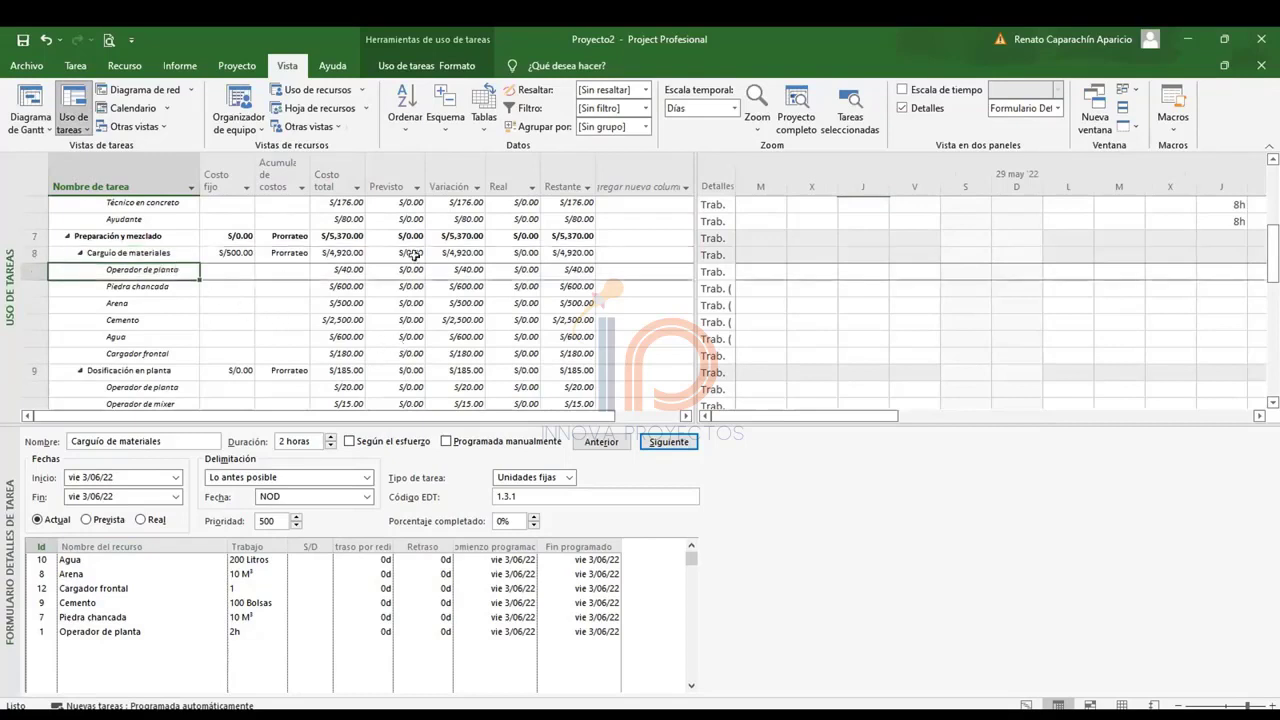
click(484, 120)
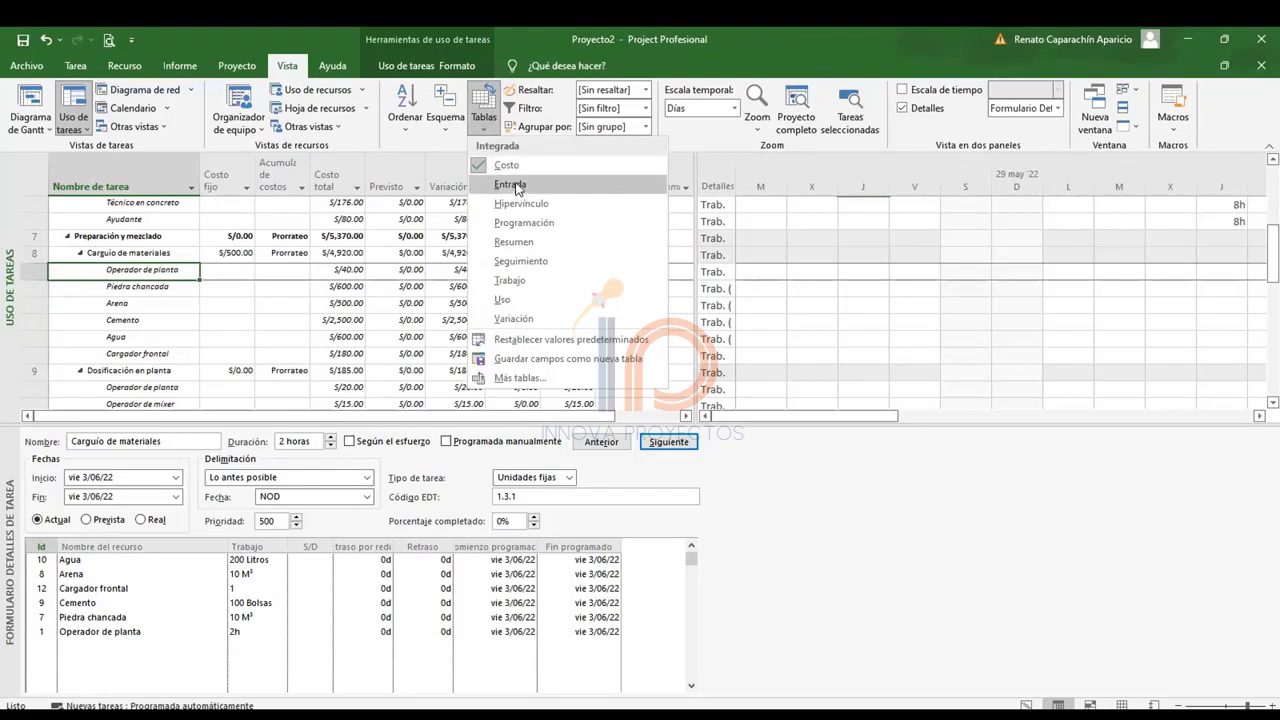
click(512, 185)
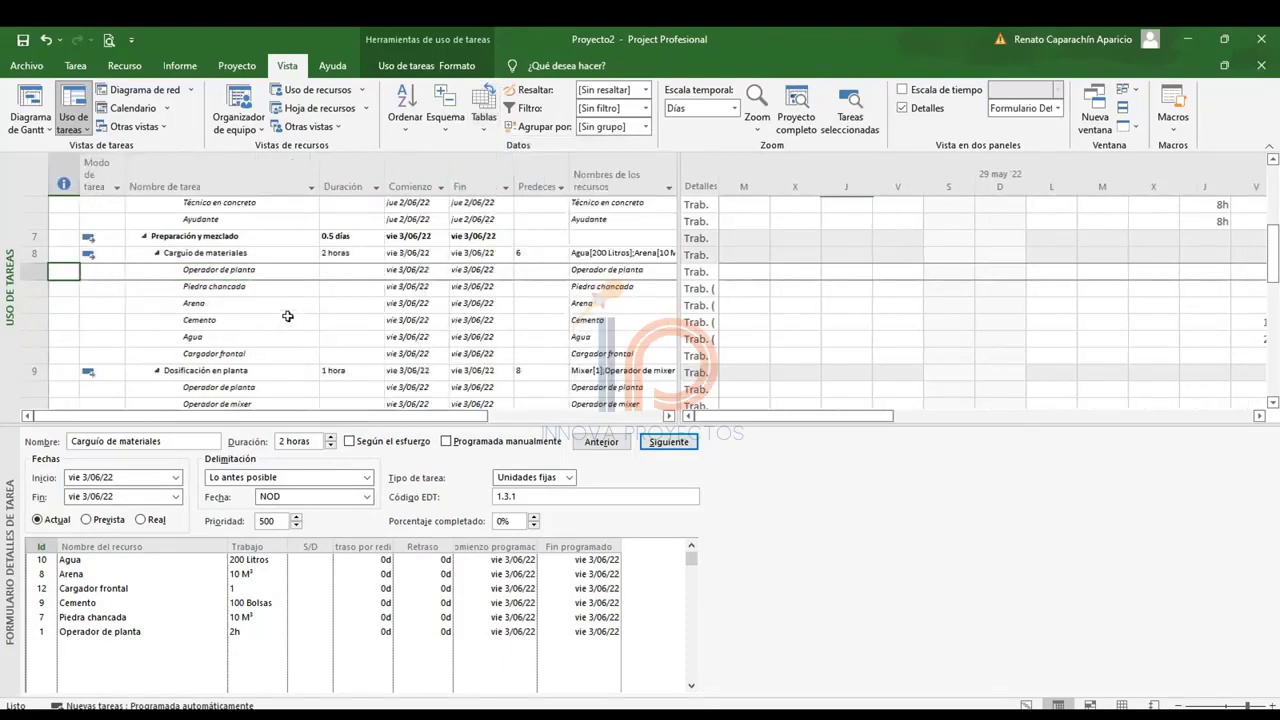
click(240, 256)
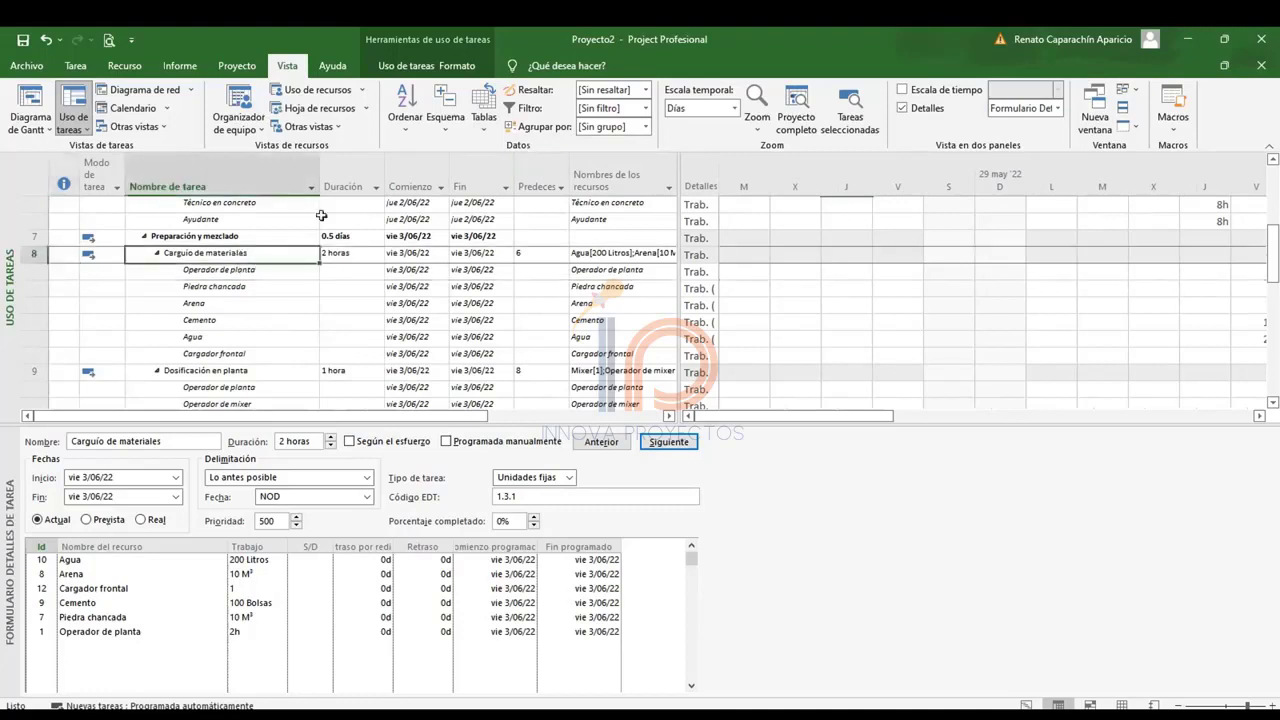
drag(220, 272, 220, 354)
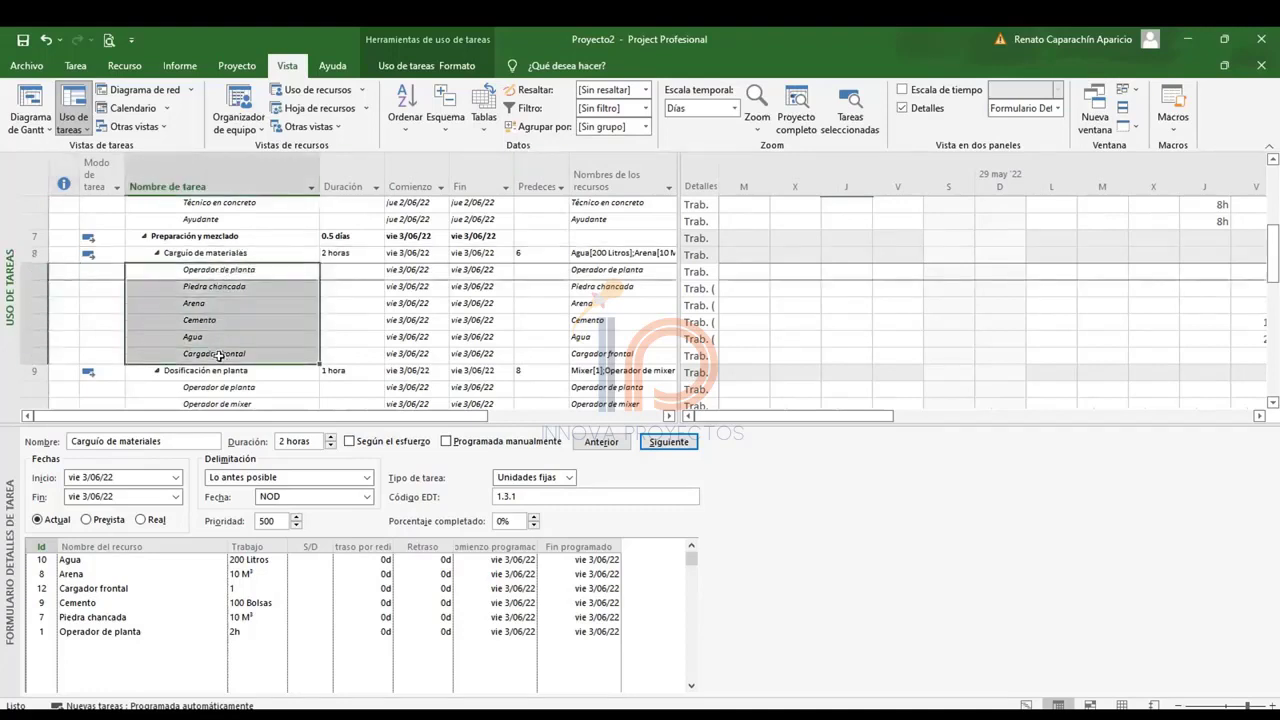
Restore the Costo table and compare the total cost of Carguío de materiales with the costs of its assigned resources.
click(483, 120)
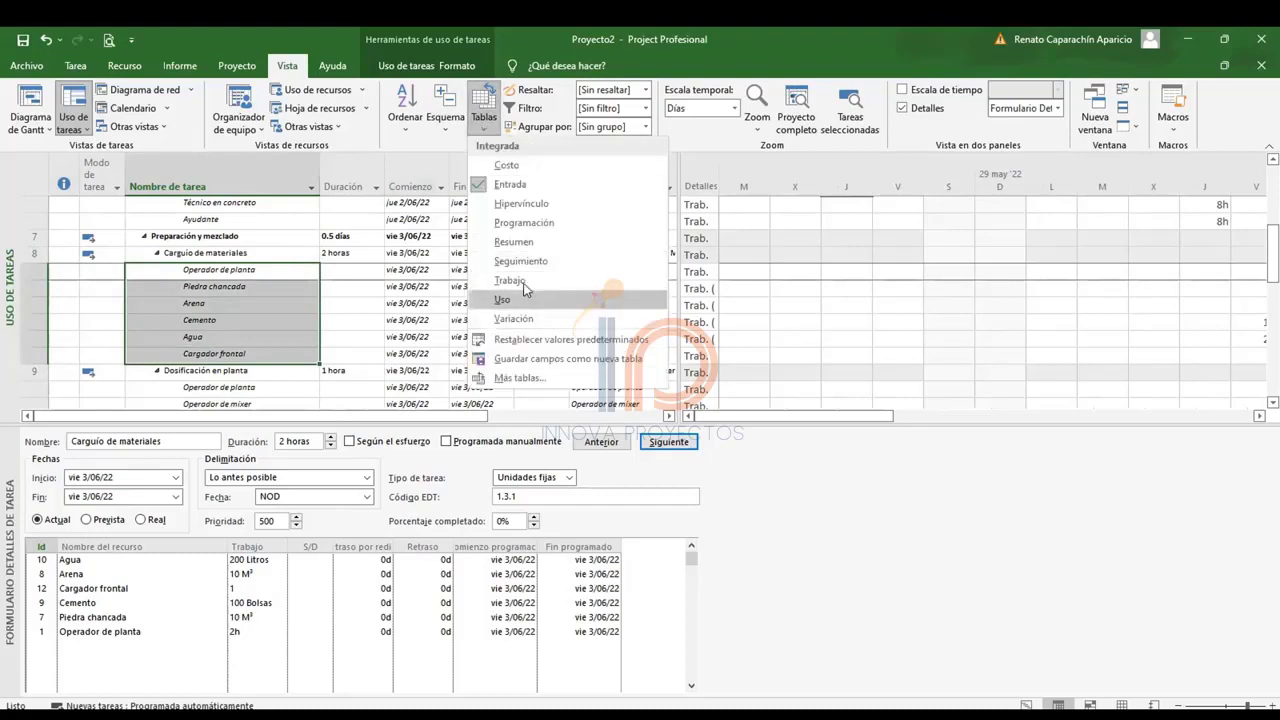
click(507, 165)
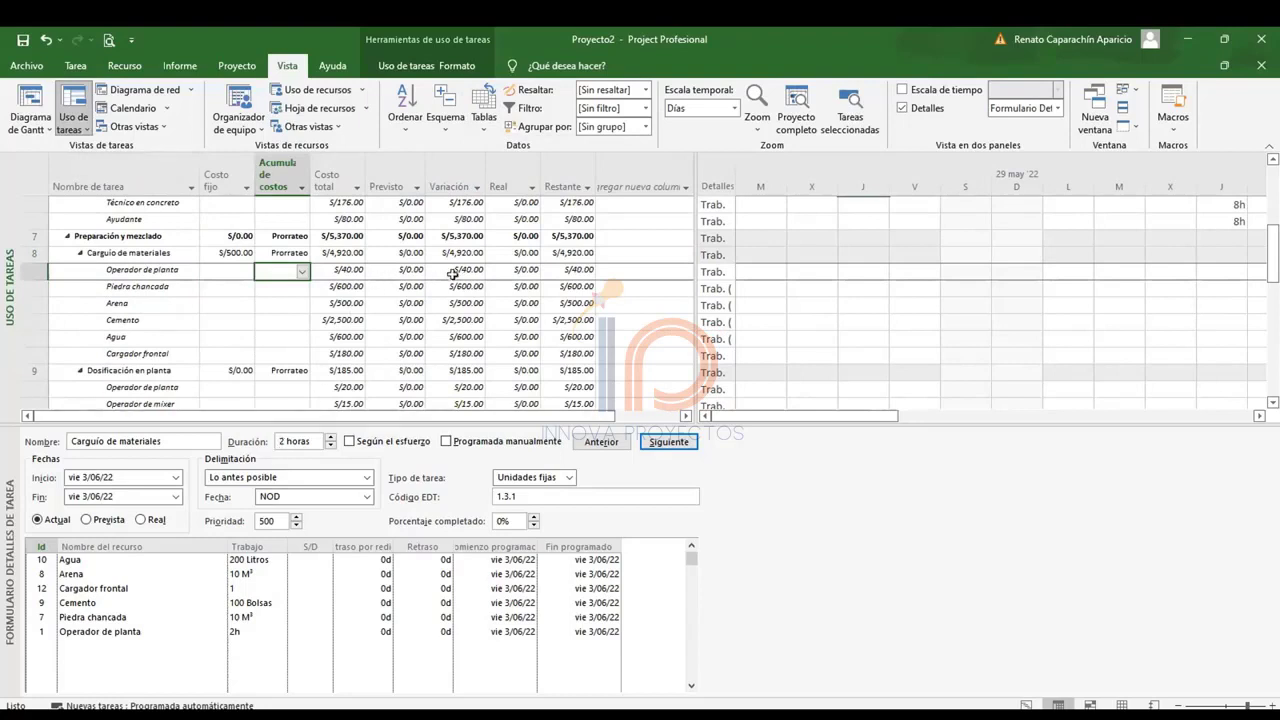
click(348, 270)
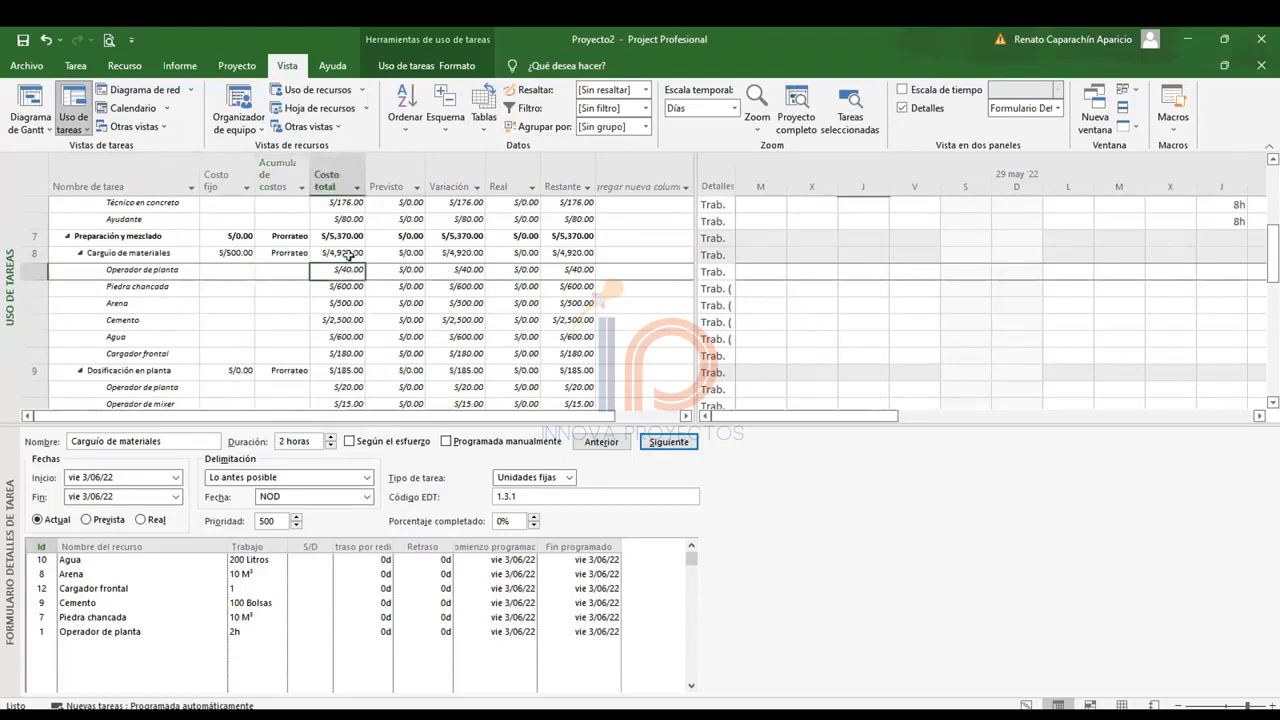
click(348, 253)
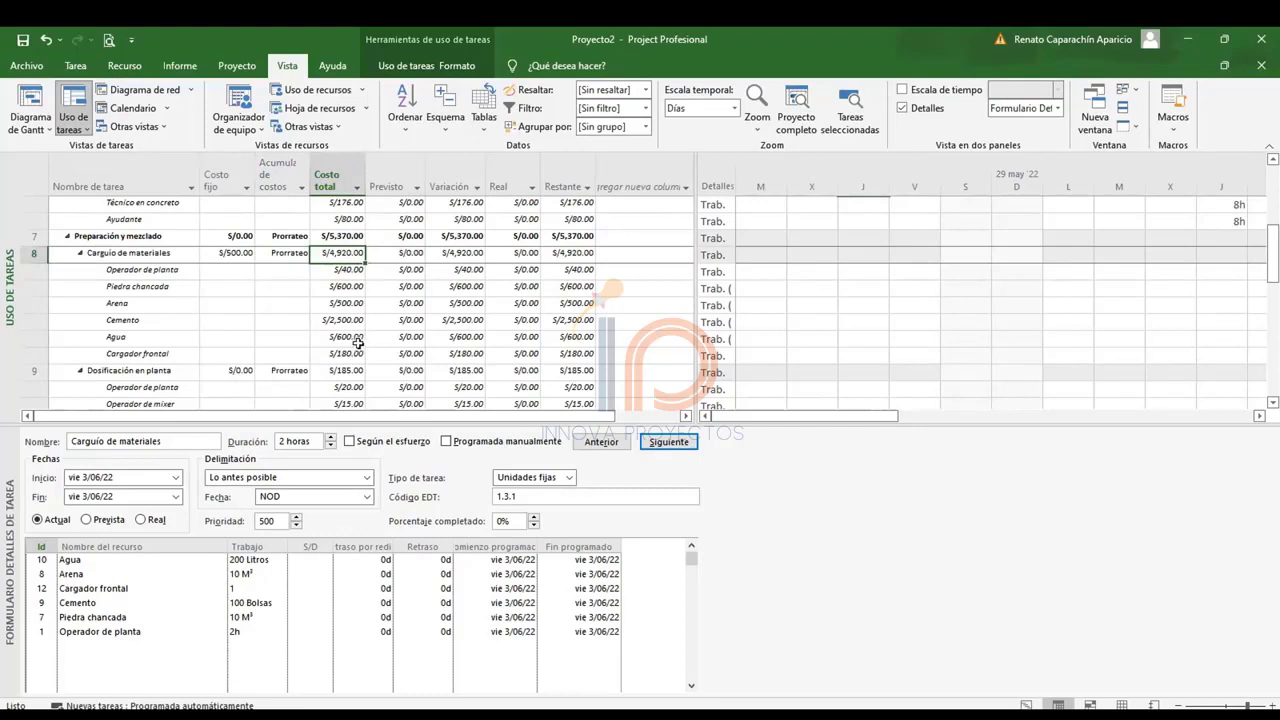
drag(350, 353, 348, 270)
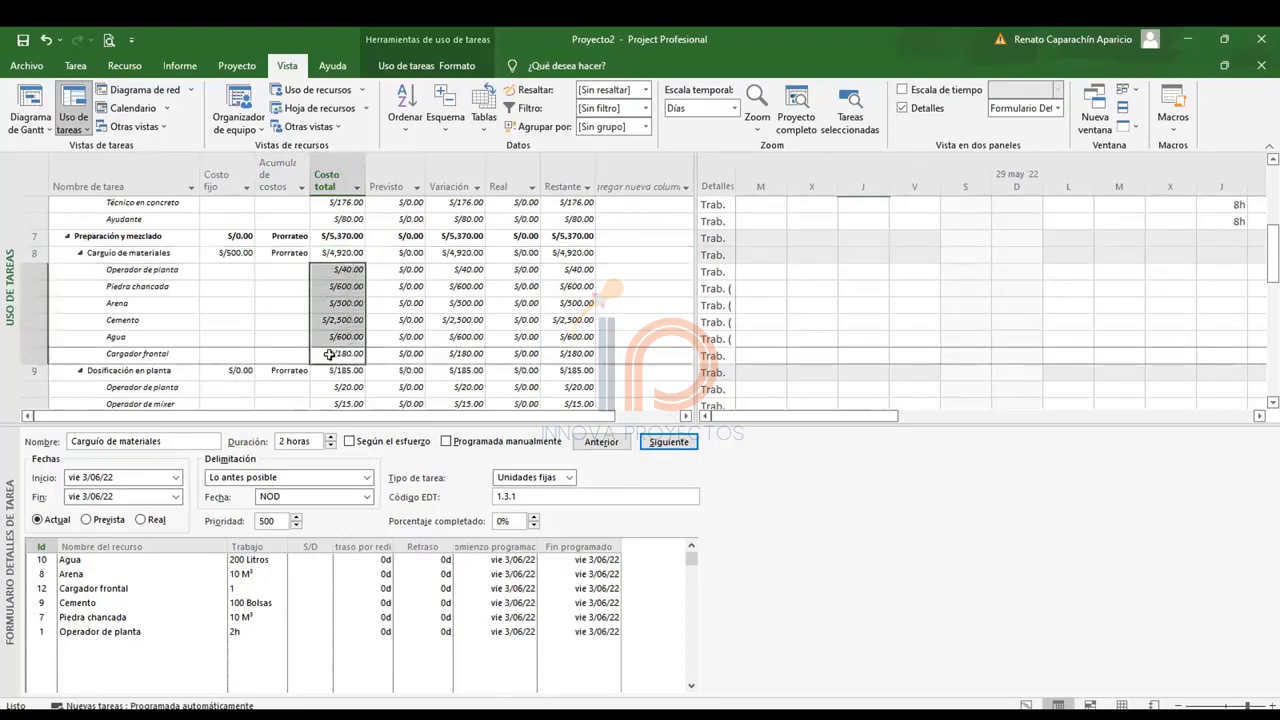
scroll(329, 354, down, 3)
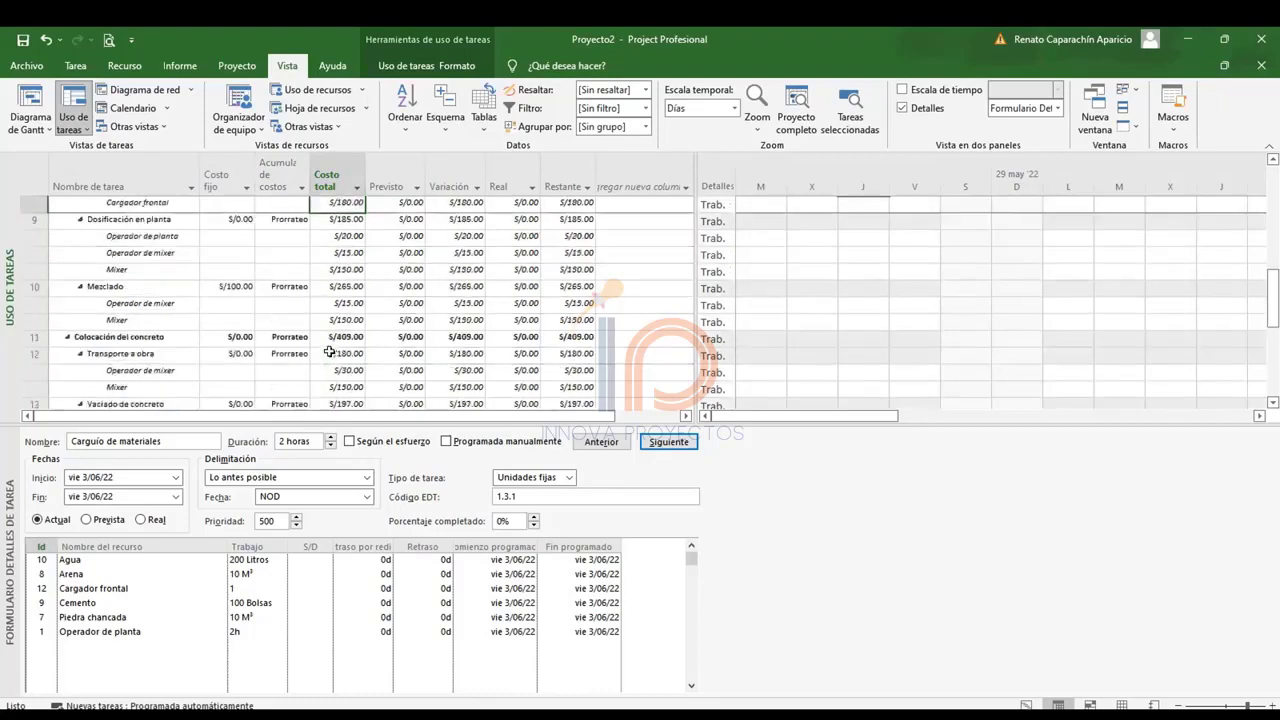
Review the assigned resource costs of Dosificación en planta and open the Flujo de caja cost report.
scroll(330, 345, up, 1)
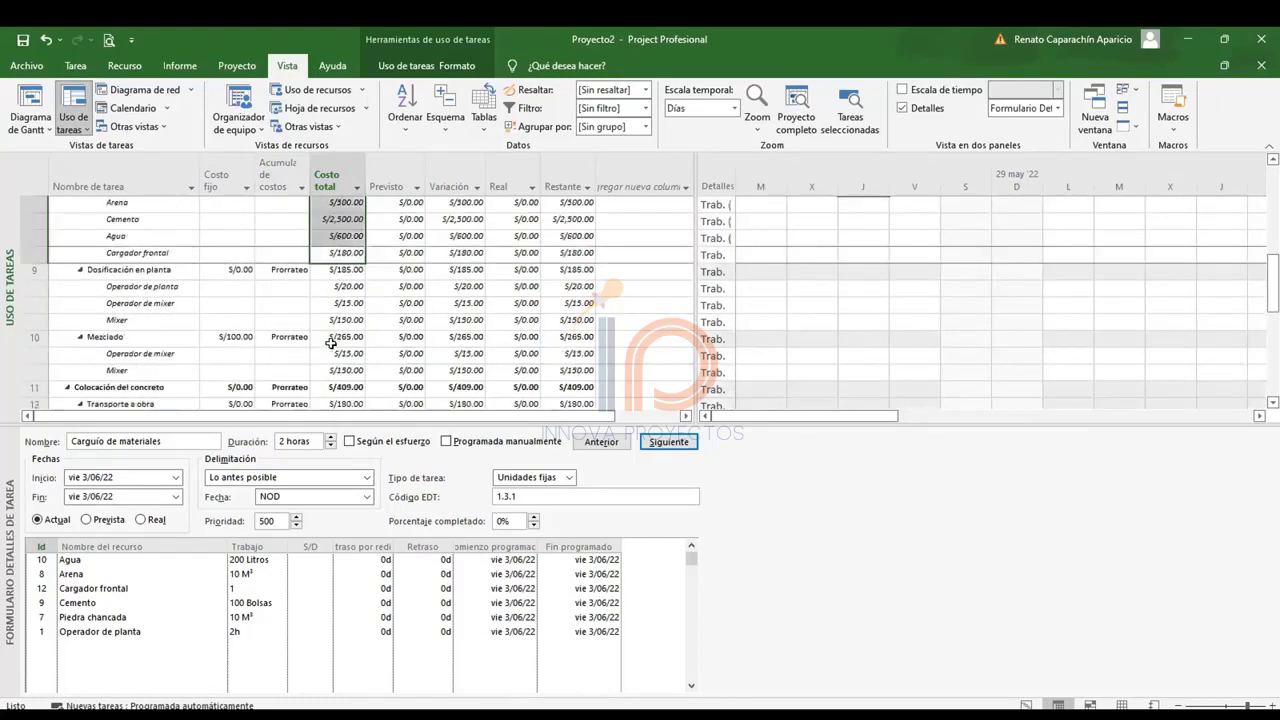
click(338, 287)
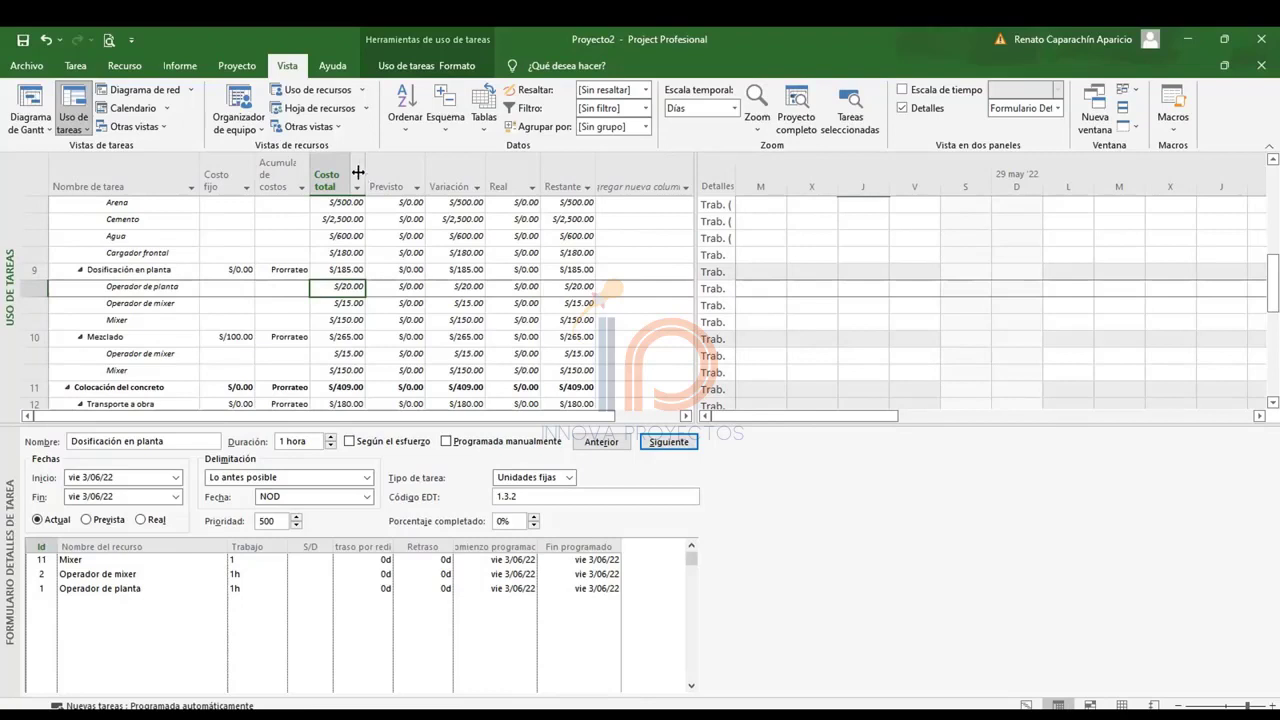
click(182, 66)
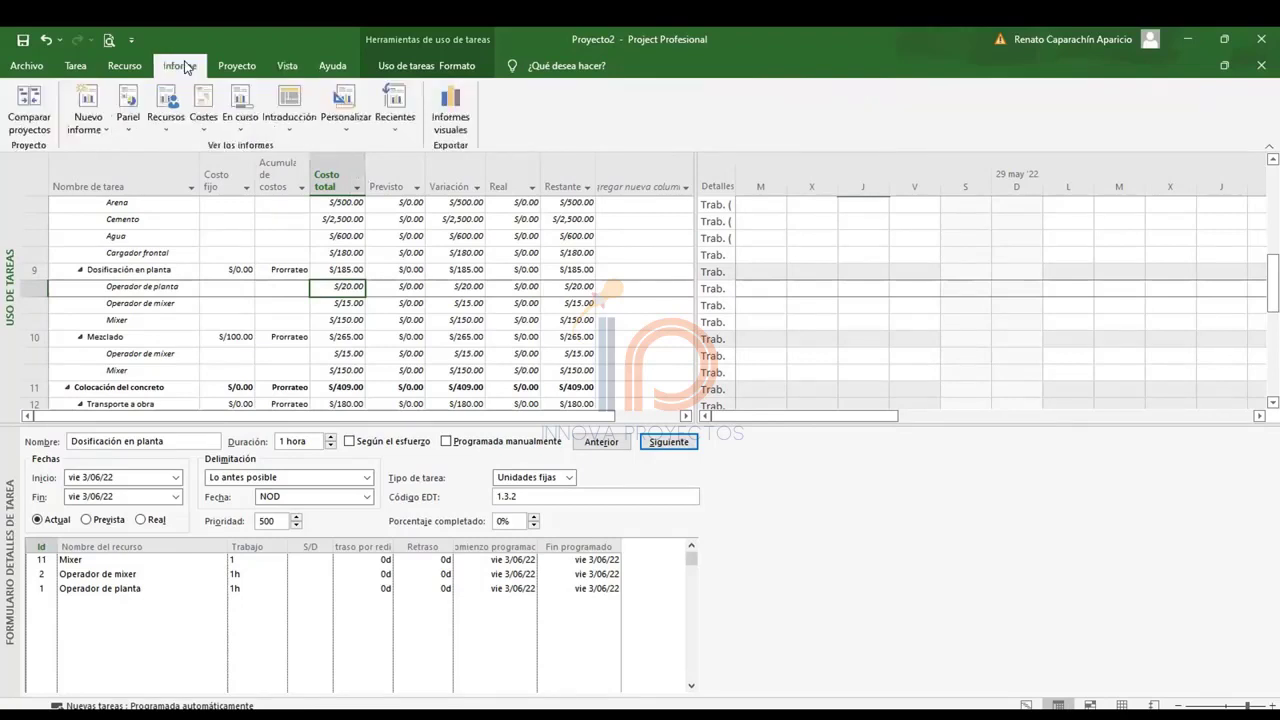
click(204, 132)
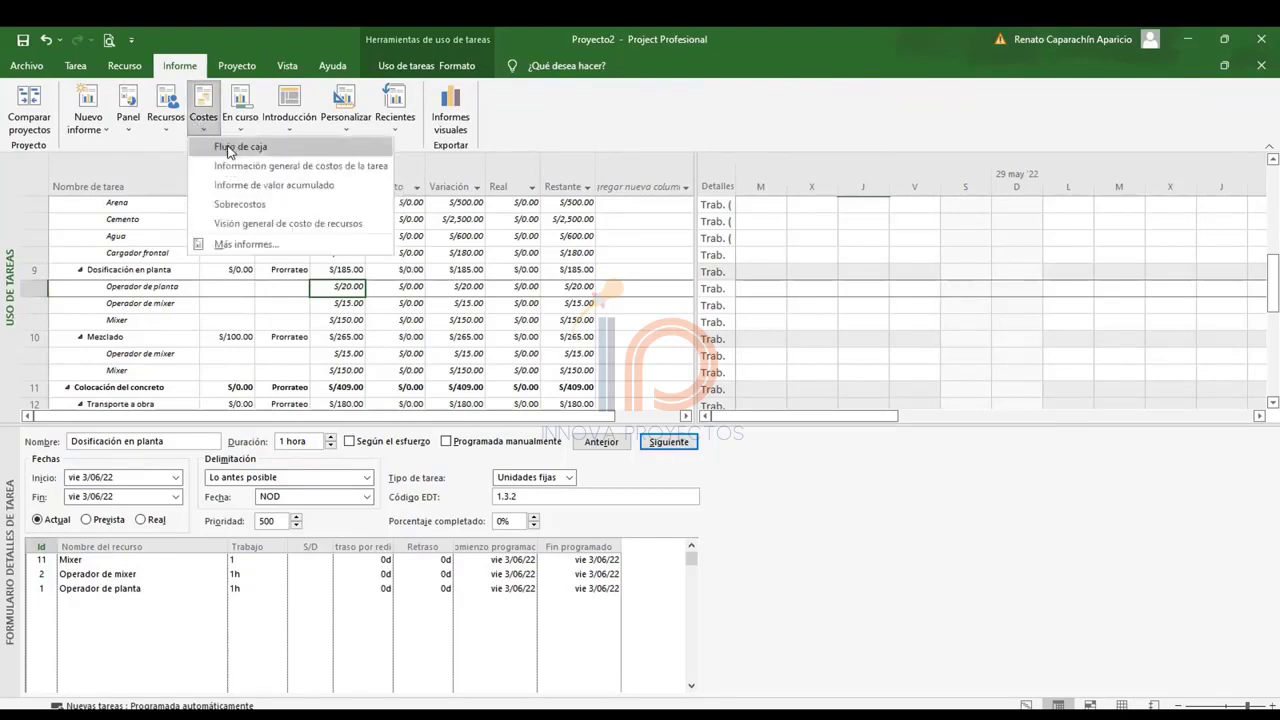
click(228, 148)
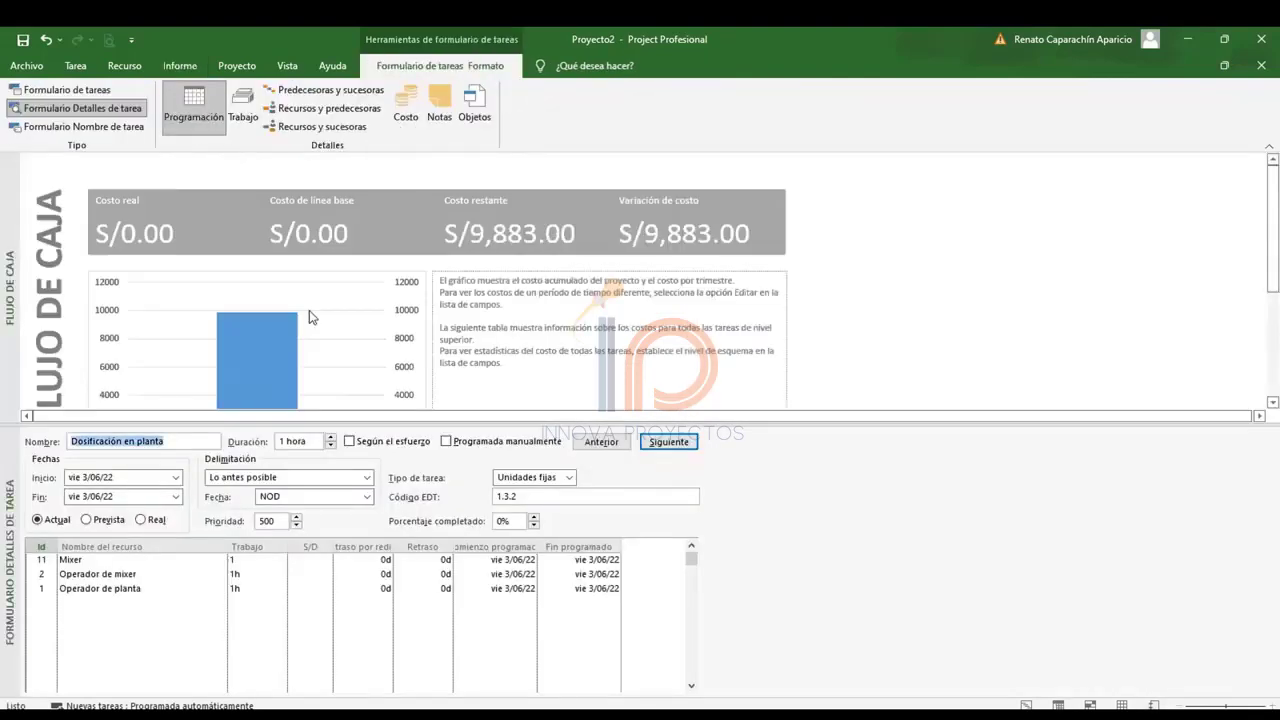
Close the cash flow report pane, leaving out the split task details, and return to the Gantt chart view.
click(76, 66)
click(1000, 110)
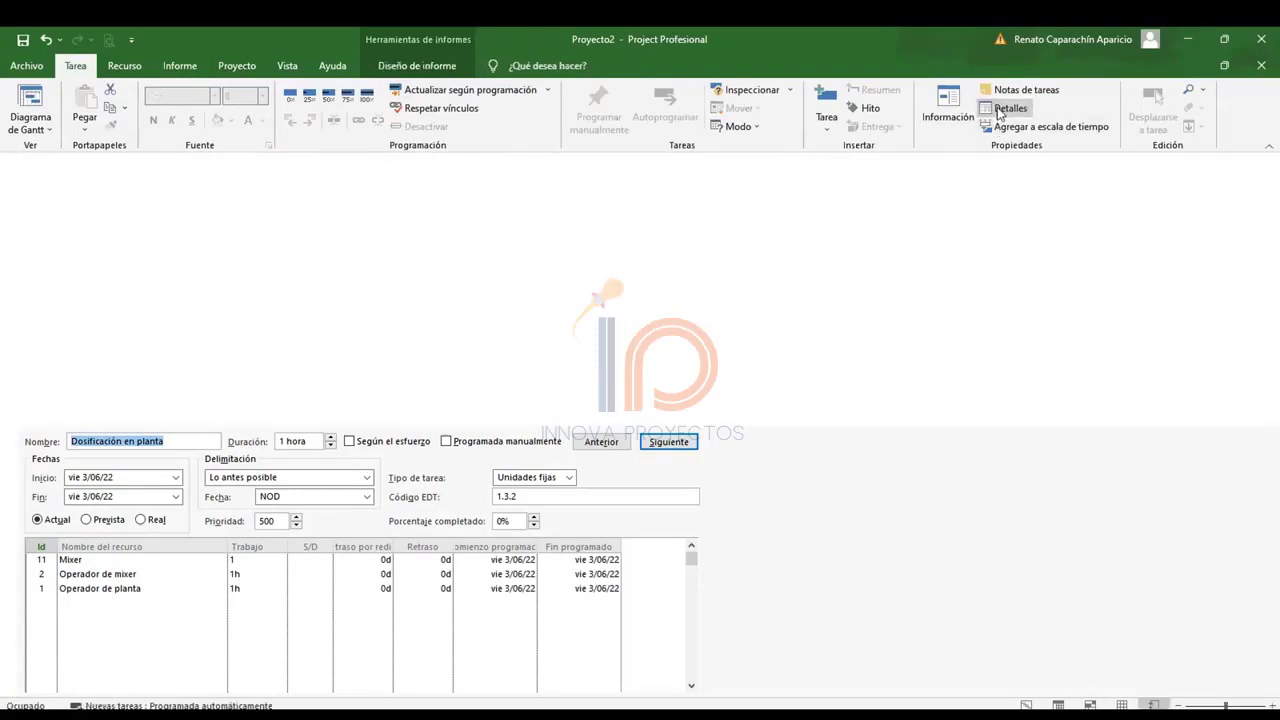
click(1008, 108)
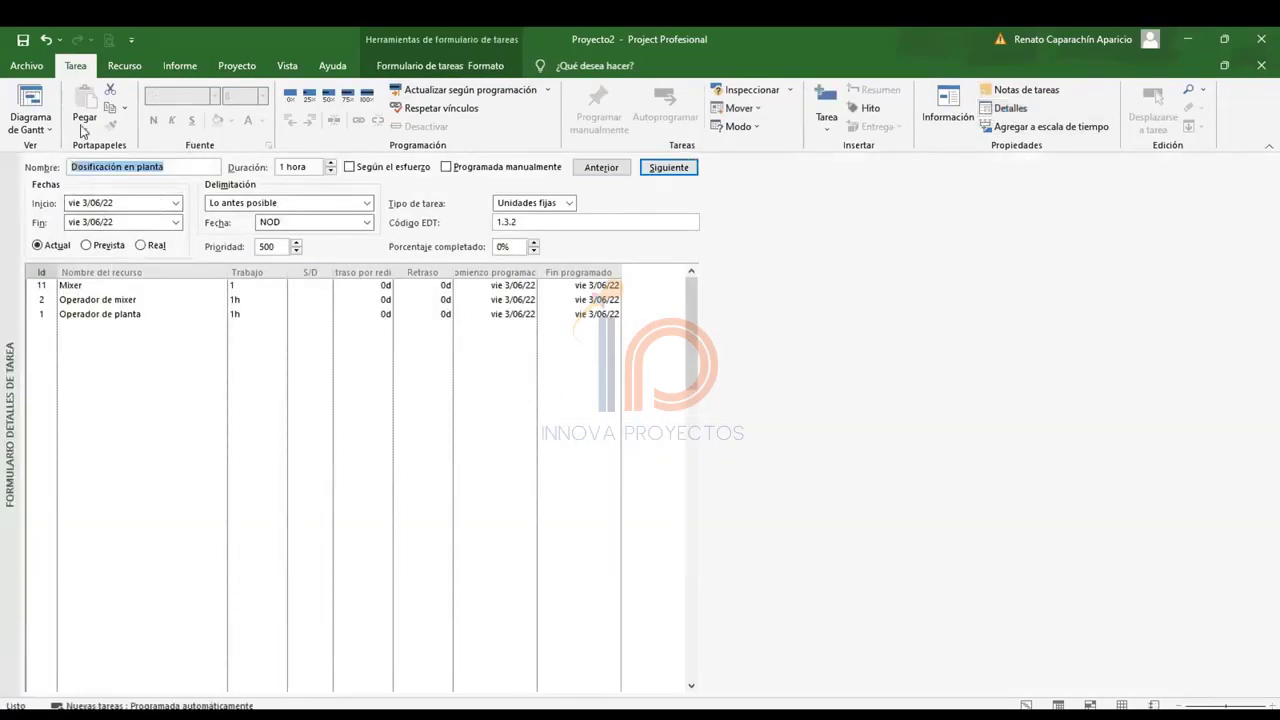
click(30, 127)
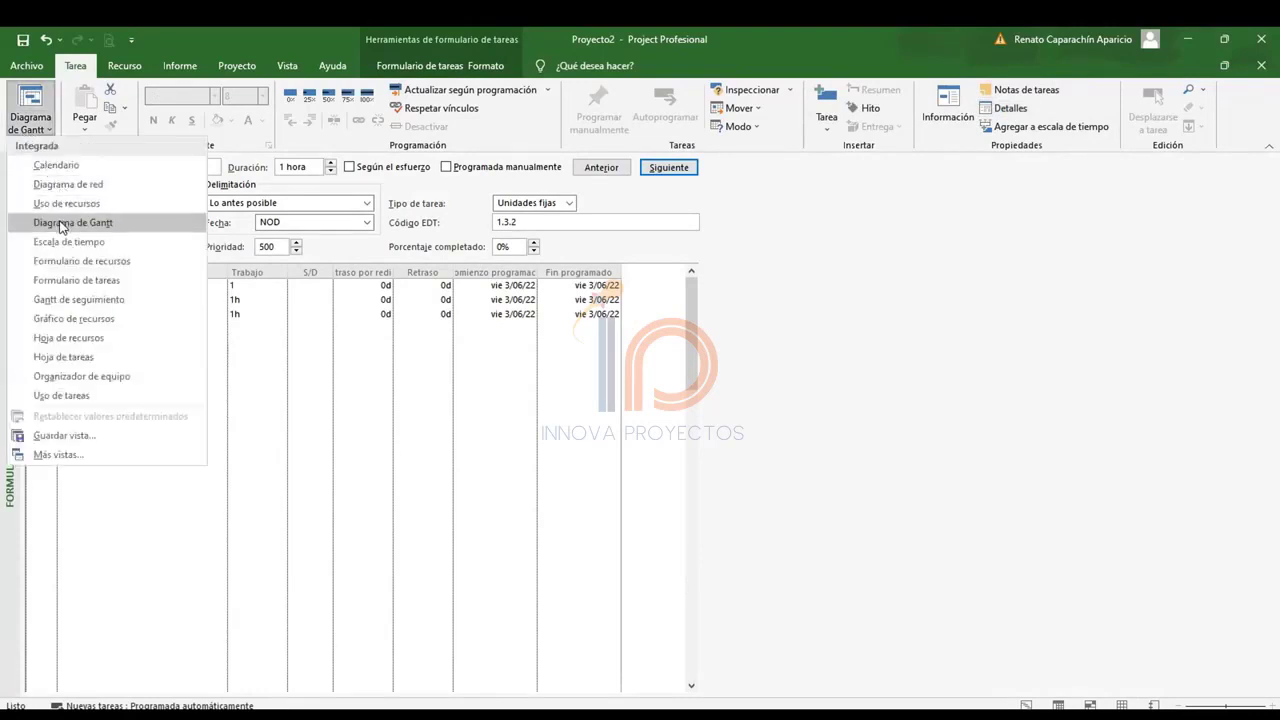
click(60, 224)
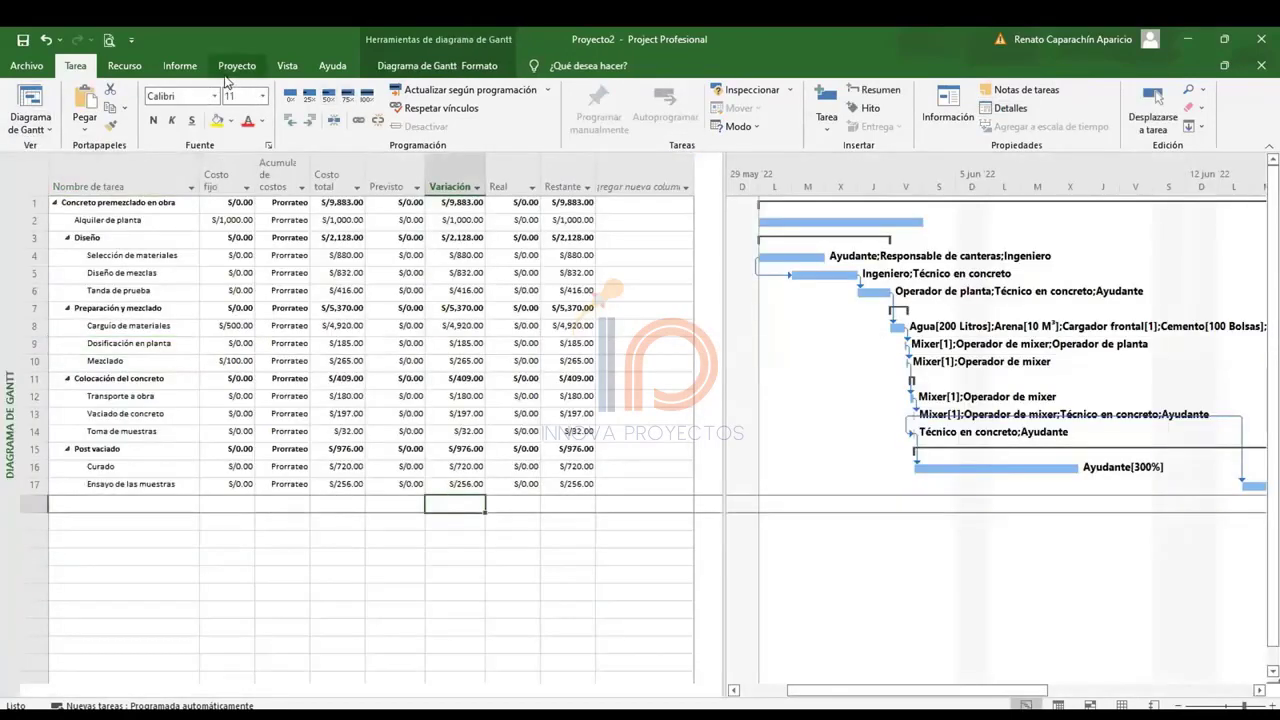
Open the Flujo de caja cost report at full size and examine its cost figures and chart.
click(182, 70)
click(204, 121)
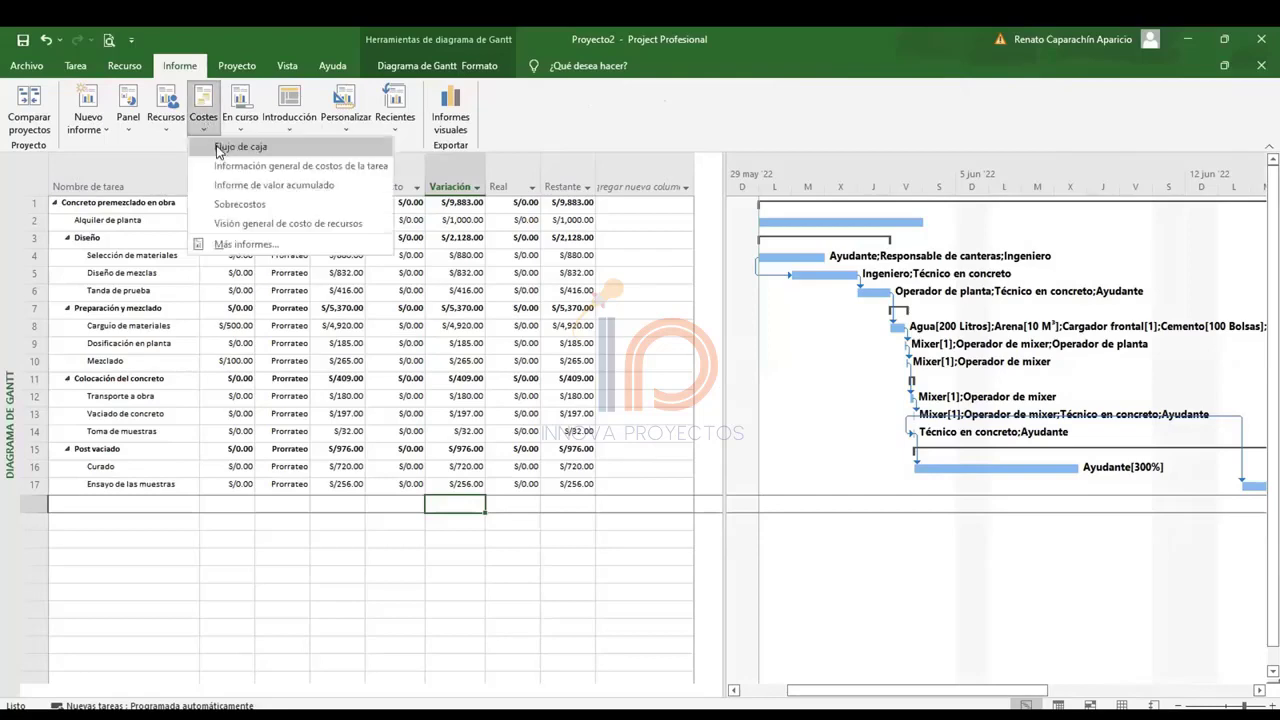
click(220, 147)
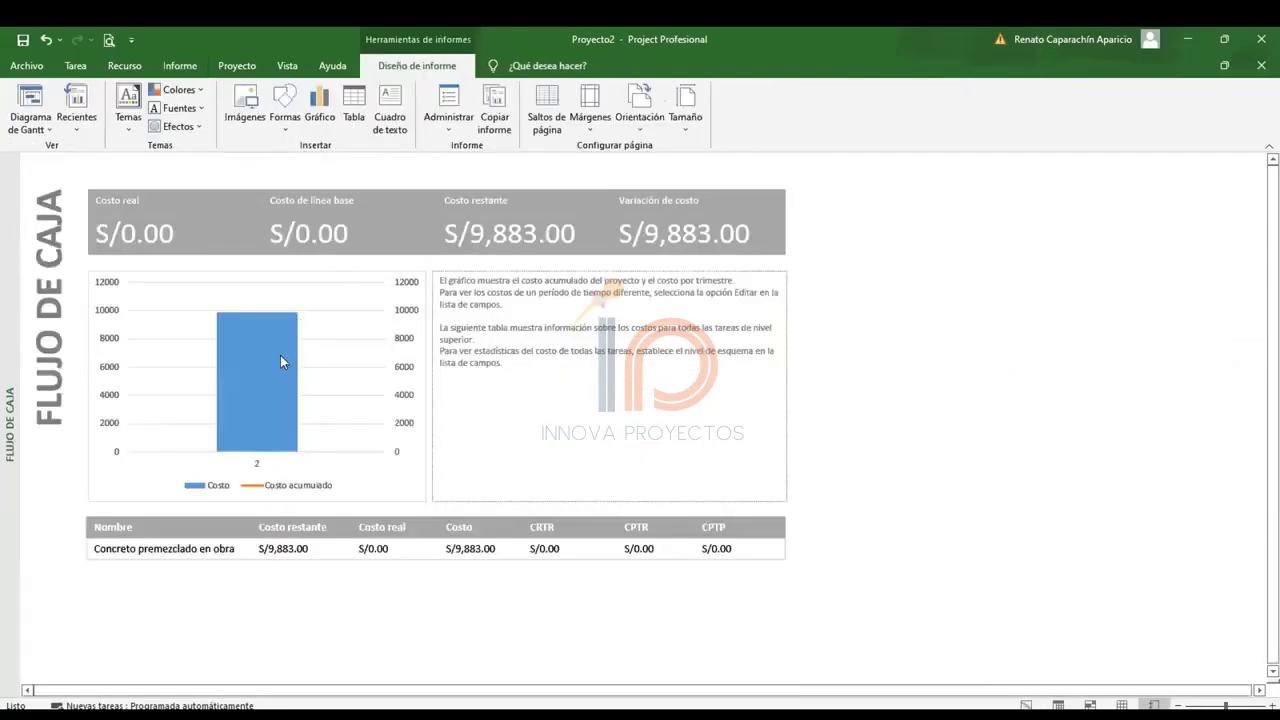
scroll(255, 392, up, 3)
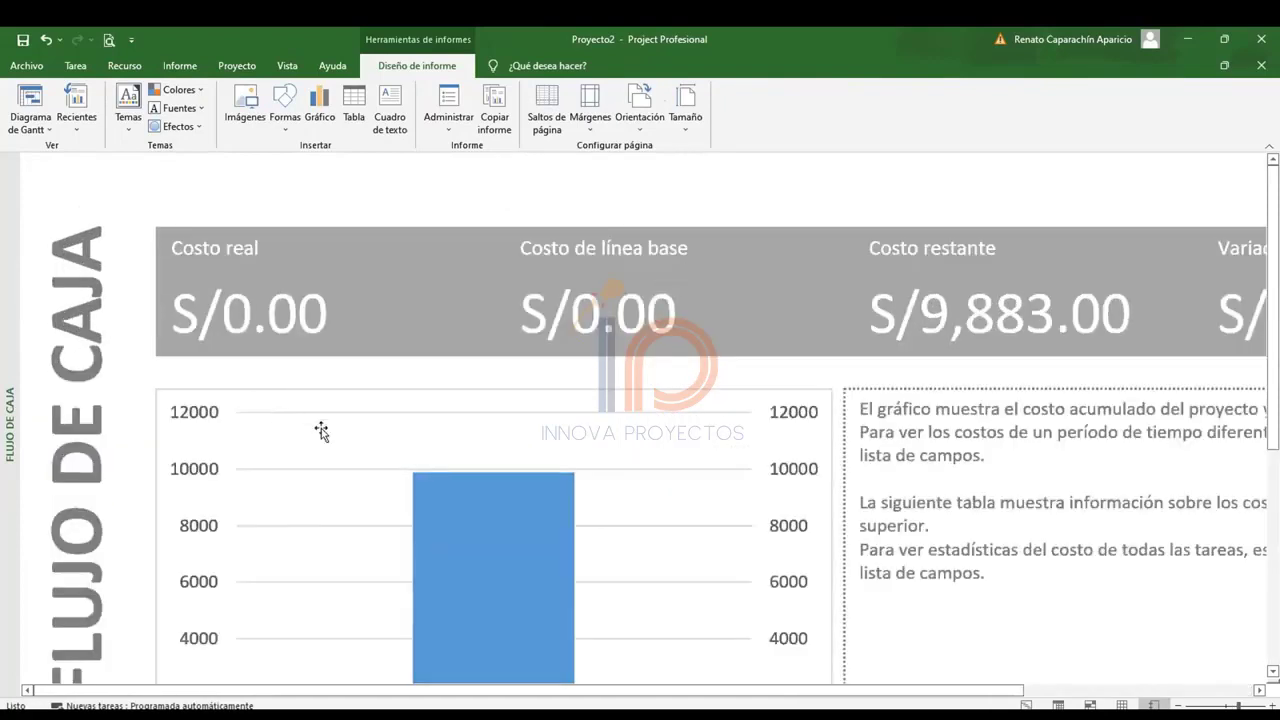
scroll(322, 429, down, 3)
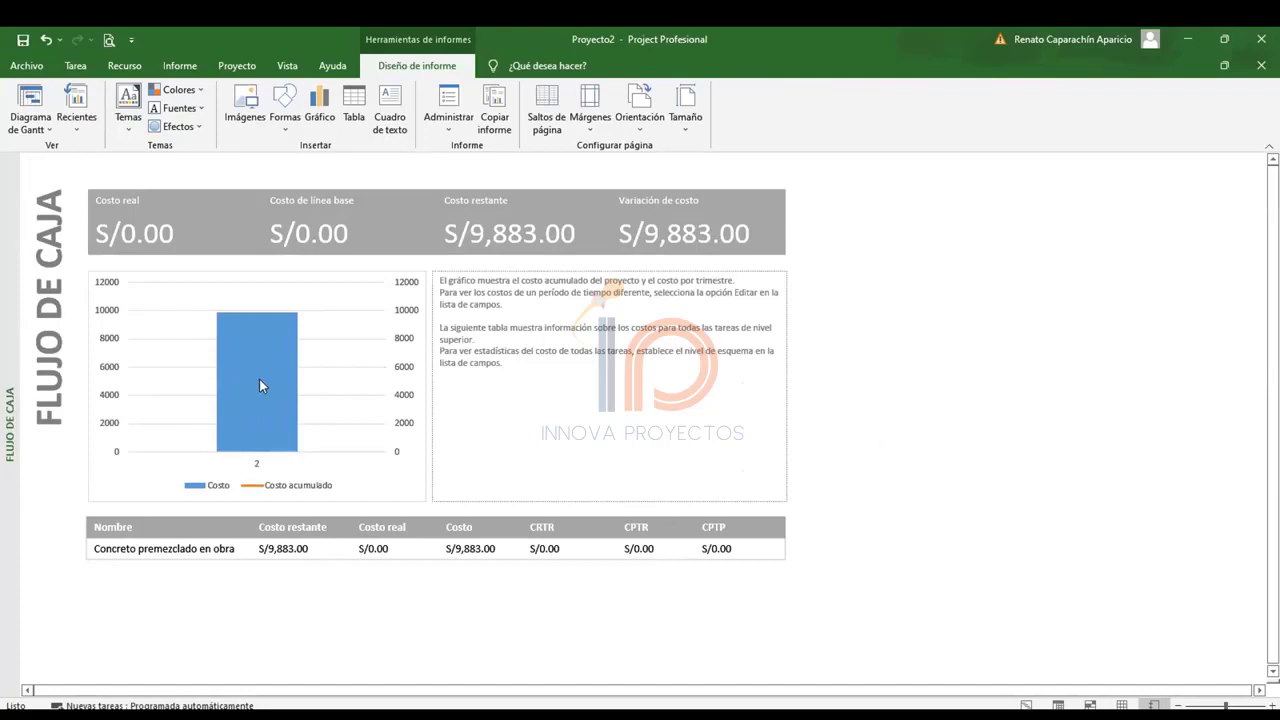
Examine the field list and the available options for the Costo series in the cash flow chart, then close the list.
click(243, 400)
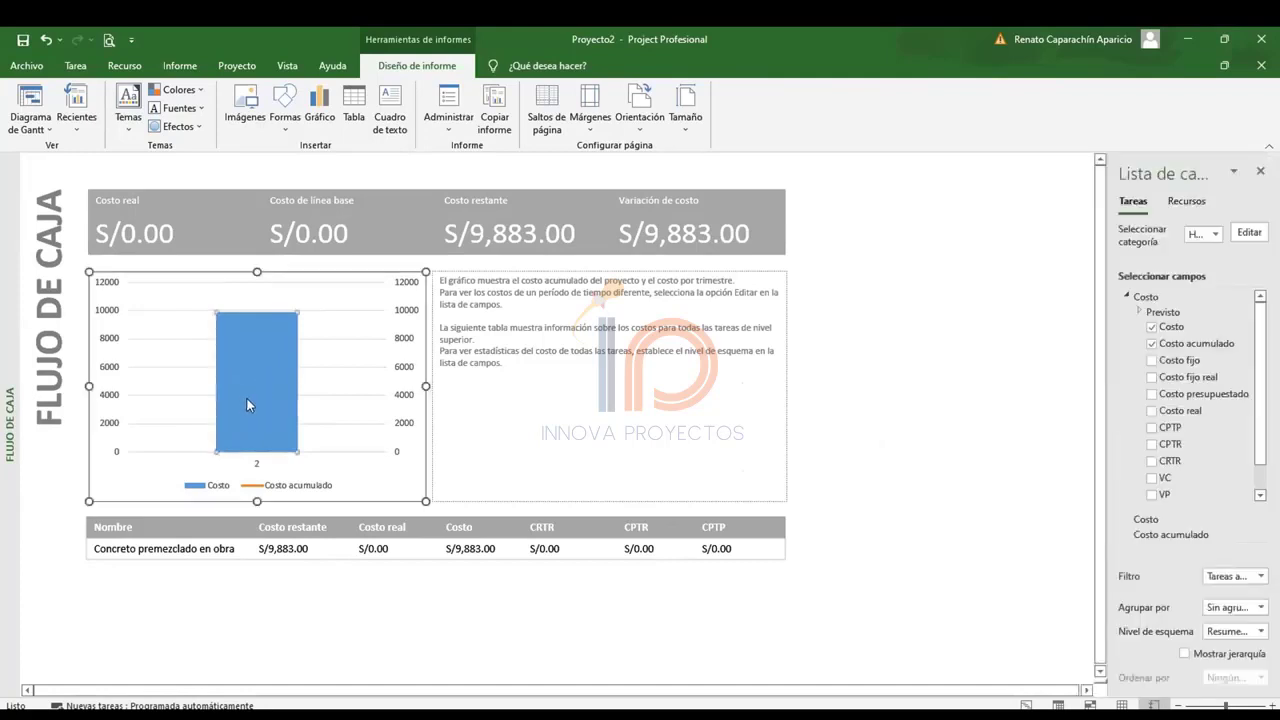
right_click(249, 404)
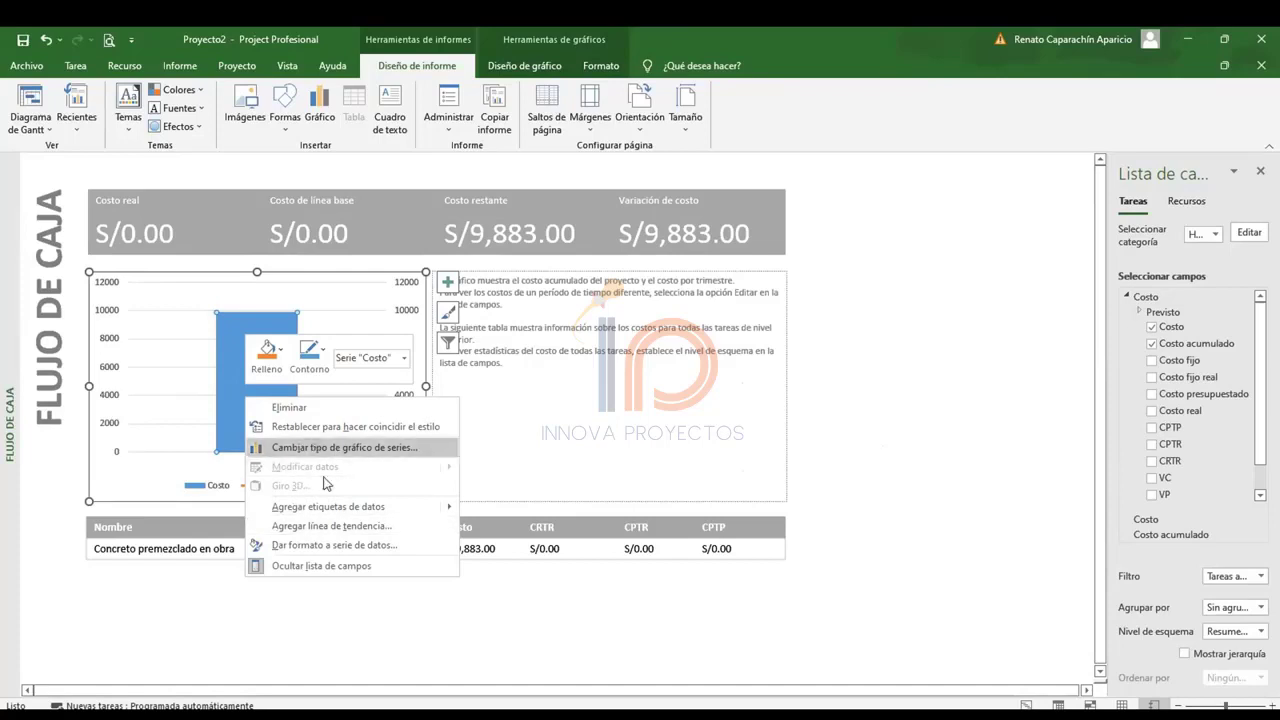
key(Escape)
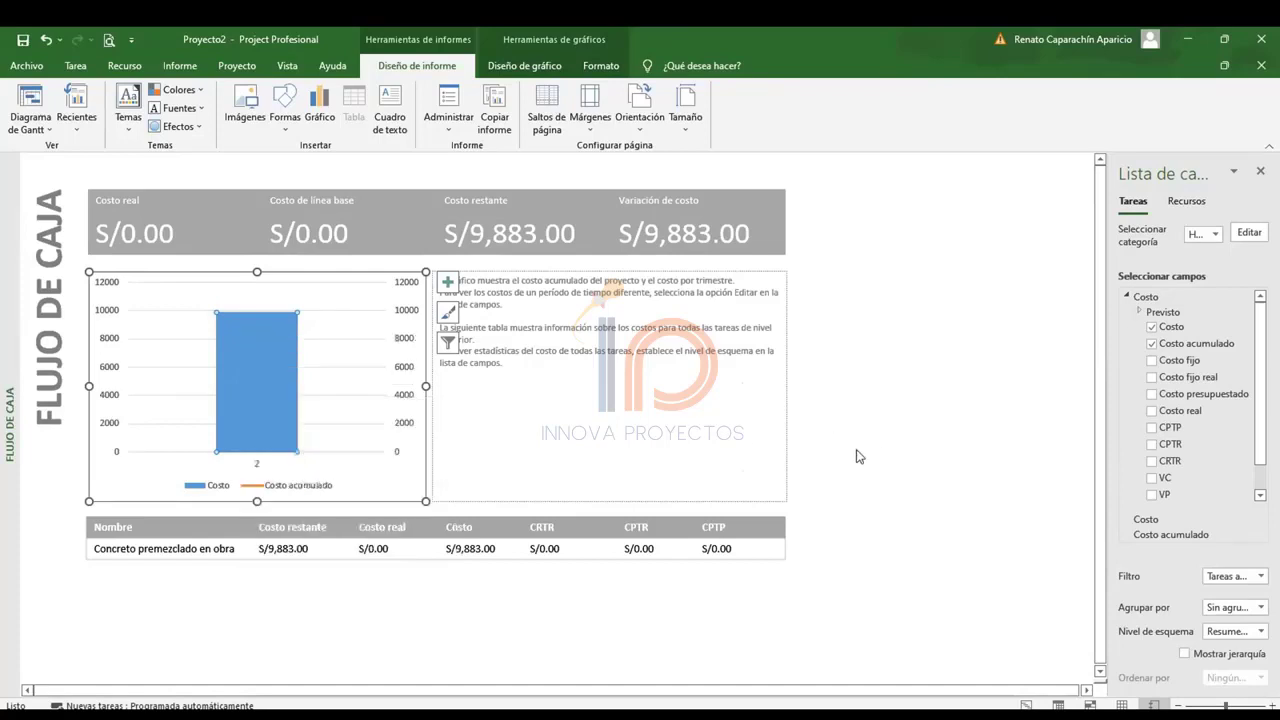
click(1260, 171)
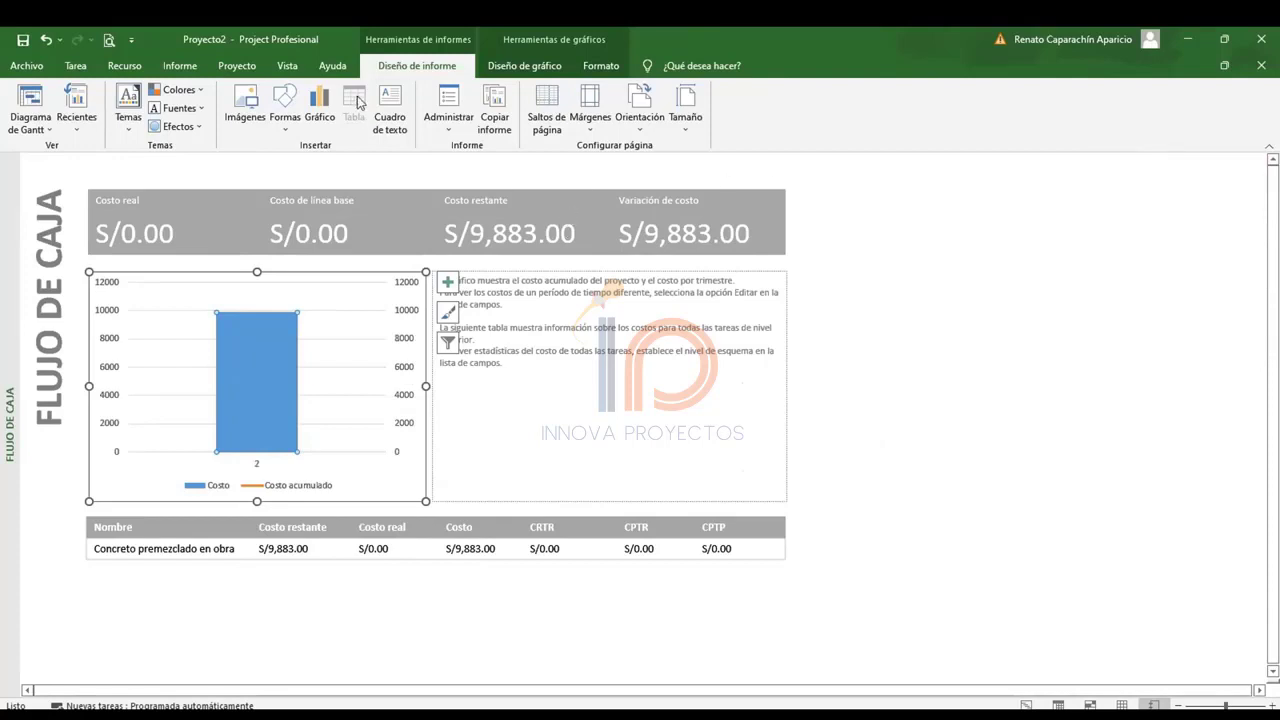
Undo the recent view changes to return from the cash flow report to the Gantt chart with the cost table.
click(76, 65)
click(122, 65)
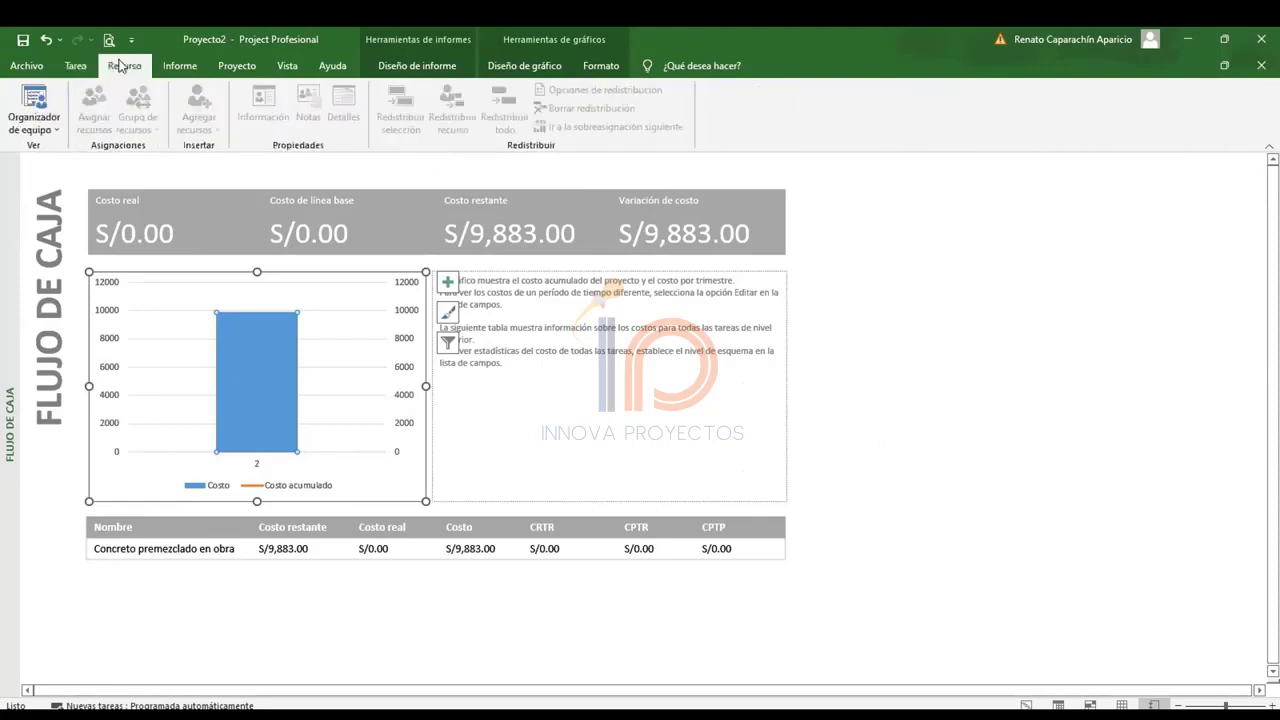
key(Down)
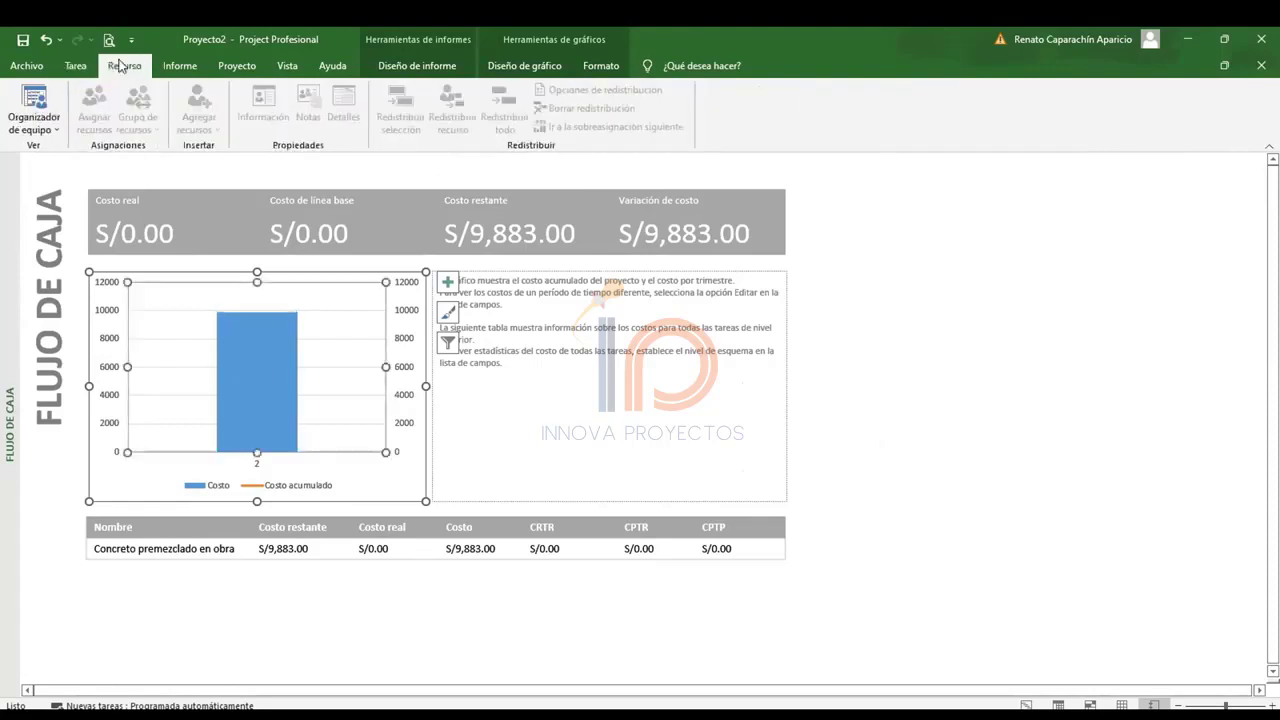
key(ctrl+z)
key(ctrl+z)
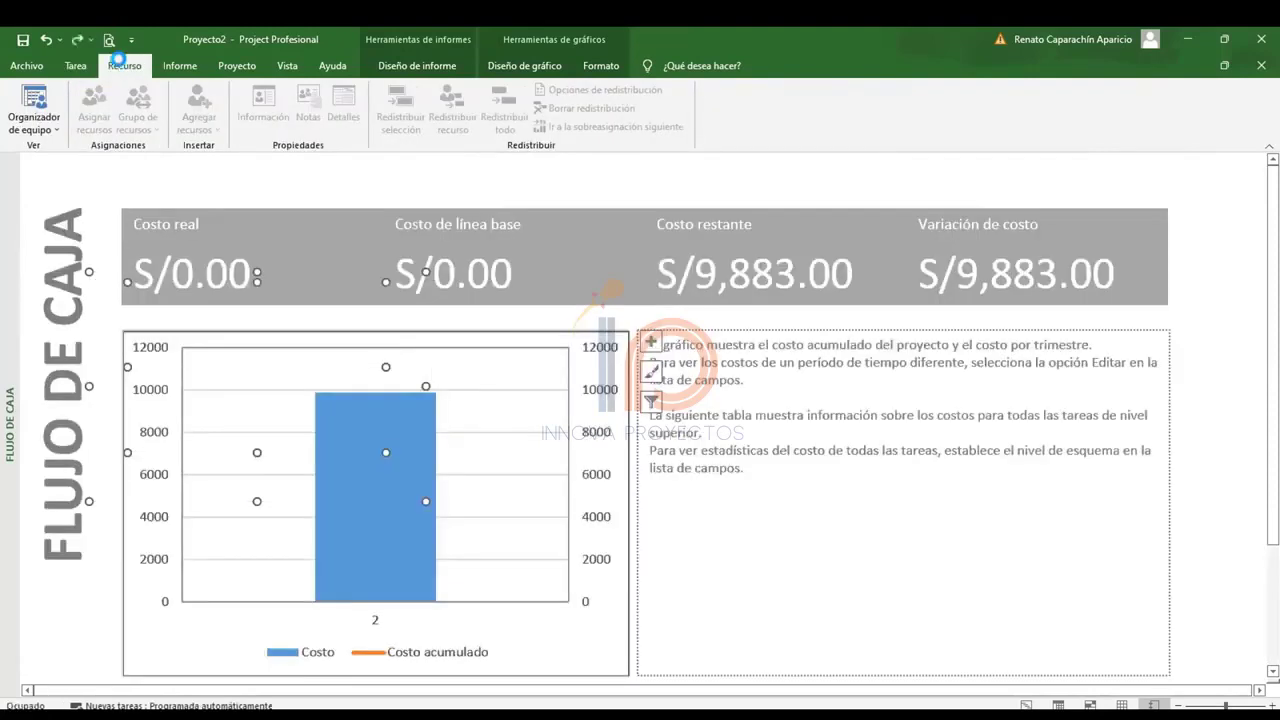
key(ctrl+z)
key(ctrl+z)
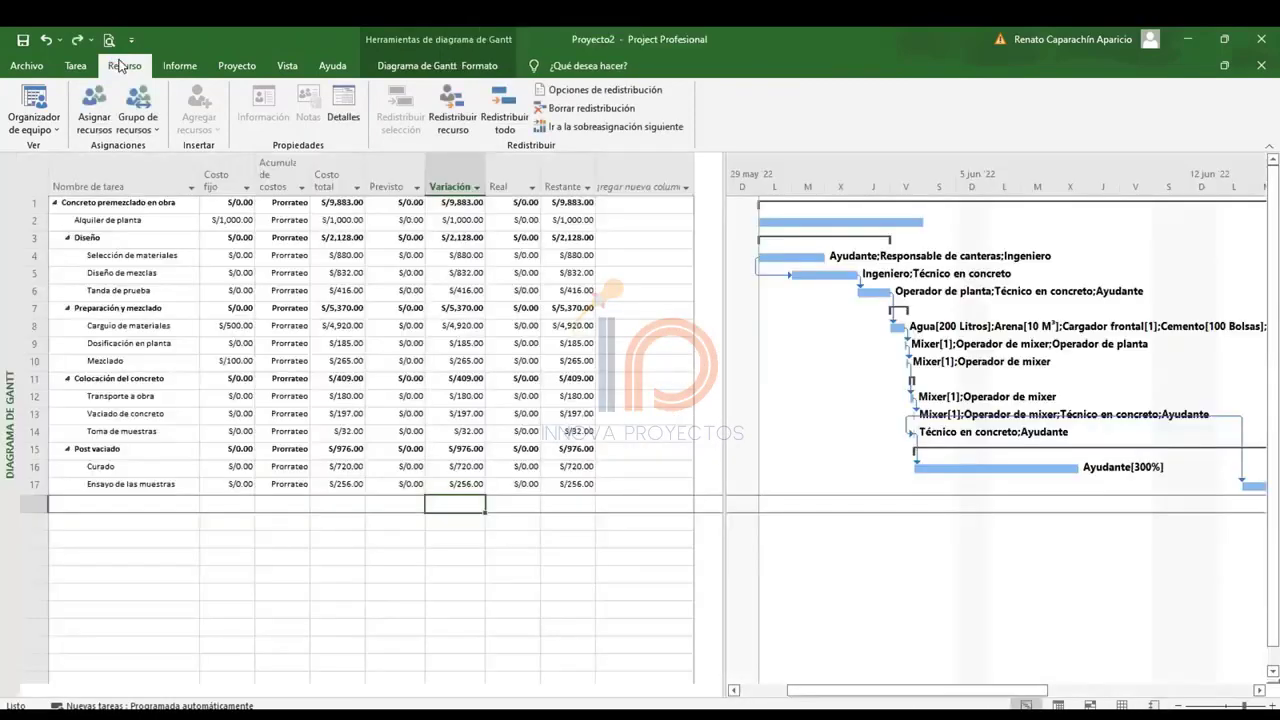
Examine the assigned resources and general information of the Diseño de mezclas task.
click(240, 342)
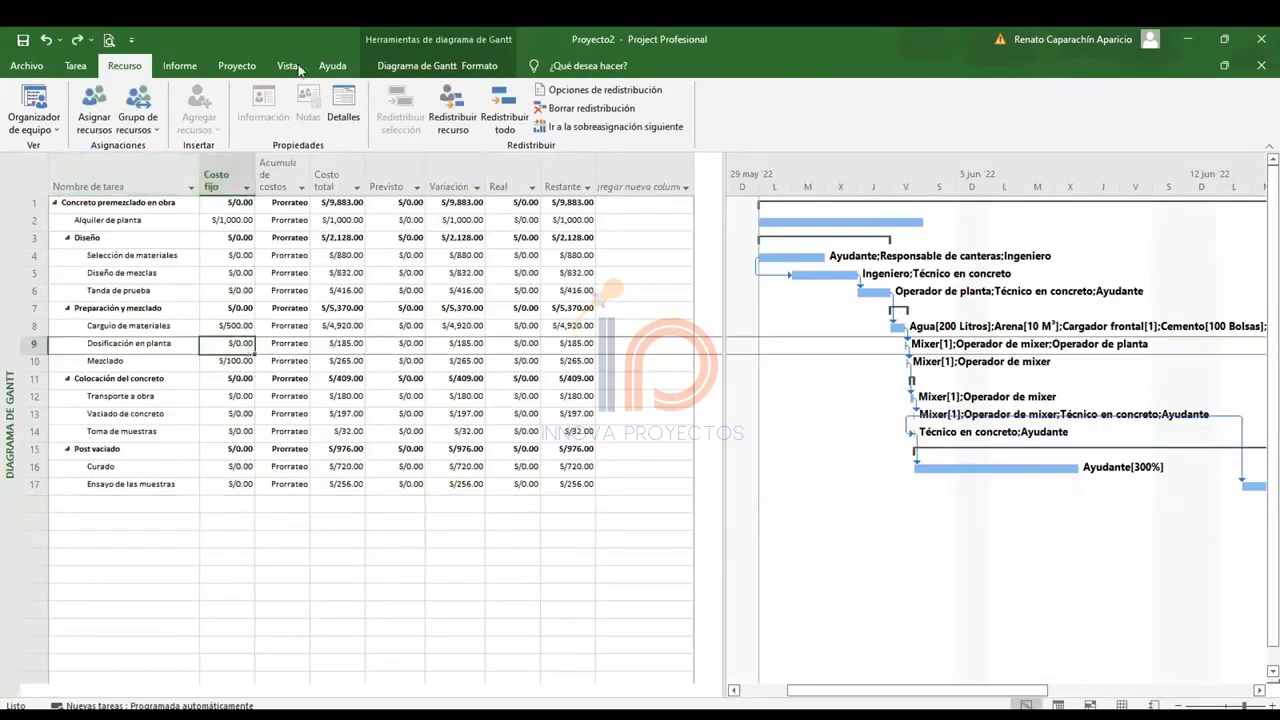
double_click(150, 278)
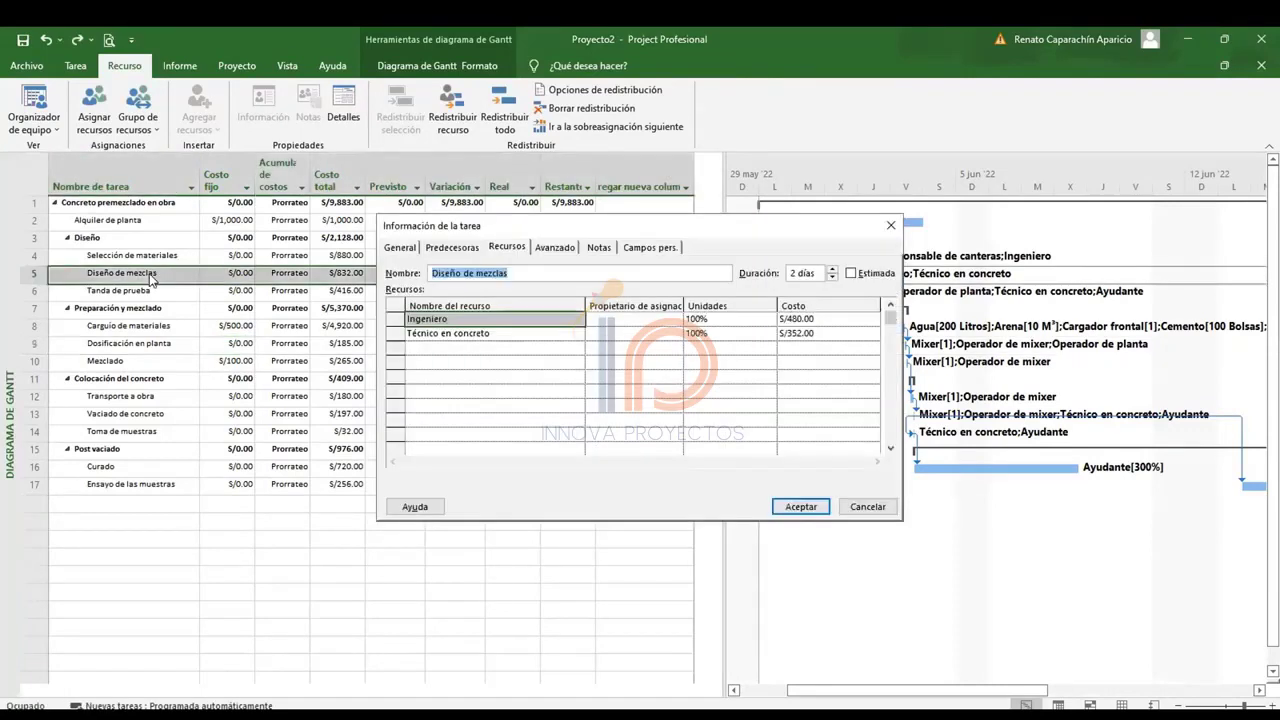
click(399, 248)
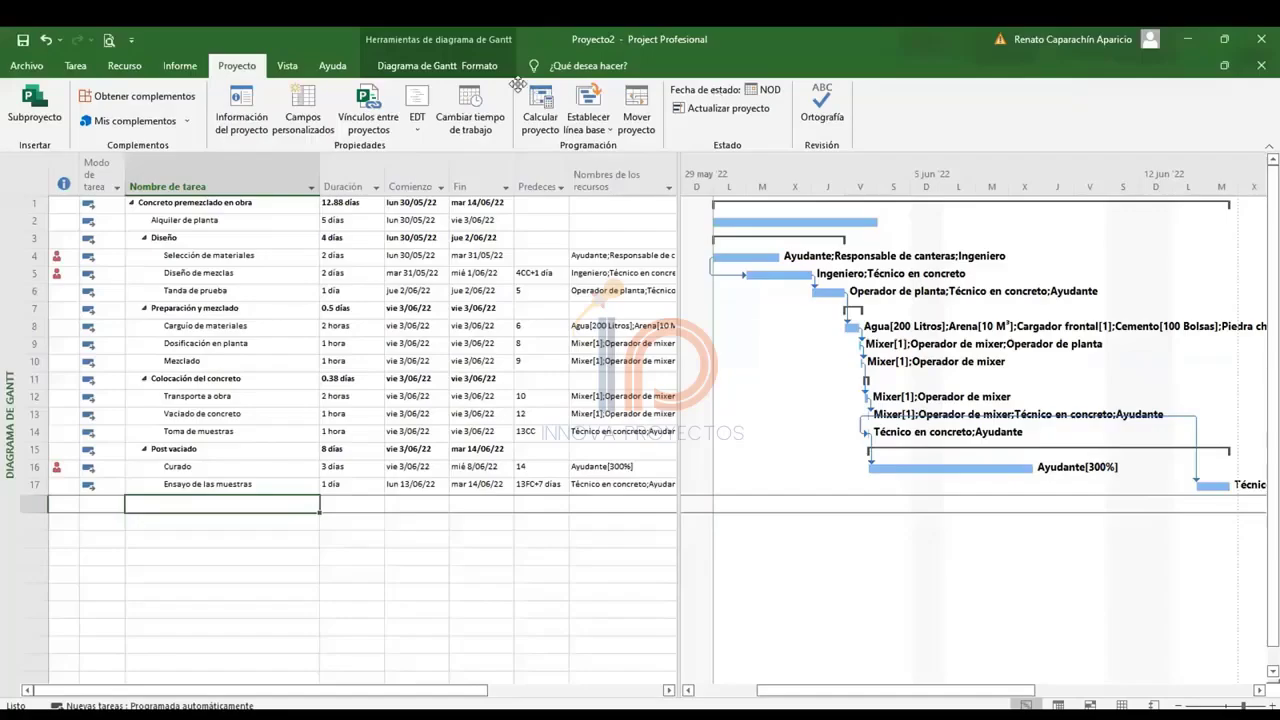
Show the Gantt chart view and examine the project statistics for dates, duration, work and cost.
click(930, 88)
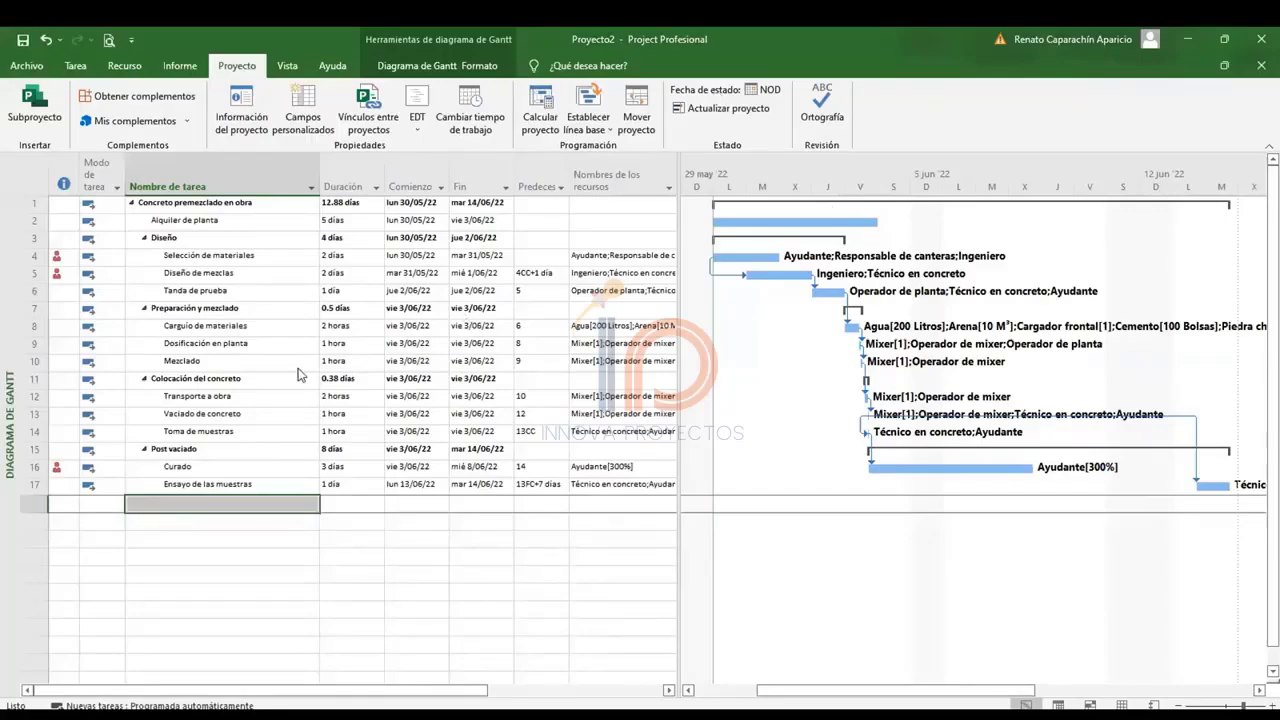
click(80, 71)
click(76, 66)
click(40, 125)
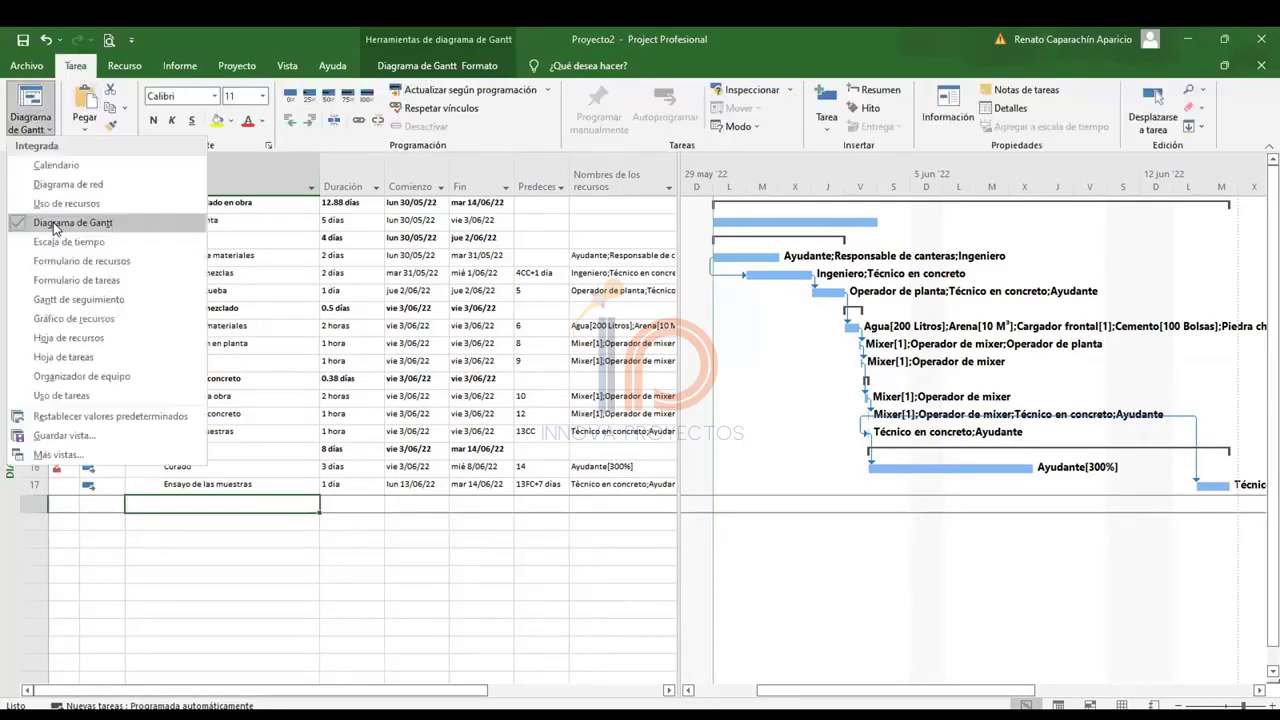
click(55, 226)
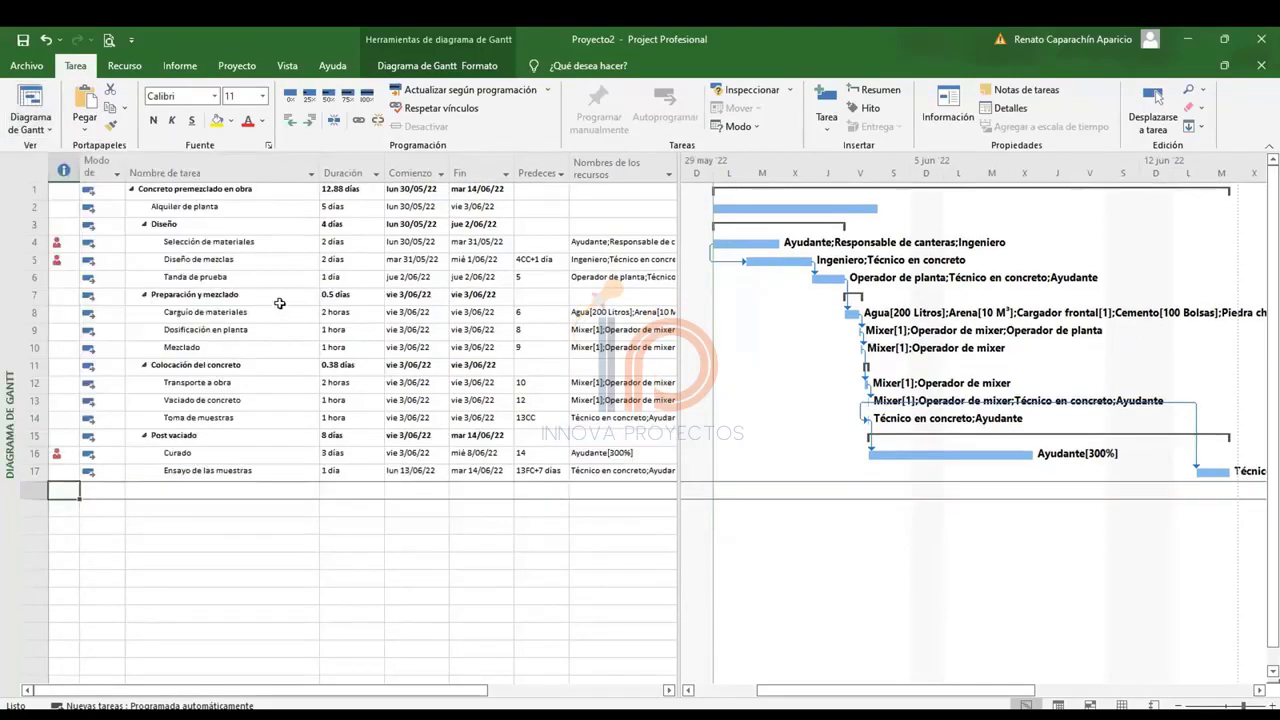
click(237, 66)
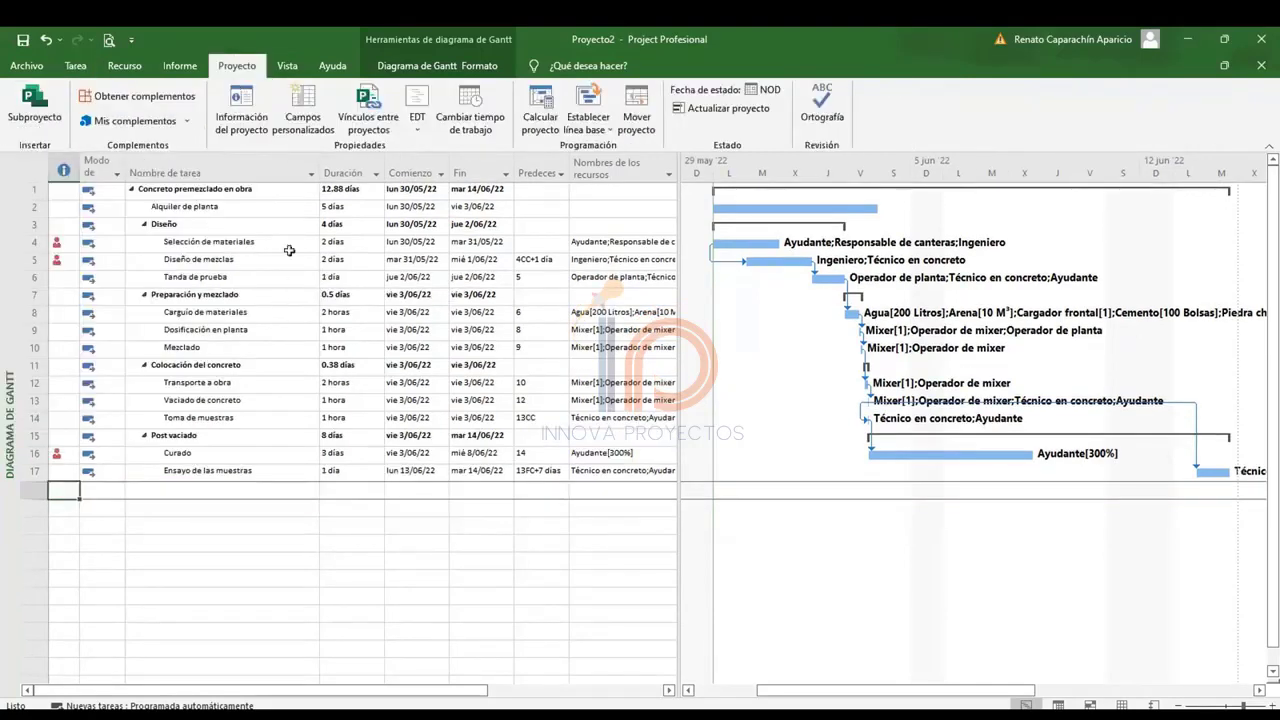
click(240, 110)
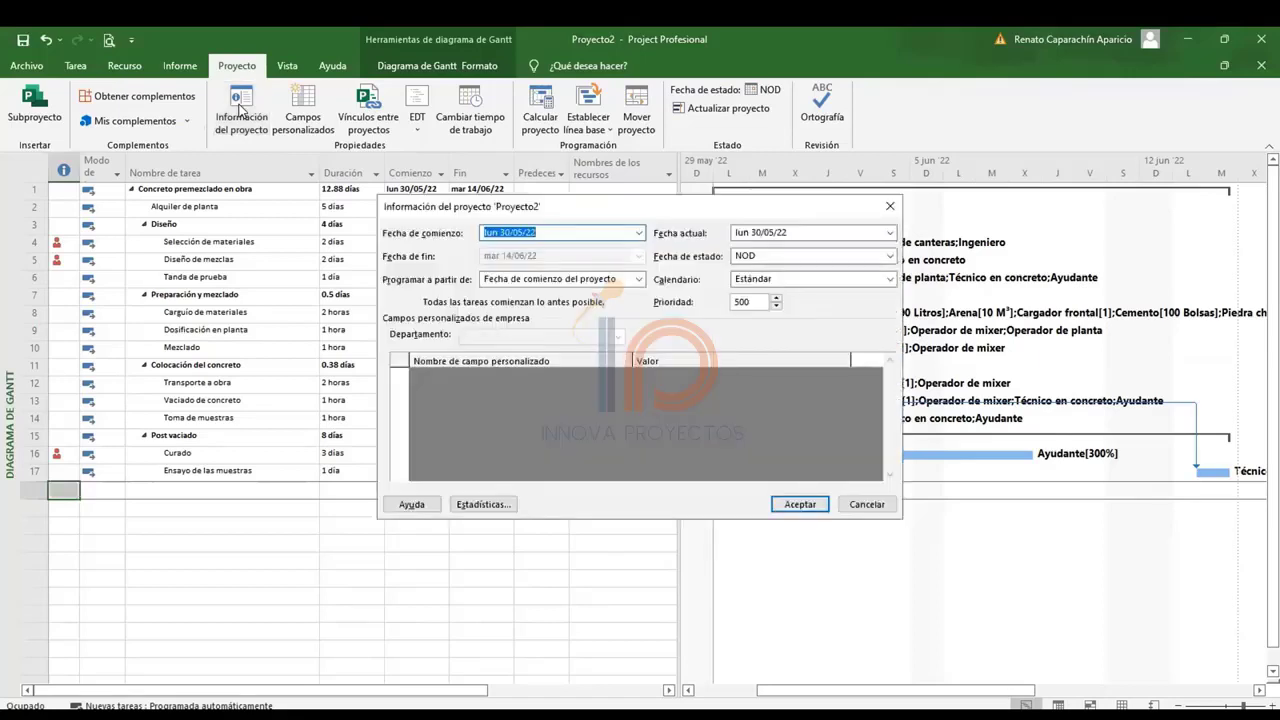
click(486, 506)
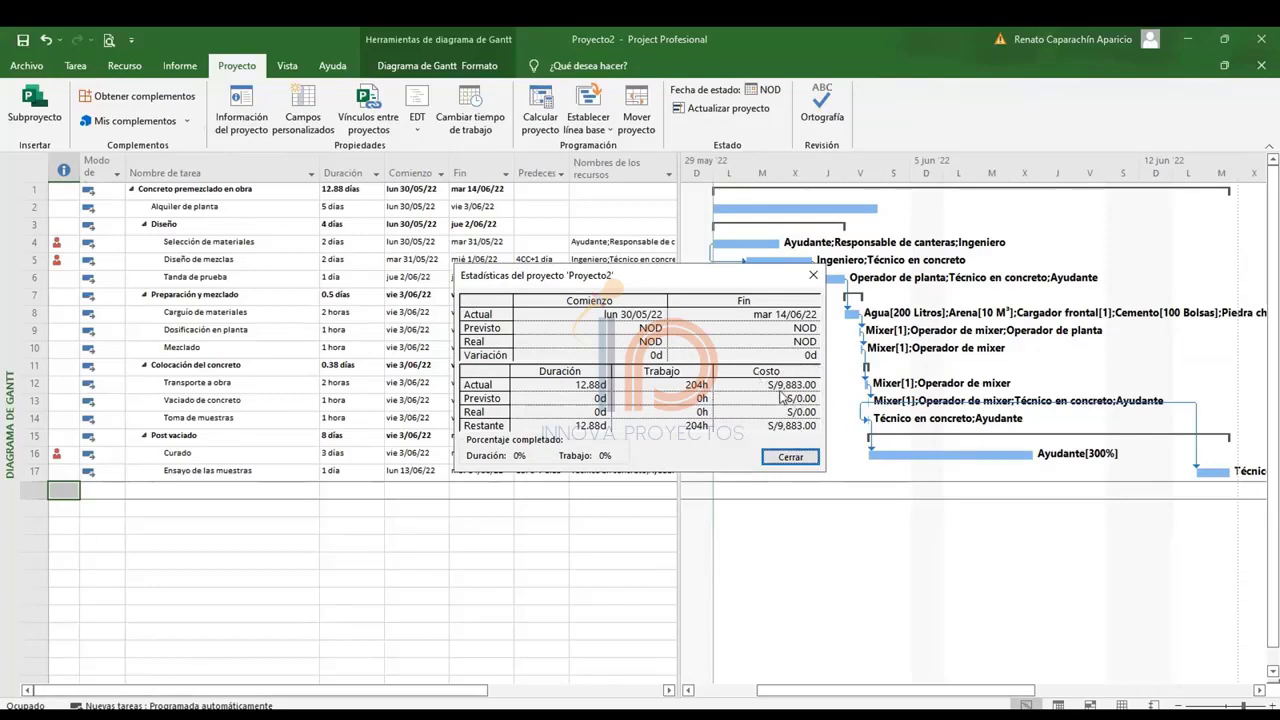
click(788, 458)
Apply the Costo table to the Gantt chart to list fixed and total costs per task.
click(242, 311)
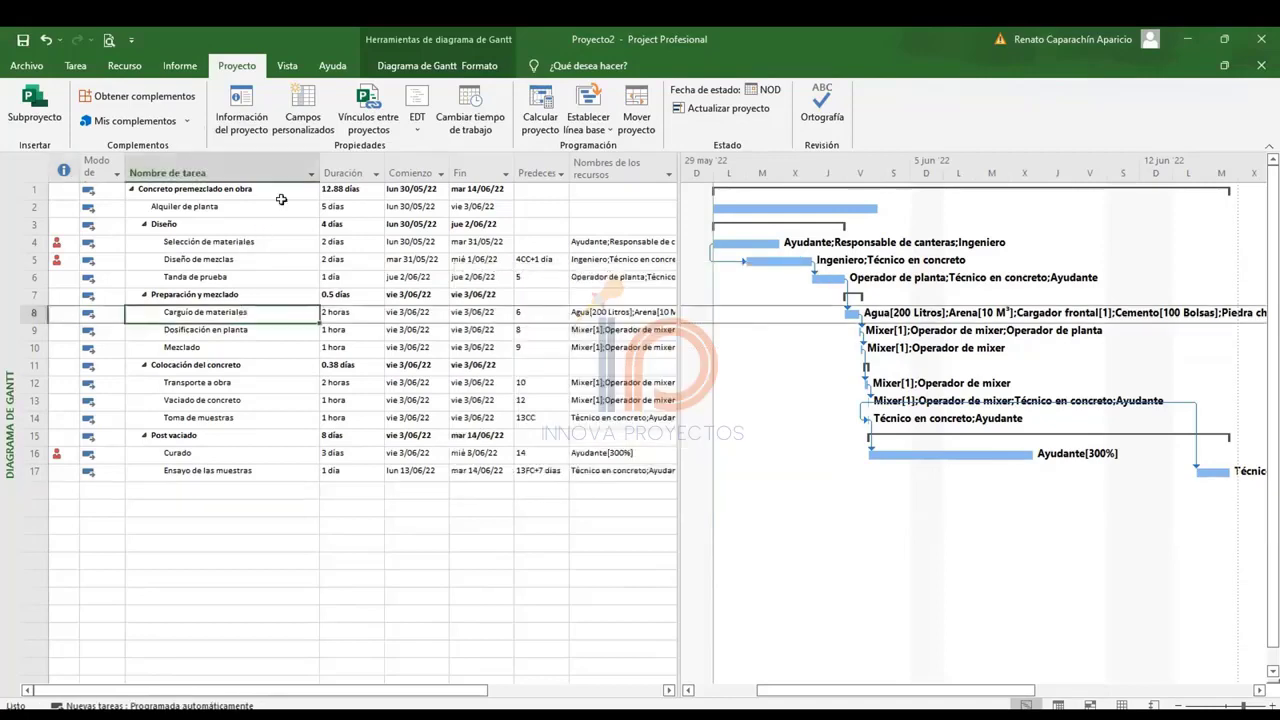
click(287, 68)
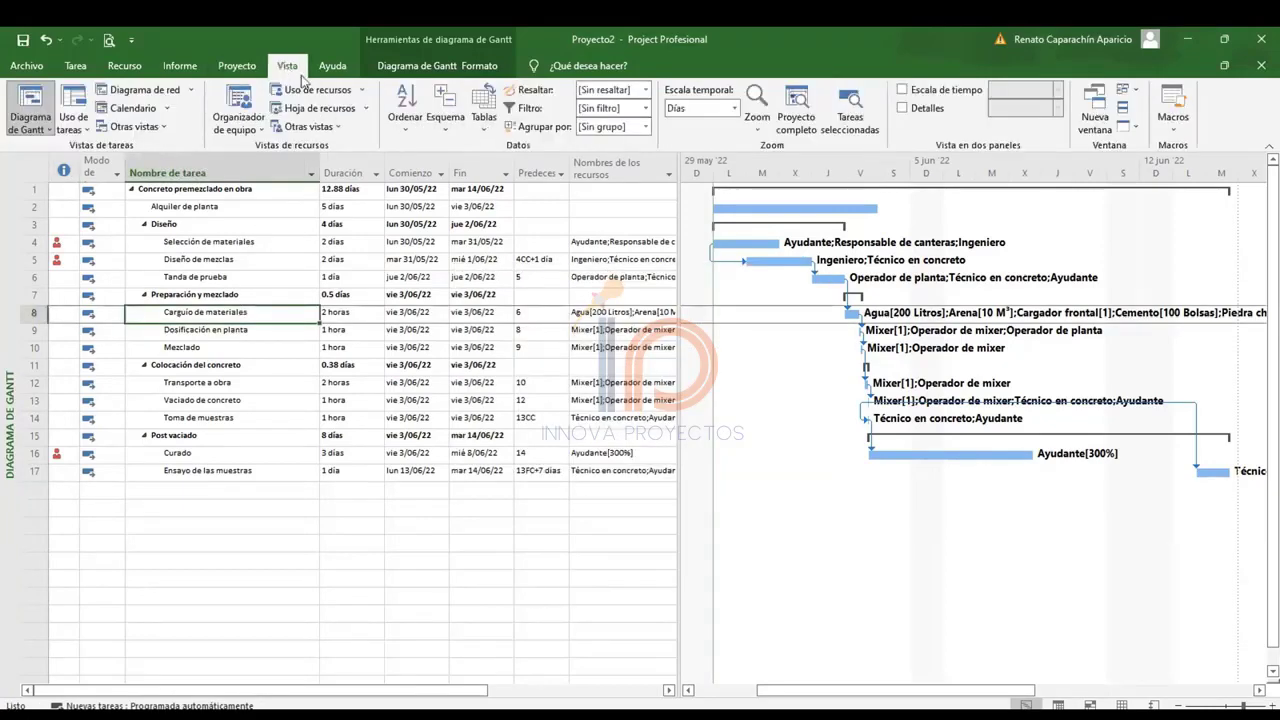
click(480, 132)
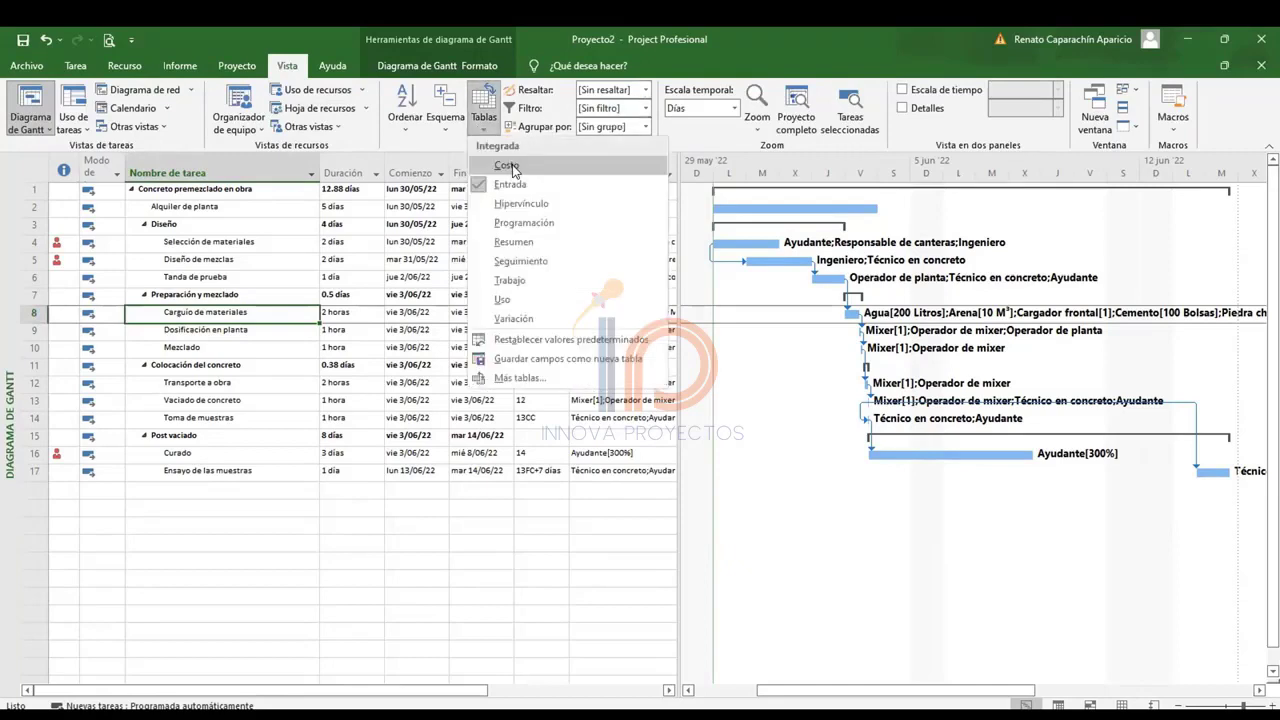
click(507, 167)
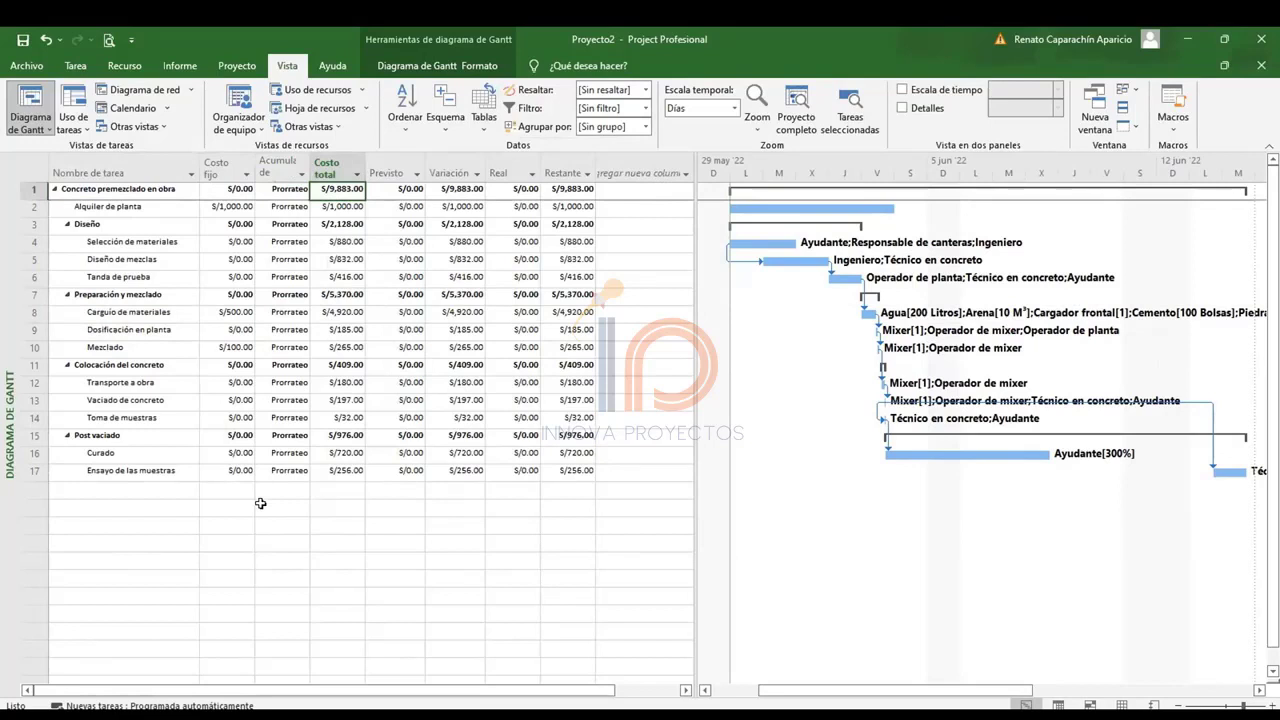
click(236, 515)
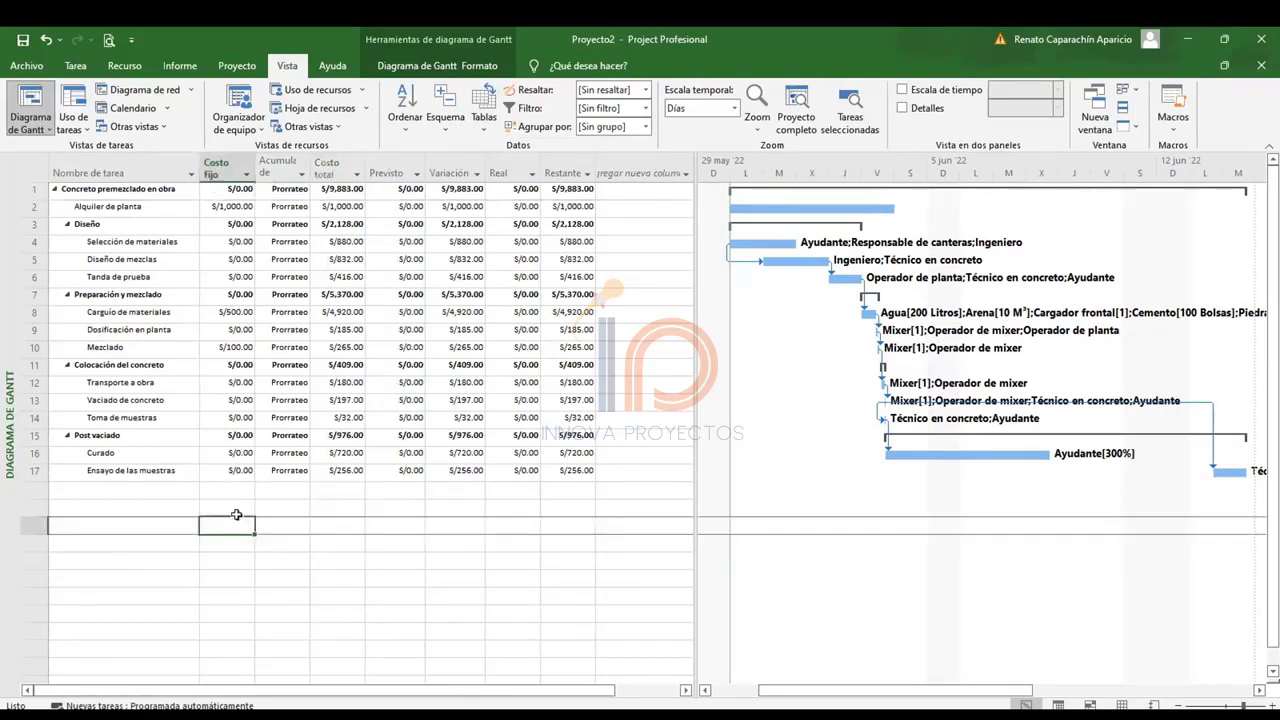
Preview the Informe del flujo de caja template among the visual reports, and close the dialog without generating a report.
click(176, 505)
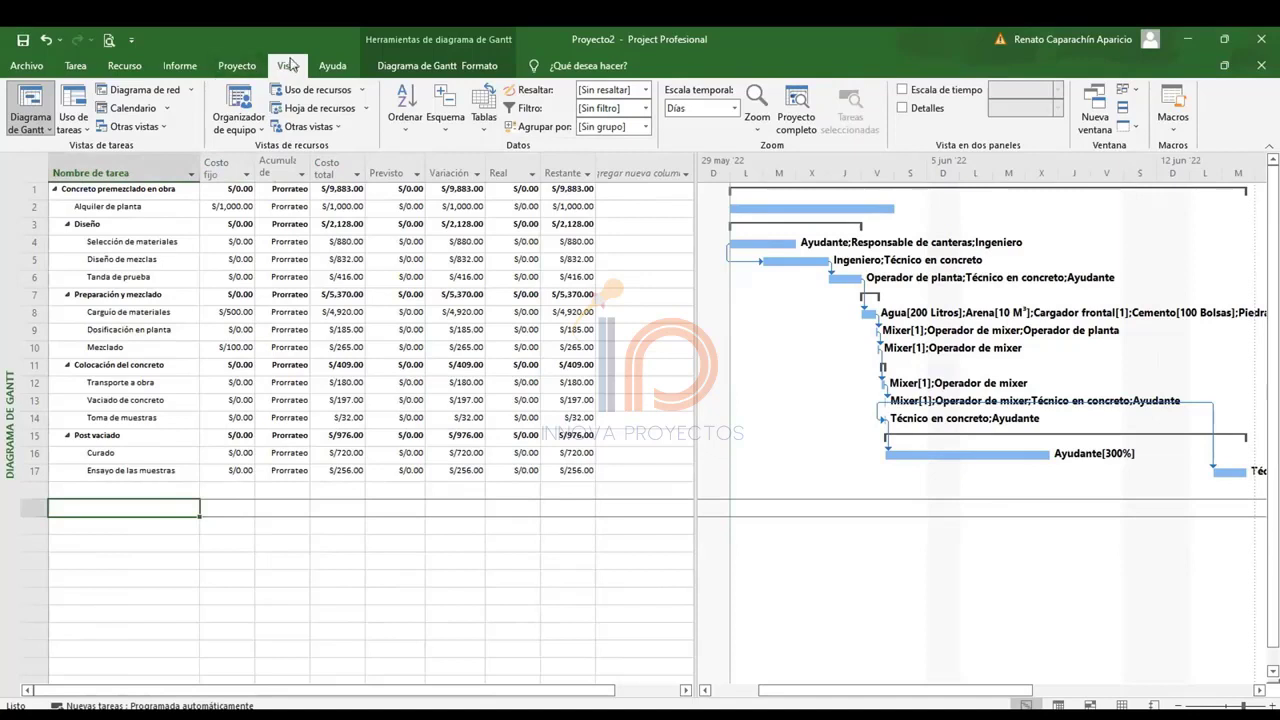
click(180, 65)
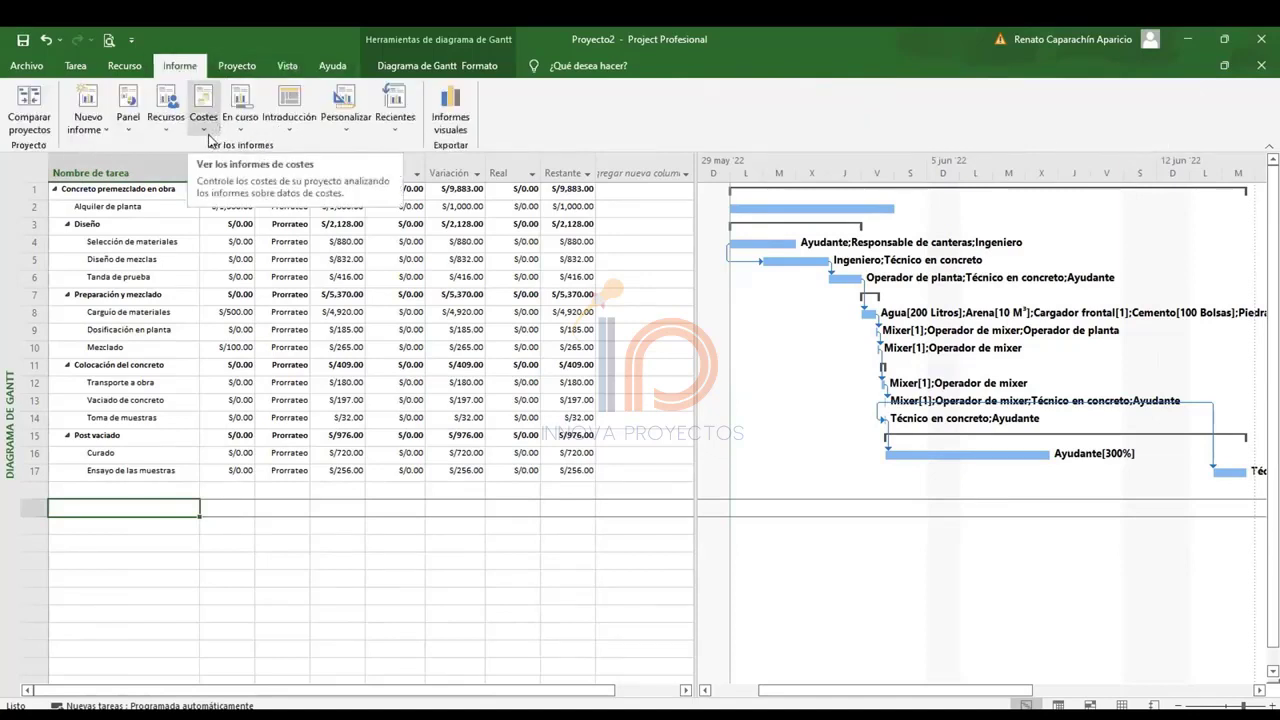
click(462, 122)
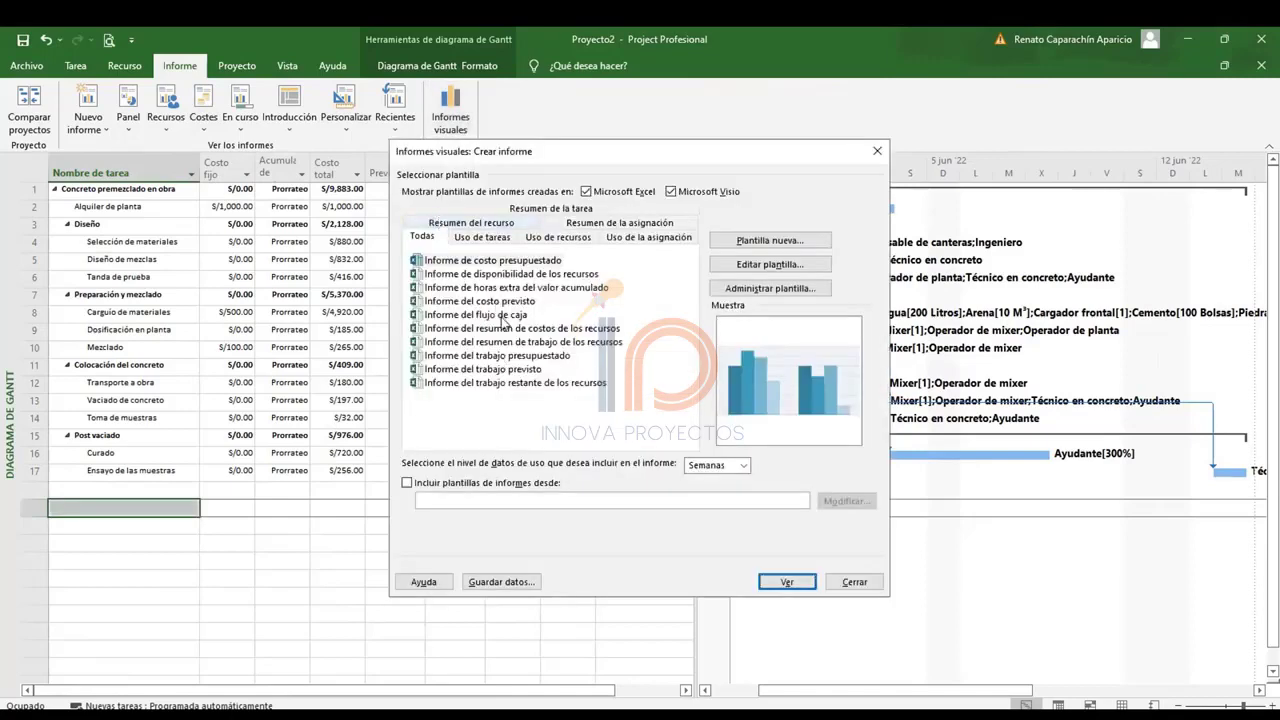
click(500, 315)
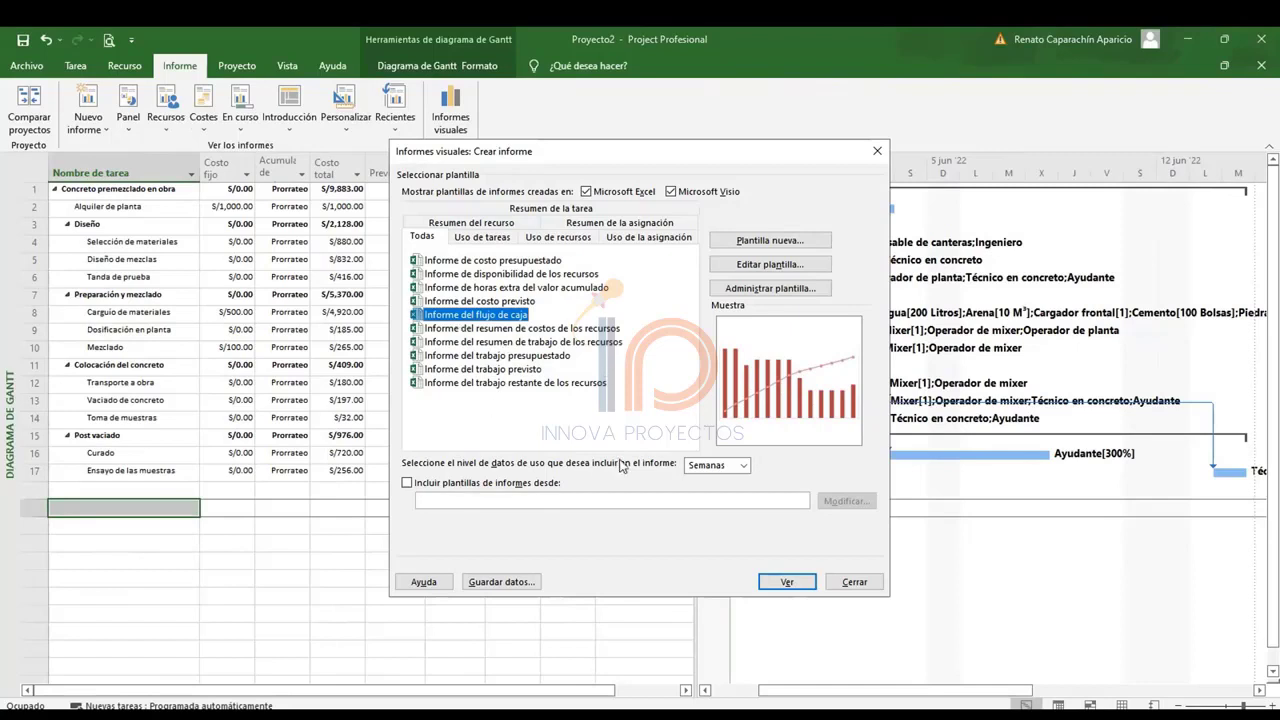
click(854, 584)
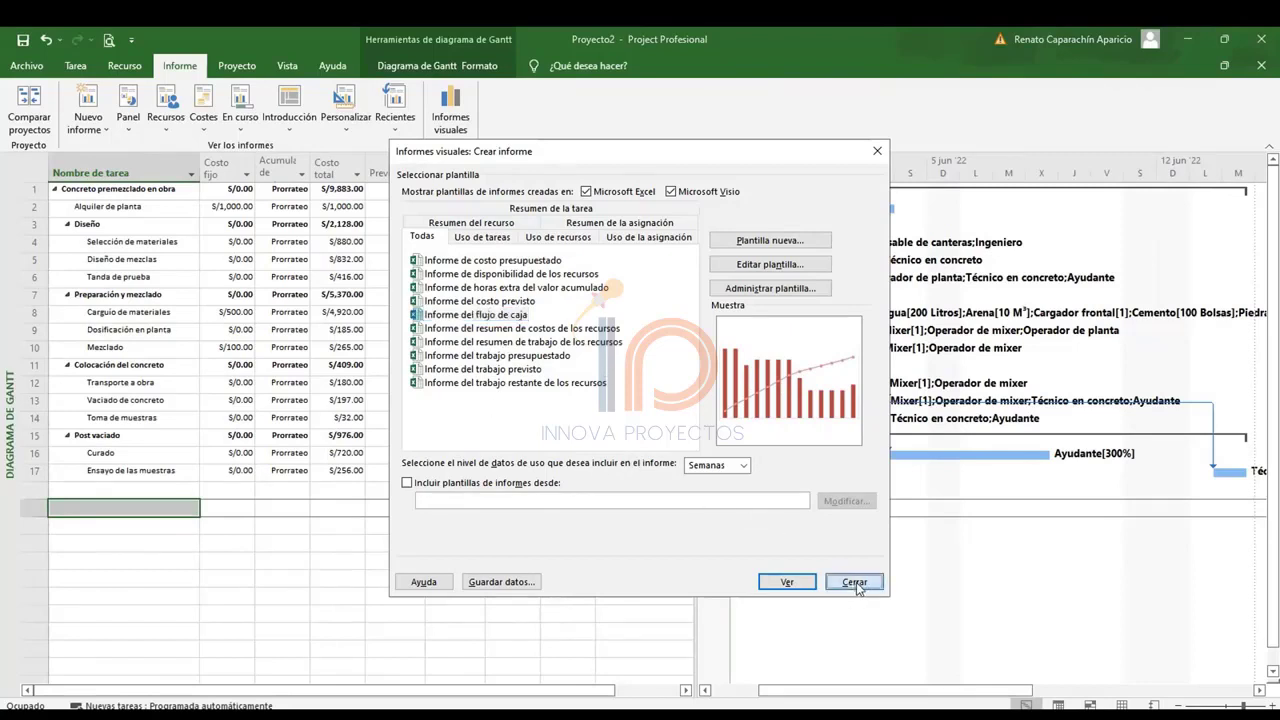
Examine the Información general de costos report, and undo the view change to return to the Gantt chart's cost table.
click(203, 110)
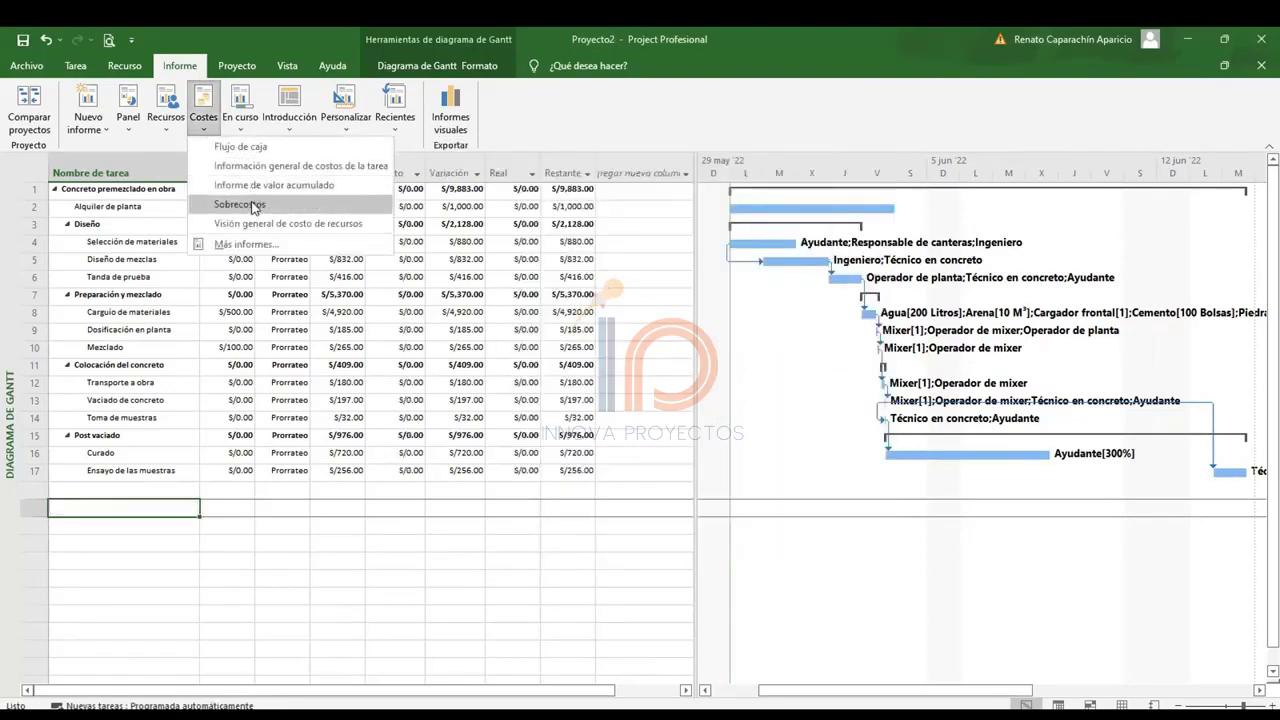
click(167, 128)
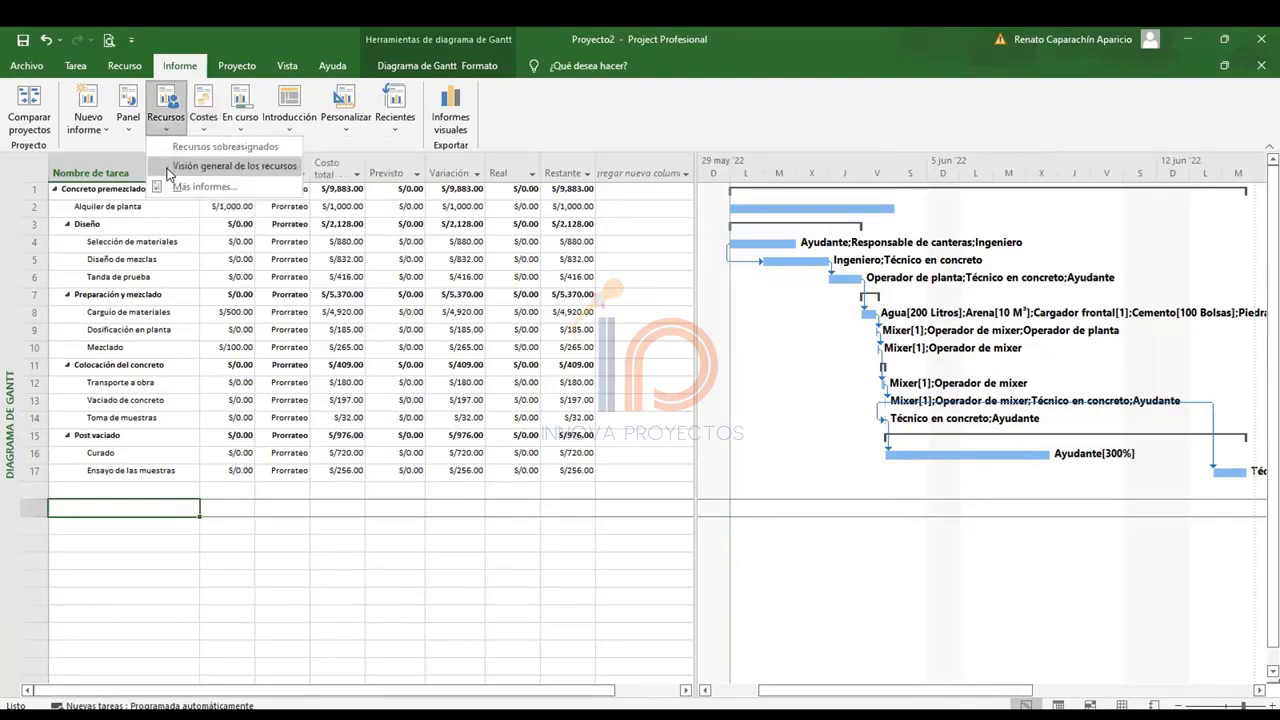
click(127, 135)
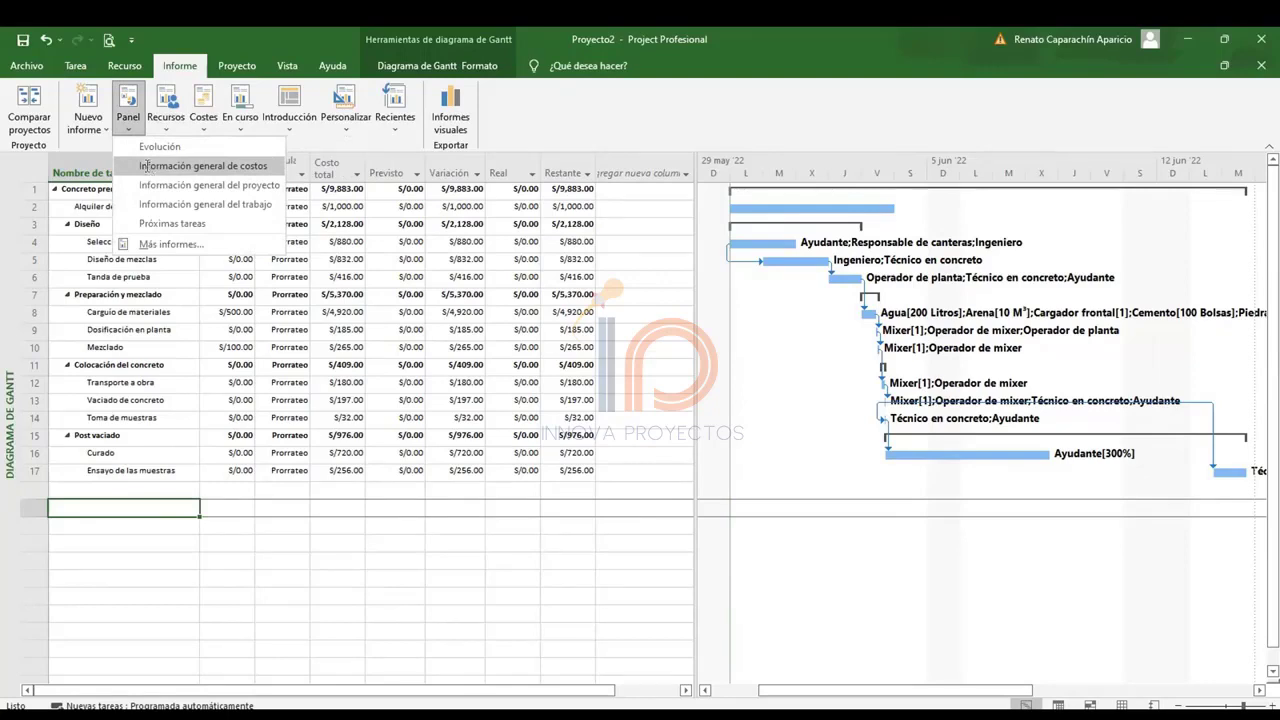
click(144, 166)
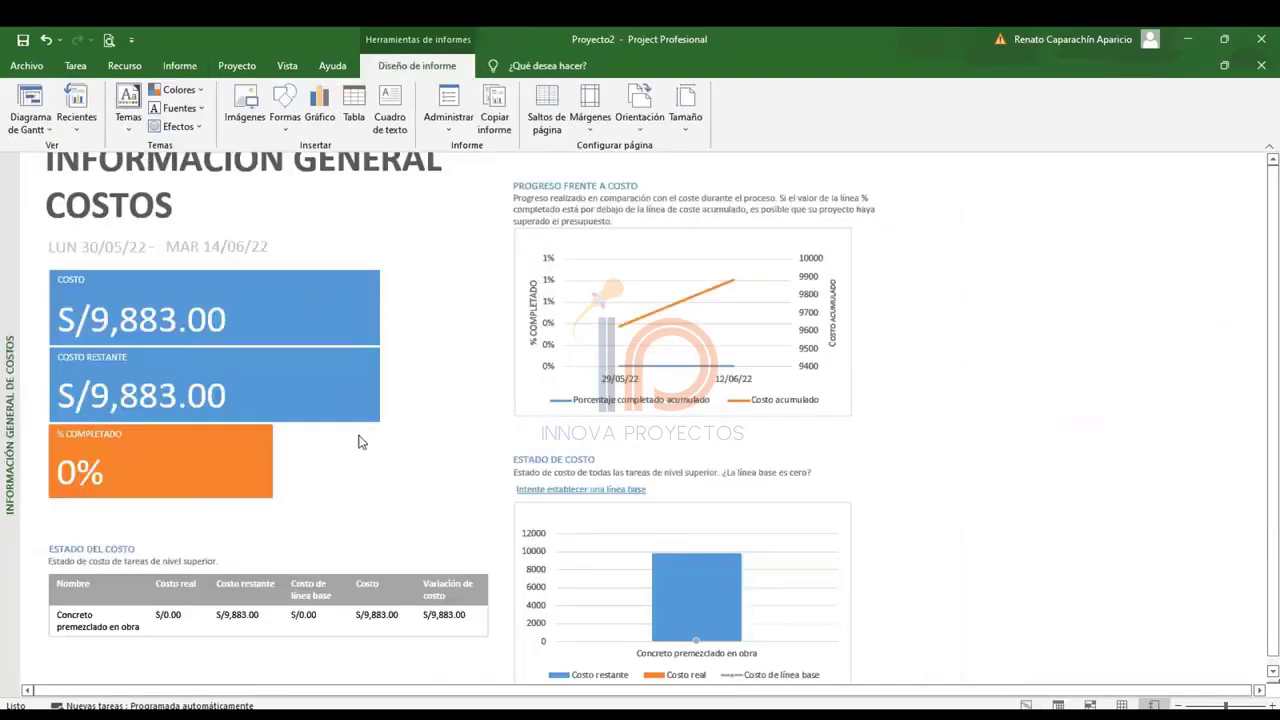
scroll(418, 340, down, 2)
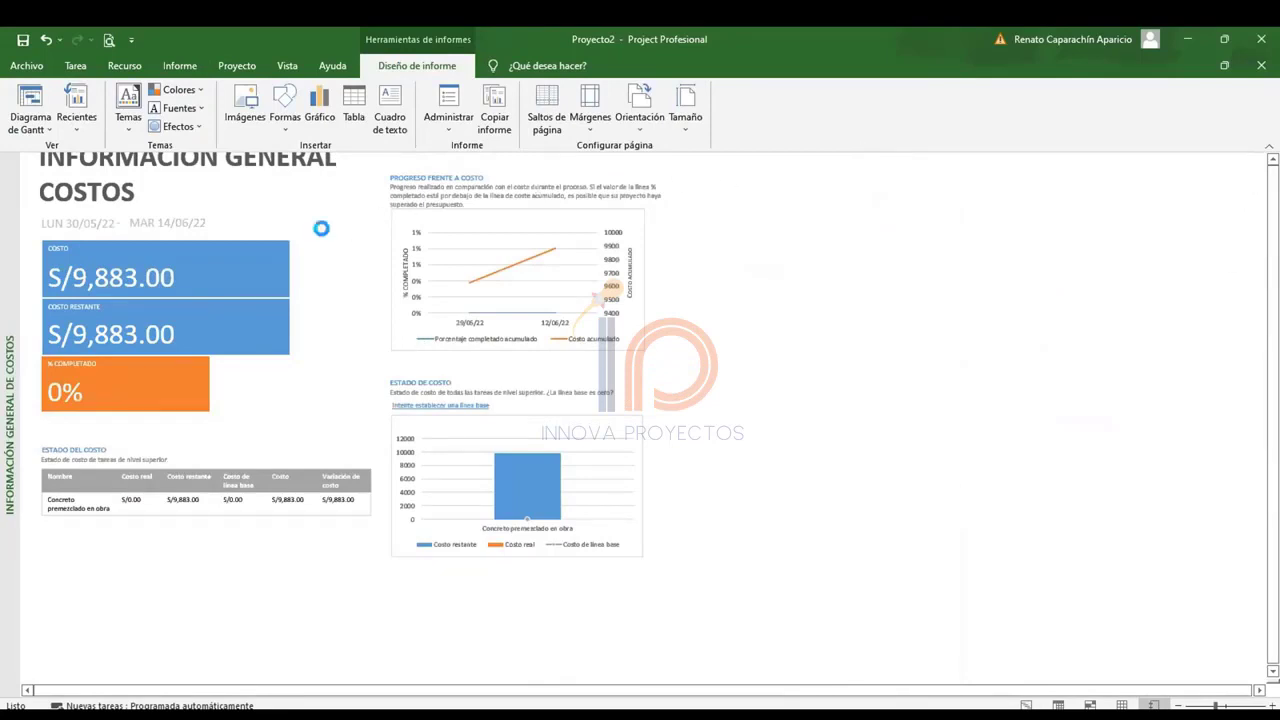
scroll(326, 234, up, 1)
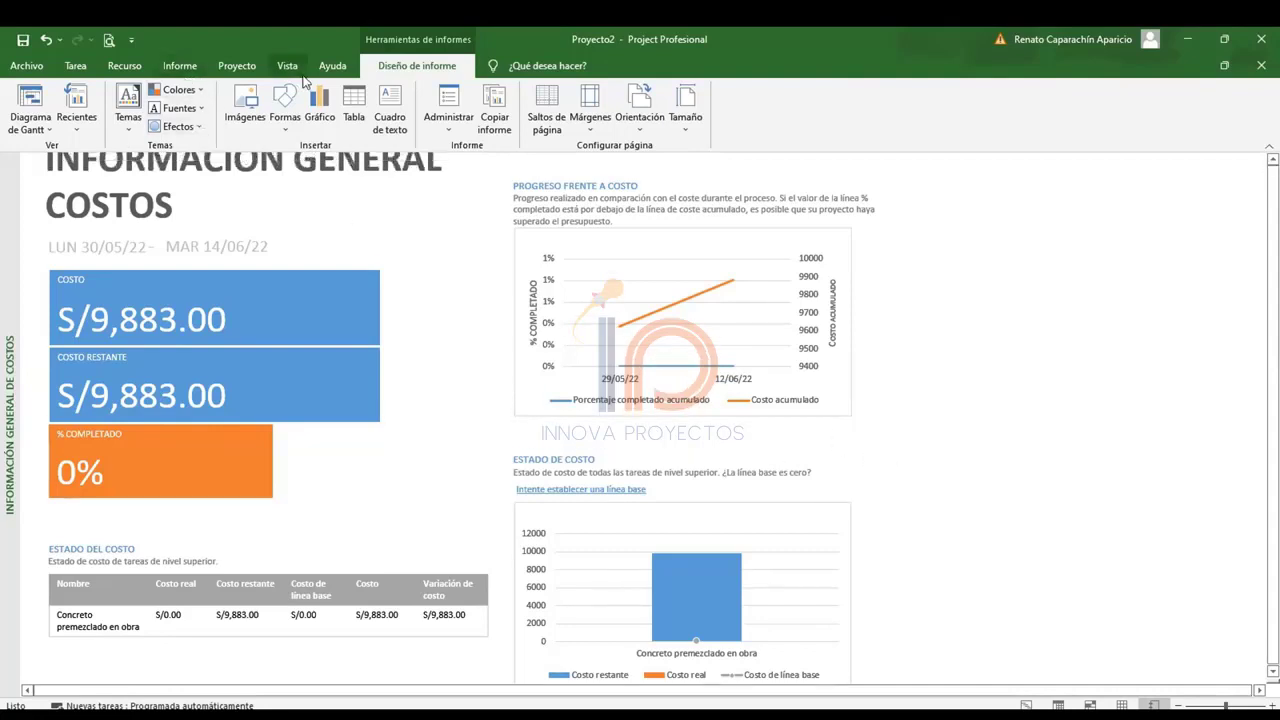
key(ctrl+z)
key(ctrl+z)
key(ctrl+z)
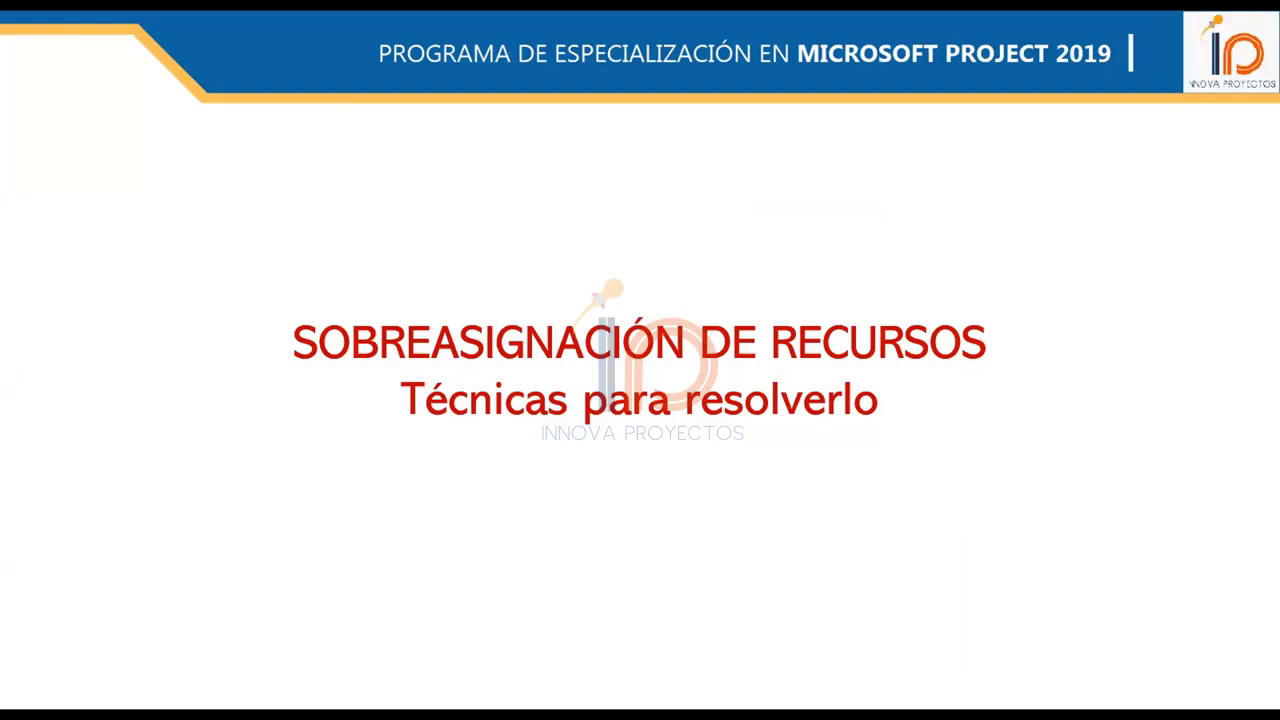
key(Right)
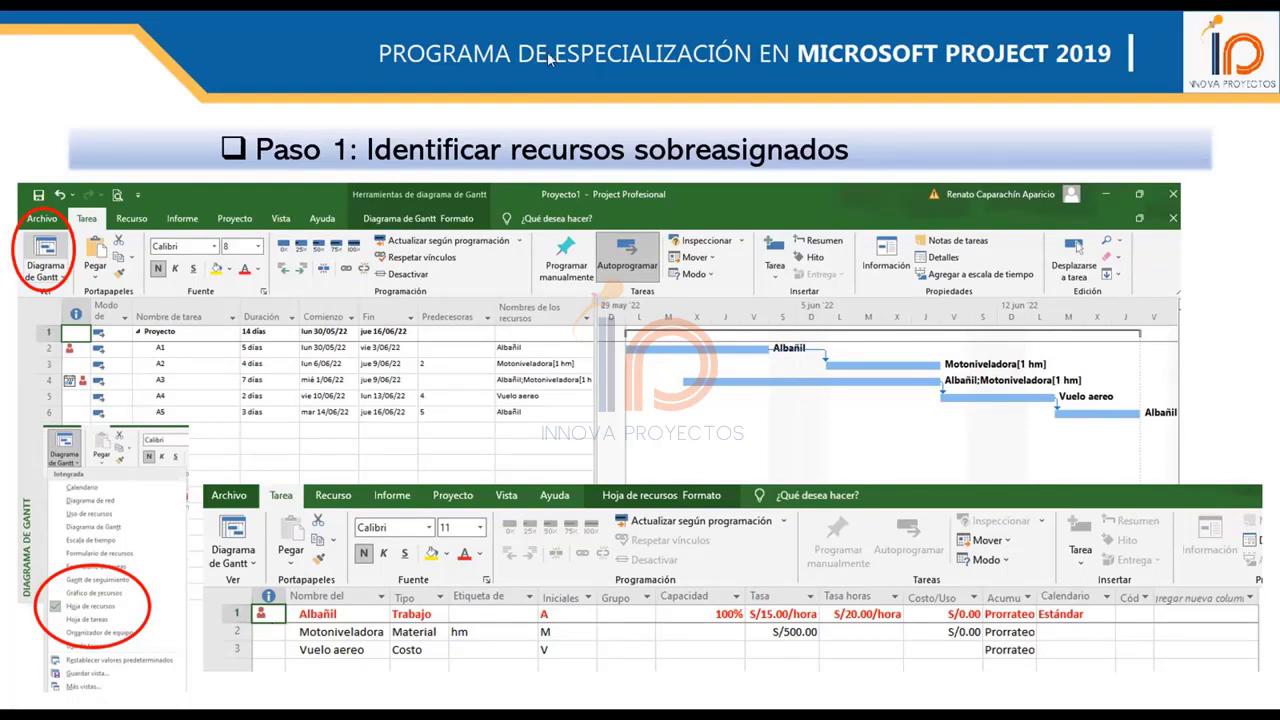
Switch to Project, show the Hoja de recursos view and inspect the Ayudante and Ingeniero resources for overallocation.
key(alt+Tab)
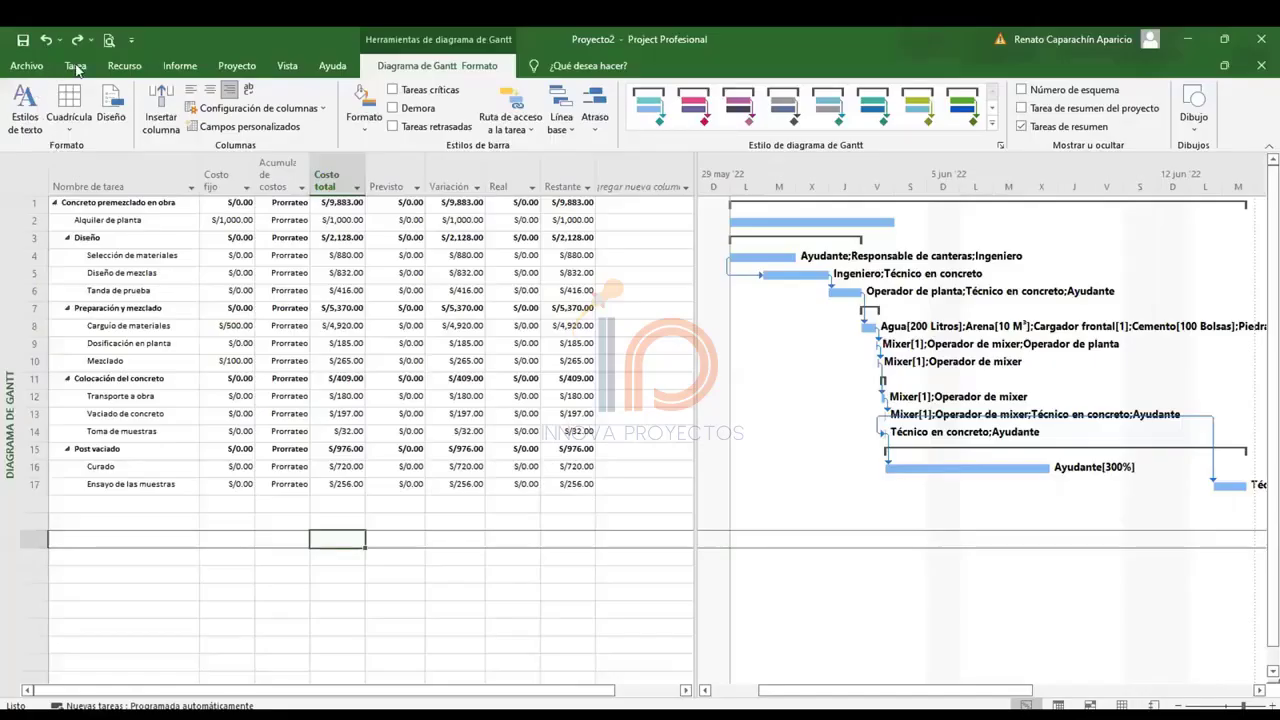
click(76, 66)
click(30, 105)
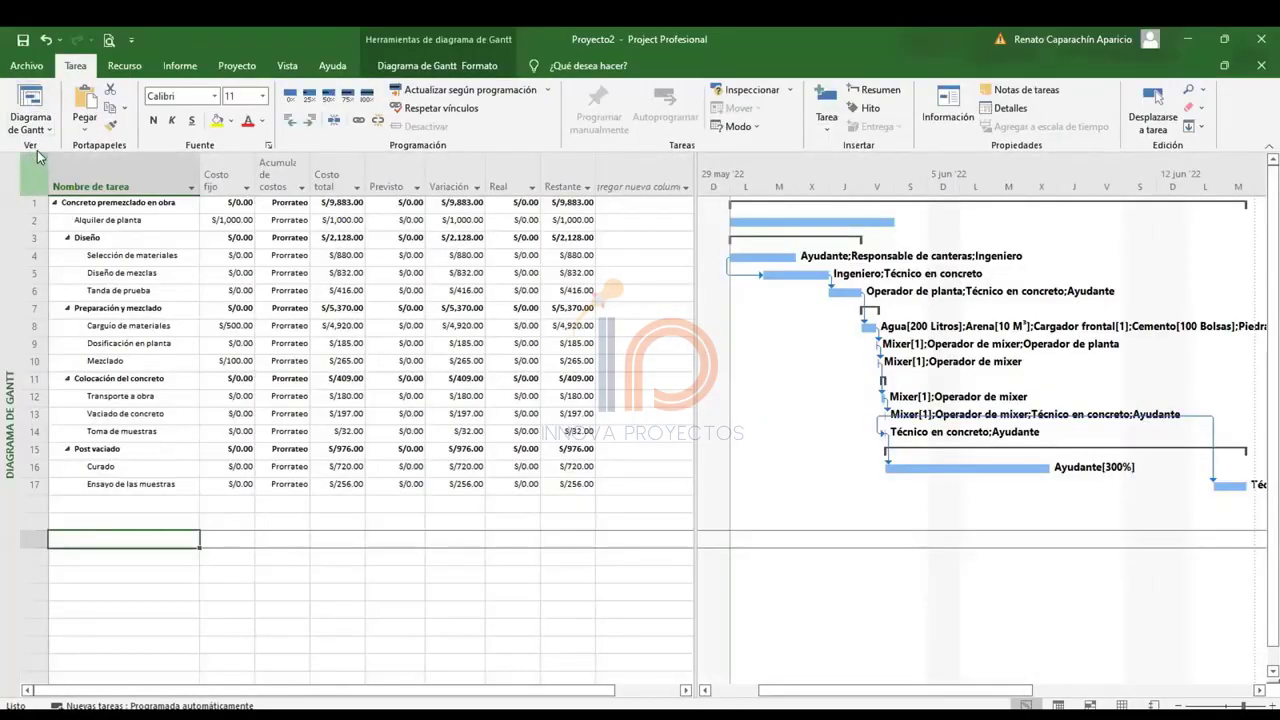
click(36, 138)
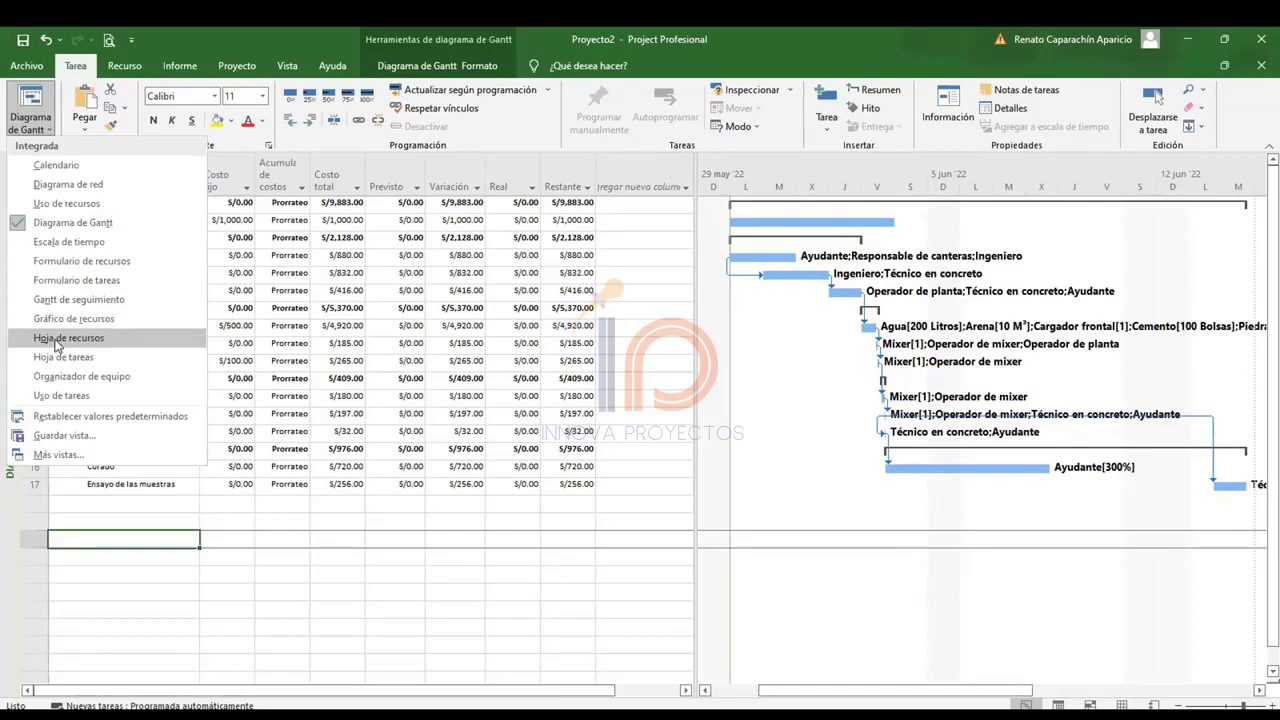
key(Return)
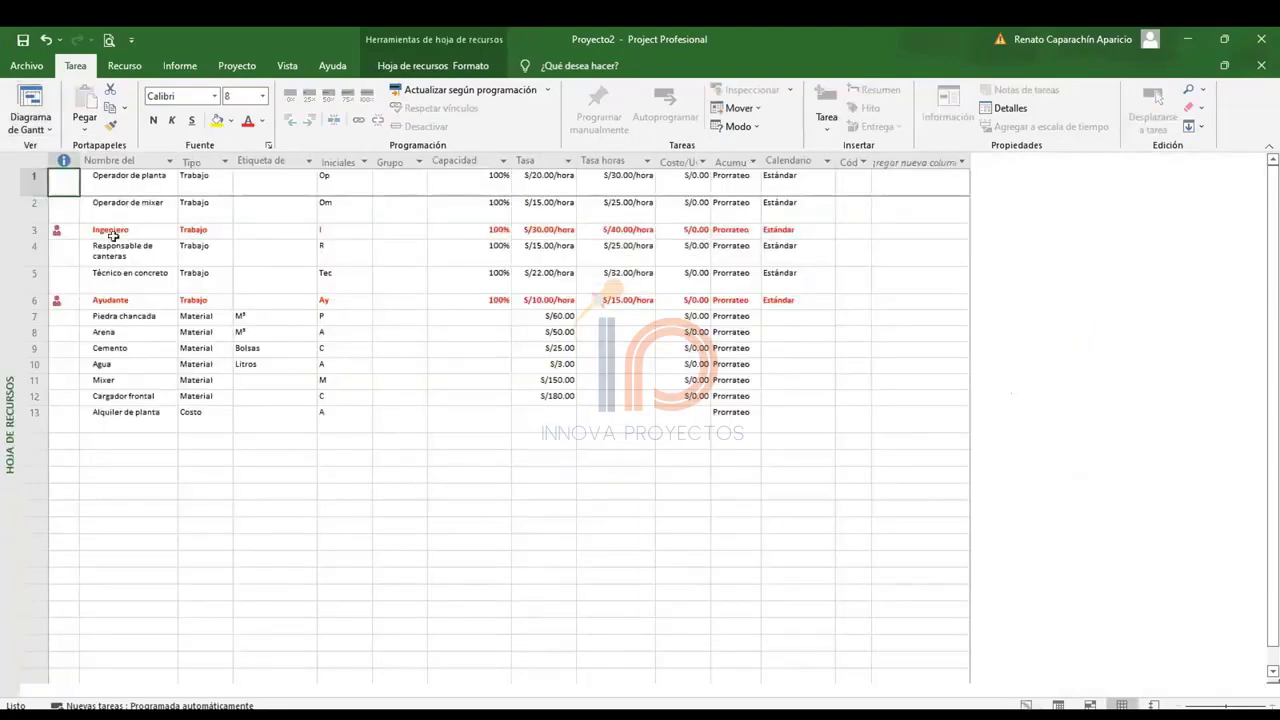
click(108, 303)
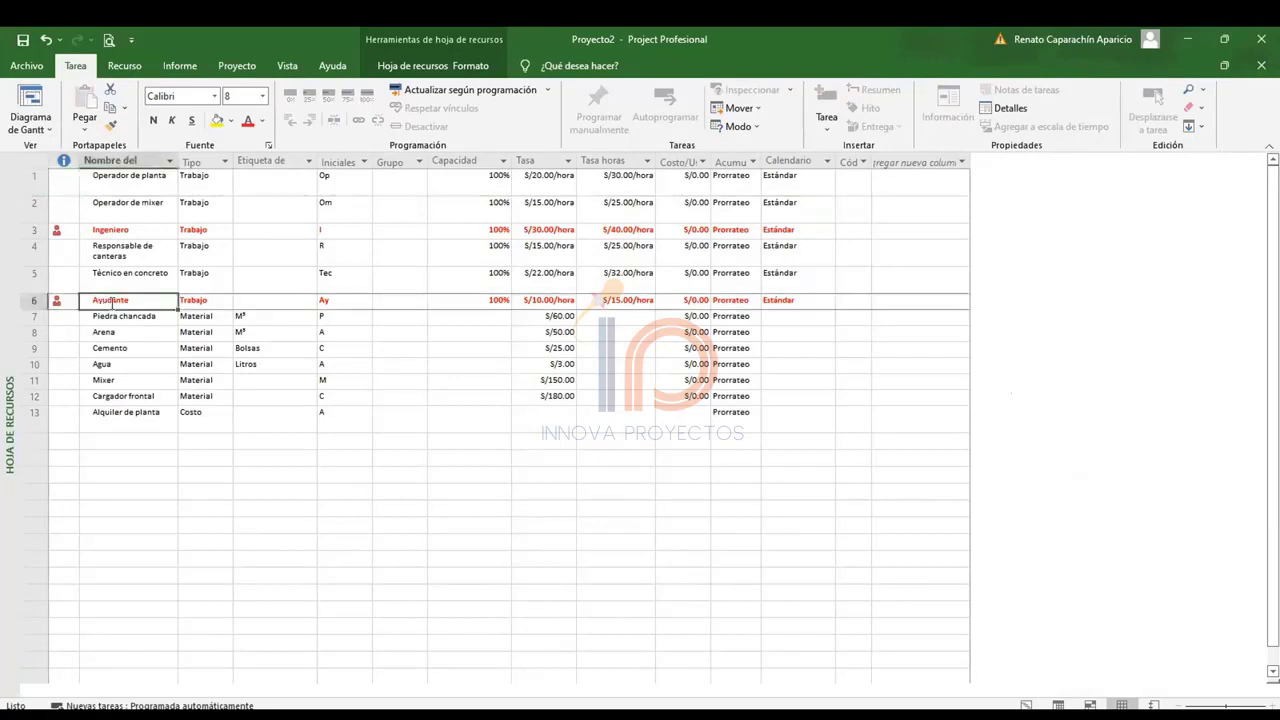
click(139, 231)
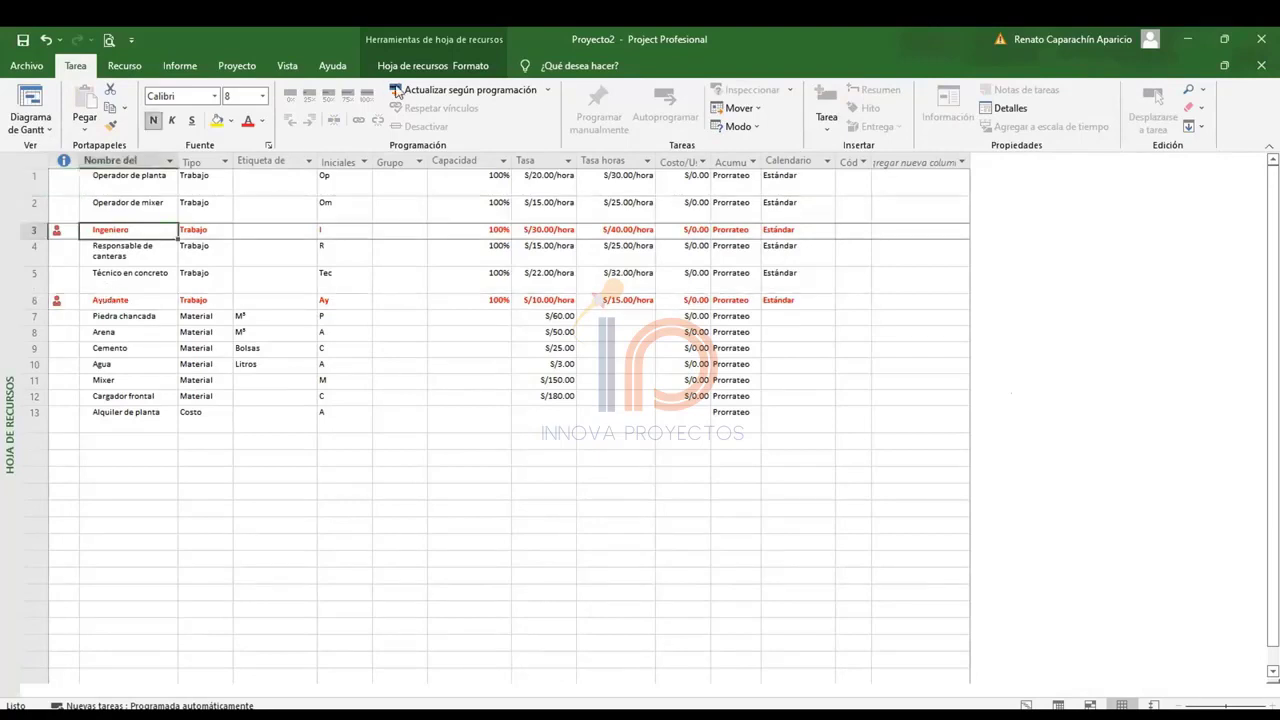
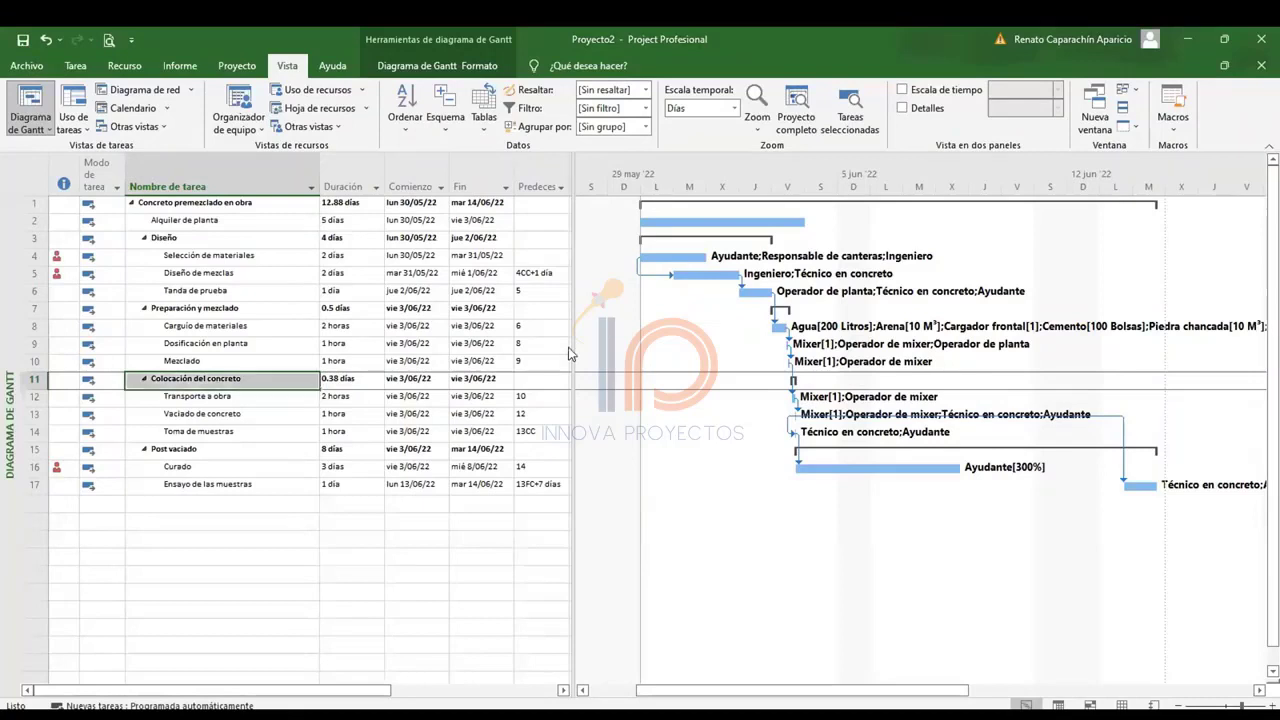
Try to delay the Diseño de mezclas task to start on mié 1/06/22, check its date restriction, and undo the move.
click(248, 256)
click(253, 276)
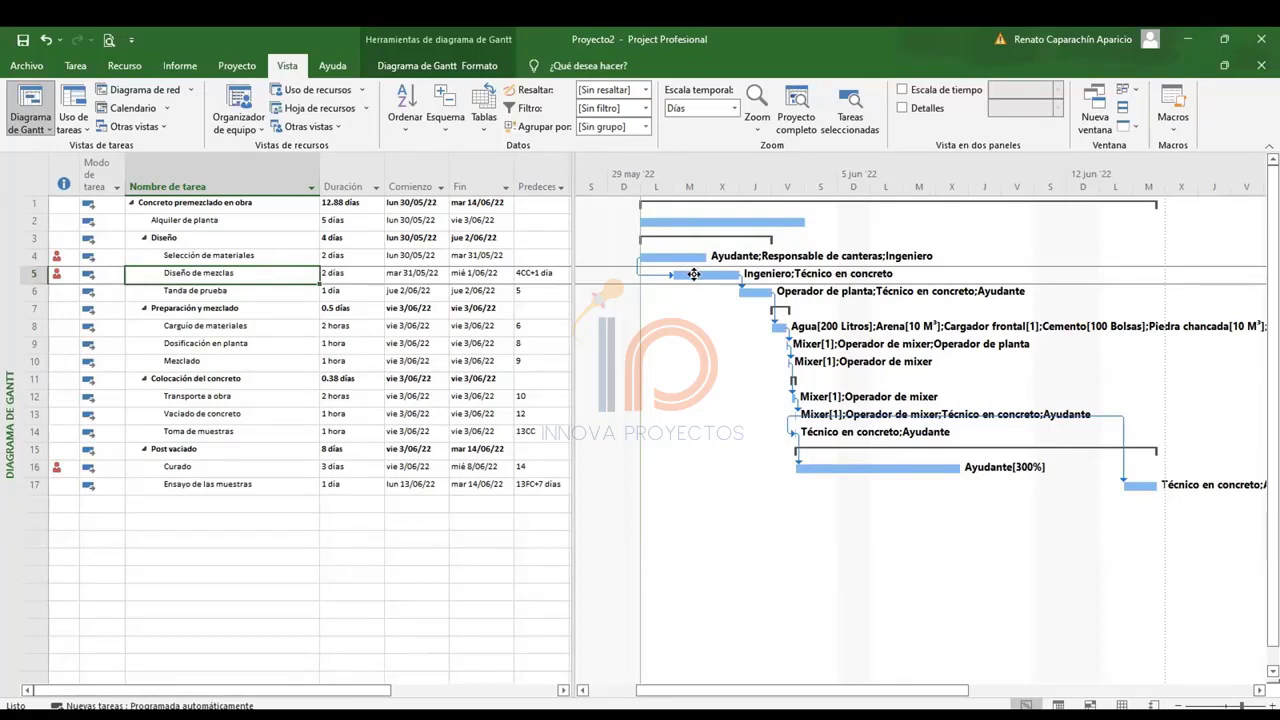
drag(693, 274, 731, 275)
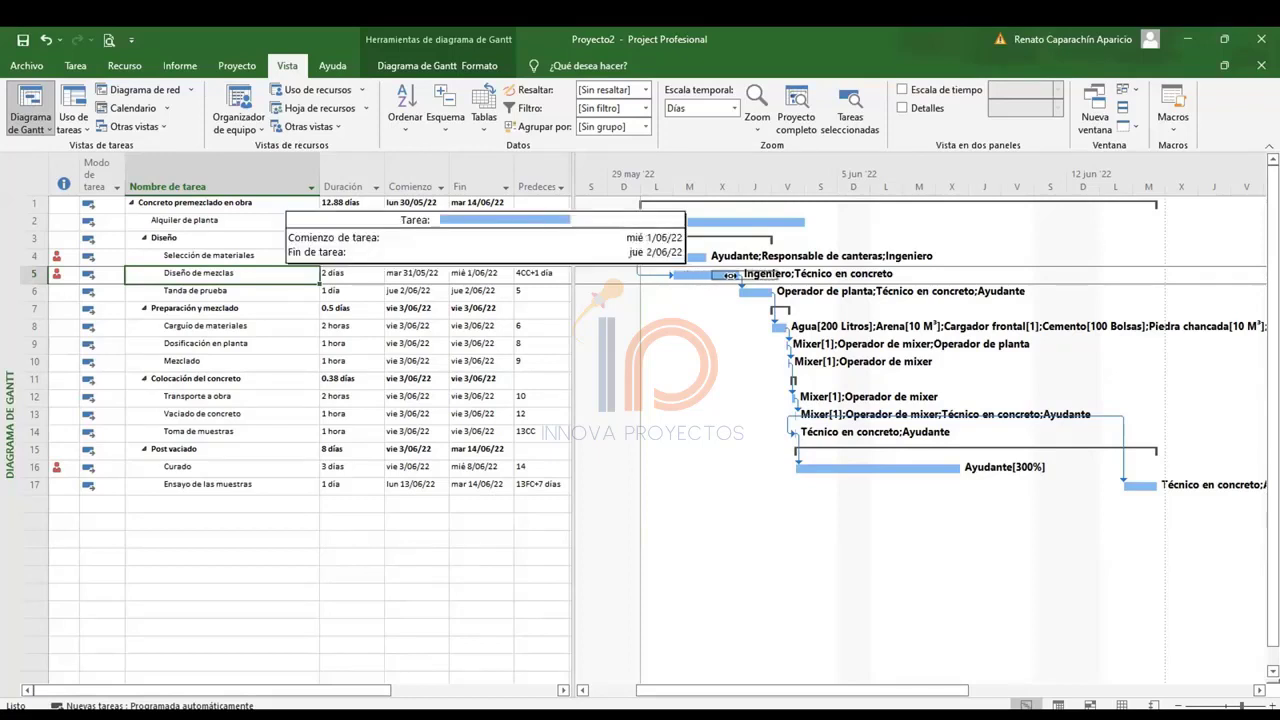
drag(731, 275, 731, 275)
drag(731, 275, 731, 275)
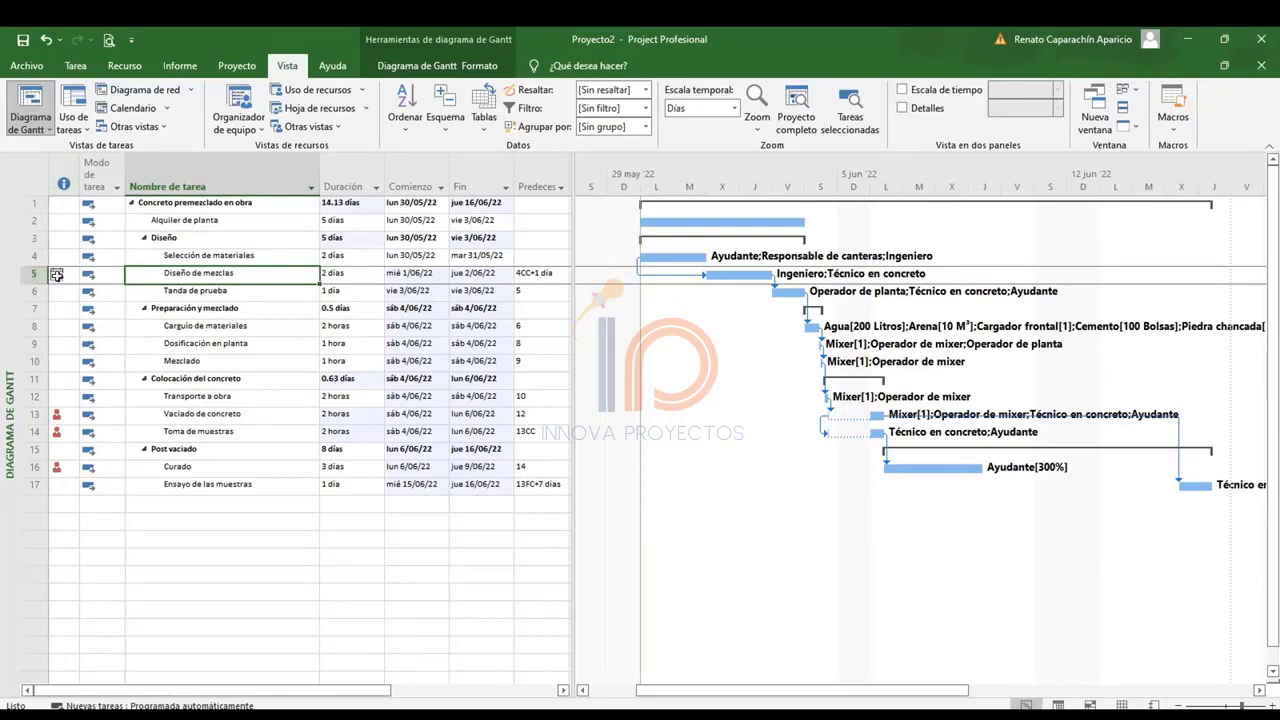
mouse_move(57, 275)
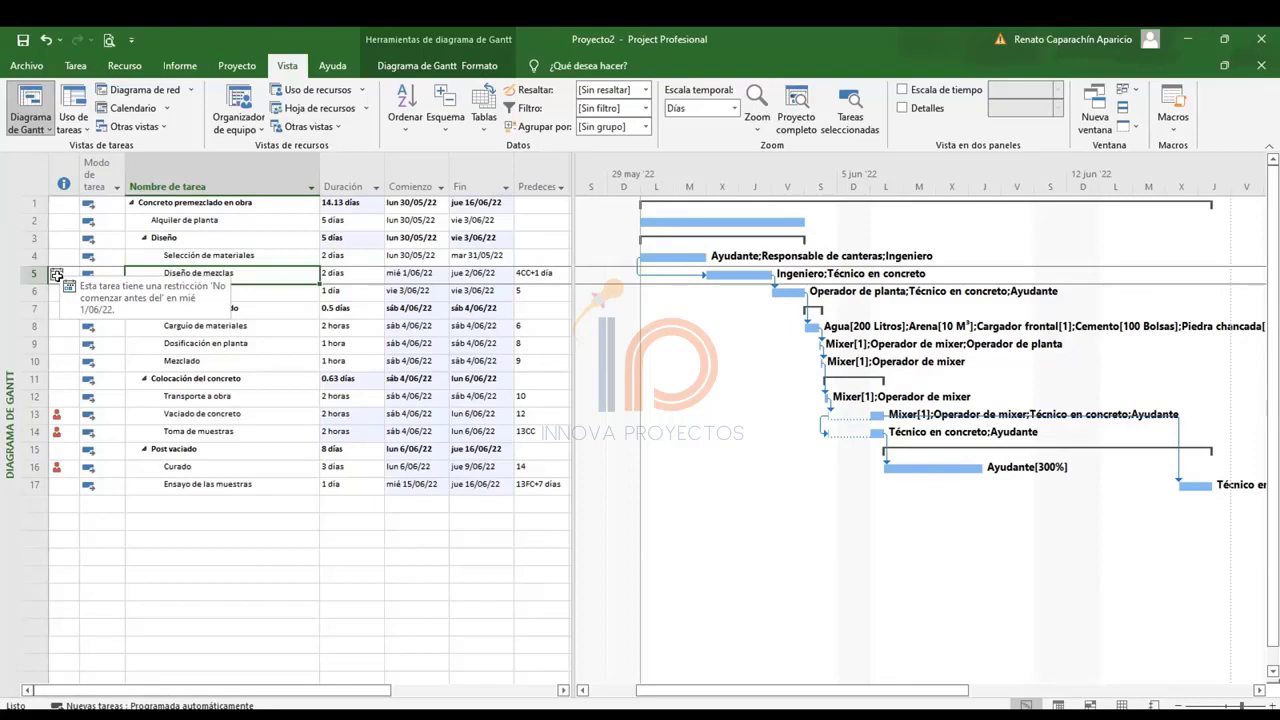
click(252, 325)
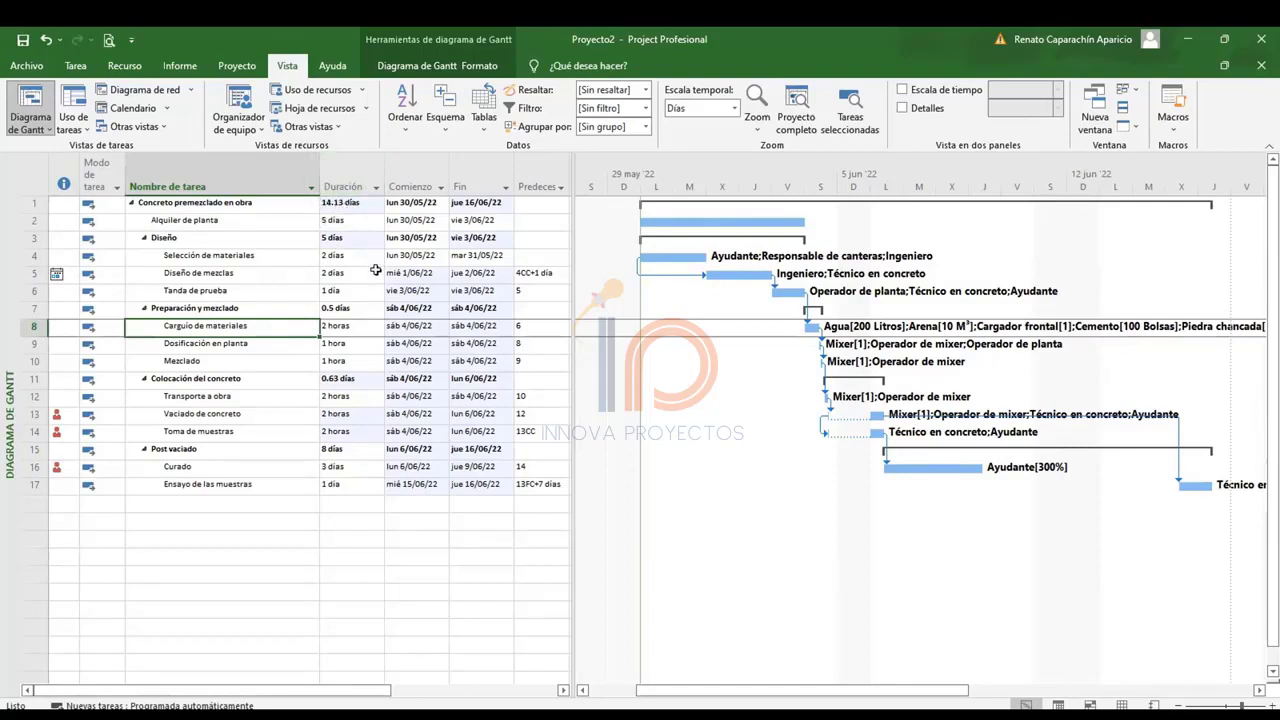
key(ctrl+z)
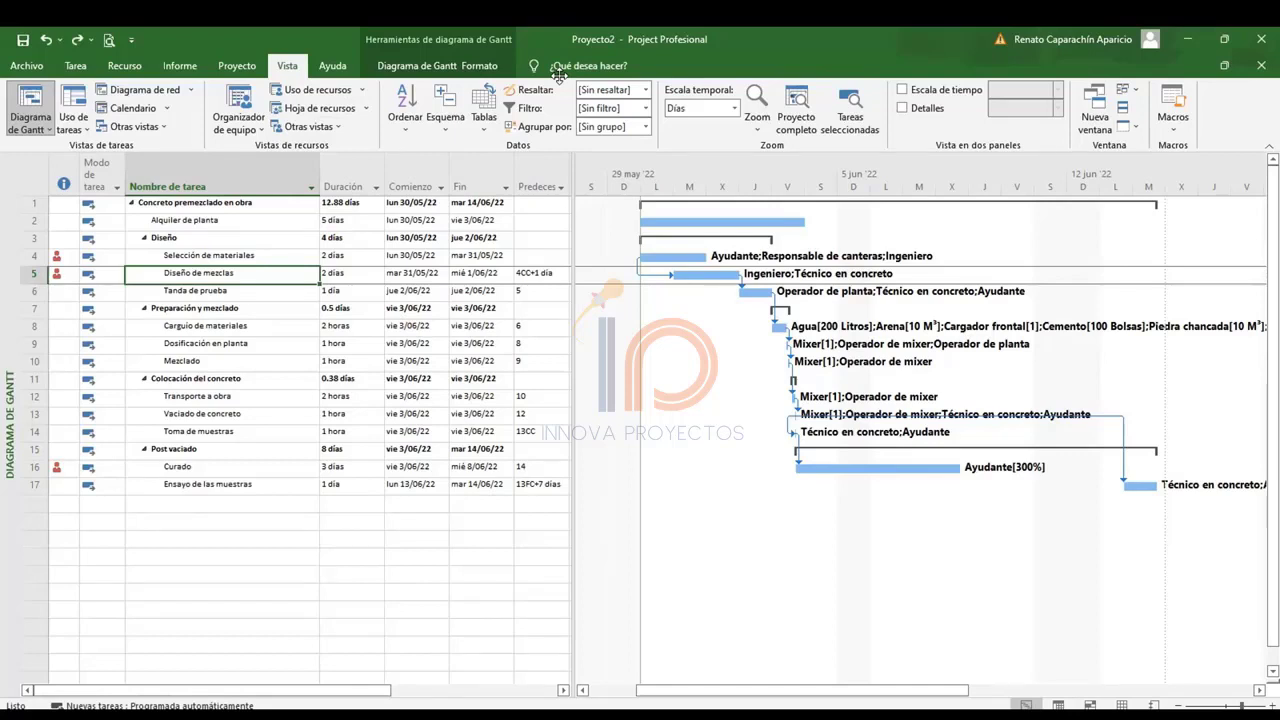
click(631, 124)
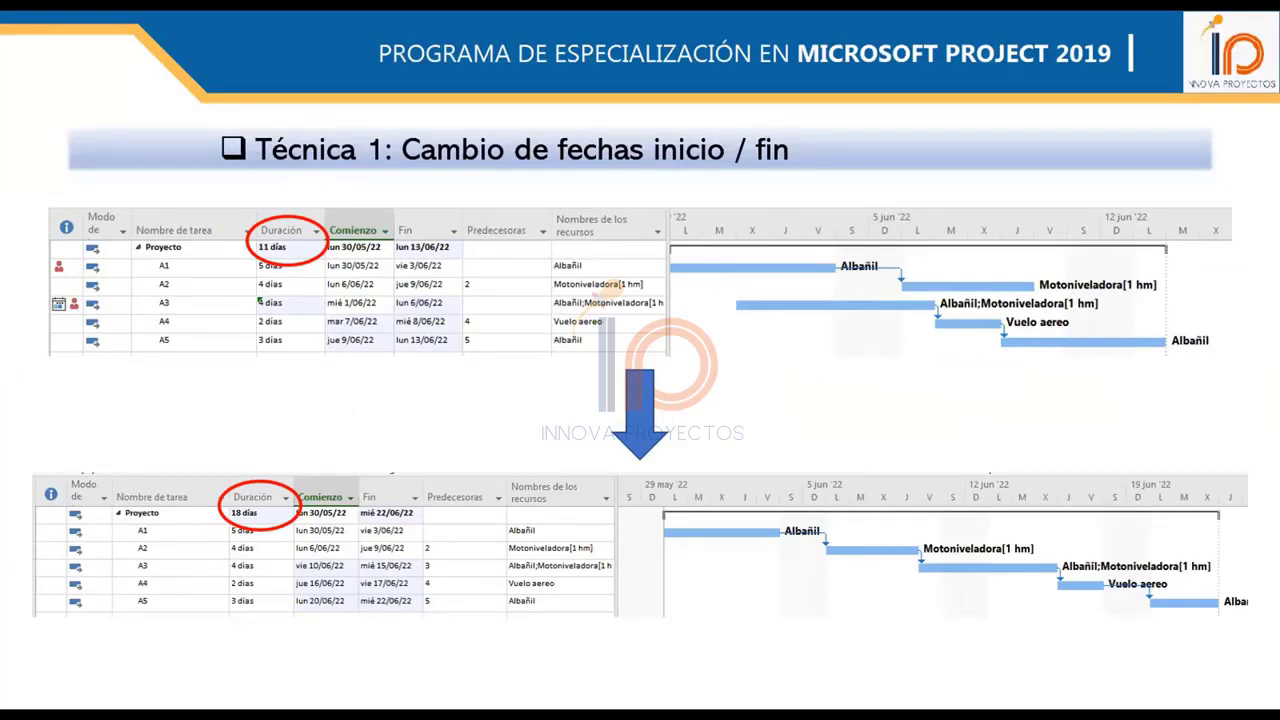
key(Right)
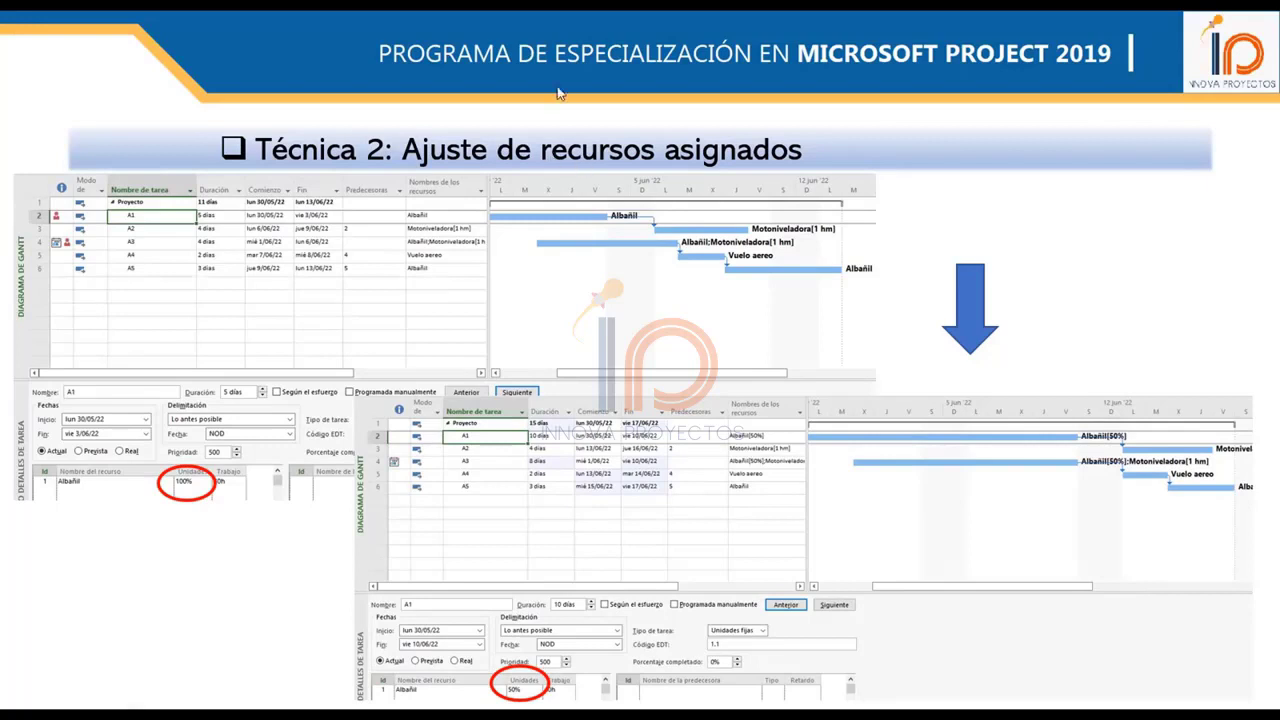
key(Right)
key(Left)
Switch to Project, display the task details form and compare the resources assigned to Selección de materiales and Diseño de mezclas.
key(alt+Tab)
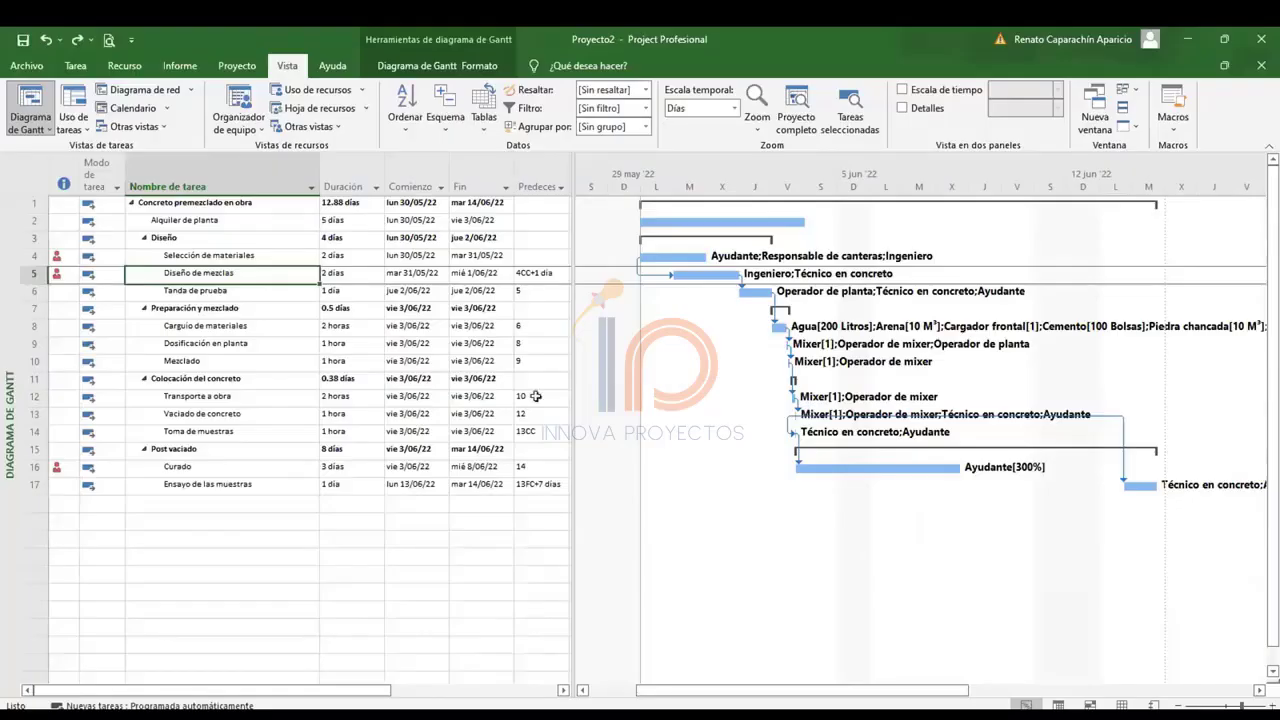
click(197, 252)
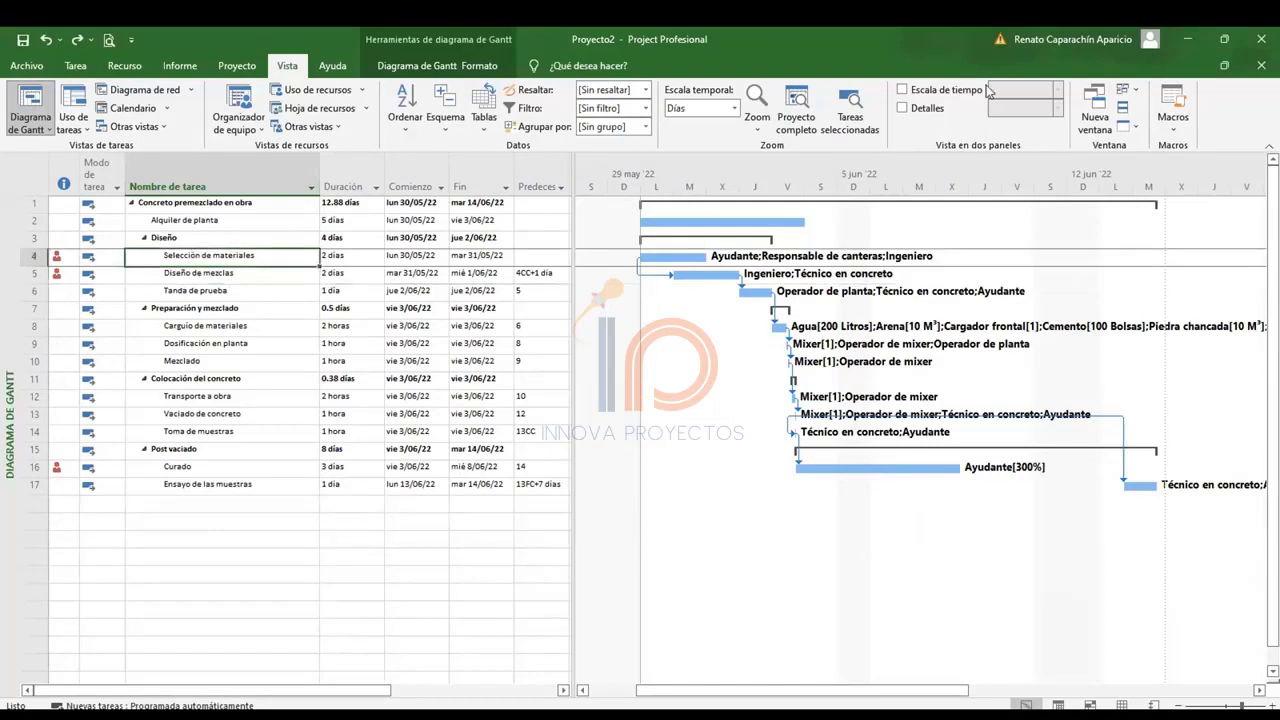
click(930, 110)
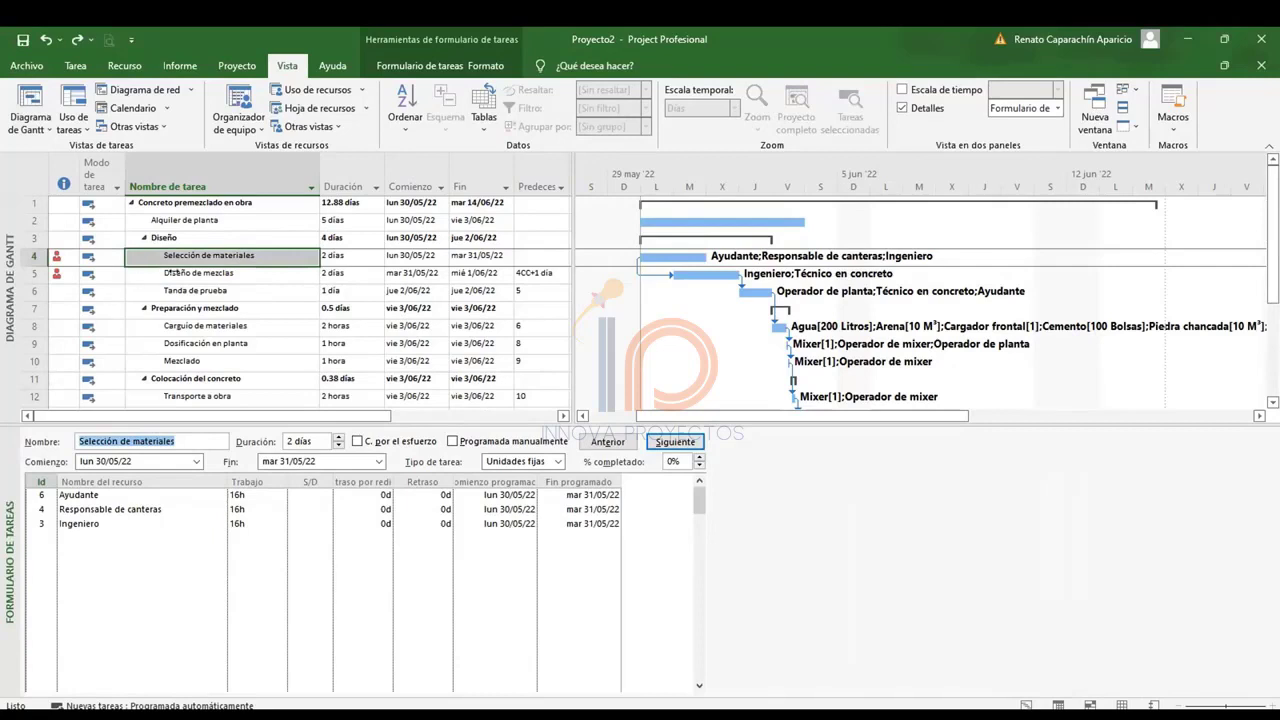
click(197, 272)
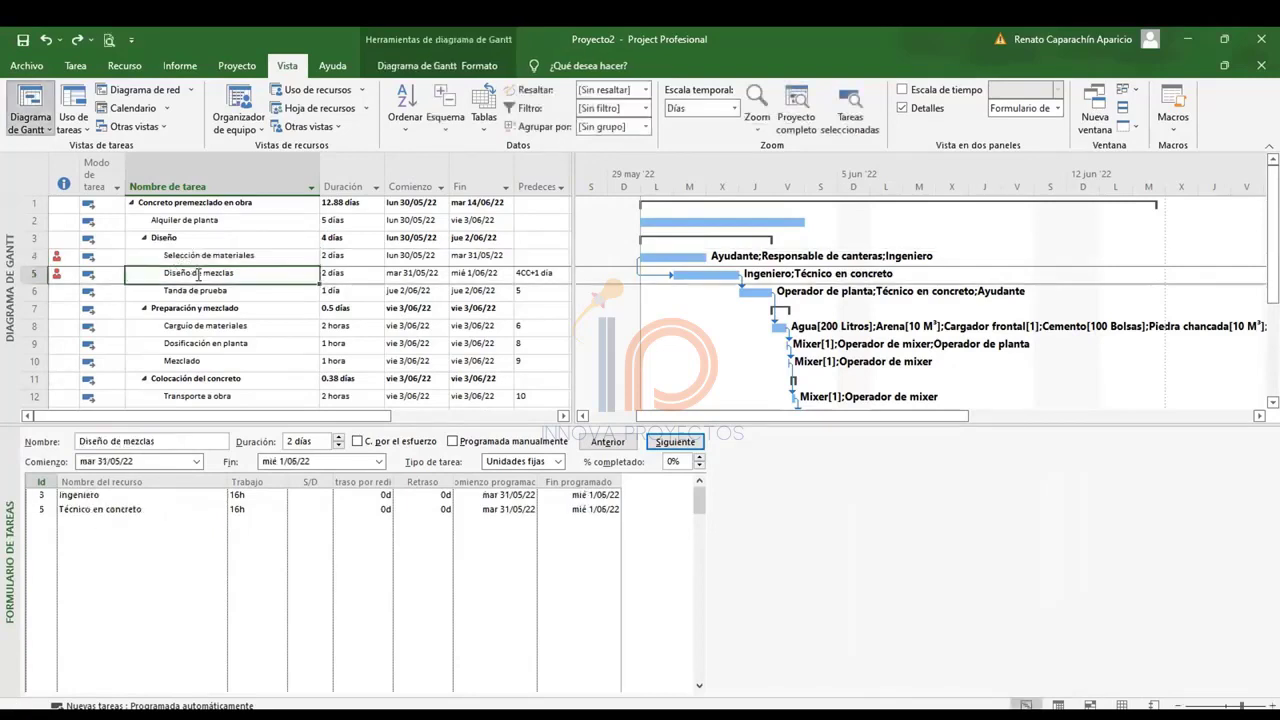
click(205, 256)
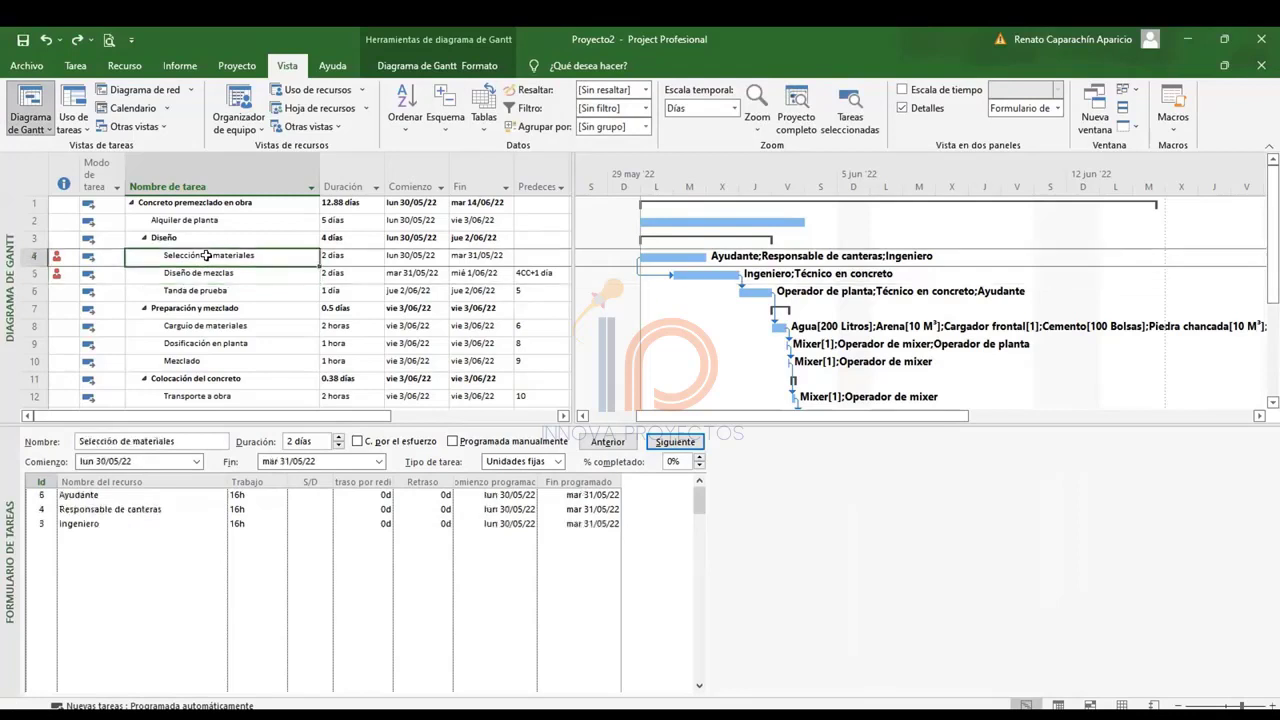
click(199, 277)
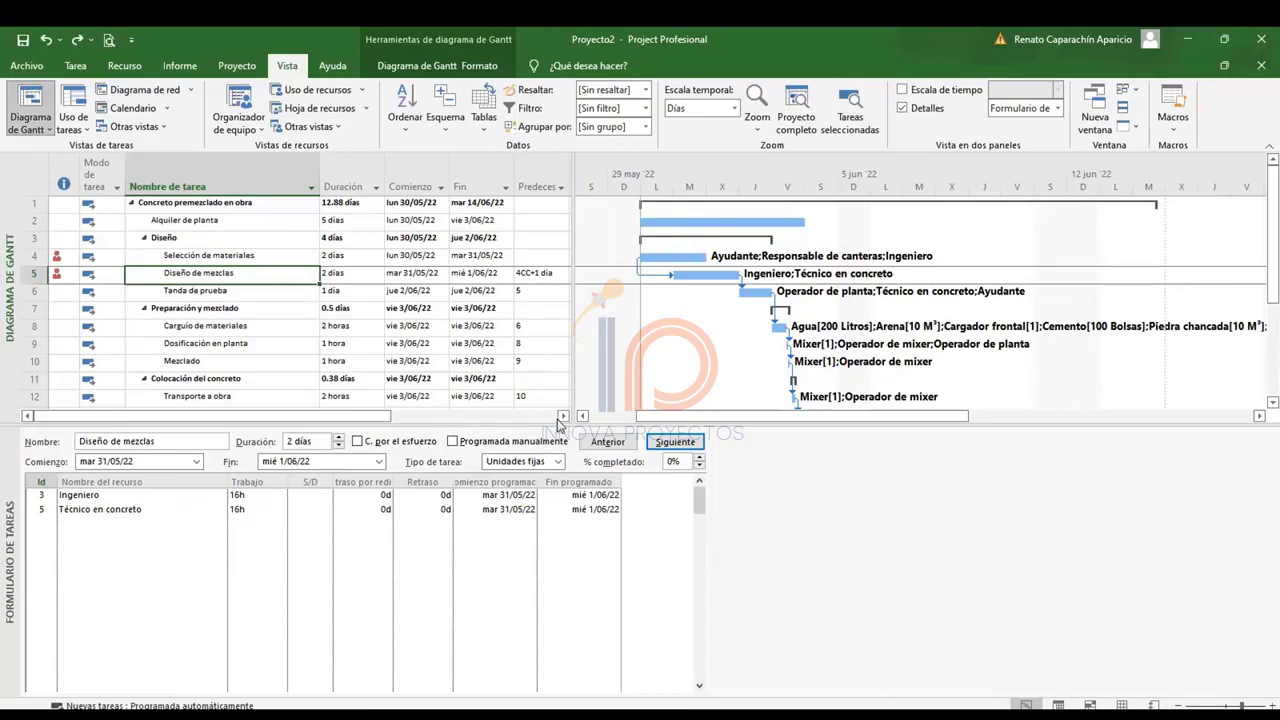
click(216, 258)
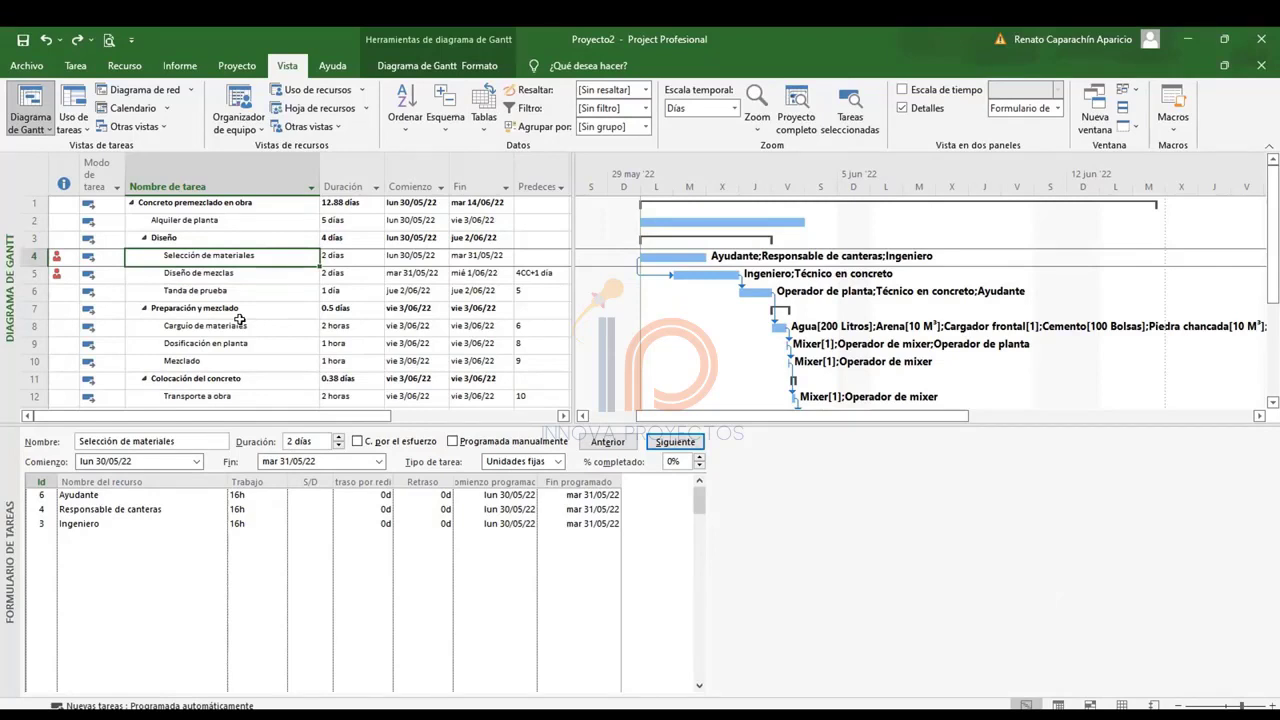
Reduce the Ingeniero's work on the Selección de materiales task to 8h.
click(246, 523)
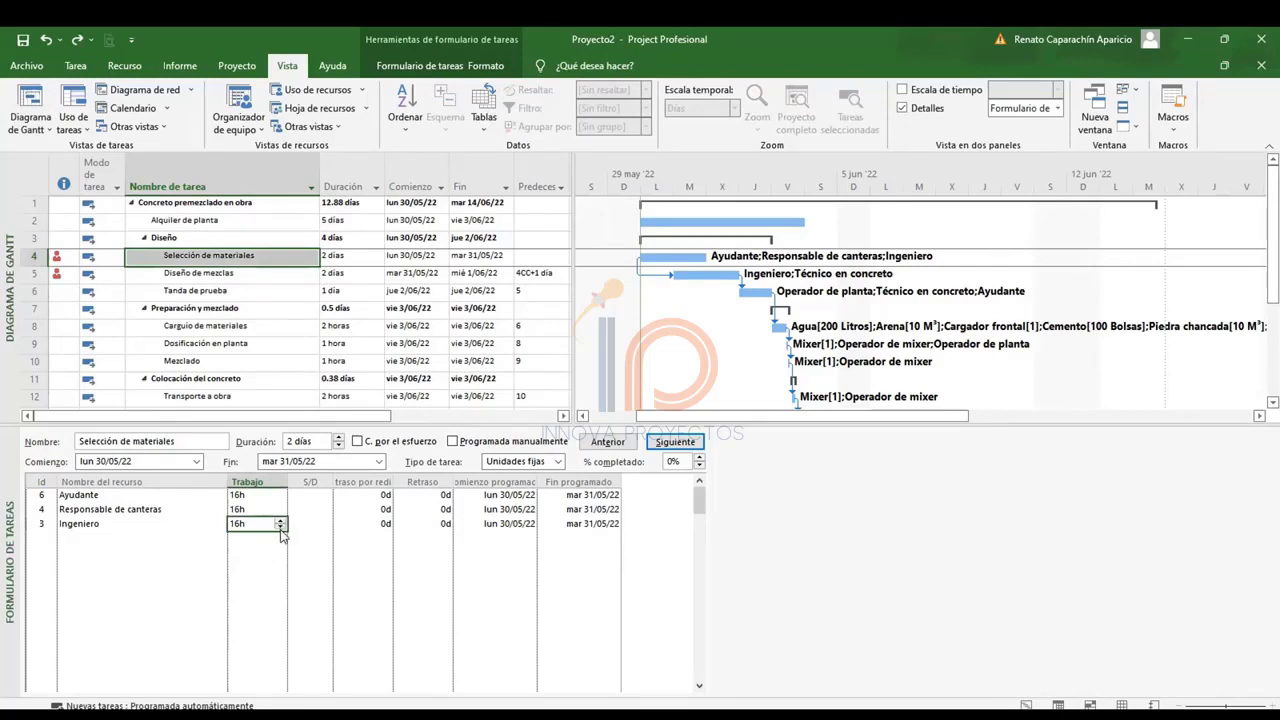
click(281, 529)
click(281, 529)
click(281, 529)
click(281, 529)
click(281, 529)
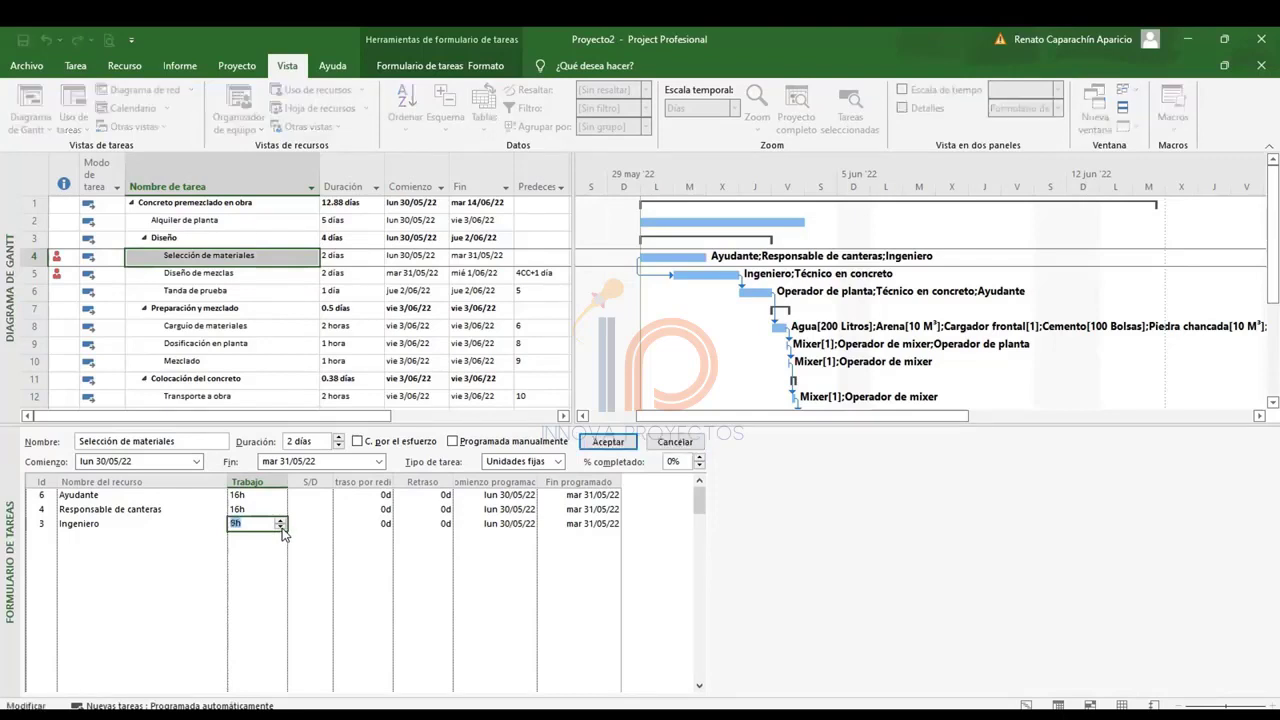
click(603, 442)
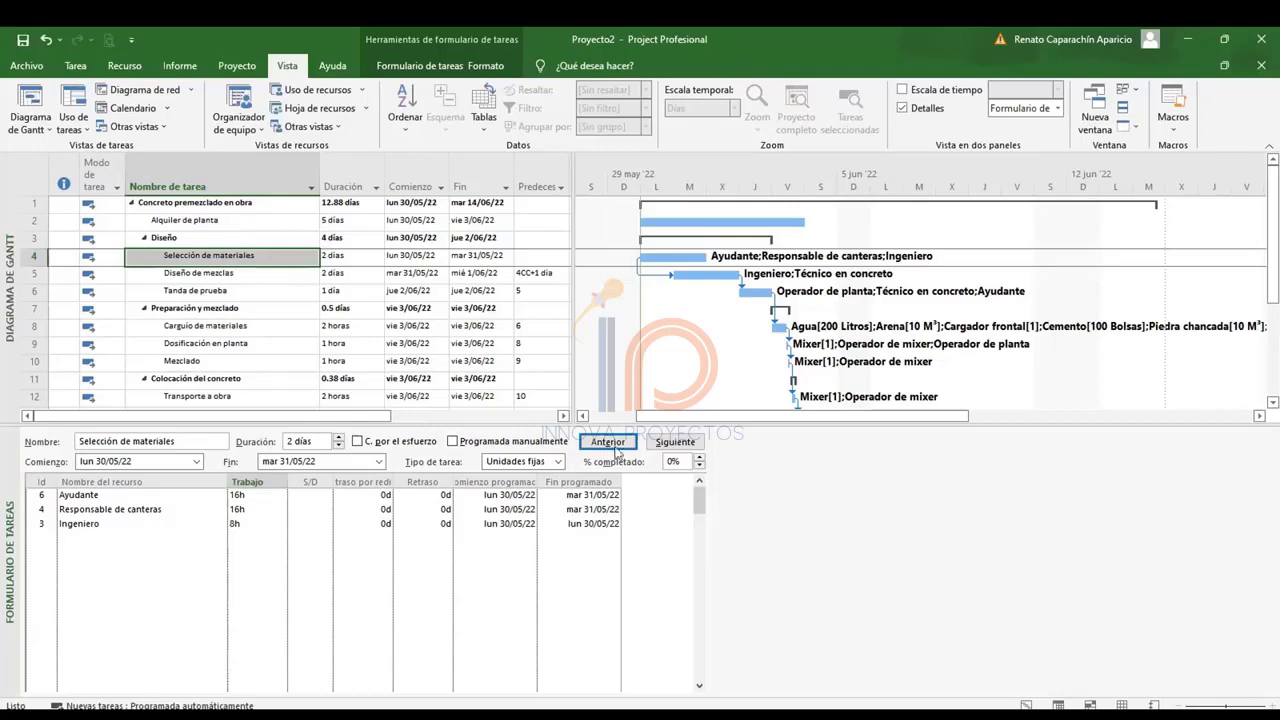
Reduce the Ingeniero's work on the Diseño de mezclas task to 8h.
click(231, 274)
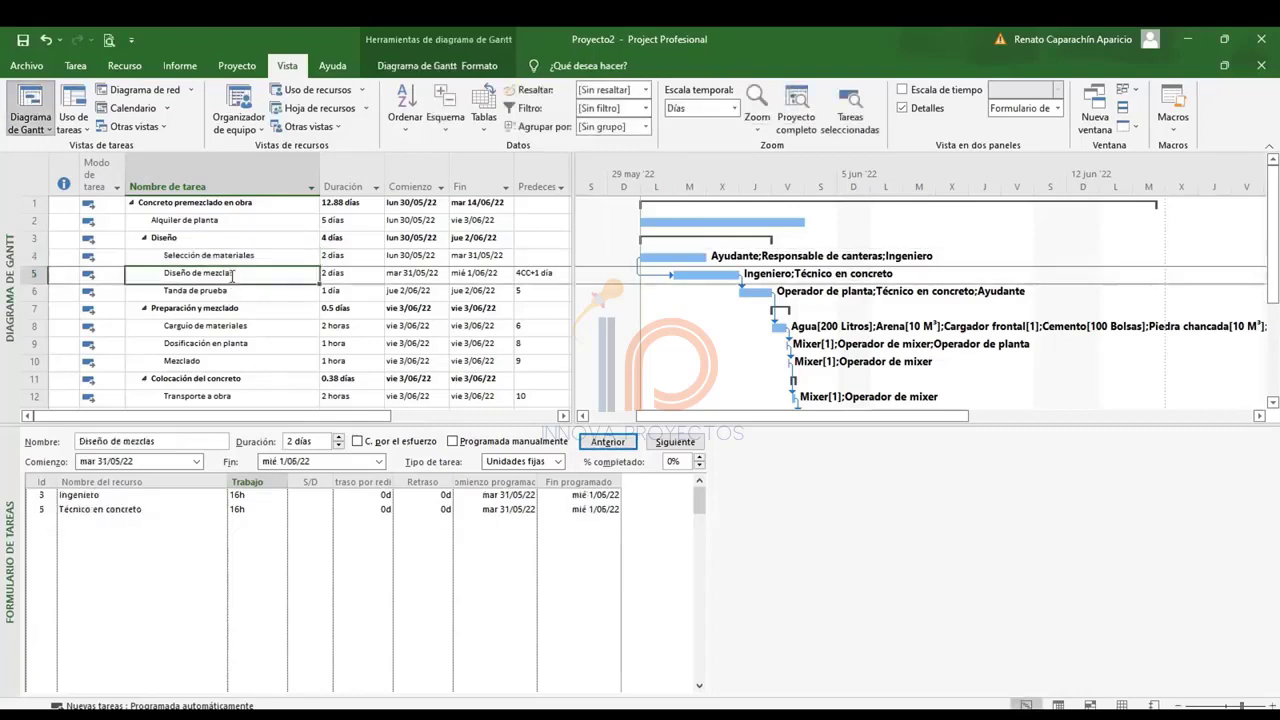
click(243, 496)
click(281, 499)
click(281, 499)
click(281, 499)
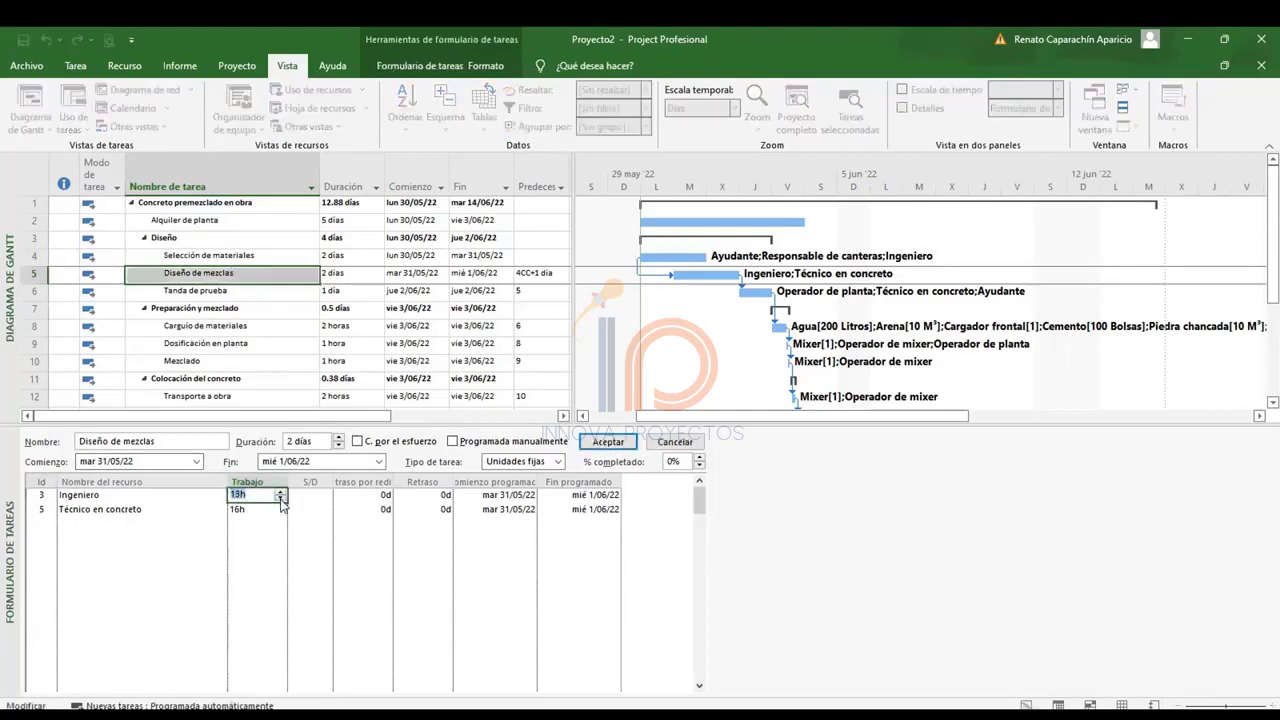
click(281, 499)
click(281, 499)
click(281, 499)
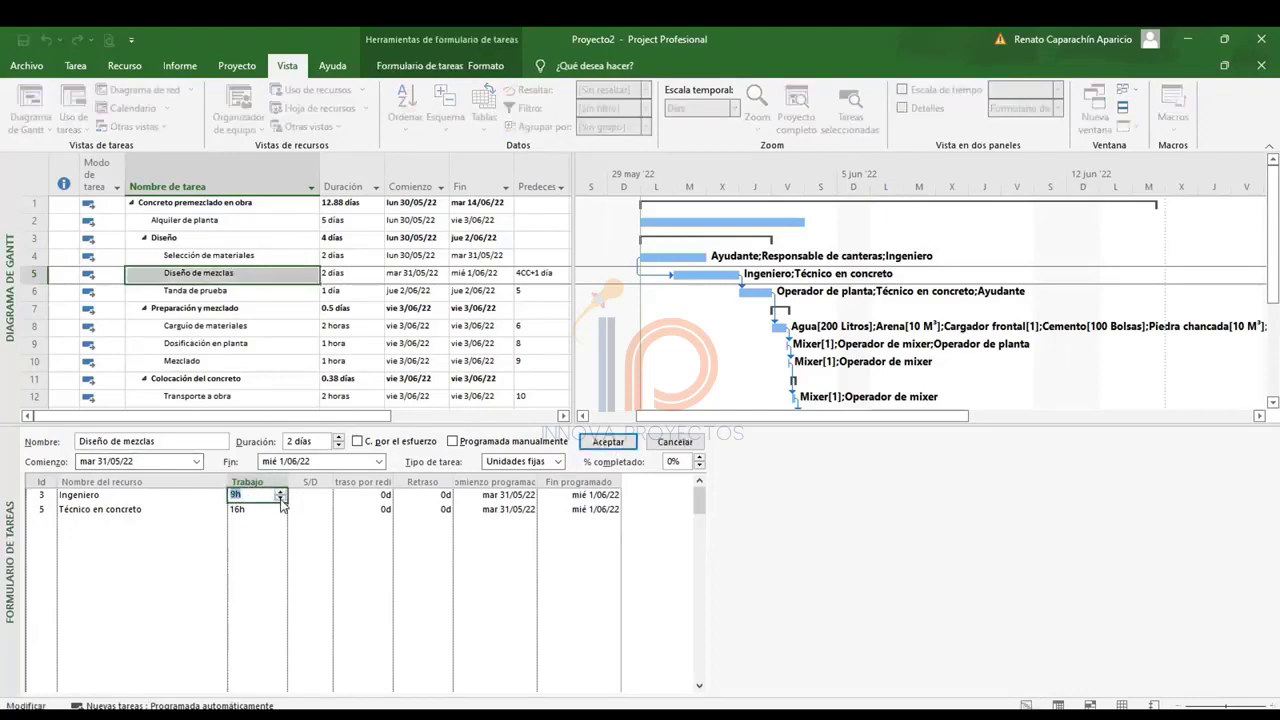
click(606, 442)
Recheck the resources of Selección de materiales and look through the task list for remaining overallocation indicators.
drag(243, 343, 240, 333)
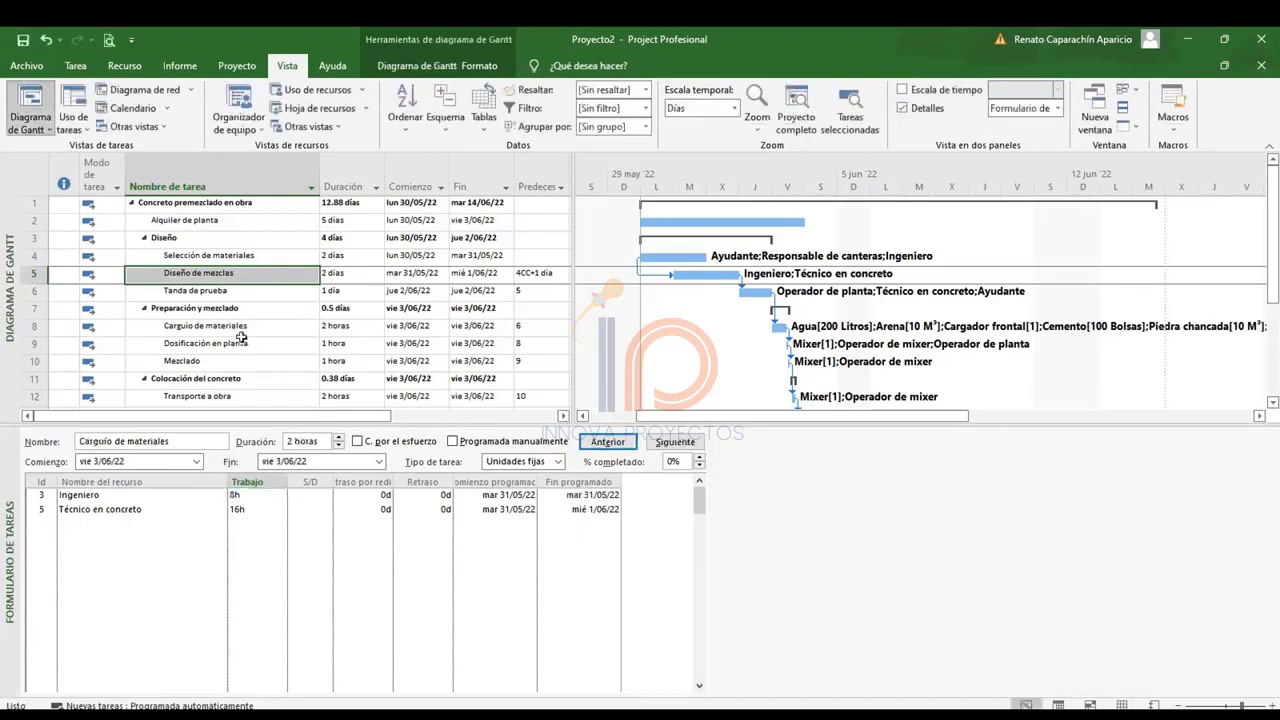
click(322, 277)
click(283, 258)
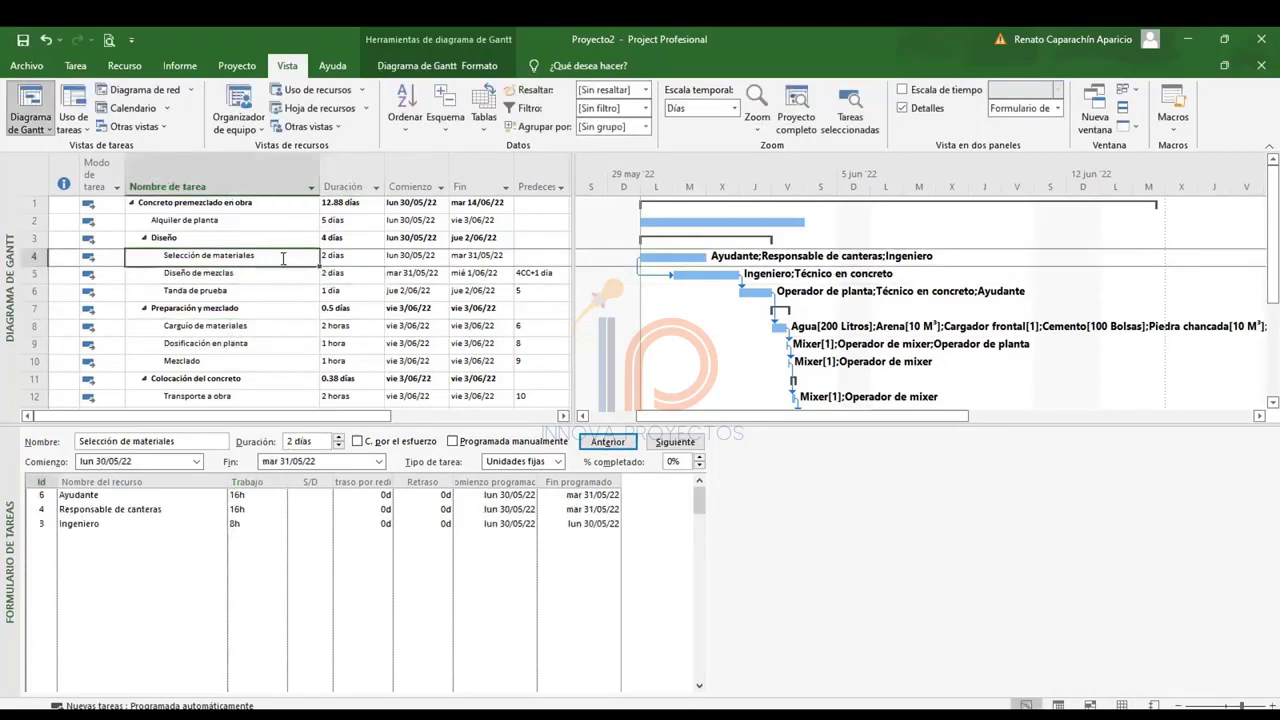
scroll(284, 287, down, 2)
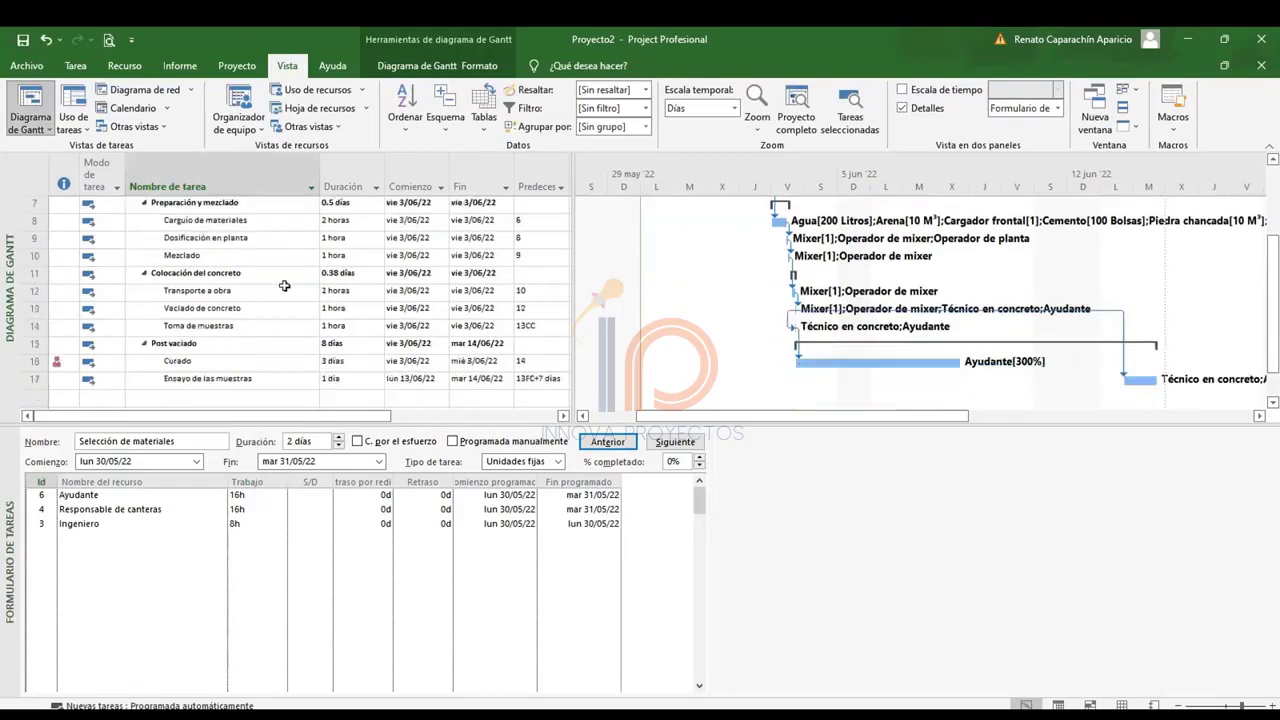
scroll(284, 287, up, 2)
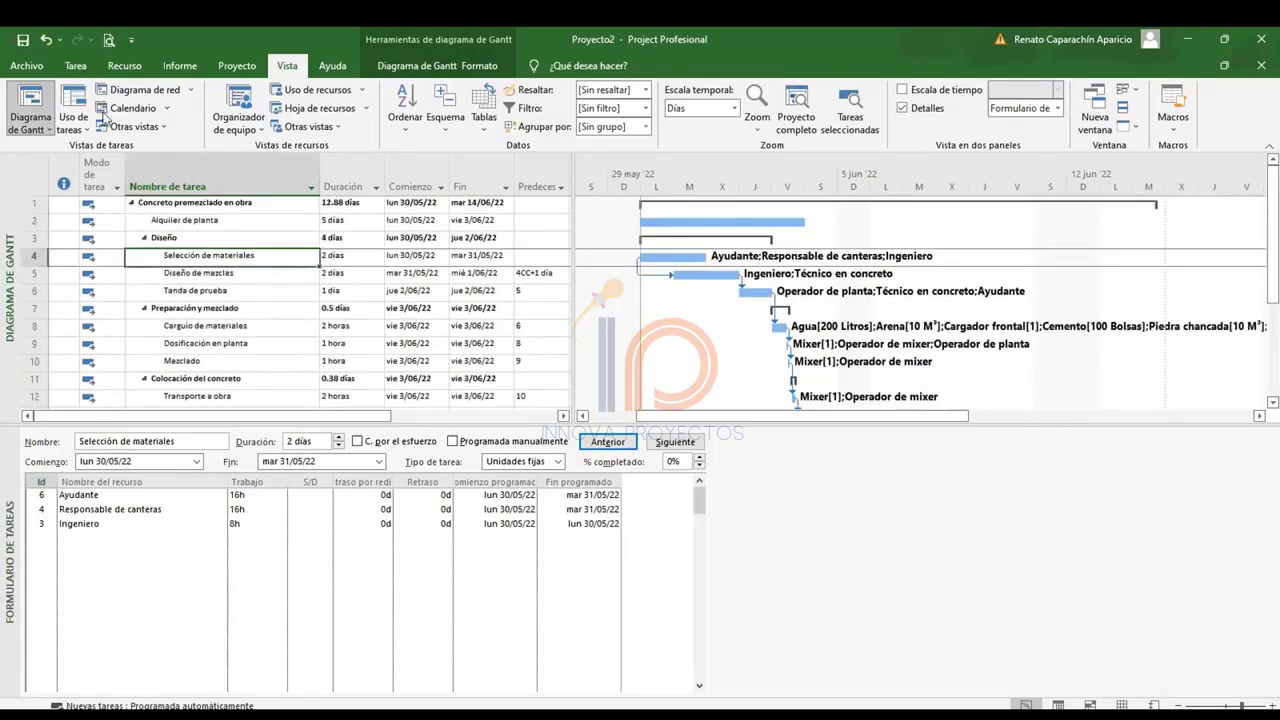
Show the Gráfico de recursos view and hide the task details form.
click(46, 132)
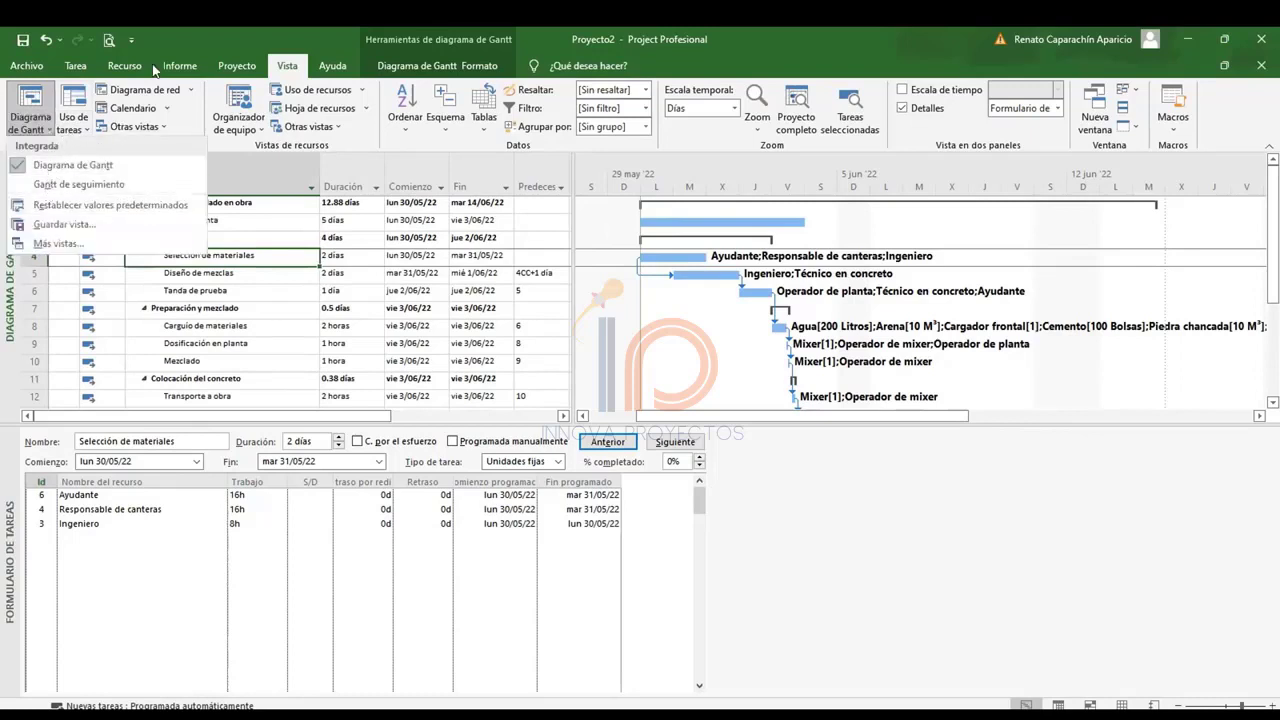
click(74, 66)
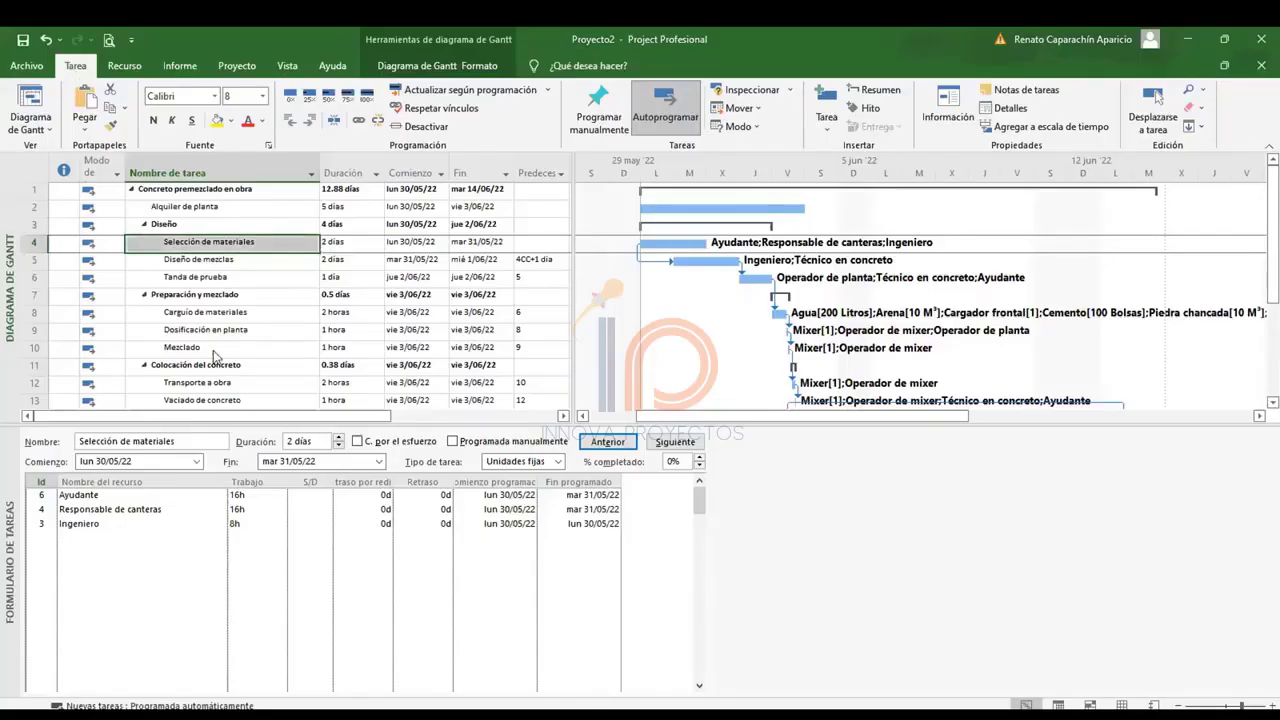
click(192, 261)
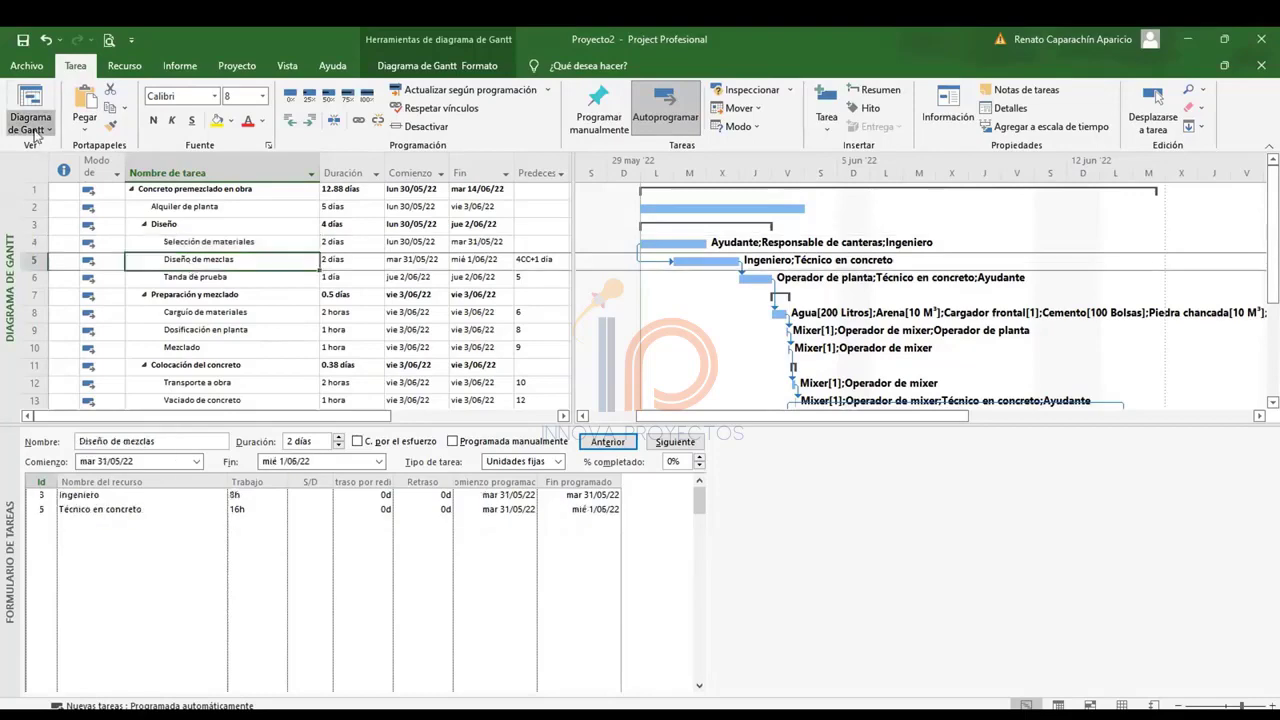
click(36, 133)
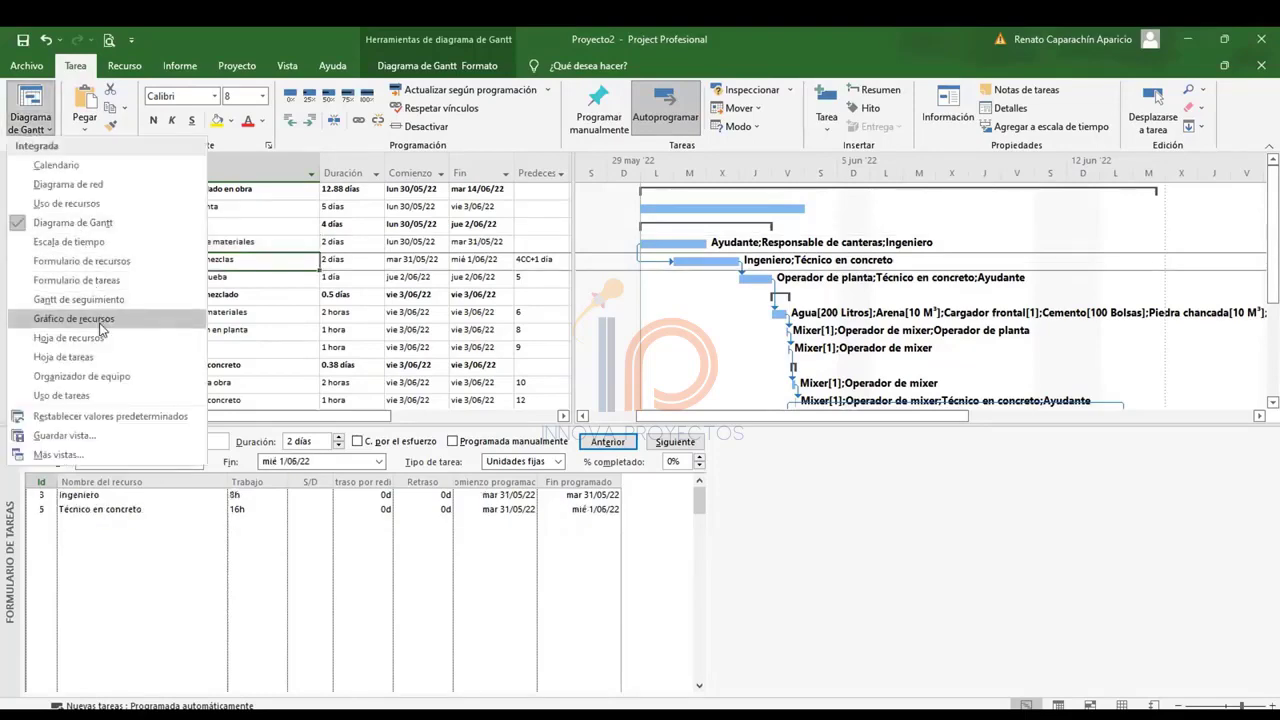
click(100, 322)
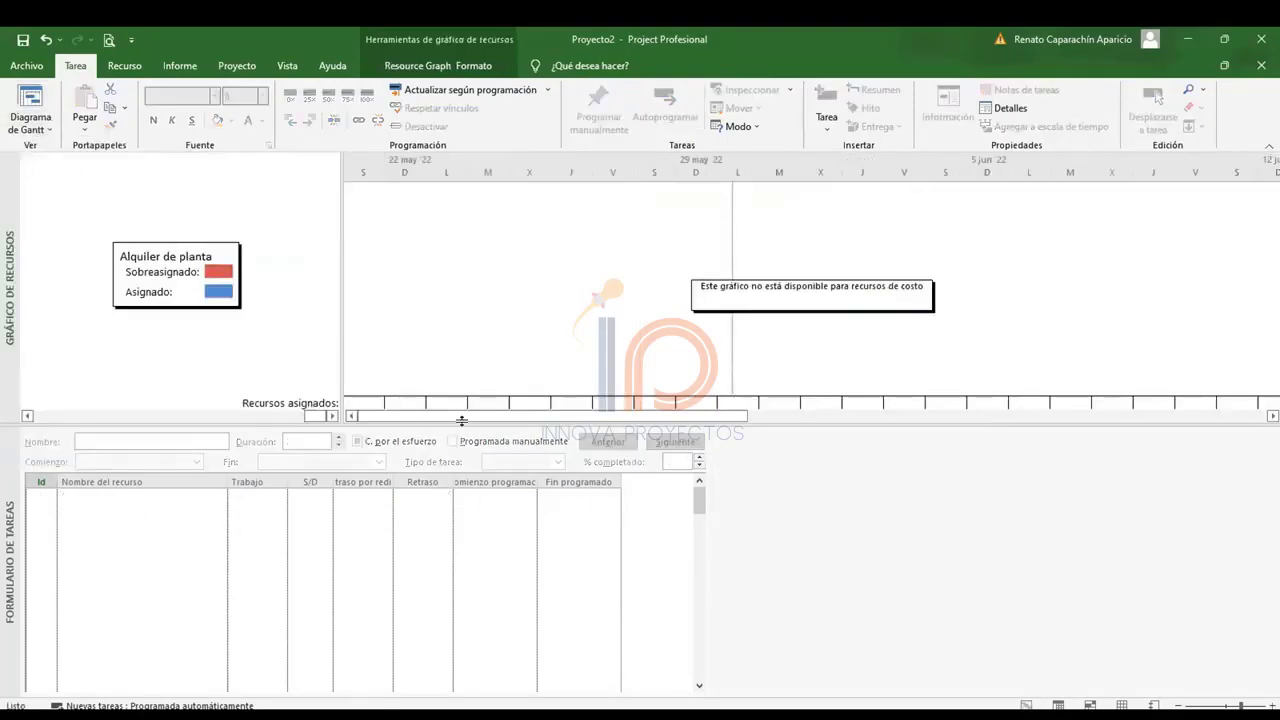
click(1002, 108)
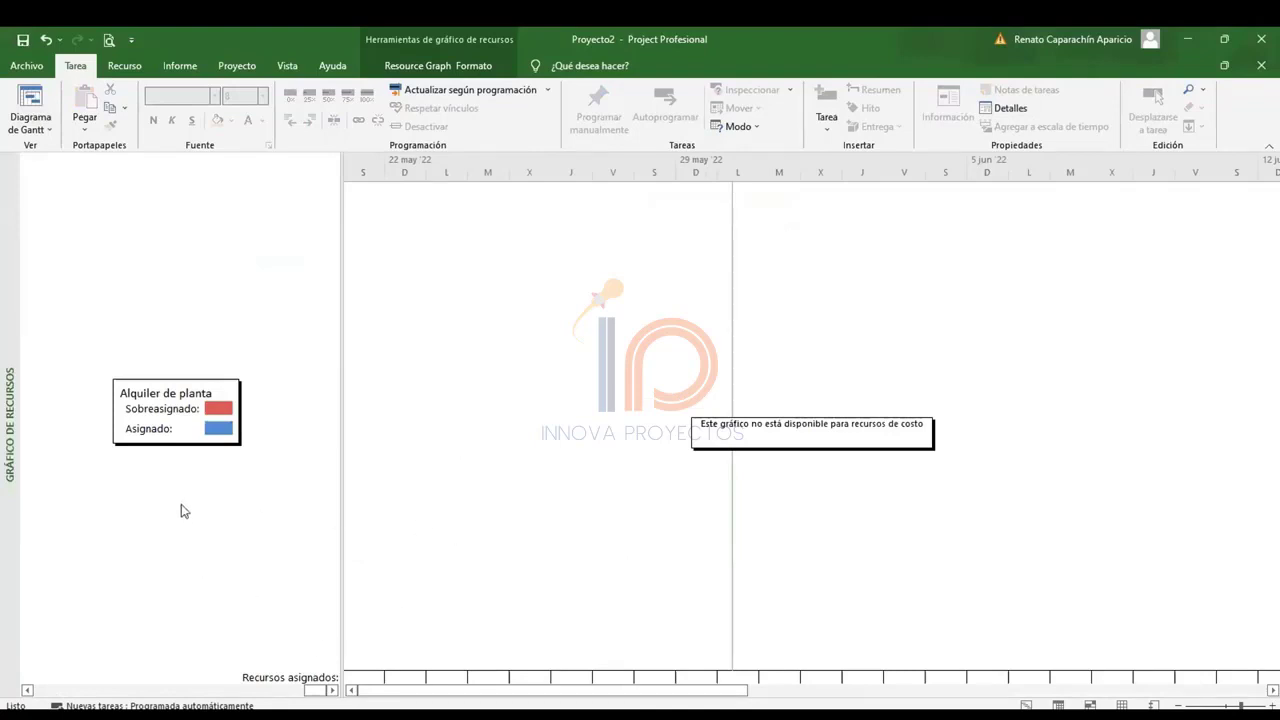
Browse the resource graphs through Ingeniero, Responsable de canteras and Técnico en concreto to check for overallocation.
drag(312, 691, 42, 691)
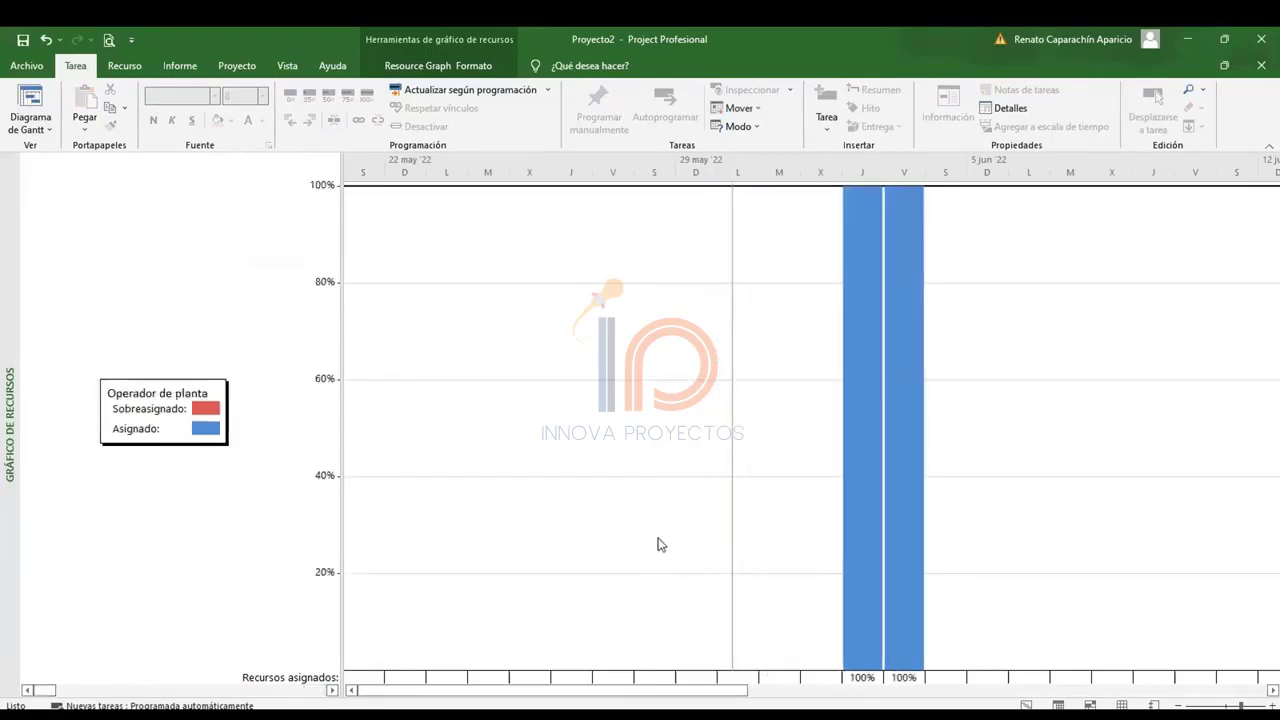
scroll(661, 545, down, 2)
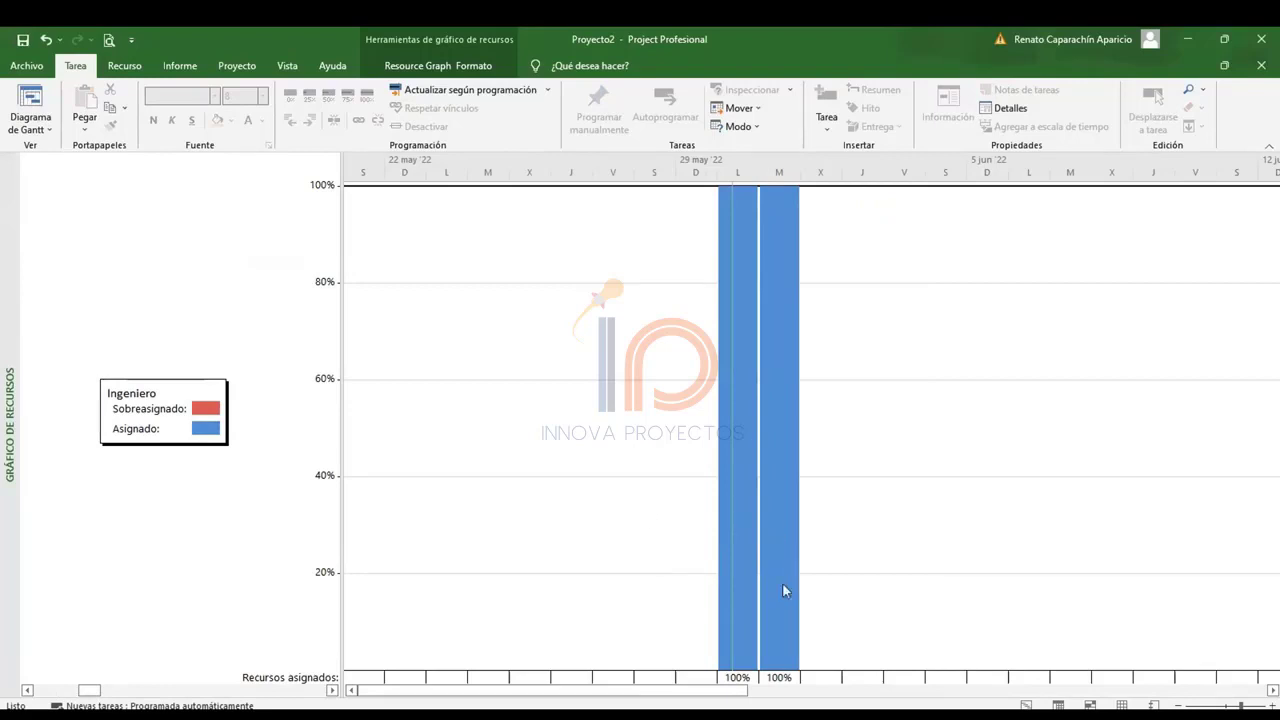
mouse_move(714, 700)
mouse_down()
mouse_move(1041, 699)
mouse_move(721, 699)
mouse_up()
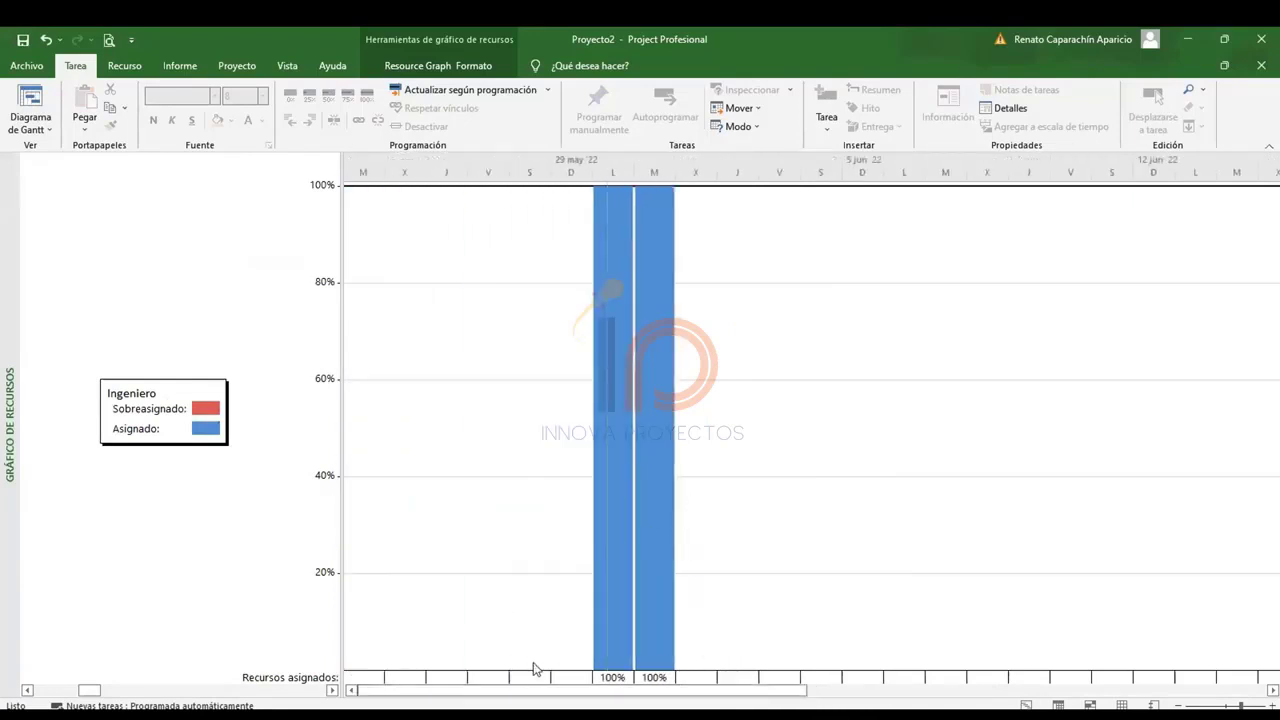
scroll(210, 570, down, 1)
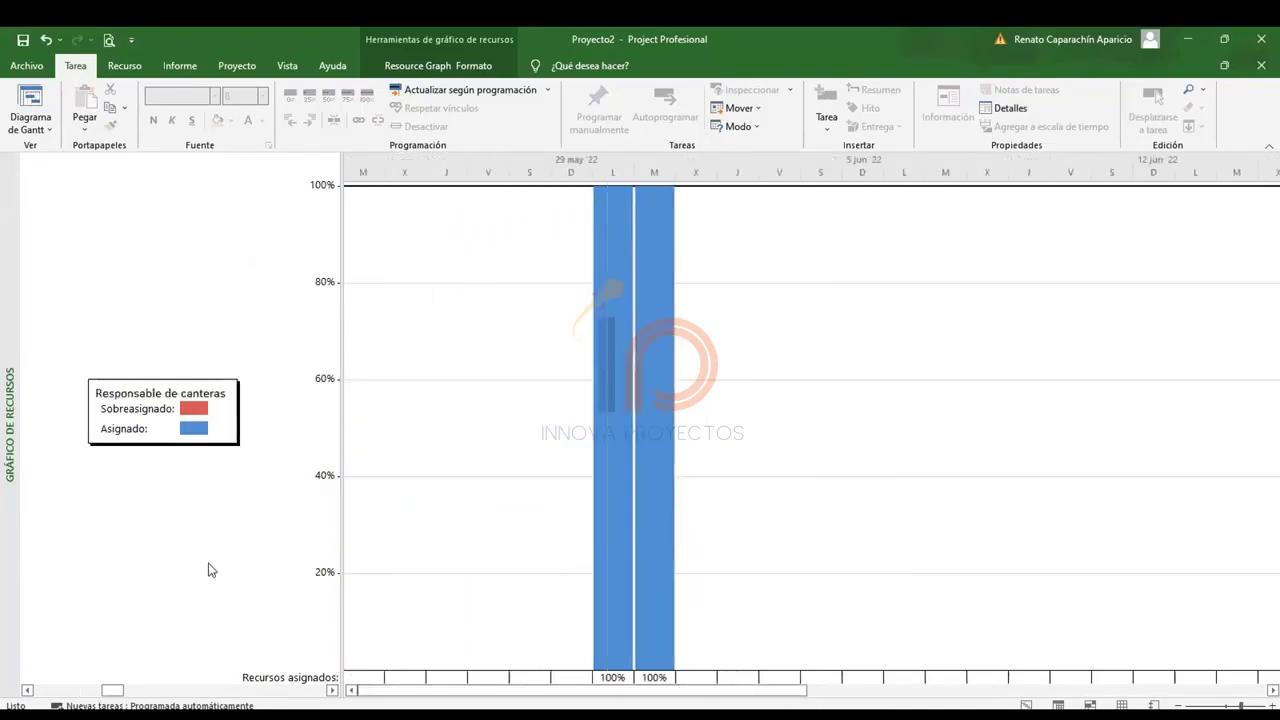
scroll(210, 570, down, 1)
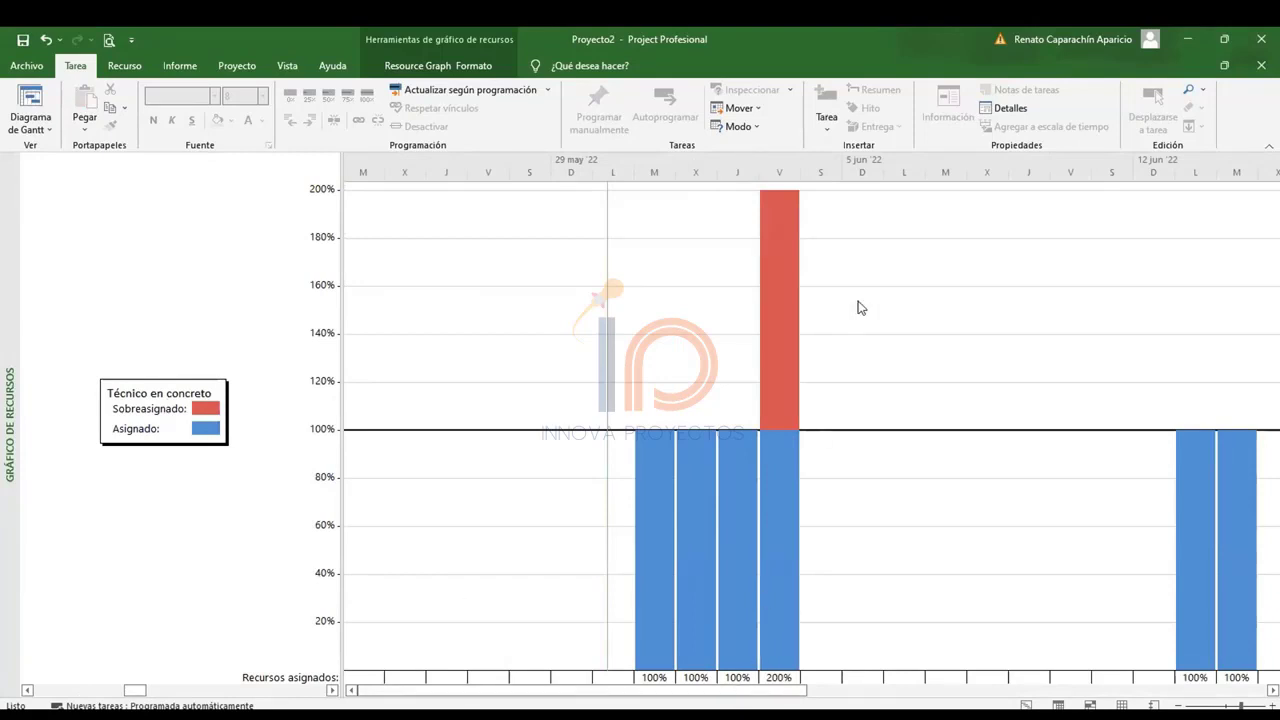
right_click(779, 177)
click(760, 384)
Return to the Gantt chart, open the Organizador de equipo view and inspect the Ayudante's overallocated Curado assignment.
click(27, 124)
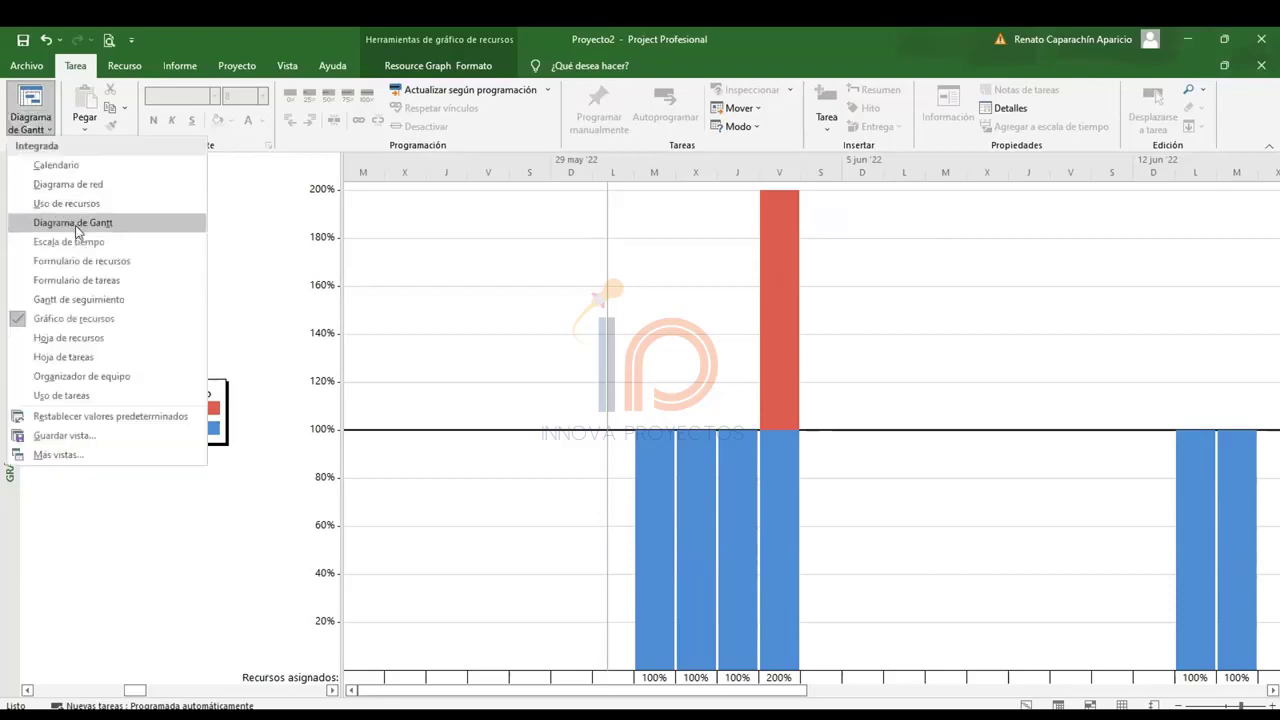
click(76, 226)
click(124, 65)
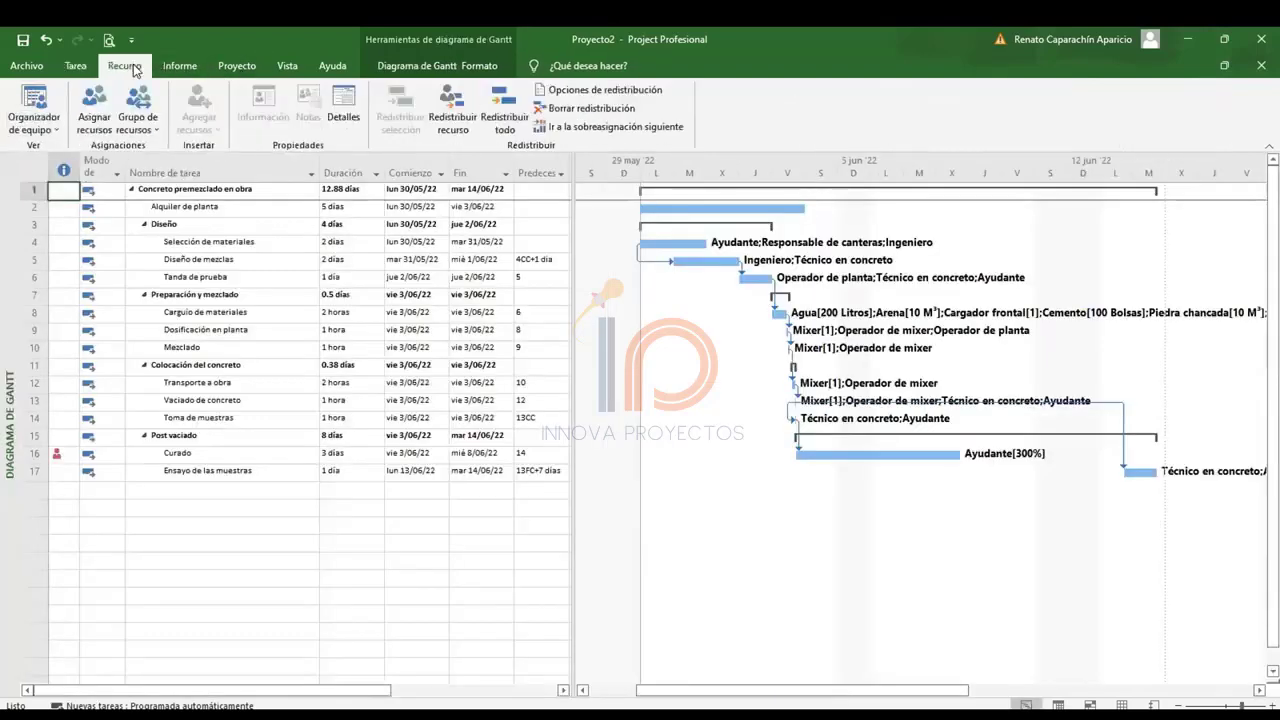
click(34, 104)
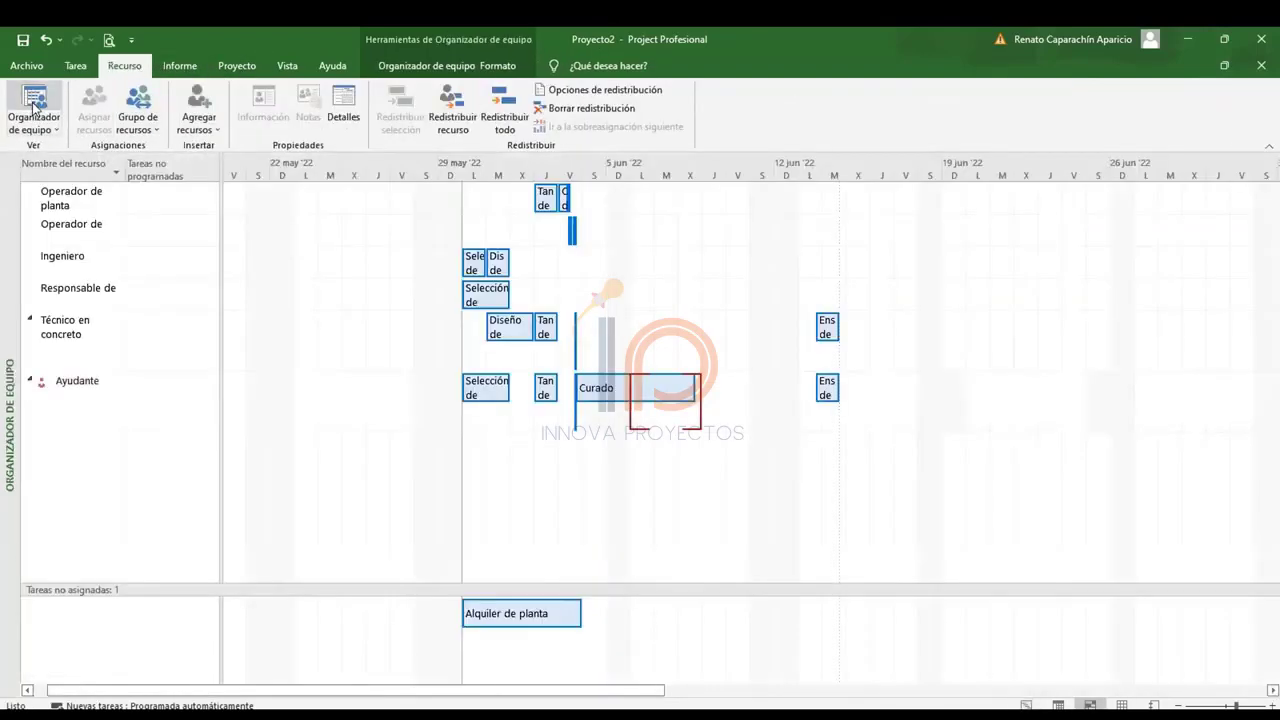
click(71, 391)
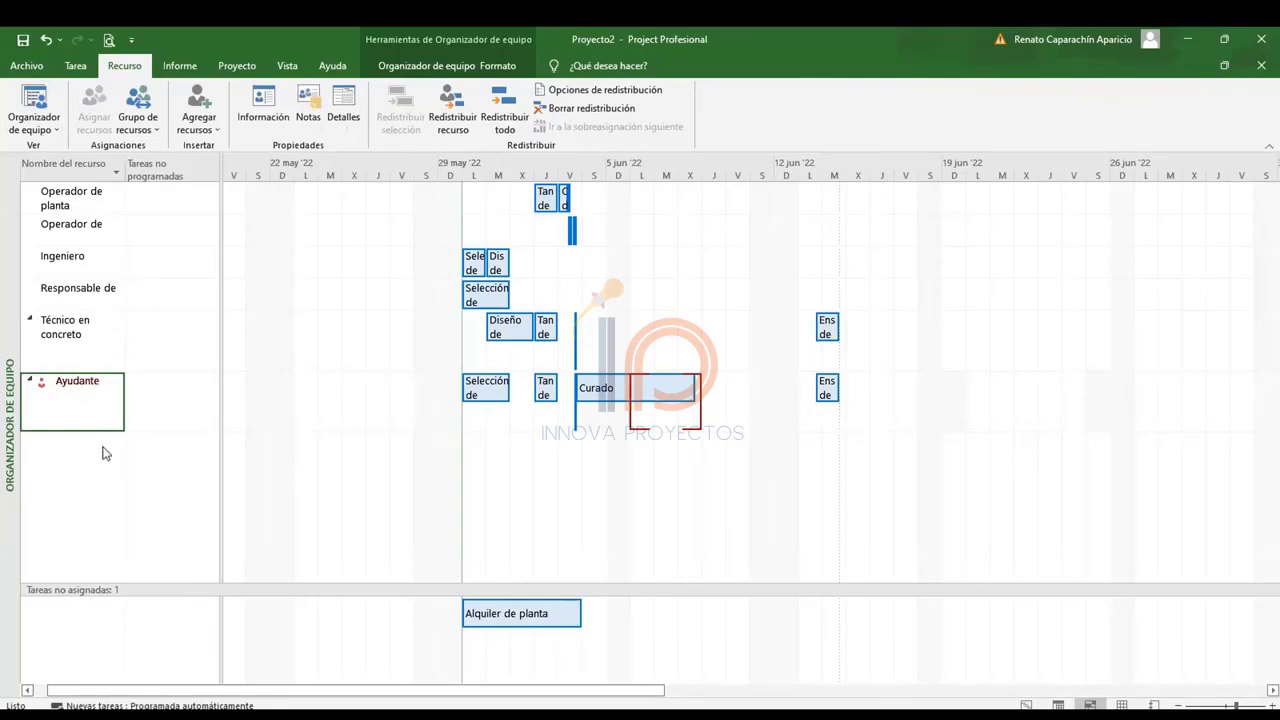
mouse_move(641, 391)
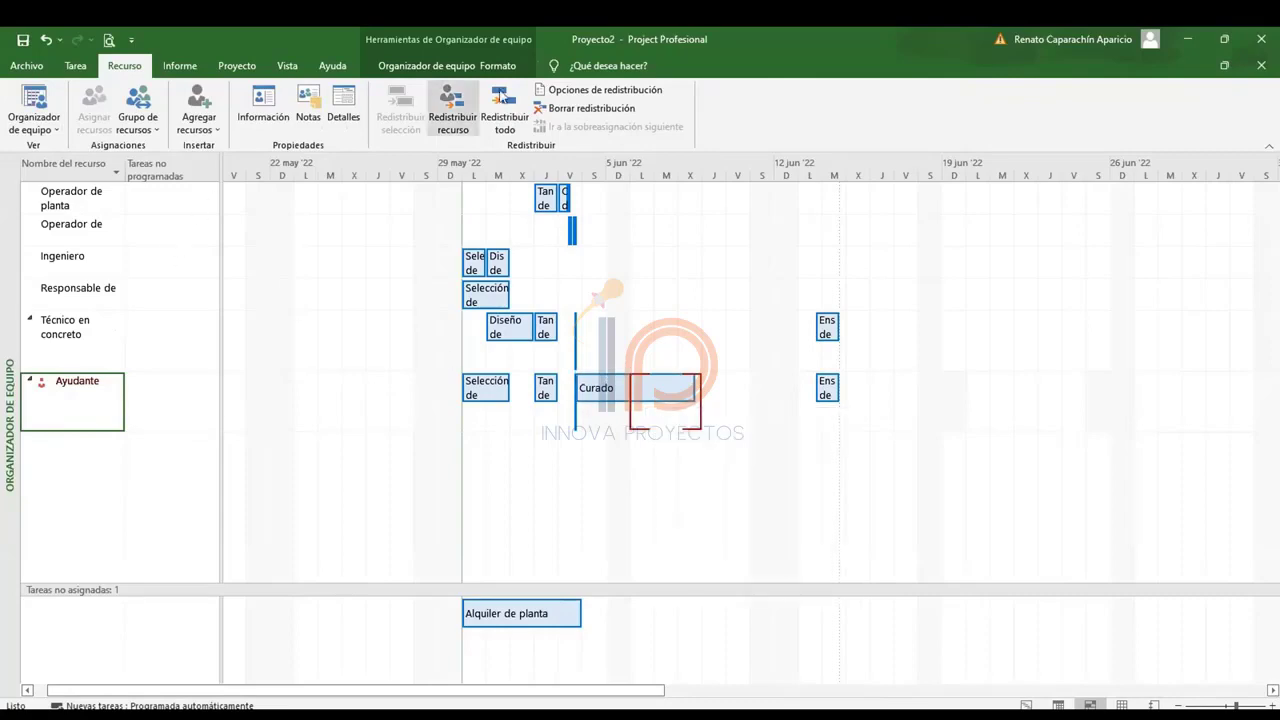
Try leveling all resources with Redistribuir todo, and go back to the Gantt chart.
click(503, 97)
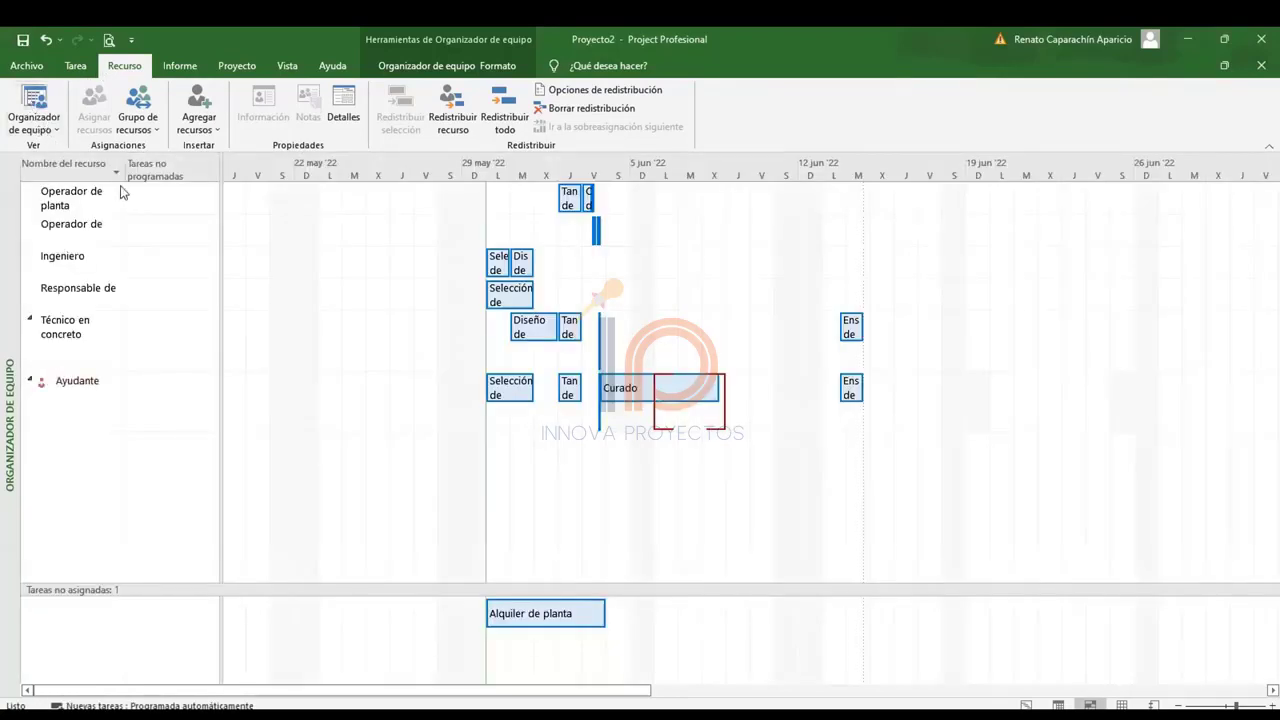
click(40, 128)
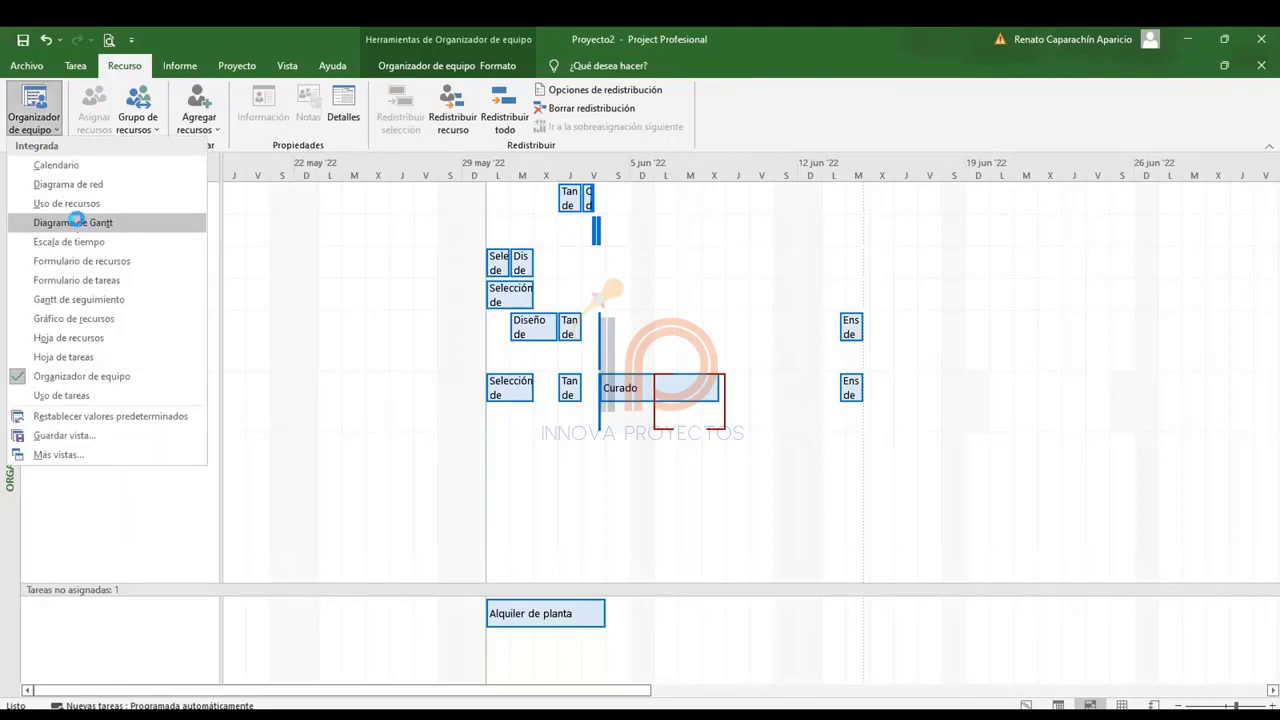
click(75, 222)
click(213, 524)
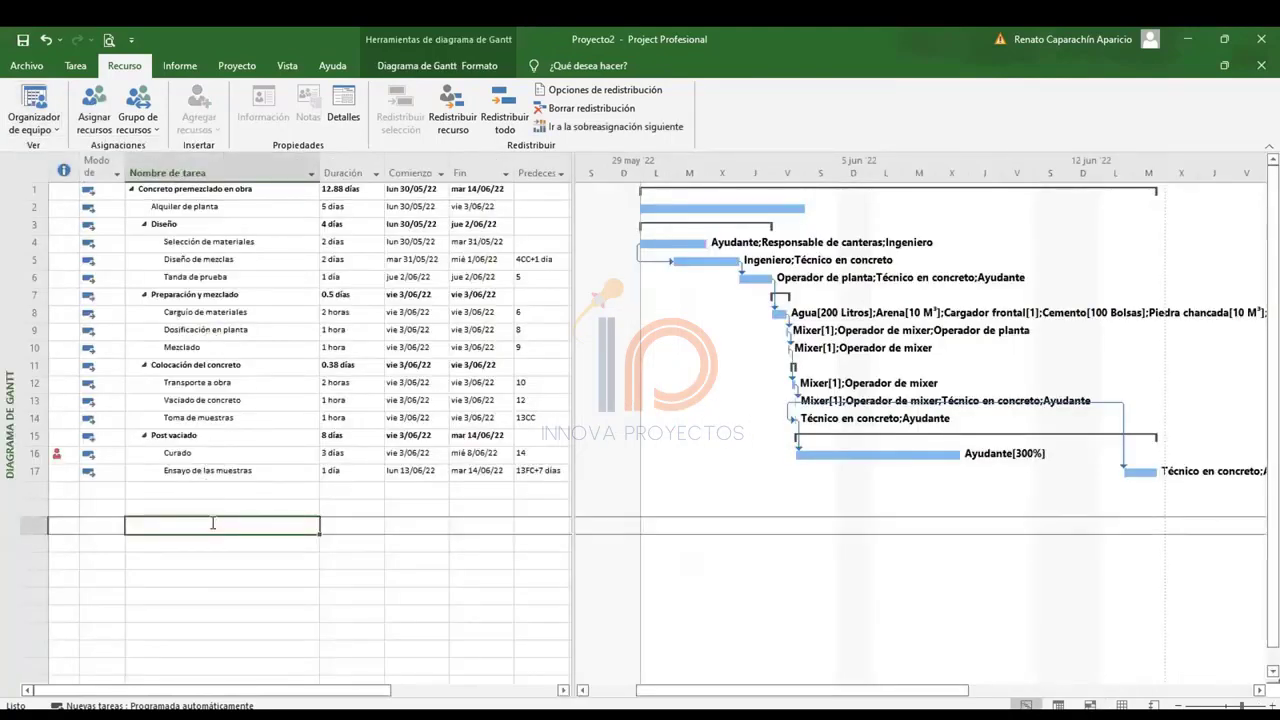
Undo the view changes and the Ingeniero work reductions on Selección de materiales and Diseño de mezclas.
key(ctrl+z)
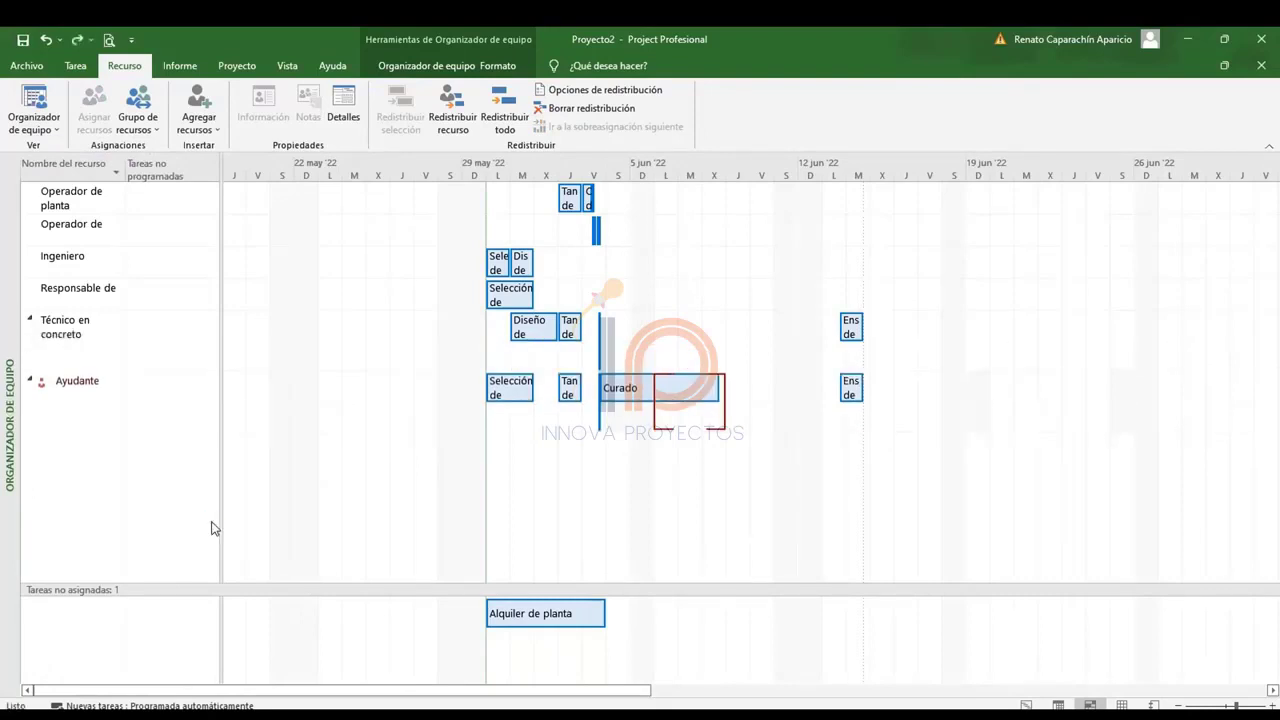
key(ctrl+y)
key(ctrl+y)
key(ctrl+y)
key(ctrl+y)
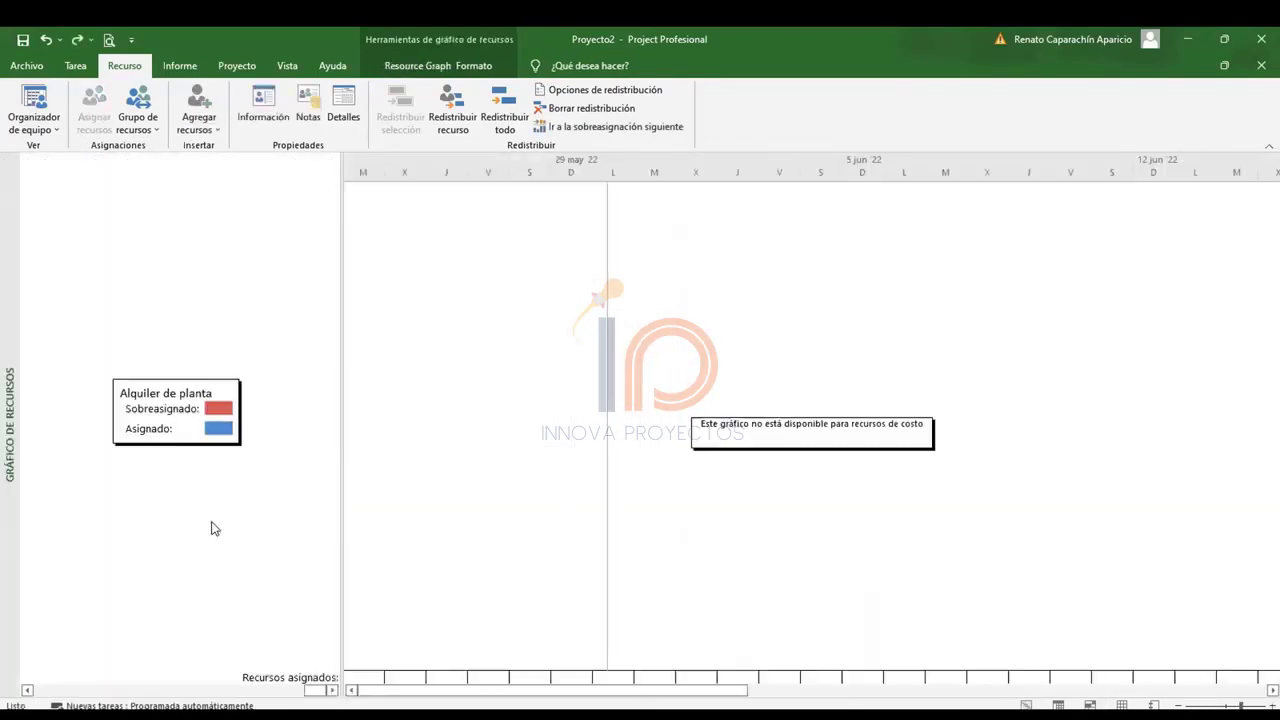
key(ctrl+y)
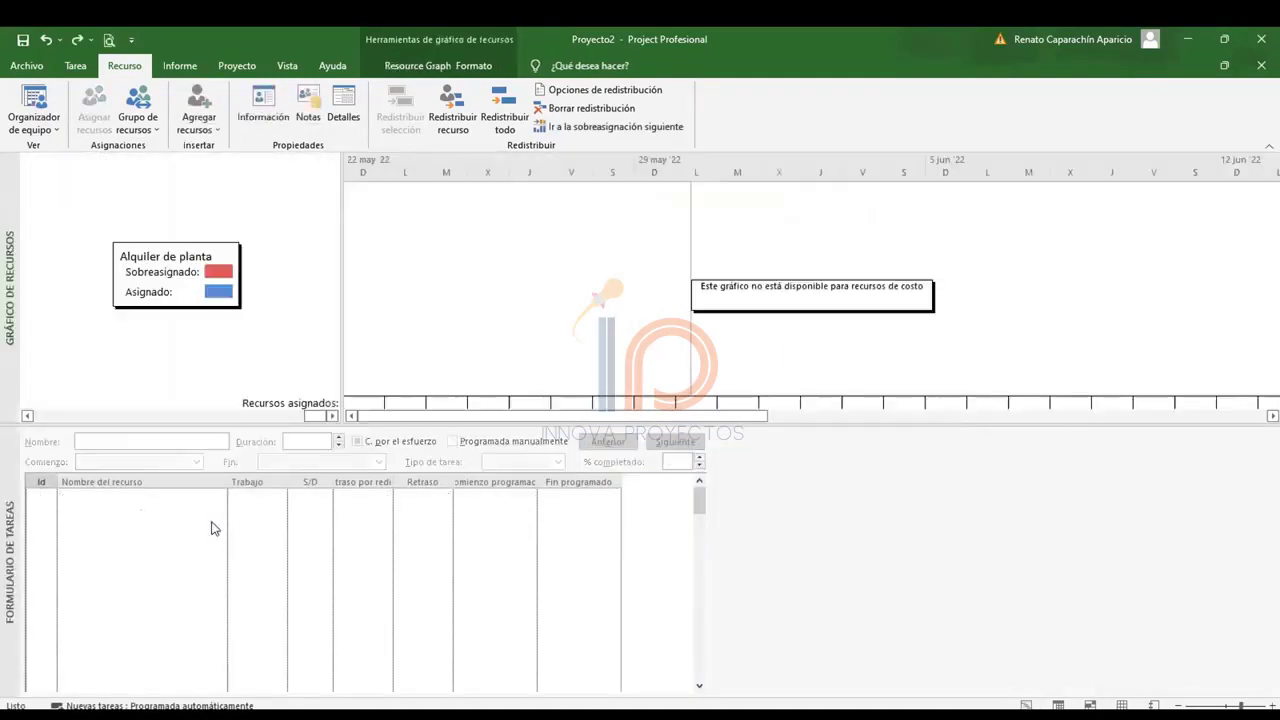
key(ctrl+y)
key(ctrl+y)
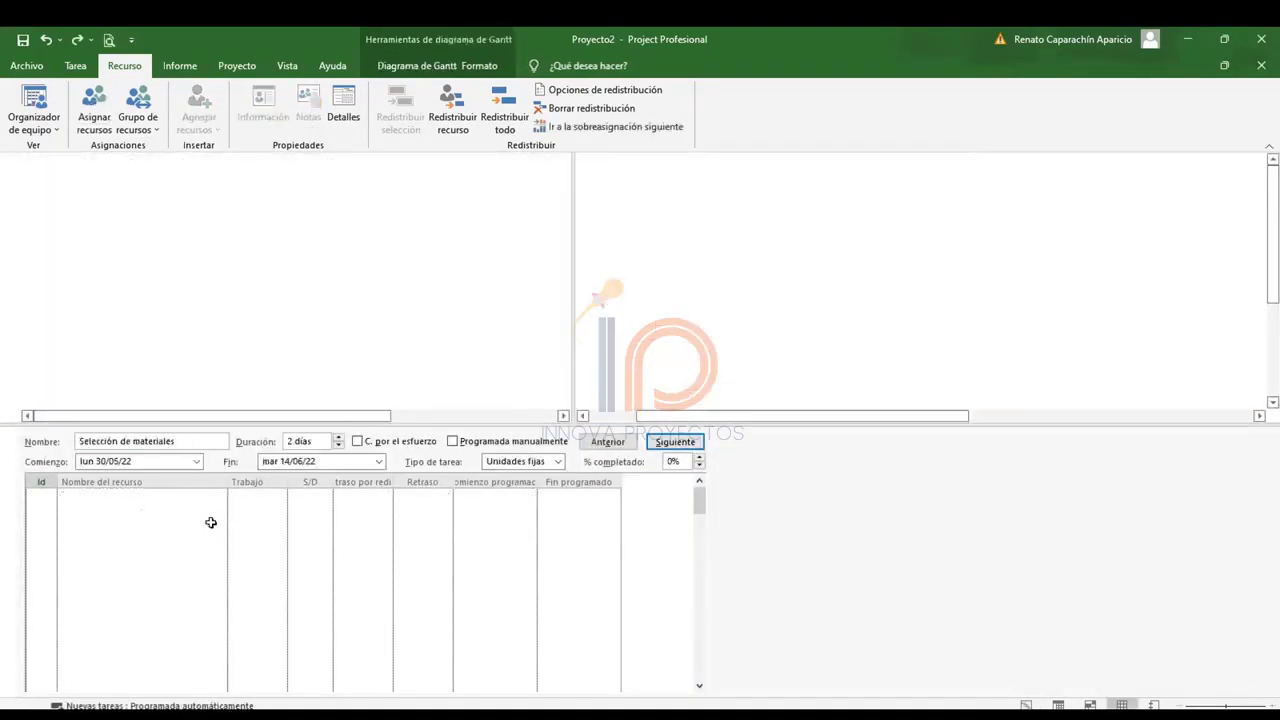
key(Up)
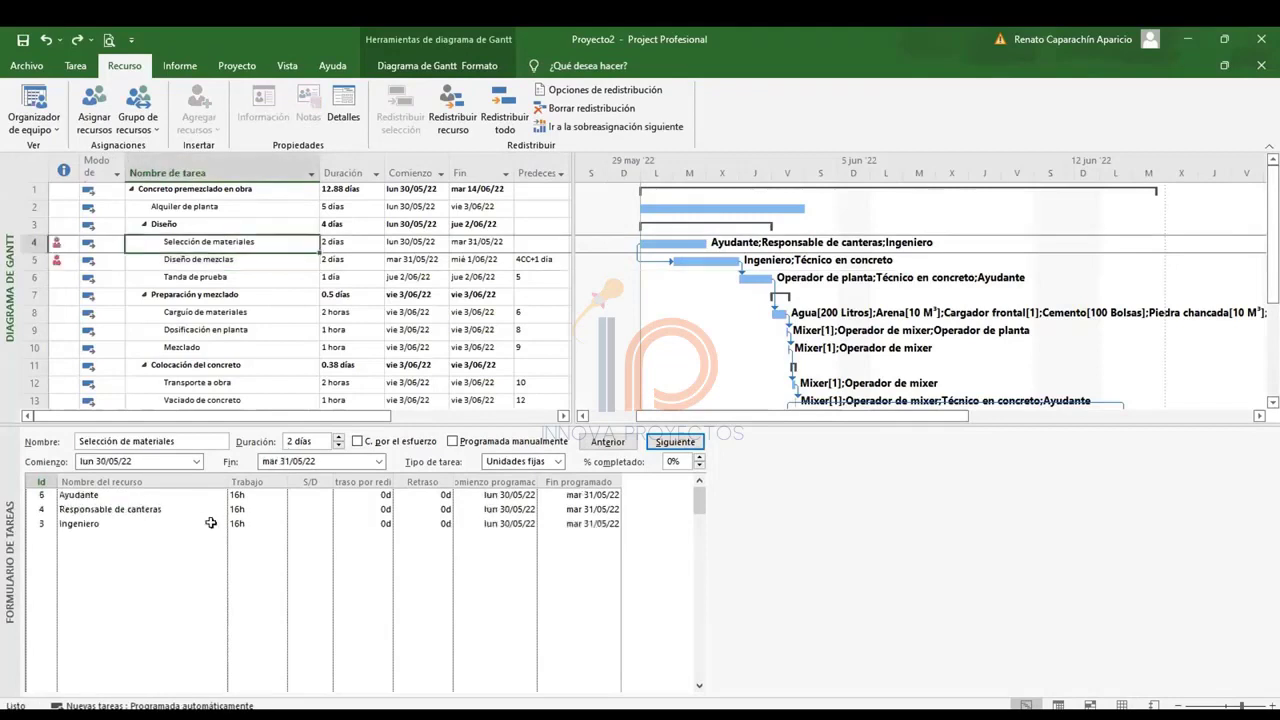
click(262, 293)
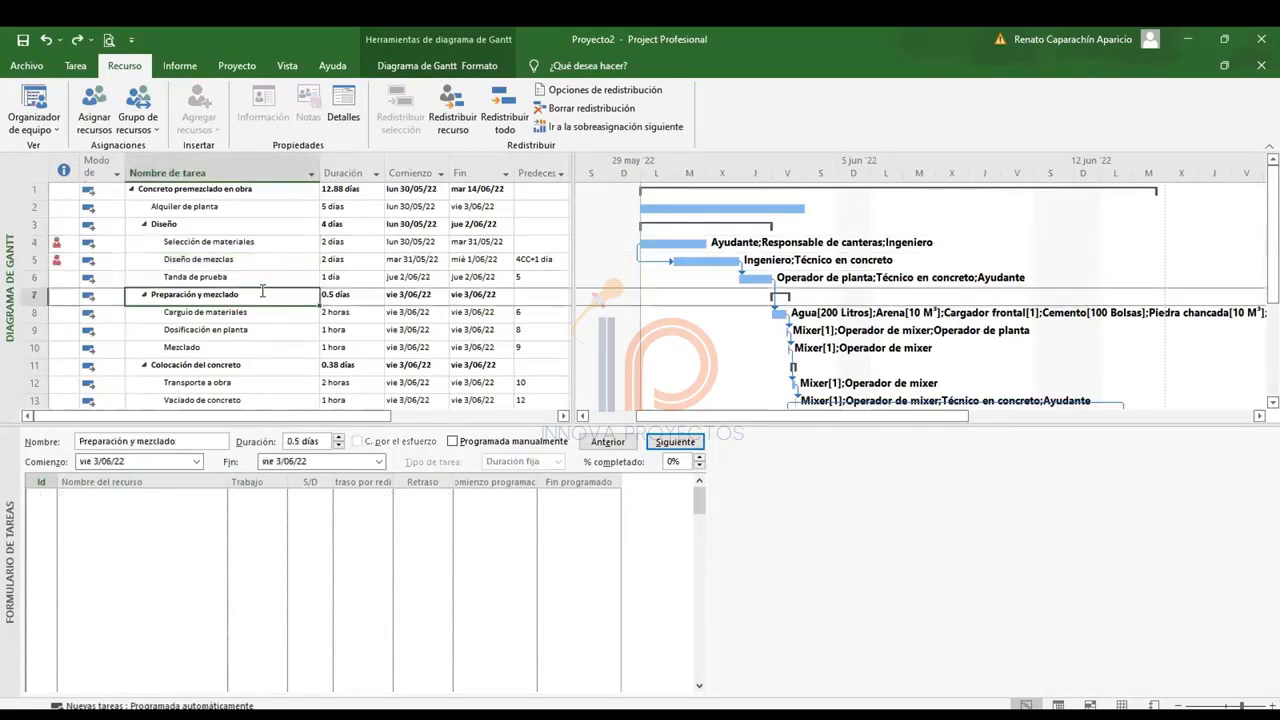
Compare the resources of Selección de materiales and Diseño de mezclas, and try replacing the Ingeniero on Selección de materiales with Técnico en concreto.
click(657, 55)
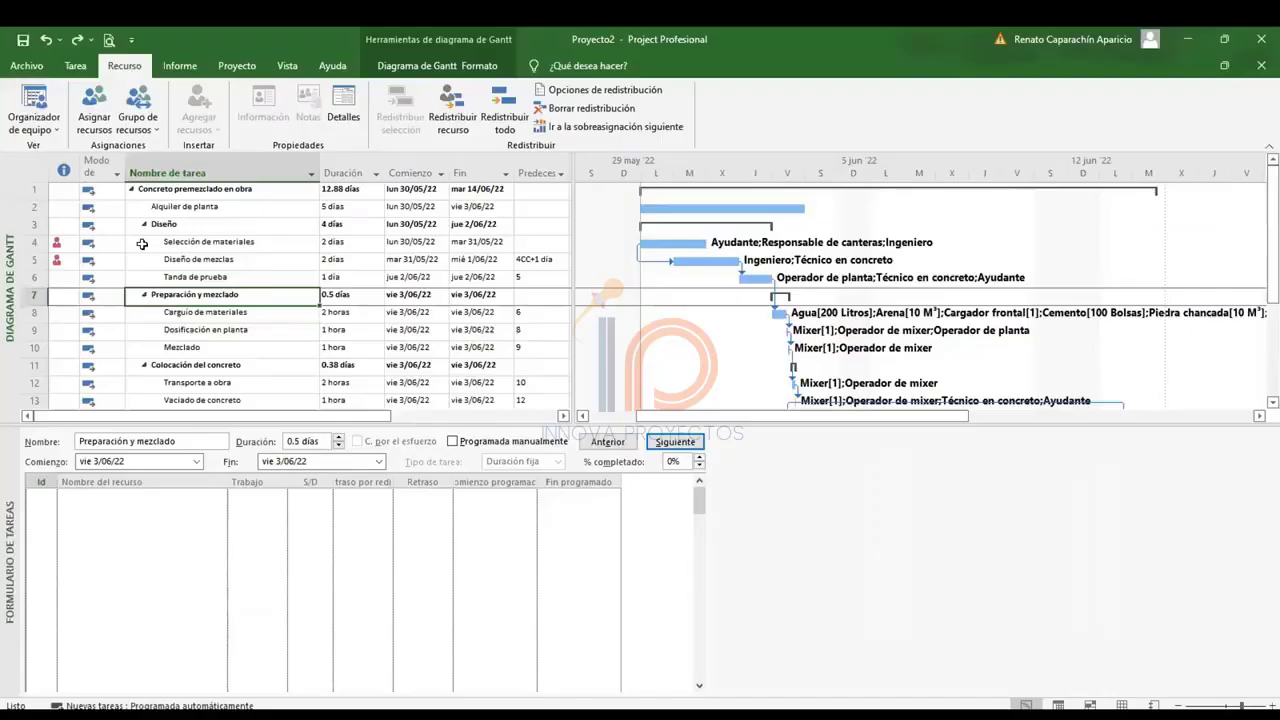
click(150, 243)
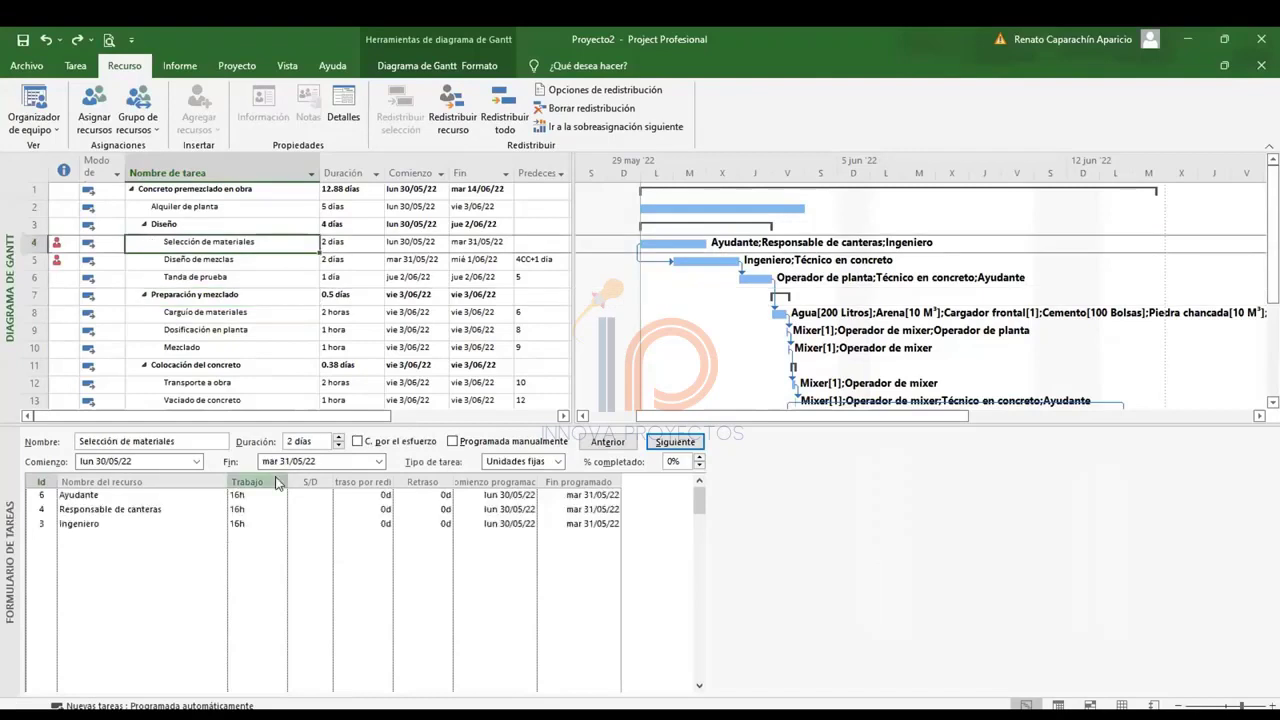
click(157, 259)
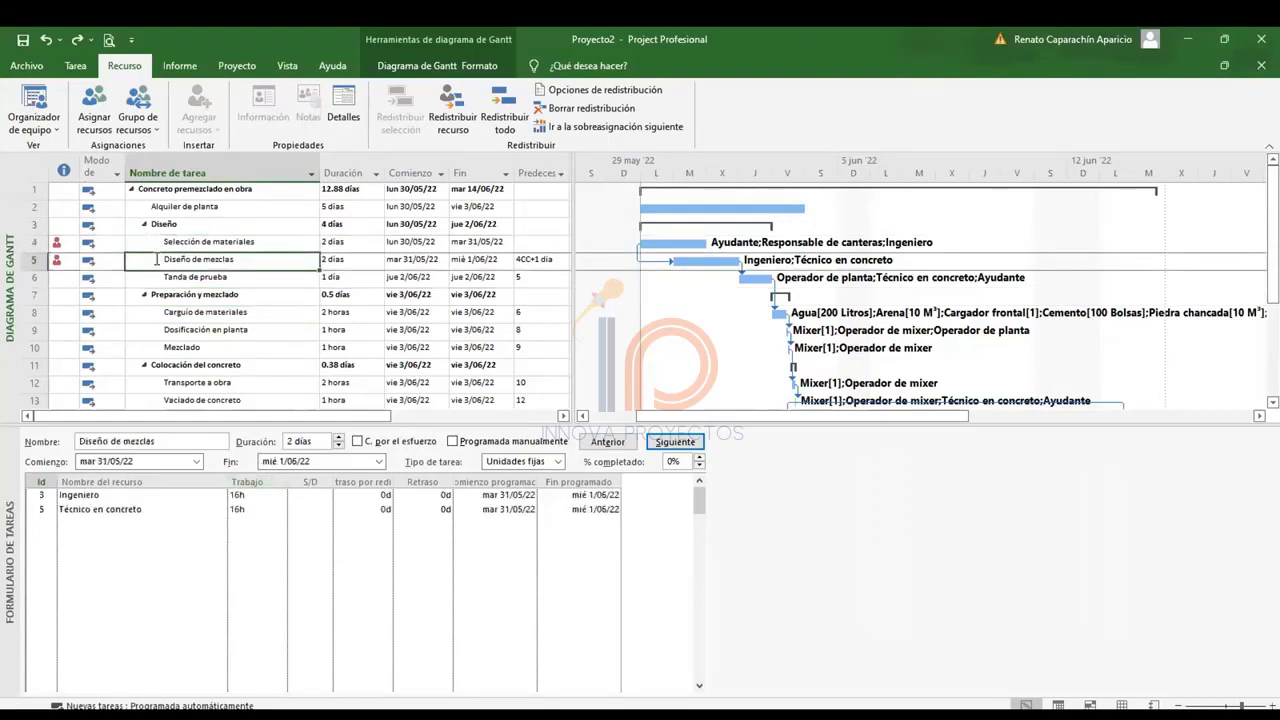
click(160, 242)
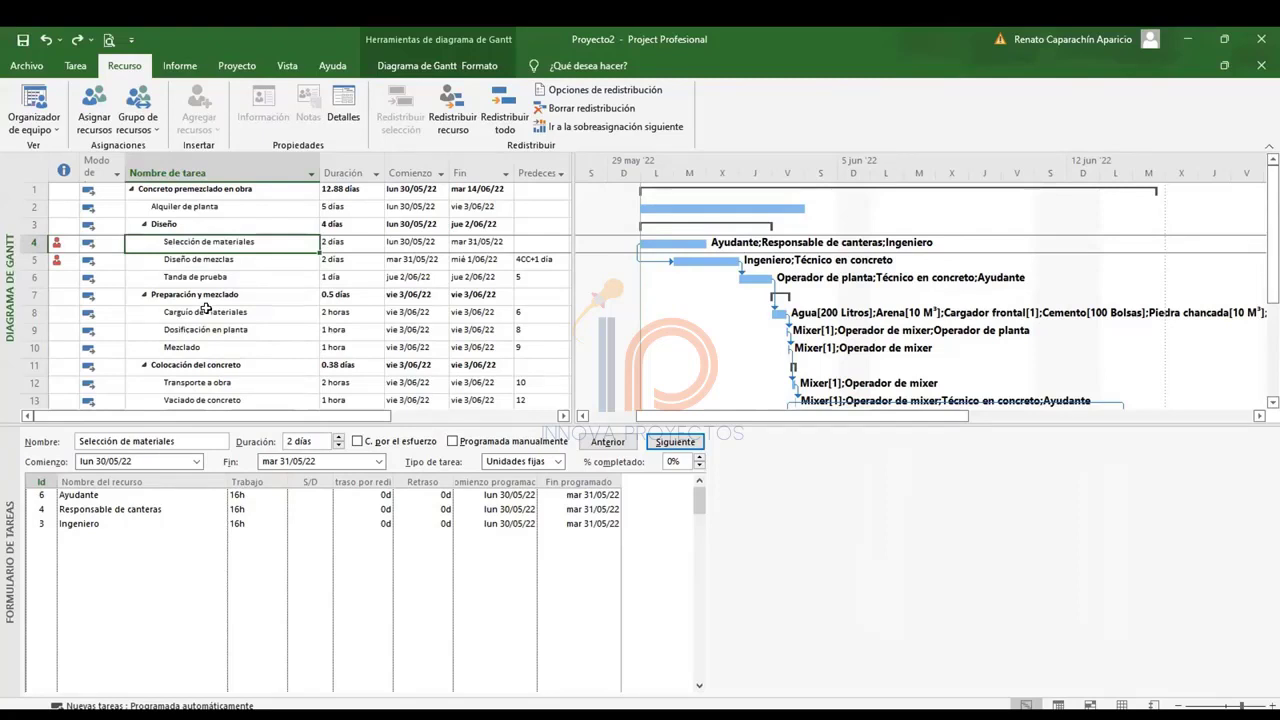
click(110, 524)
click(220, 525)
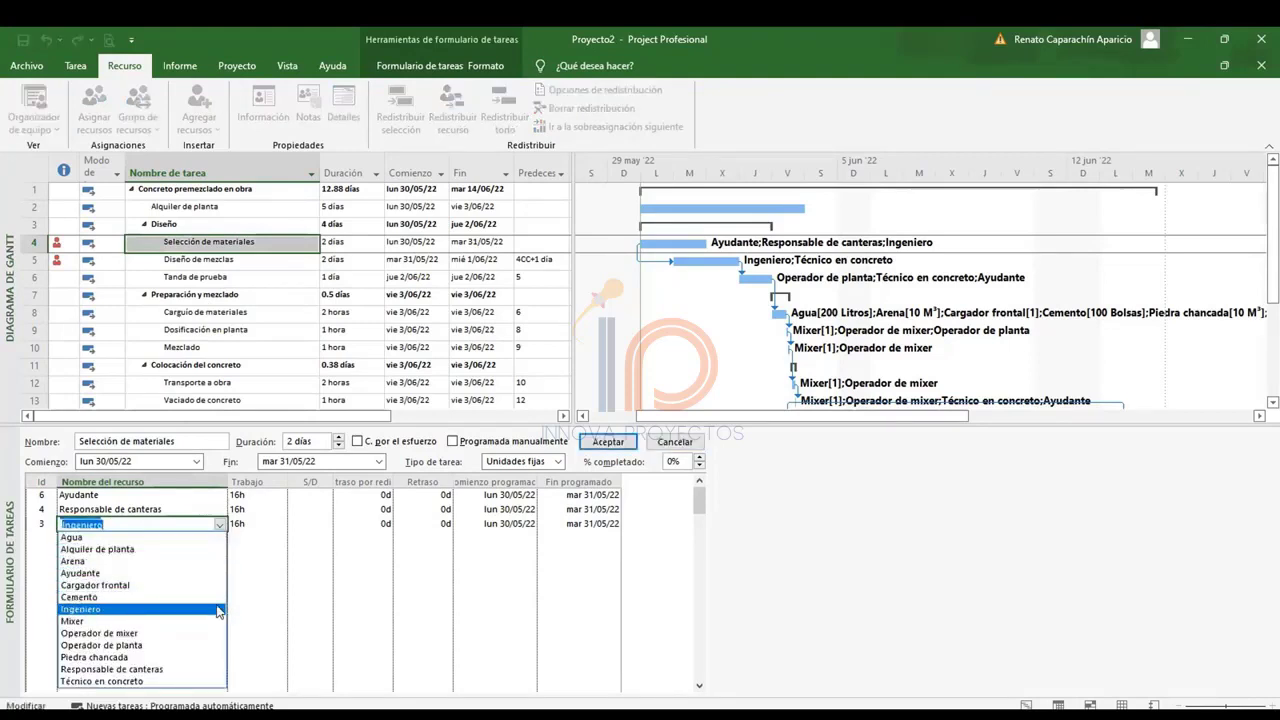
click(135, 681)
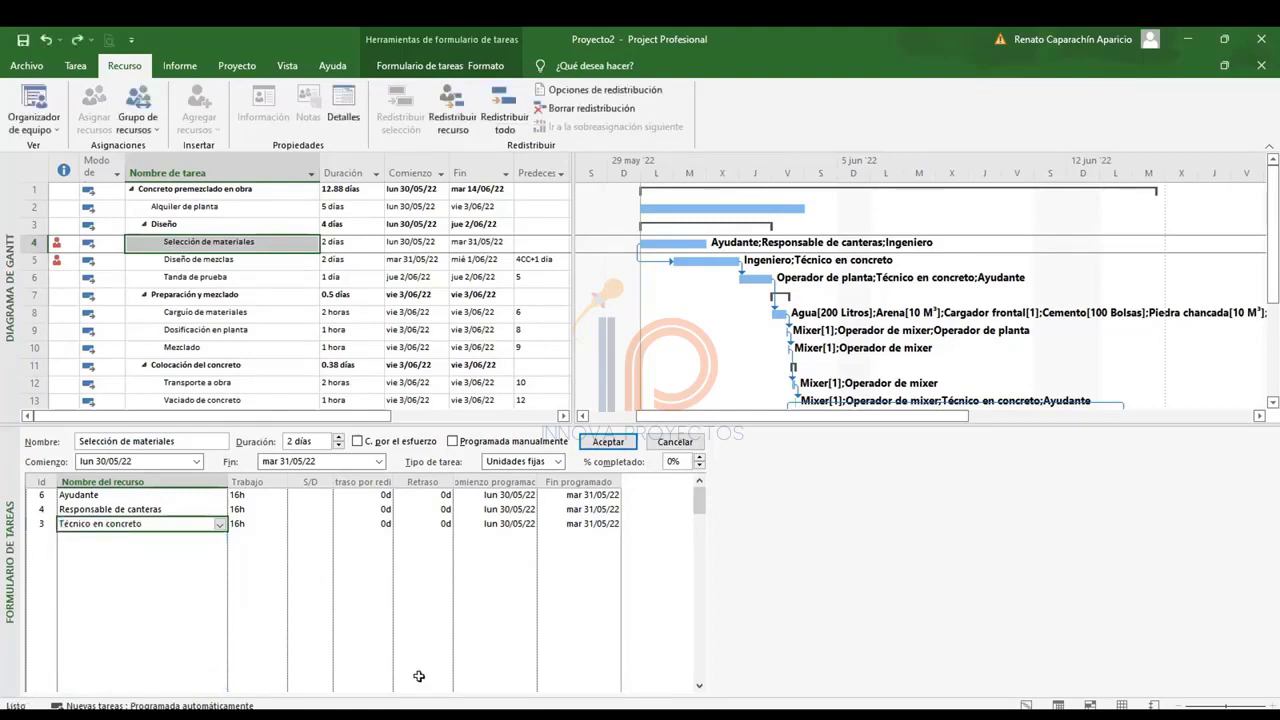
click(606, 442)
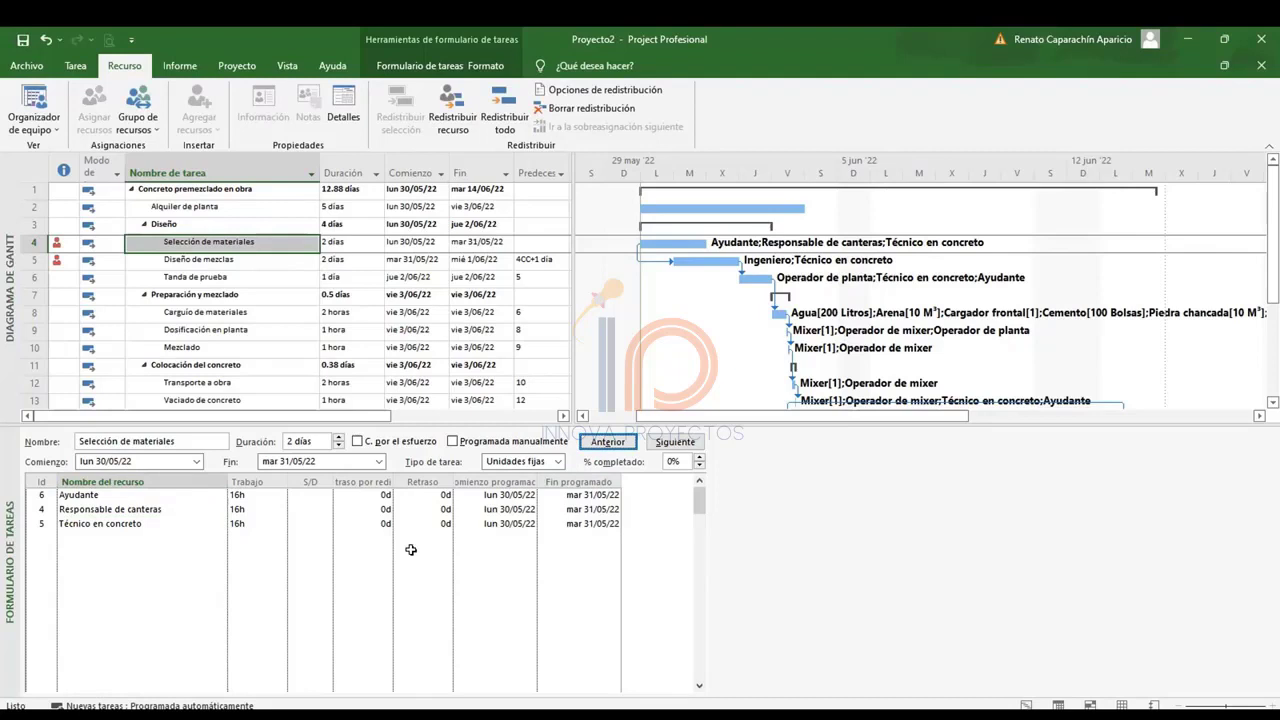
Try assigning Operador de mixer to Selección de materiales in place of the Técnico en concreto.
click(212, 262)
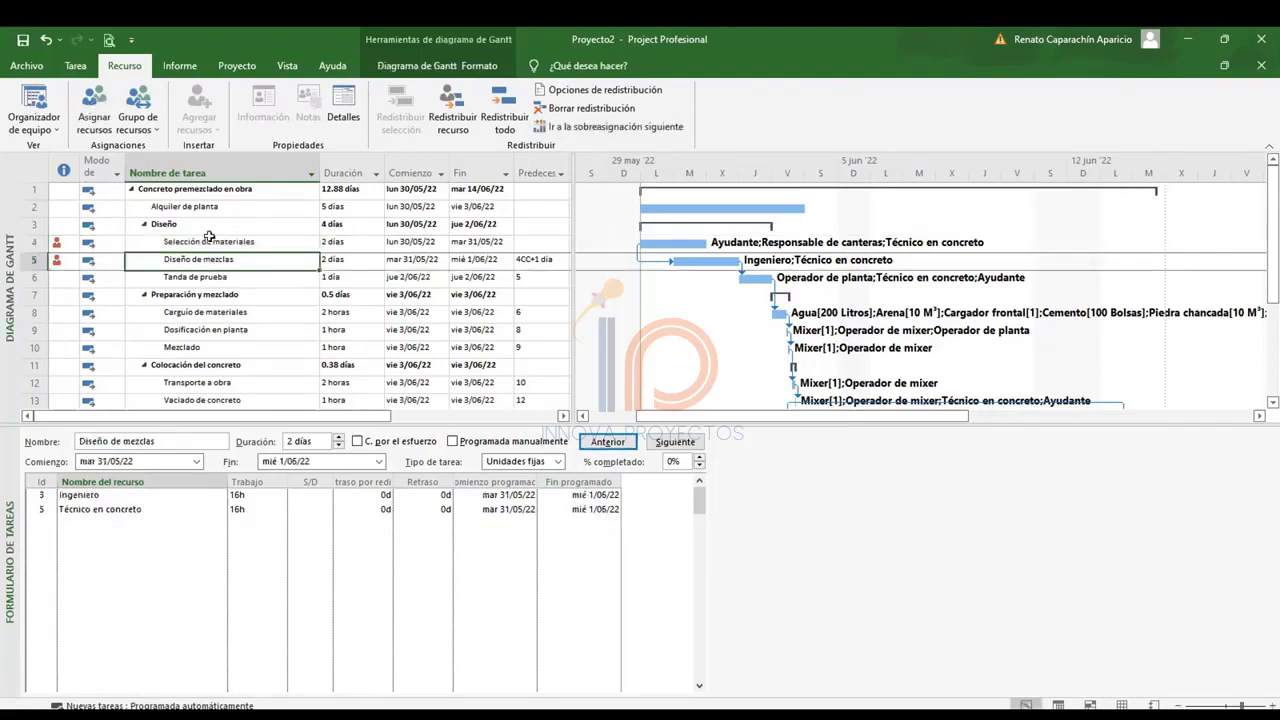
click(211, 244)
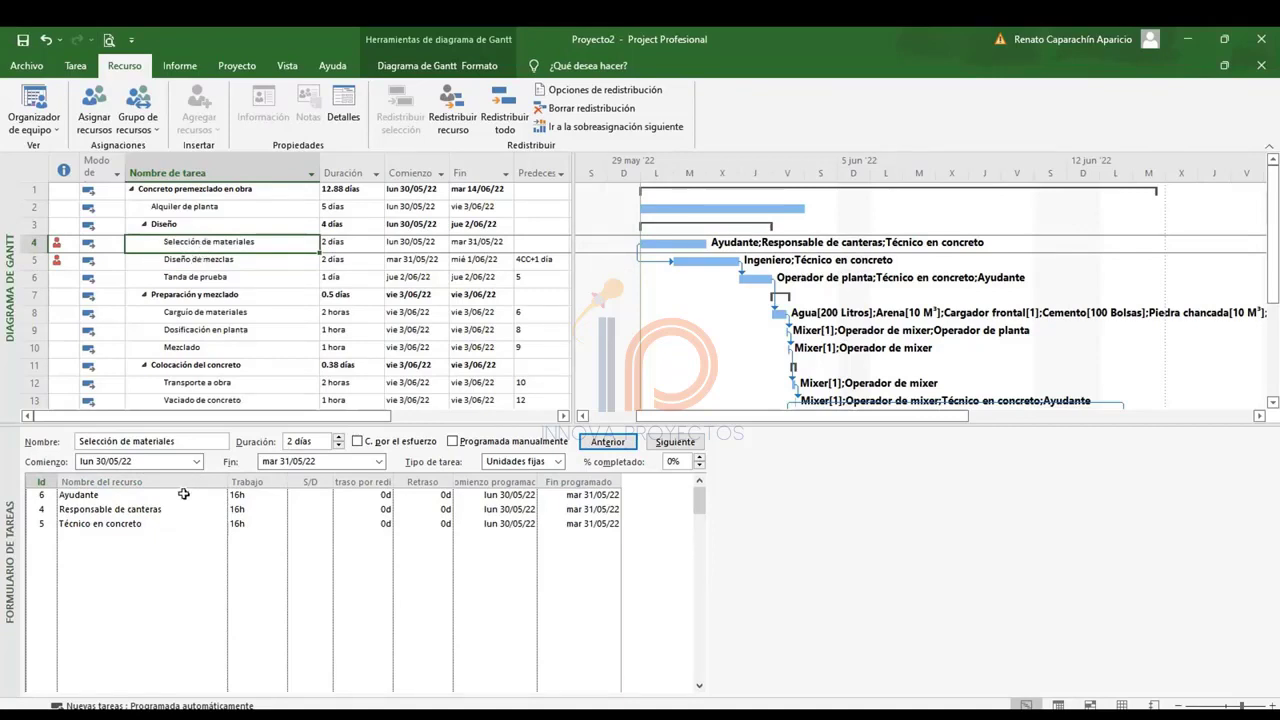
click(157, 522)
click(220, 525)
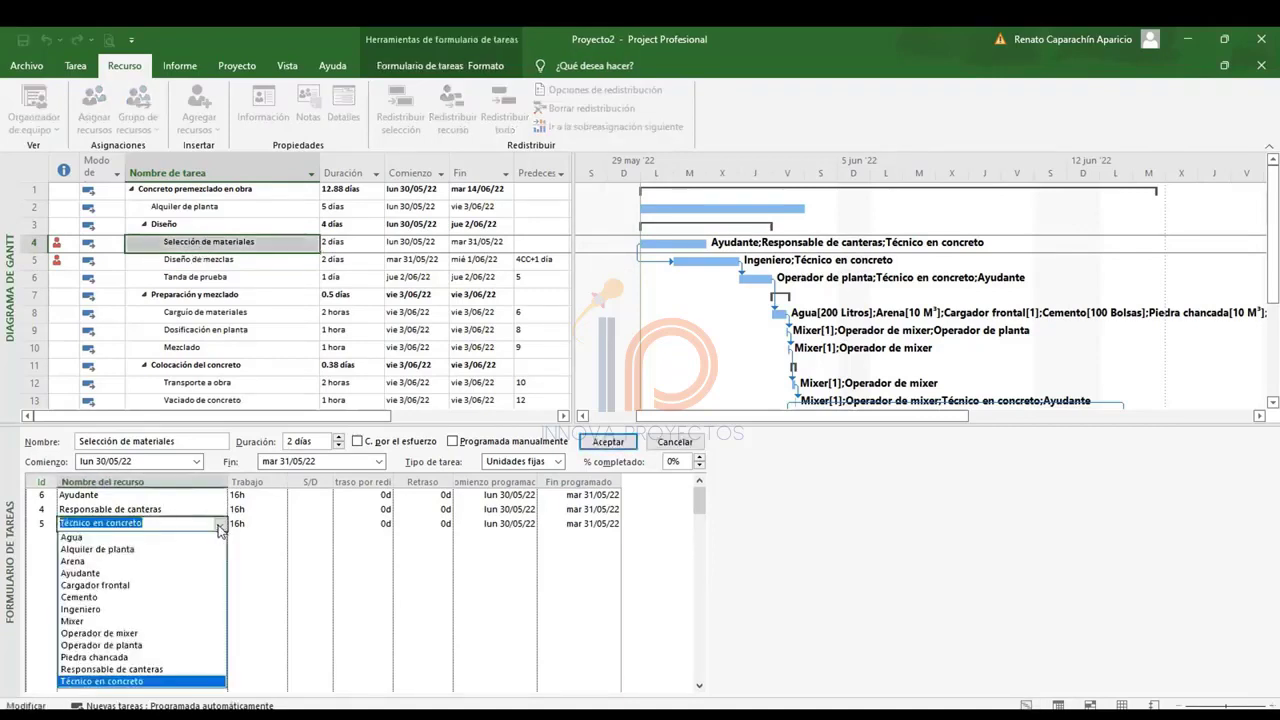
click(167, 633)
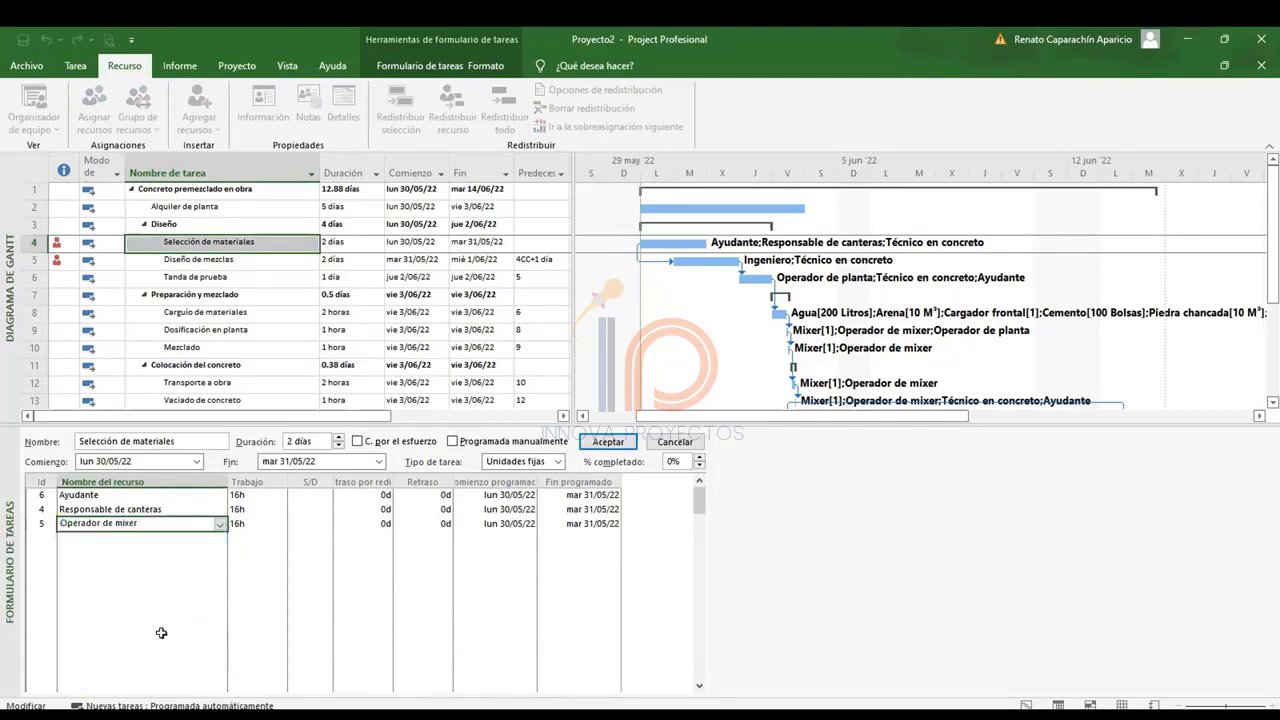
click(607, 443)
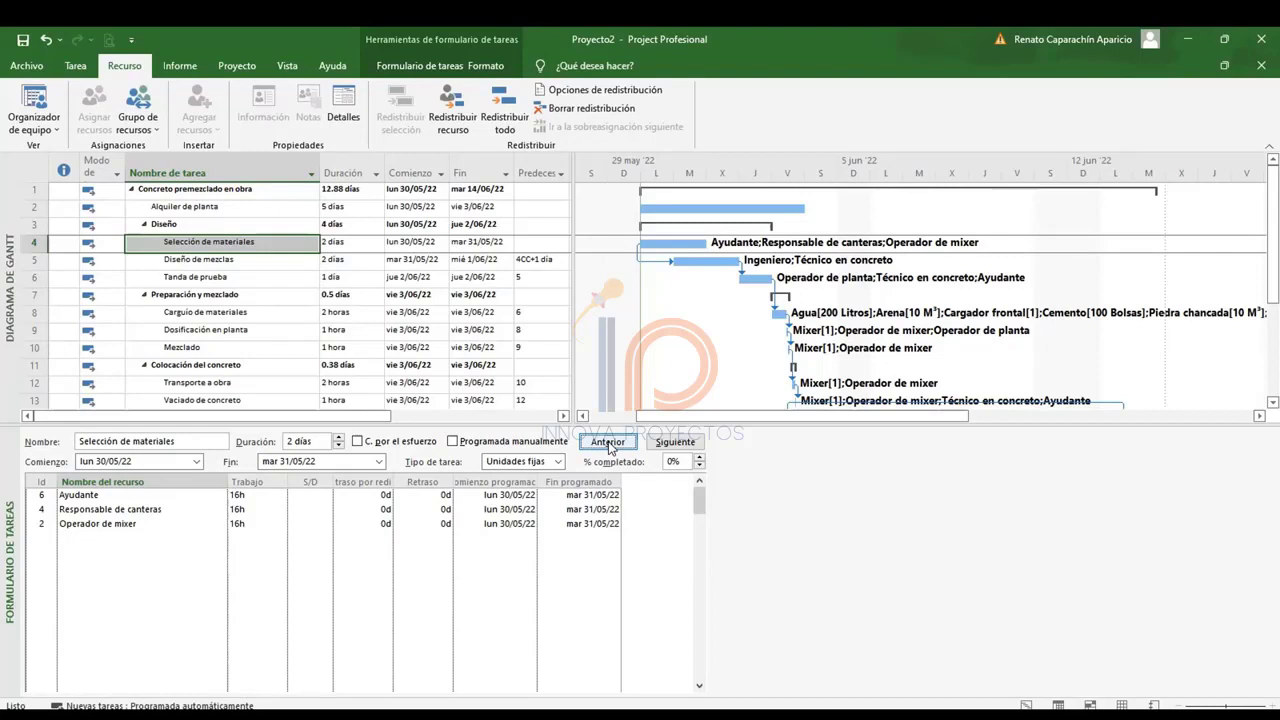
Undo both resource replacements on Selección de materiales and select the Mezclado task.
click(608, 443)
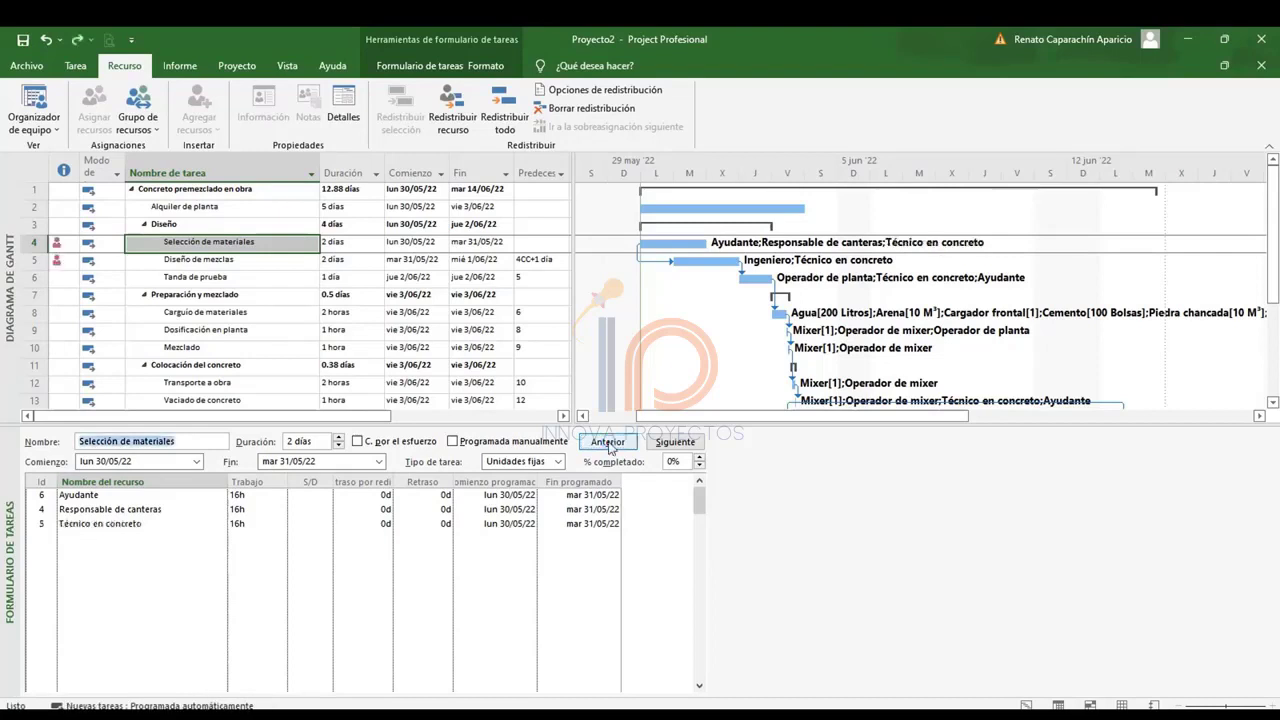
key(ctrl+z)
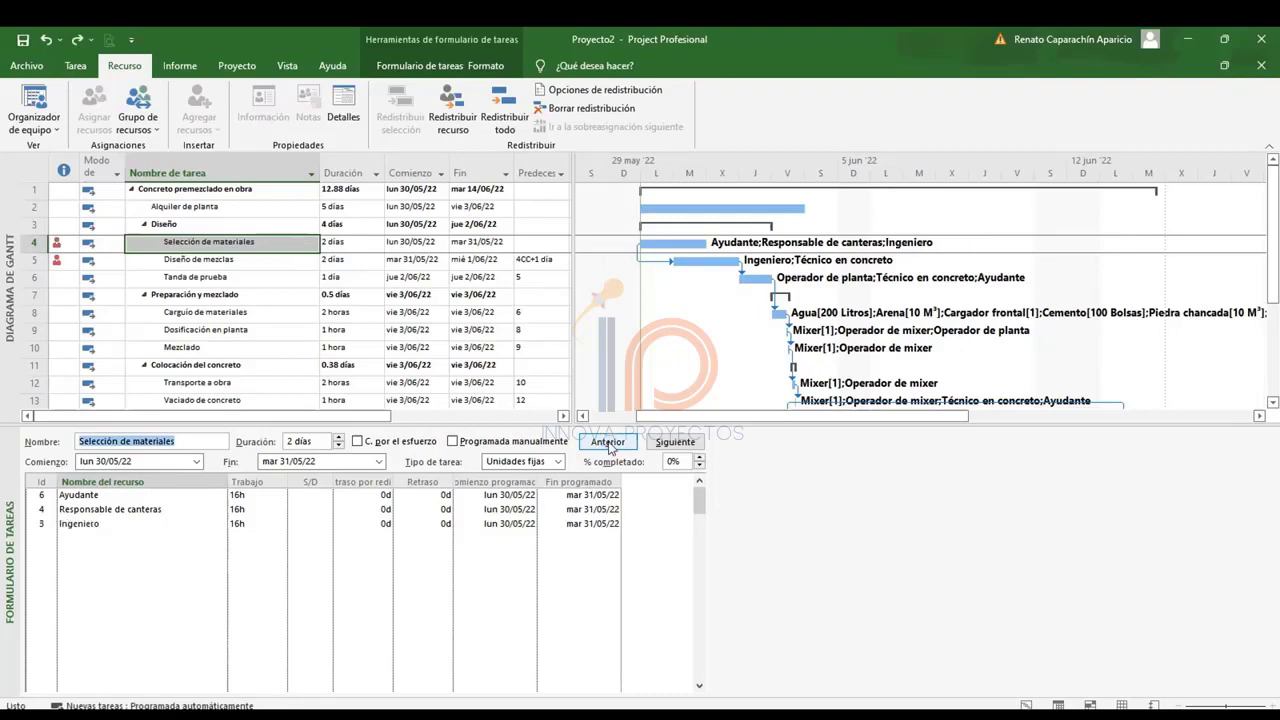
click(257, 349)
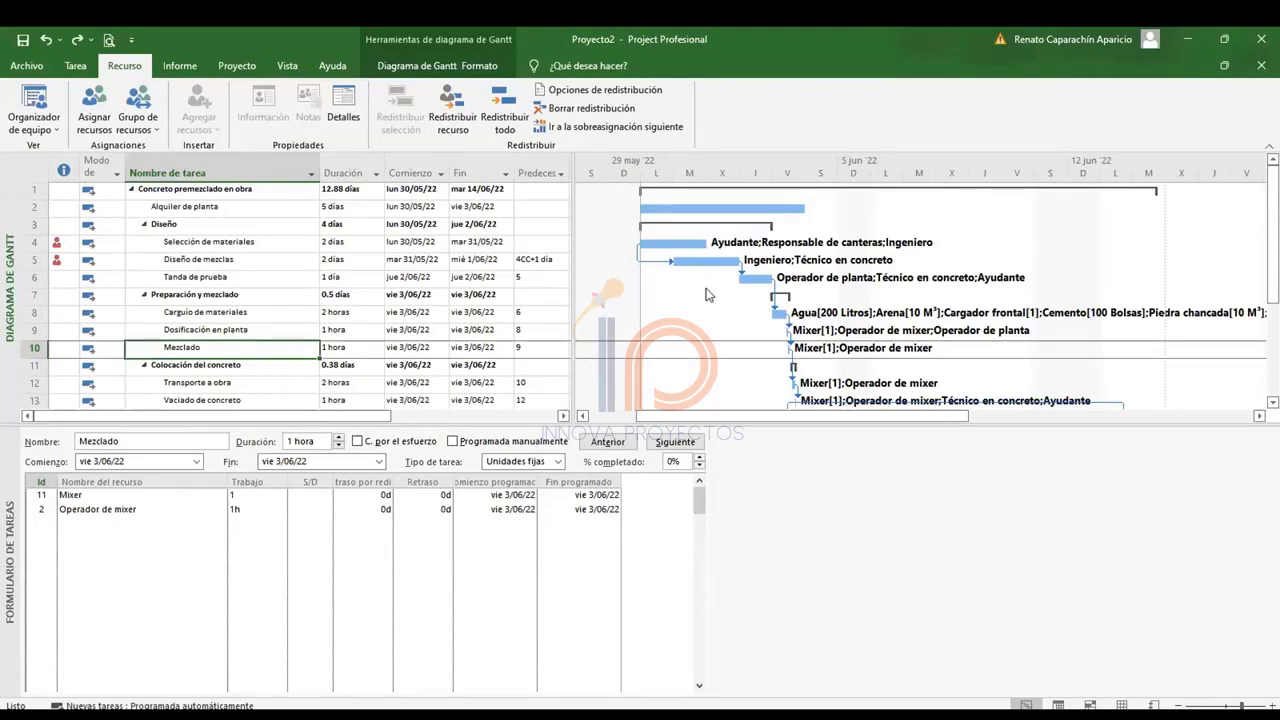
View the schedule in Gantt de seguimiento and return to the Diagrama de Gantt view.
click(75, 66)
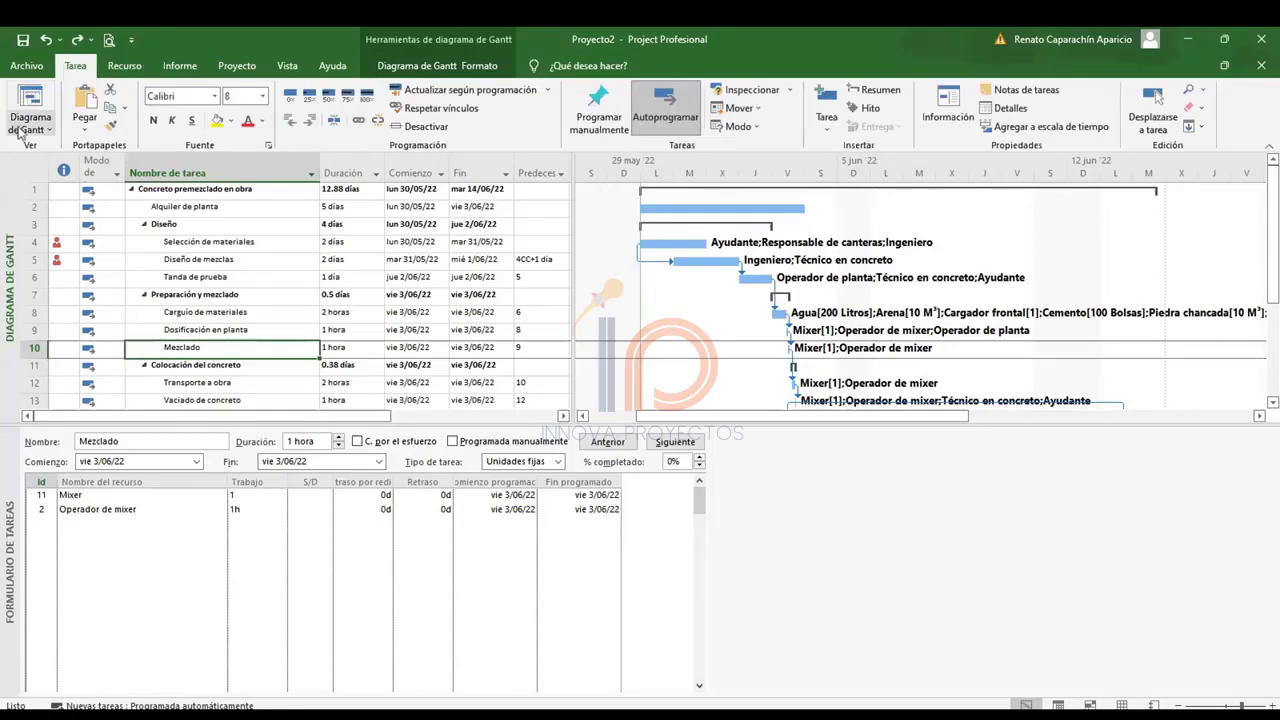
click(22, 131)
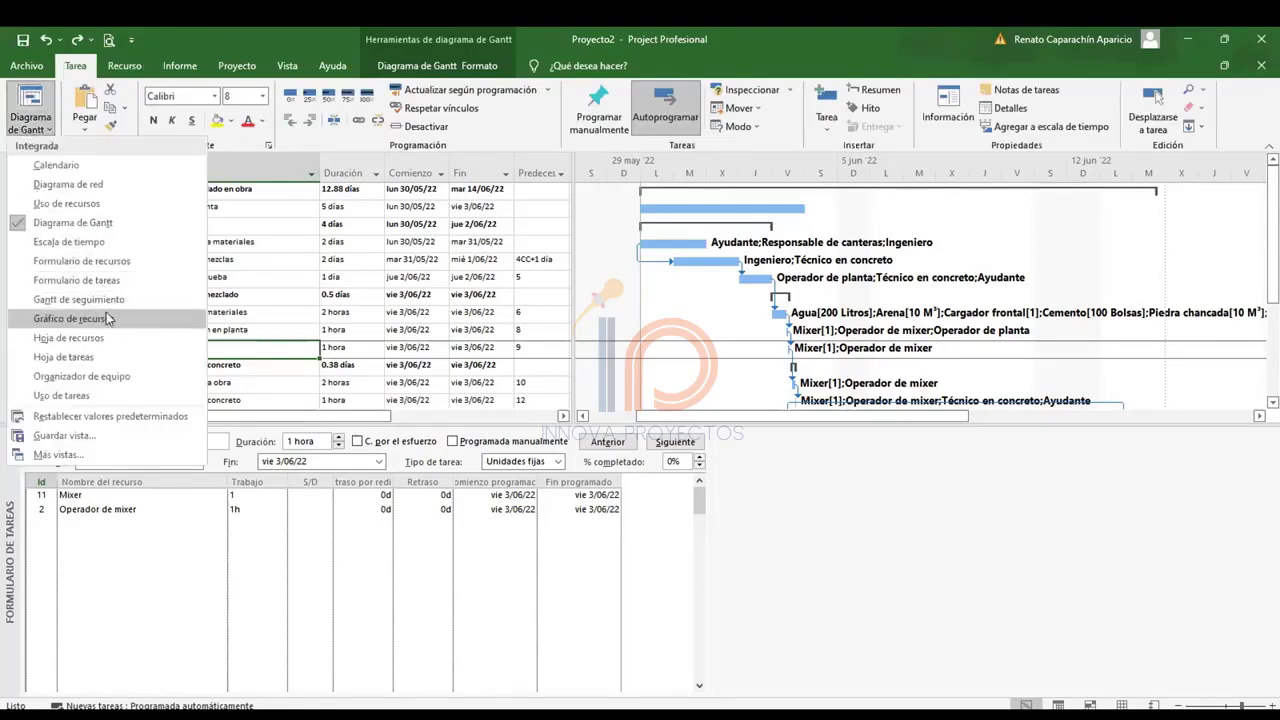
click(79, 299)
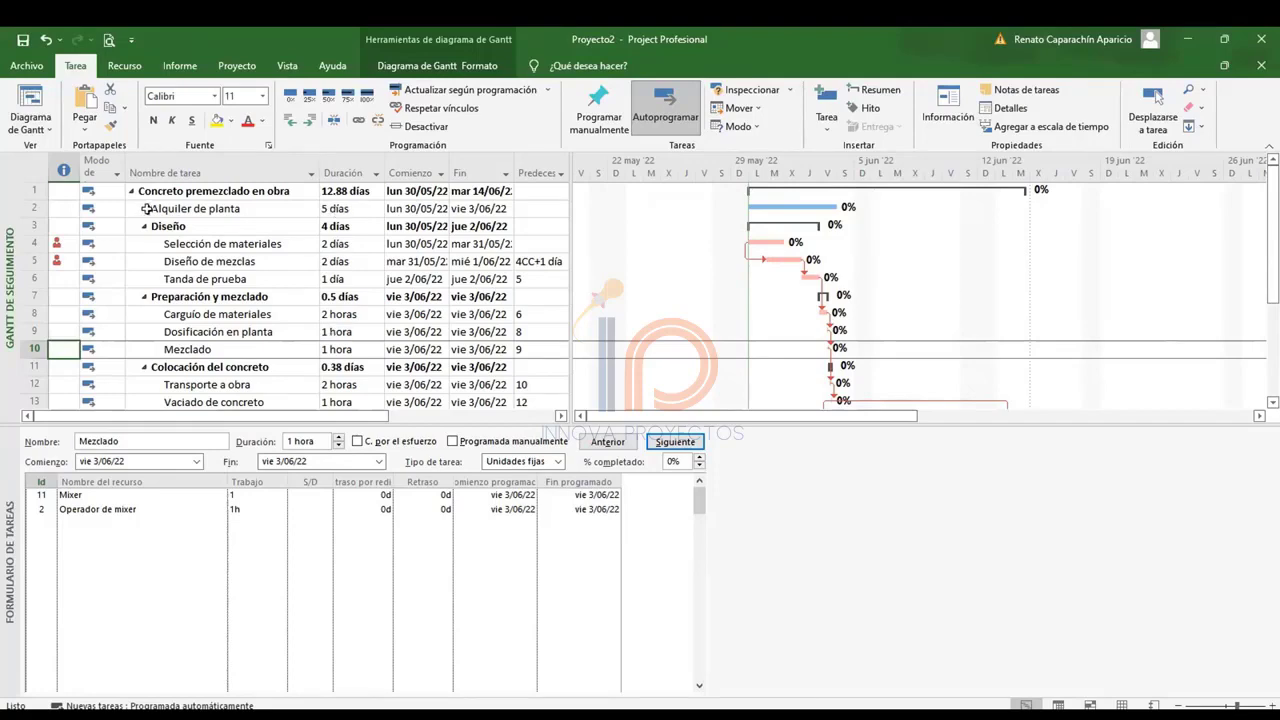
click(30, 122)
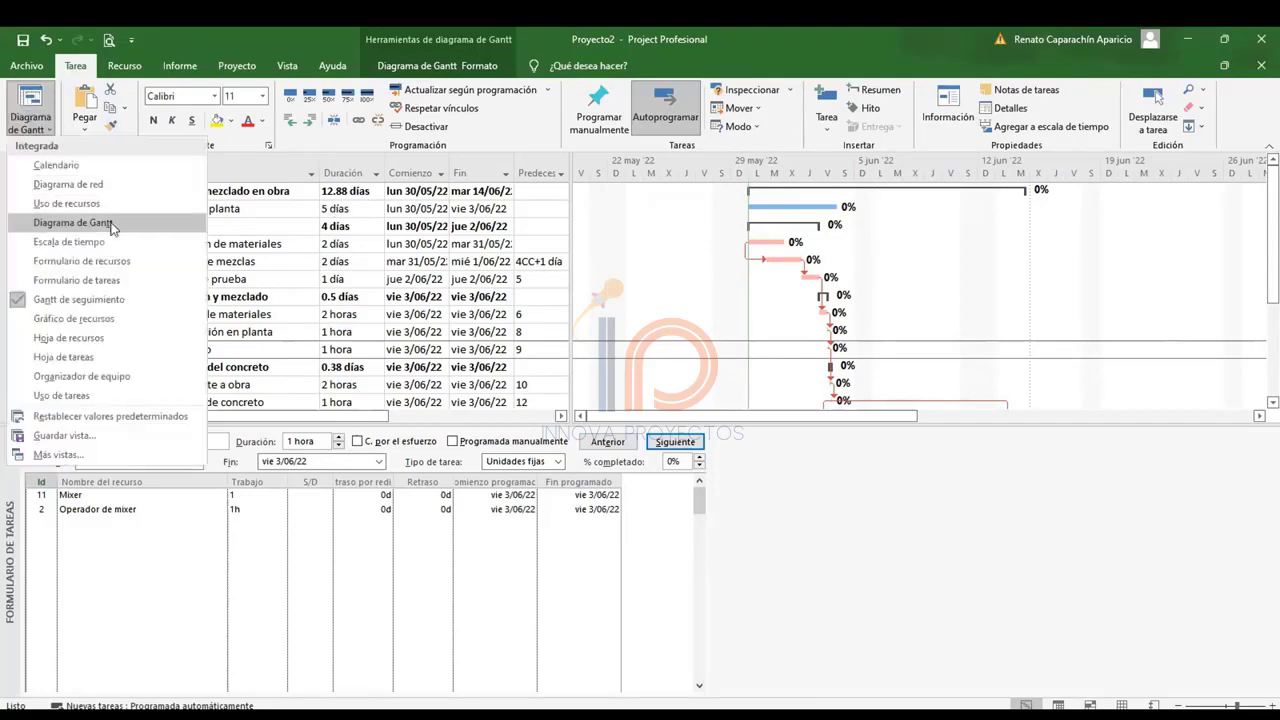
click(112, 228)
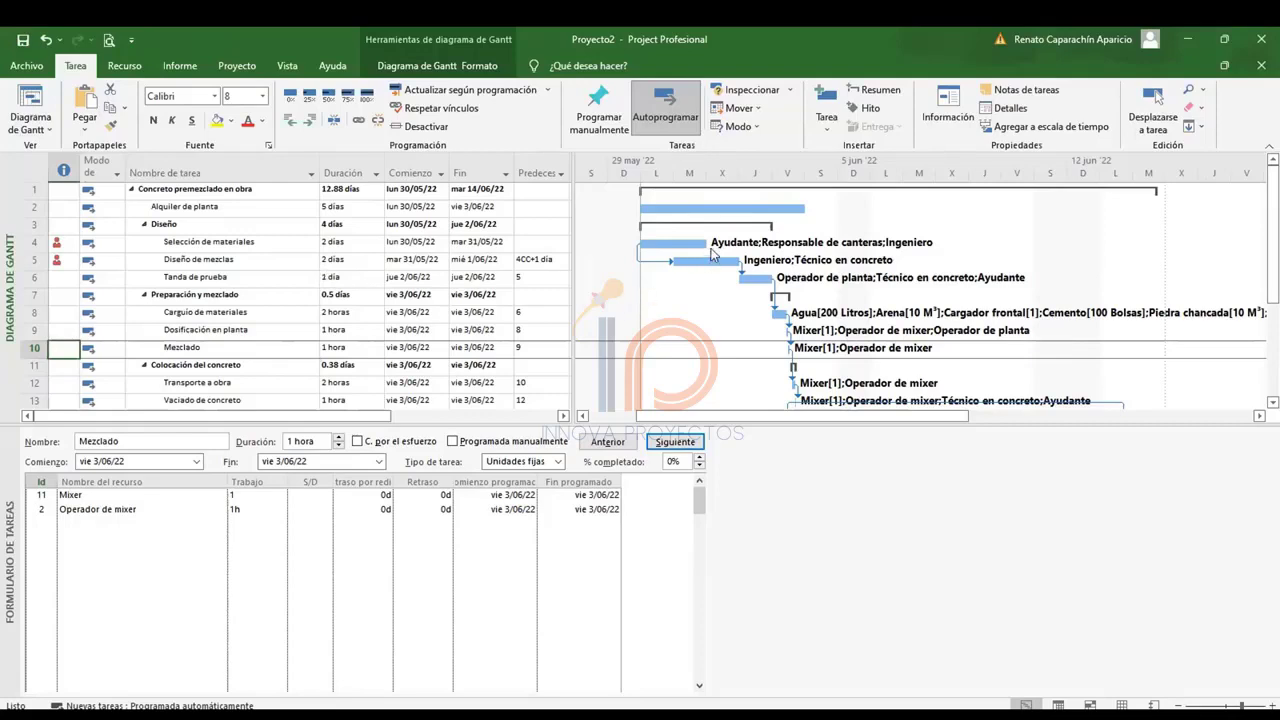
Hide the task details form so that only the Gantt chart with its full task list is shown.
scroll(712, 255, down, 2)
scroll(711, 251, up, 2)
click(177, 244)
click(180, 261)
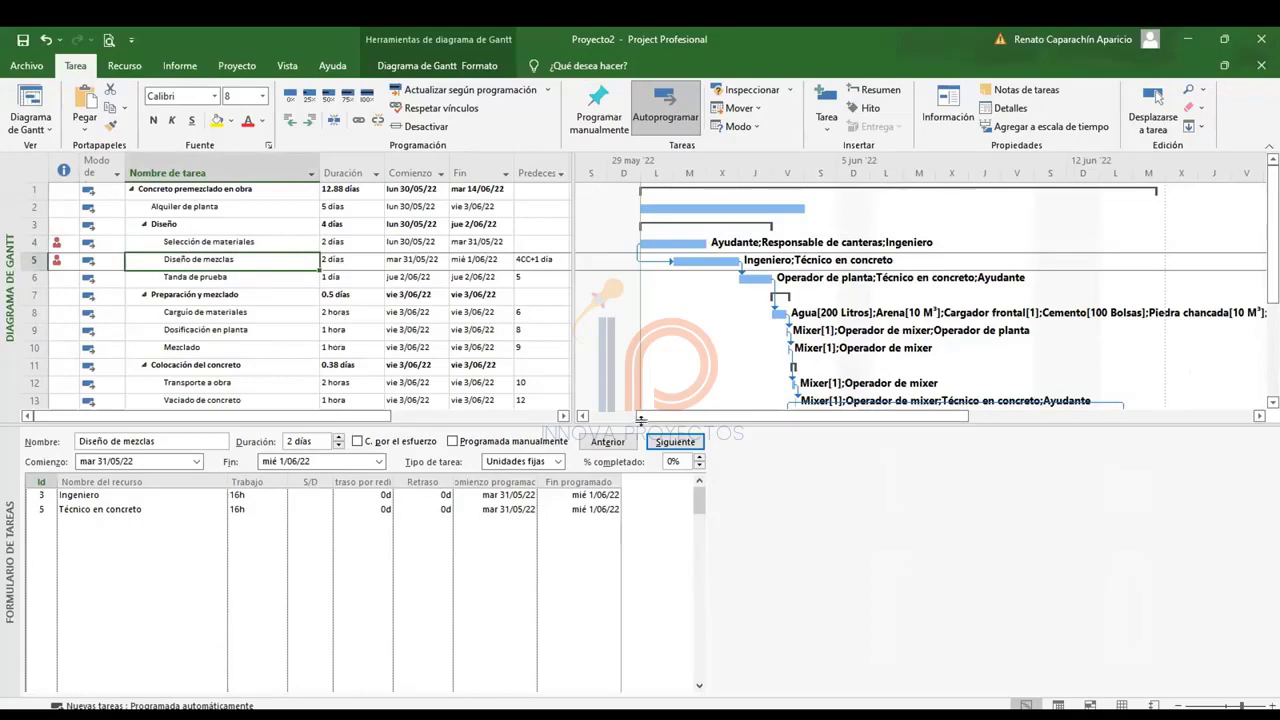
click(1005, 108)
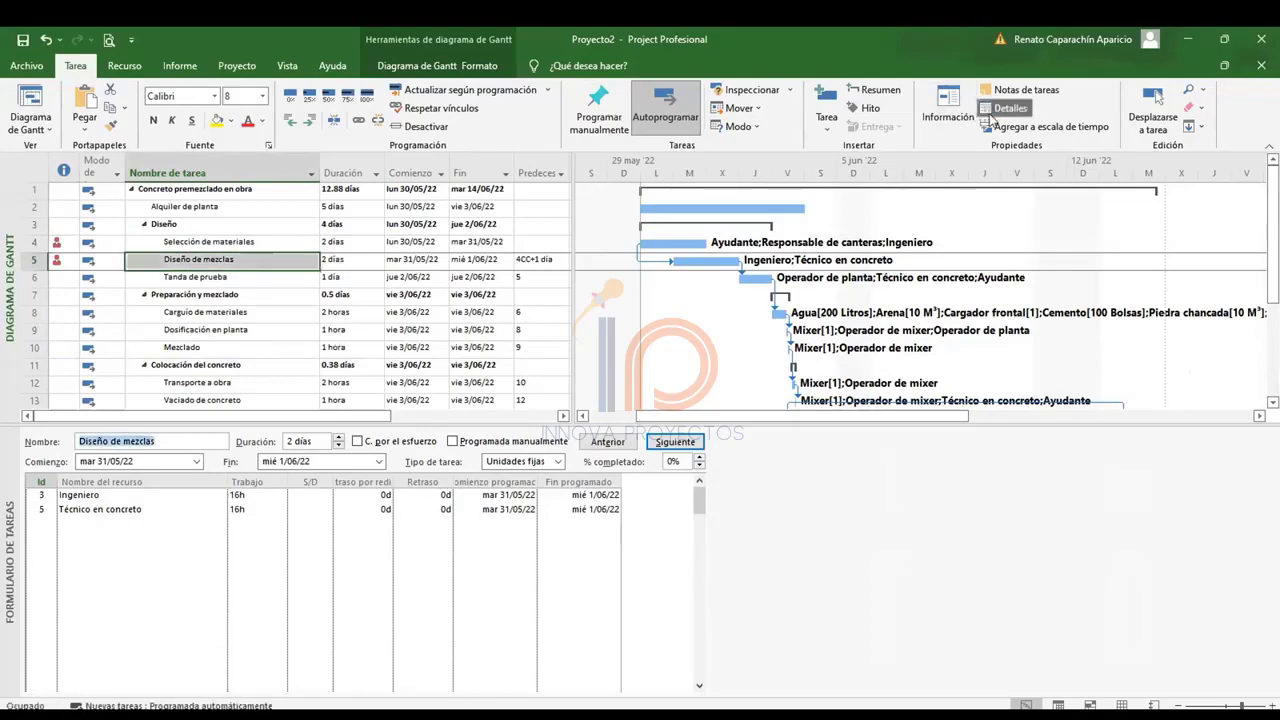
click(368, 330)
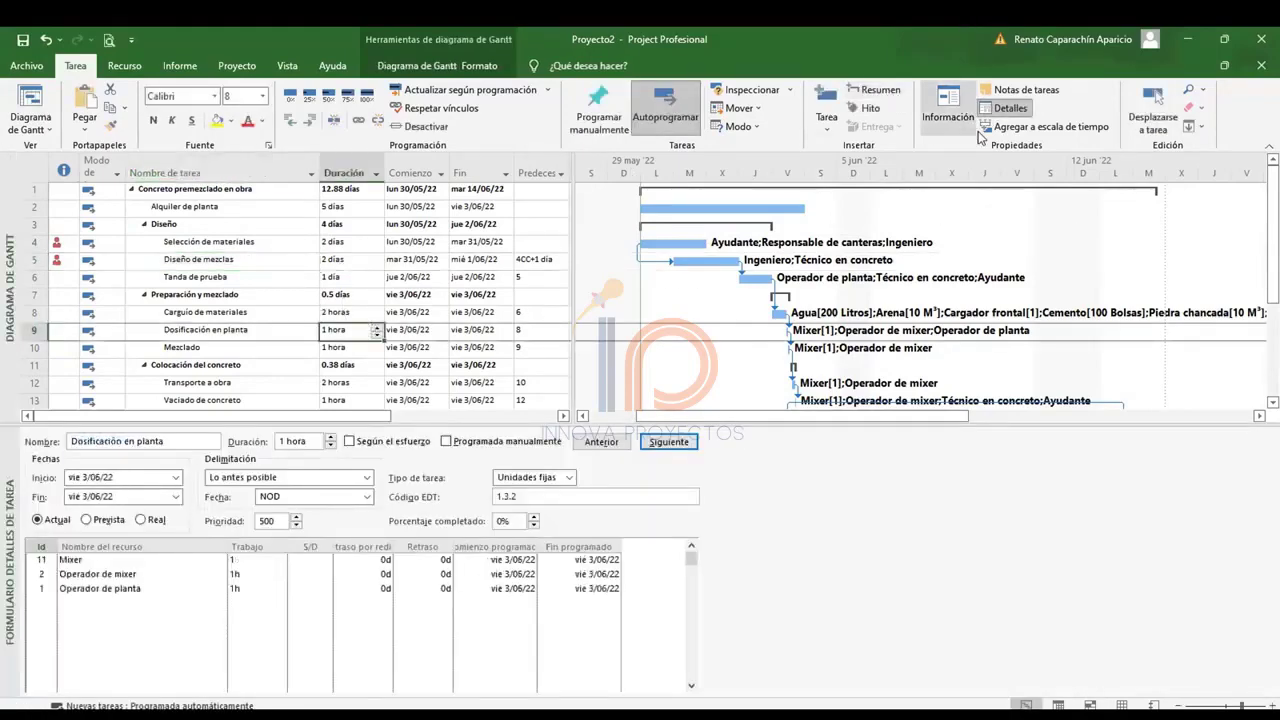
click(1005, 110)
click(212, 417)
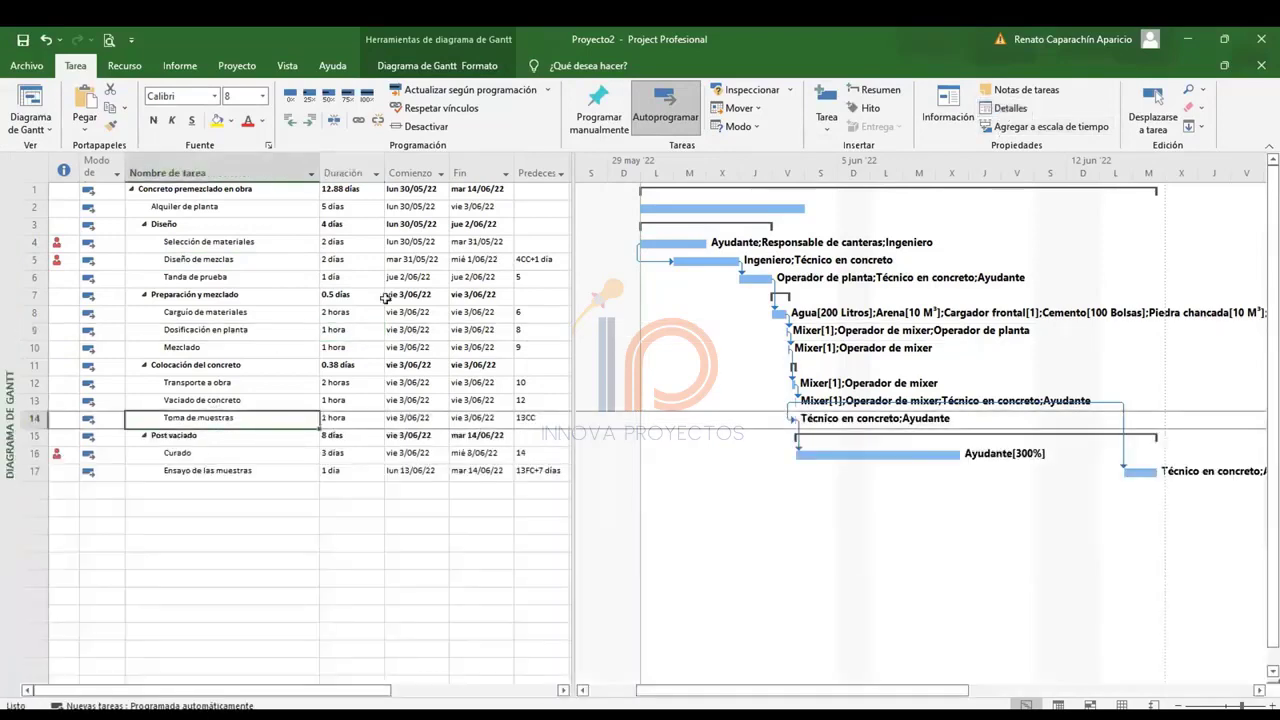
Try leveling only the Ayudante and Ingeniero with Redistribuir recurso, and undo the leveling.
click(125, 65)
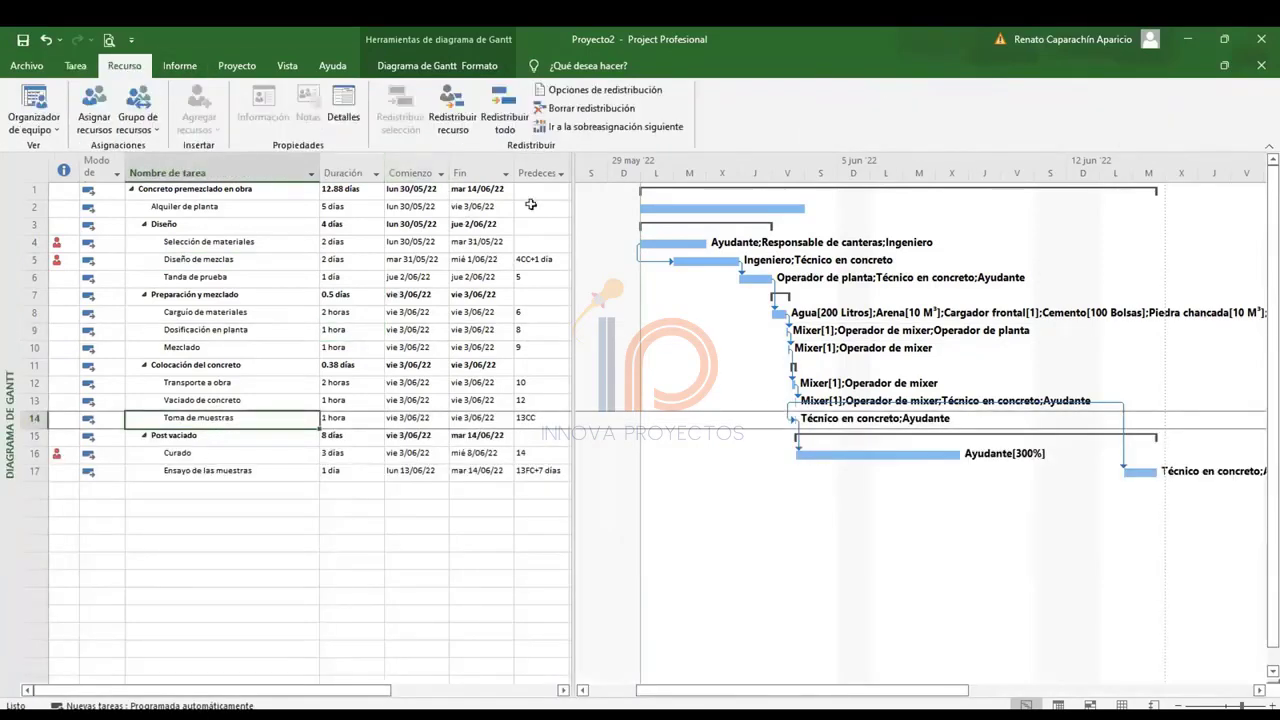
click(164, 244)
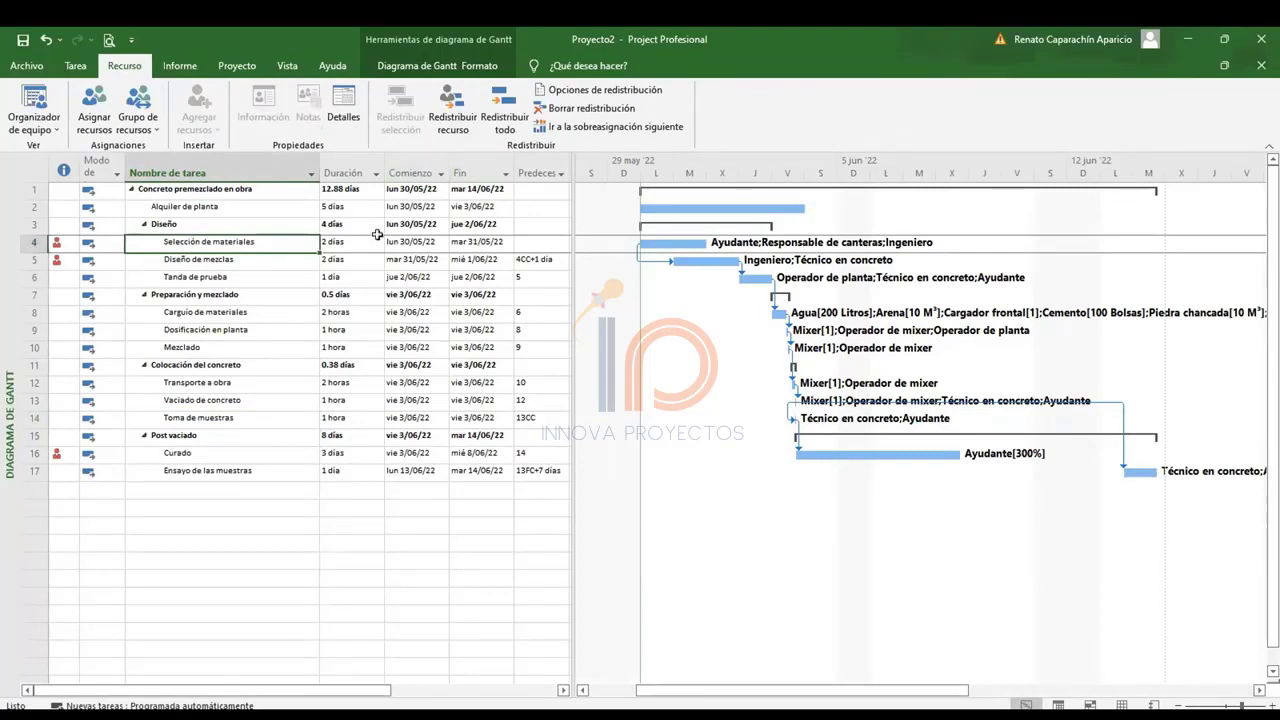
click(453, 110)
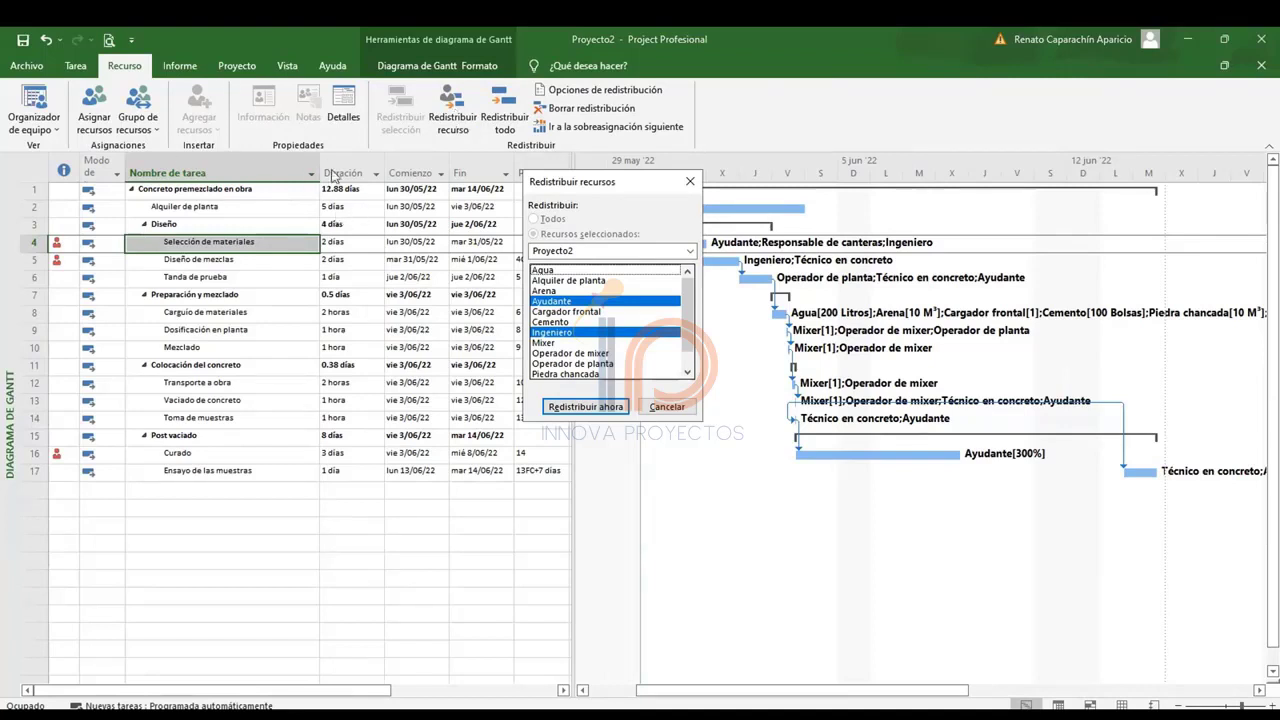
click(590, 410)
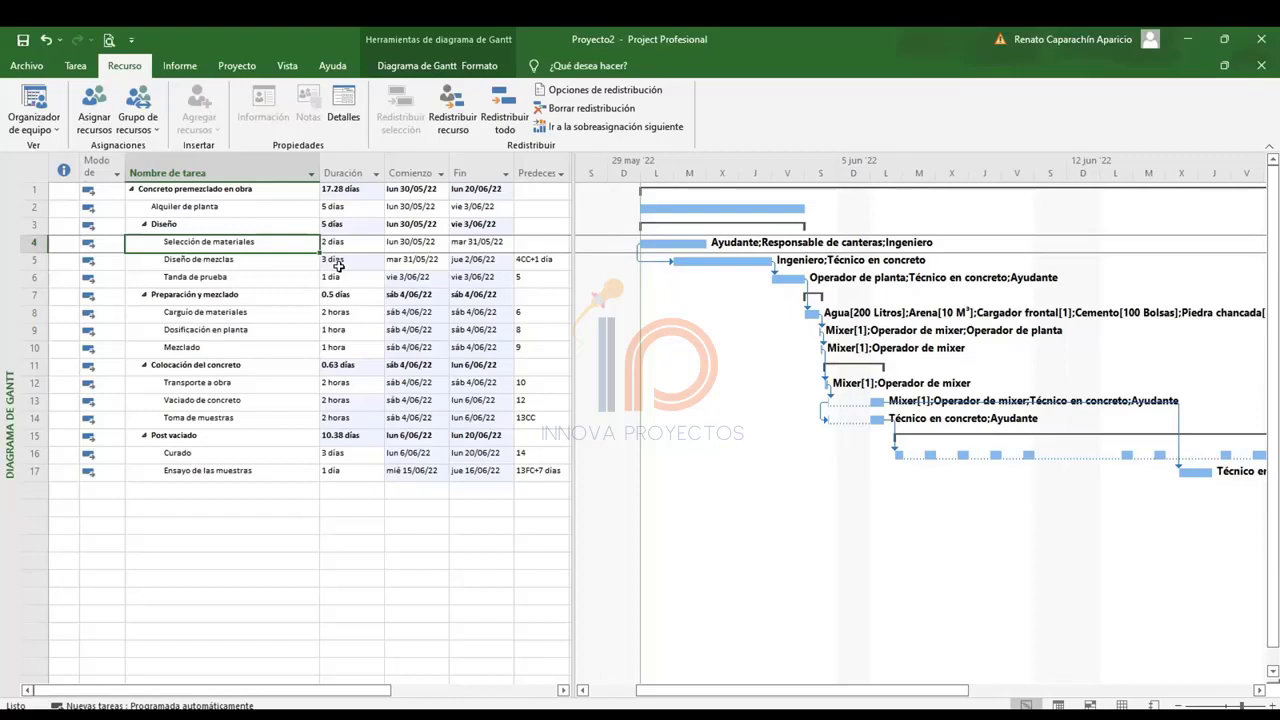
key(ctrl+z)
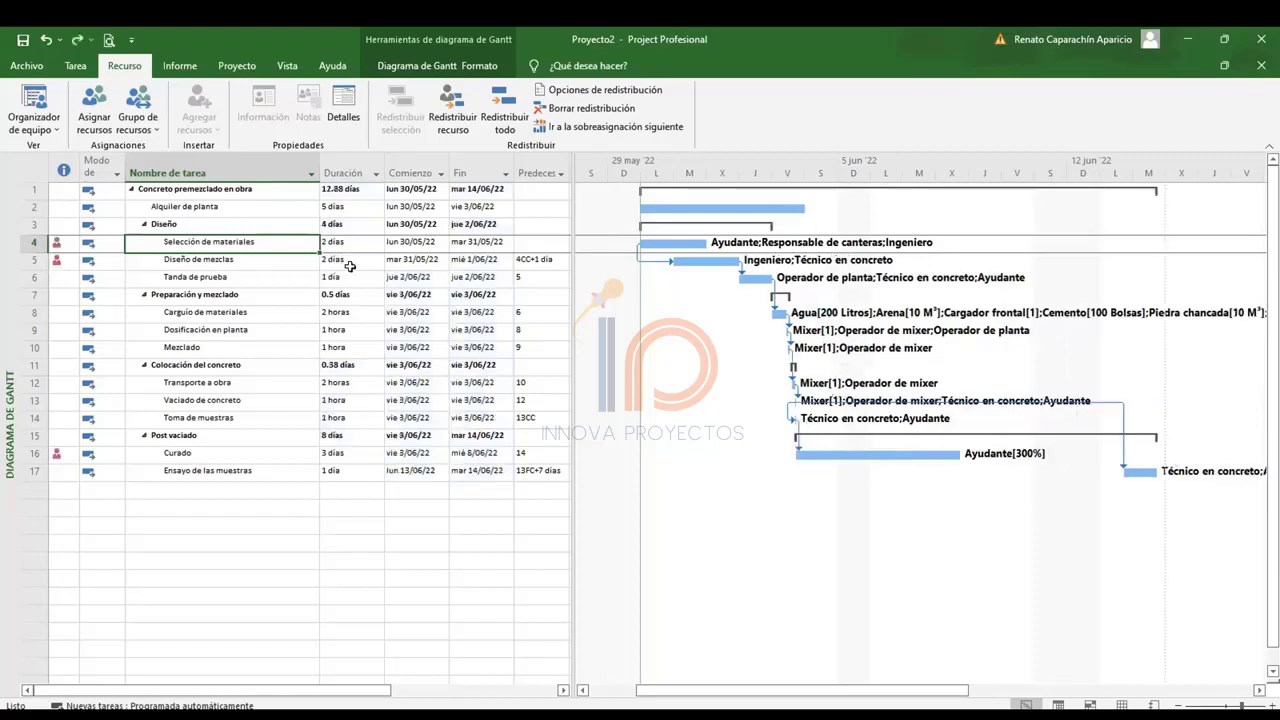
Repeat the leveling of the Ayudante and Ingeniero to compare task durations, and undo it again.
click(456, 119)
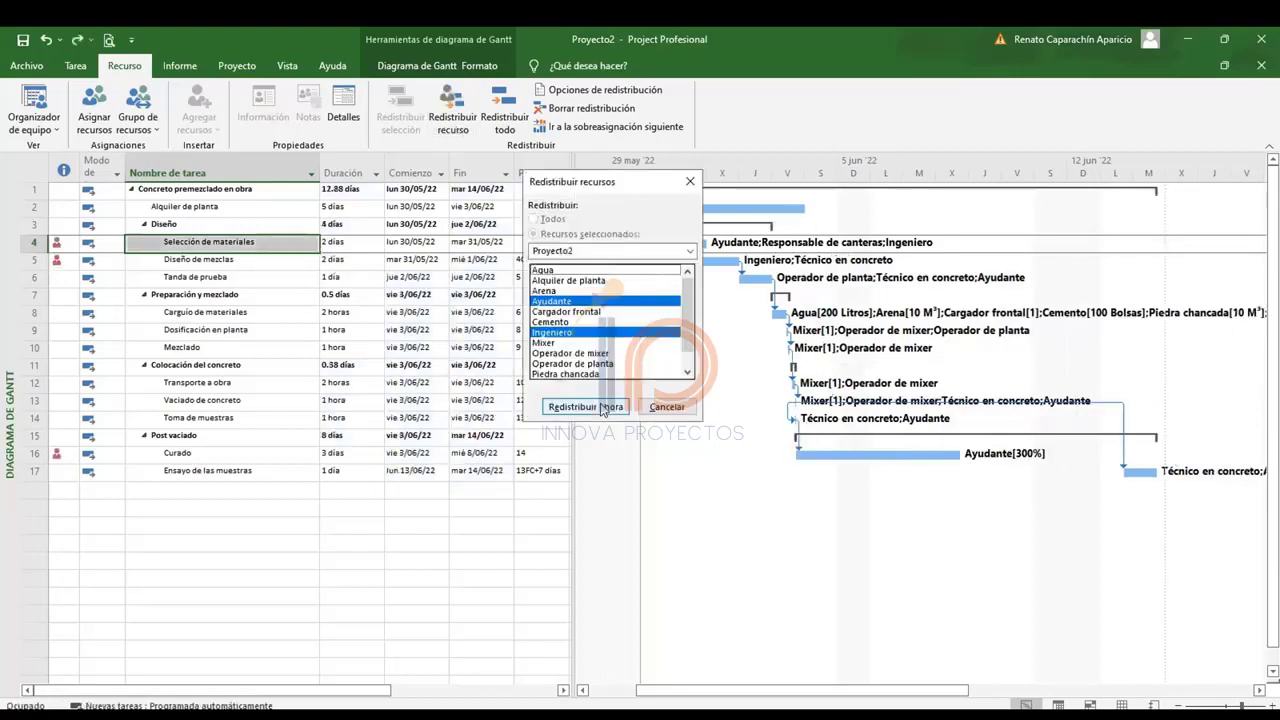
click(602, 406)
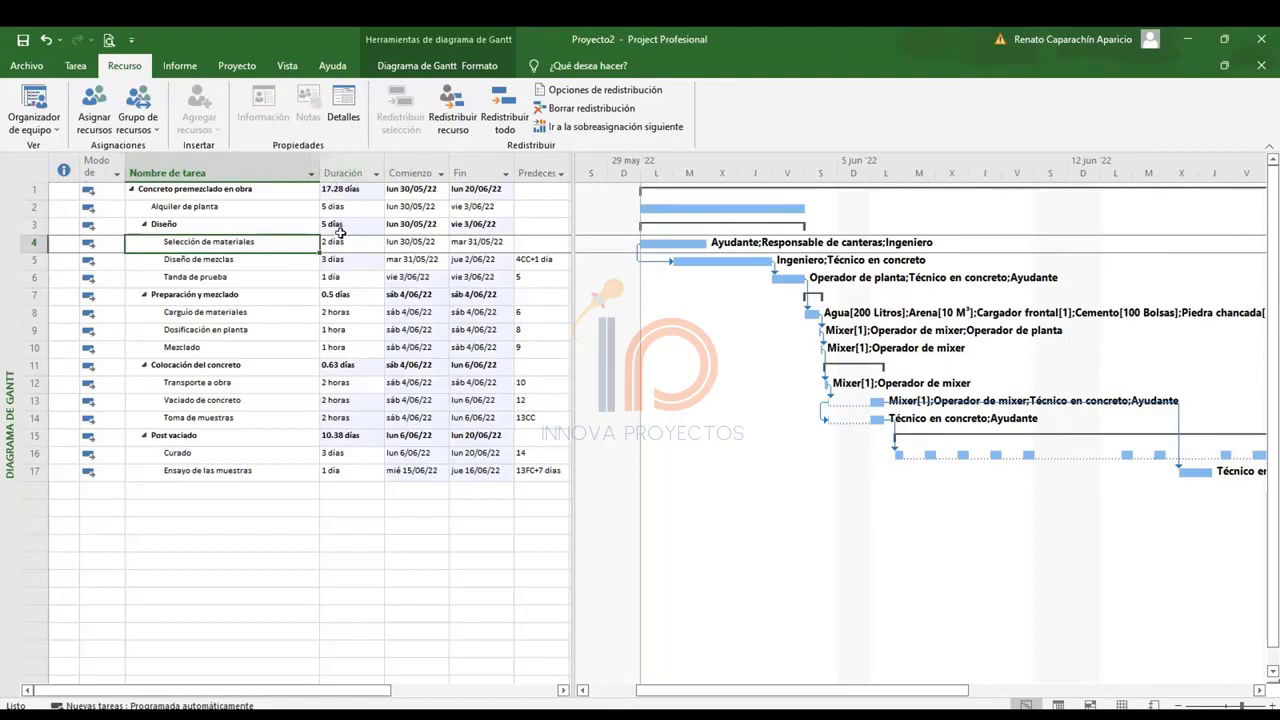
key(ctrl+z)
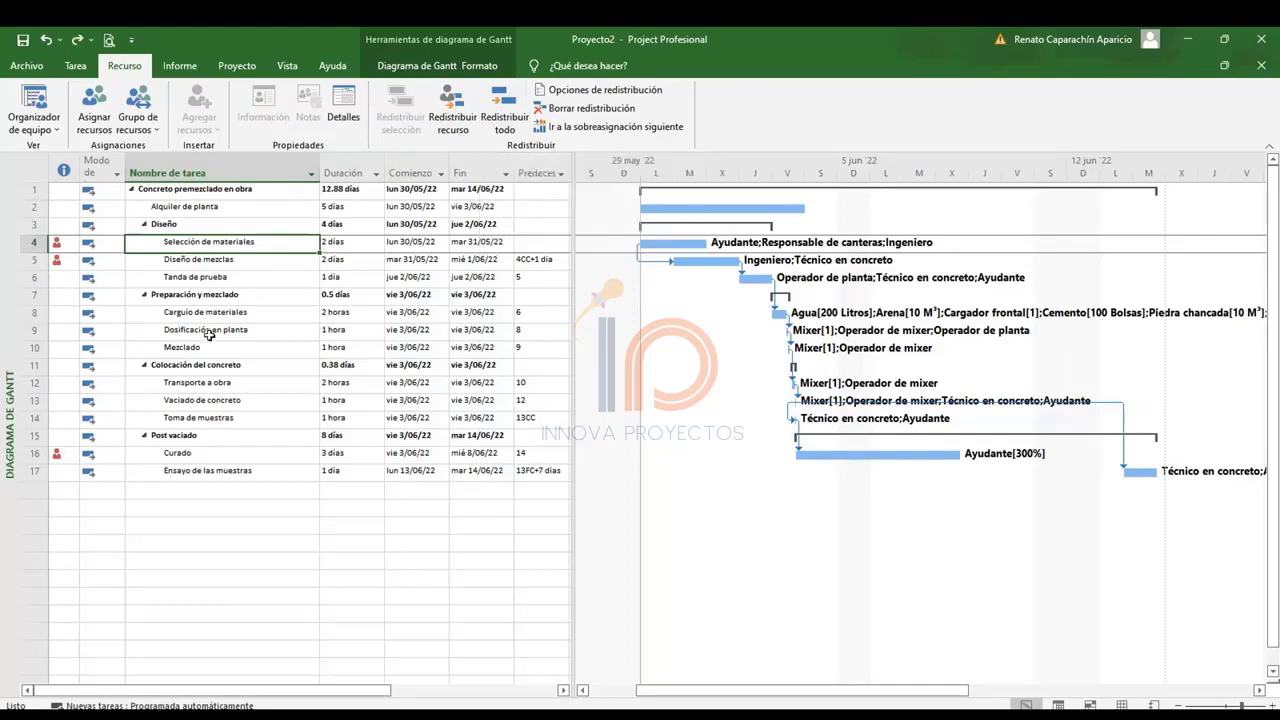
Try leveling the whole project with Redistribuir todo, inspect the split Curado task on the timeline, and undo the leveling.
click(499, 114)
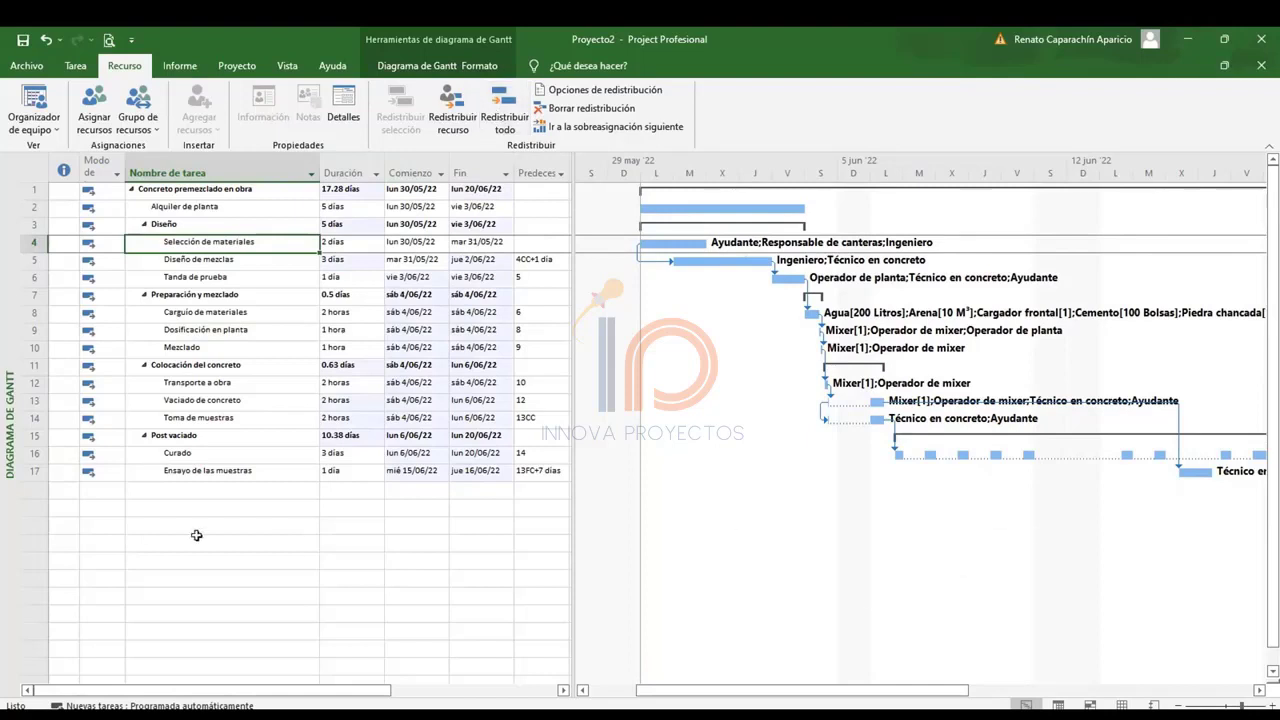
drag(902, 690, 990, 706)
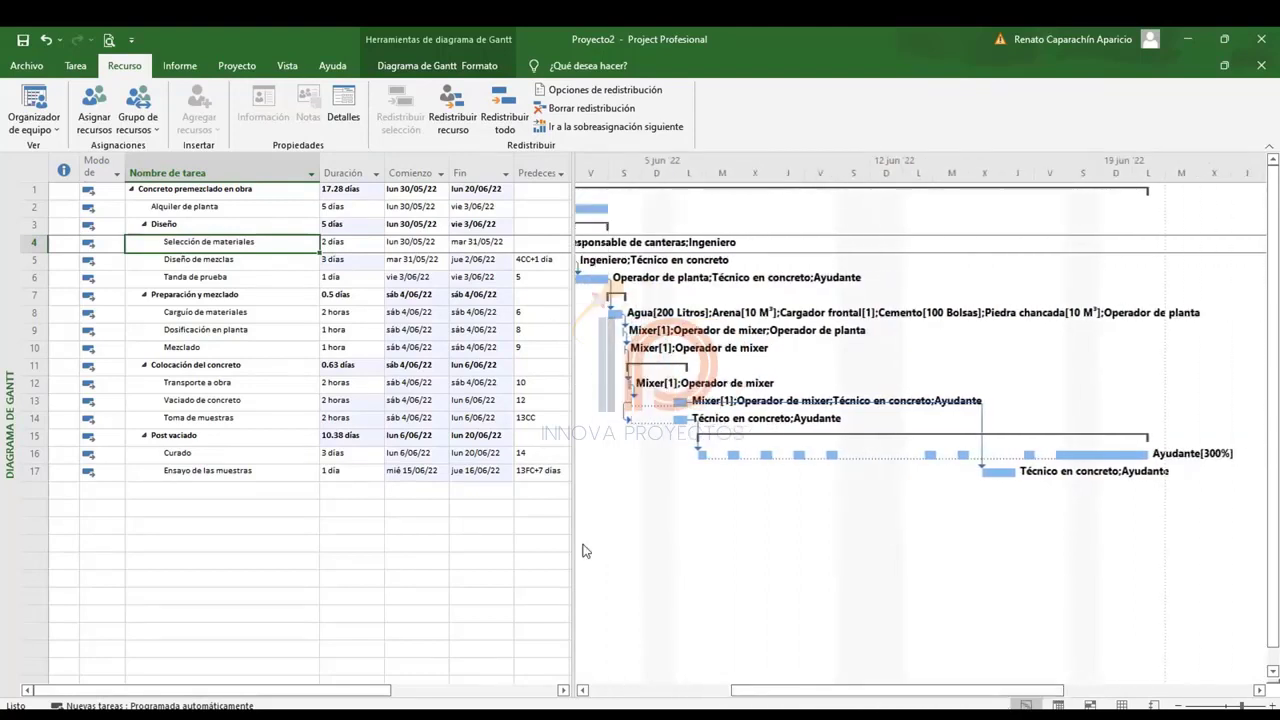
click(335, 455)
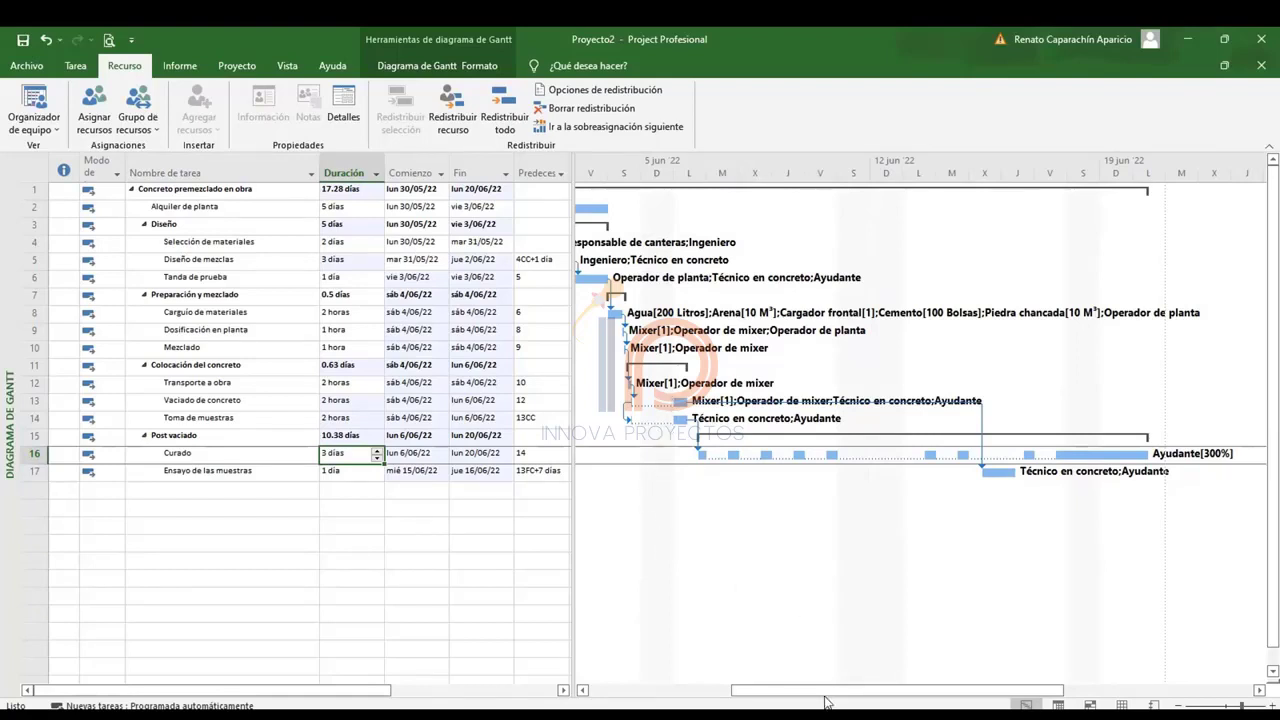
drag(826, 697, 741, 704)
key(ctrl+z)
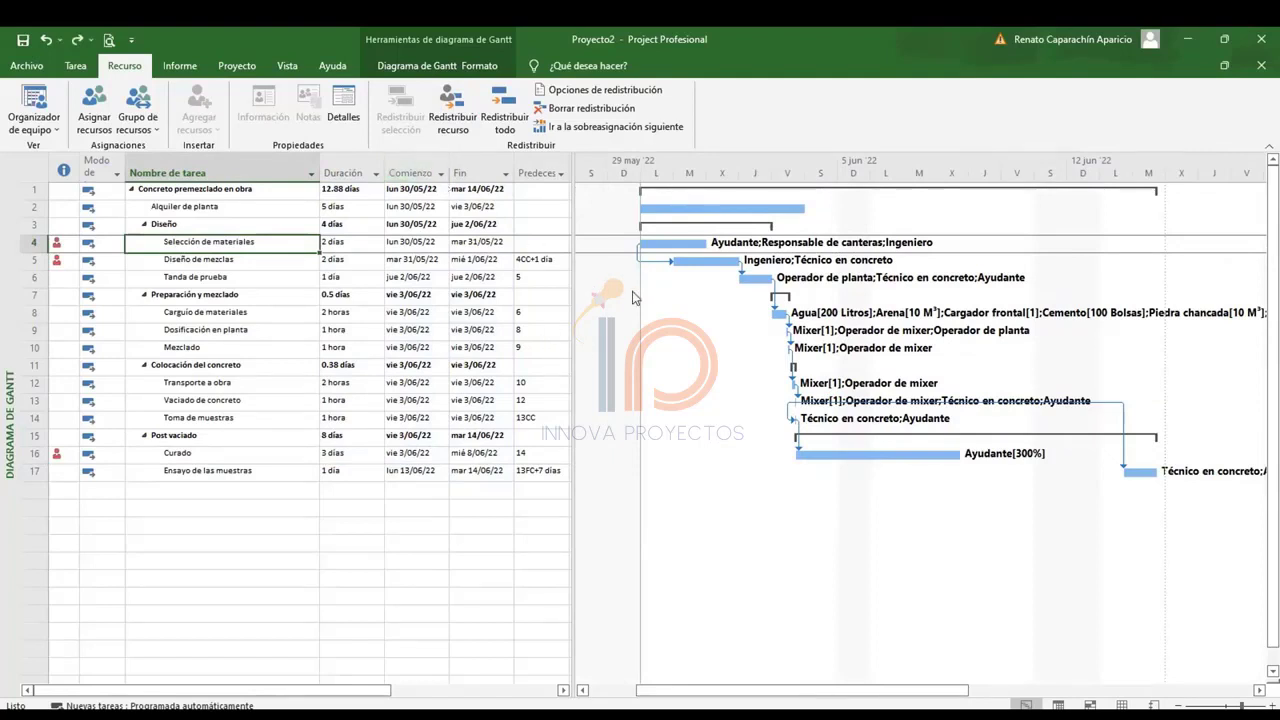
drag(766, 690, 750, 692)
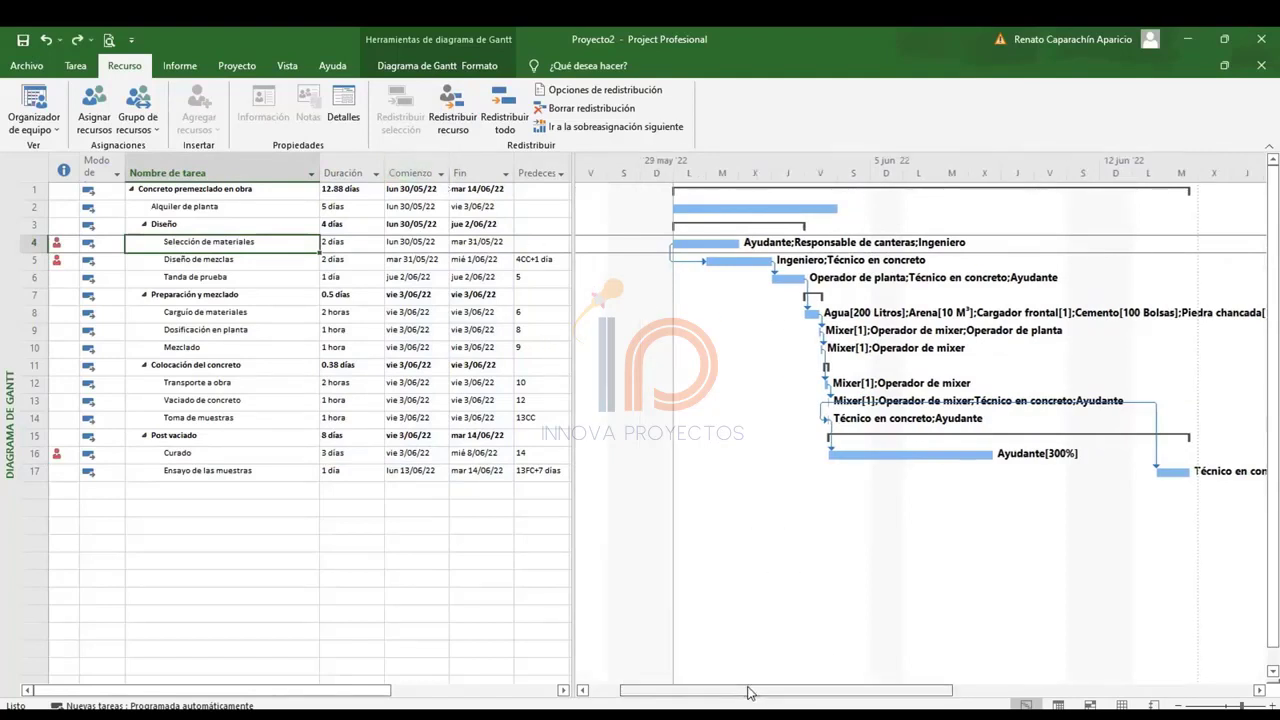